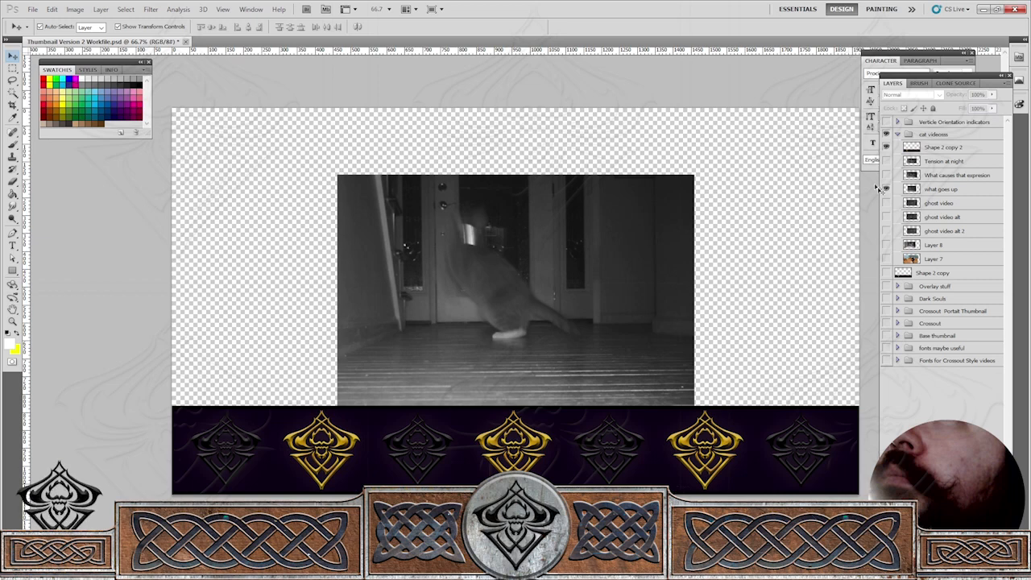
Enlarge the "what goes up" cat image proportionally and reposition it to span almost the full canvas width.
{"action": "left_click", "coordinate": [939, 192]}
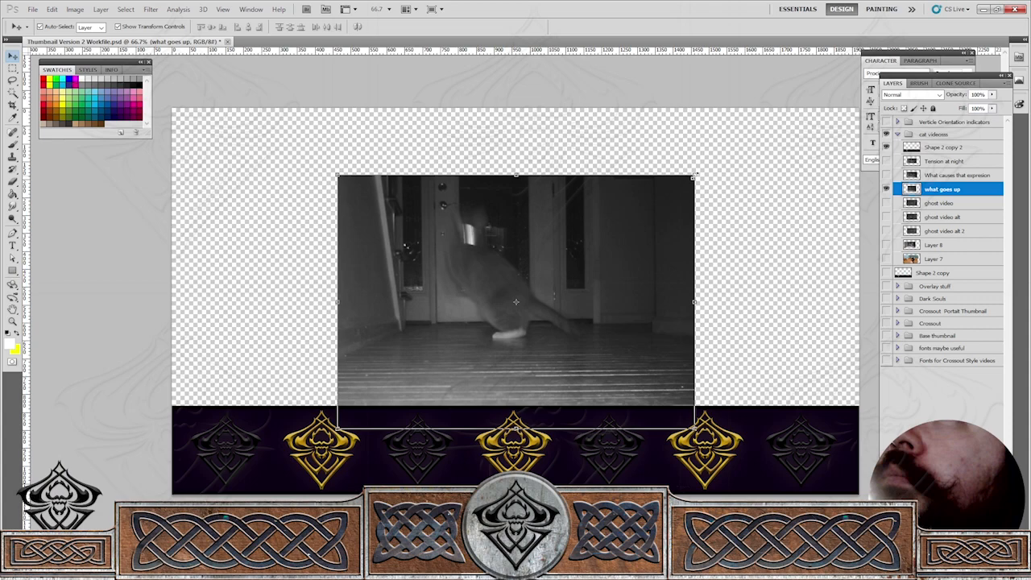
{"action": "left_click_drag", "start_coordinate": [695, 175], "coordinate": [895, 33]}
{"action": "left_click_drag", "start_coordinate": [742, 225], "coordinate": [534, 332]}
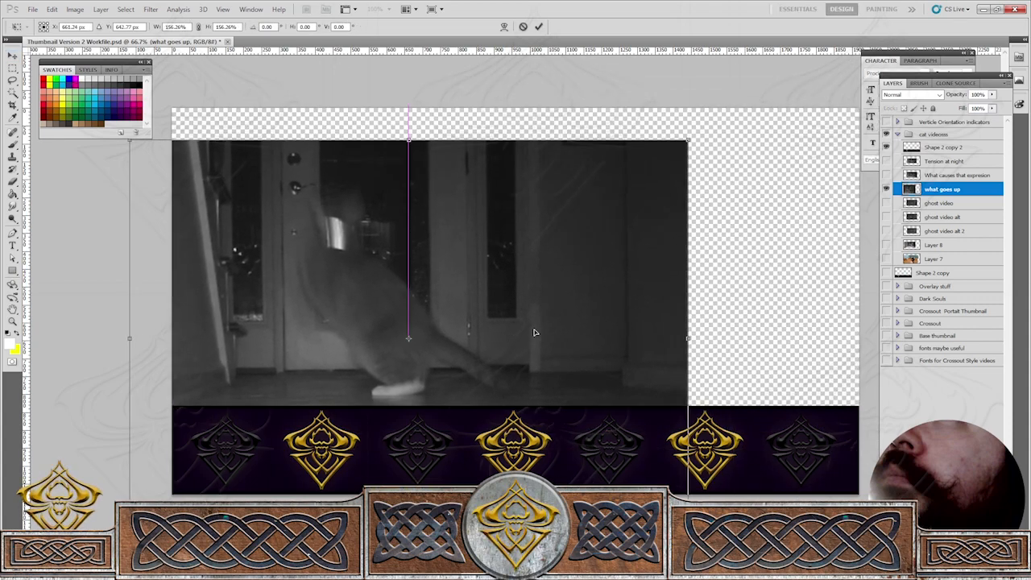
{"action": "left_click_drag", "start_coordinate": [686, 142], "coordinate": [842, 56]}
{"action": "left_click_drag", "start_coordinate": [760, 245], "coordinate": [783, 261]}
{"action": "key", "text": "Return"}
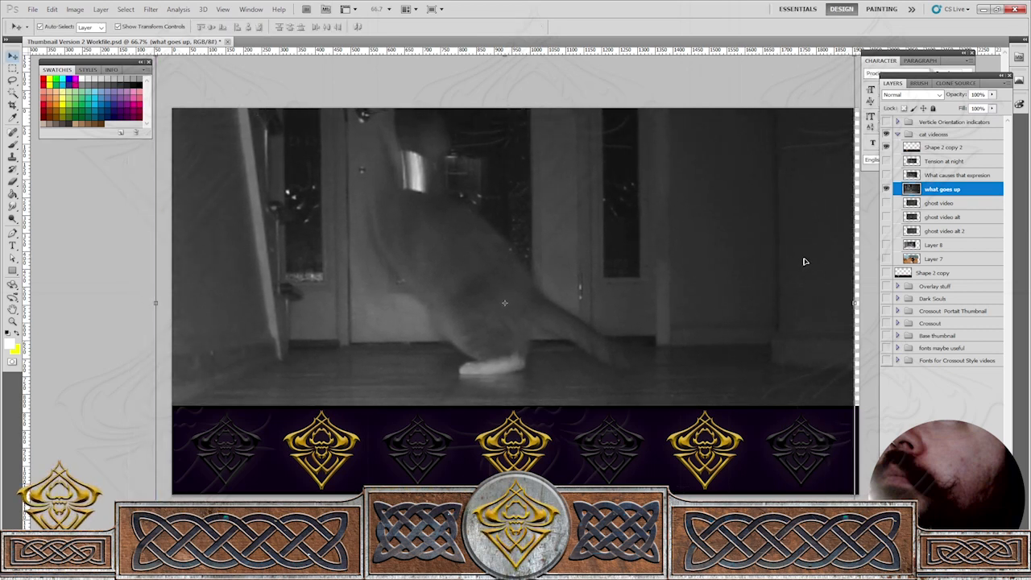
Scale the "what goes up" image up to about 115% and position it to fill the canvas width behind the emblem band.
{"action": "left_click_drag", "start_coordinate": [721, 311], "coordinate": [664, 425]}
{"action": "left_click_drag", "start_coordinate": [804, 172], "coordinate": [900, 95]}
{"action": "left_click_drag", "start_coordinate": [767, 237], "coordinate": [769, 207]}
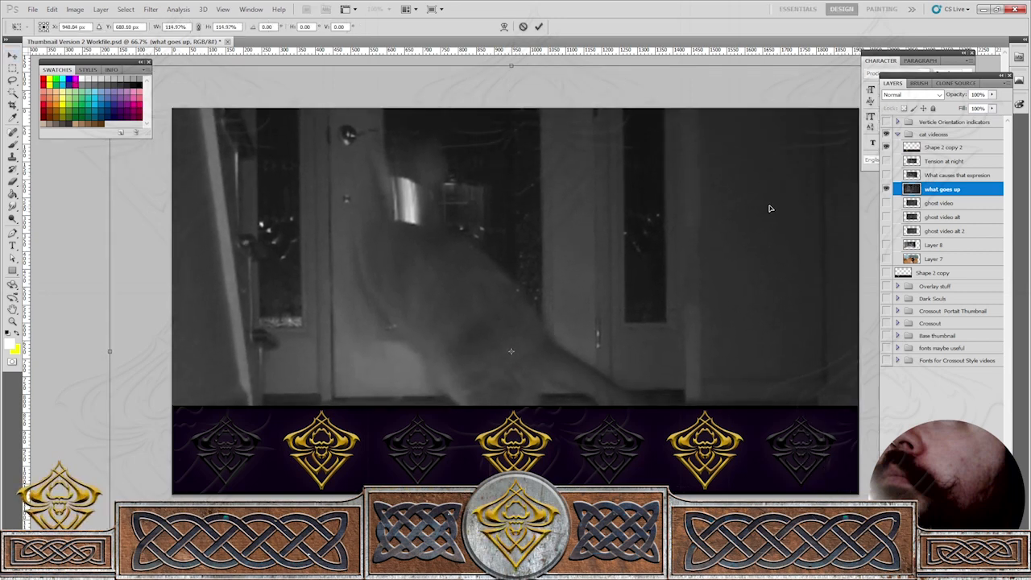
{"action": "key", "text": "Return"}
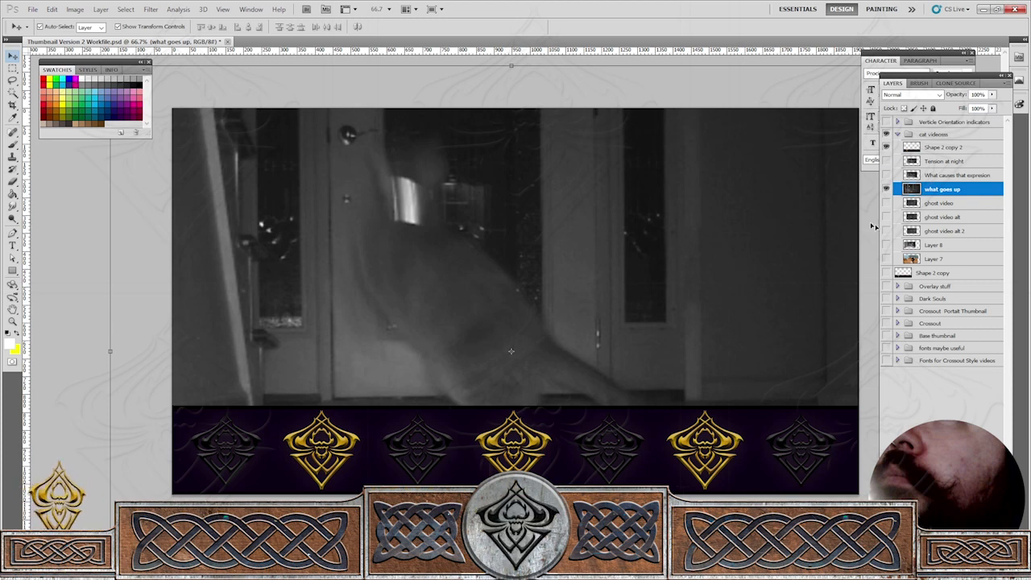
Move the "Shape 2 copy 2" layer down in the "cat videoss" group to directly above "what goes up".
{"action": "left_click", "coordinate": [930, 276]}
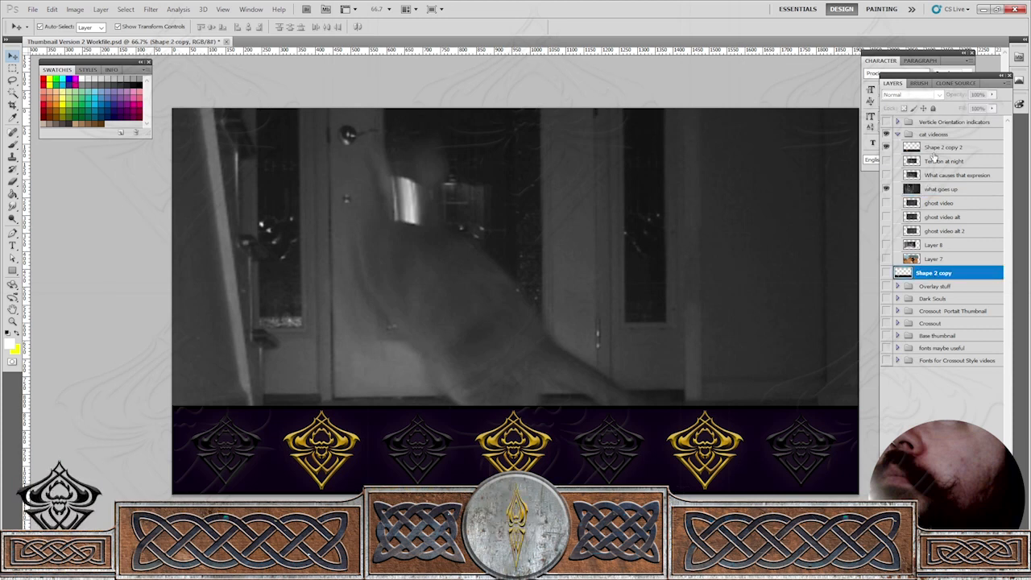
{"action": "left_click_drag", "start_coordinate": [934, 148], "coordinate": [939, 173]}
{"action": "left_click", "coordinate": [942, 431]}
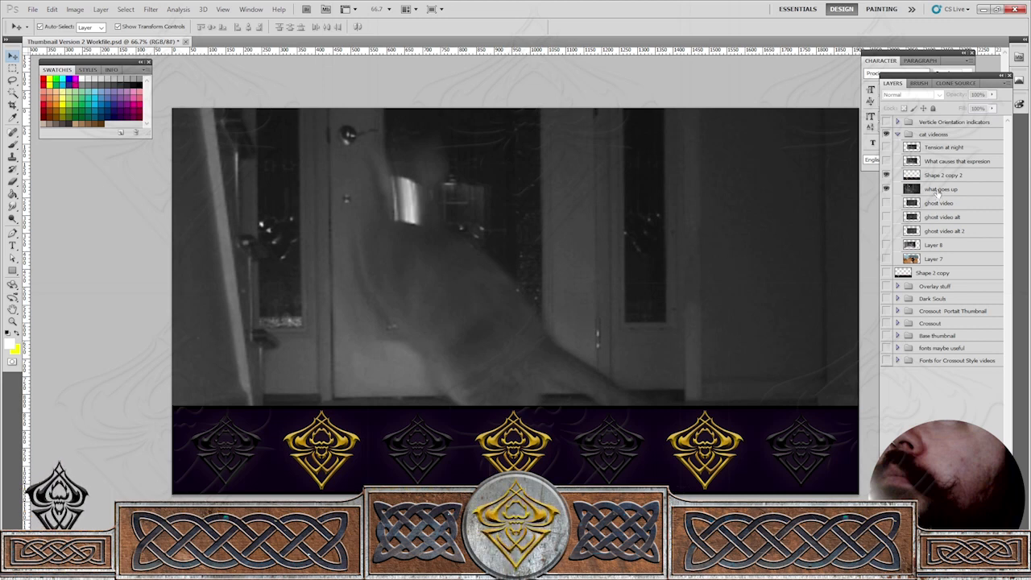
Duplicate the "what goes up" layer and move the duplicate above "Shape 2 copy 2".
{"action": "left_click", "coordinate": [936, 190]}
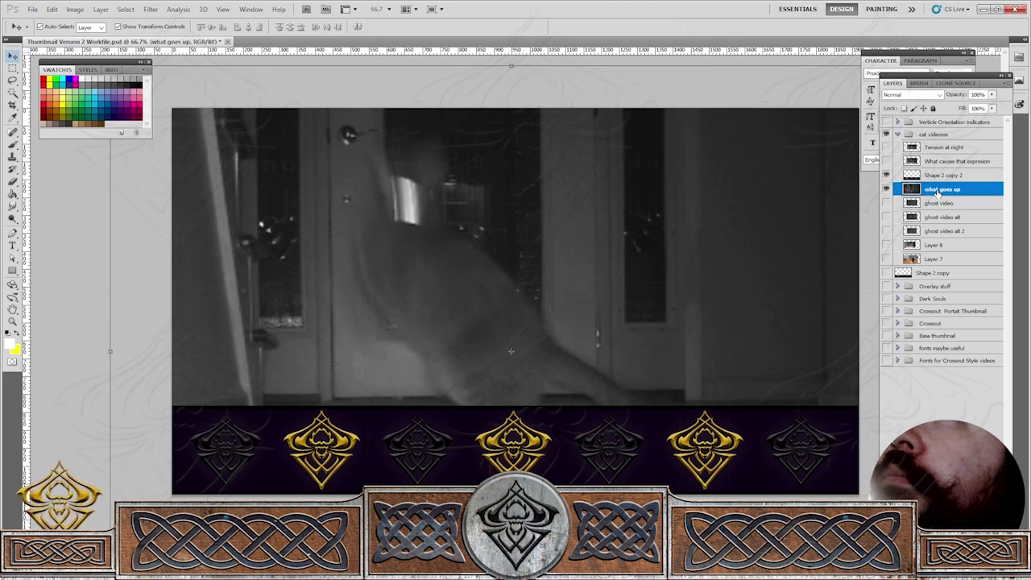
{"action": "right_click", "coordinate": [937, 190]}
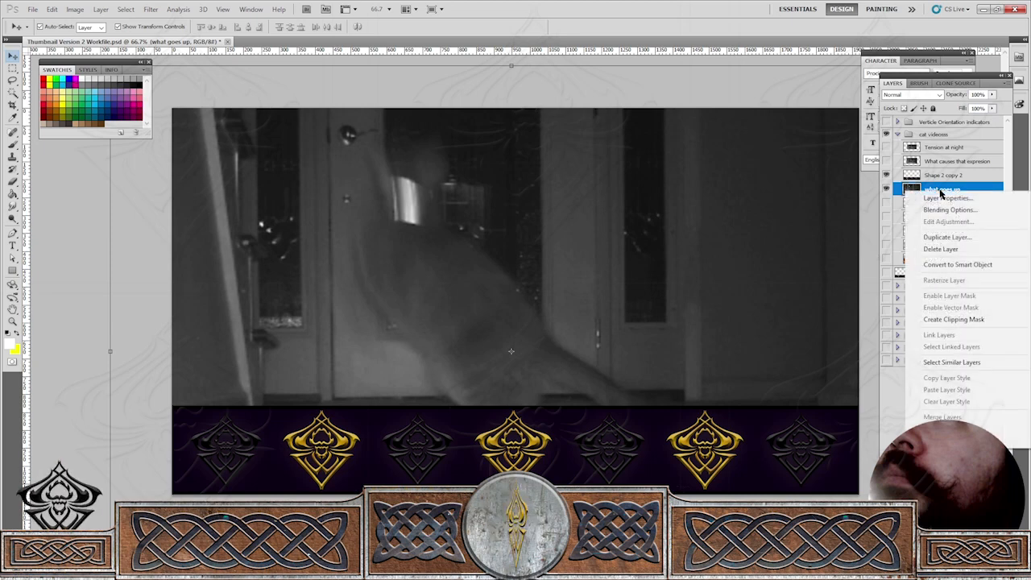
{"action": "key", "text": "Escape"}
{"action": "right_click", "coordinate": [939, 192]}
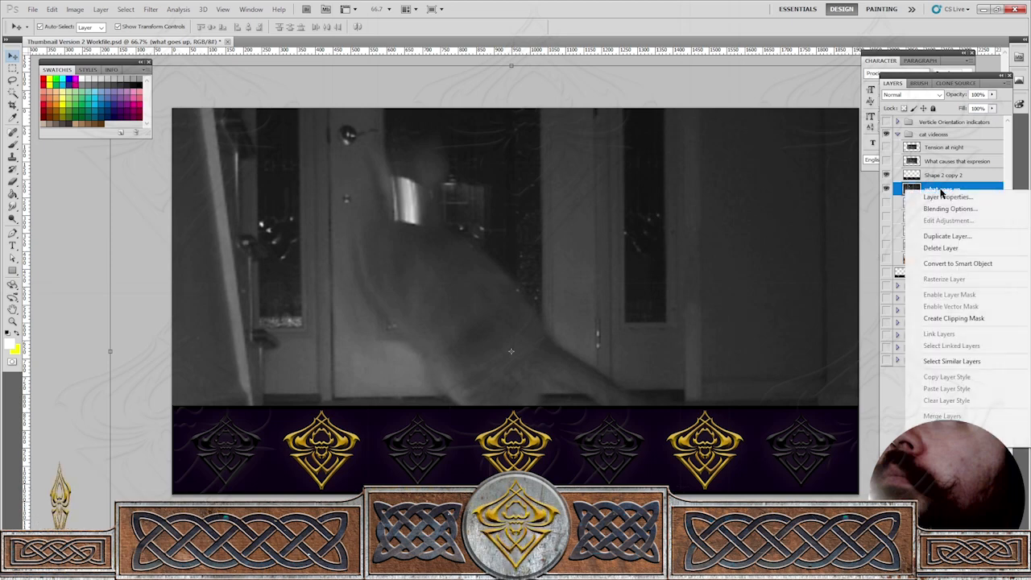
{"action": "left_click", "coordinate": [955, 236]}
{"action": "left_click", "coordinate": [606, 176]}
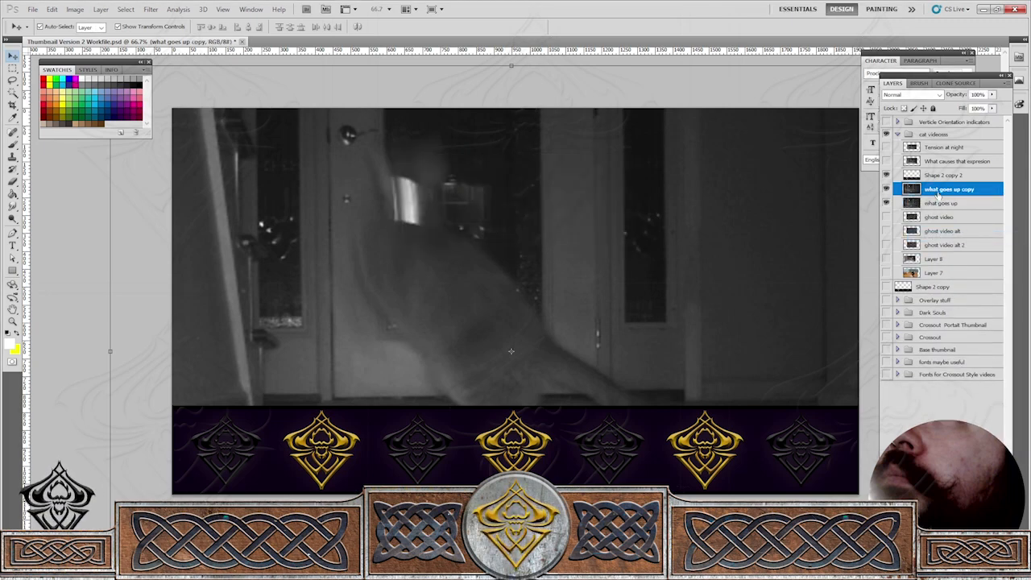
{"action": "left_click_drag", "start_coordinate": [937, 193], "coordinate": [926, 174]}
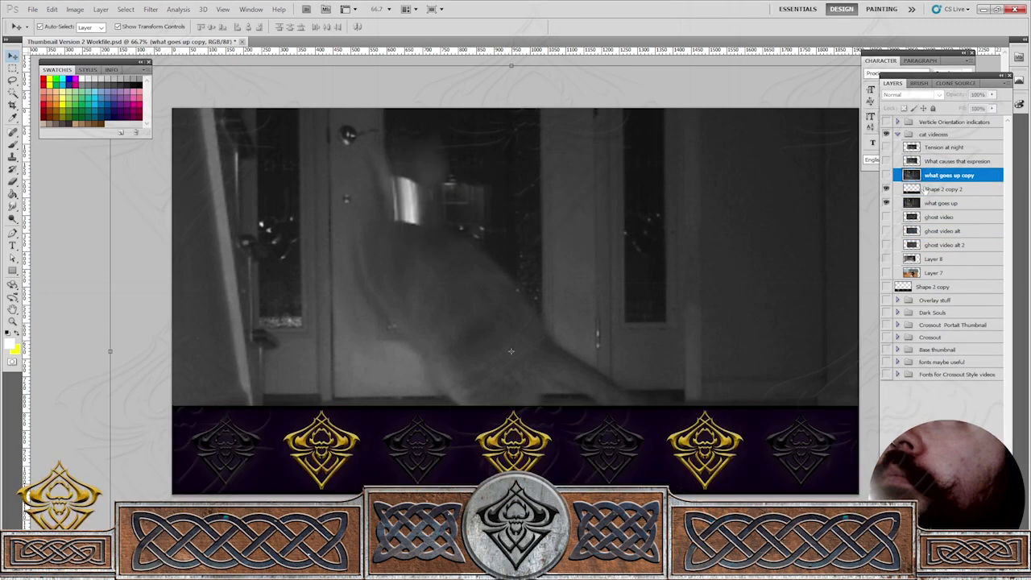
Select the empty area above the emblem band on "Shape 2 copy 2" with the Magic Wand and show the "what goes up copy" layer.
{"action": "left_click", "coordinate": [926, 190]}
{"action": "key", "text": "w"}
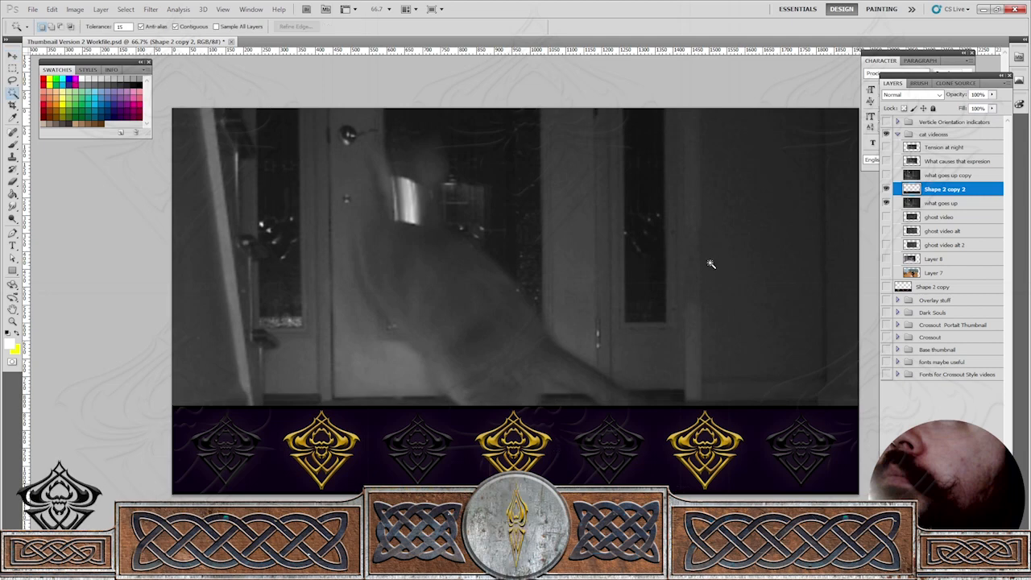
{"action": "left_click", "coordinate": [710, 265]}
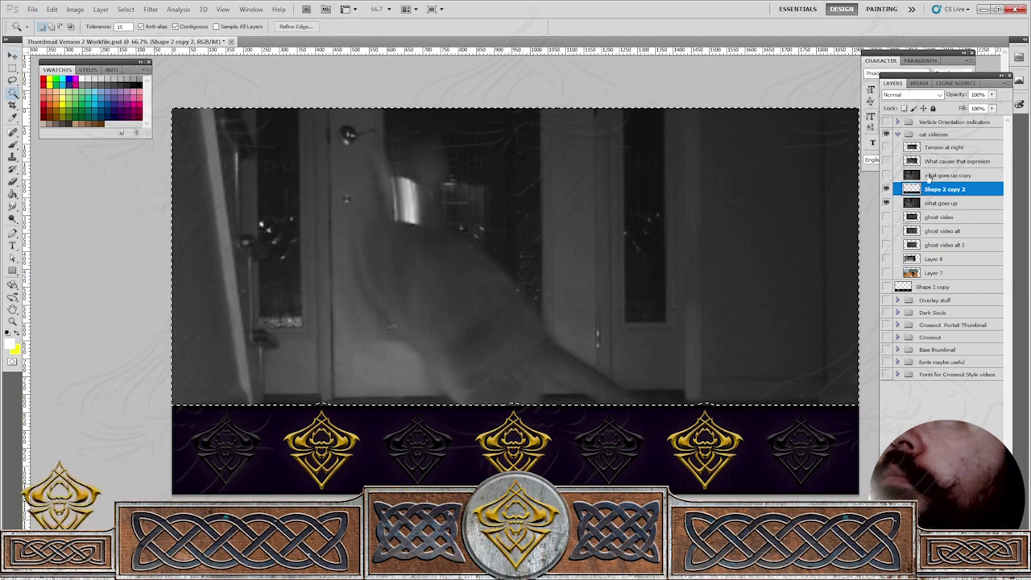
{"action": "left_click", "coordinate": [928, 176]}
{"action": "left_click", "coordinate": [887, 176]}
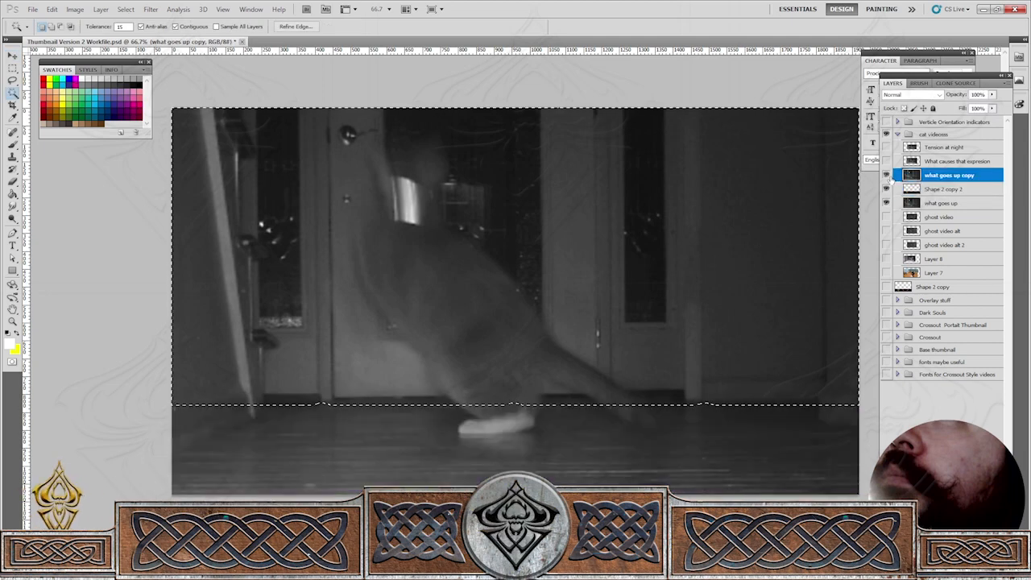
{"action": "key", "text": "b"}
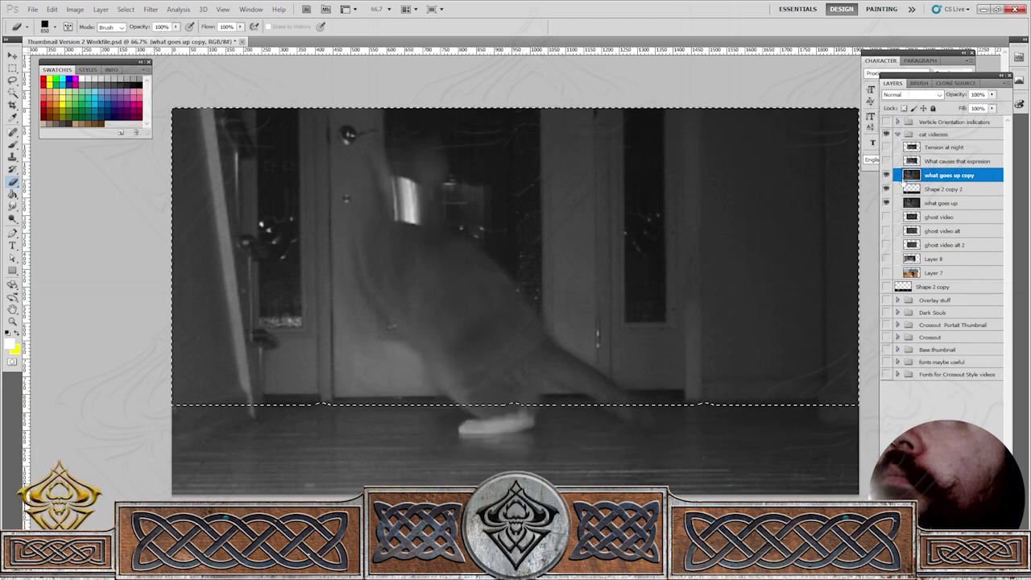
Hide the "what goes up copy", "Shape 2 copy 2" and "what goes up" layers.
{"action": "left_click", "coordinate": [927, 189]}
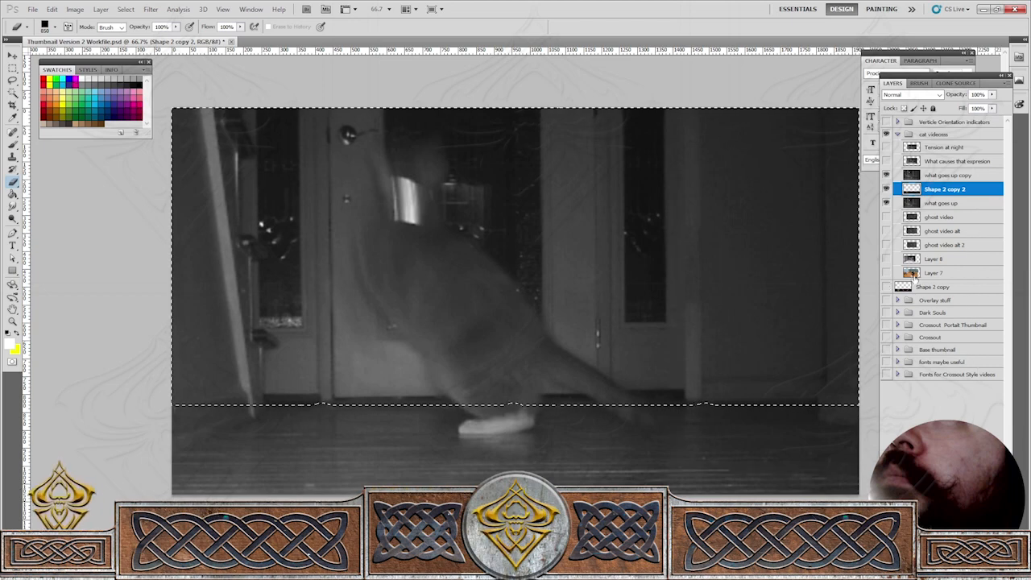
{"action": "left_click", "coordinate": [886, 175]}
{"action": "left_click", "coordinate": [886, 189]}
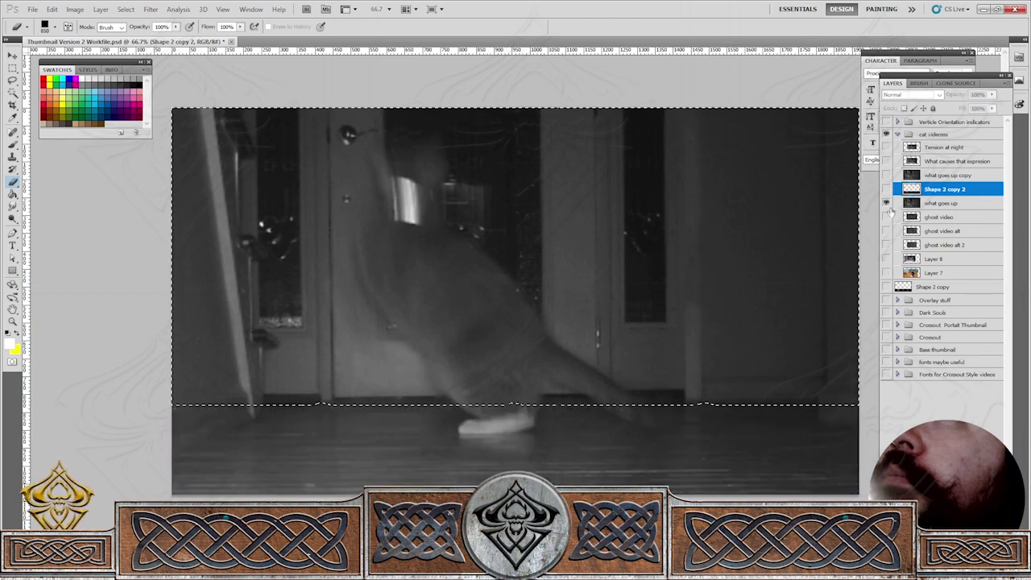
{"action": "left_click", "coordinate": [886, 204]}
{"action": "left_click", "coordinate": [951, 287]}
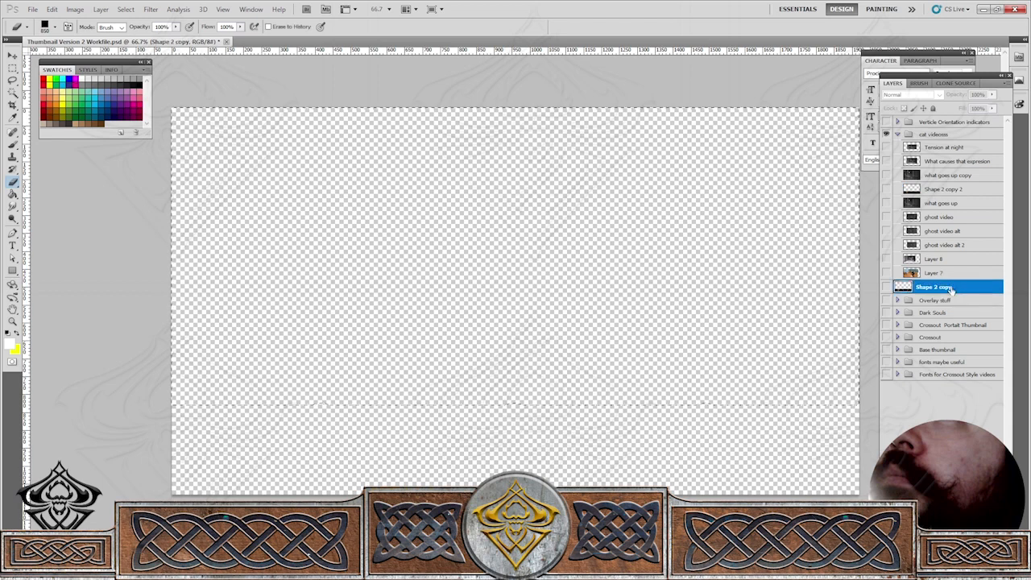
Delete the "Shape 2 copy 2" layer and make the "Shape 2 copy" layer visible and active.
{"action": "left_click", "coordinate": [958, 187]}
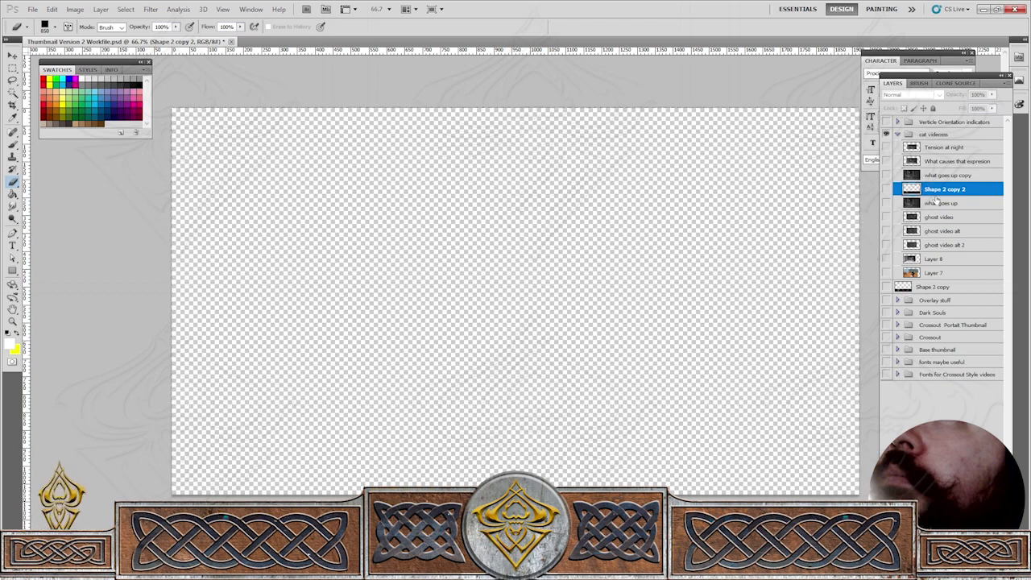
{"action": "key", "text": "Delete"}
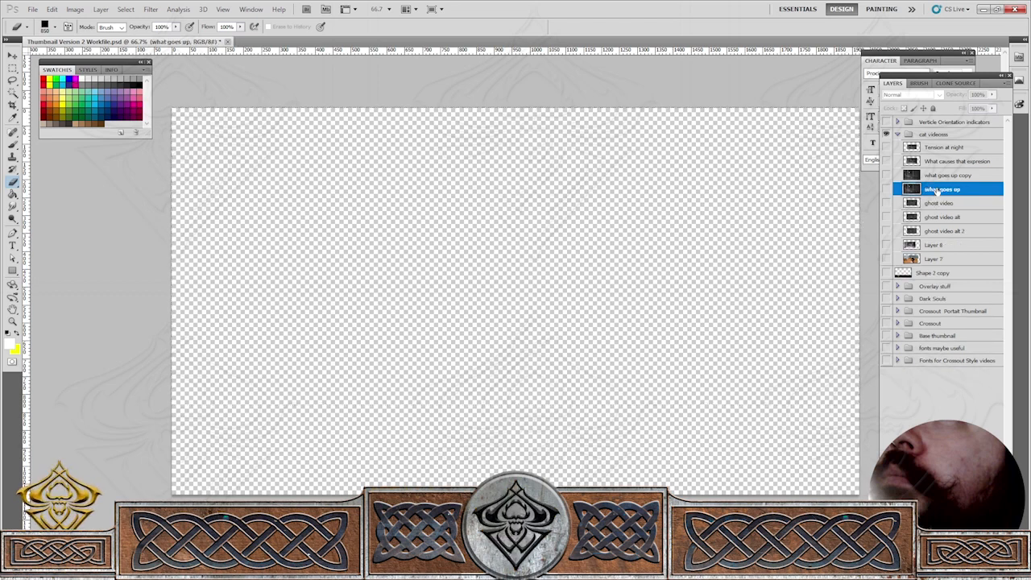
{"action": "left_click", "coordinate": [886, 272]}
{"action": "left_click", "coordinate": [930, 273]}
Try selecting the transparent area above the emblem band on "Shape 2 copy" with the Magic Wand, and clear the selection.
{"action": "key", "text": "w"}
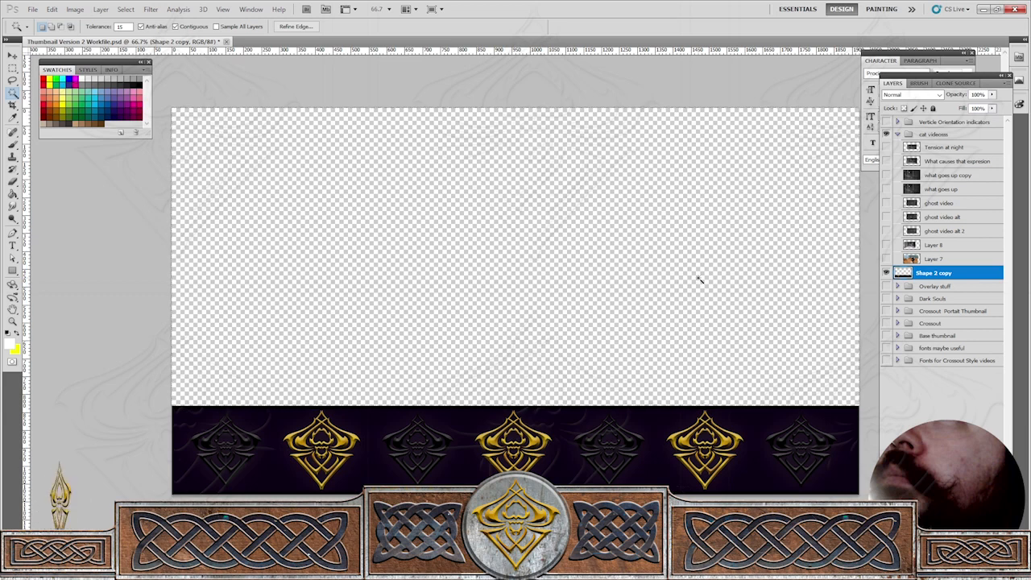
{"action": "key", "text": "e"}
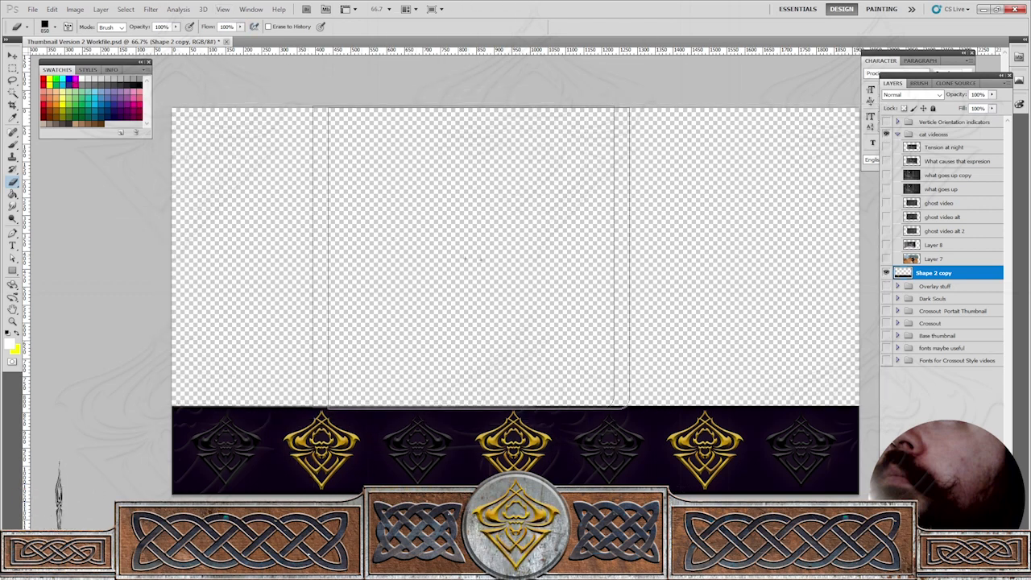
{"action": "key", "text": "v"}
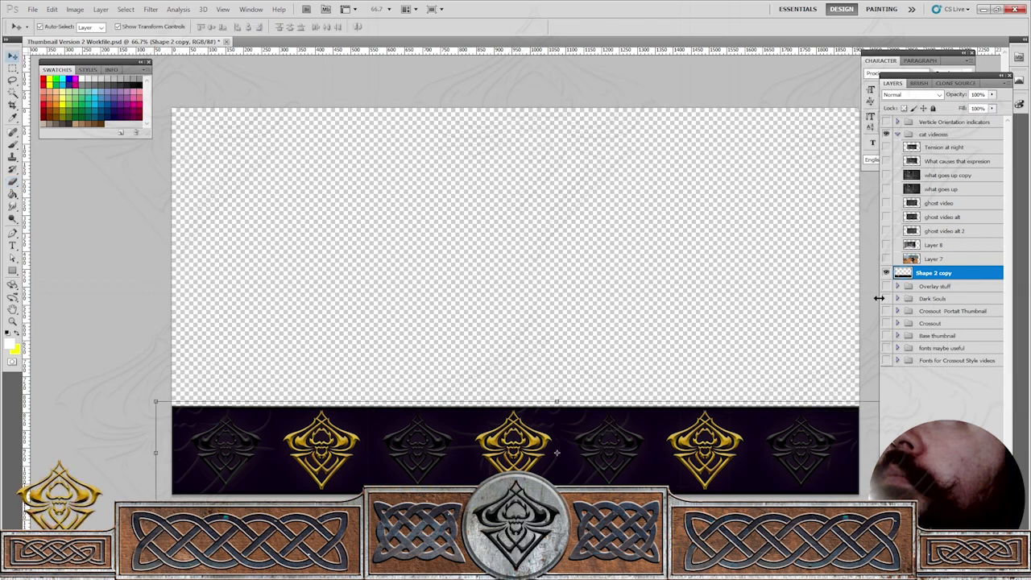
{"action": "key", "text": "w"}
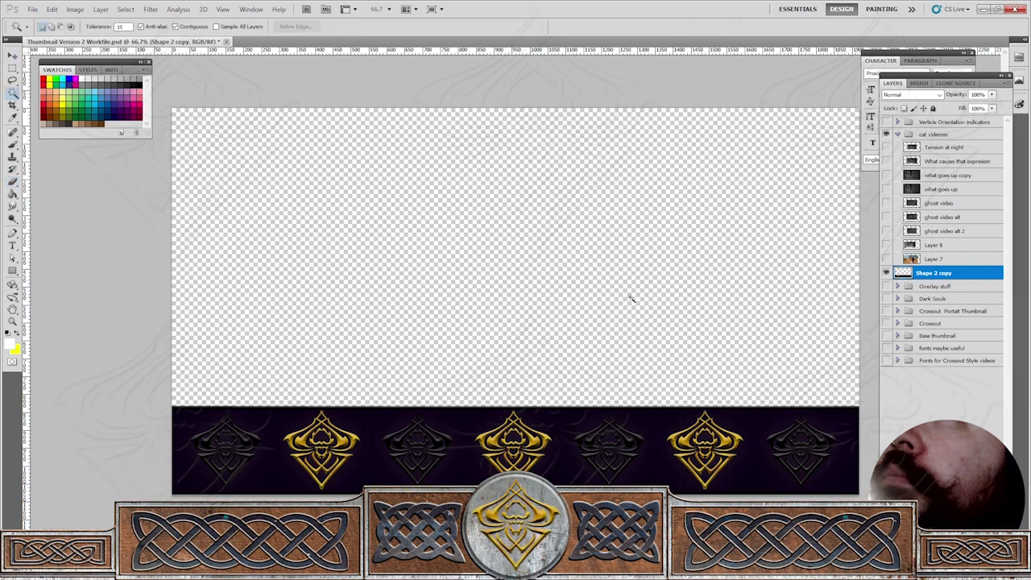
{"action": "left_click", "coordinate": [631, 298]}
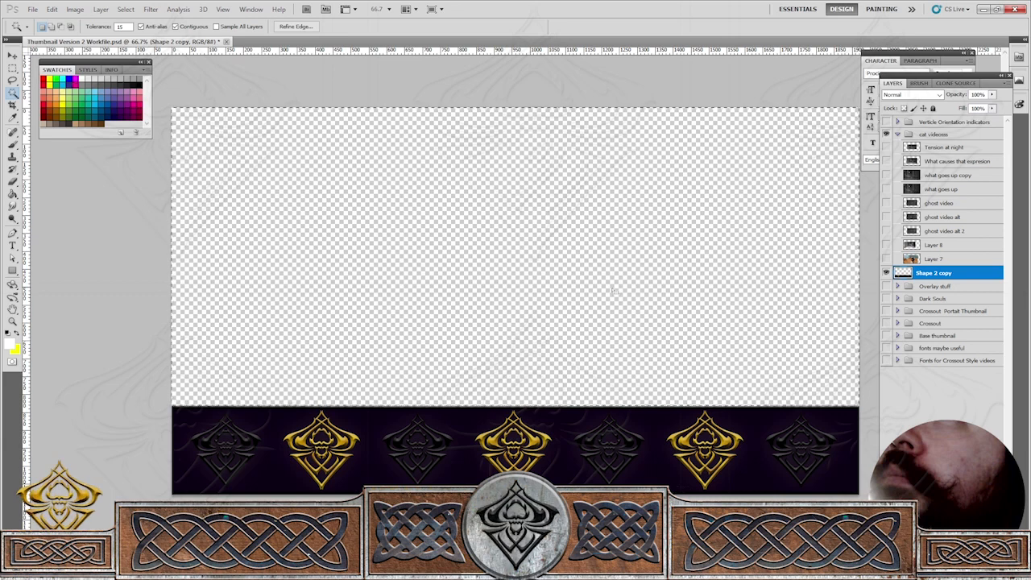
{"action": "key", "text": "v"}
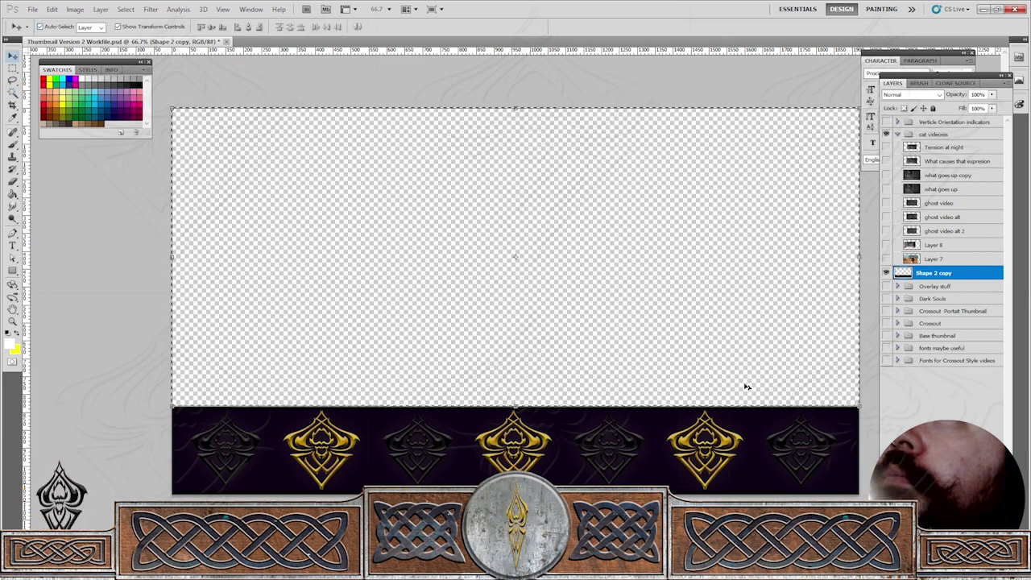
{"action": "key", "text": "ctrl+d"}
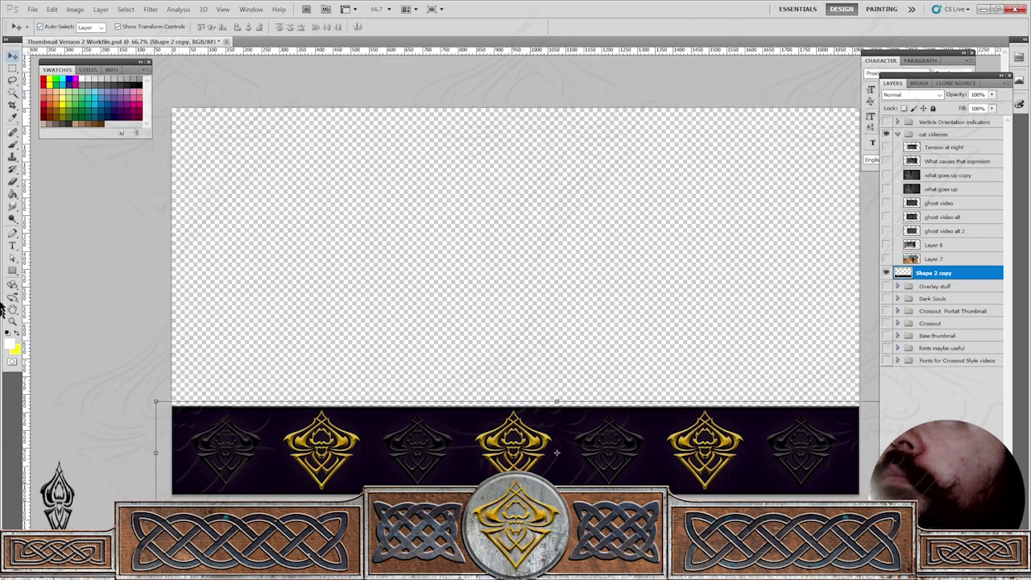
Try a full-width Rectangular Marquee selection over the transparent area above the emblem band, and deselect it.
{"action": "left_click", "coordinate": [12, 69]}
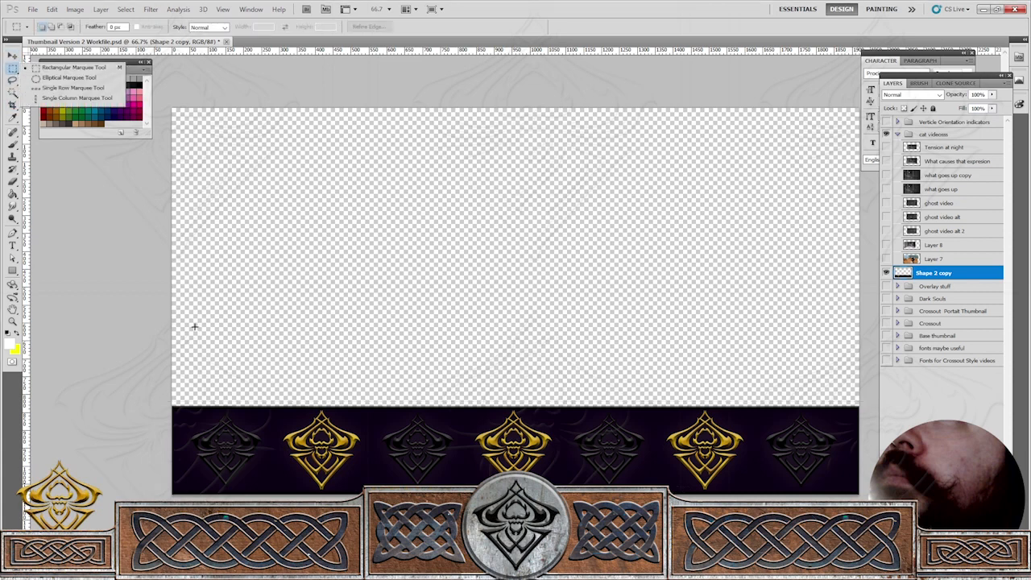
{"action": "left_click_drag", "start_coordinate": [121, 293], "coordinate": [889, 404]}
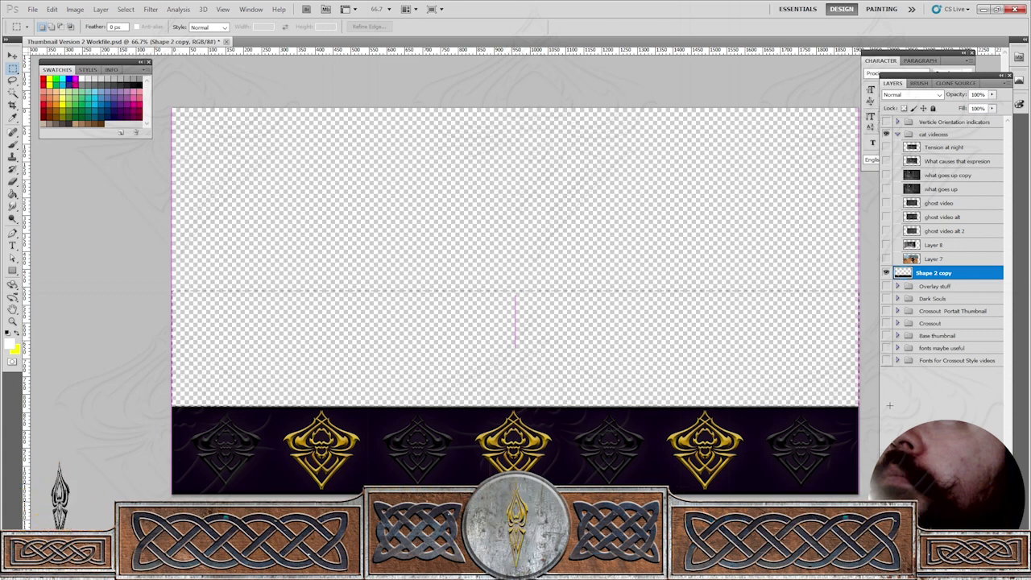
{"action": "key", "text": "ctrl+d"}
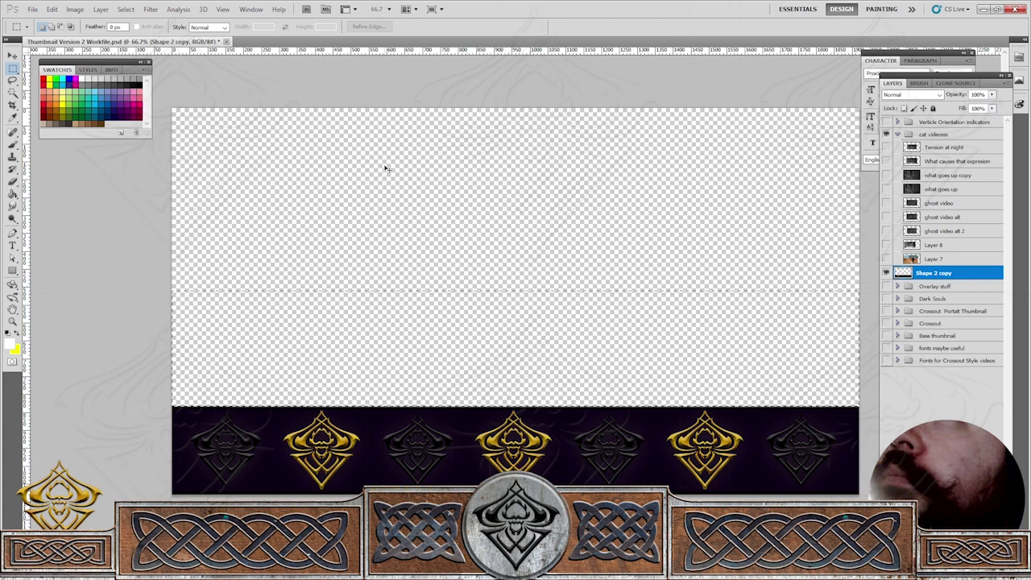
{"action": "key", "text": "ctrl+d"}
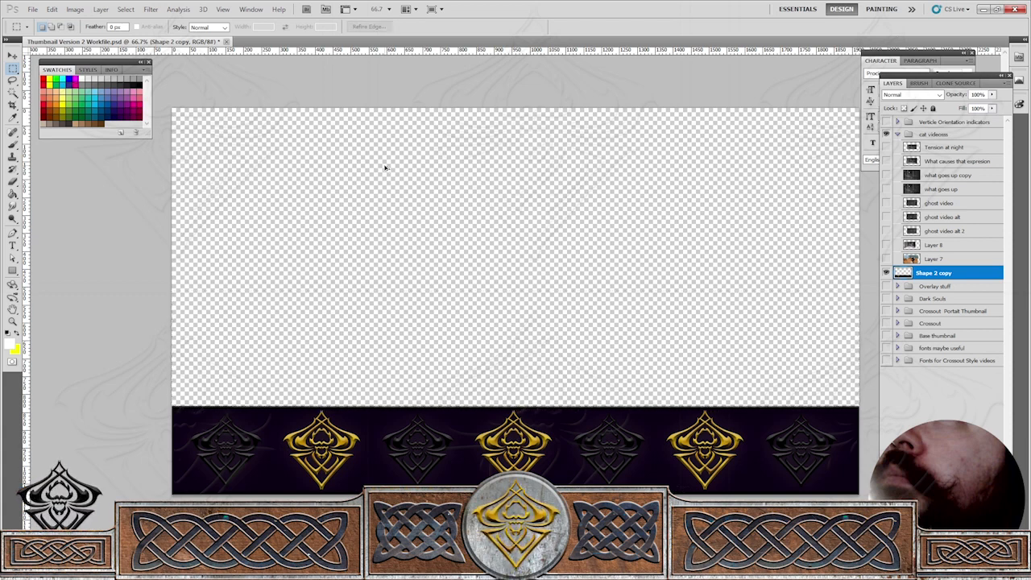
{"action": "key", "text": "ctrl+z"}
{"action": "key", "text": "ctrl+d"}
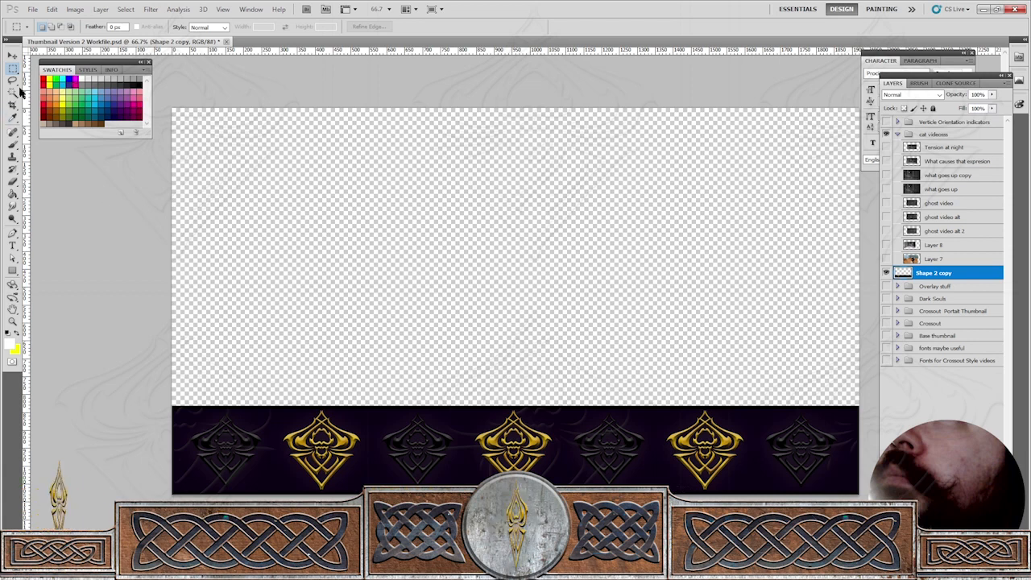
Select the full-width strip directly above the emblem band with the Rectangular Marquee, erase inside it, and deselect.
{"action": "left_click_drag", "start_coordinate": [145, 321], "coordinate": [872, 406]}
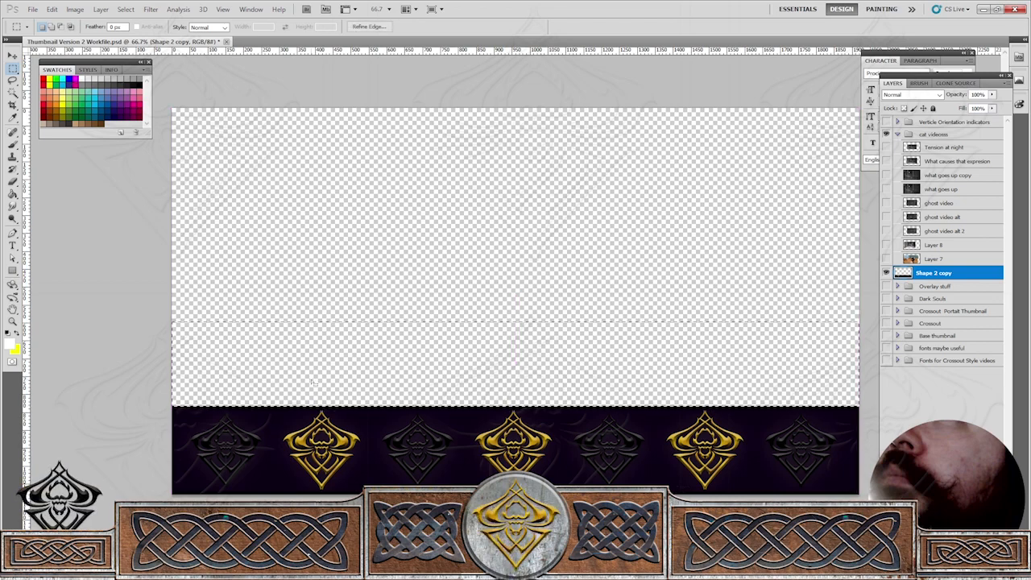
{"action": "key", "text": "e"}
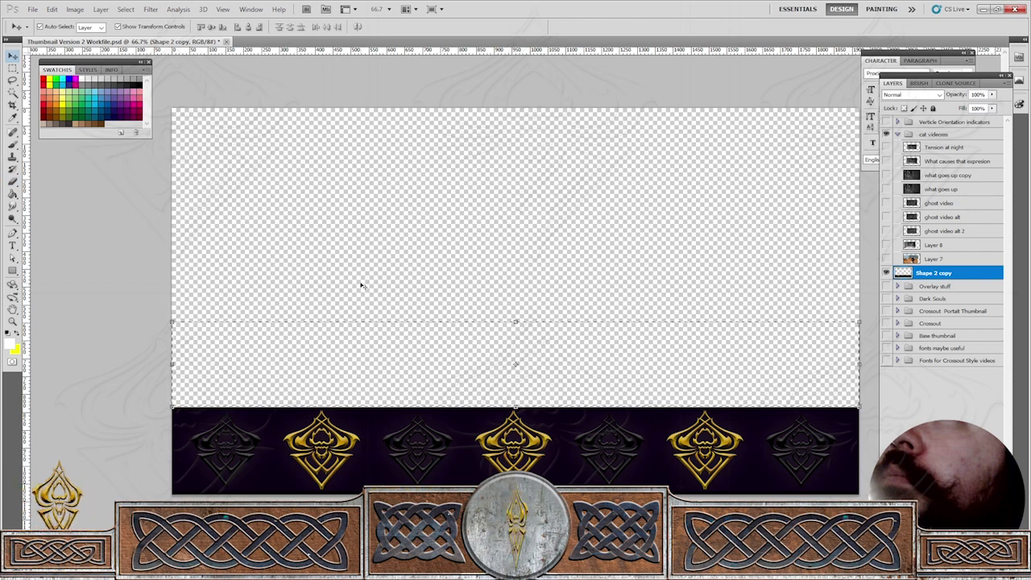
{"action": "key", "text": "ctrl+d"}
{"action": "key", "text": "v"}
Magic-Wand-select the transparent area above the emblem band, and duplicate "Shape 2 copy" to a position directly below "what goes up copy".
{"action": "key", "text": "w"}
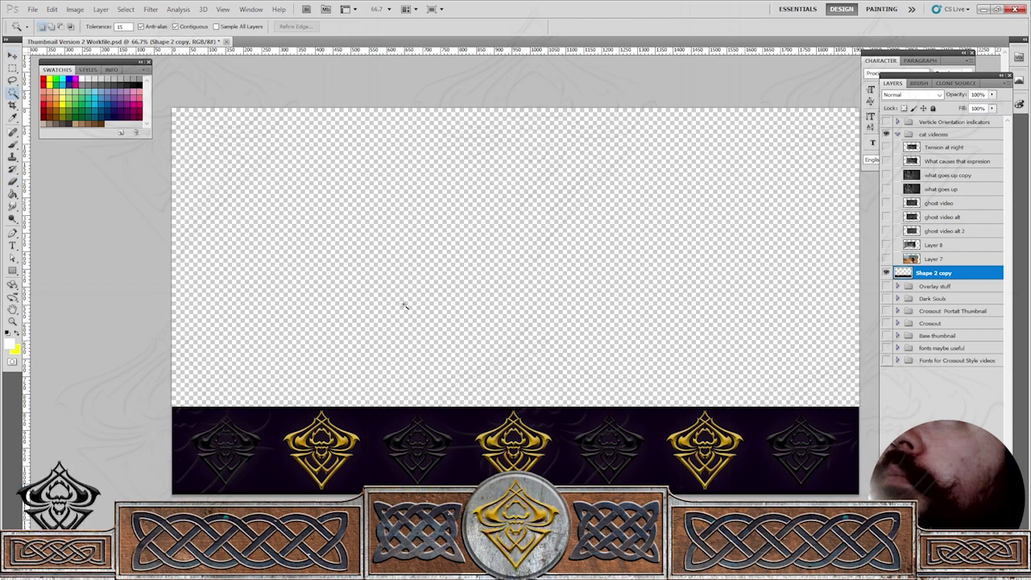
{"action": "left_click", "coordinate": [403, 308]}
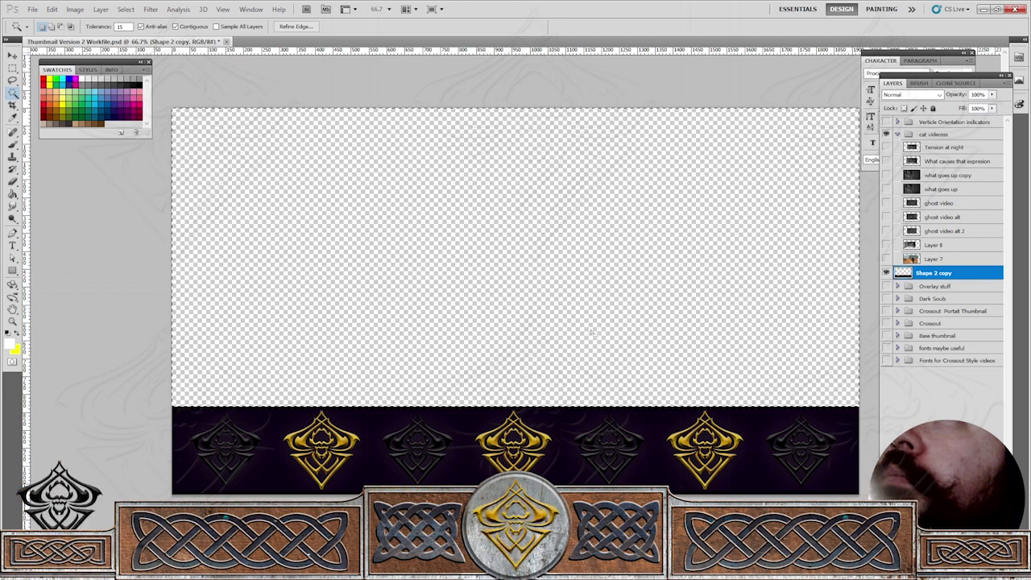
{"action": "key", "text": "v"}
{"action": "right_click", "coordinate": [934, 273]}
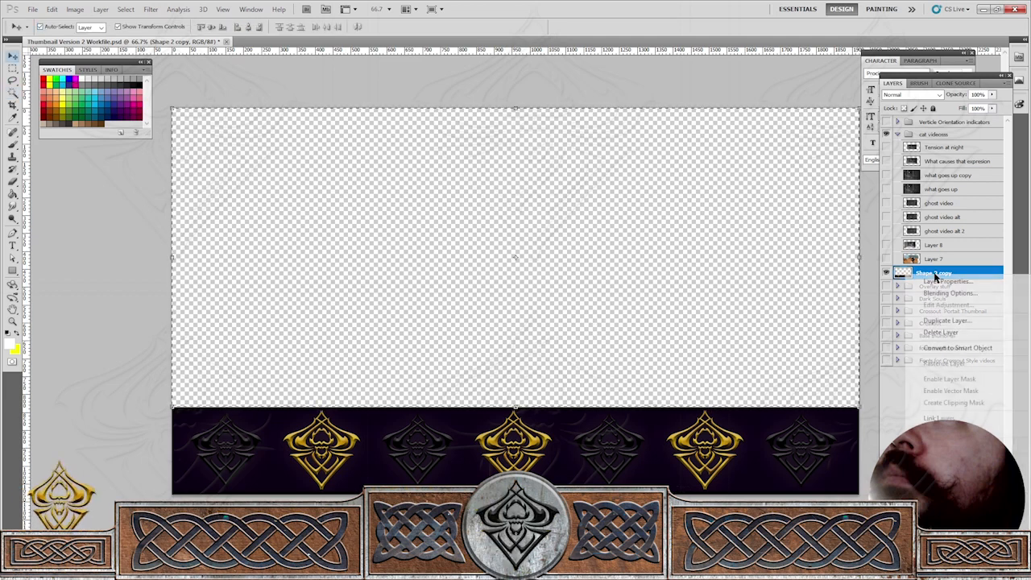
{"action": "left_click", "coordinate": [955, 320]}
{"action": "left_click", "coordinate": [597, 177]}
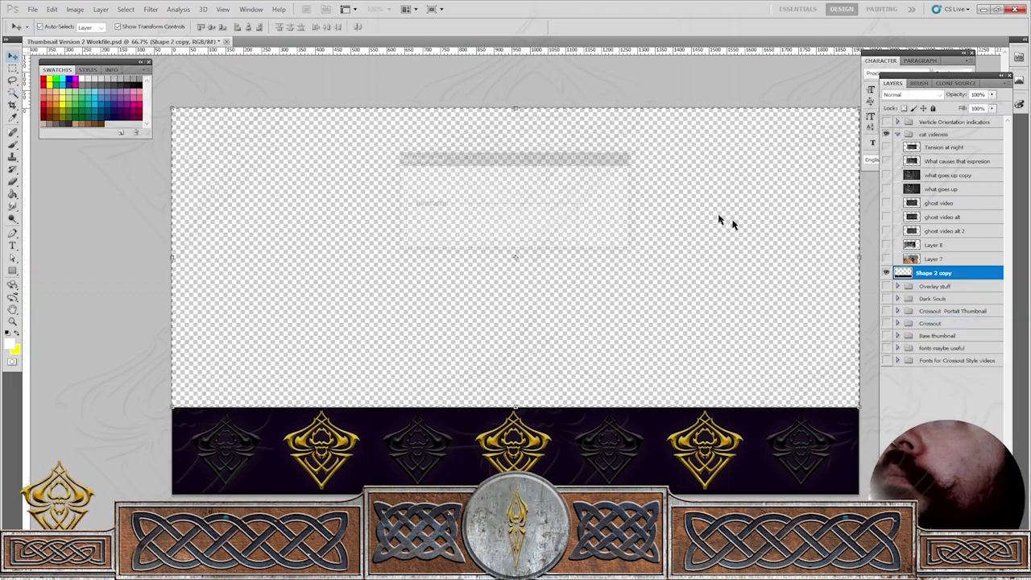
{"action": "left_click_drag", "start_coordinate": [947, 275], "coordinate": [955, 188]}
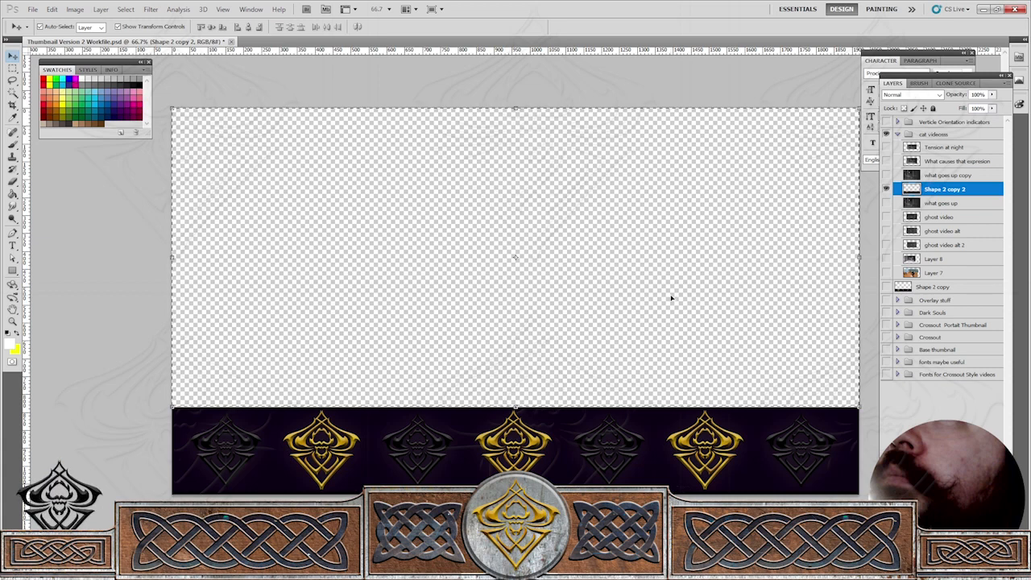
Show "what goes up copy" and erase all of its image inside the selection above the band.
{"action": "left_click", "coordinate": [955, 175]}
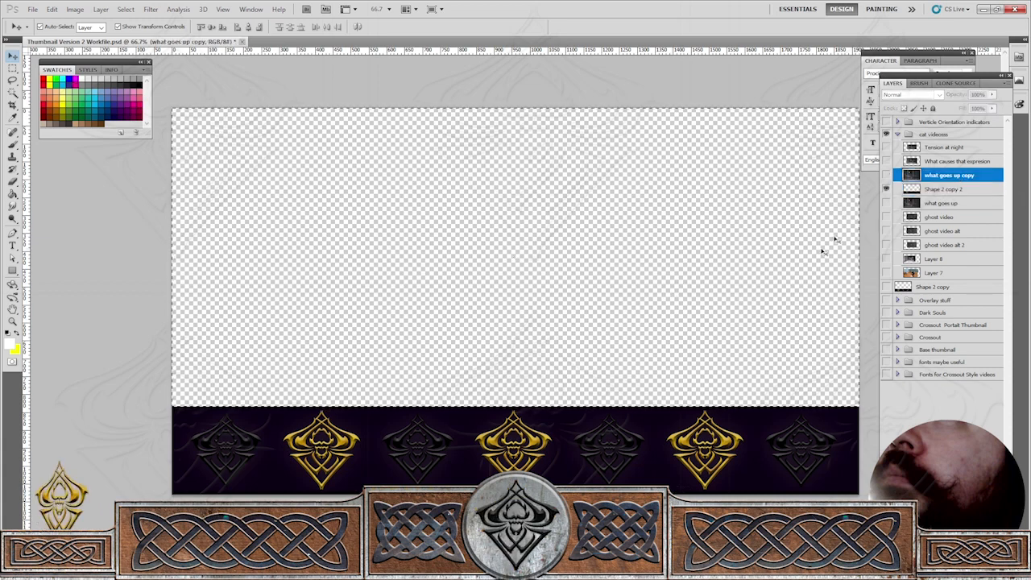
{"action": "left_click", "coordinate": [886, 175]}
{"action": "key", "text": "e"}
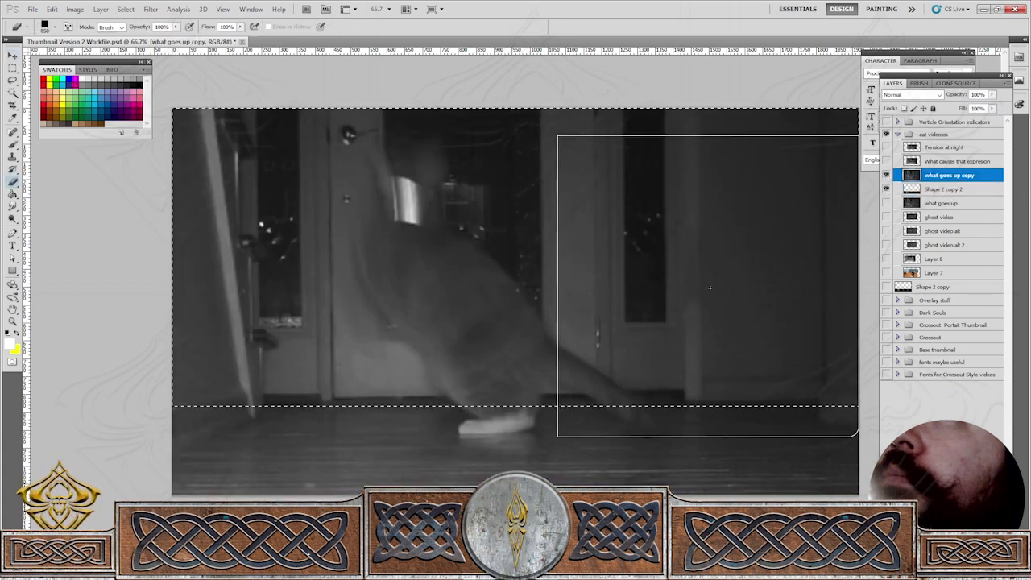
{"action": "mouse_move", "coordinate": [717, 291]}
{"action": "left_mouse_down"}
{"action": "mouse_move", "coordinate": [416, 307]}
{"action": "mouse_move", "coordinate": [868, 184]}
{"action": "mouse_move", "coordinate": [290, 266]}
{"action": "left_mouse_up"}
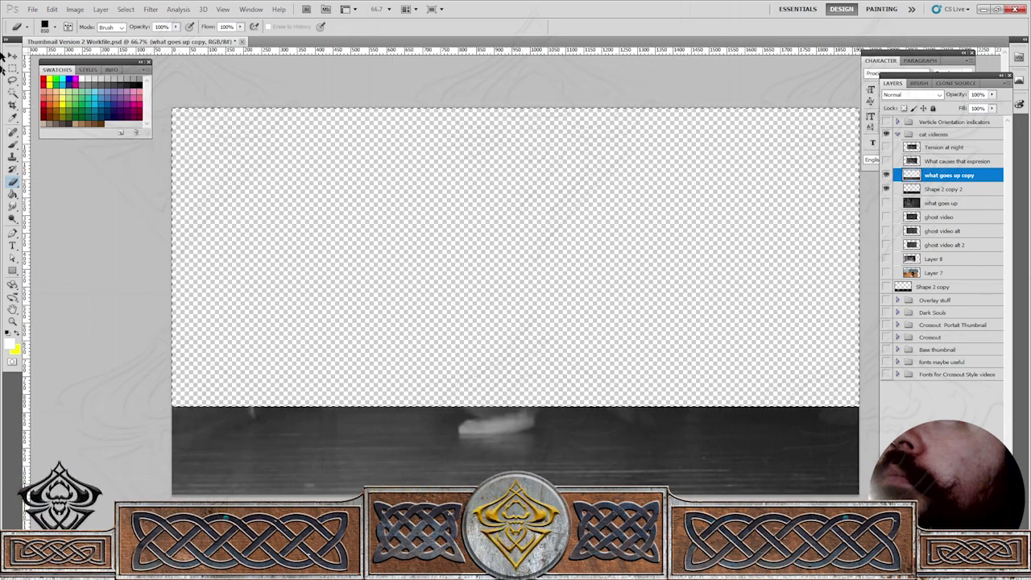
Invert the selection and erase both ends of the floor strip on "what goes up copy" with the 850 px hard round eraser.
{"action": "left_click", "coordinate": [129, 8]}
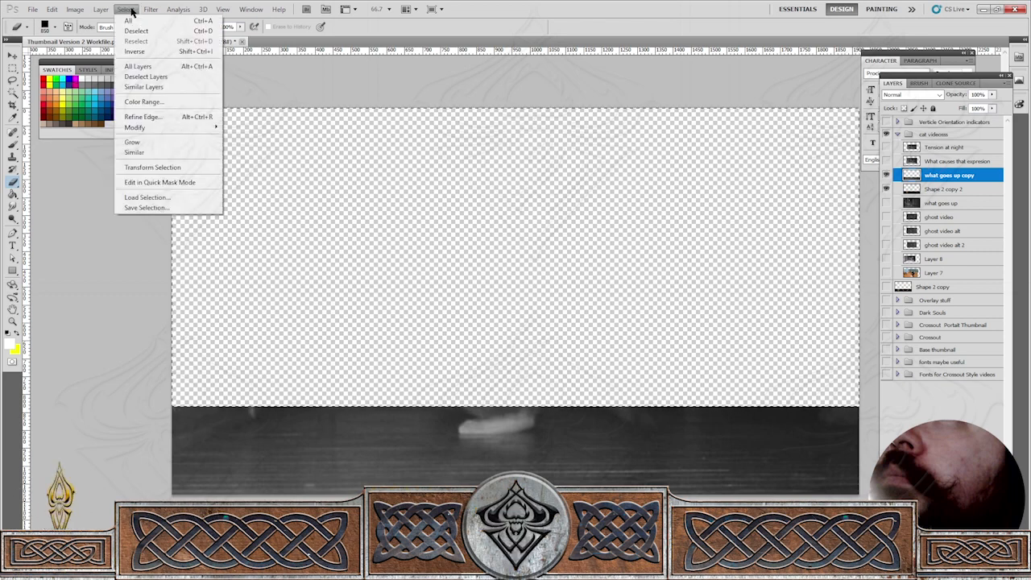
{"action": "left_click", "coordinate": [128, 9]}
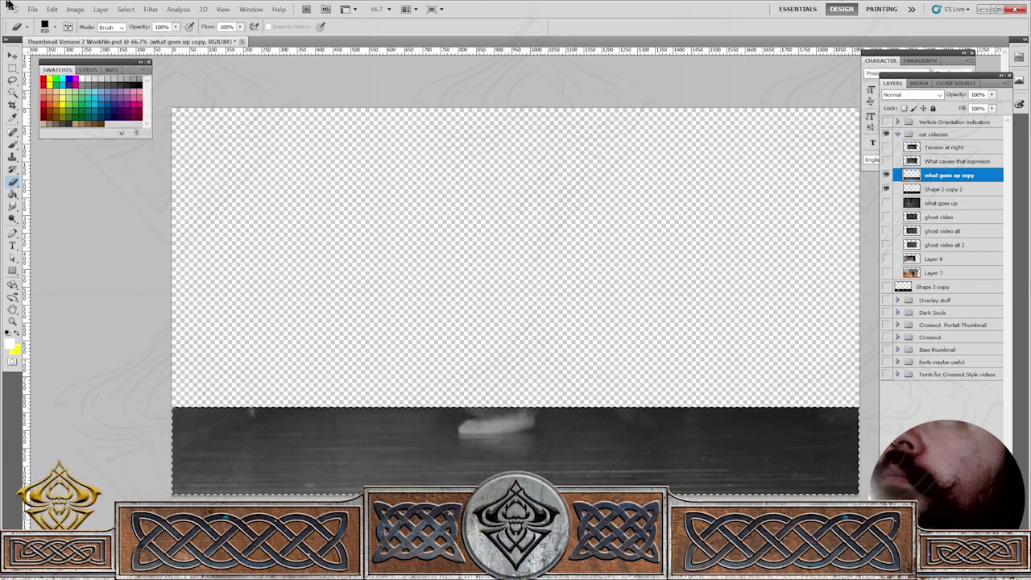
{"action": "left_click", "coordinate": [55, 27]}
{"action": "left_click", "coordinate": [109, 99]}
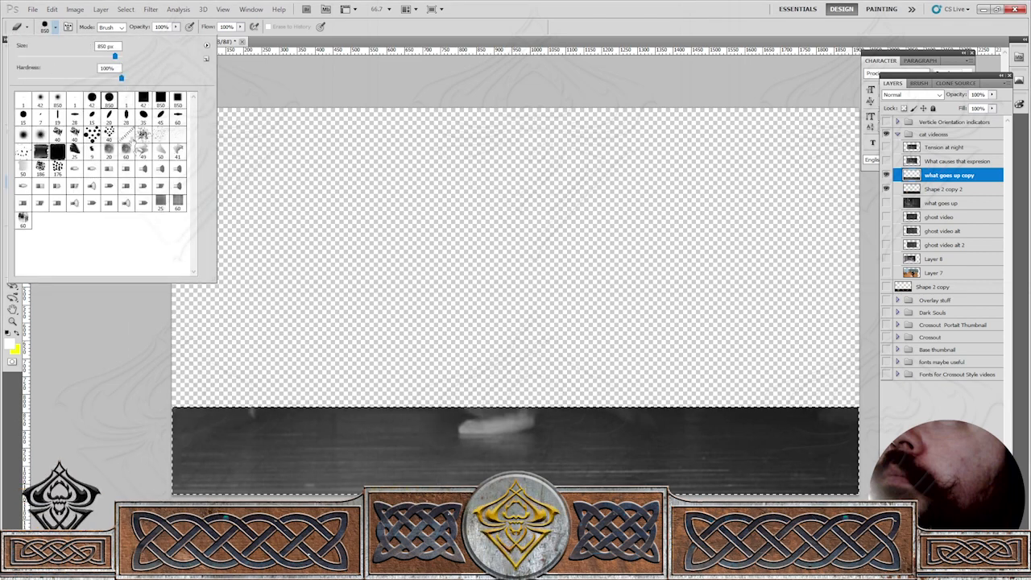
{"action": "left_click_drag", "start_coordinate": [204, 413], "coordinate": [244, 447]}
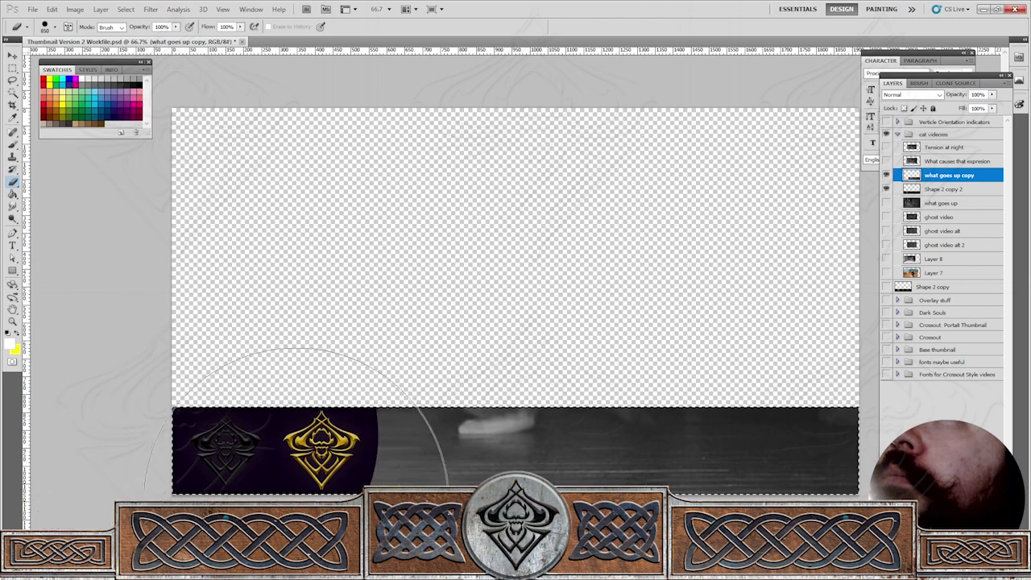
{"action": "left_click", "coordinate": [322, 499]}
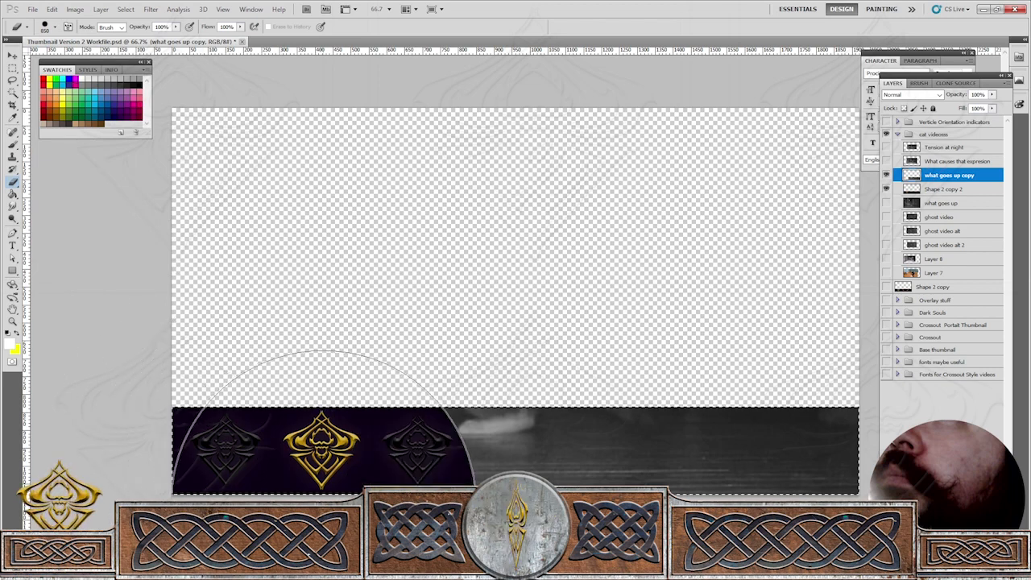
{"action": "left_click", "coordinate": [830, 475]}
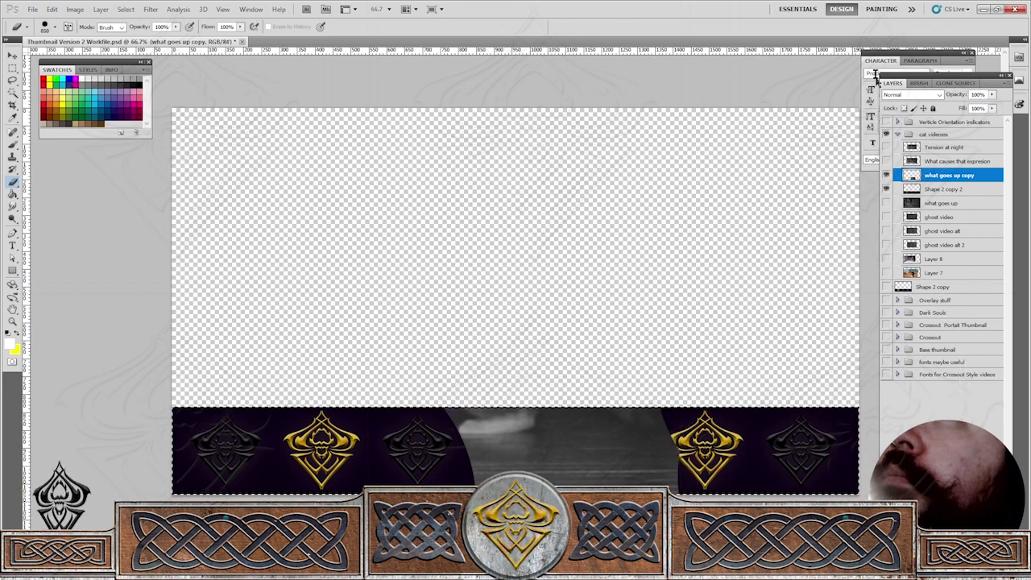
Show the "what goes up" layer, and erase the floor roughly around the cat's foot and tail with a 131 px eraser.
{"action": "left_click", "coordinate": [886, 203]}
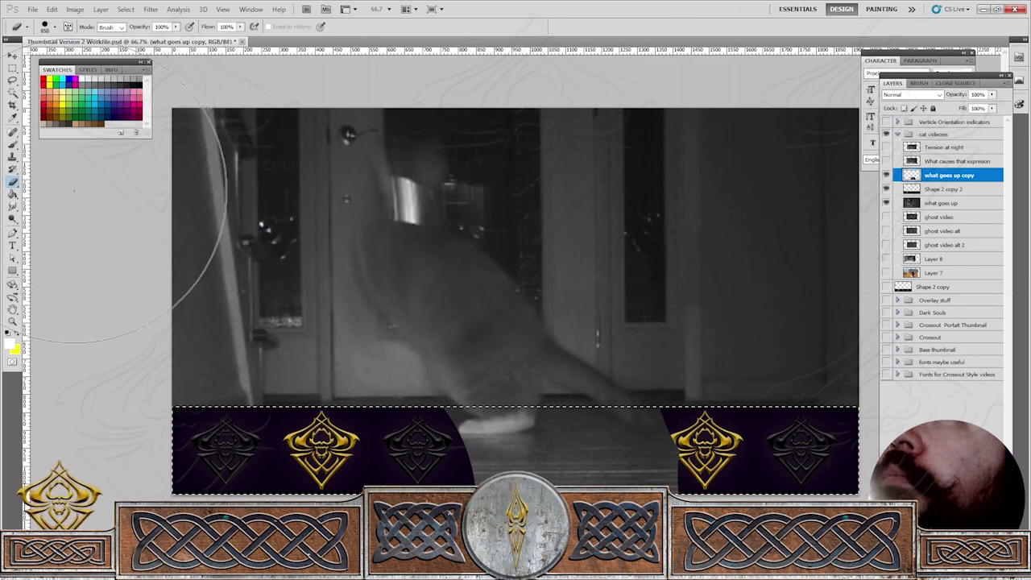
{"action": "left_click", "coordinate": [54, 28]}
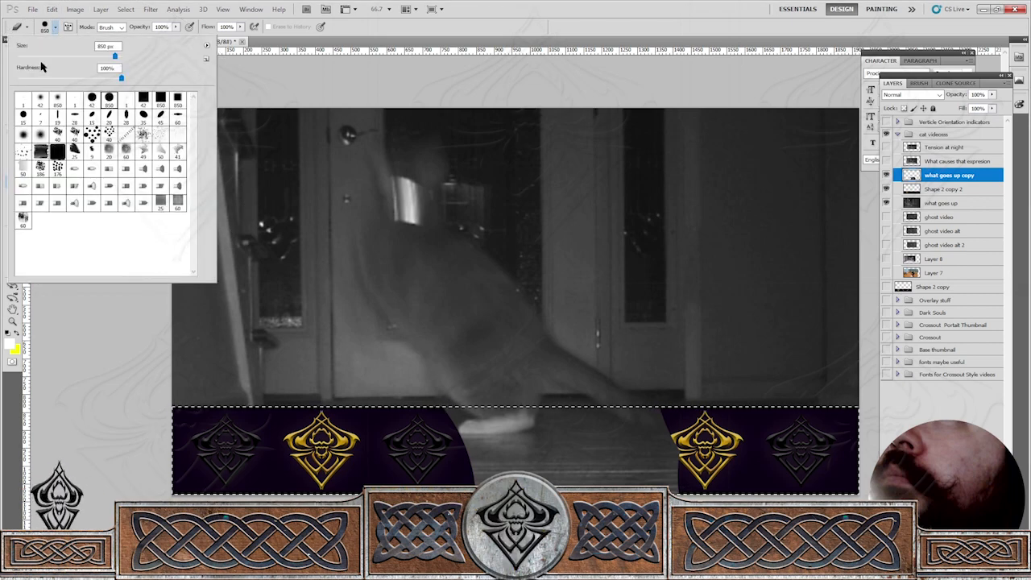
{"action": "left_click", "coordinate": [28, 56]}
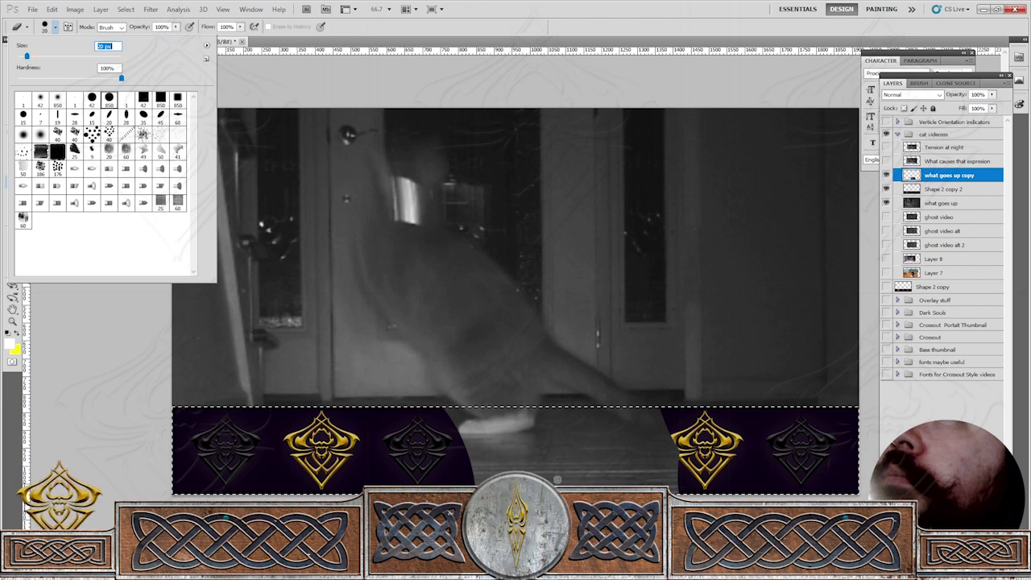
{"action": "type", "text": "131"}
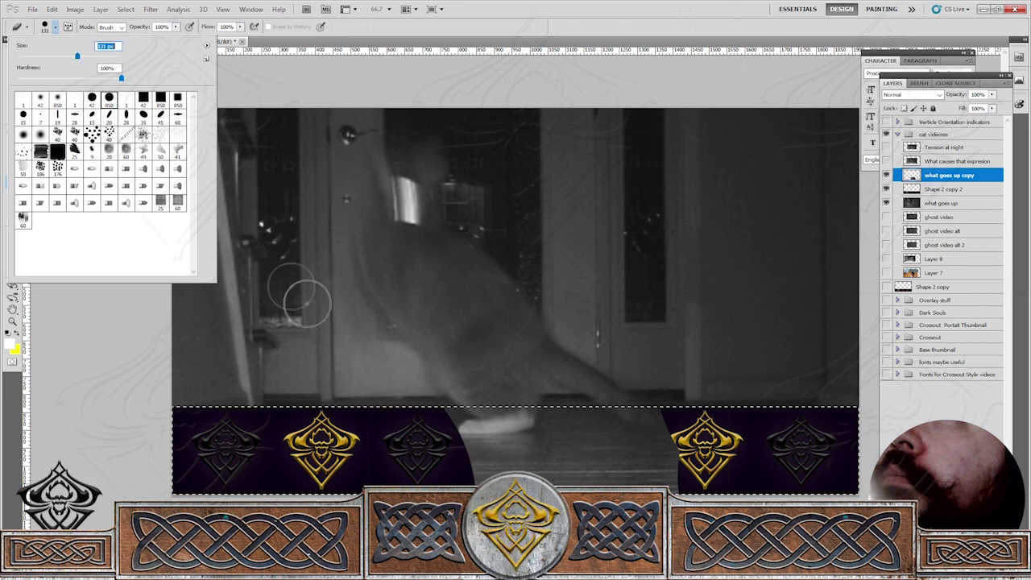
{"action": "key", "text": "Return"}
{"action": "mouse_move", "coordinate": [719, 482]}
{"action": "left_mouse_down"}
{"action": "mouse_move", "coordinate": [695, 466]}
{"action": "mouse_move", "coordinate": [439, 478]}
{"action": "mouse_move", "coordinate": [444, 464]}
{"action": "mouse_move", "coordinate": [649, 453]}
{"action": "left_mouse_up"}
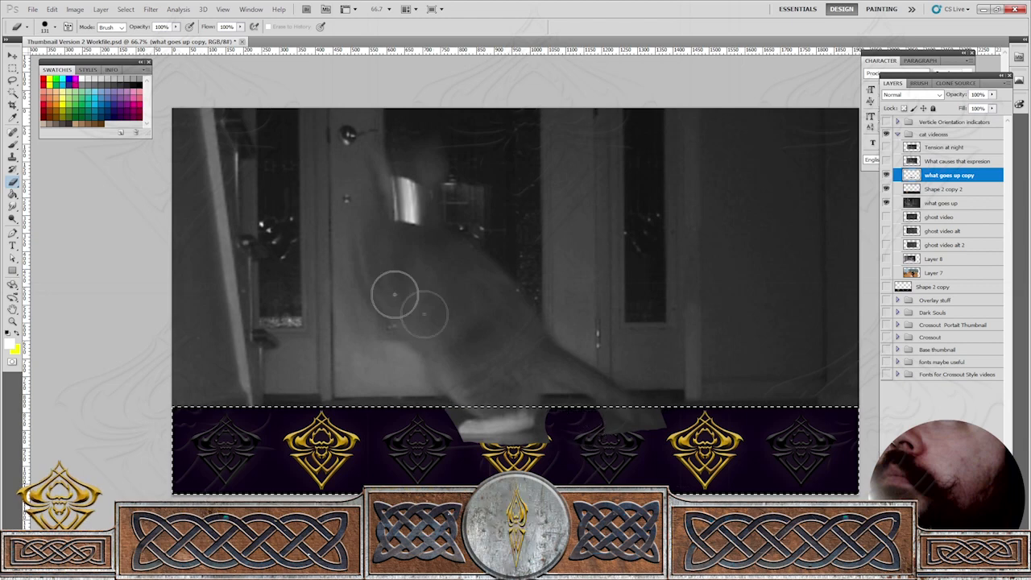
Erase the remaining floor close around the cat's foot and tail using a 65 px eraser at 70% hardness.
{"action": "left_click", "coordinate": [55, 26]}
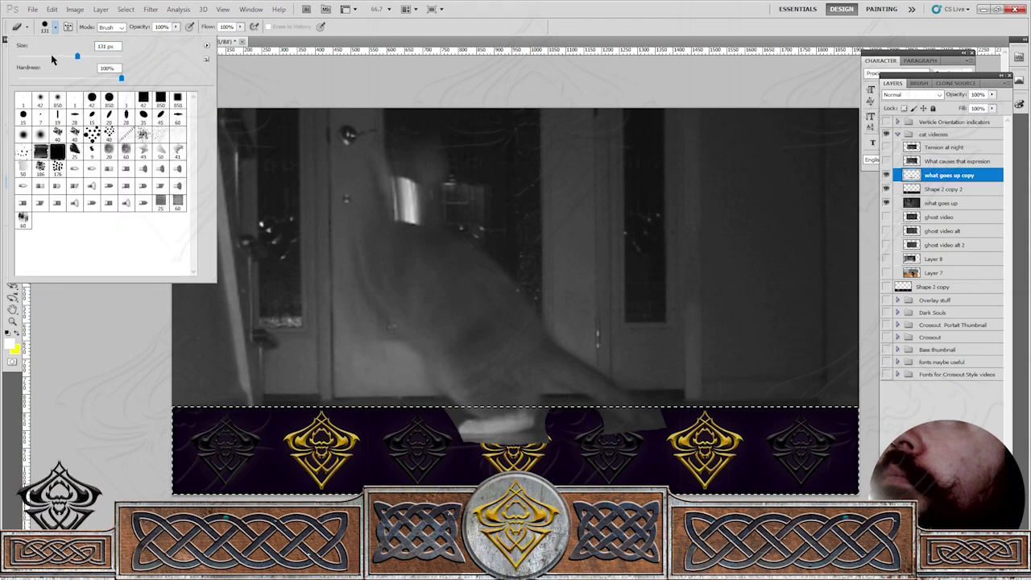
{"action": "left_click", "coordinate": [51, 58]}
{"action": "left_click_drag", "start_coordinate": [121, 78], "coordinate": [90, 83]}
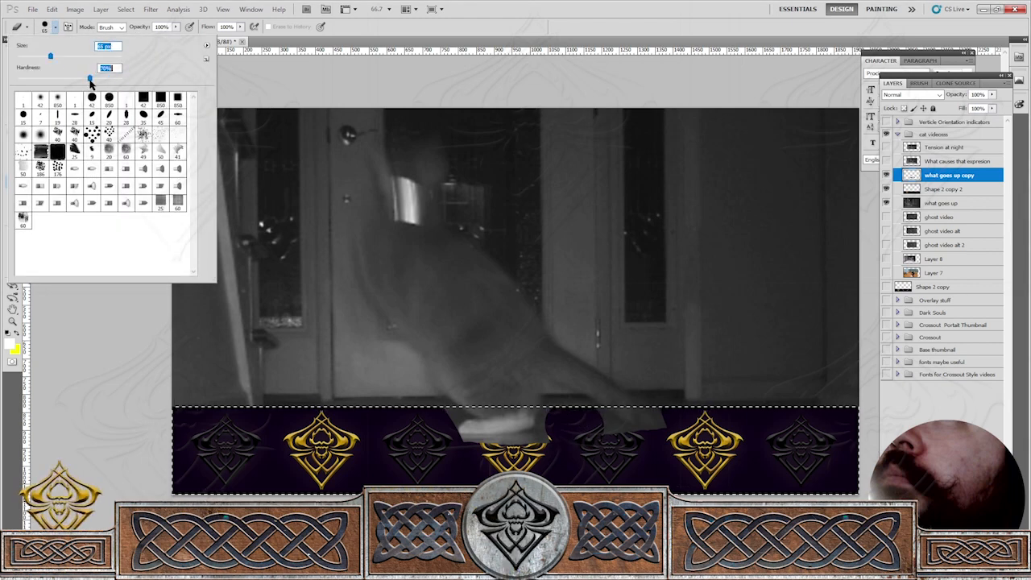
{"action": "left_click", "coordinate": [595, 418]}
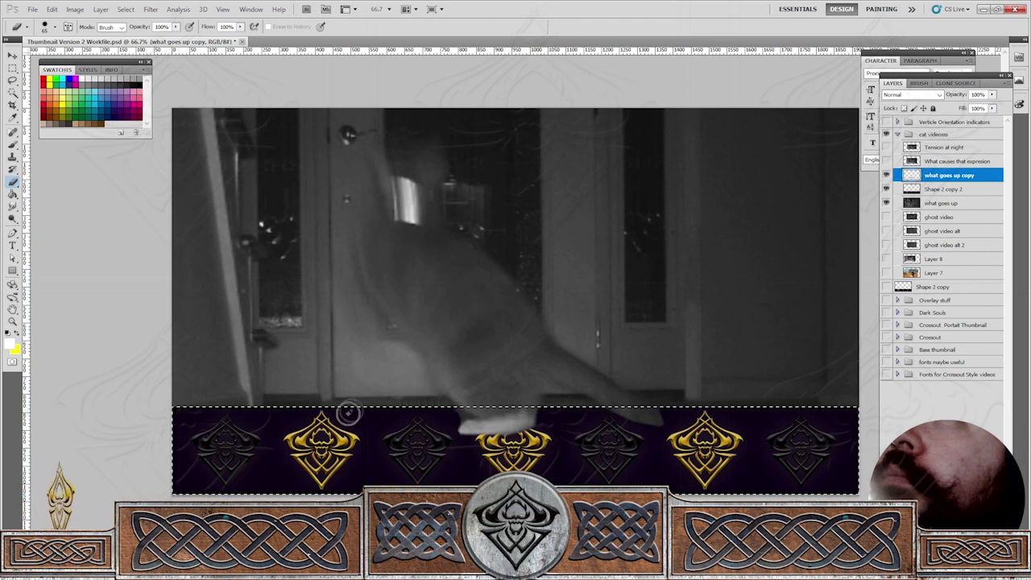
Erase the leftover floor along the front edge of the cat's hind leg, above the paw, with a 20 px eraser.
{"action": "left_click", "coordinate": [12, 321]}
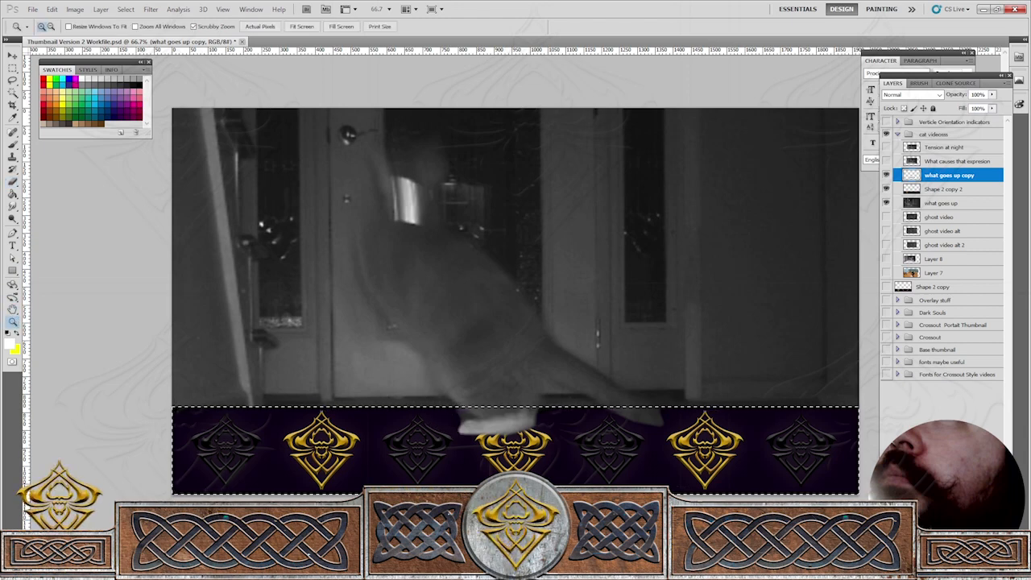
{"action": "left_click", "coordinate": [444, 456]}
{"action": "left_click", "coordinate": [444, 457]}
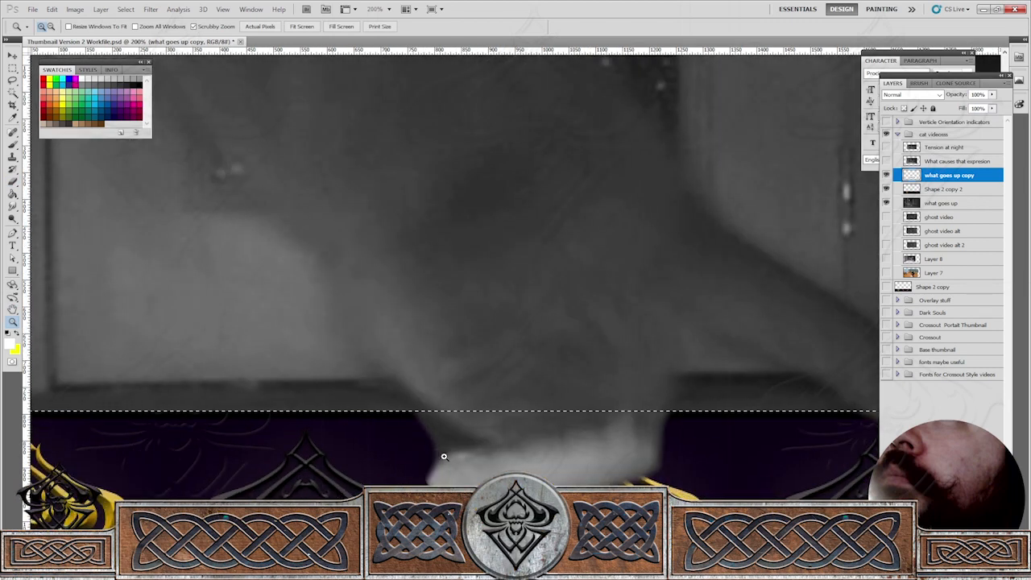
{"action": "key", "text": "b"}
{"action": "left_click", "coordinate": [54, 27]}
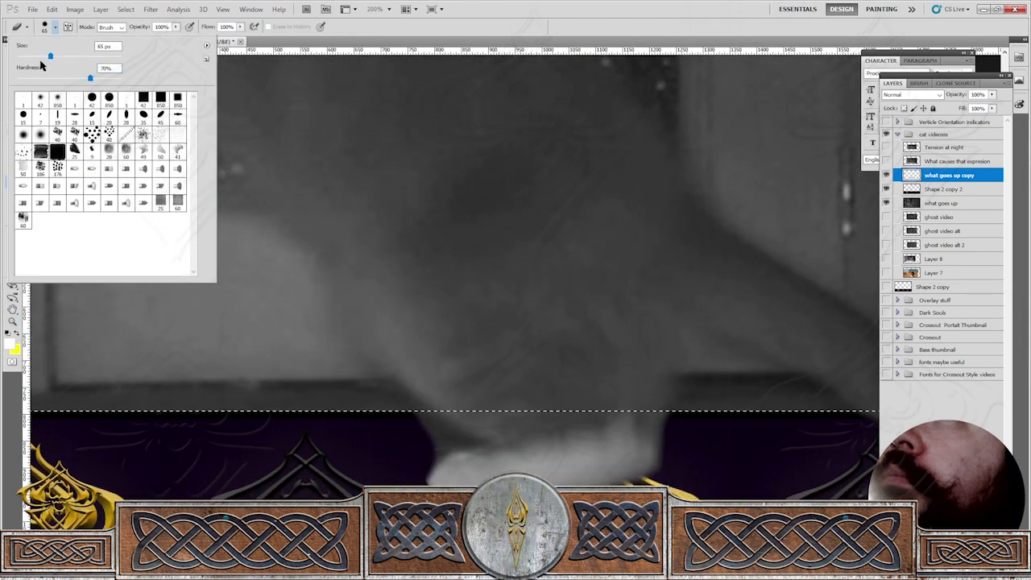
{"action": "left_click", "coordinate": [28, 56]}
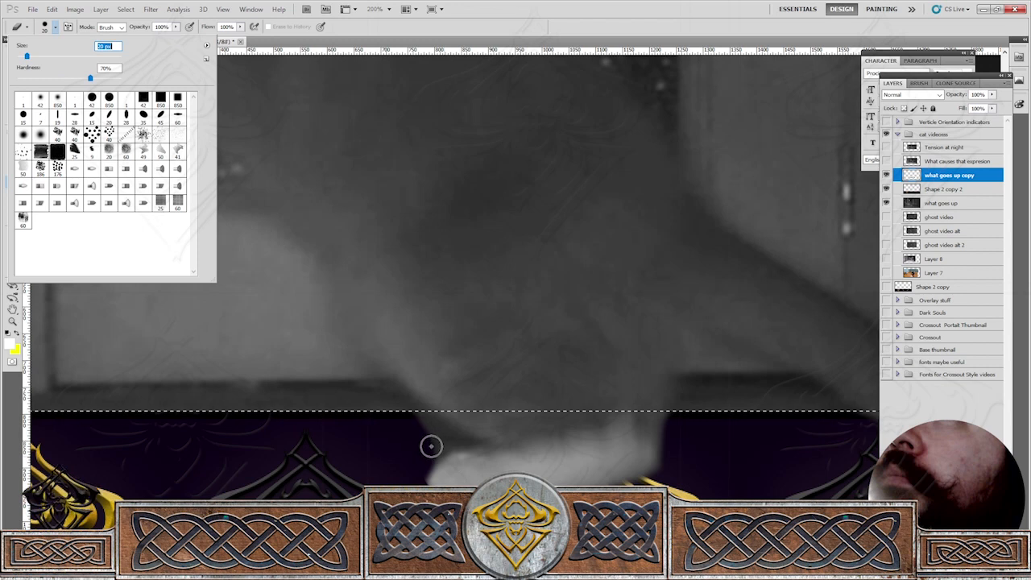
{"action": "left_click", "coordinate": [431, 447]}
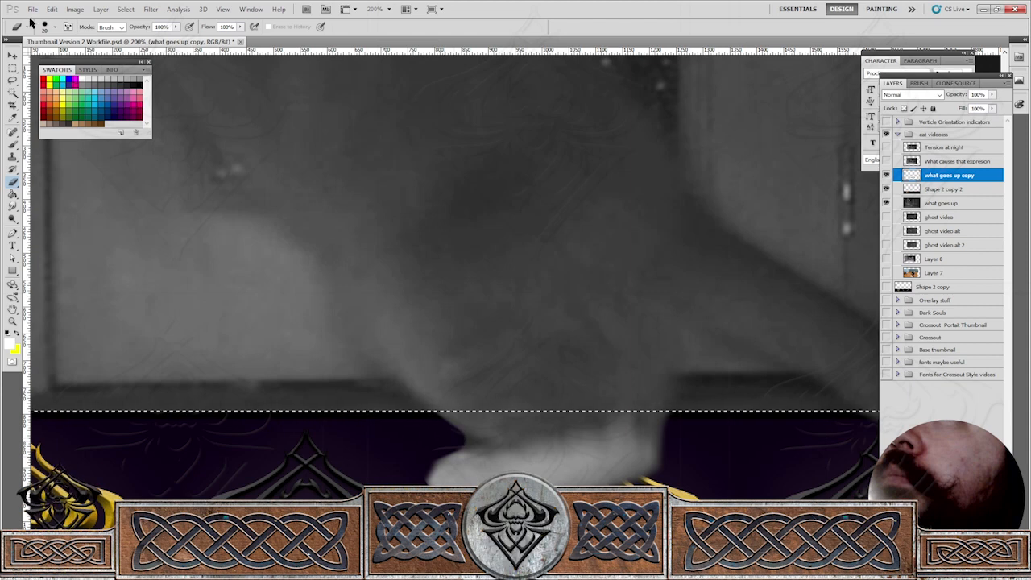
Refine the hind leg's edge above the paw with a smaller eraser, and clear the selection.
{"action": "left_click", "coordinate": [55, 29]}
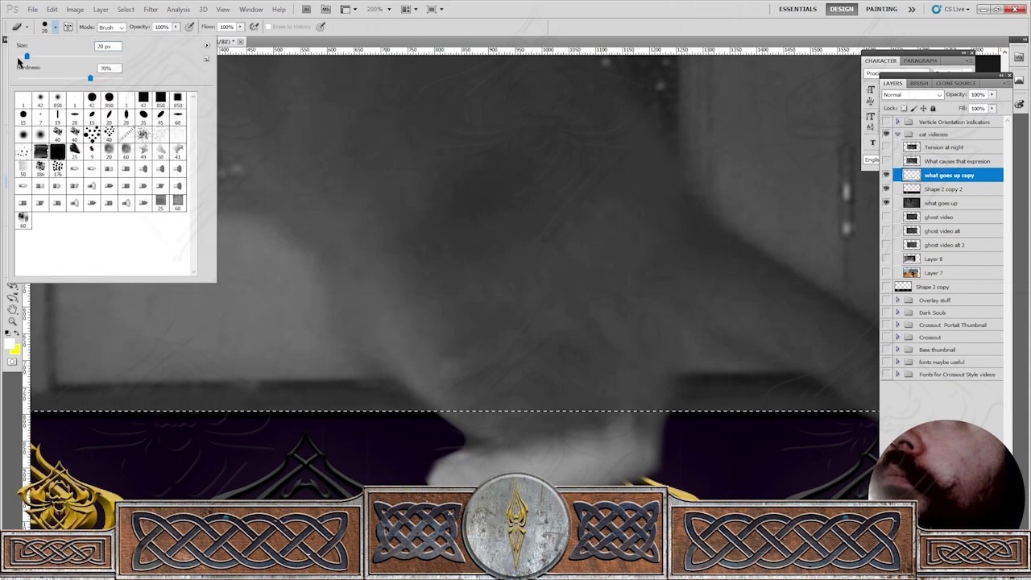
{"action": "left_click", "coordinate": [22, 56]}
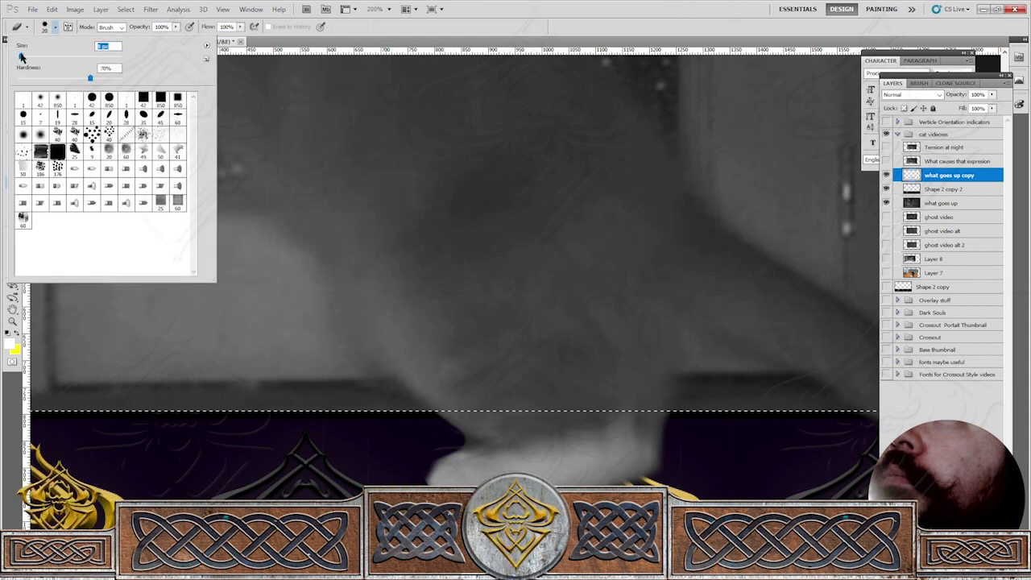
{"action": "left_click", "coordinate": [465, 437]}
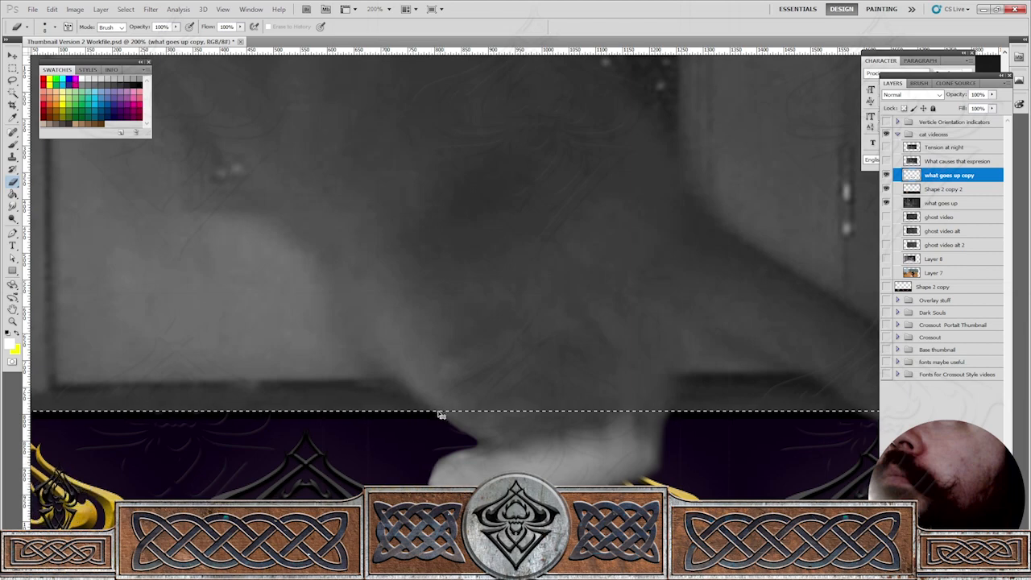
{"action": "scroll", "coordinate": [439, 415], "scroll_direction": "down", "scroll_amount": 3}
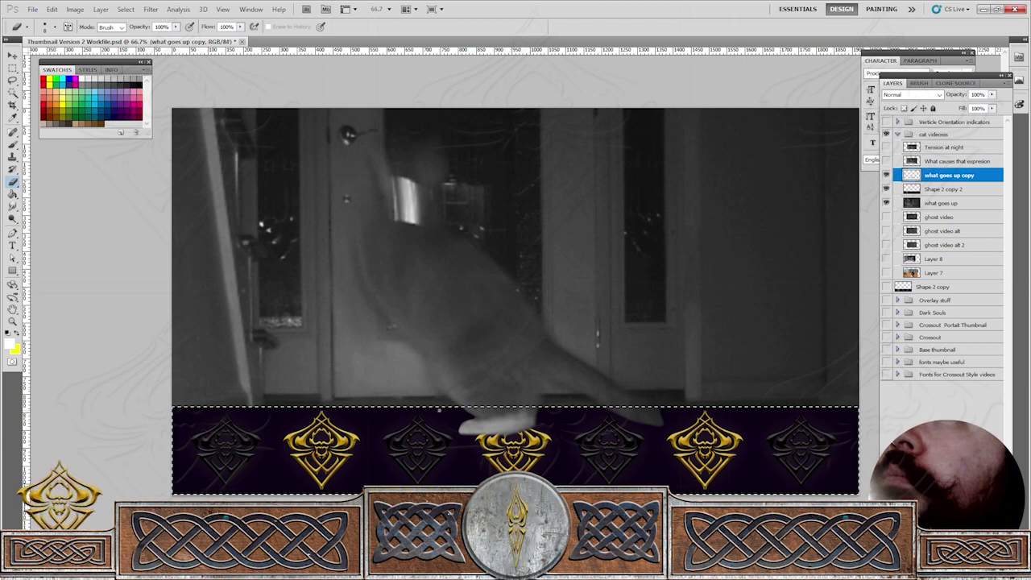
{"action": "key", "text": "v"}
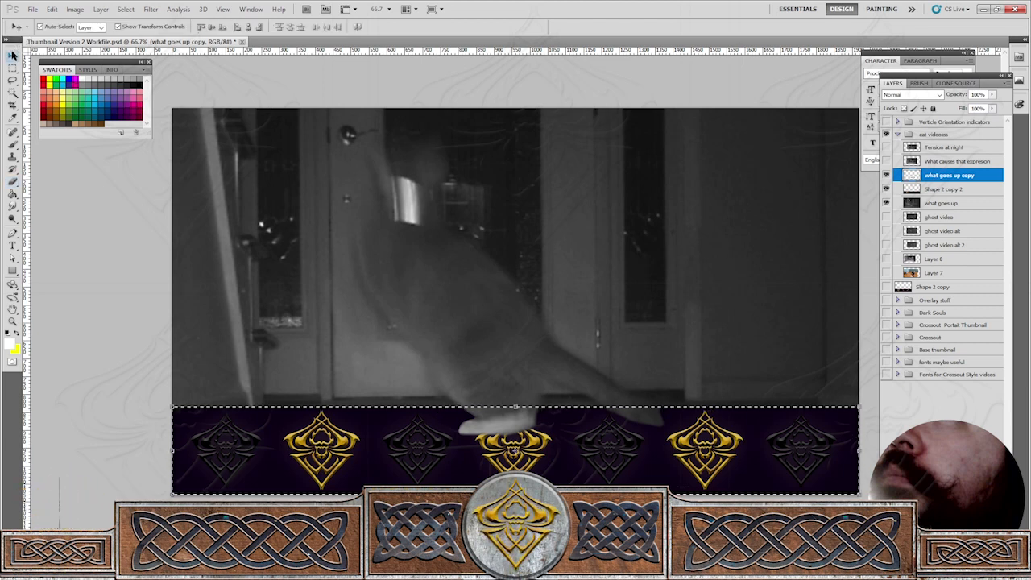
{"action": "left_click", "coordinate": [102, 218]}
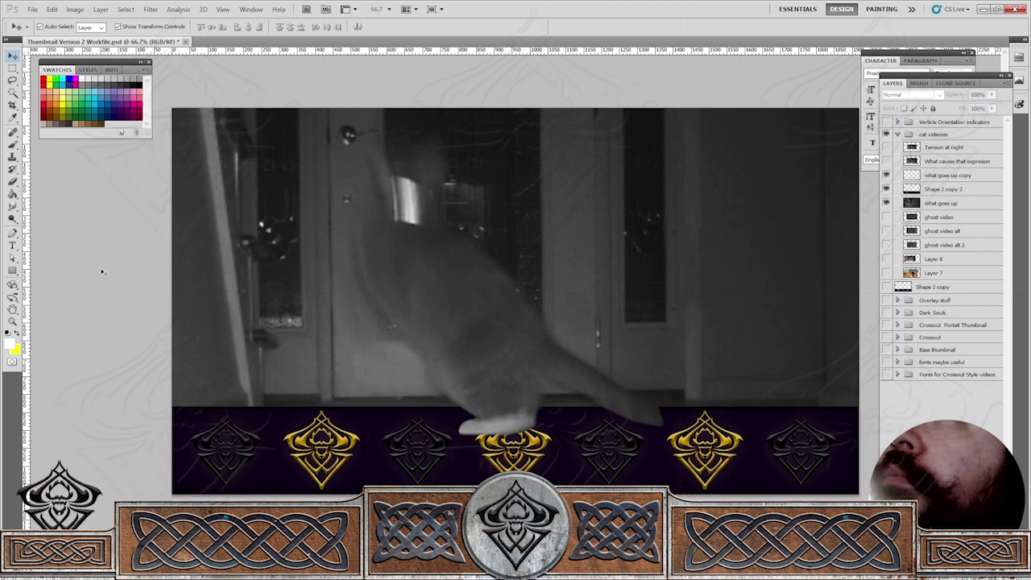
Start saving the horizontal thumbnail as a JPEG copy in the Video Thumbnails folder.
{"action": "left_click", "coordinate": [33, 9]}
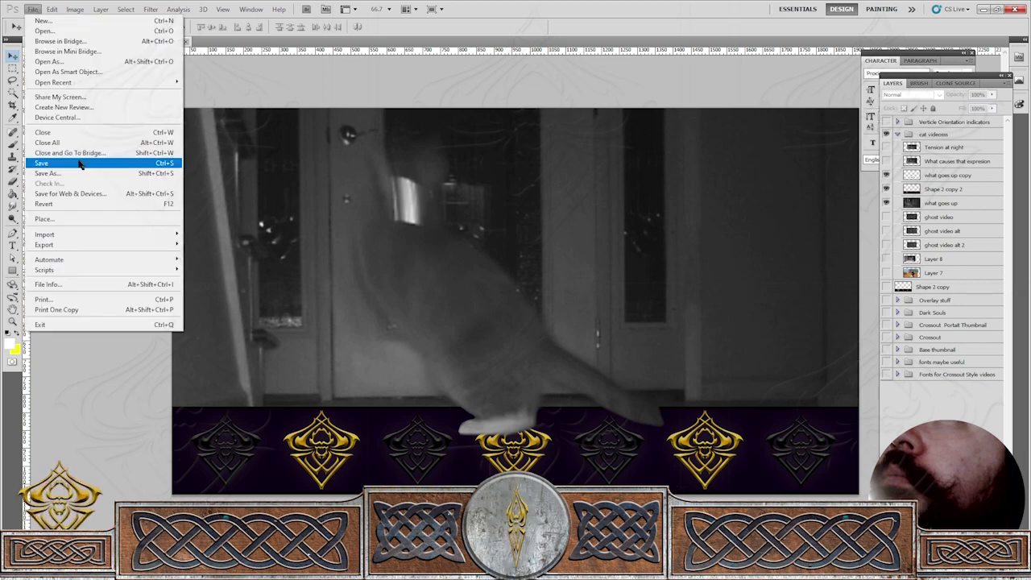
{"action": "left_click", "coordinate": [78, 174]}
{"action": "left_click", "coordinate": [312, 256]}
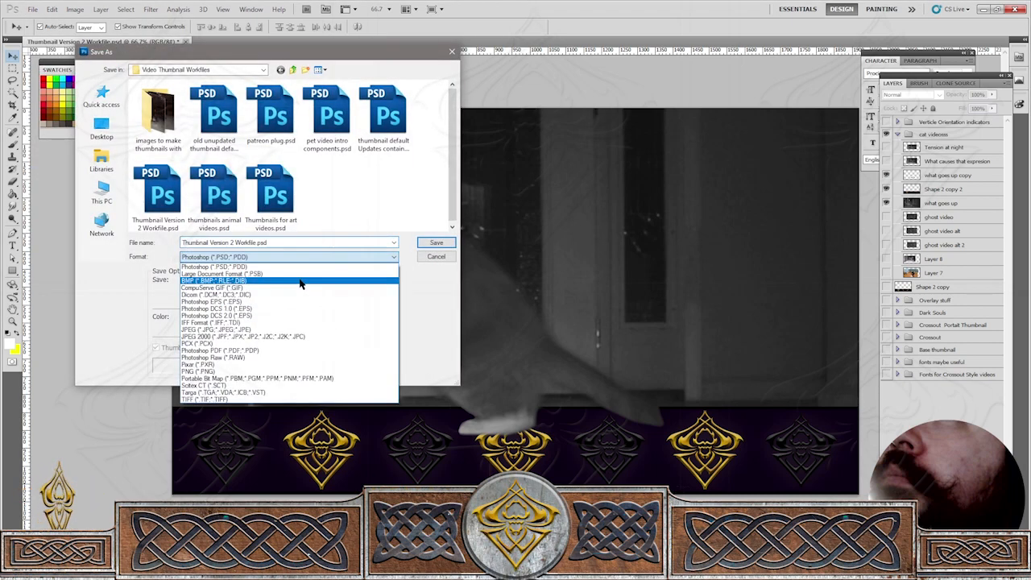
{"action": "left_click", "coordinate": [281, 329]}
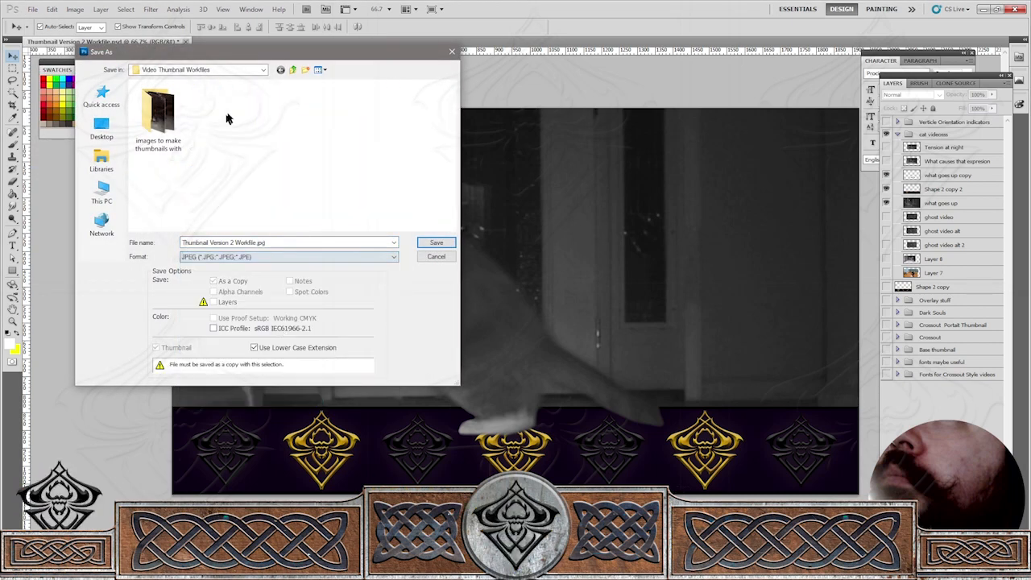
{"action": "left_click", "coordinate": [293, 70]}
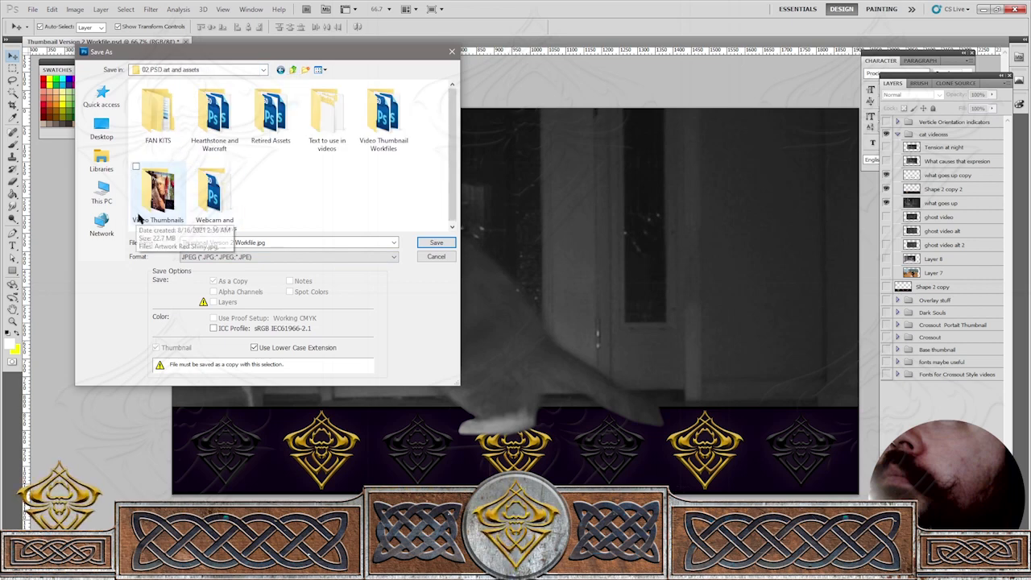
{"action": "double_click", "coordinate": [158, 193]}
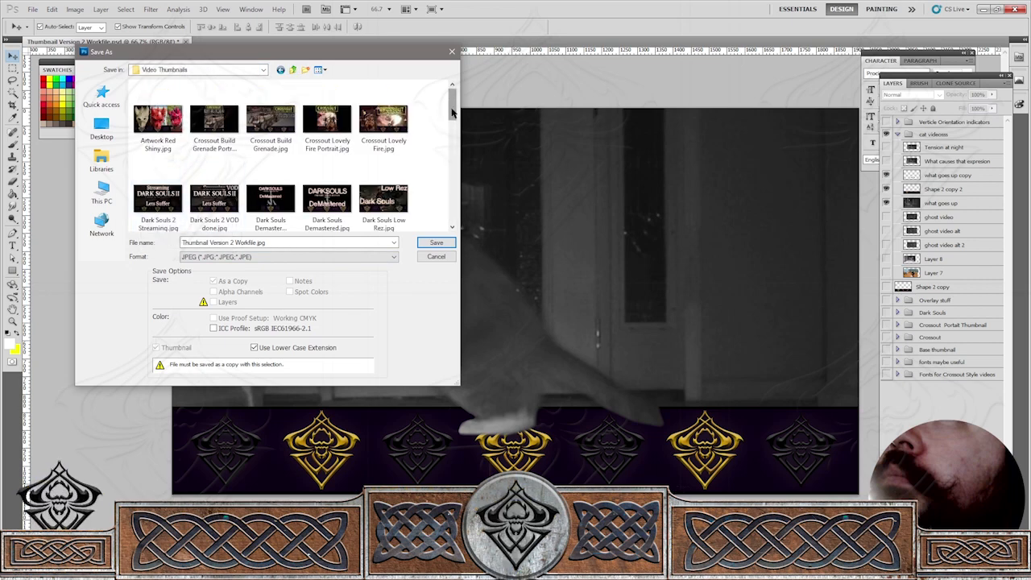
{"action": "left_click_drag", "start_coordinate": [452, 110], "coordinate": [453, 124]}
{"action": "left_click_drag", "start_coordinate": [449, 139], "coordinate": [451, 201]}
Name the JPEG "Cat Keeping me up at night" and save it at Maximum quality with the Baseline ("Standard") format option.
{"action": "left_click", "coordinate": [322, 242]}
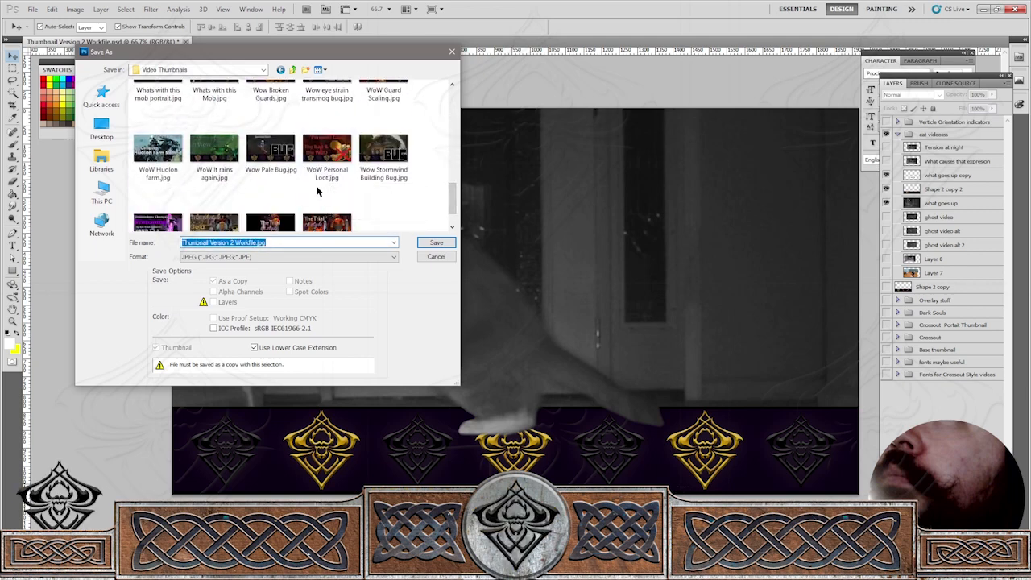
{"action": "type", "text": "Cat"}
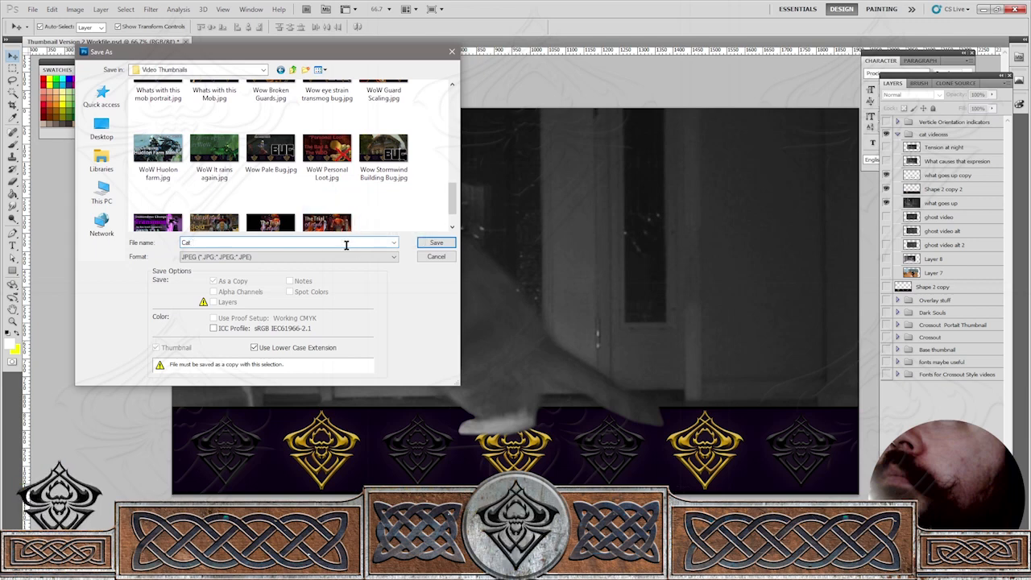
{"action": "type", "text": " Keeping me u"}
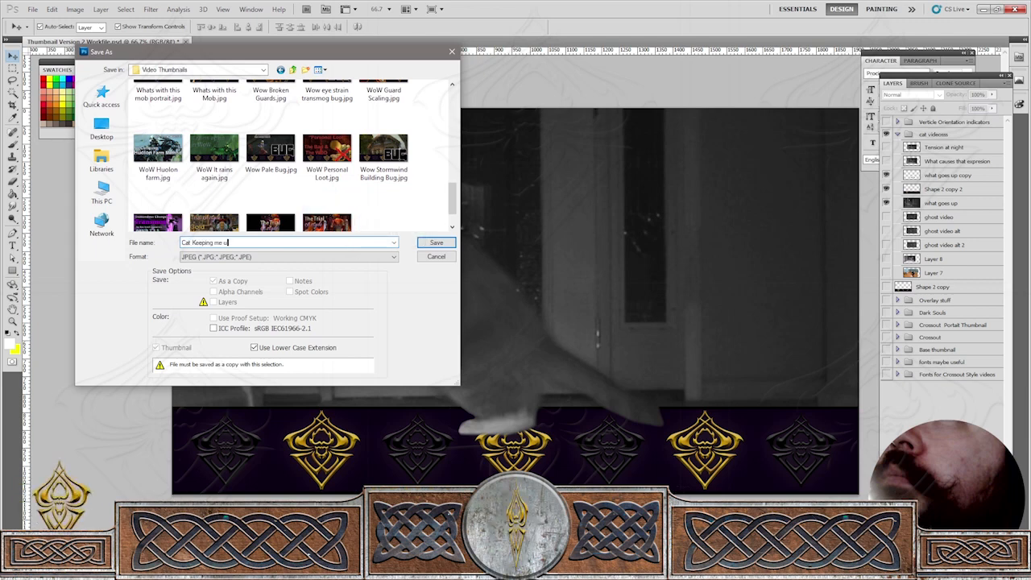
{"action": "type", "text": "p at night"}
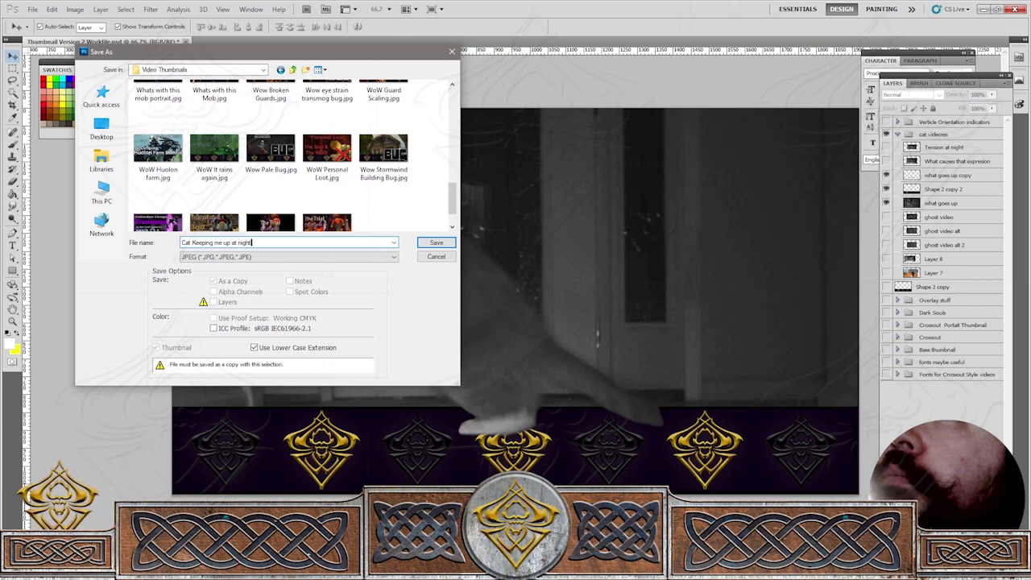
{"action": "left_click", "coordinate": [436, 243]}
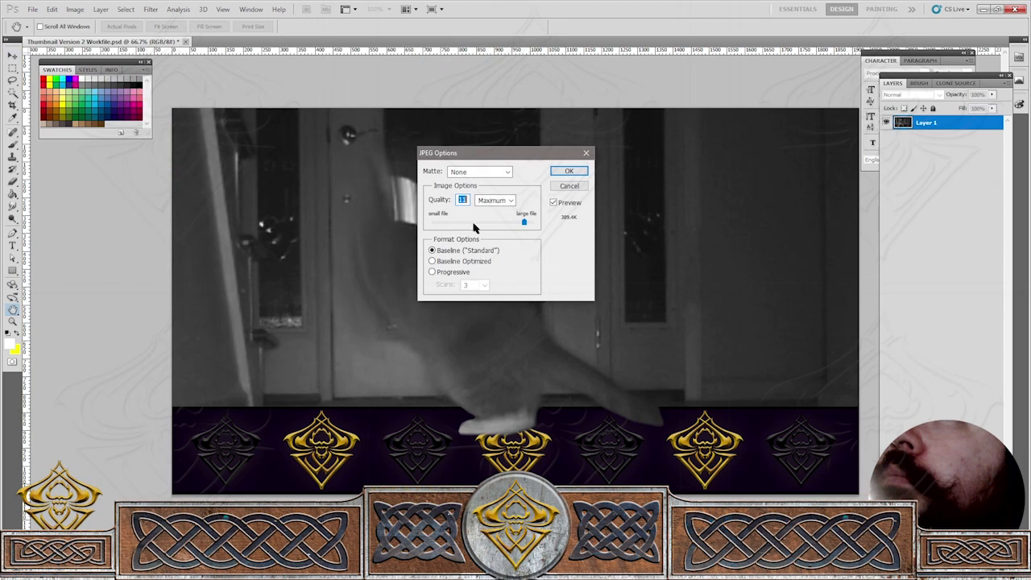
{"action": "left_click", "coordinate": [569, 171]}
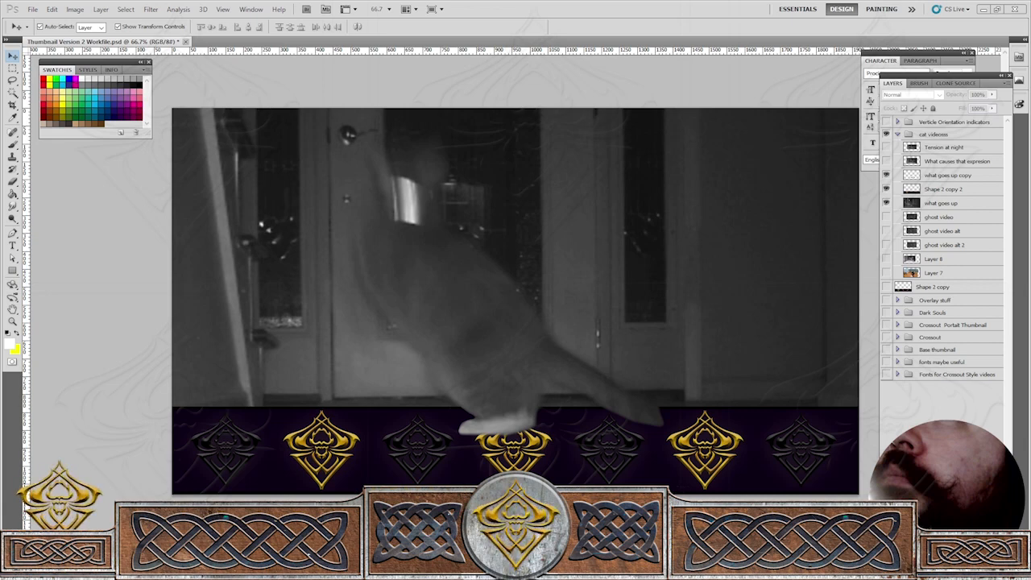
{"action": "key", "text": "super"}
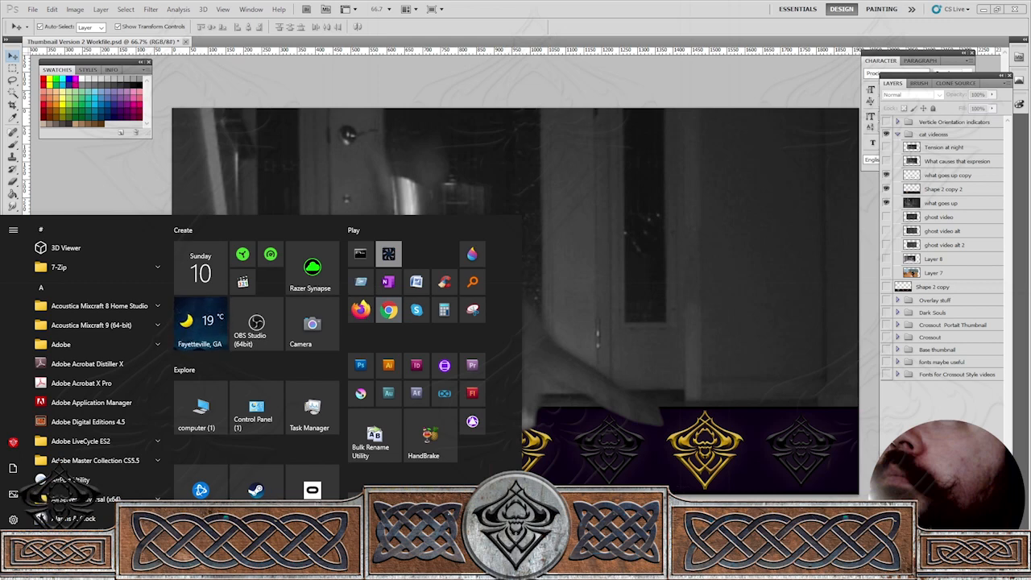
{"action": "key", "text": "super"}
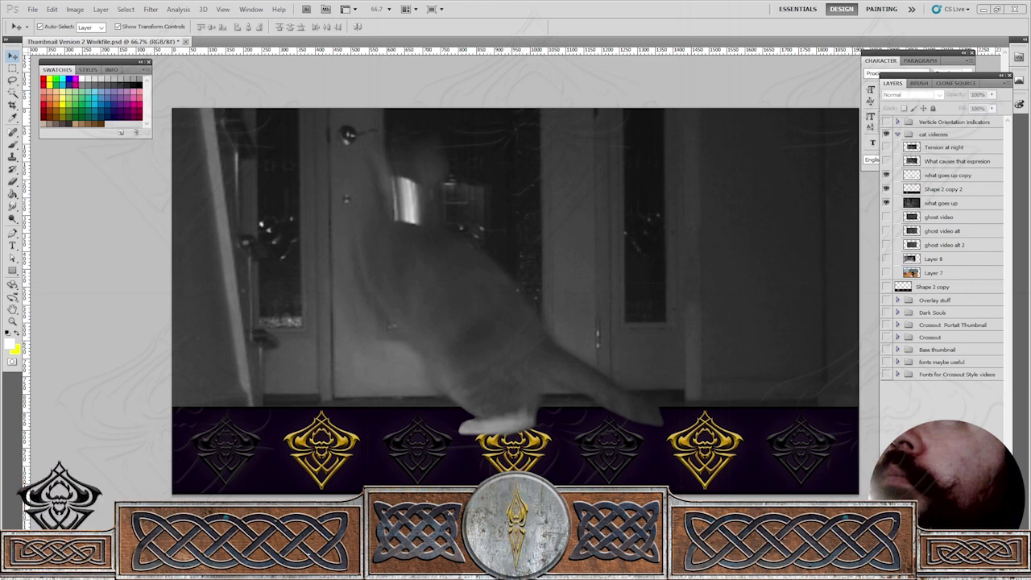
Show the "Verticle Orientation indicators" group and duplicate the "what goes up" layer.
{"action": "left_click", "coordinate": [886, 123]}
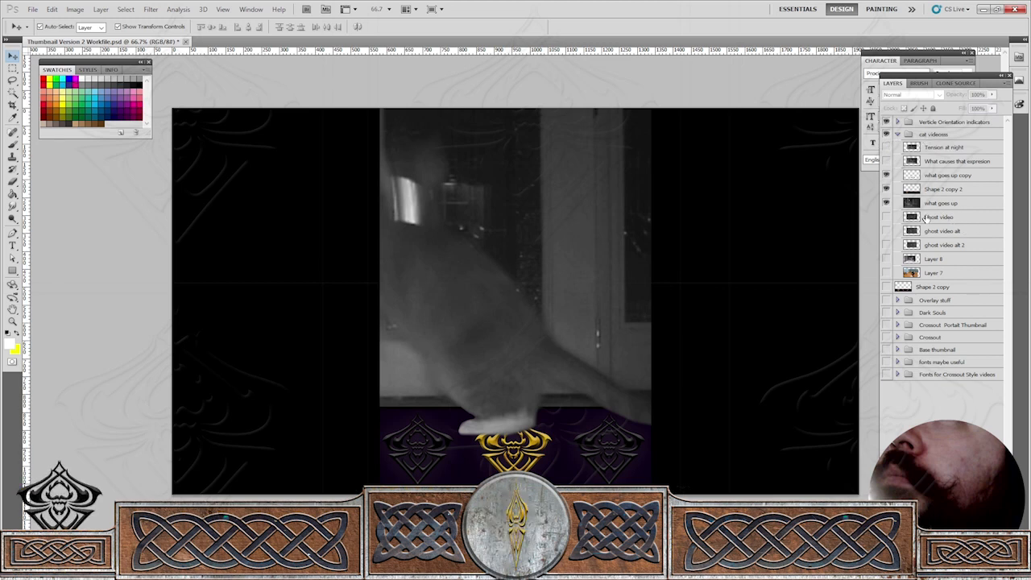
{"action": "left_click", "coordinate": [946, 206]}
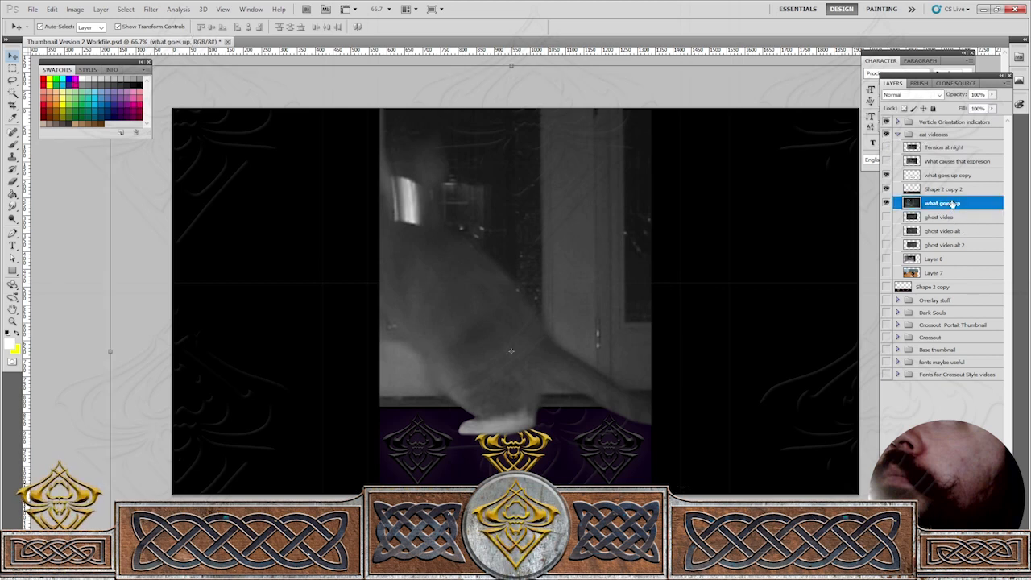
{"action": "right_click", "coordinate": [953, 204]}
{"action": "left_click", "coordinate": [972, 248]}
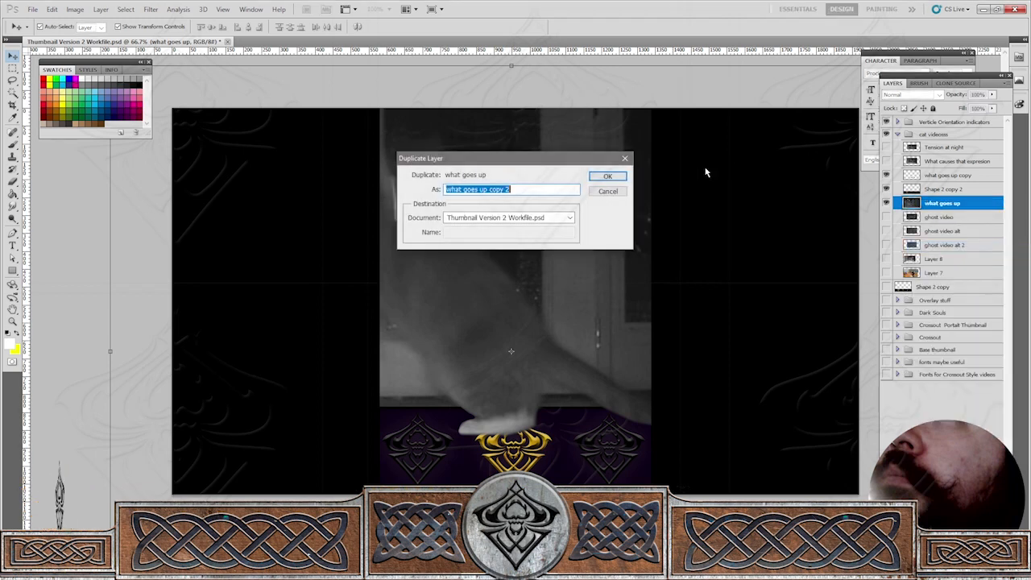
{"action": "left_click", "coordinate": [607, 175]}
Hide the original "what goes up" layer and place its duplicate directly below "Shape 2 copy 2", keeping "what goes up copy" shown.
{"action": "left_click_drag", "start_coordinate": [952, 203], "coordinate": [954, 172]}
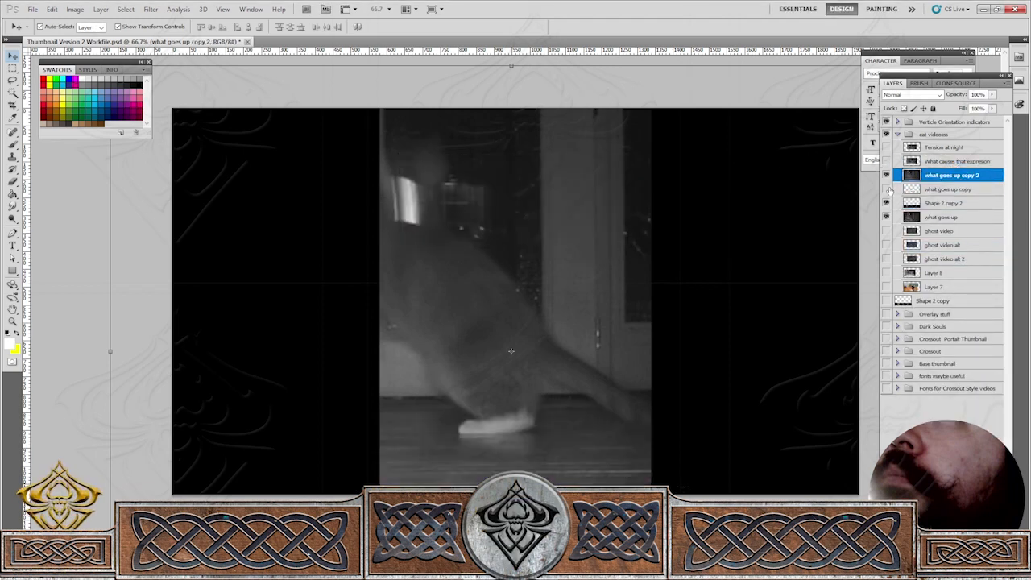
{"action": "left_click", "coordinate": [886, 217]}
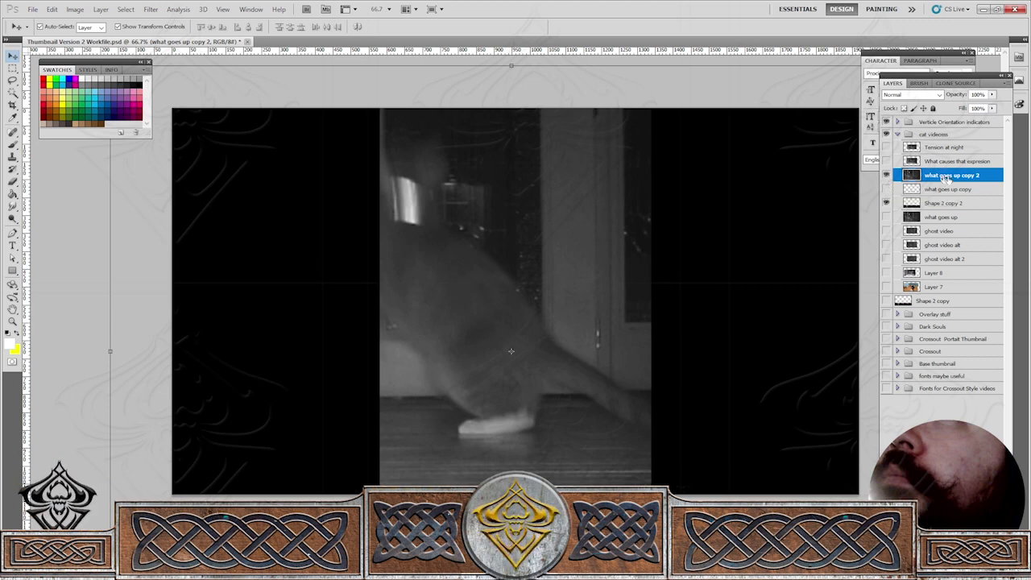
{"action": "left_click_drag", "start_coordinate": [946, 179], "coordinate": [942, 211]}
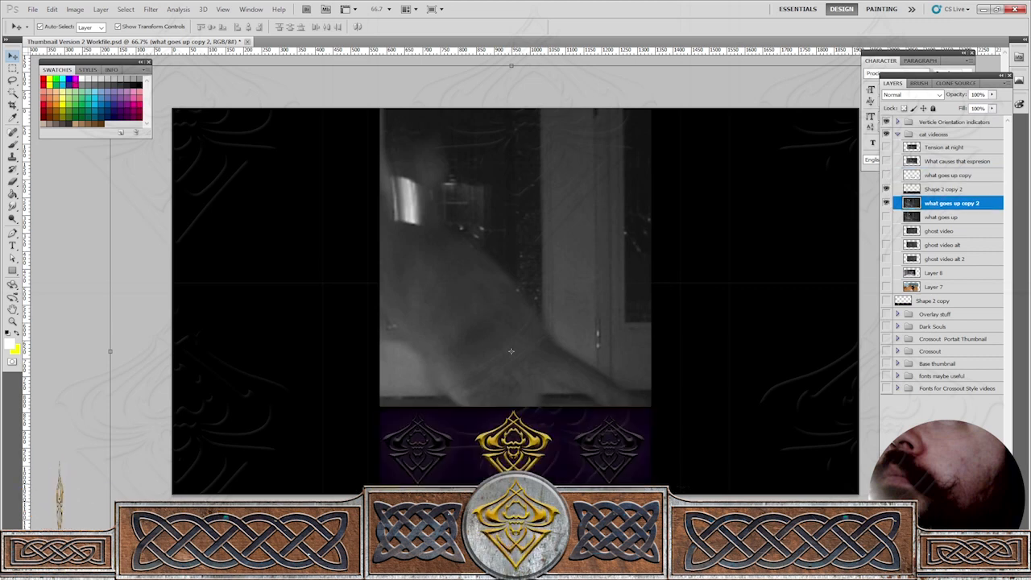
{"action": "left_click", "coordinate": [886, 175]}
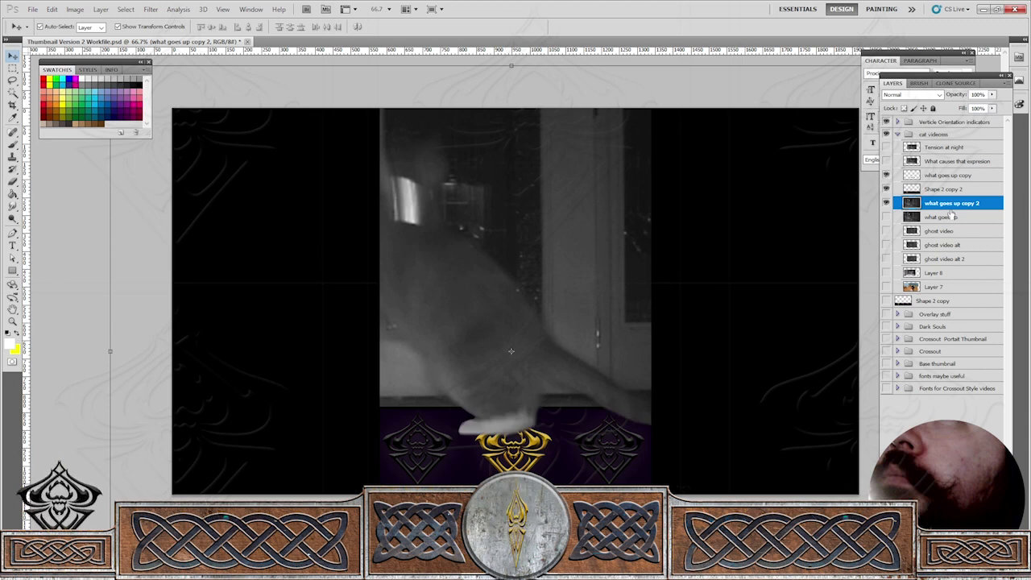
Shift the "what goes up copy" and "what goes up copy 2" layers together slightly to the right, to X 971 px, and deselect them.
{"action": "left_click", "coordinate": [949, 175], "text": "ctrl"}
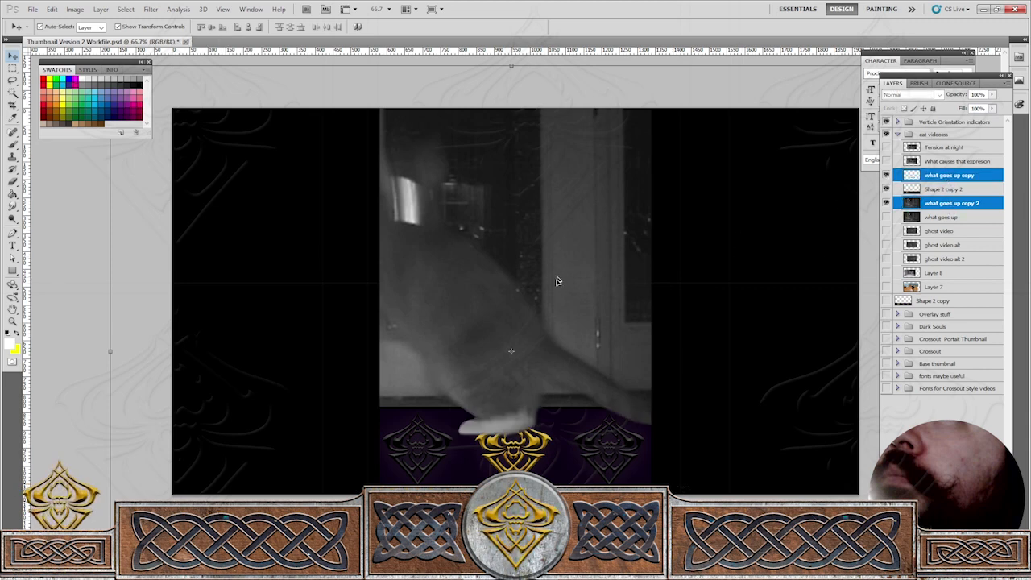
{"action": "left_click", "coordinate": [494, 333]}
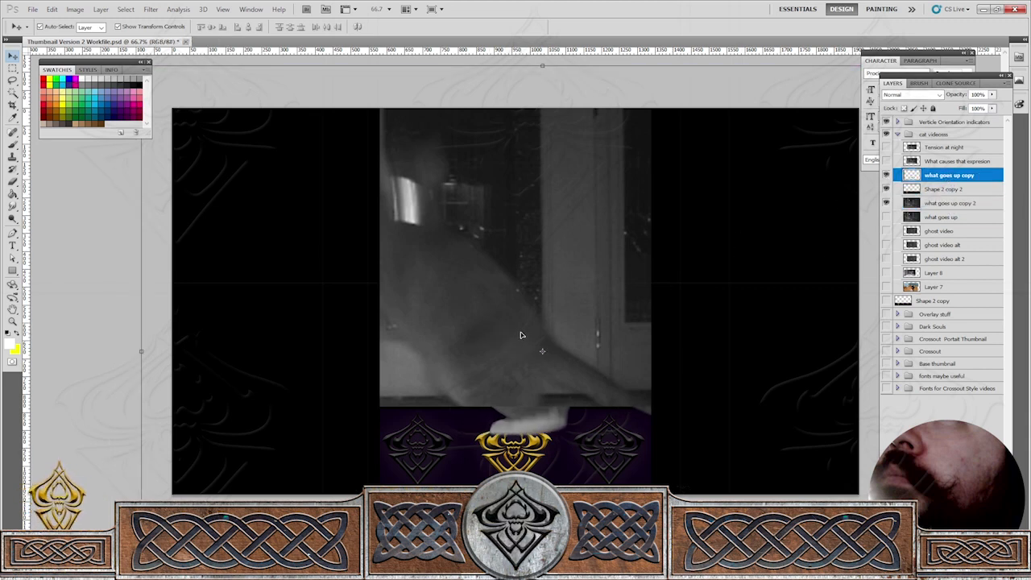
{"action": "left_click", "coordinate": [956, 202]}
{"action": "left_click", "coordinate": [955, 176], "text": "ctrl"}
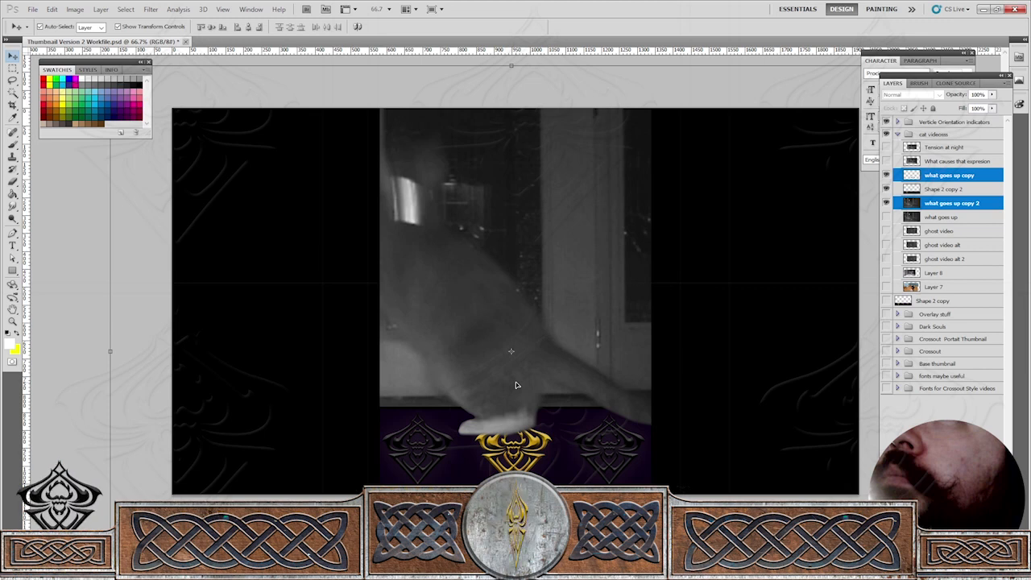
{"action": "key", "text": "ctrl+t"}
{"action": "mouse_move", "coordinate": [516, 385]}
{"action": "left_mouse_down"}
{"action": "mouse_move", "coordinate": [613, 380]}
{"action": "mouse_move", "coordinate": [523, 384]}
{"action": "left_mouse_up"}
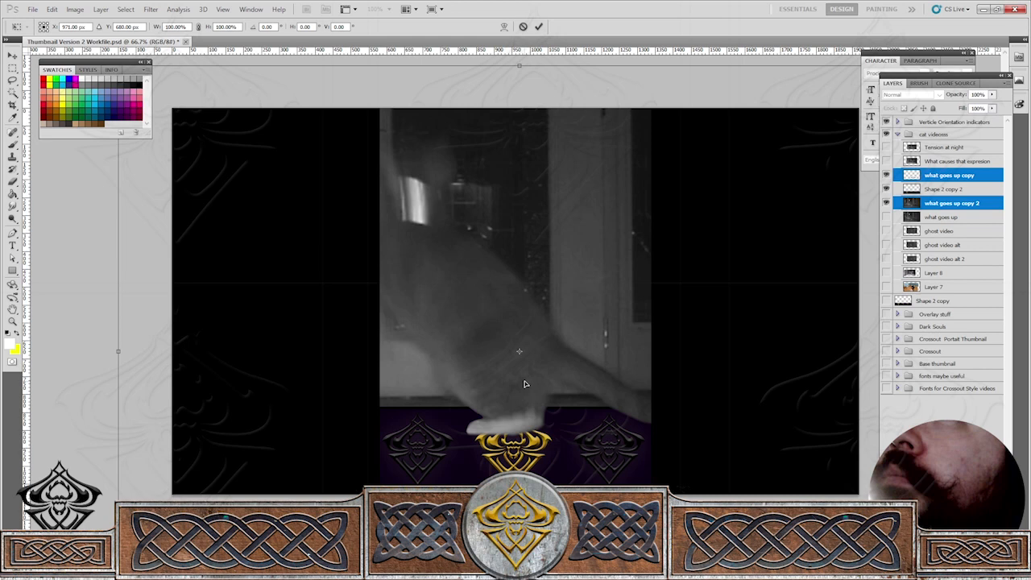
{"action": "key", "text": "Return"}
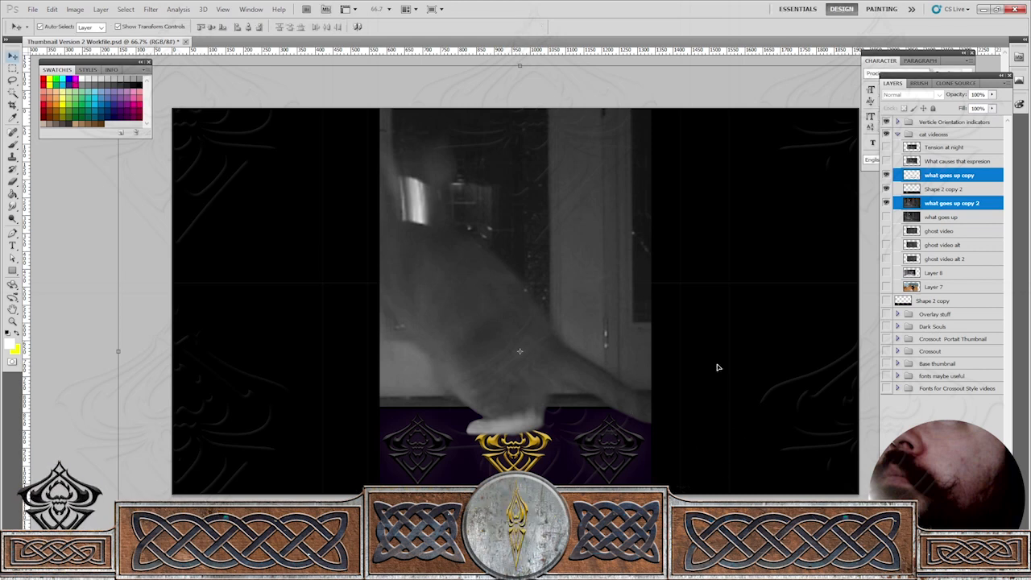
{"action": "left_click", "coordinate": [38, 219]}
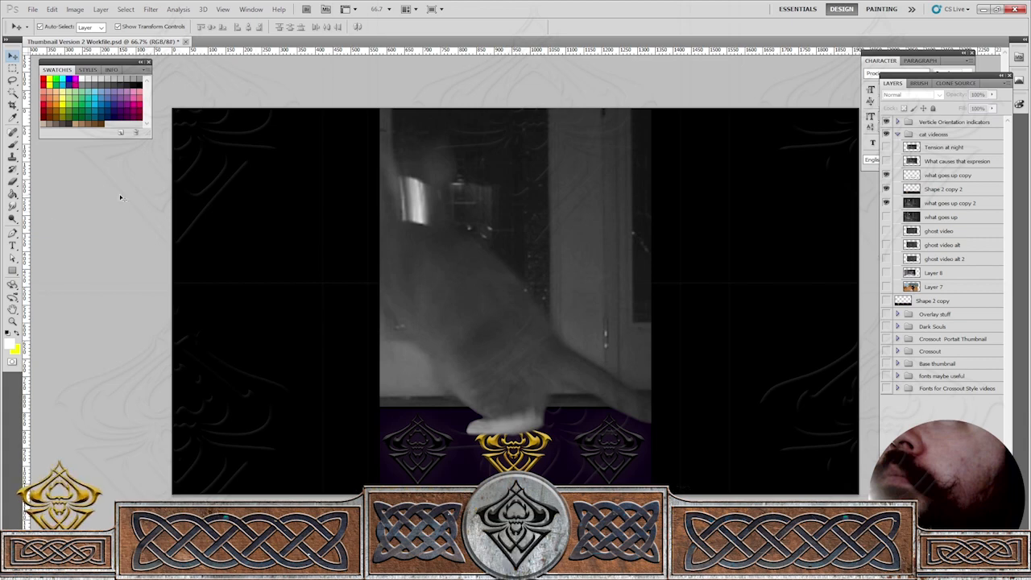
Set up a JPEG copy of the vertical thumbnail version for saving in the Video Thumbnails folder.
{"action": "left_click", "coordinate": [32, 9]}
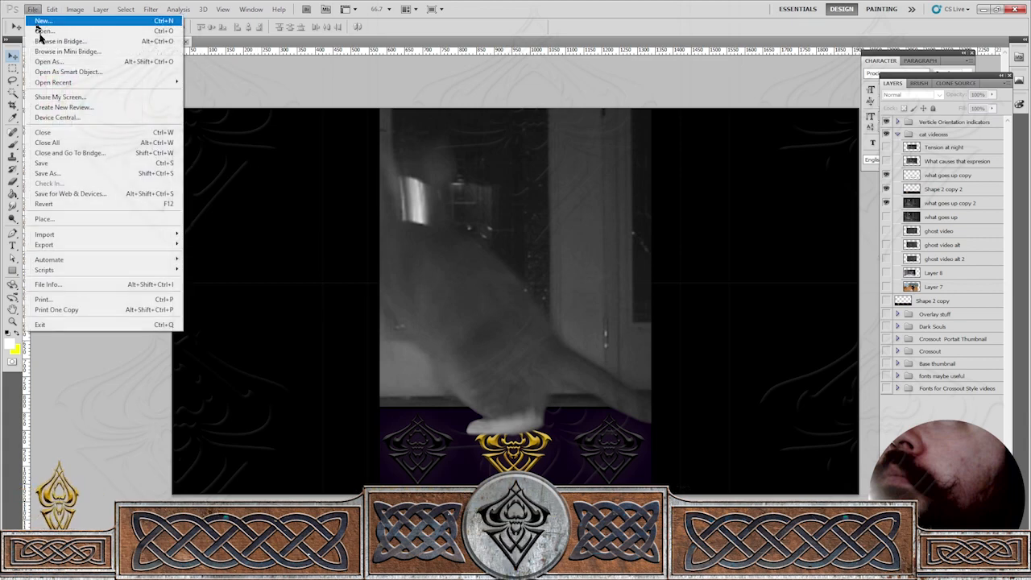
{"action": "left_click", "coordinate": [75, 175]}
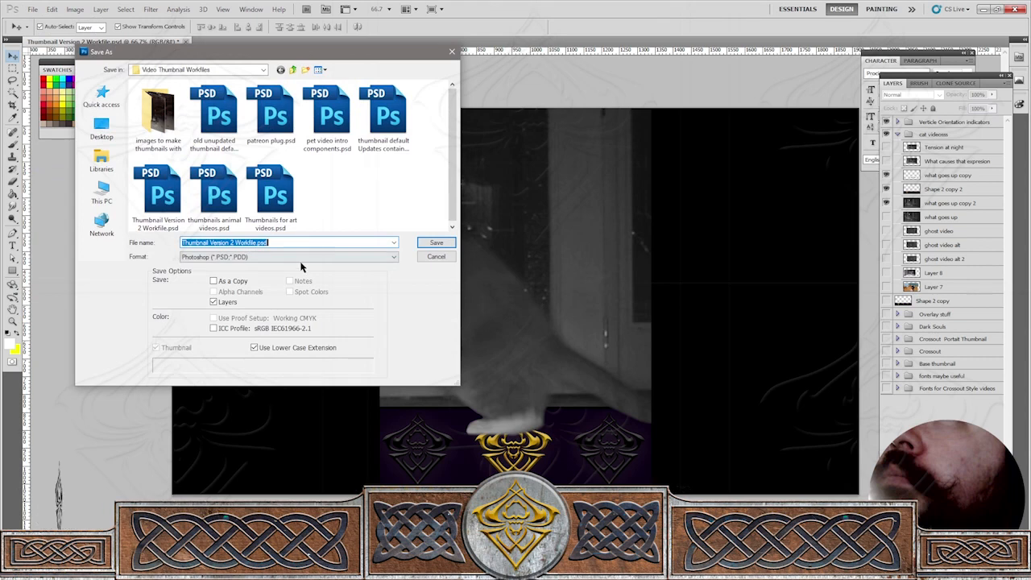
{"action": "left_click", "coordinate": [299, 258]}
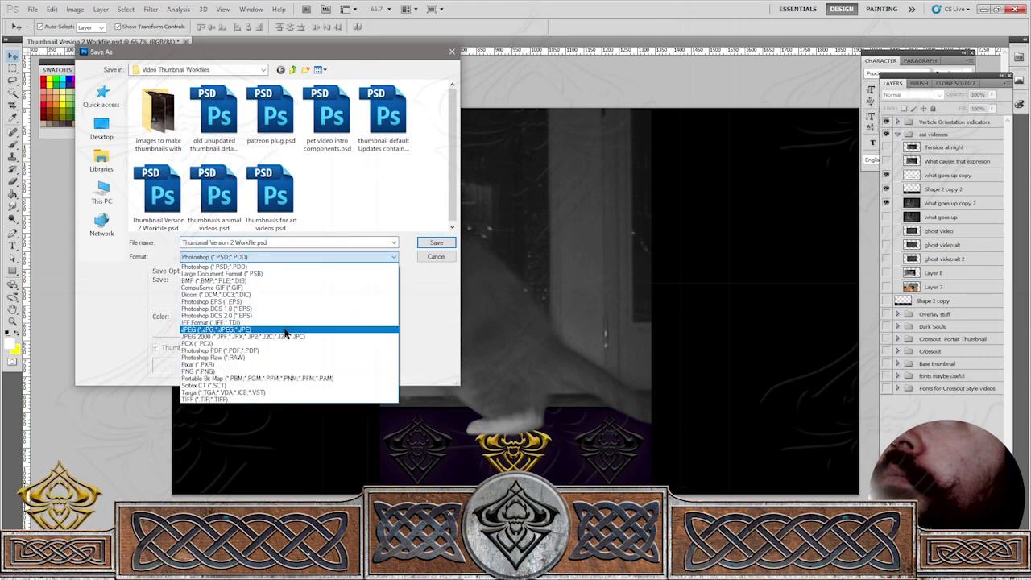
{"action": "left_click", "coordinate": [287, 330]}
{"action": "left_click", "coordinate": [293, 70]}
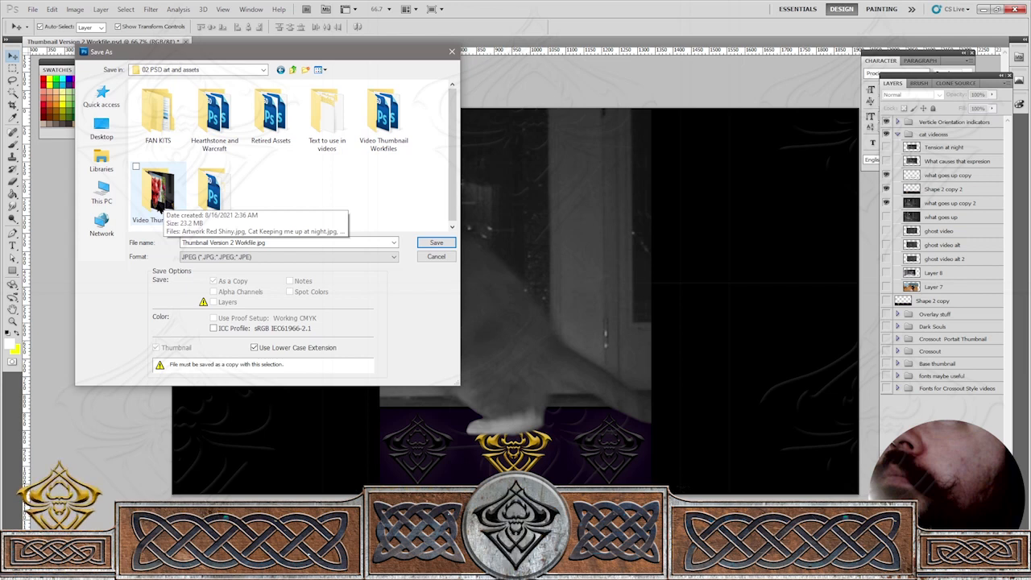
{"action": "double_click", "coordinate": [170, 206]}
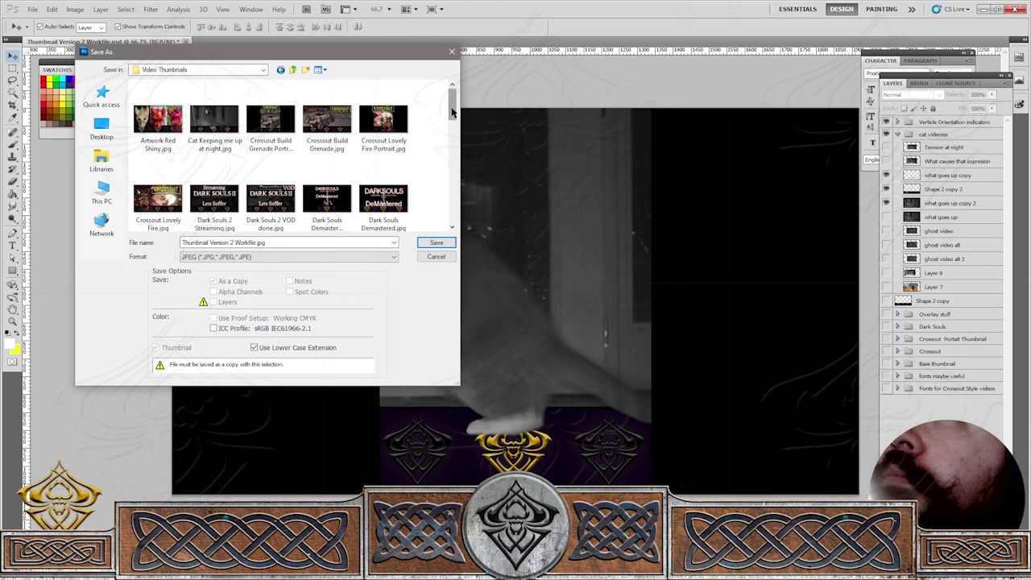
Save the JPEG copy as "Cat Keeping me up at night #shorts.jpg" at Maximum quality 12 with the Baseline ("Standard") format.
{"action": "left_click", "coordinate": [231, 143]}
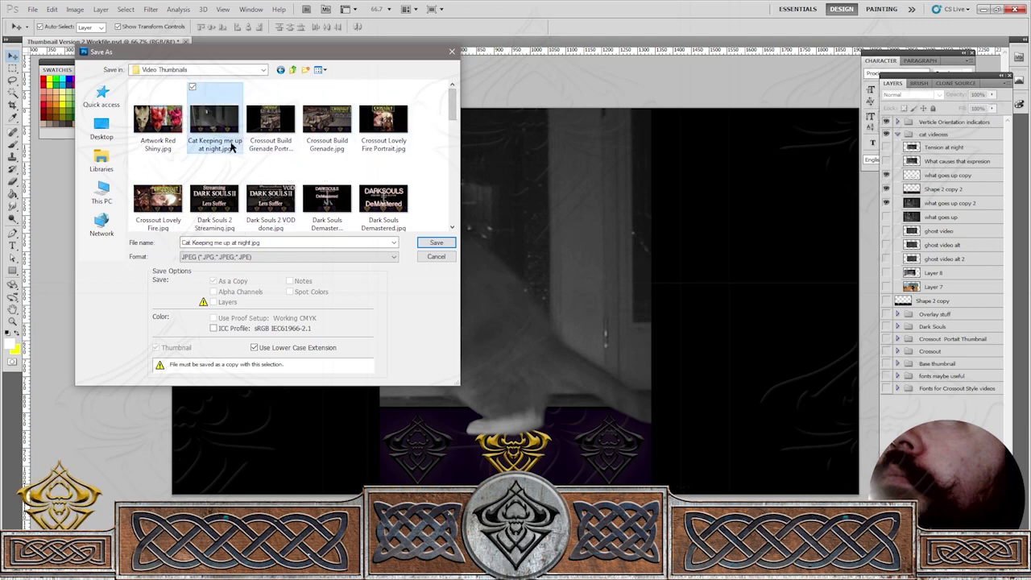
{"action": "left_click", "coordinate": [246, 243]}
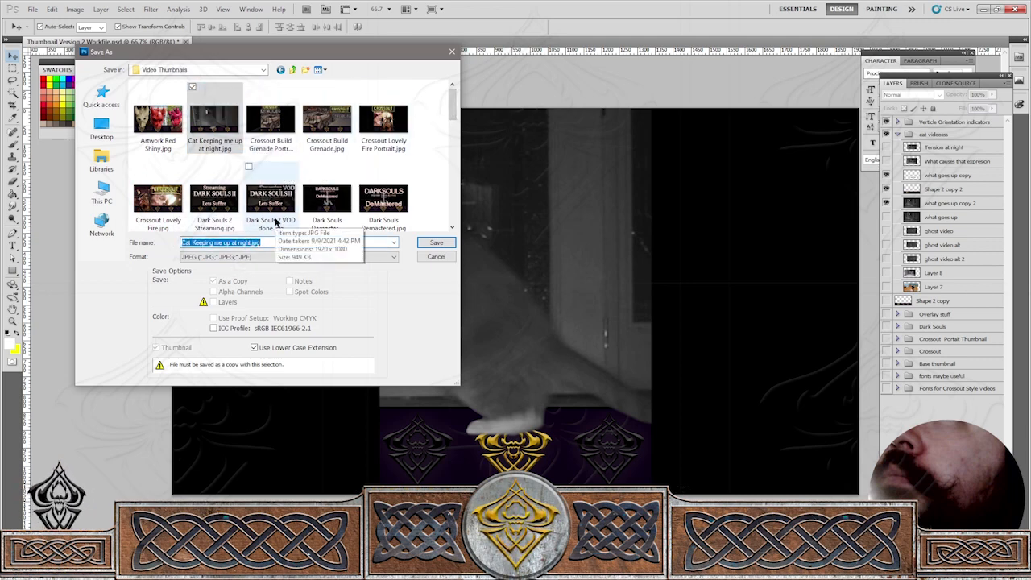
{"action": "key", "text": "Left"}
{"action": "key", "text": "Right"}
{"action": "key", "text": "Right"}
{"action": "key", "text": "Right"}
{"action": "key", "text": "Right"}
{"action": "key", "text": "Right"}
{"action": "key", "text": "Right"}
{"action": "key", "text": "Right"}
{"action": "key", "text": "Right"}
{"action": "key", "text": "Right"}
{"action": "key", "text": "Right"}
{"action": "key", "text": "Right"}
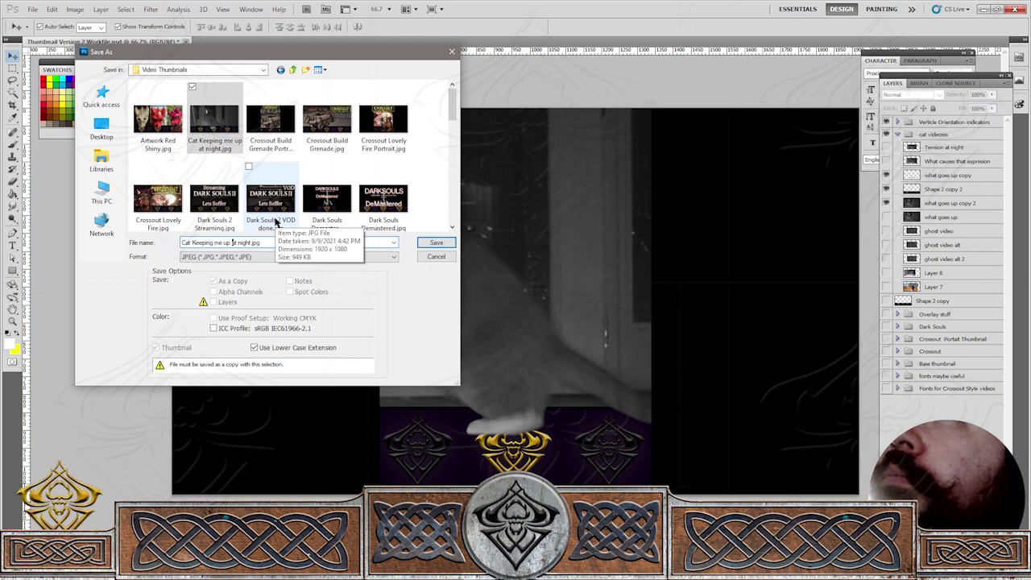
{"action": "key", "text": "Right"}
{"action": "key", "text": "Right"}
{"action": "key", "text": "Right"}
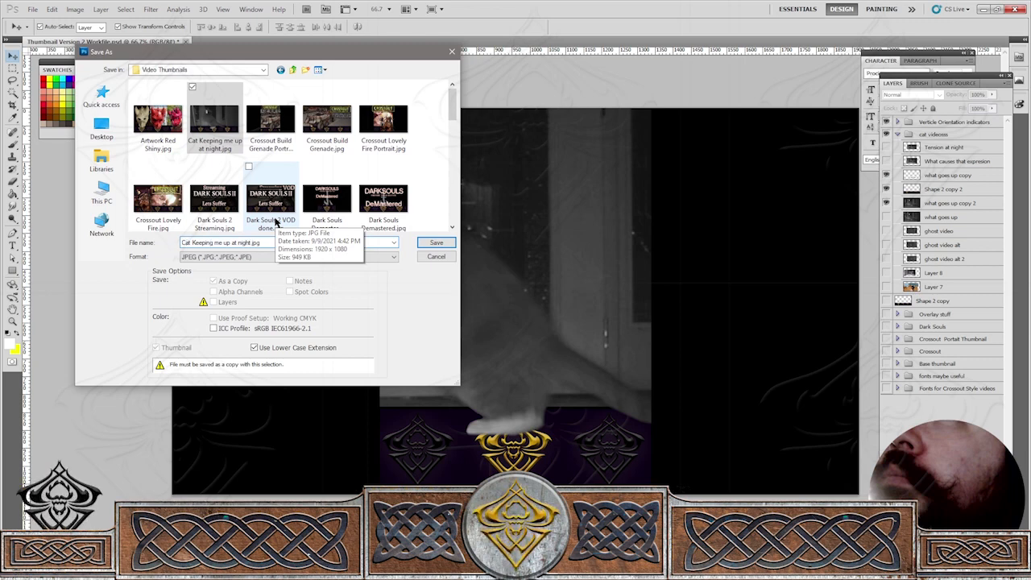
{"action": "key", "text": "Left"}
{"action": "key", "text": "BackSpace"}
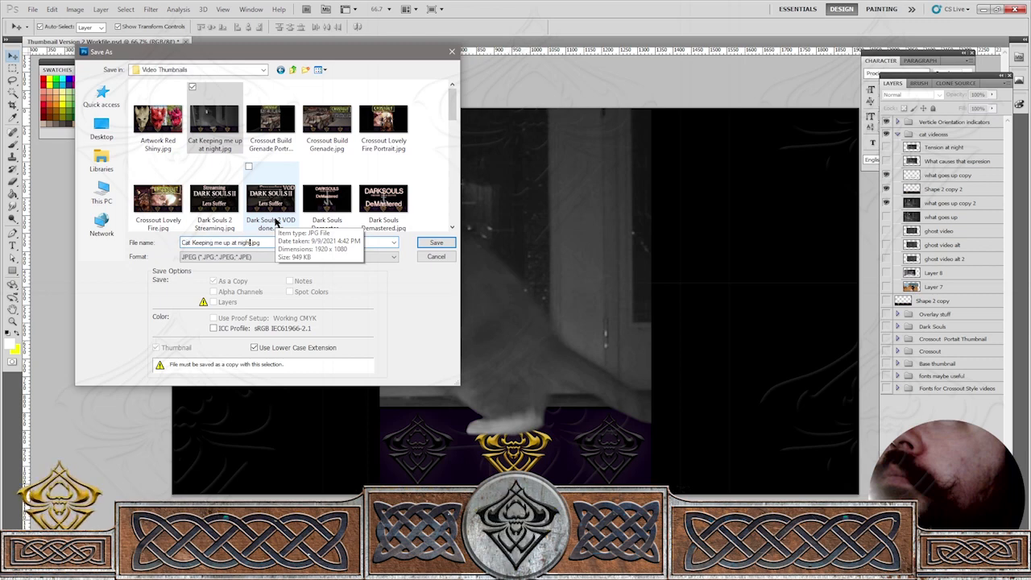
{"action": "type", "text": "#shorts"}
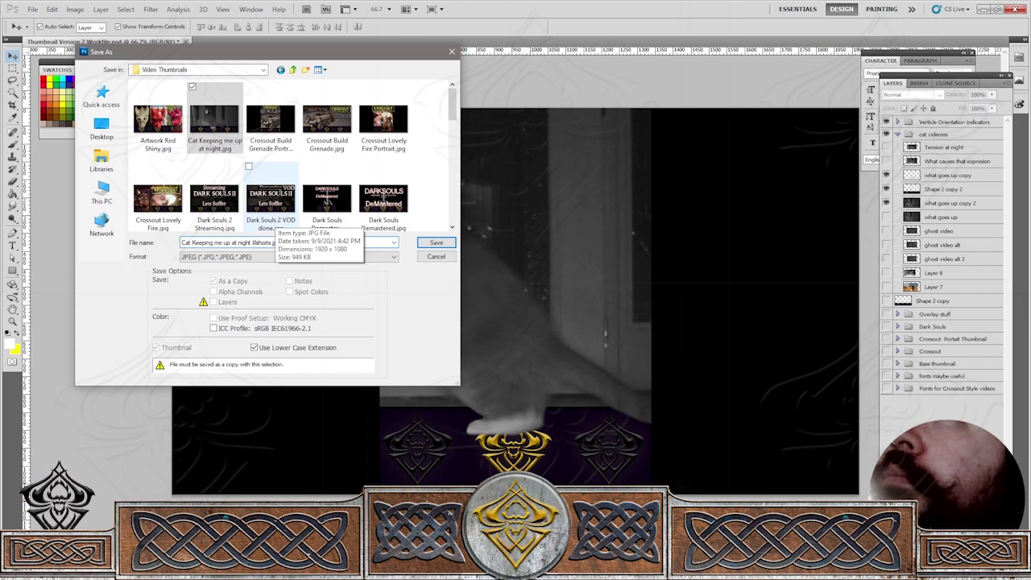
{"action": "left_click", "coordinate": [444, 244]}
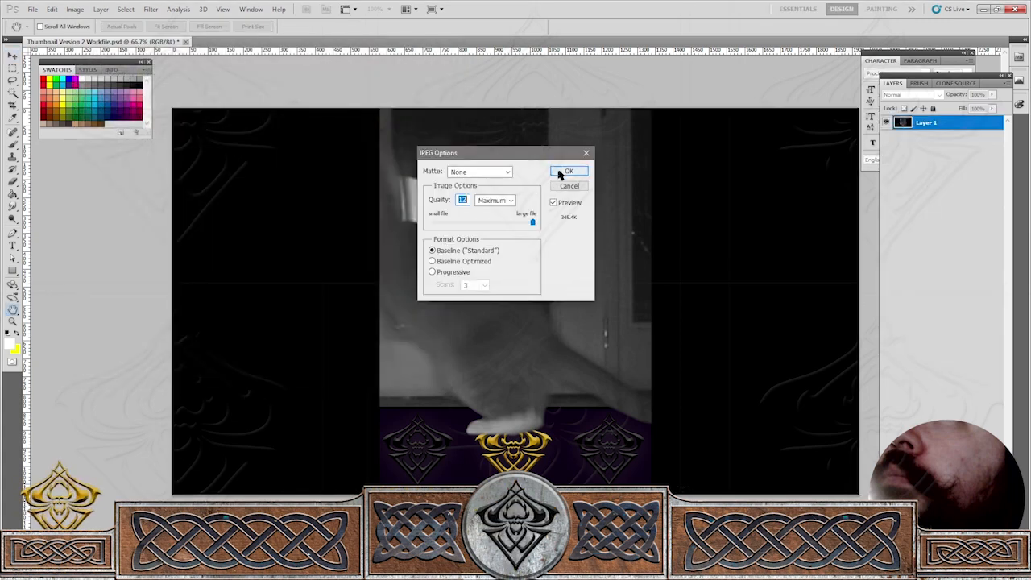
{"action": "left_click", "coordinate": [567, 172]}
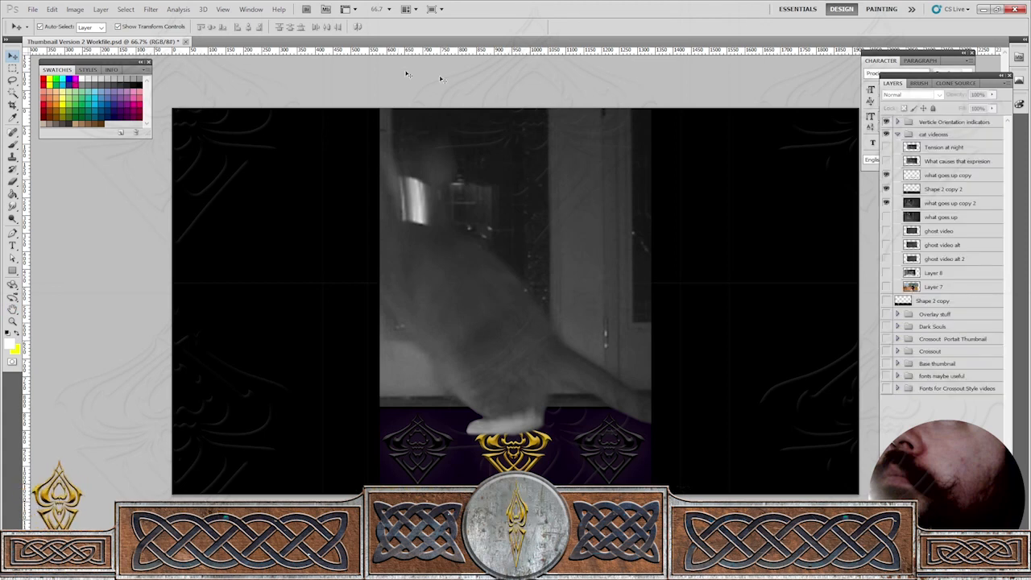
Hide the "Verticle Orientation indicators" group.
{"action": "left_click", "coordinate": [886, 122]}
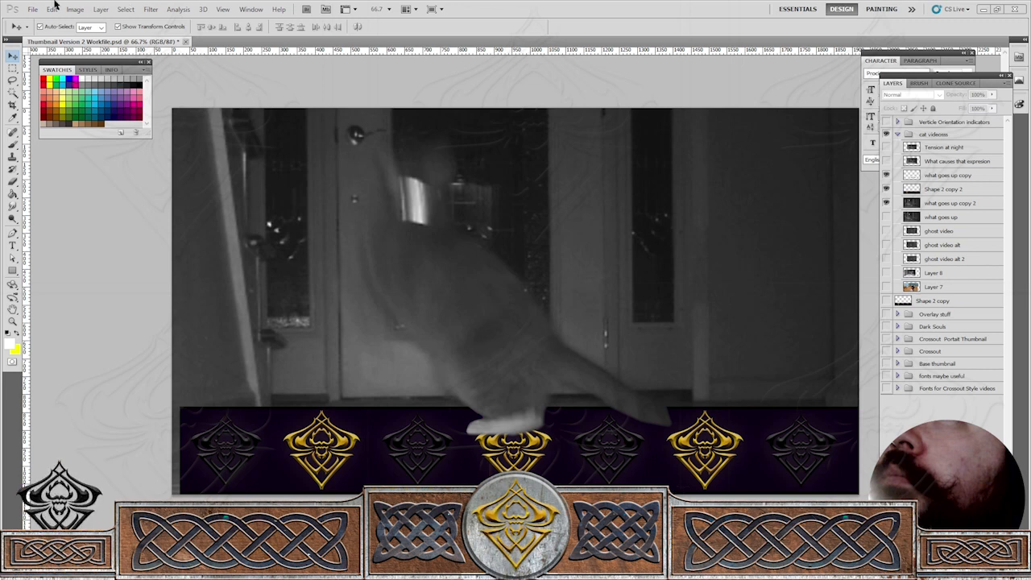
{"action": "left_click", "coordinate": [956, 189]}
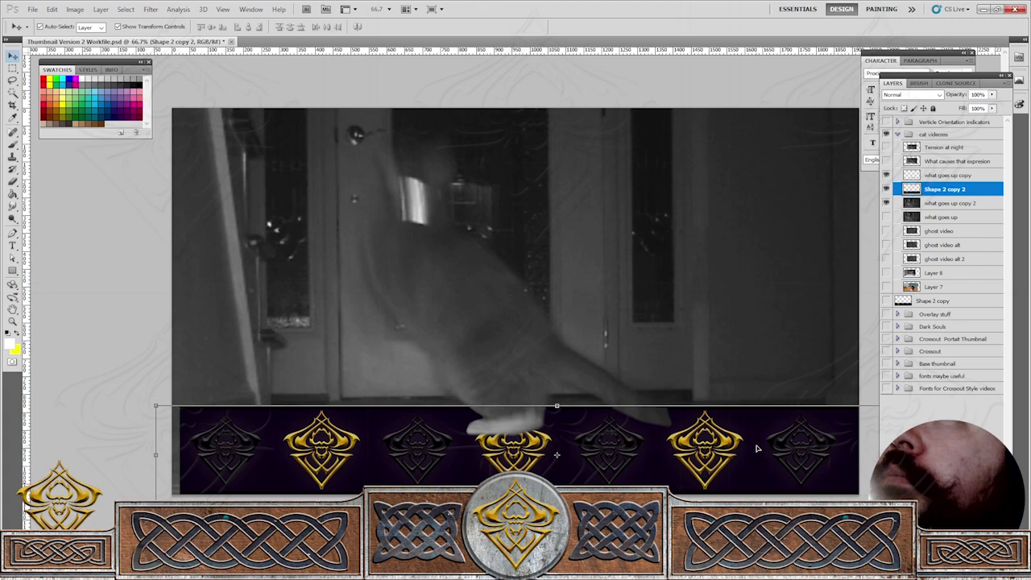
{"action": "key", "text": "Left"}
{"action": "key", "text": "Left"}
{"action": "key", "text": "Left"}
{"action": "key", "text": "Left"}
{"action": "key", "text": "Left"}
{"action": "key", "text": "Left"}
{"action": "key", "text": "Left"}
{"action": "key", "text": "Left"}
{"action": "key", "text": "Left"}
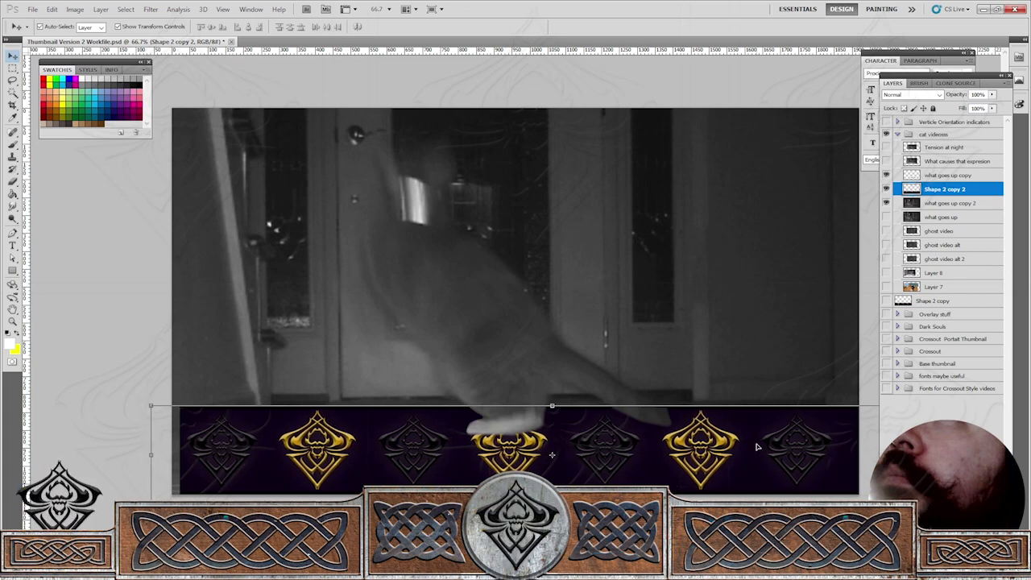
{"action": "key", "text": "Left"}
{"action": "key", "text": "Left"}
{"action": "key", "text": "Left"}
{"action": "key", "text": "Left"}
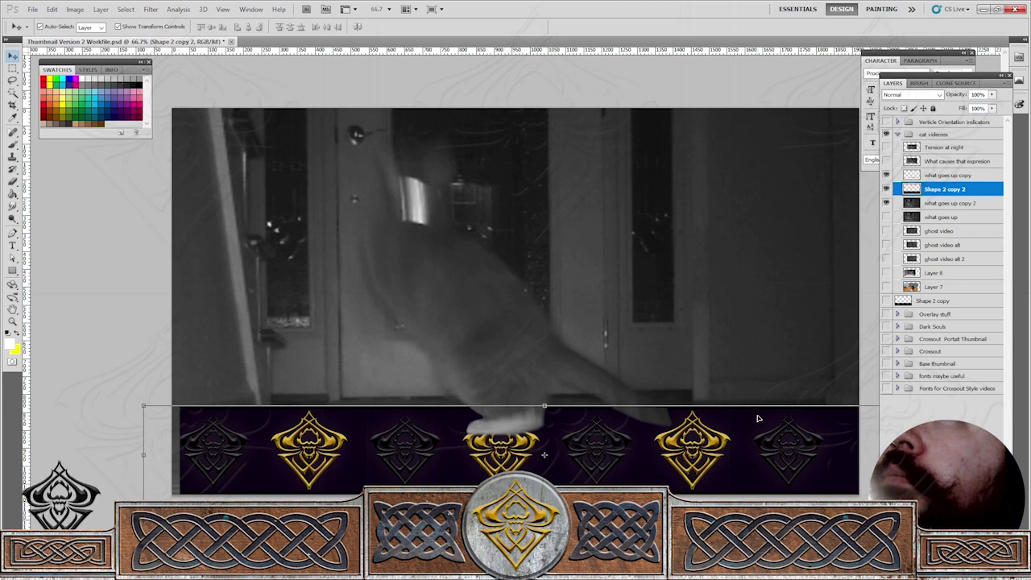
{"action": "key", "text": "ctrl+z"}
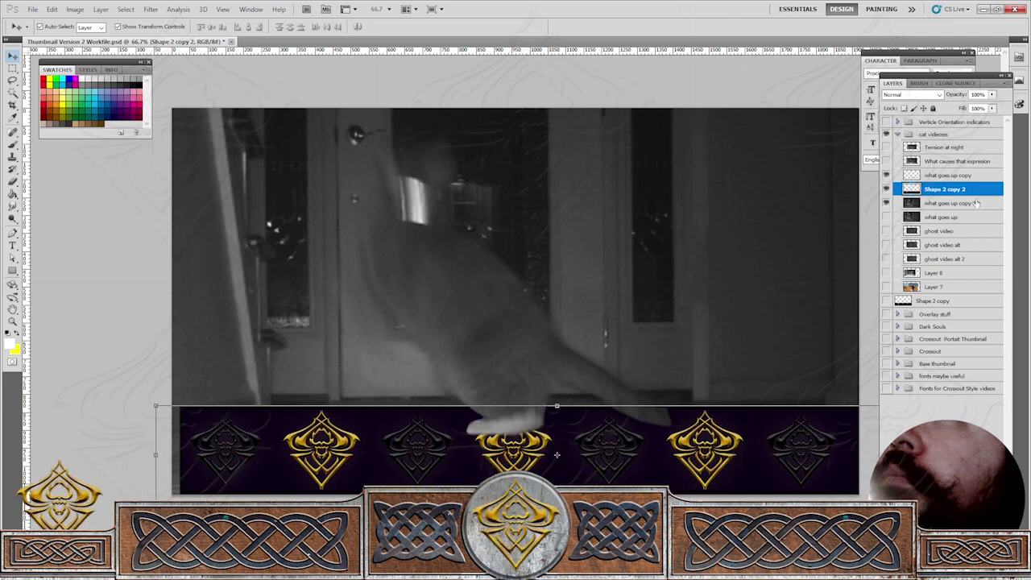
Erase the leftover strip of the "what goes up copy" layer covering the emblem band's left end, using a 106 px eraser.
{"action": "left_click", "coordinate": [974, 205]}
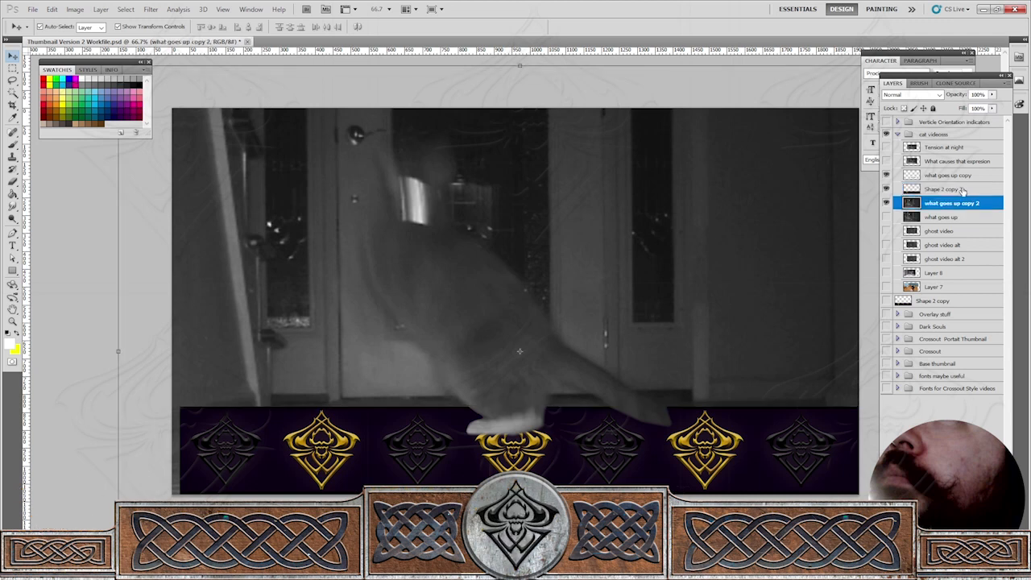
{"action": "left_click", "coordinate": [953, 176]}
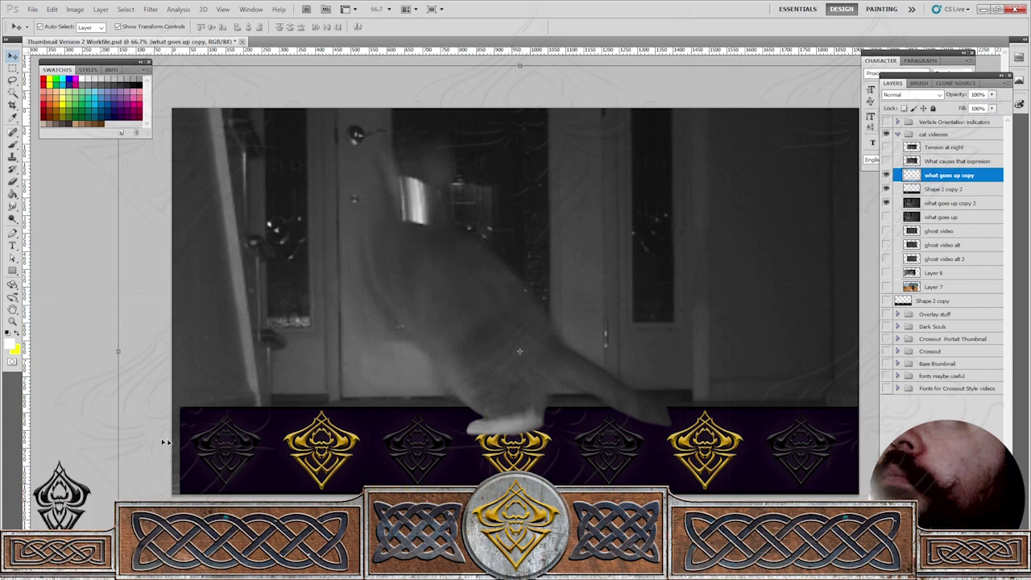
{"action": "key", "text": "b"}
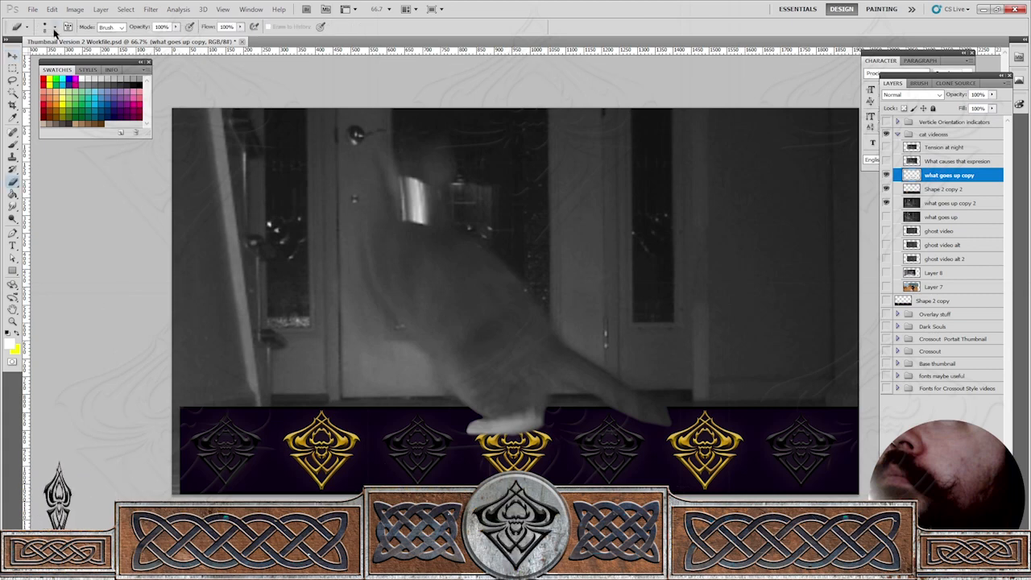
{"action": "left_click", "coordinate": [54, 27]}
{"action": "mouse_move", "coordinate": [144, 458]}
{"action": "left_mouse_down"}
{"action": "mouse_move", "coordinate": [187, 422]}
{"action": "mouse_move", "coordinate": [174, 387]}
{"action": "mouse_move", "coordinate": [157, 425]}
{"action": "left_mouse_up"}
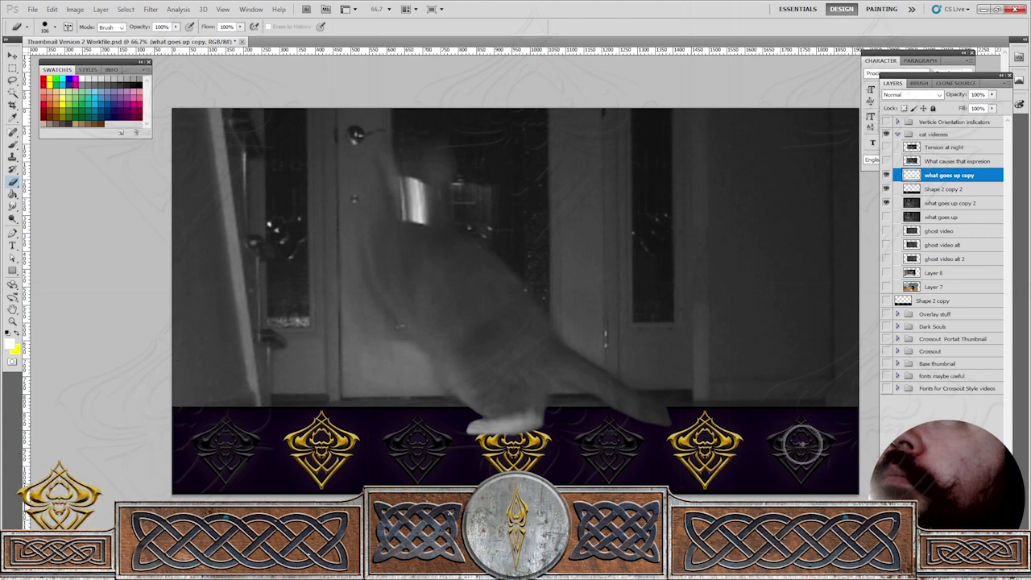
Set up a JPEG copy of the horizontal thumbnail version for saving in the Video Thumbnails folder.
{"action": "left_click", "coordinate": [33, 8]}
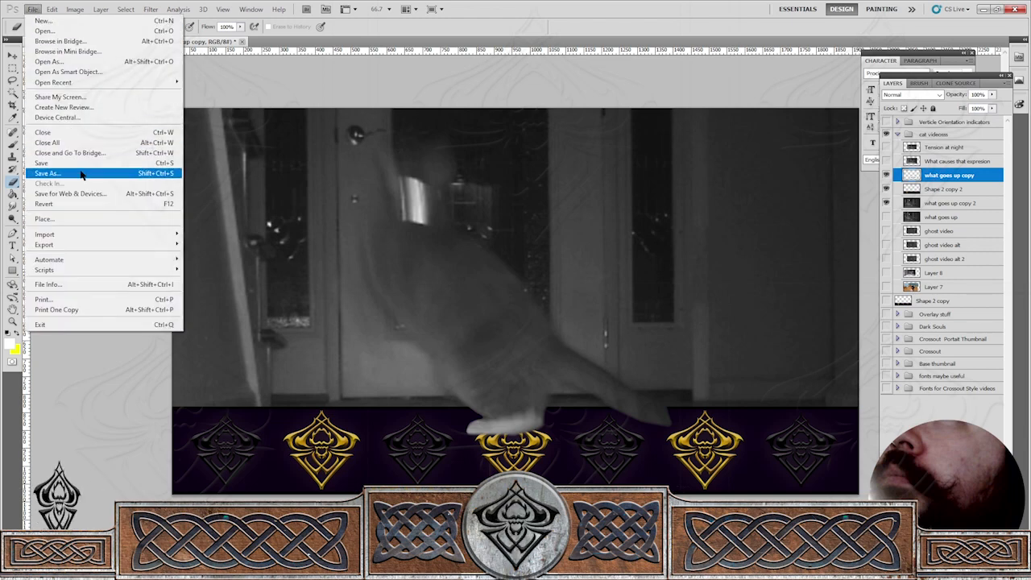
{"action": "left_click", "coordinate": [80, 173]}
{"action": "left_click", "coordinate": [242, 257]}
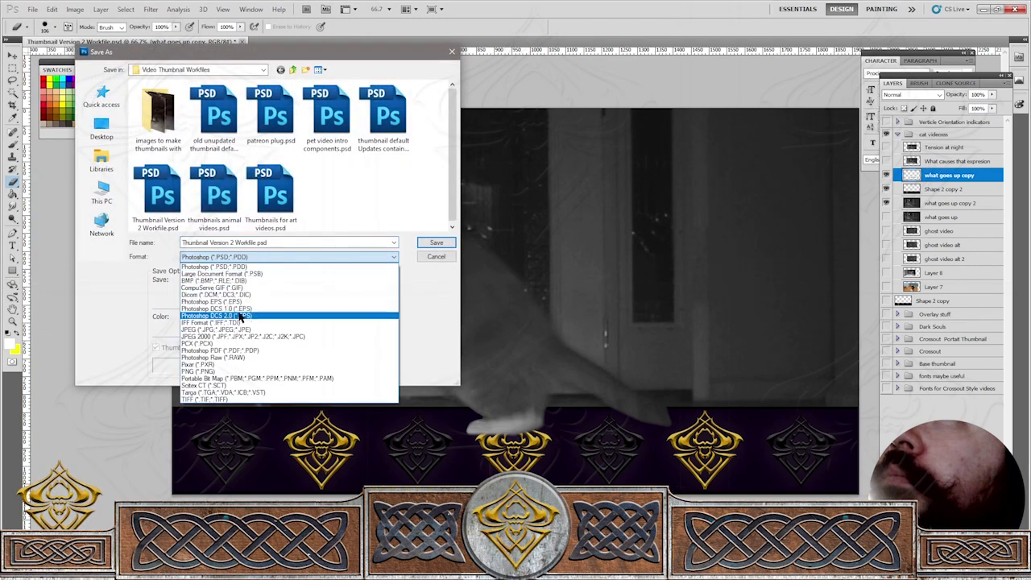
{"action": "left_click", "coordinate": [240, 333]}
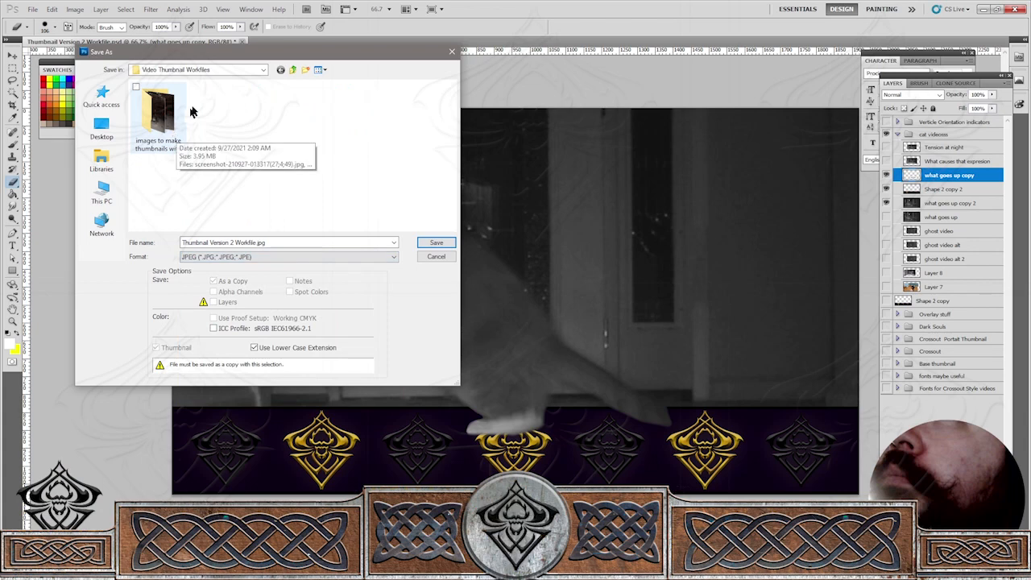
{"action": "left_click", "coordinate": [292, 71]}
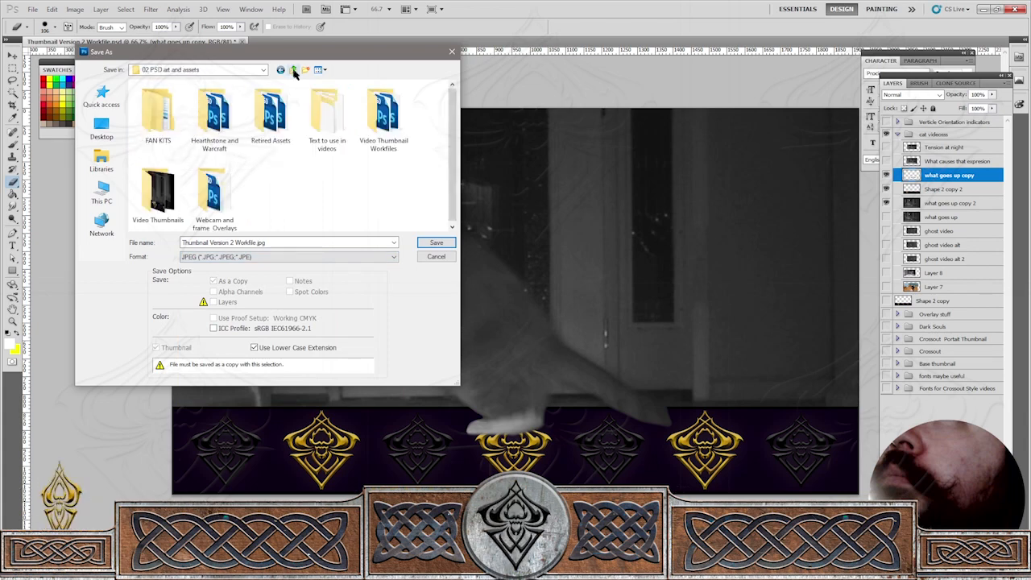
{"action": "double_click", "coordinate": [171, 197]}
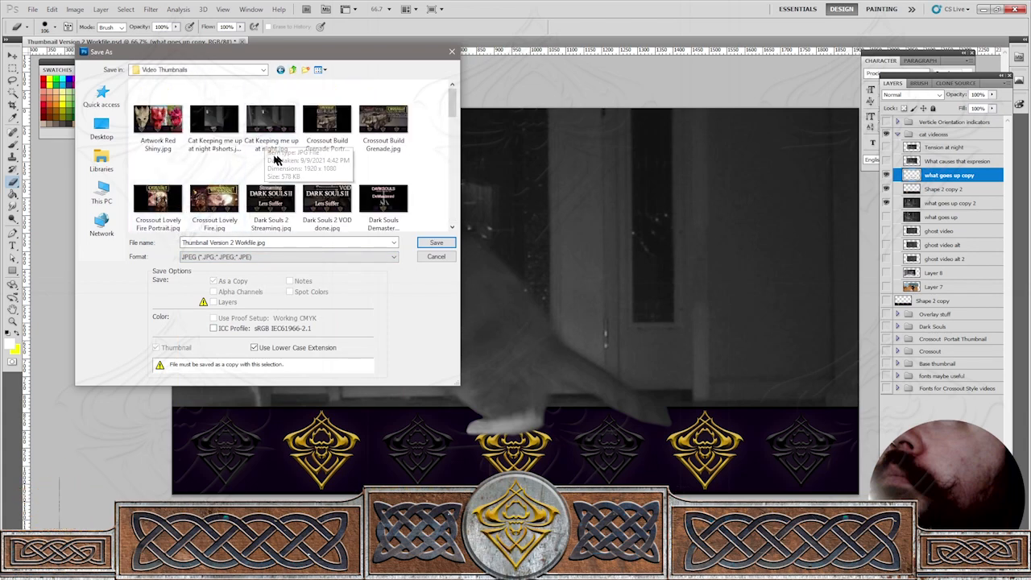
Save the JPEG over the existing "Cat Keeping me up at night #shorts.jpg", accepting the replacement and the JPEG options.
{"action": "left_click", "coordinate": [226, 145]}
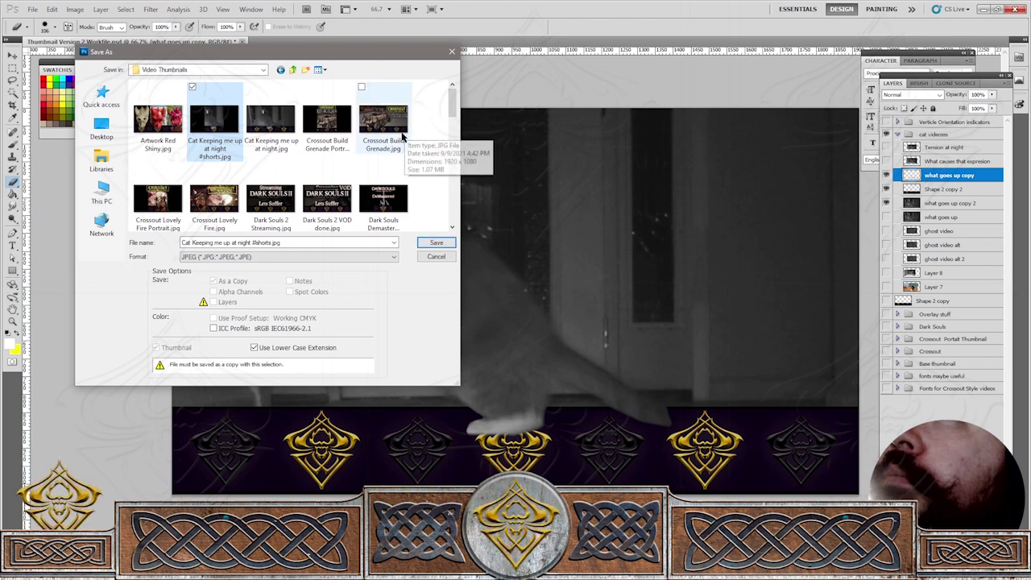
{"action": "left_click", "coordinate": [436, 242]}
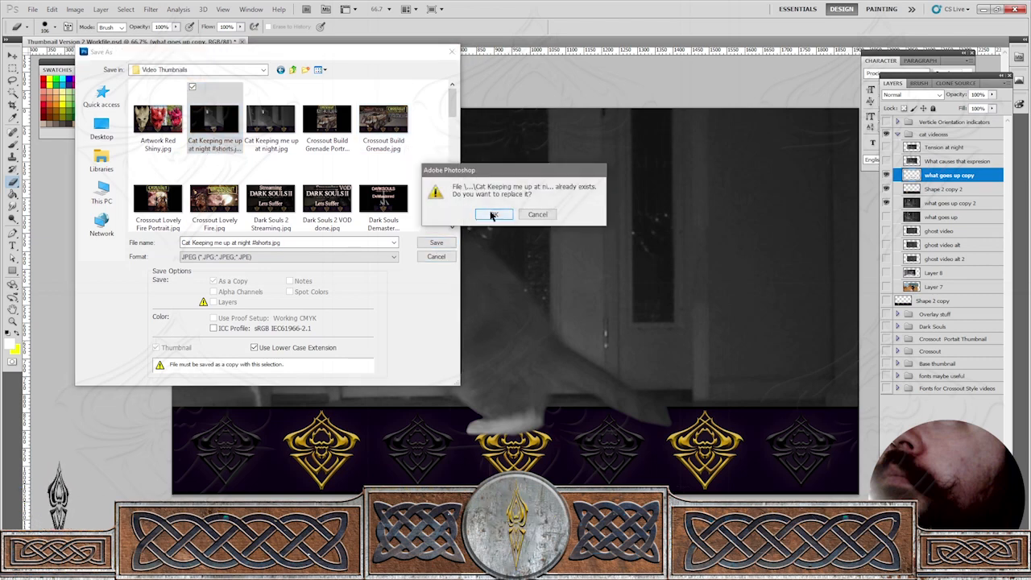
{"action": "left_click", "coordinate": [491, 214]}
{"action": "left_click", "coordinate": [575, 170]}
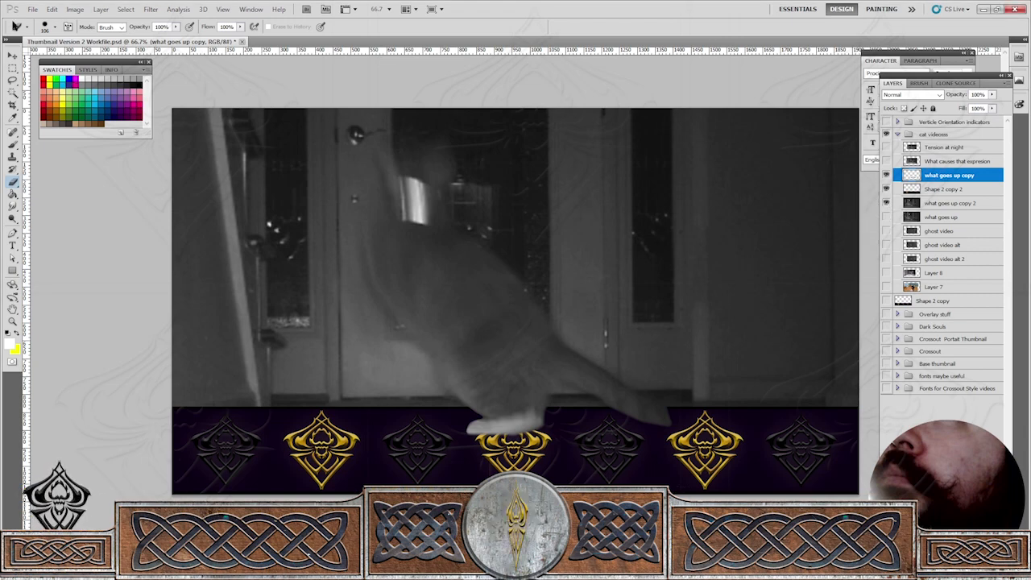
Hide "what goes up copy" and "what goes up copy 2", then gather all three "what goes up" layers in a new collapsed group below "Shape 2 copy 2".
{"action": "left_click", "coordinate": [12, 55]}
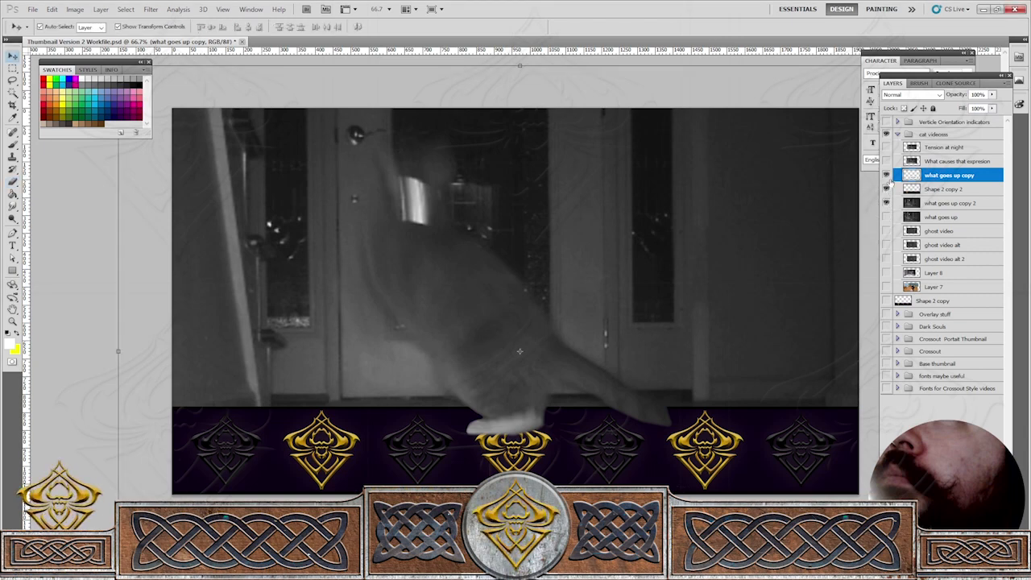
{"action": "left_click", "coordinate": [885, 203]}
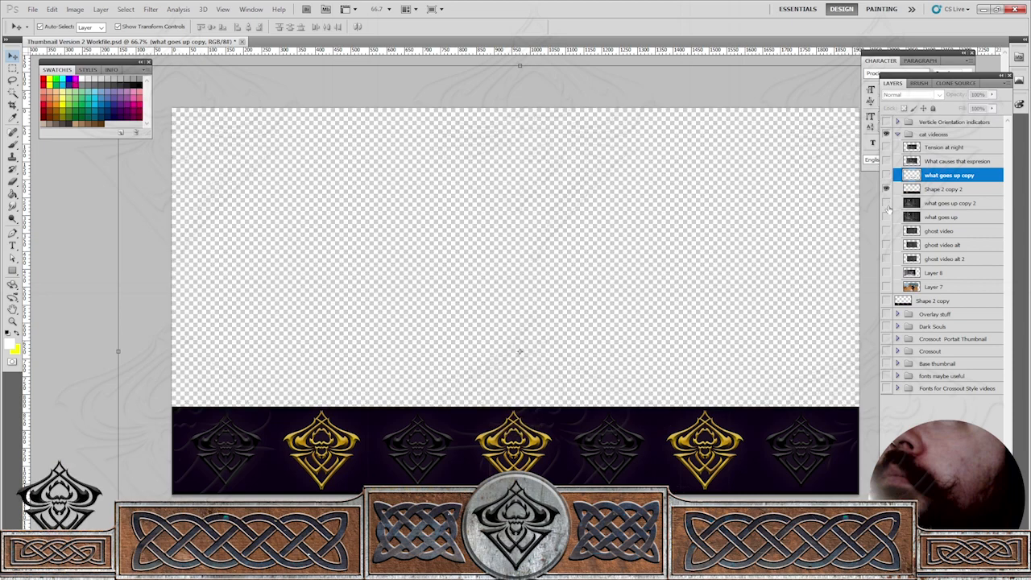
{"action": "left_click", "coordinate": [925, 204]}
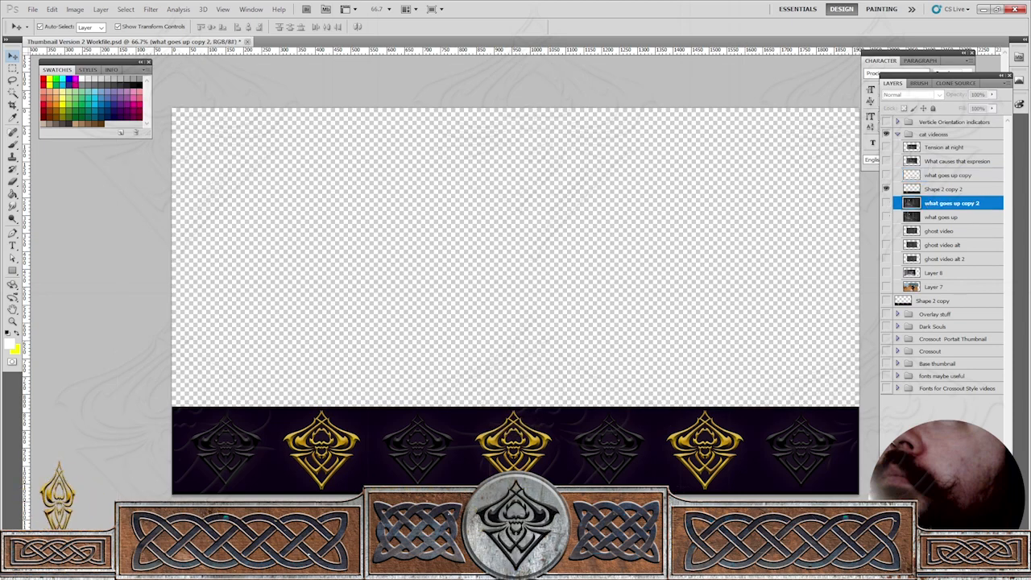
{"action": "key", "text": "ctrl+g"}
{"action": "double_click", "coordinate": [952, 216]}
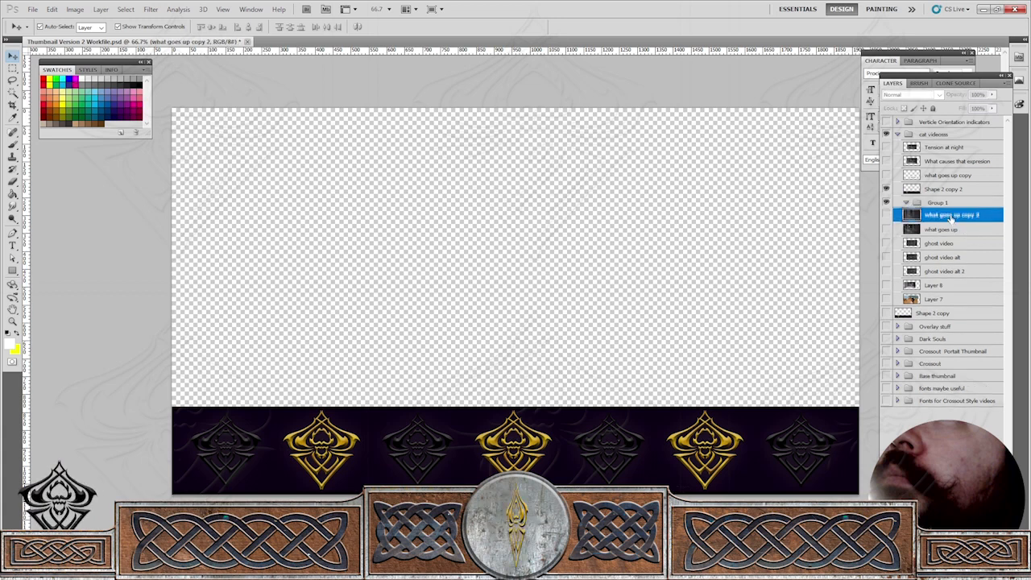
{"action": "mouse_move", "coordinate": [951, 219]}
{"action": "left_mouse_down"}
{"action": "mouse_move", "coordinate": [952, 182]}
{"action": "mouse_move", "coordinate": [952, 201]}
{"action": "left_mouse_up"}
{"action": "left_click", "coordinate": [907, 188]}
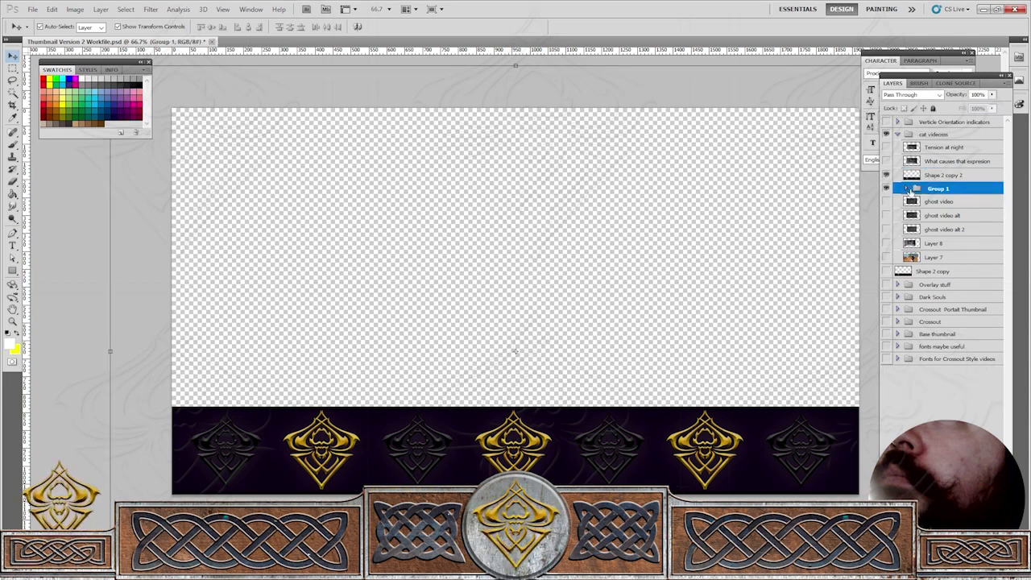
Show the "Tension at night" layer directly beneath "Shape 2 copy 2" and move it to the canvas's lower left, partly behind the emblem band.
{"action": "left_click", "coordinate": [886, 147]}
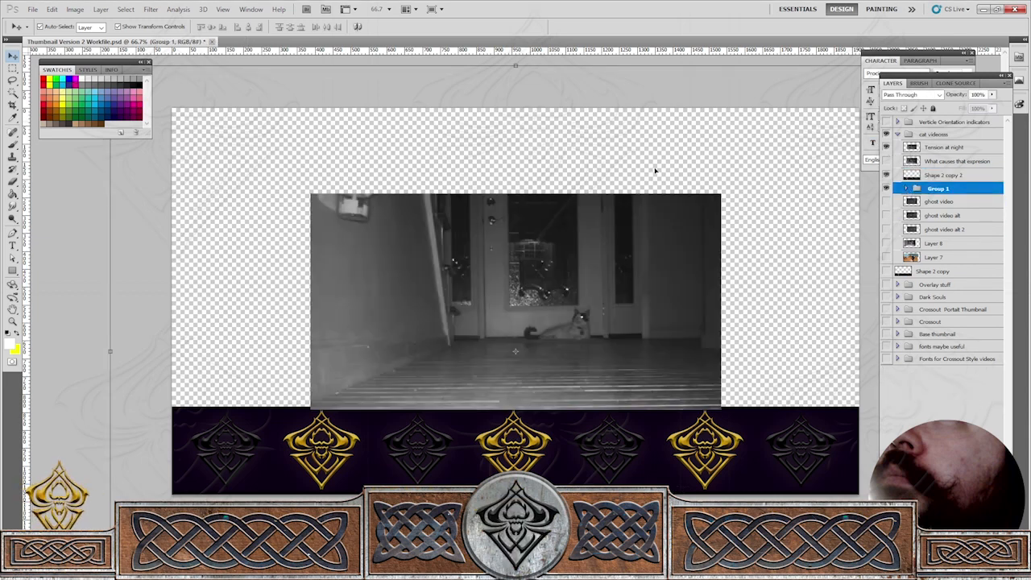
{"action": "left_click", "coordinate": [951, 148]}
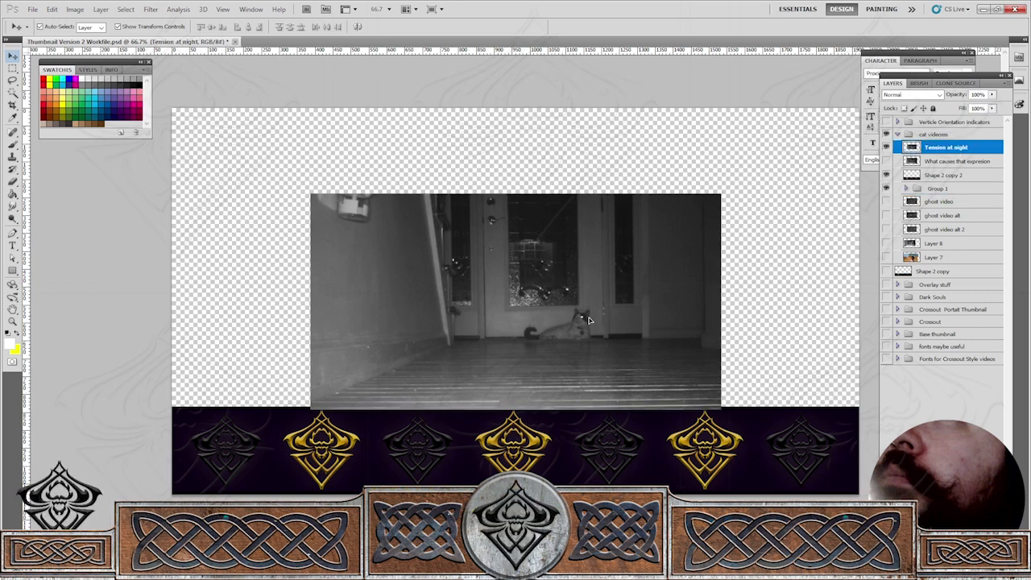
{"action": "left_click_drag", "start_coordinate": [589, 319], "coordinate": [542, 343]}
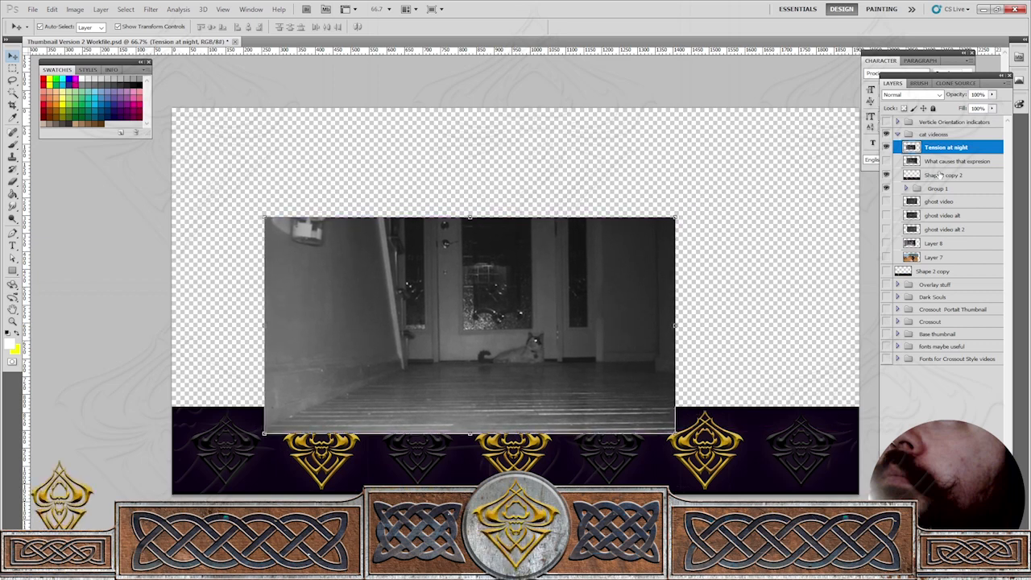
{"action": "left_click_drag", "start_coordinate": [934, 178], "coordinate": [934, 145]}
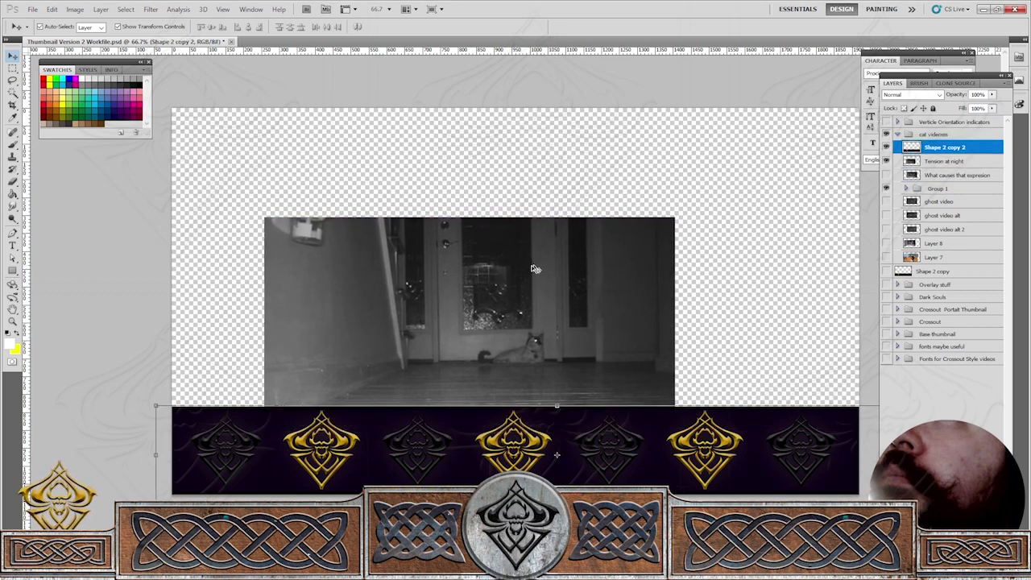
{"action": "left_click_drag", "start_coordinate": [515, 315], "coordinate": [422, 358]}
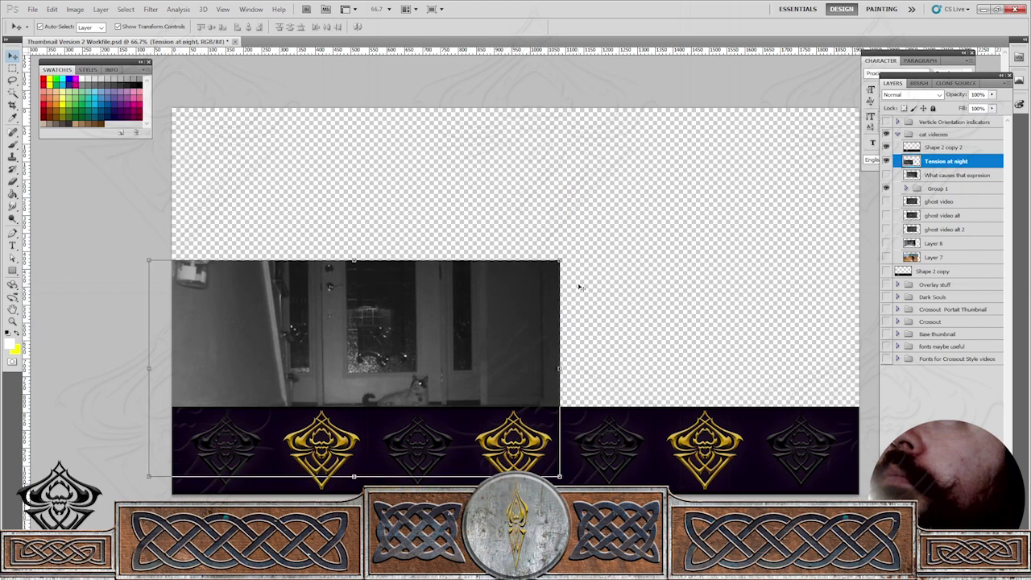
Enlarge the "Tension at night" layer proportionally until the photo covers the whole canvas area above the emblem band.
{"action": "key", "text": "ctrl+t"}
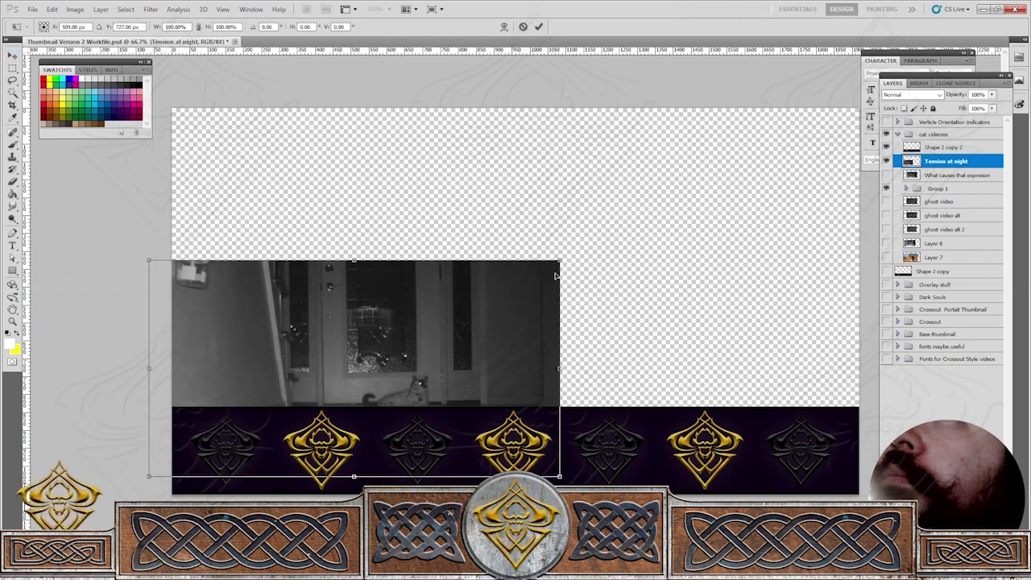
{"action": "left_click_drag", "start_coordinate": [561, 258], "coordinate": [858, 53]}
{"action": "left_click_drag", "start_coordinate": [674, 337], "coordinate": [548, 406]}
{"action": "key", "text": "Return"}
{"action": "left_click_drag", "start_coordinate": [753, 163], "coordinate": [1030, 11]}
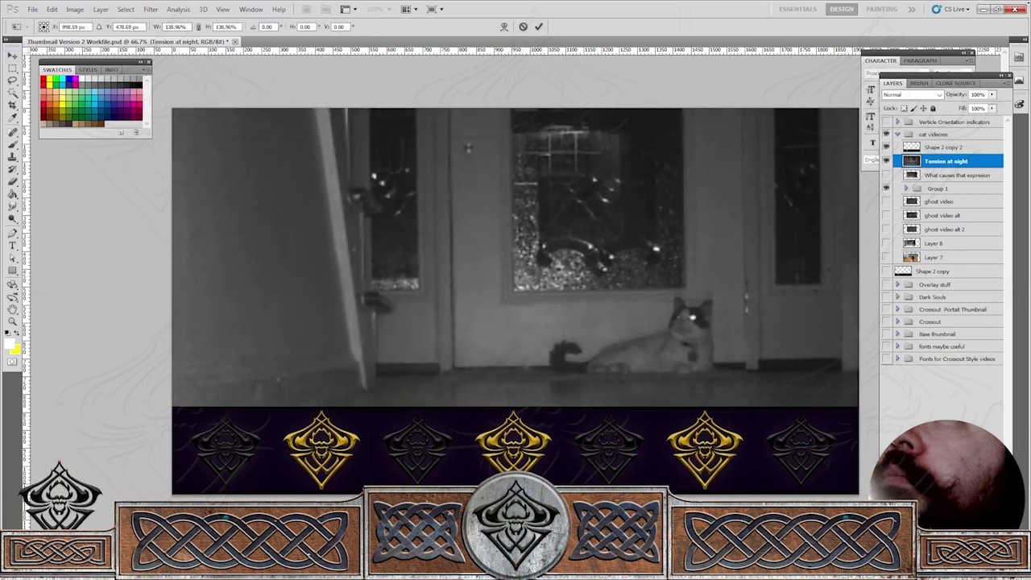
Enlarge "Tension at night" further and position it so the cat lies near the canvas's right edge, just above the emblem band.
{"action": "key", "text": "ctrl+minus"}
{"action": "key", "text": "ctrl+minus"}
{"action": "key", "text": "ctrl+minus"}
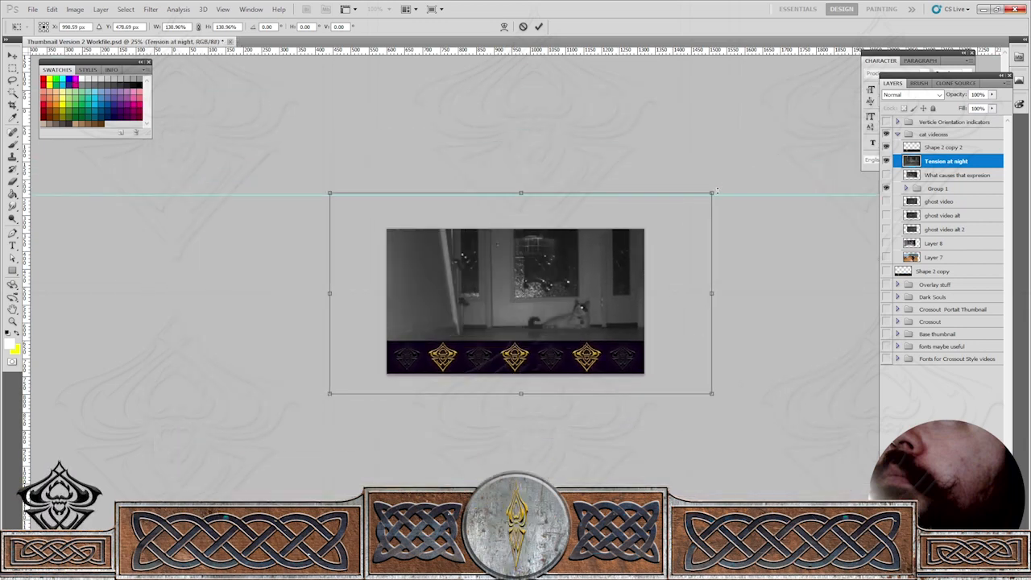
{"action": "left_click_drag", "start_coordinate": [716, 192], "coordinate": [795, 148]}
{"action": "left_click_drag", "start_coordinate": [606, 309], "coordinate": [561, 335]}
{"action": "key", "text": "Return"}
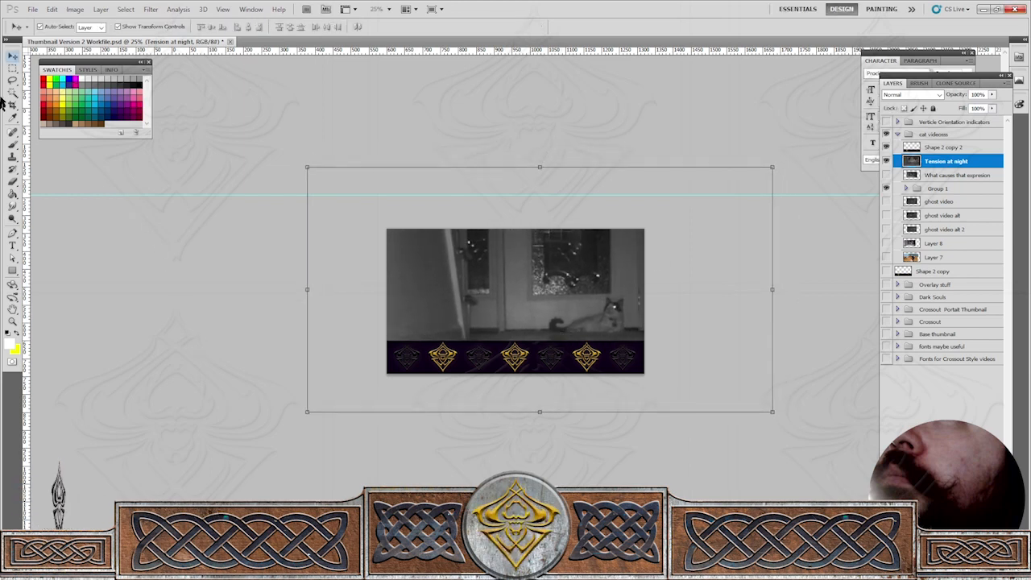
{"action": "left_click", "coordinate": [170, 291]}
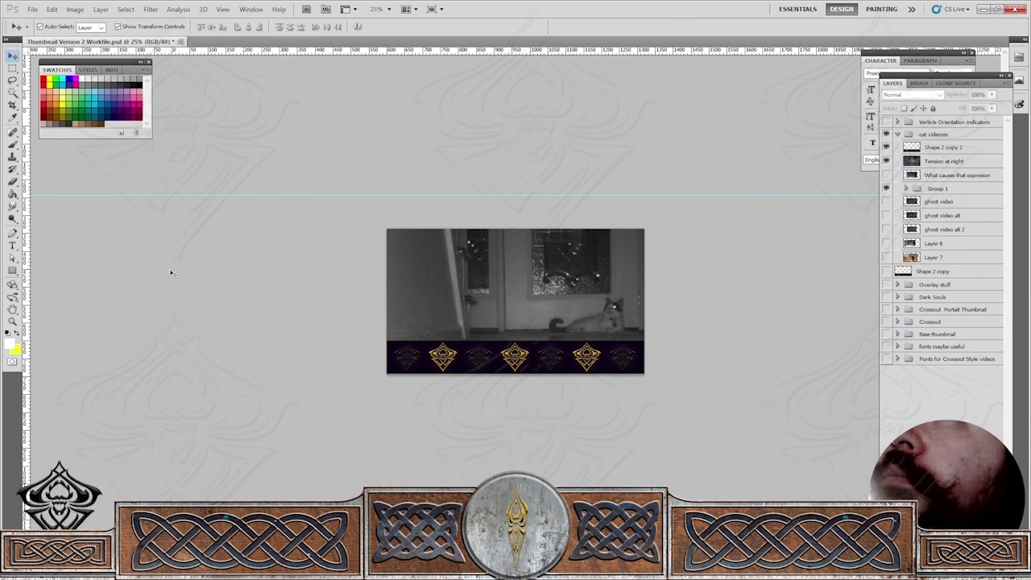
Set up a JPEG copy of the horizontal "Tension at night" thumbnail for saving in the Video Thumbnails folder.
{"action": "left_click", "coordinate": [34, 9]}
{"action": "left_click", "coordinate": [61, 174]}
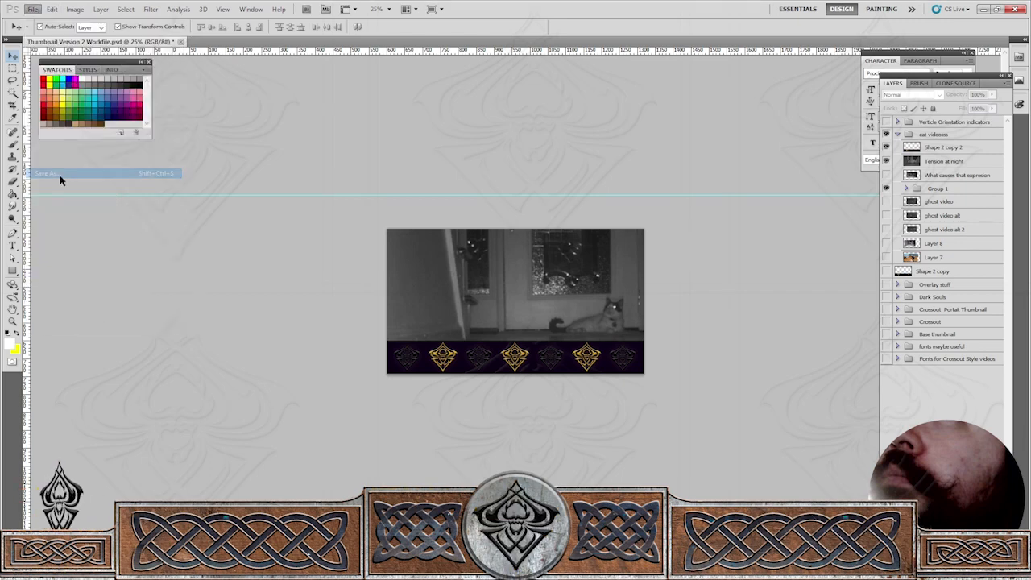
{"action": "left_click", "coordinate": [242, 256]}
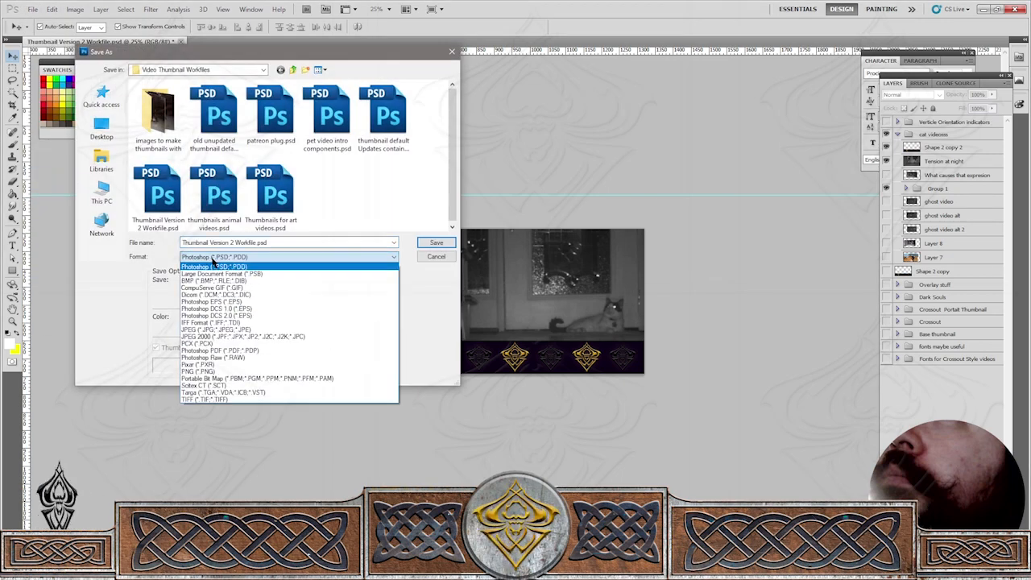
{"action": "left_click", "coordinate": [238, 330]}
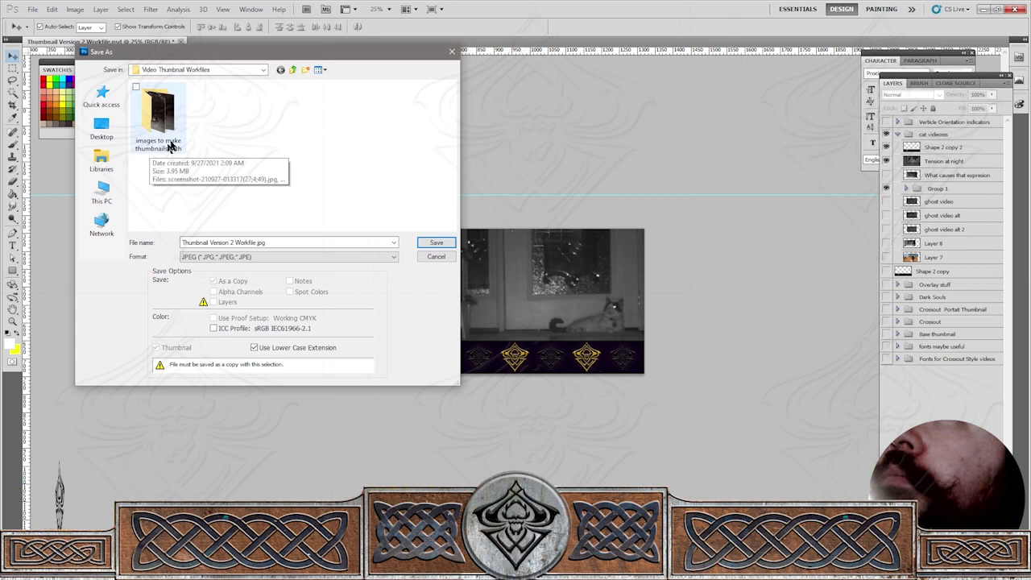
{"action": "left_click", "coordinate": [293, 71]}
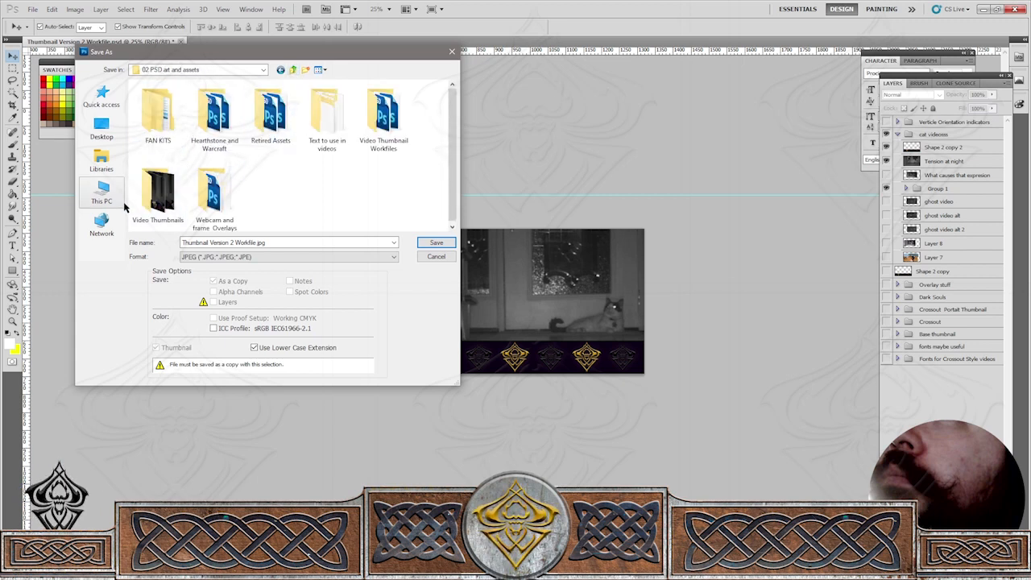
{"action": "double_click", "coordinate": [173, 208]}
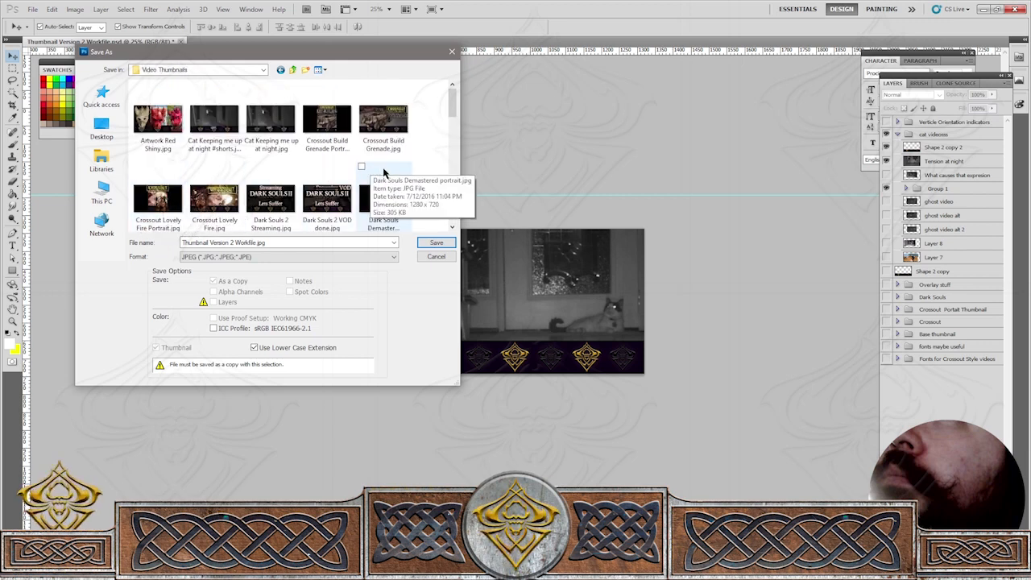
Name the JPEG "Cat tension at night" and save it, accepting the JPEG options.
{"action": "triple_click", "coordinate": [276, 243]}
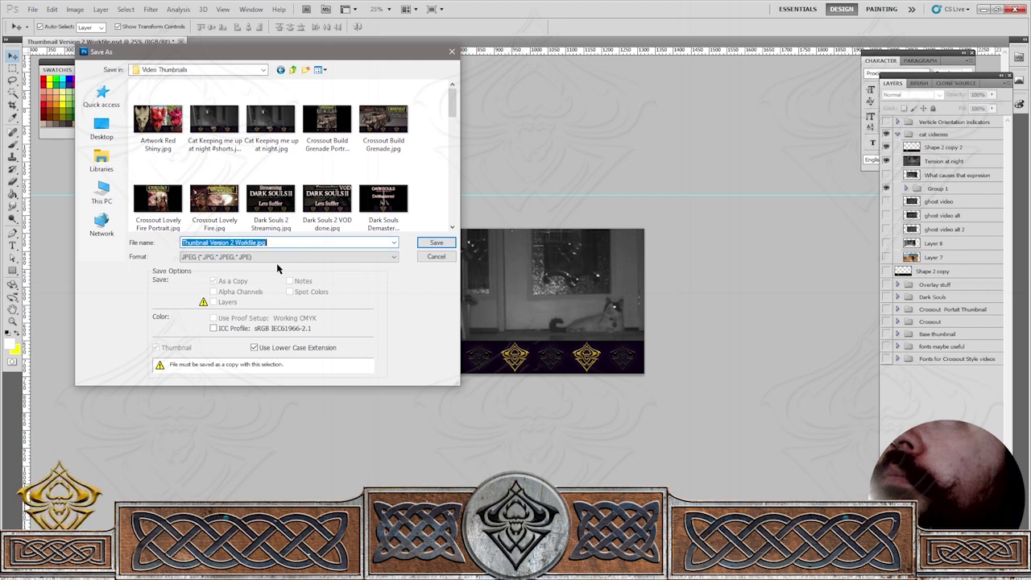
{"action": "type", "text": "Tens"}
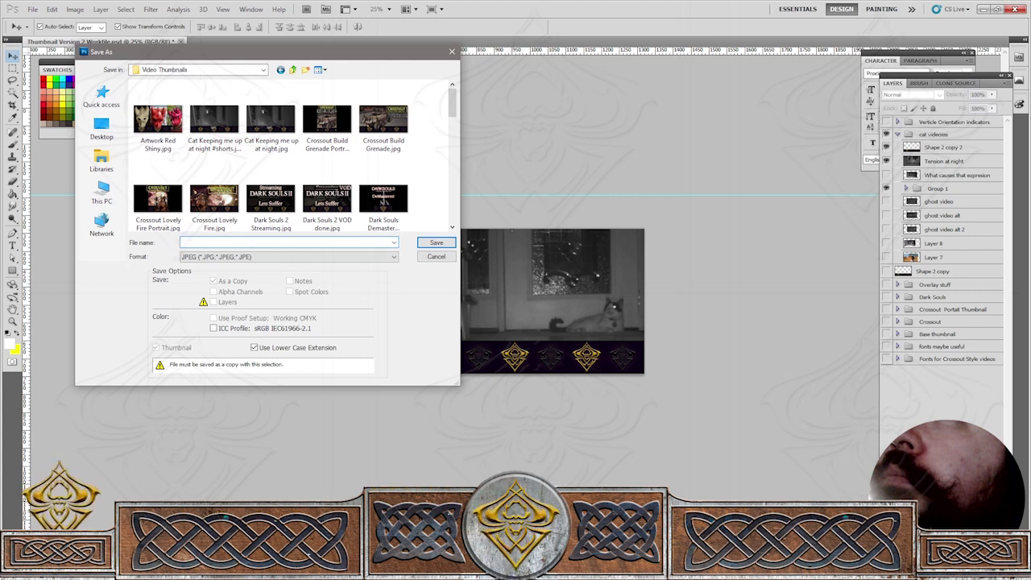
{"action": "type", "text": "Cat ten"}
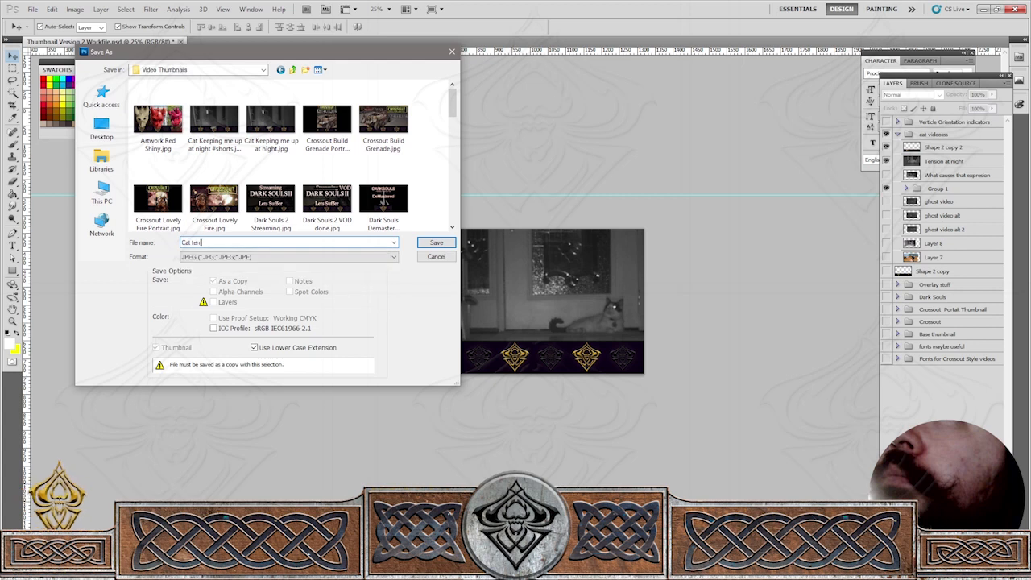
{"action": "type", "text": "sion at night"}
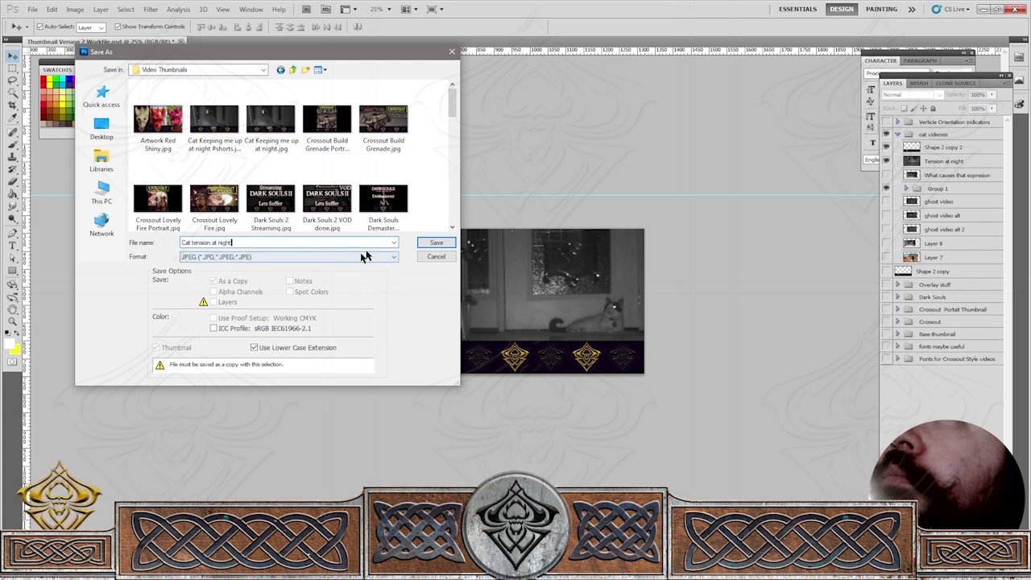
{"action": "left_click", "coordinate": [436, 243]}
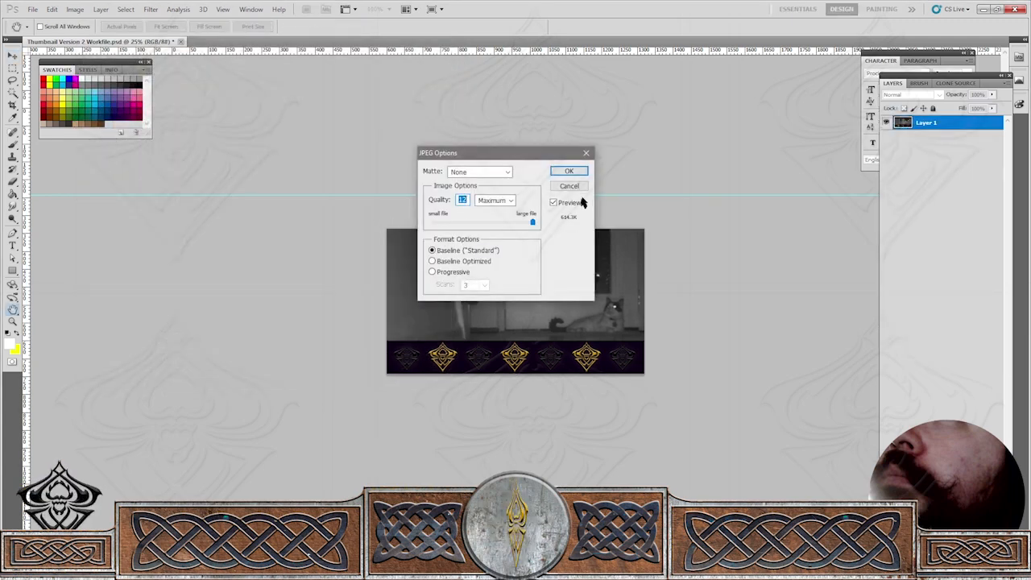
{"action": "left_click", "coordinate": [581, 172]}
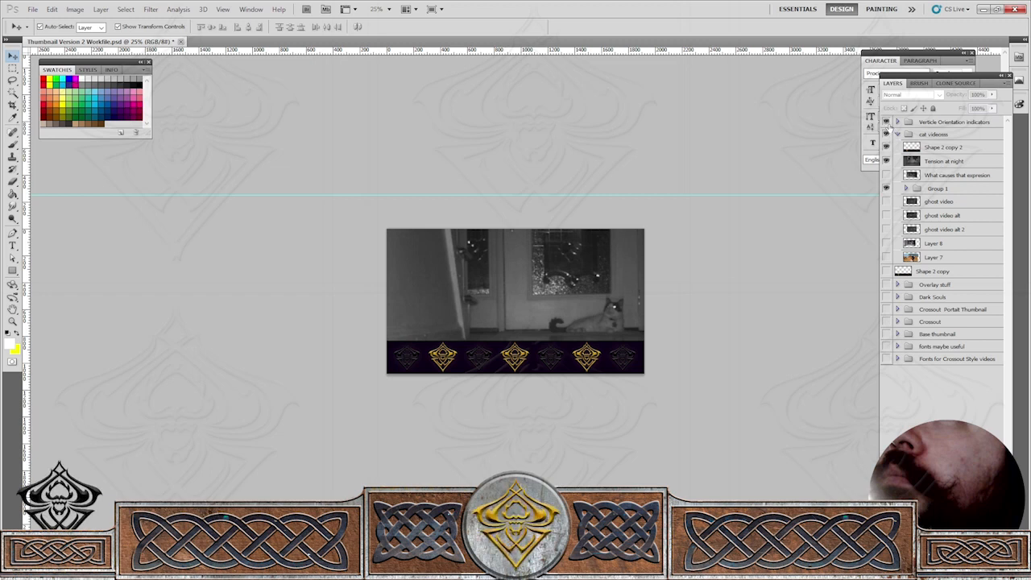
Show the "Verticle Orientation indicators" group and move "Tension at night" left so the cat fits within the central portrait area.
{"action": "left_click", "coordinate": [886, 123]}
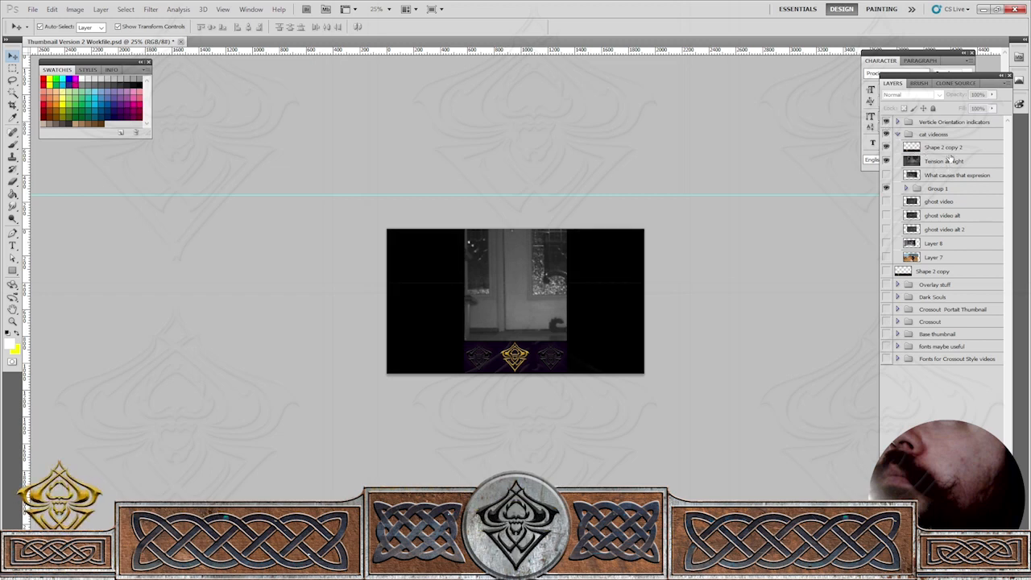
{"action": "left_click", "coordinate": [950, 161]}
{"action": "left_click_drag", "start_coordinate": [544, 299], "coordinate": [482, 299]}
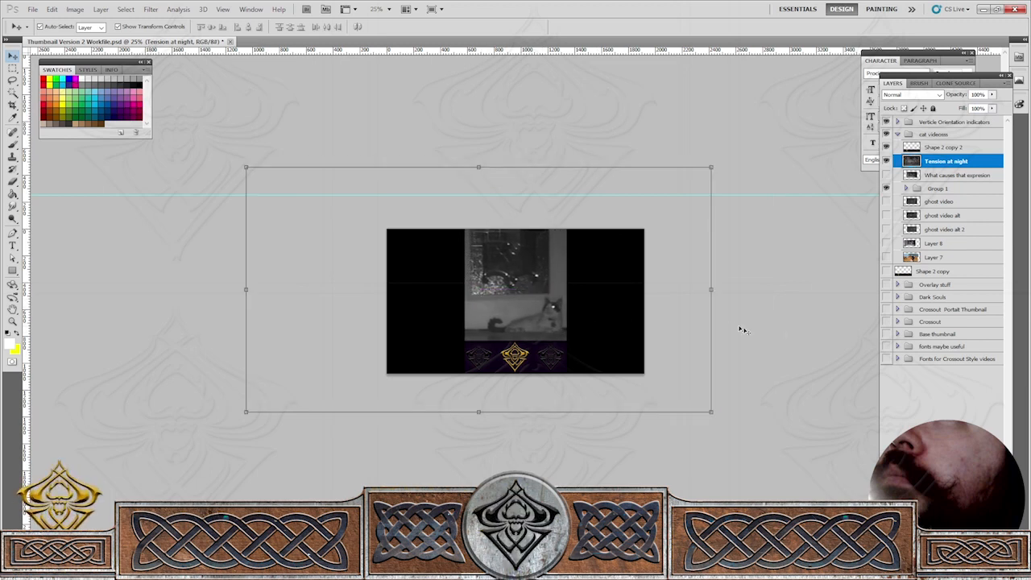
{"action": "left_click", "coordinate": [820, 326]}
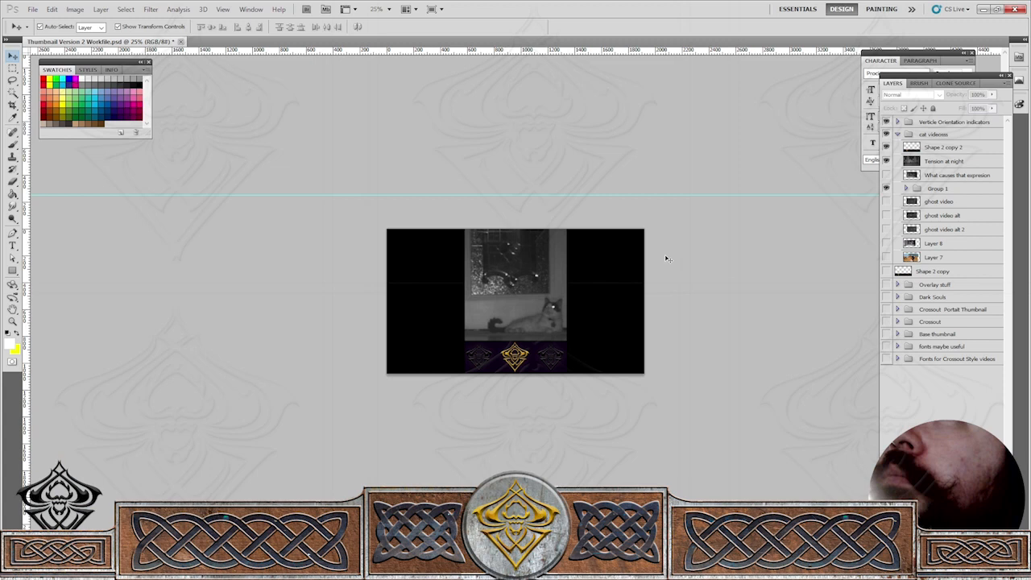
Set up a JPEG copy of the portrait "Tension at night" version for saving in the Video Thumbnails folder.
{"action": "left_click", "coordinate": [32, 9]}
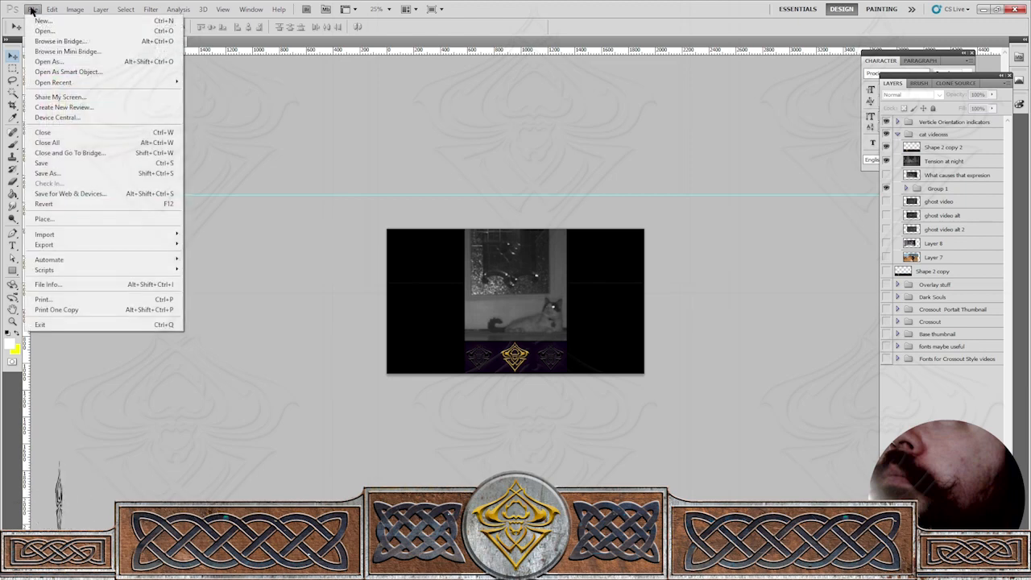
{"action": "mouse_move", "coordinate": [51, 8]}
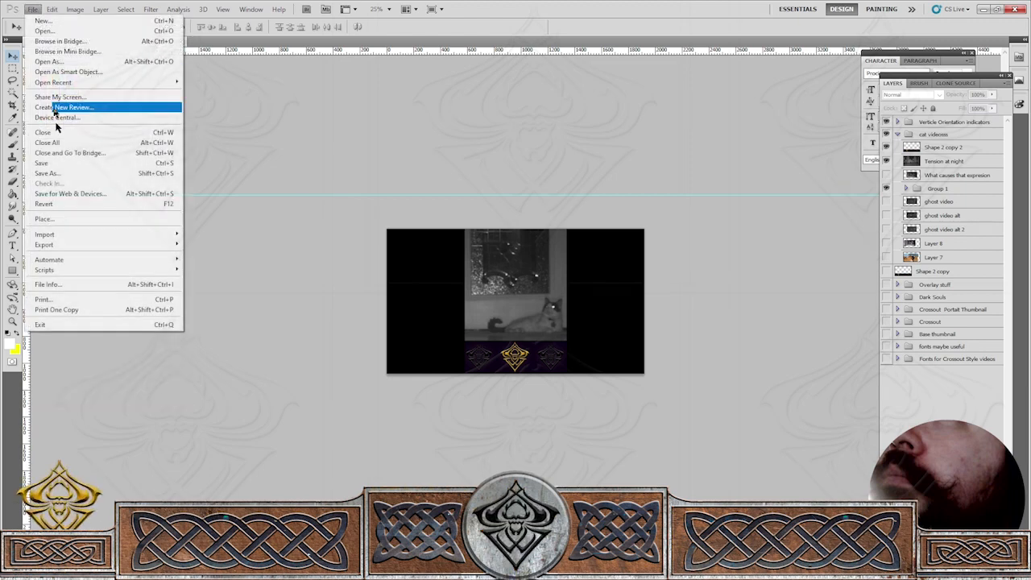
{"action": "left_click", "coordinate": [61, 172]}
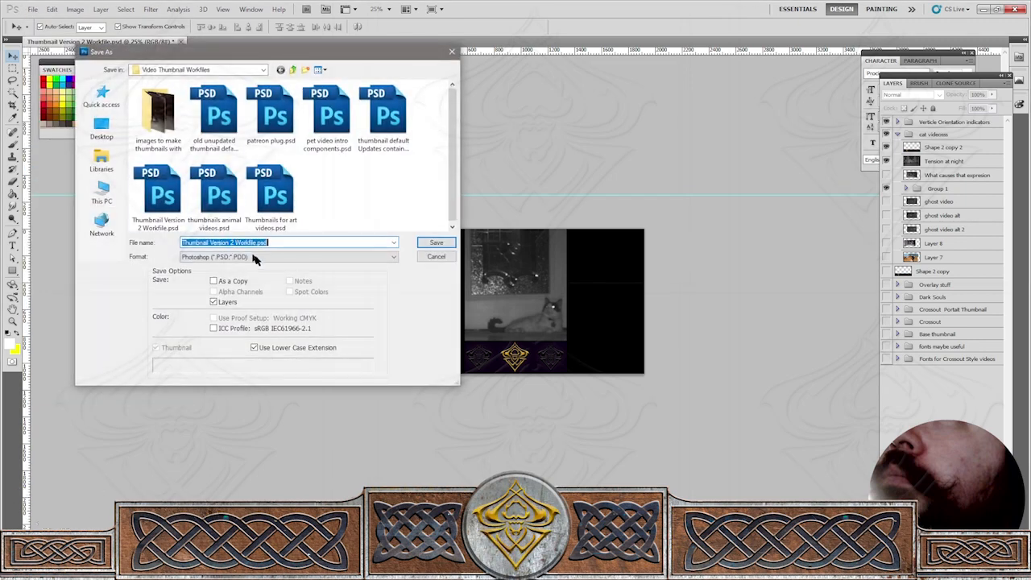
{"action": "left_click", "coordinate": [253, 257]}
{"action": "left_click", "coordinate": [246, 329]}
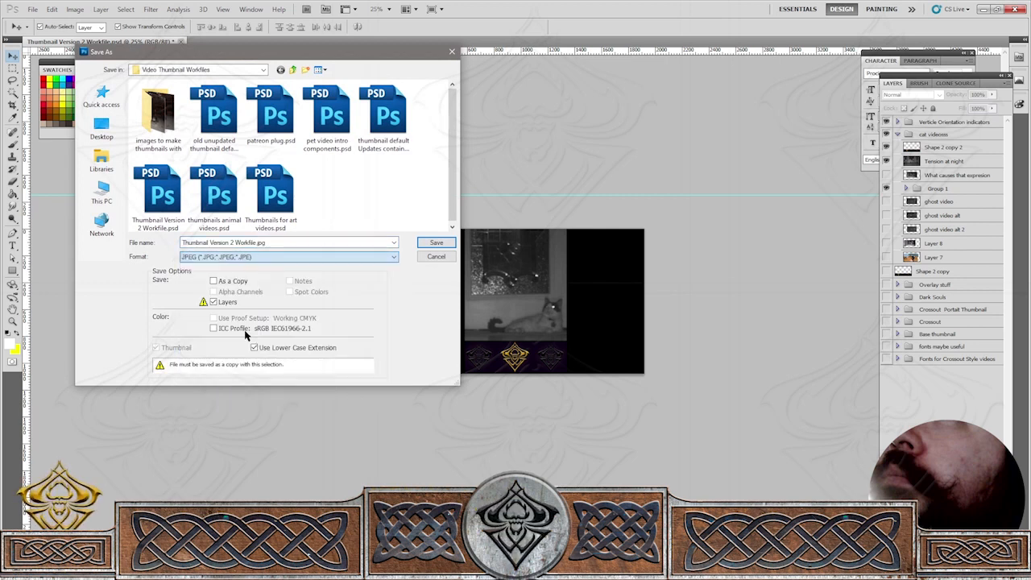
{"action": "left_click", "coordinate": [294, 70]}
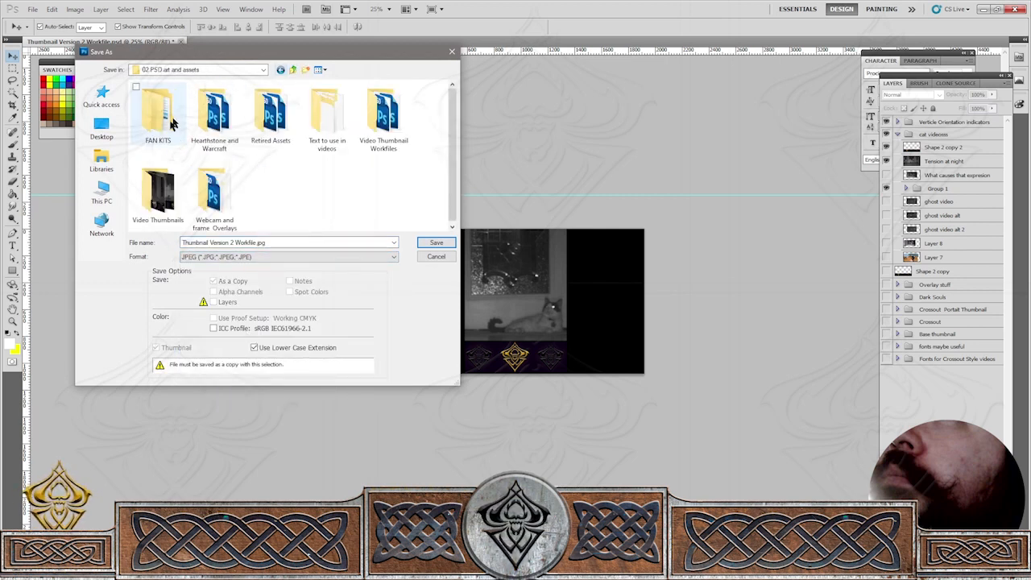
{"action": "double_click", "coordinate": [158, 183]}
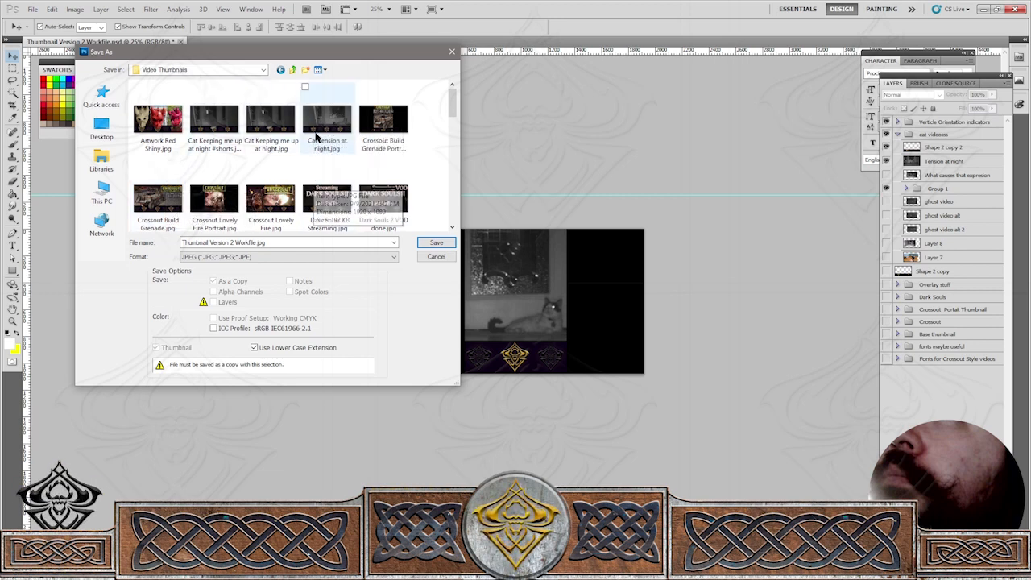
Base the file name on the existing cat tension JPEG, change it to "Cat tension at night portrait.jpg", and save with the JPEG options accepted.
{"action": "left_click", "coordinate": [316, 137]}
{"action": "left_click", "coordinate": [246, 242]}
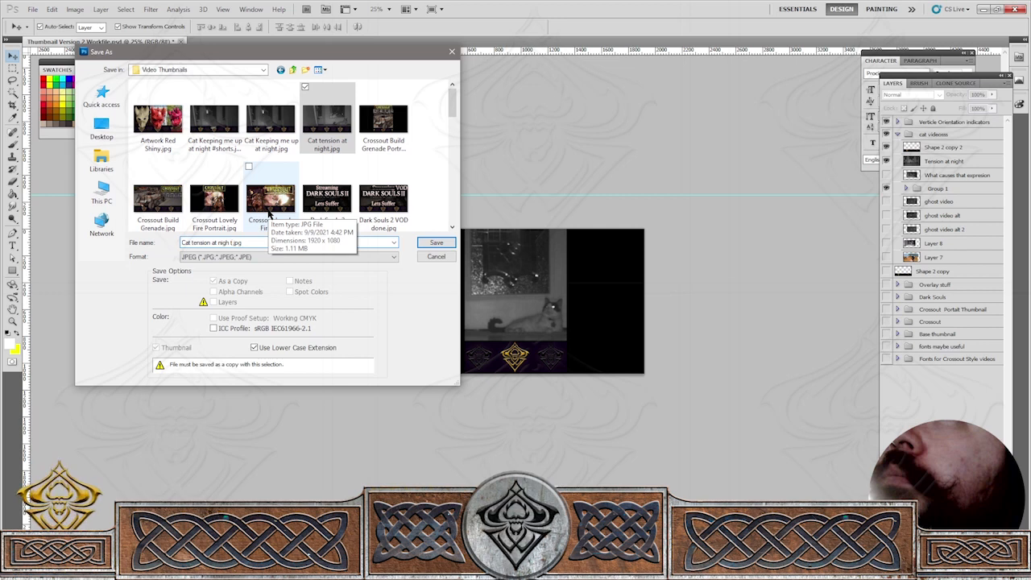
{"action": "key", "text": "BackSpace"}
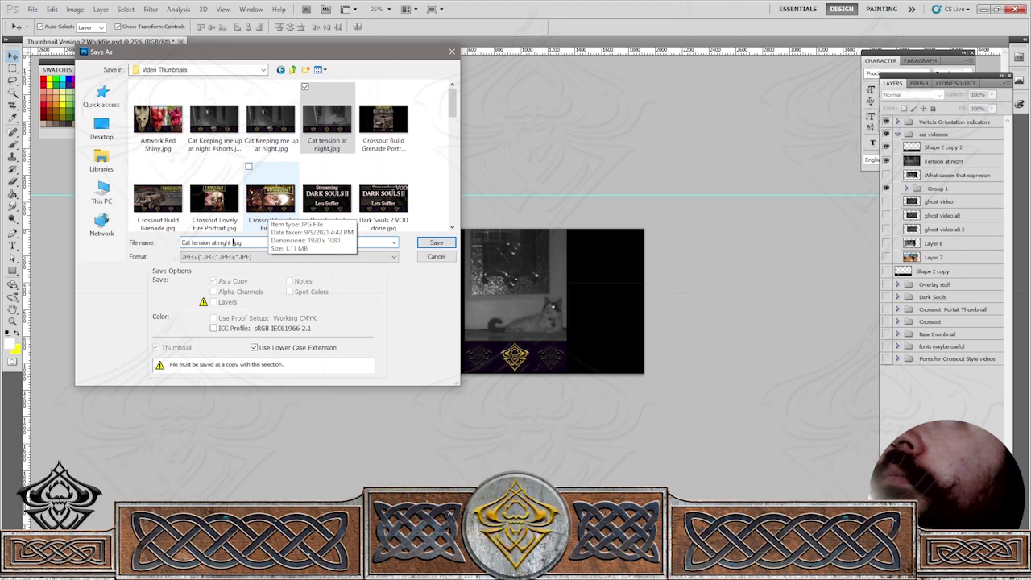
{"action": "type", "text": "thumb"}
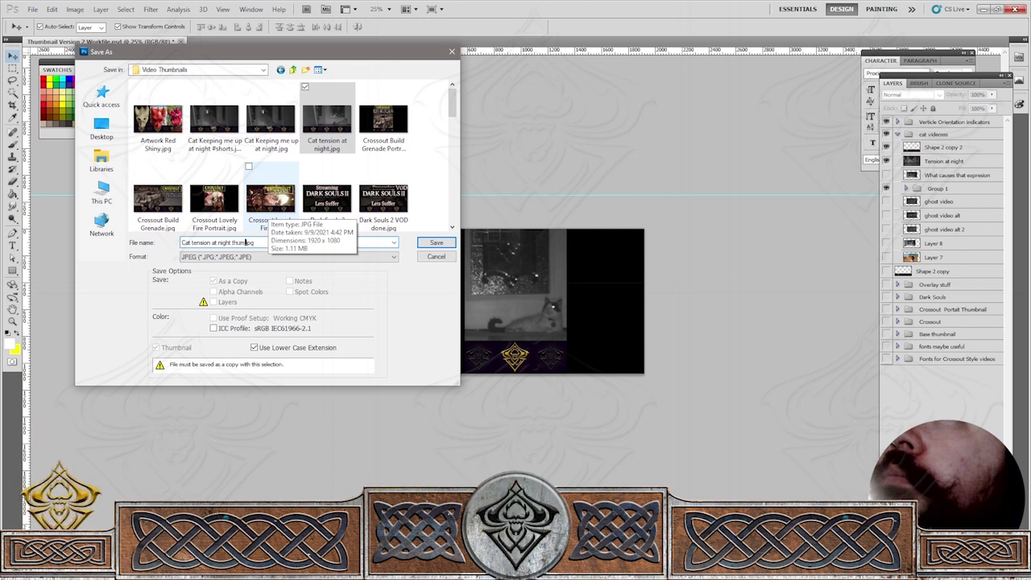
{"action": "key", "text": "BackSpace"}
{"action": "key", "text": "BackSpace"}
{"action": "key", "text": "BackSpace"}
{"action": "key", "text": "BackSpace"}
{"action": "key", "text": "BackSpace"}
{"action": "type", "text": "portra"}
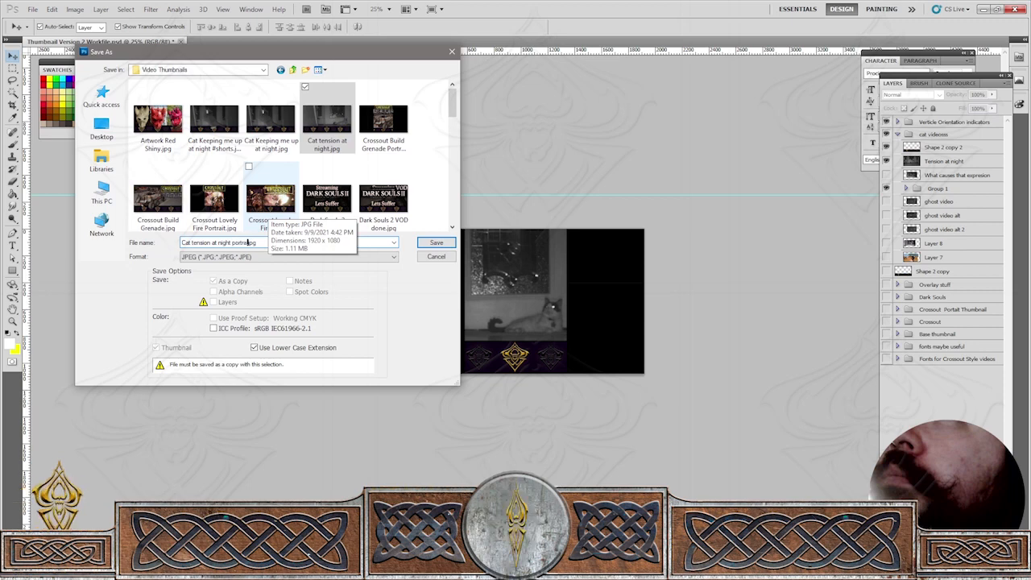
{"action": "type", "text": "it"}
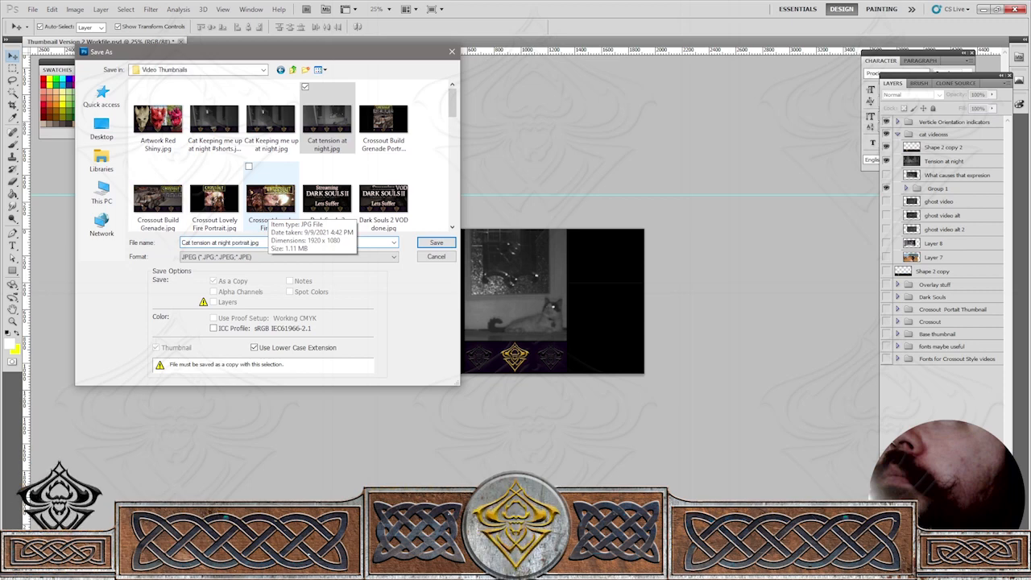
{"action": "left_click", "coordinate": [436, 242]}
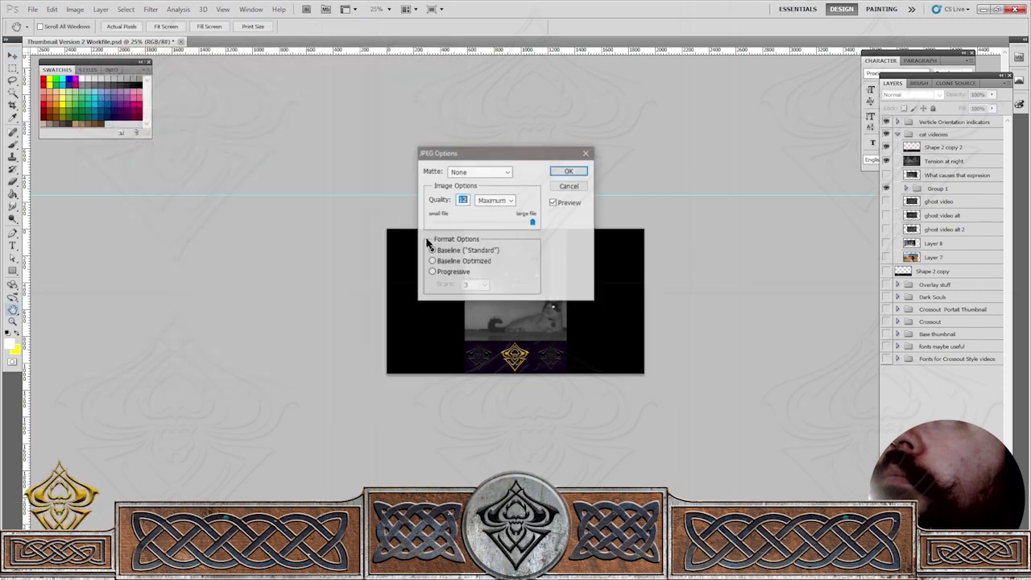
{"action": "left_click", "coordinate": [570, 172]}
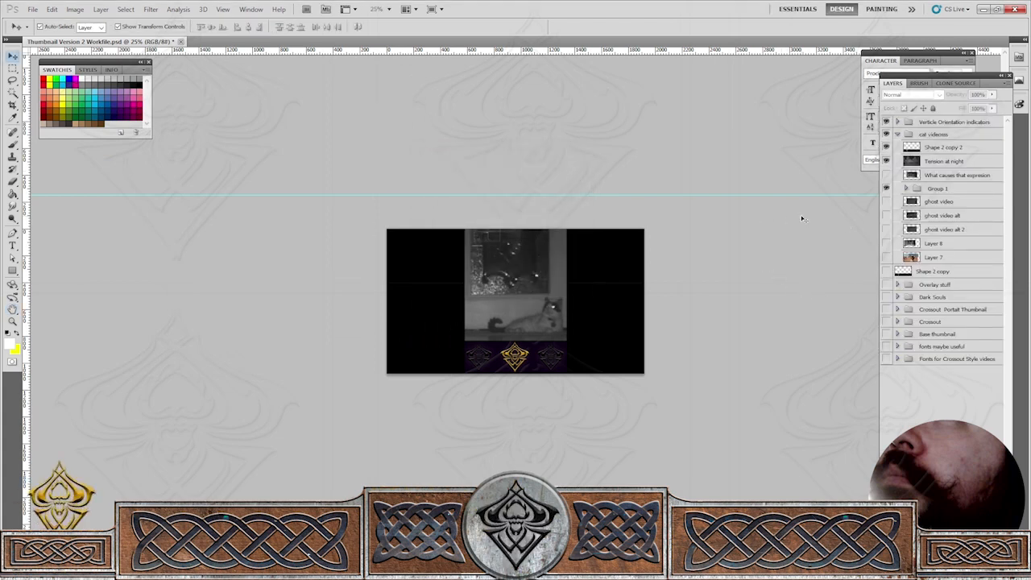
Hide "Tension at night" and move it into "Group 1", then show the "What causes that expresion" layer.
{"action": "left_click", "coordinate": [885, 160]}
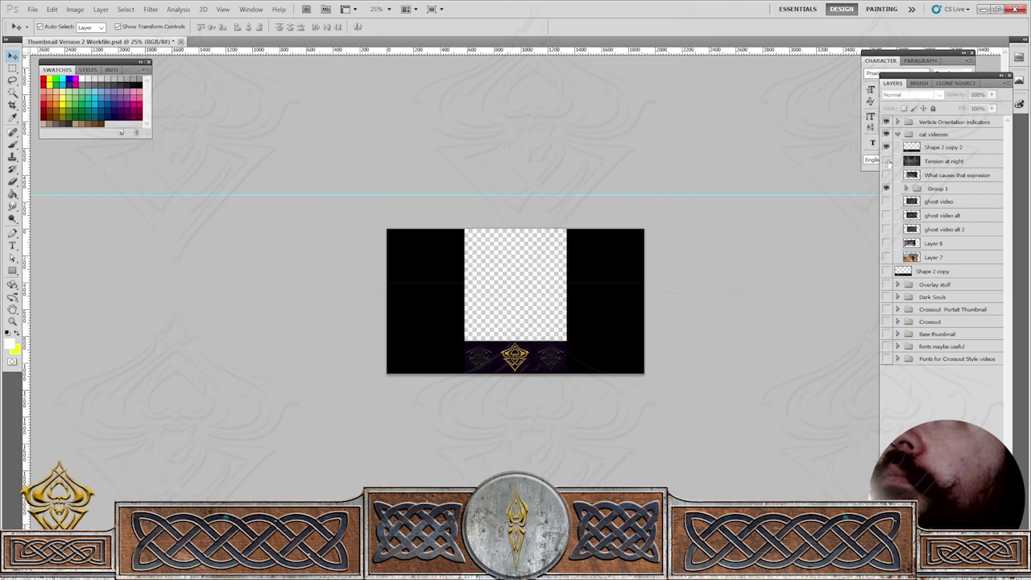
{"action": "left_click_drag", "start_coordinate": [934, 161], "coordinate": [938, 190]}
{"action": "key", "text": "ctrl+g"}
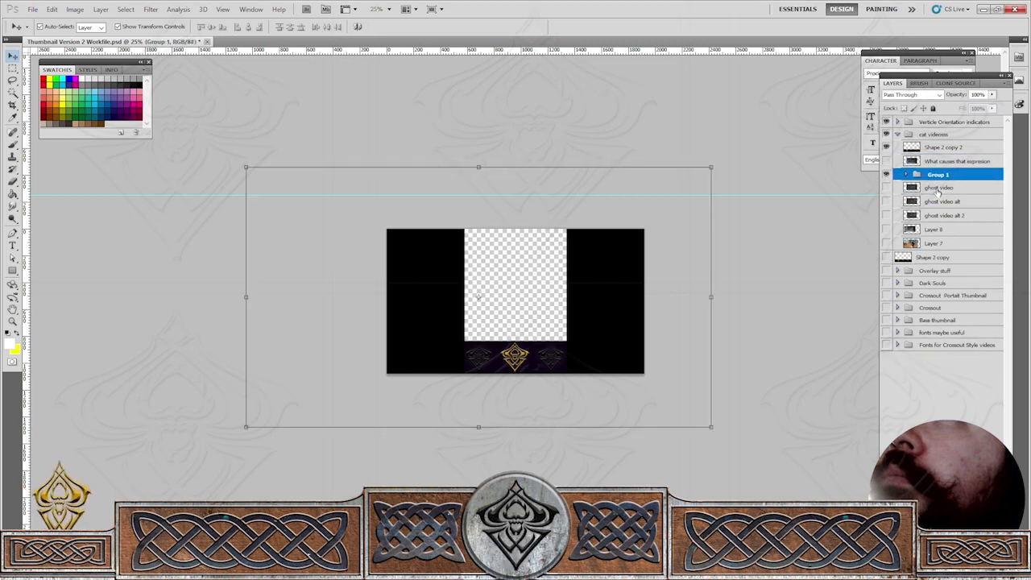
{"action": "left_click", "coordinate": [887, 160]}
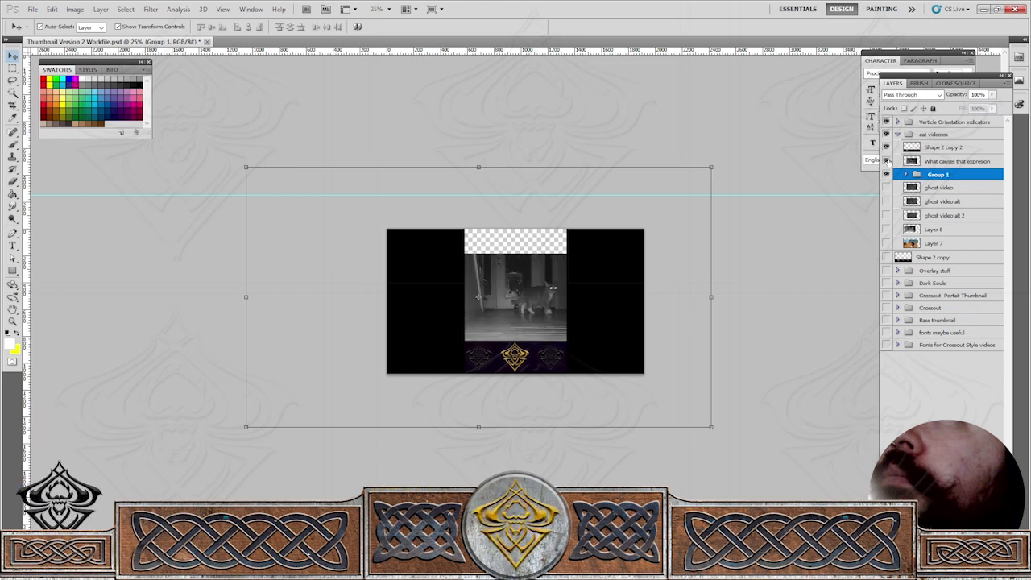
Enlarge the "What causes that expresion" layer to about 209% and reposition it so the cat fills the central portrait area.
{"action": "left_click", "coordinate": [521, 315]}
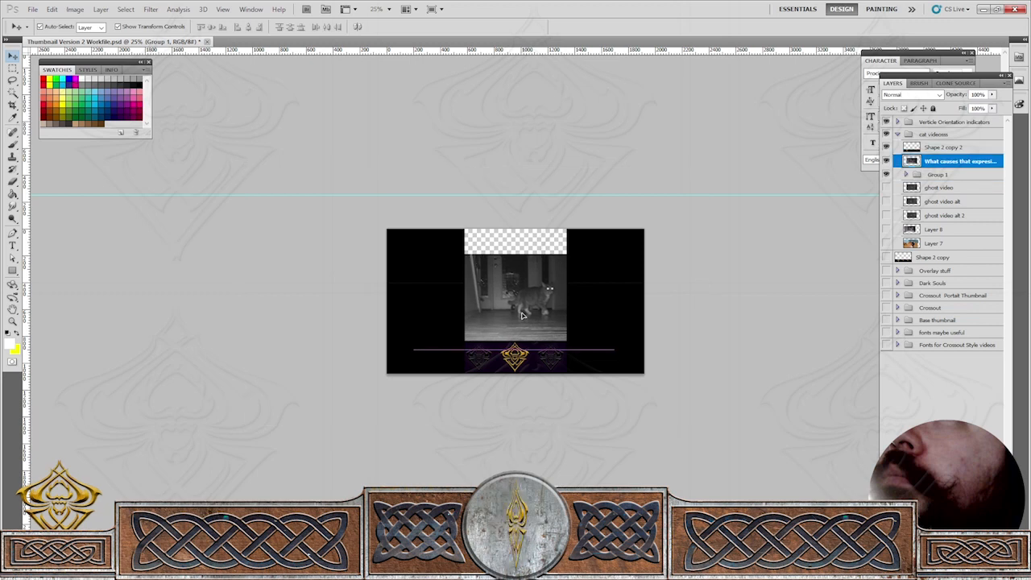
{"action": "left_click_drag", "start_coordinate": [522, 315], "coordinate": [490, 333]}
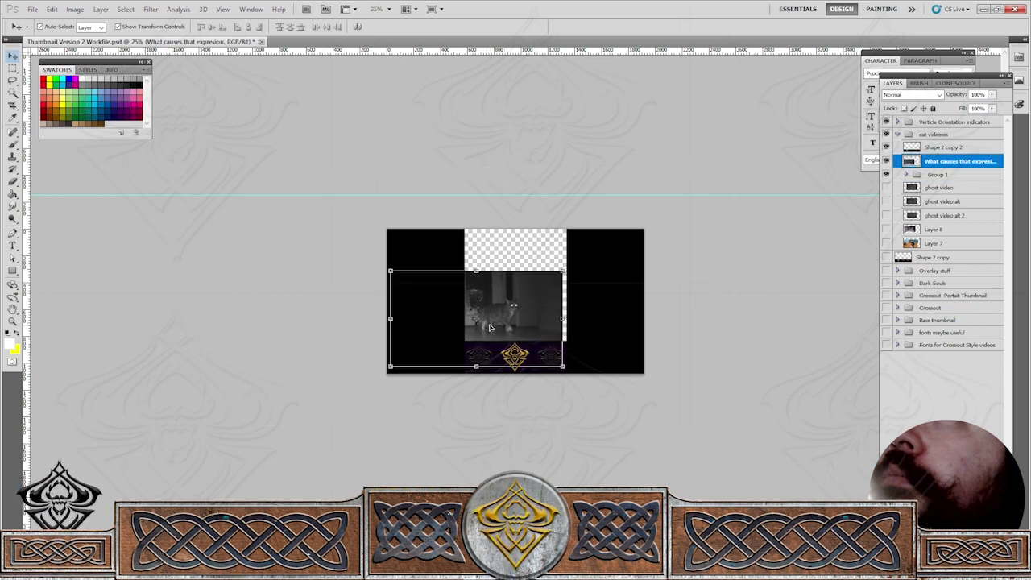
{"action": "key", "text": "ctrl+t"}
{"action": "left_click_drag", "start_coordinate": [567, 272], "coordinate": [725, 171]}
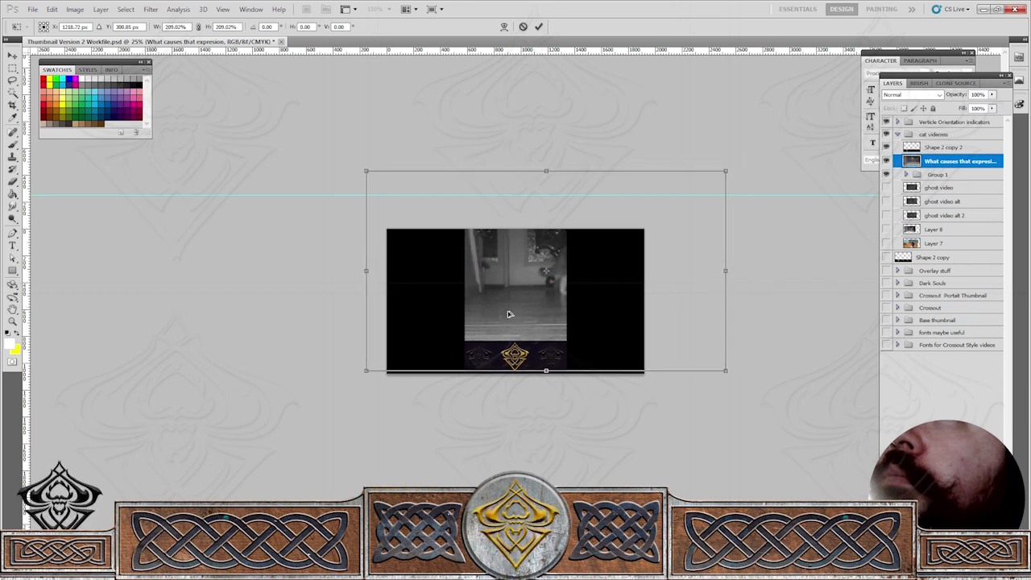
{"action": "left_click_drag", "start_coordinate": [508, 314], "coordinate": [438, 348]}
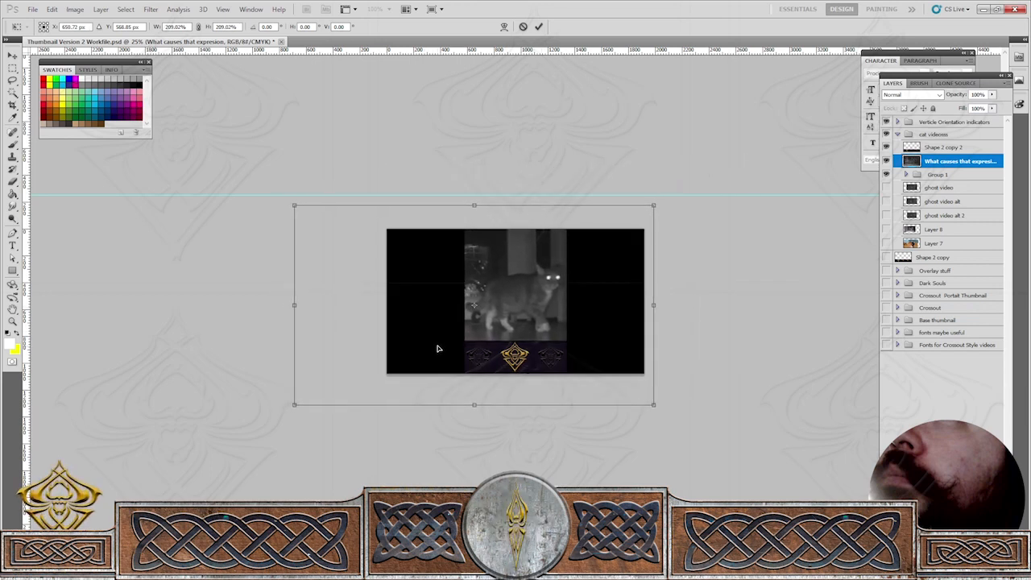
{"action": "key", "text": "Return"}
{"action": "left_click", "coordinate": [755, 363]}
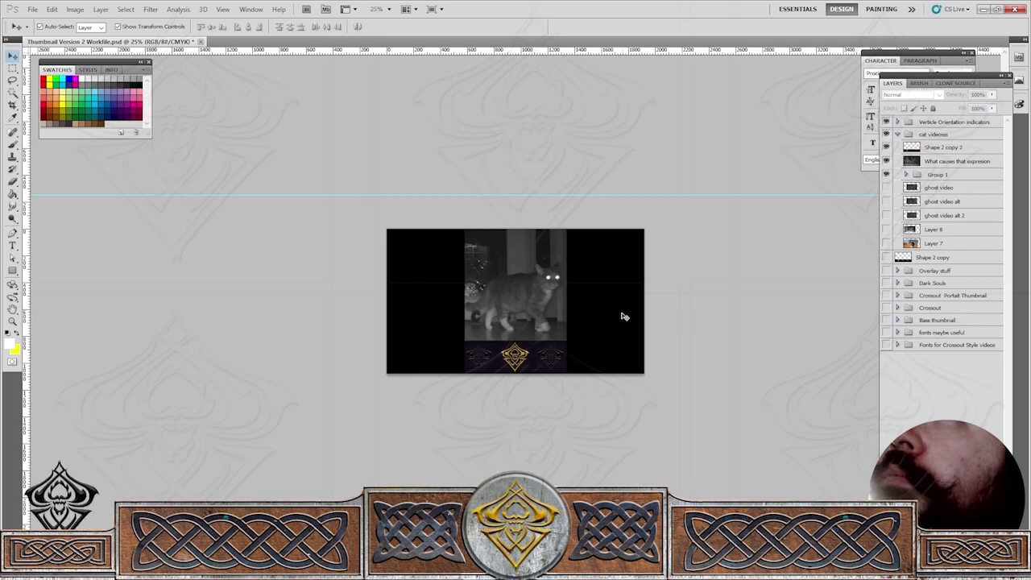
Set up a JPEG copy of the portrait "What causes that expresion" version for saving in the Video Thumbnails folder.
{"action": "left_click", "coordinate": [32, 8]}
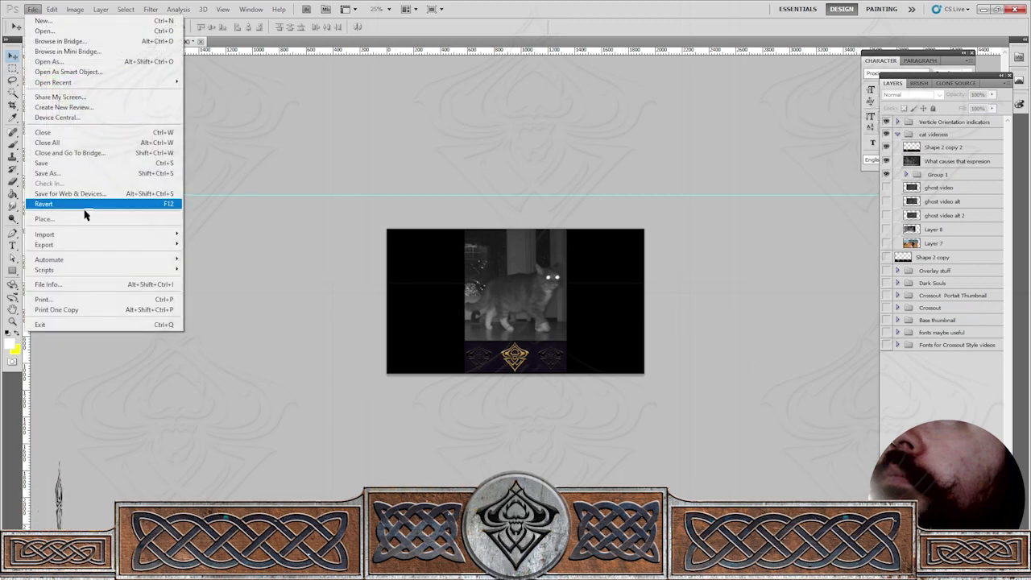
{"action": "left_click", "coordinate": [76, 174]}
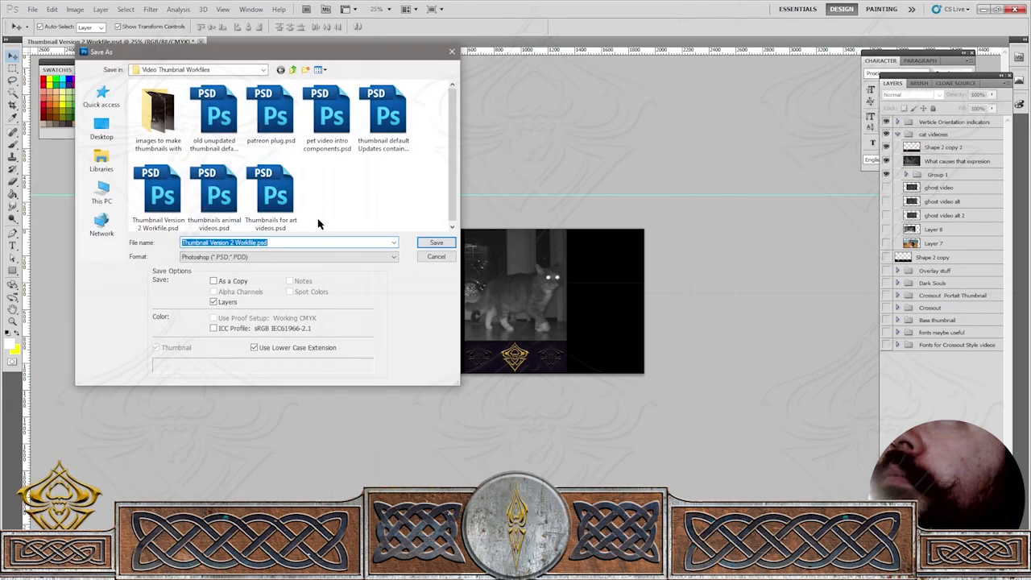
{"action": "left_click", "coordinate": [320, 257]}
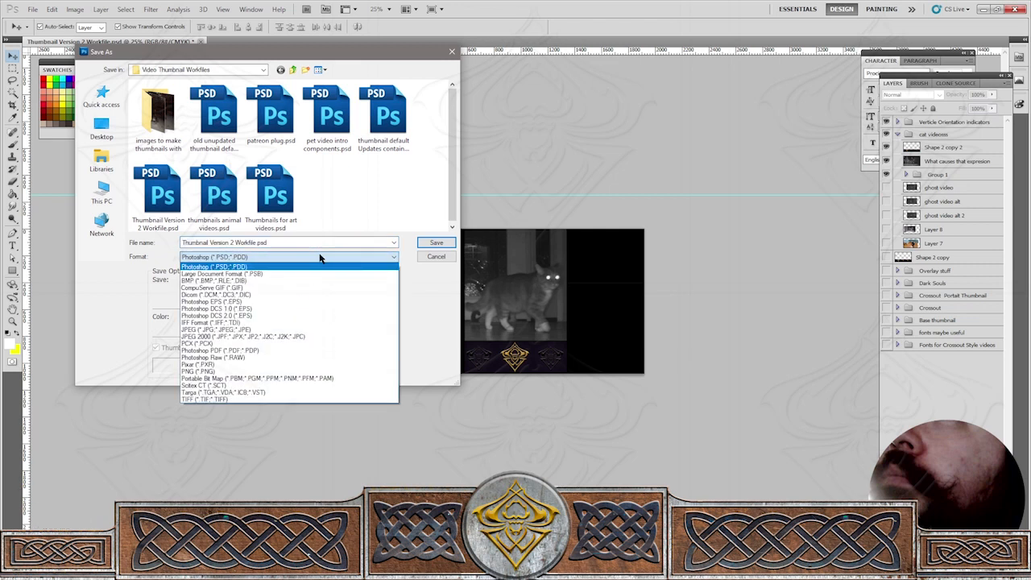
{"action": "left_click", "coordinate": [233, 329]}
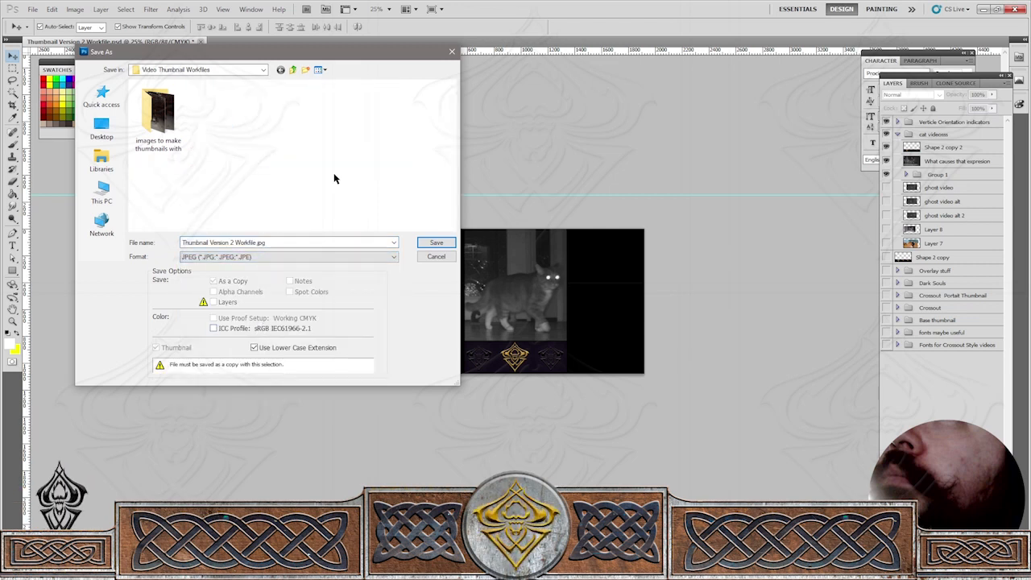
{"action": "left_click", "coordinate": [293, 70]}
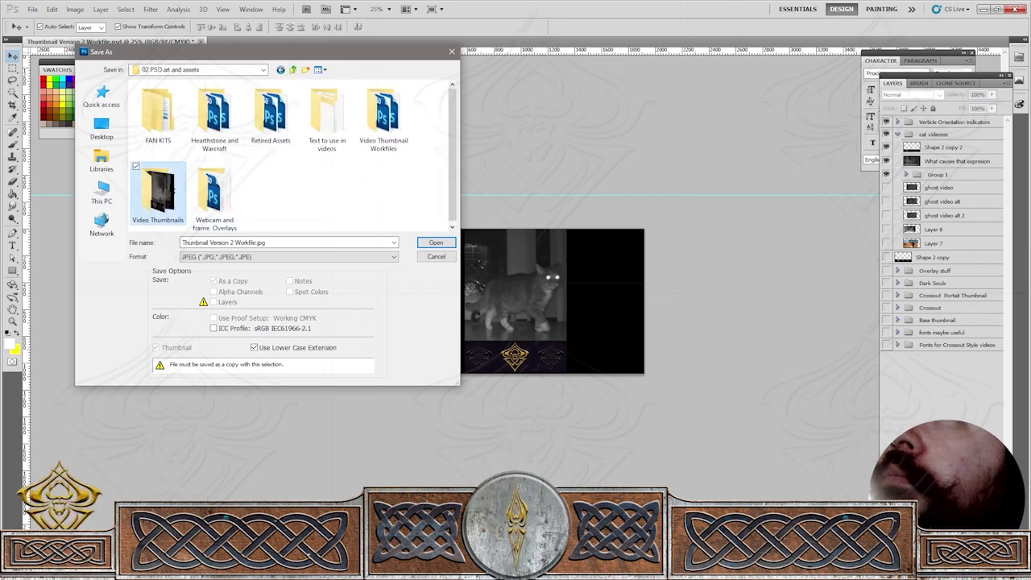
{"action": "double_click", "coordinate": [158, 189]}
Name the JPEG copy "Cat What caused that look portrait" and save it at quality 12 (Maximum), Baseline ("Standard").
{"action": "left_click", "coordinate": [272, 245]}
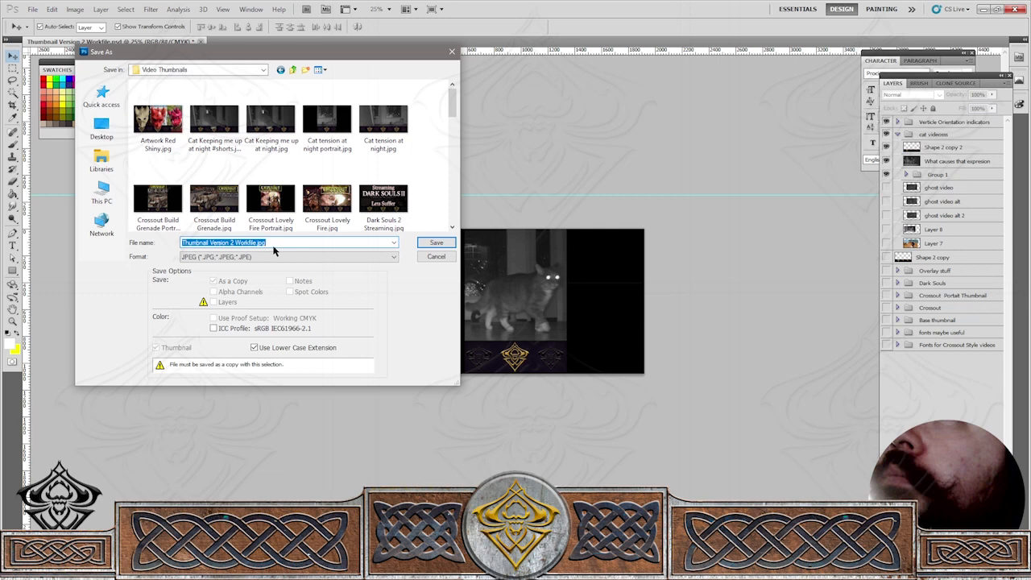
{"action": "type", "text": "Cat"}
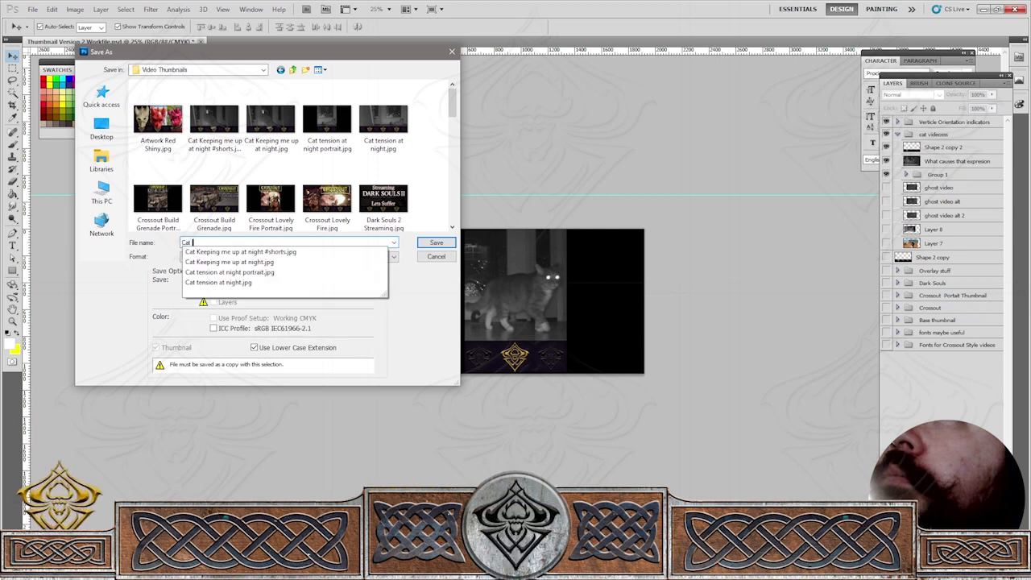
{"action": "type", "text": " What caused"}
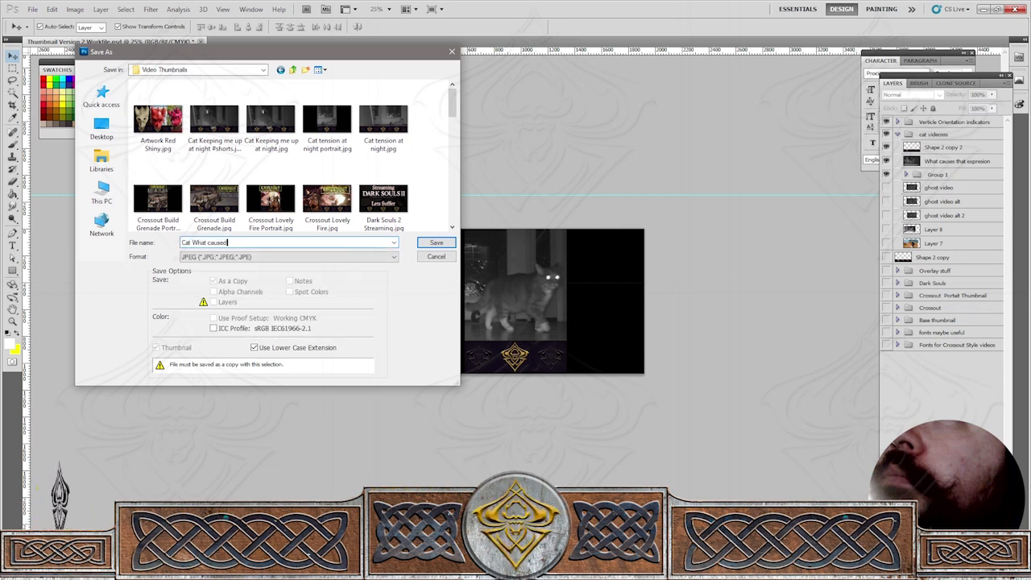
{"action": "type", "text": " tha"}
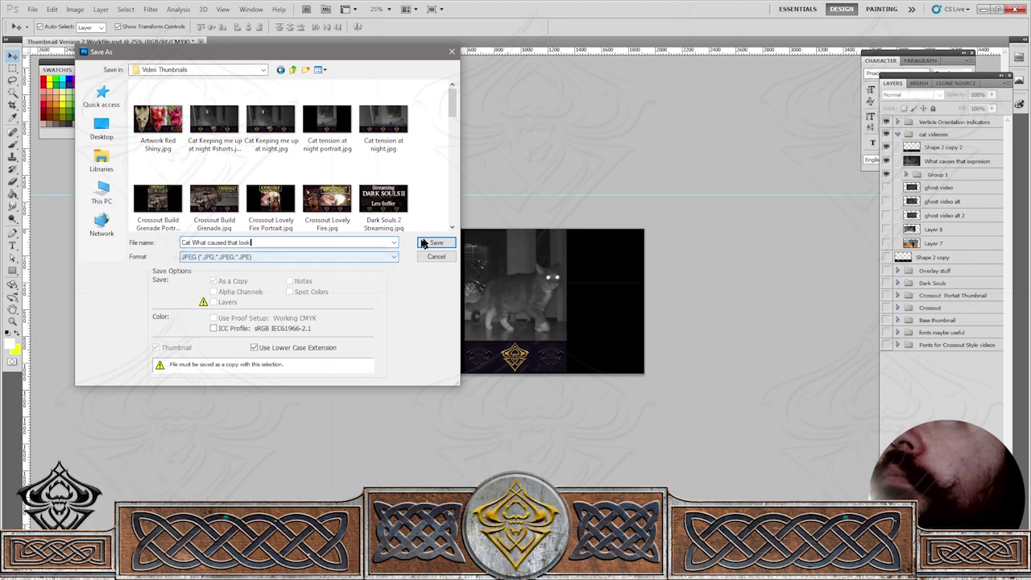
{"action": "type", "text": "t look"}
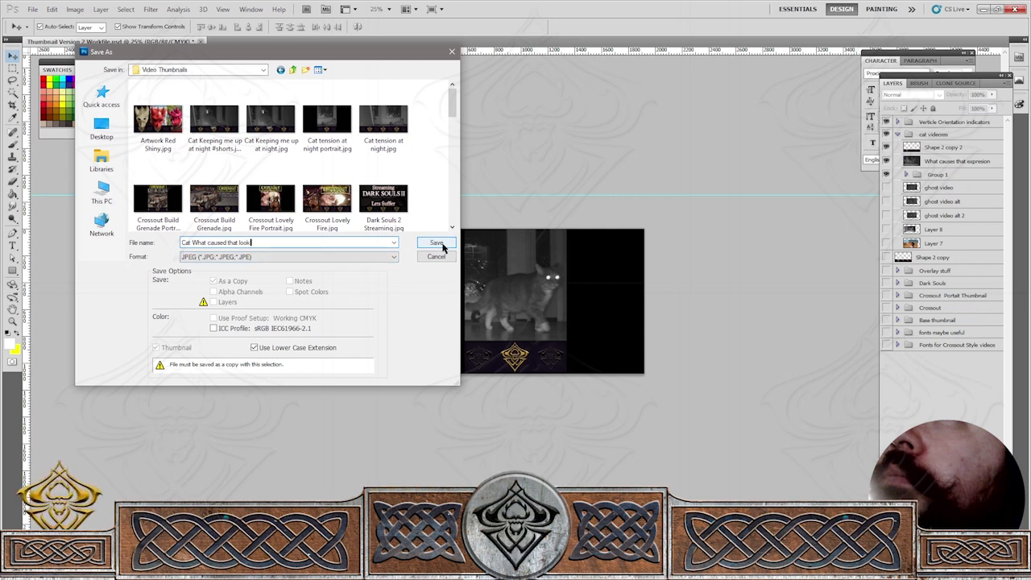
{"action": "type", "text": " po"}
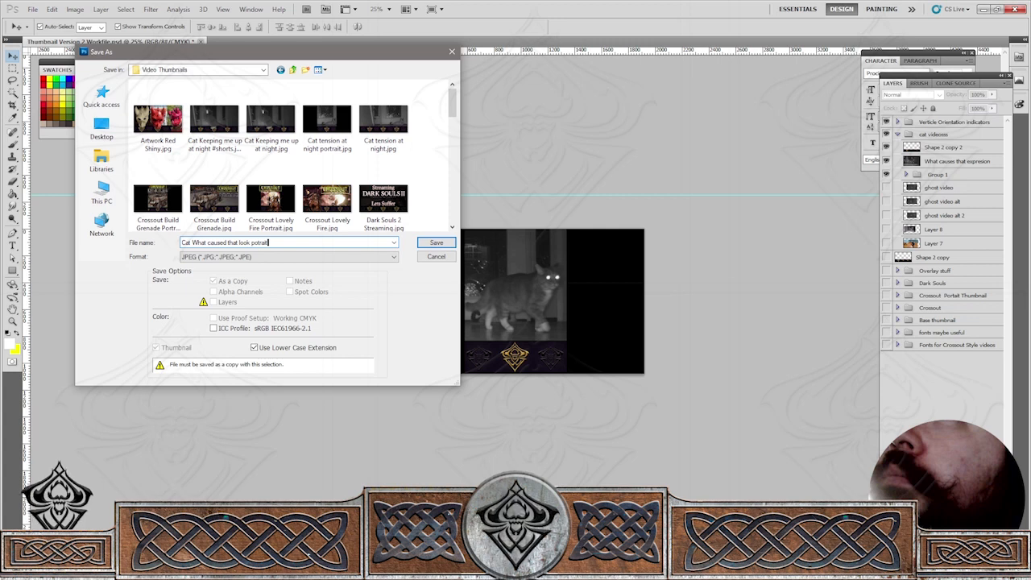
{"action": "type", "text": "r"}
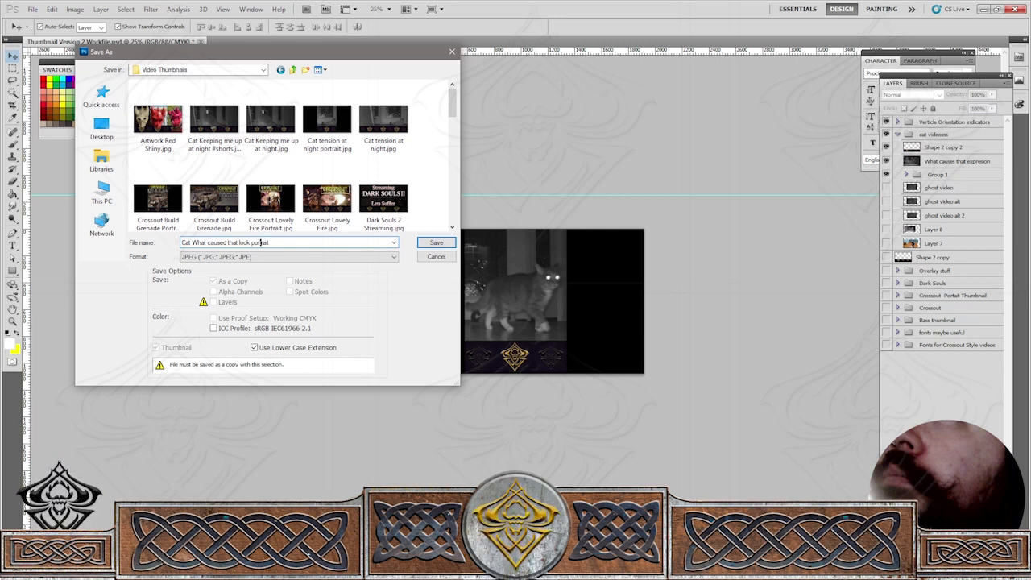
{"action": "left_click", "coordinate": [425, 245]}
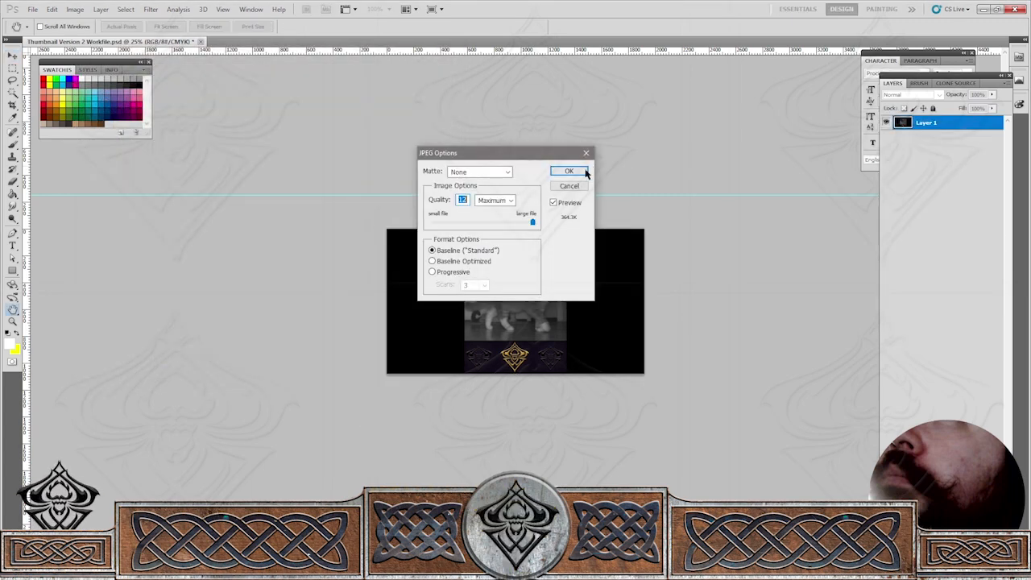
{"action": "left_click", "coordinate": [584, 171]}
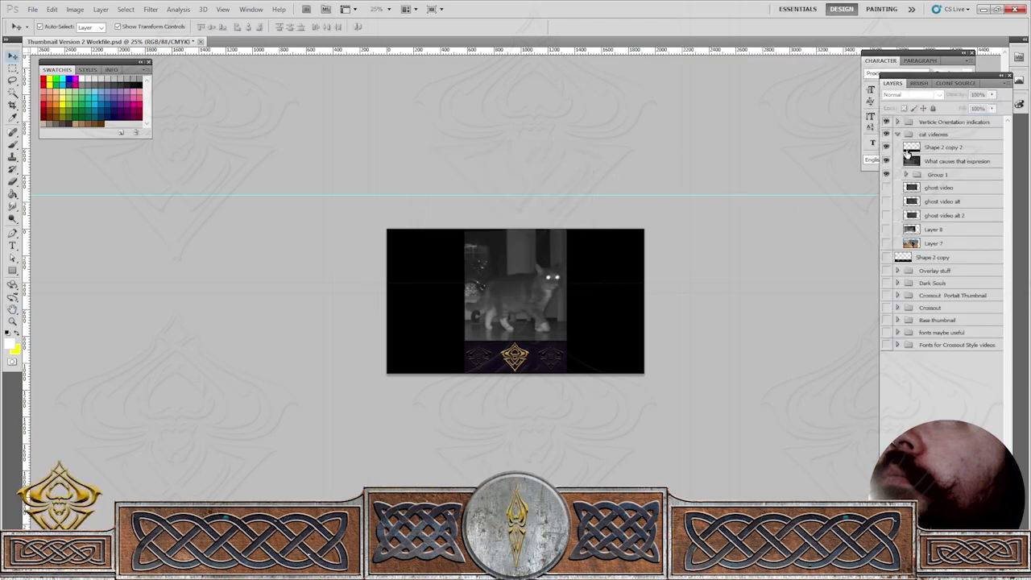
Hide the "Verticle Orientation indicators" group, shift "What causes that expresion" left, and scale it to about 113% to cover the horizontal canvas.
{"action": "left_click", "coordinate": [886, 122]}
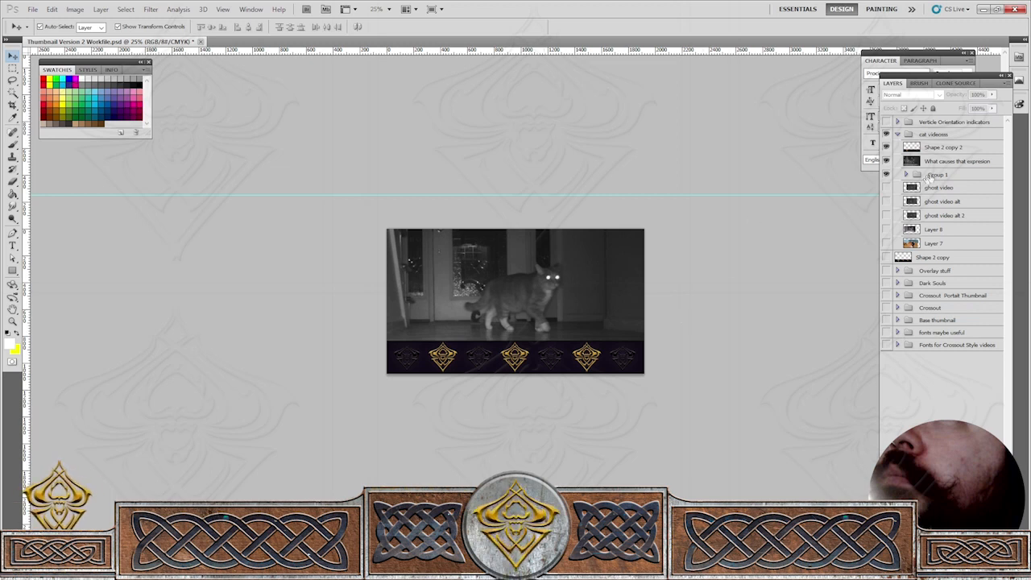
{"action": "left_click", "coordinate": [511, 288]}
{"action": "left_click_drag", "start_coordinate": [516, 298], "coordinate": [482, 301]}
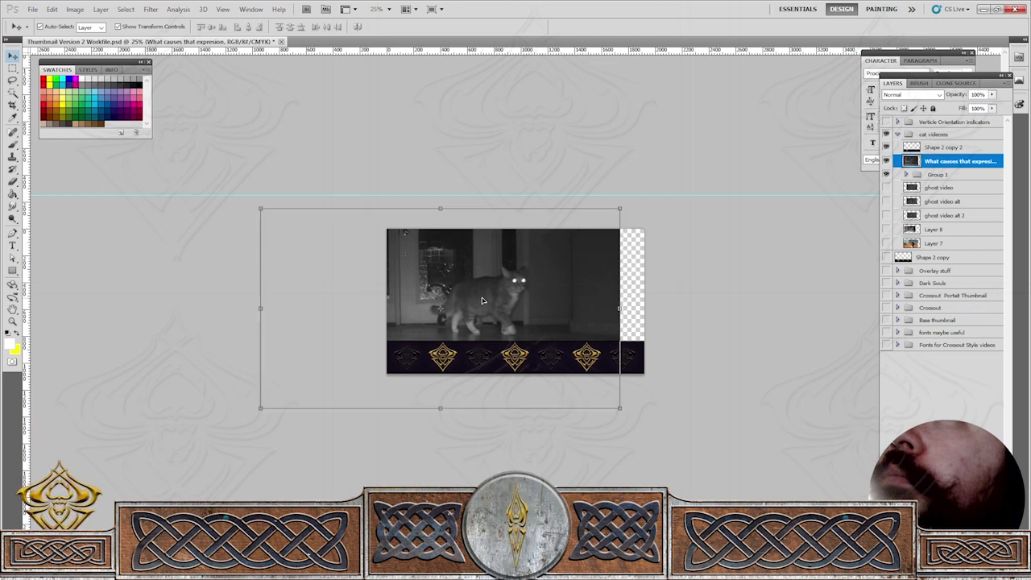
{"action": "key", "text": "ctrl+t"}
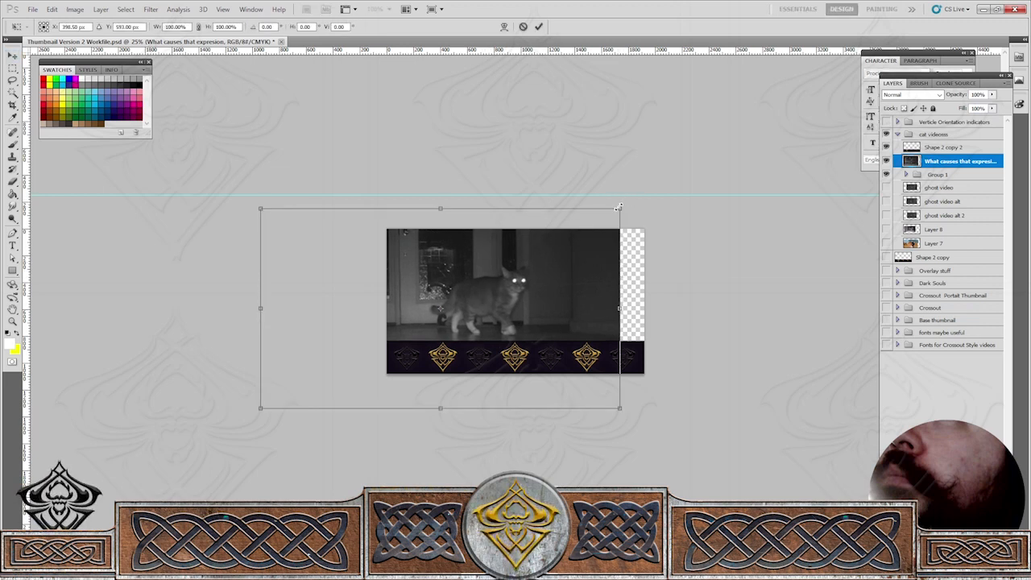
{"action": "left_click_drag", "start_coordinate": [618, 207], "coordinate": [667, 182]}
{"action": "left_click_drag", "start_coordinate": [588, 287], "coordinate": [571, 303]}
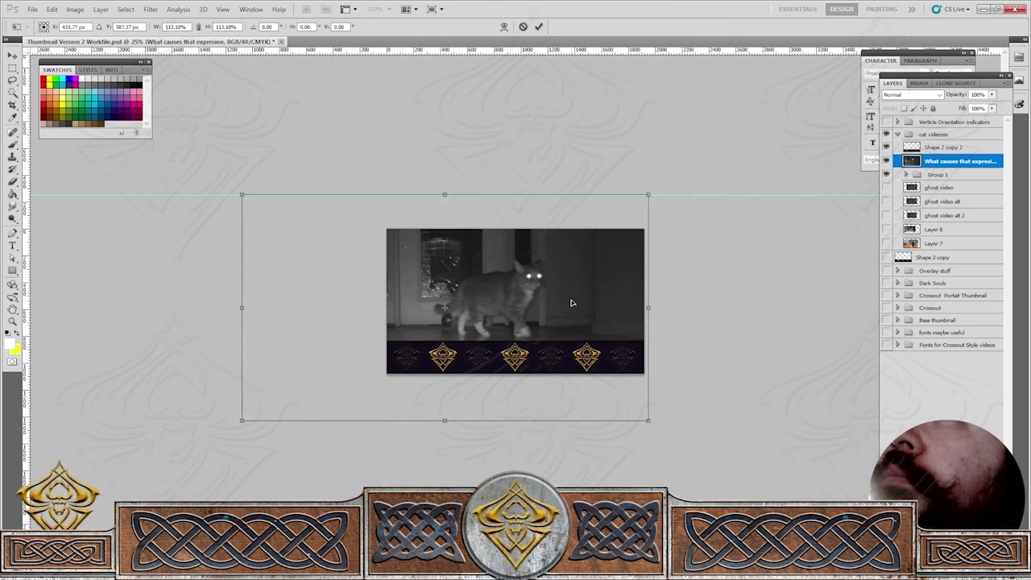
{"action": "key", "text": "Return"}
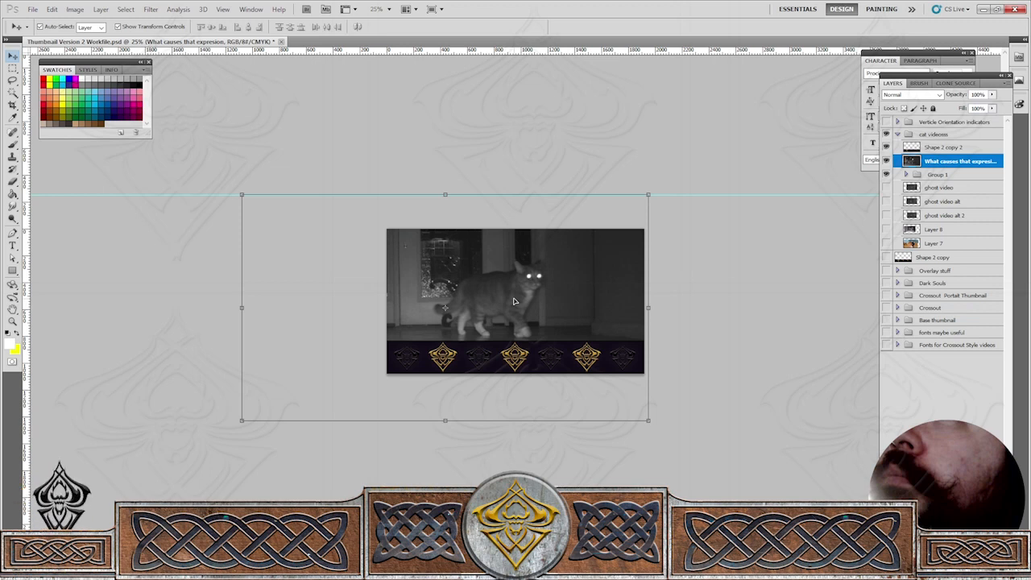
Move "What causes that expresion" farther left, and set the Clone Stamp to a brush of about 288 px at 100% opacity.
{"action": "mouse_move", "coordinate": [514, 299]}
{"action": "left_mouse_down"}
{"action": "mouse_move", "coordinate": [487, 304]}
{"action": "mouse_move", "coordinate": [504, 306]}
{"action": "left_mouse_up"}
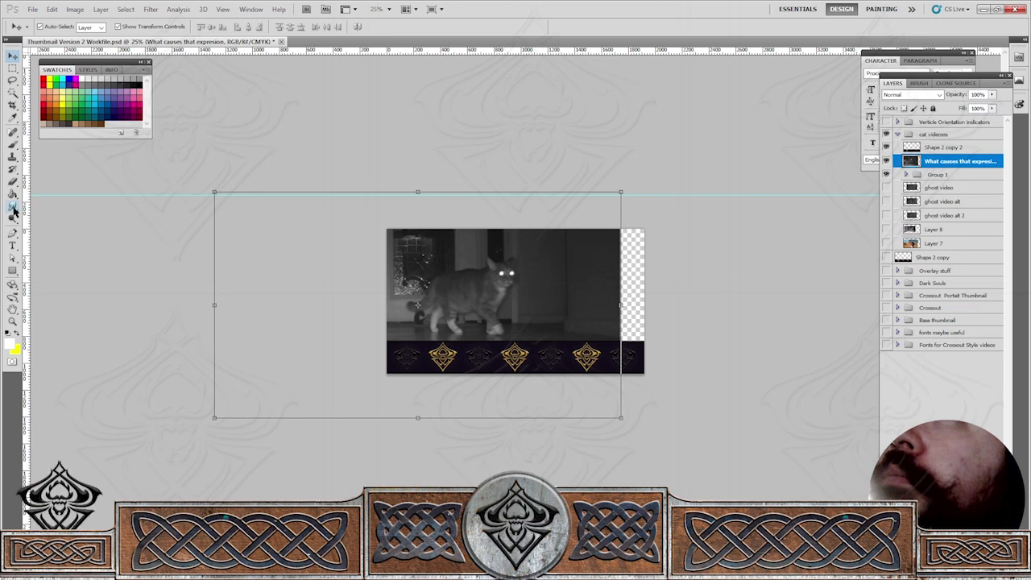
{"action": "left_click", "coordinate": [18, 195]}
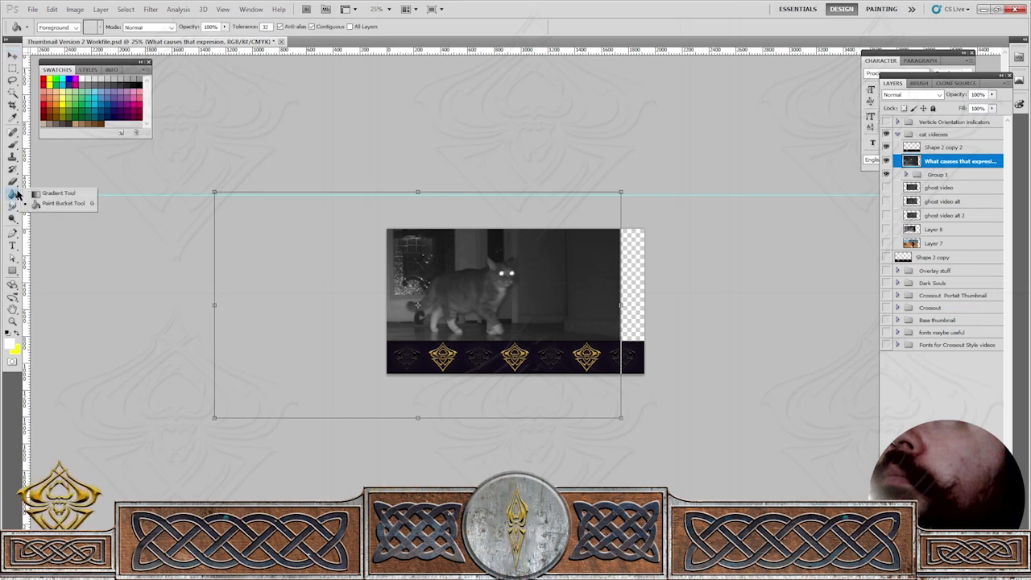
{"action": "left_click", "coordinate": [11, 159]}
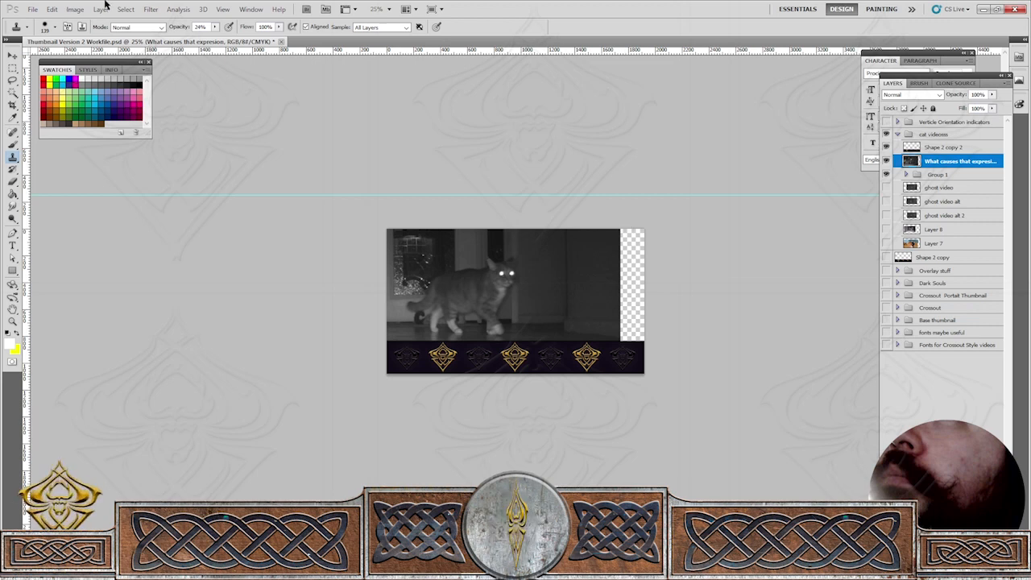
{"action": "left_click", "coordinate": [54, 27]}
{"action": "left_click_drag", "start_coordinate": [89, 58], "coordinate": [100, 57]}
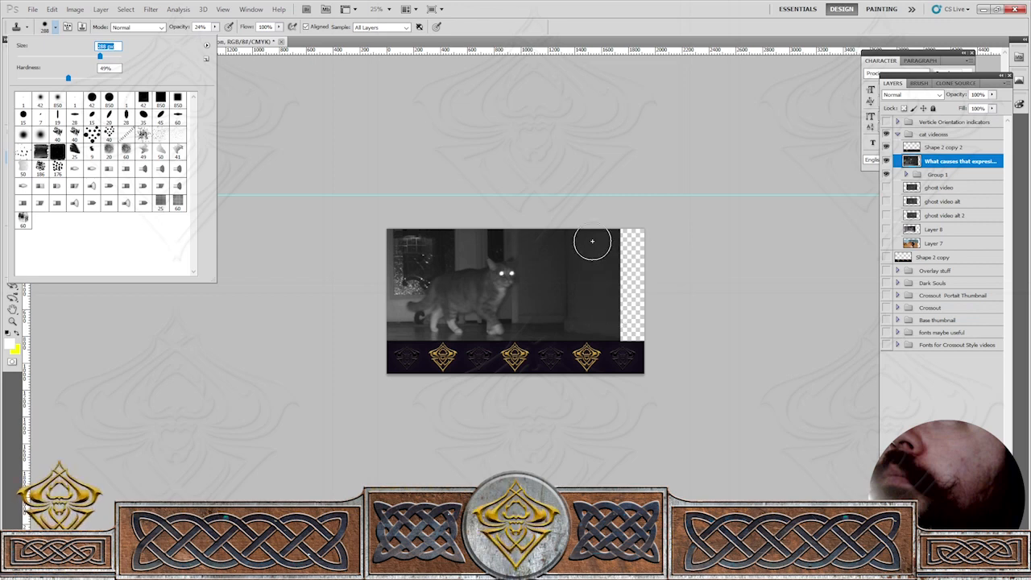
{"action": "left_click", "coordinate": [592, 240], "text": "alt"}
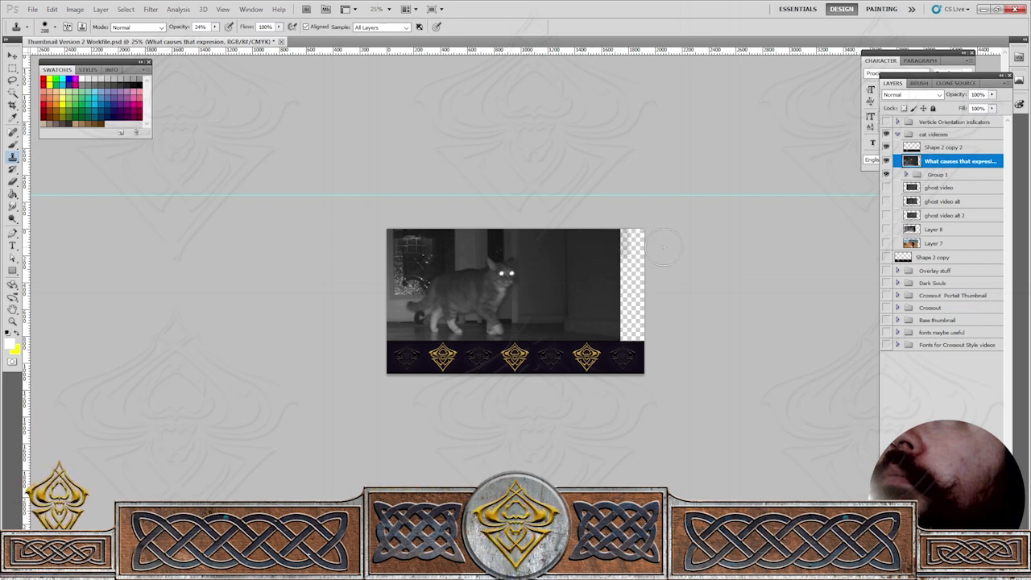
{"action": "left_click_drag", "start_coordinate": [215, 26], "coordinate": [294, 40]}
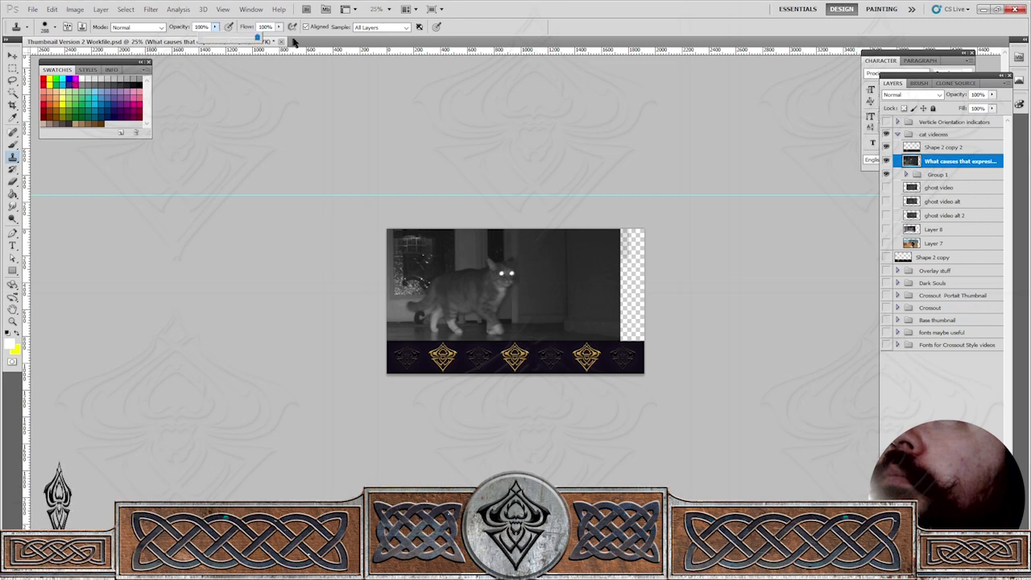
Clone the dark wall beside the cat over the empty strip along the image's right edge, including the gap at its upper corner.
{"action": "left_click", "coordinate": [594, 246], "text": "alt"}
{"action": "mouse_move", "coordinate": [594, 246]}
{"action": "left_mouse_down"}
{"action": "mouse_move", "coordinate": [665, 249]}
{"action": "mouse_move", "coordinate": [600, 247]}
{"action": "mouse_move", "coordinate": [660, 250]}
{"action": "mouse_move", "coordinate": [619, 248]}
{"action": "mouse_move", "coordinate": [653, 228]}
{"action": "mouse_move", "coordinate": [619, 245]}
{"action": "mouse_move", "coordinate": [648, 212]}
{"action": "left_mouse_up"}
{"action": "mouse_move", "coordinate": [624, 237]}
{"action": "left_mouse_down"}
{"action": "mouse_move", "coordinate": [653, 271]}
{"action": "mouse_move", "coordinate": [629, 252]}
{"action": "mouse_move", "coordinate": [629, 268]}
{"action": "mouse_move", "coordinate": [630, 245]}
{"action": "mouse_move", "coordinate": [633, 275]}
{"action": "mouse_move", "coordinate": [639, 266]}
{"action": "mouse_move", "coordinate": [654, 284]}
{"action": "mouse_move", "coordinate": [644, 260]}
{"action": "mouse_move", "coordinate": [646, 305]}
{"action": "mouse_move", "coordinate": [614, 268]}
{"action": "mouse_move", "coordinate": [623, 298]}
{"action": "mouse_move", "coordinate": [638, 297]}
{"action": "mouse_move", "coordinate": [628, 272]}
{"action": "mouse_move", "coordinate": [642, 302]}
{"action": "mouse_move", "coordinate": [637, 263]}
{"action": "left_mouse_up"}
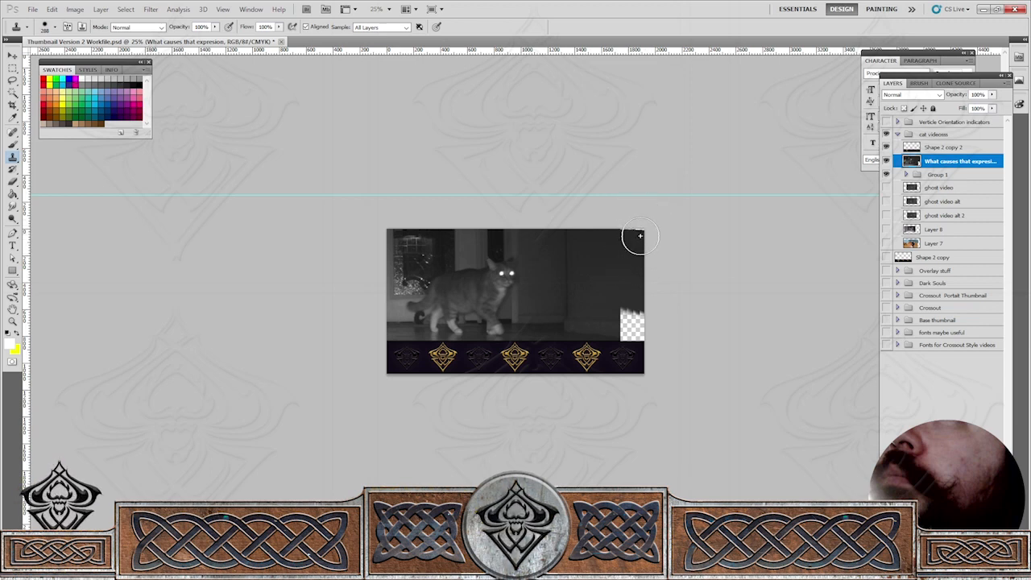
{"action": "mouse_move", "coordinate": [632, 299]}
{"action": "left_mouse_down"}
{"action": "mouse_move", "coordinate": [648, 326]}
{"action": "mouse_move", "coordinate": [616, 330]}
{"action": "mouse_move", "coordinate": [660, 344]}
{"action": "mouse_move", "coordinate": [632, 331]}
{"action": "left_mouse_up"}
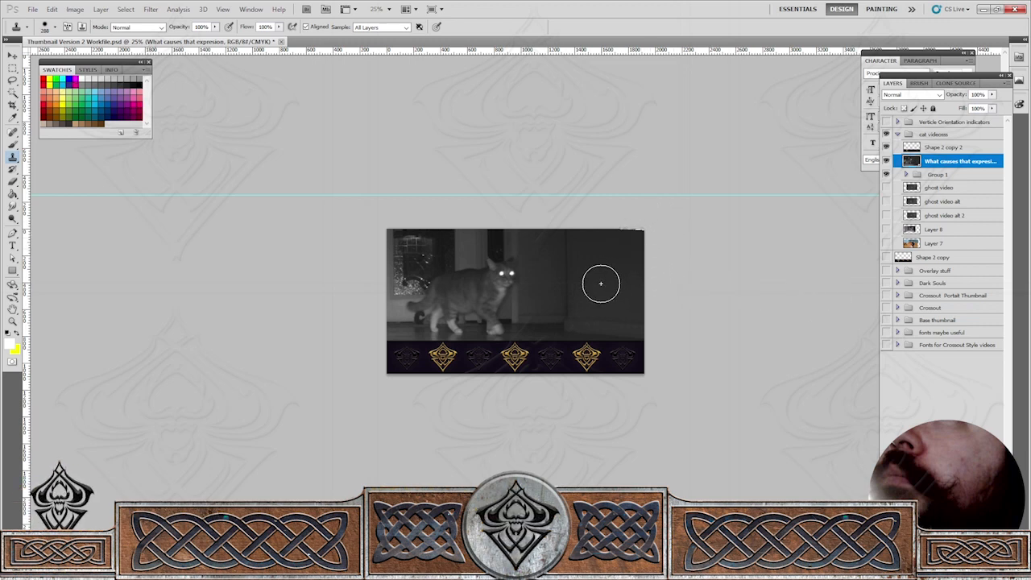
{"action": "left_click", "coordinate": [624, 264], "text": "alt"}
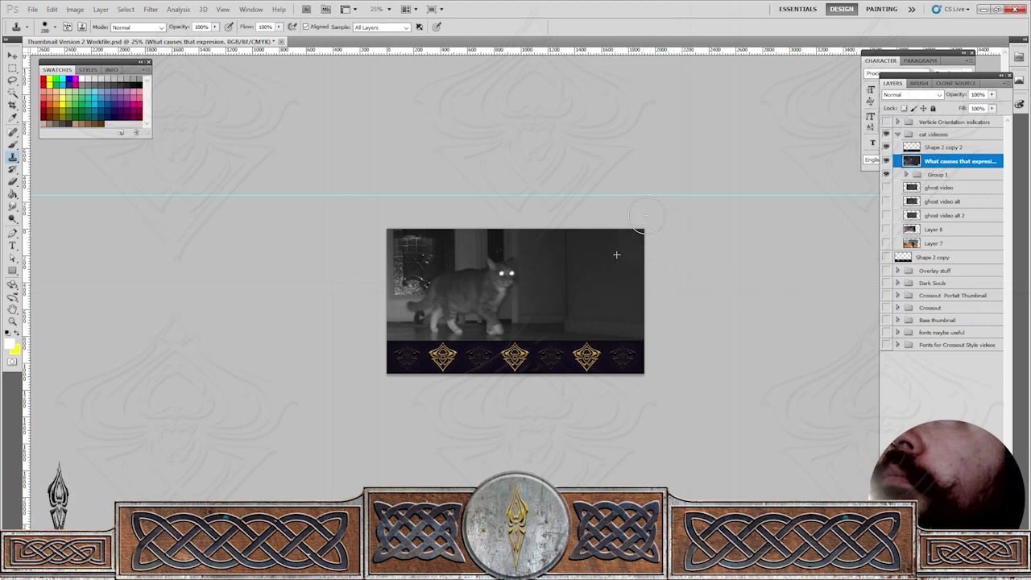
{"action": "left_click_drag", "start_coordinate": [638, 230], "coordinate": [628, 226]}
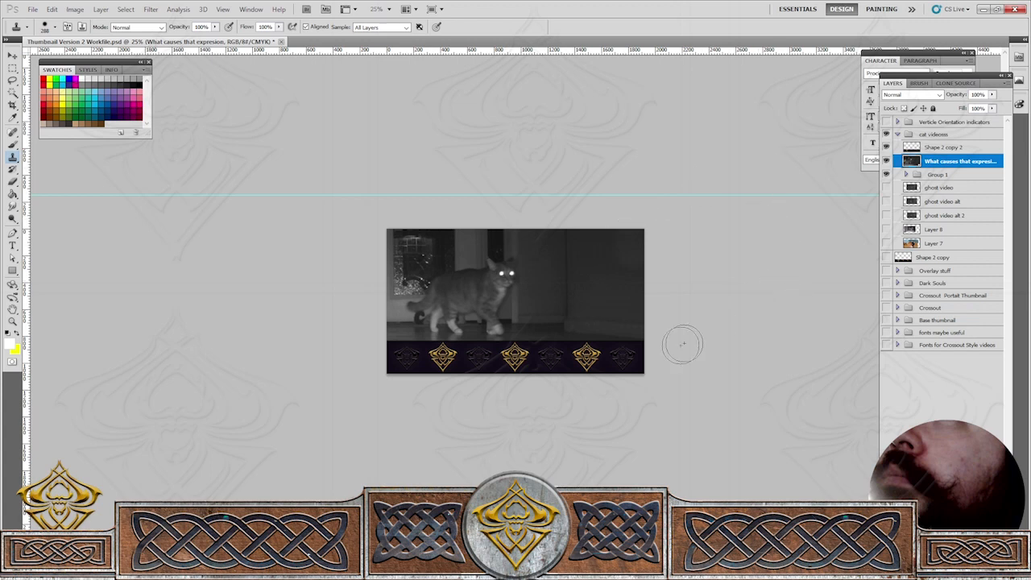
{"action": "left_click", "coordinate": [13, 323]}
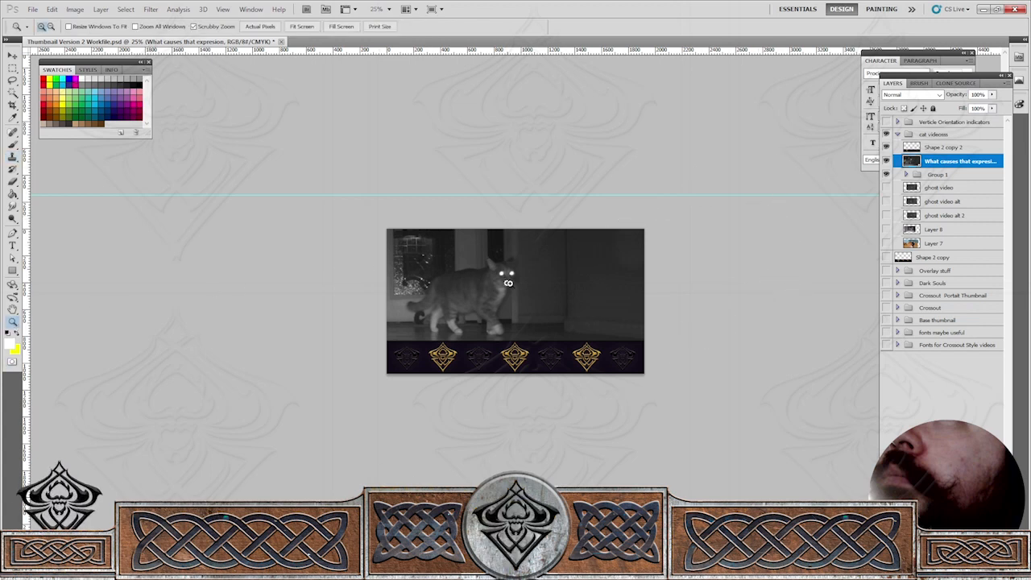
Try shifting "What causes that expresion" toward the right within the canvas, and undo the move.
{"action": "left_click", "coordinate": [519, 286]}
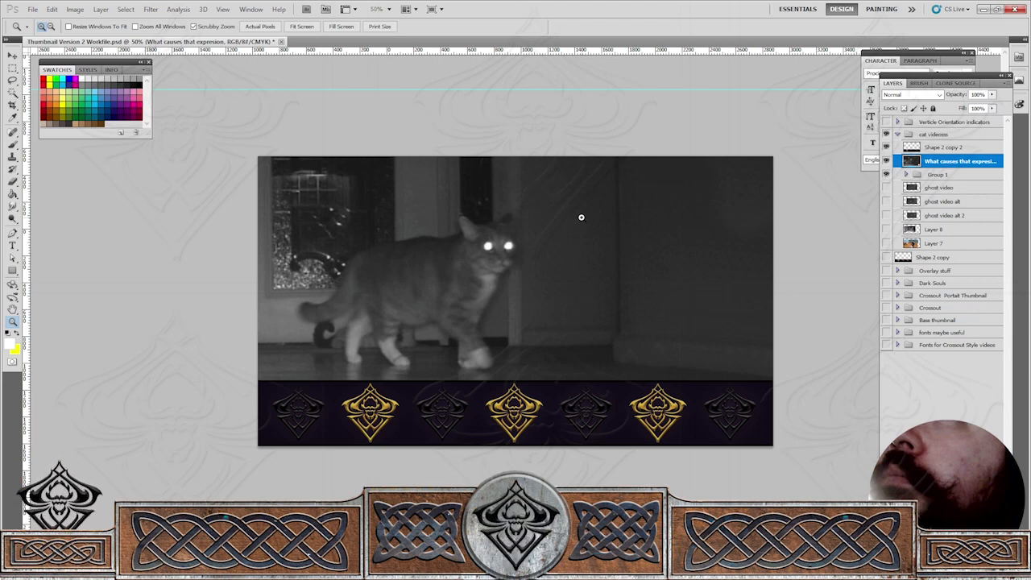
{"action": "left_click", "coordinate": [12, 55]}
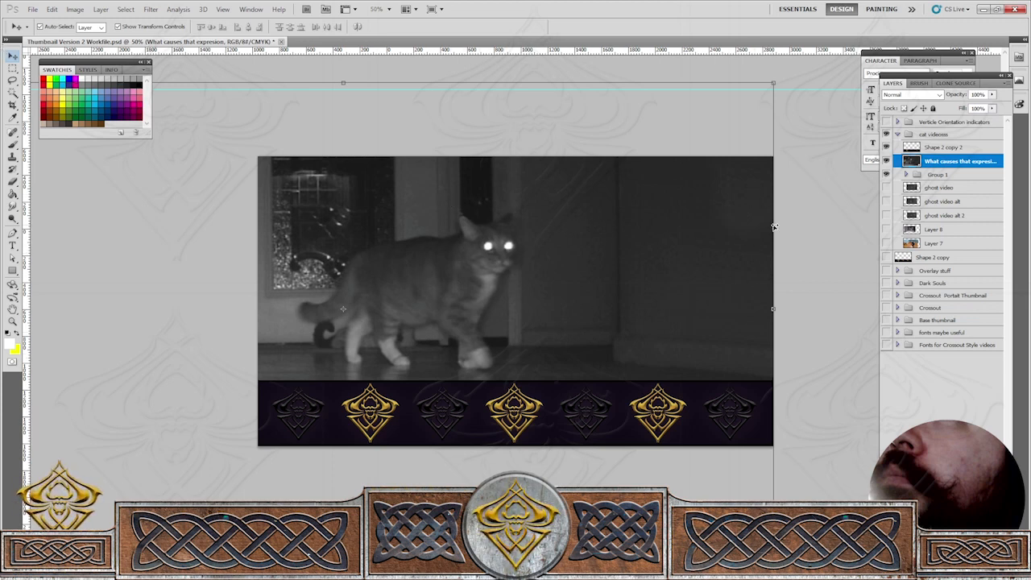
{"action": "mouse_move", "coordinate": [494, 264]}
{"action": "left_mouse_down"}
{"action": "mouse_move", "coordinate": [718, 271]}
{"action": "mouse_move", "coordinate": [726, 262]}
{"action": "mouse_move", "coordinate": [439, 250]}
{"action": "mouse_move", "coordinate": [286, 276]}
{"action": "mouse_move", "coordinate": [509, 269]}
{"action": "left_mouse_up"}
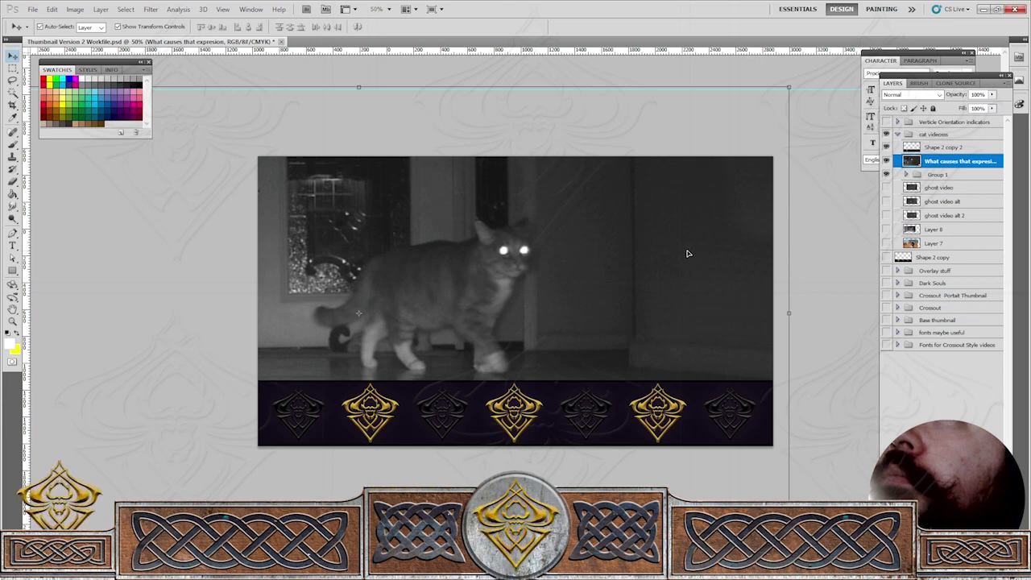
{"action": "left_click_drag", "start_coordinate": [443, 282], "coordinate": [670, 277]}
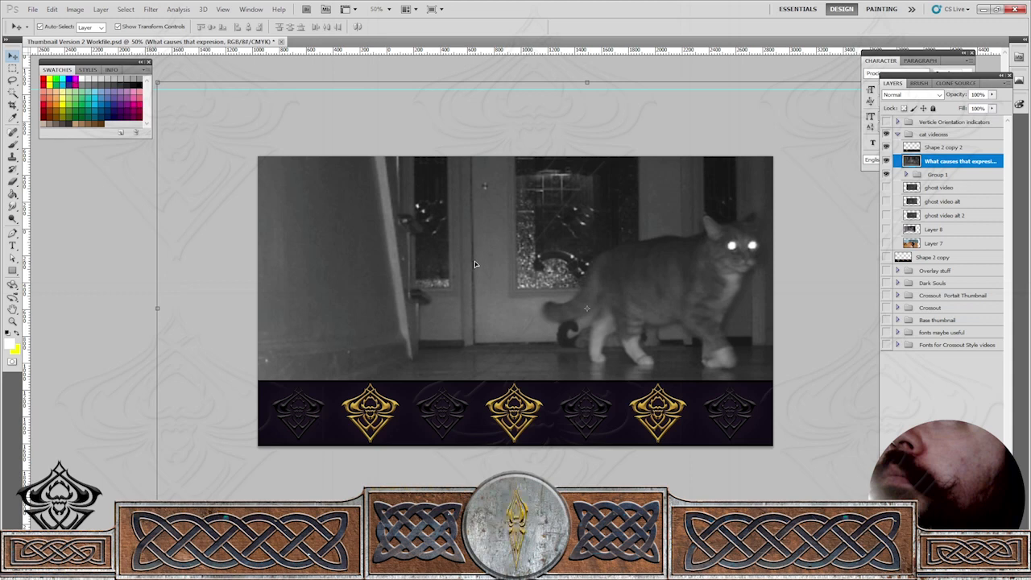
{"action": "key", "text": "ctrl+z"}
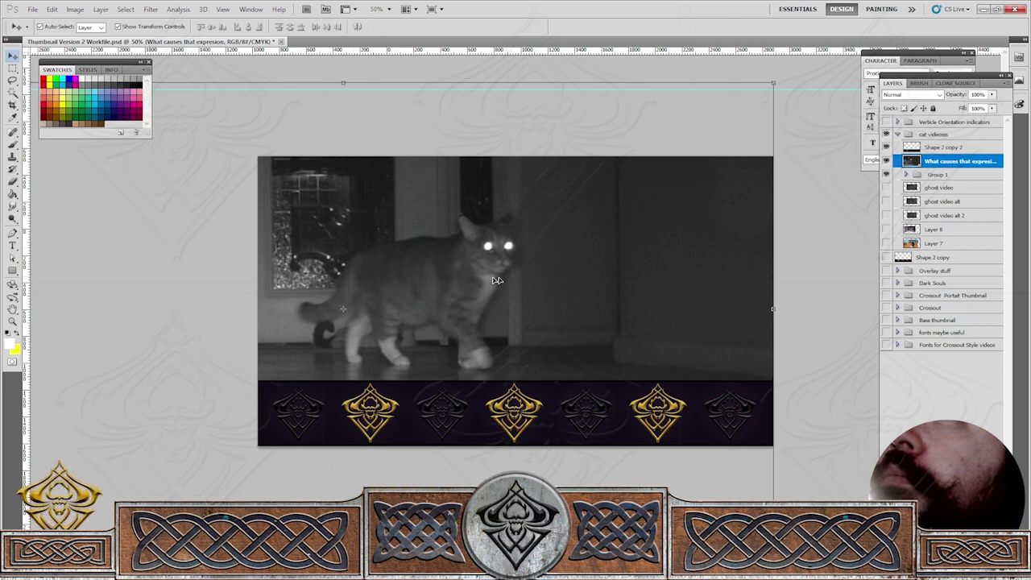
{"action": "left_click", "coordinate": [846, 320]}
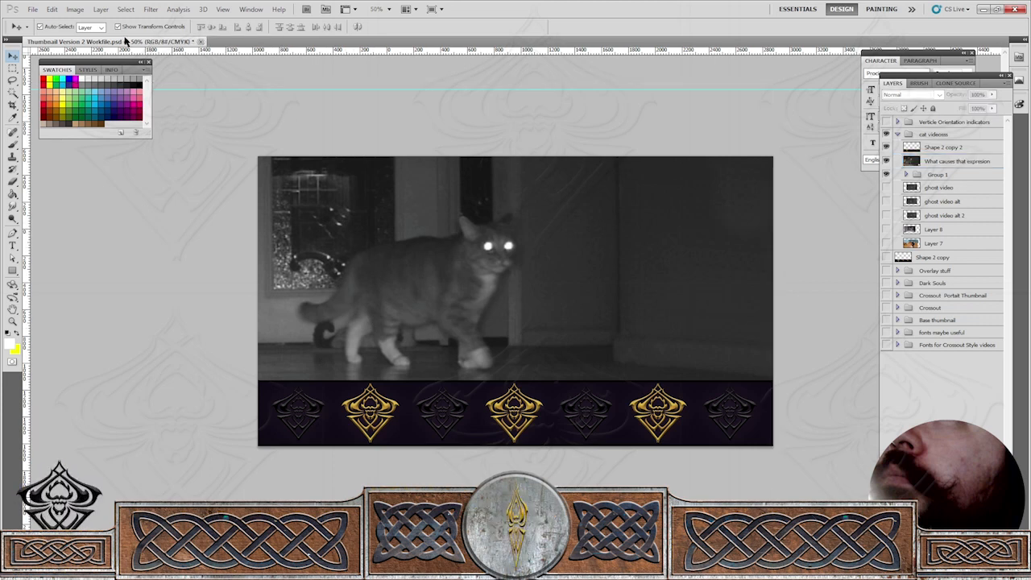
Save the layered thumbnail working file.
{"action": "left_click", "coordinate": [32, 10]}
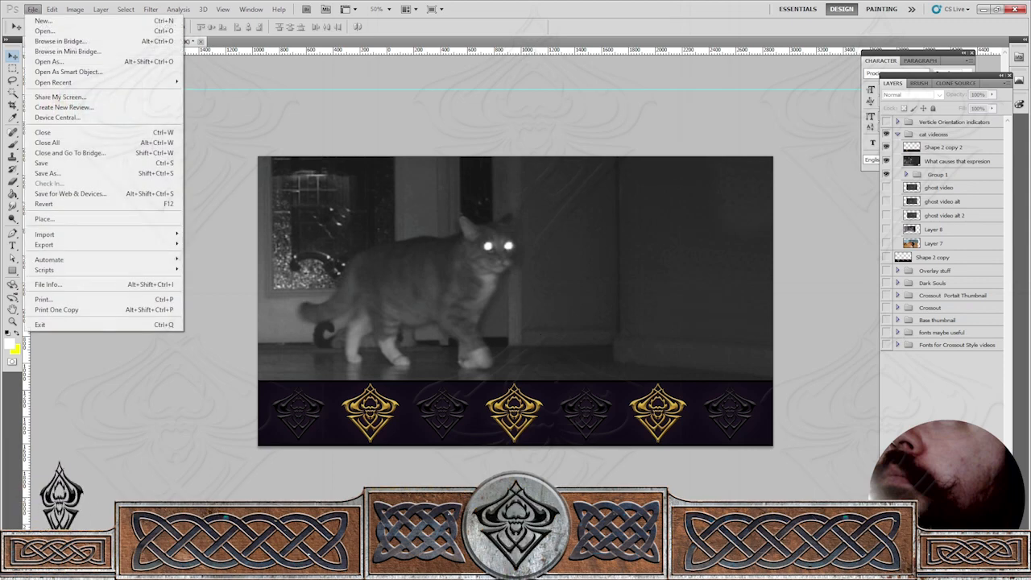
{"action": "left_click", "coordinate": [486, 351]}
{"action": "left_click", "coordinate": [488, 353]}
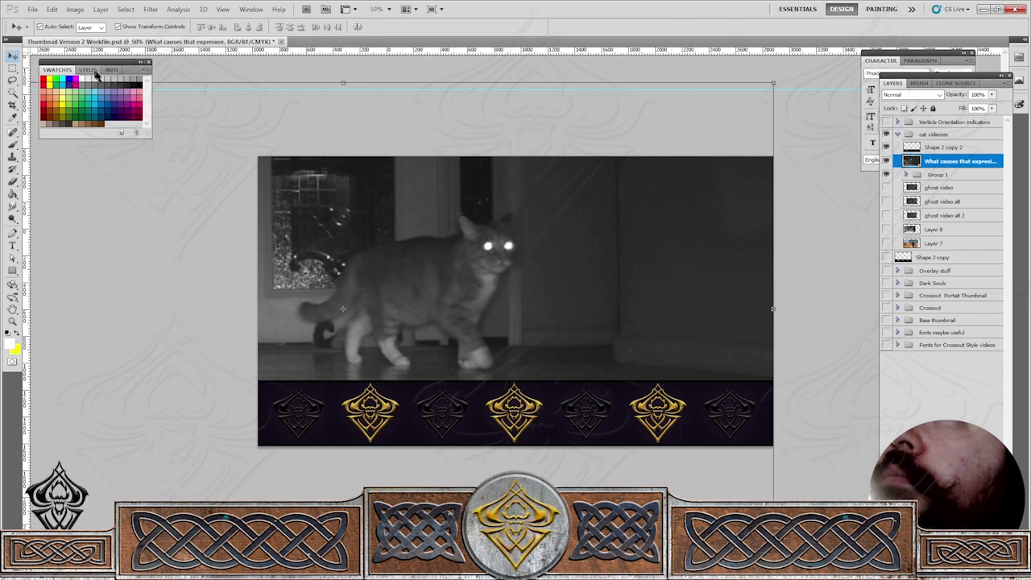
{"action": "left_click", "coordinate": [33, 9]}
{"action": "mouse_move", "coordinate": [51, 8]}
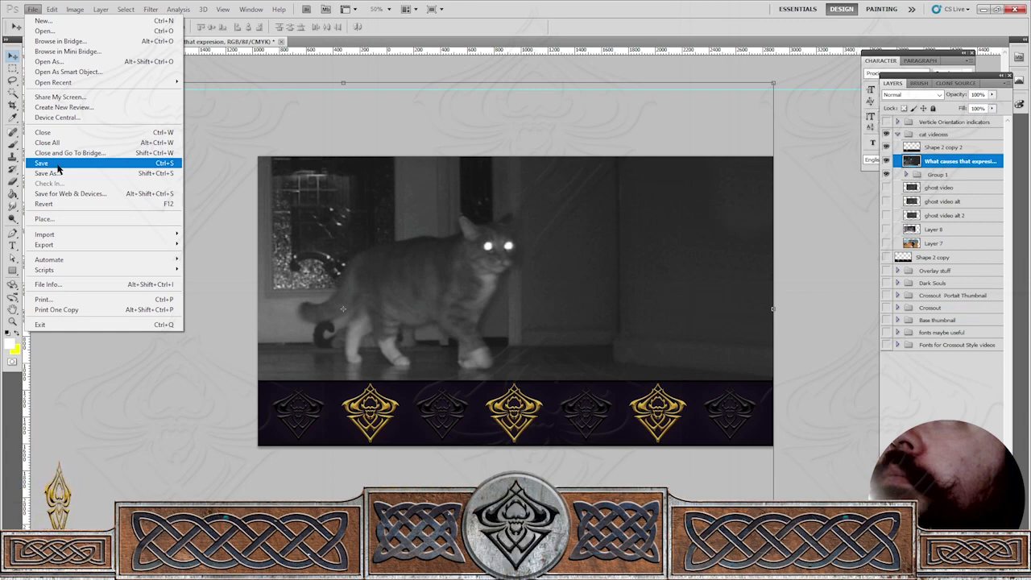
{"action": "left_click", "coordinate": [58, 164]}
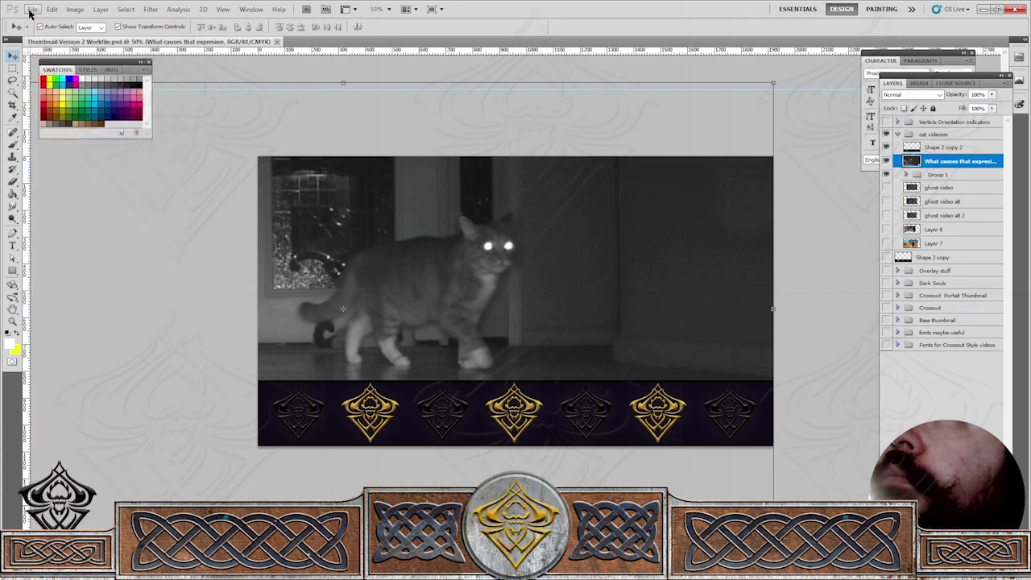
Start saving a copy in JPEG format and open the "Video Thumbnails" folder as its destination.
{"action": "left_click", "coordinate": [29, 9]}
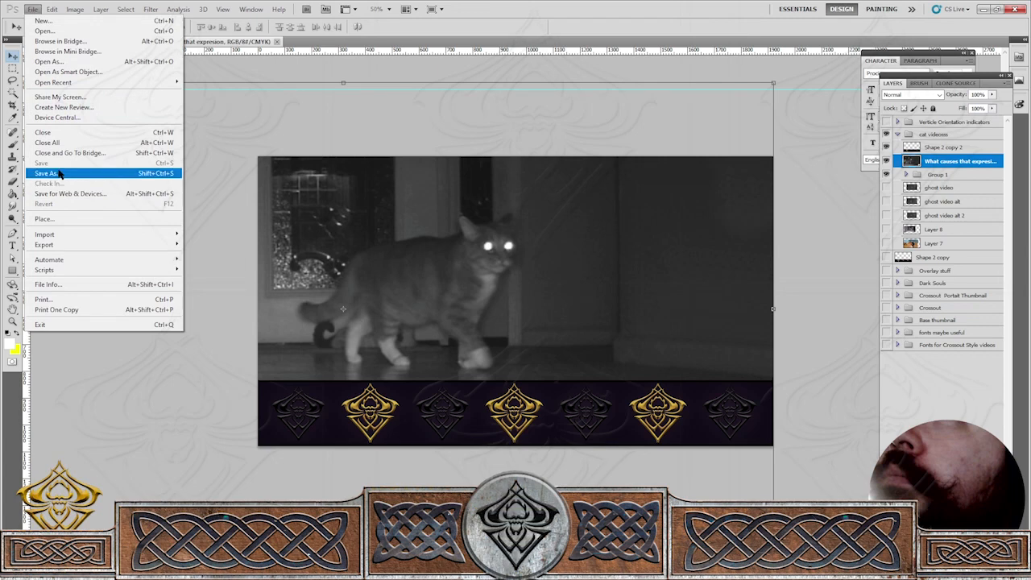
{"action": "left_click", "coordinate": [56, 173]}
{"action": "left_click", "coordinate": [294, 257]}
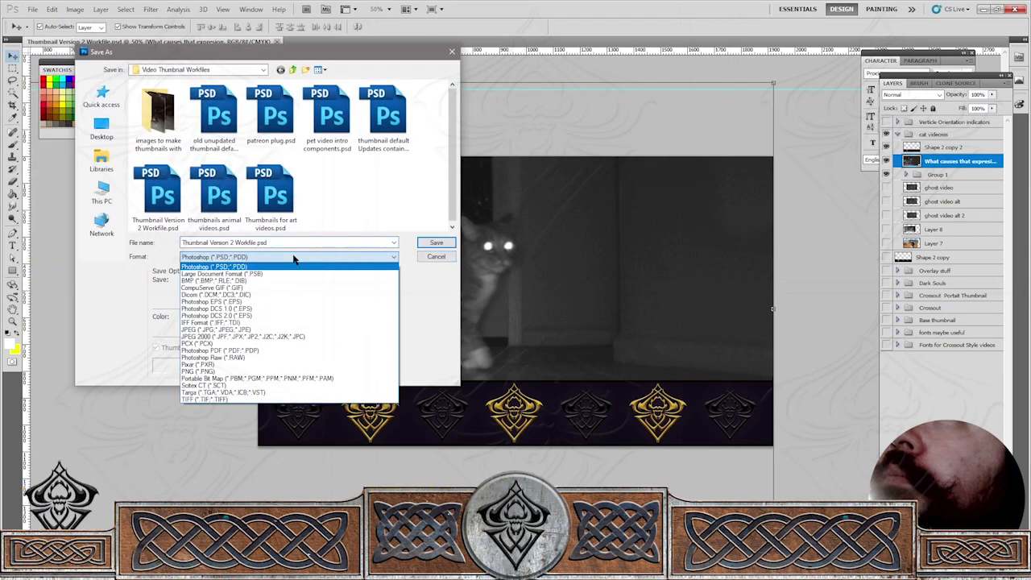
{"action": "left_click", "coordinate": [262, 329]}
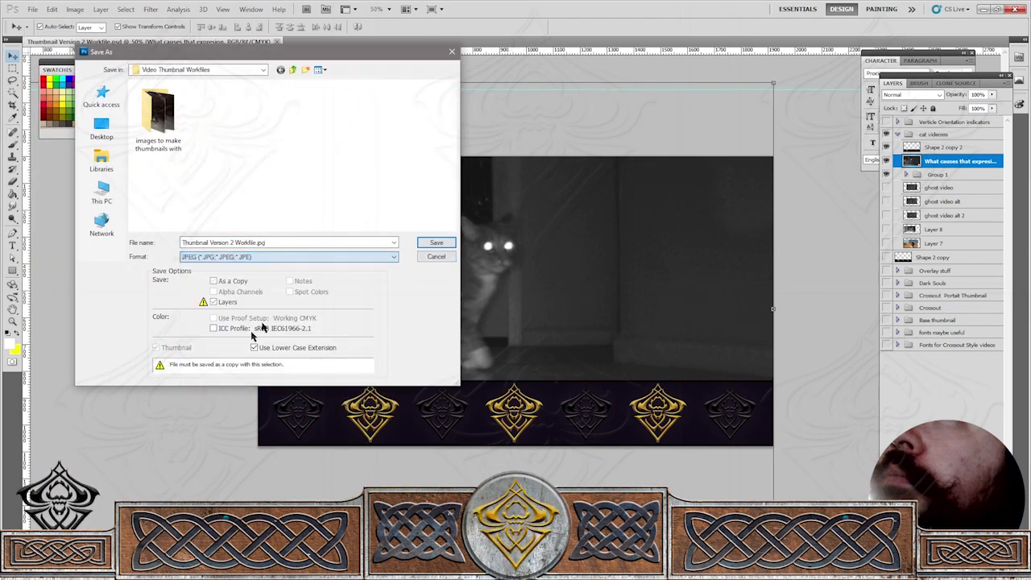
{"action": "left_click", "coordinate": [292, 70]}
{"action": "double_click", "coordinate": [166, 200]}
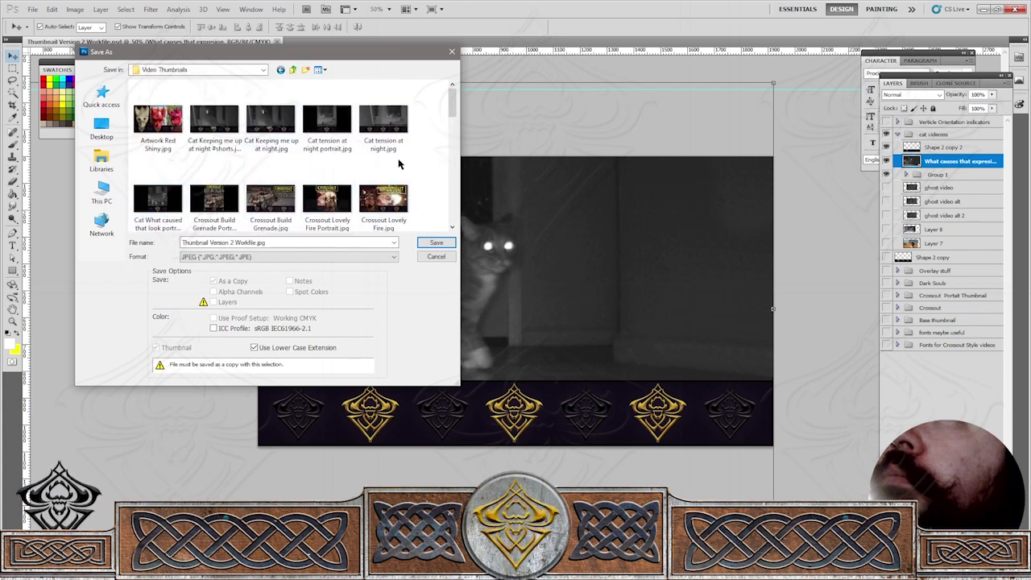
Name the JPEG "Cat What caused that look", based on the portrait file's name, and save it at quality 12 (Maximum), Baseline ("Standard").
{"action": "left_click", "coordinate": [158, 201]}
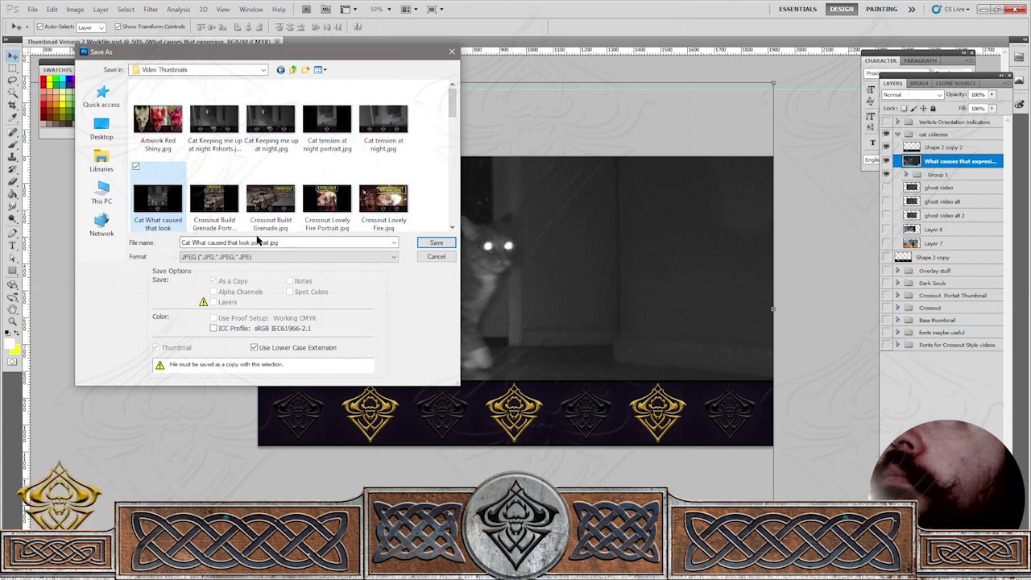
{"action": "left_click", "coordinate": [257, 241]}
{"action": "left_click", "coordinate": [258, 243]}
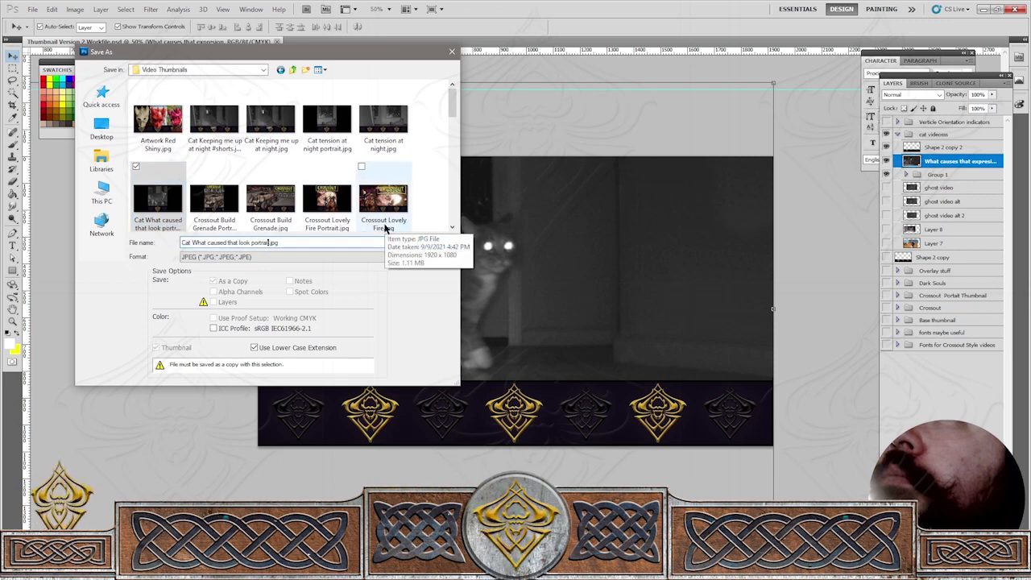
{"action": "key", "text": "BackSpace"}
{"action": "key", "text": "BackSpace"}
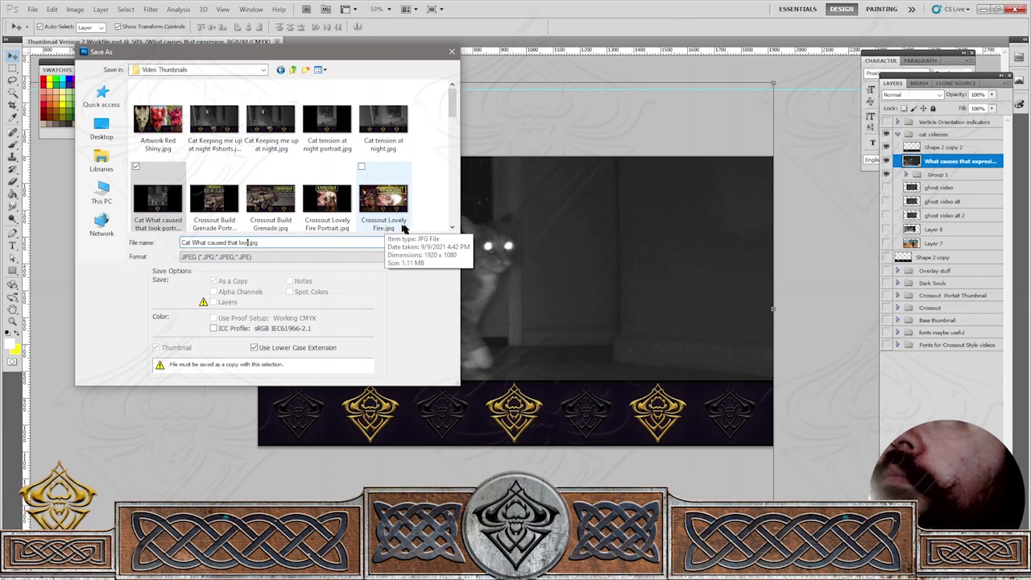
{"action": "left_click", "coordinate": [431, 242]}
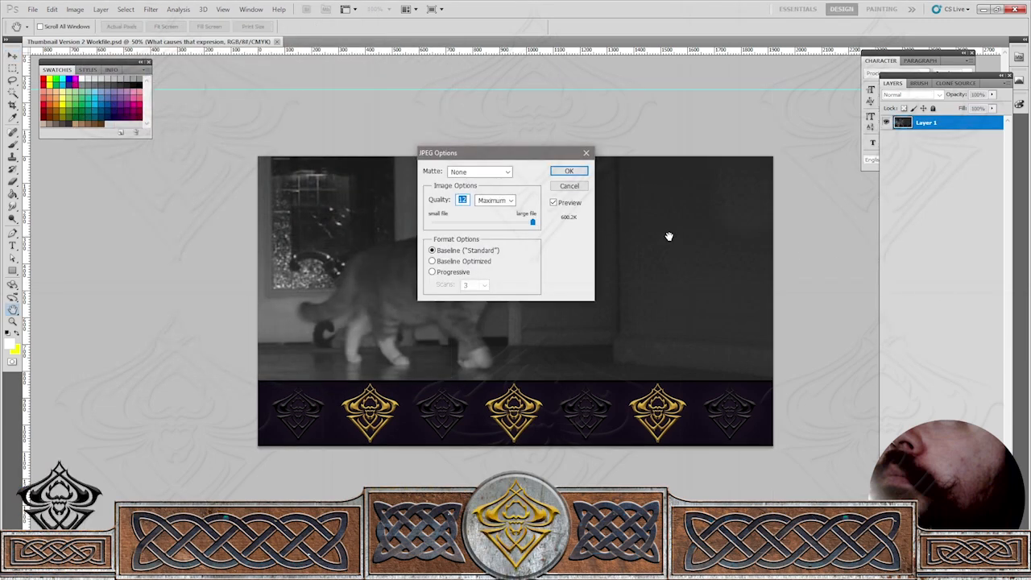
{"action": "left_click", "coordinate": [568, 173]}
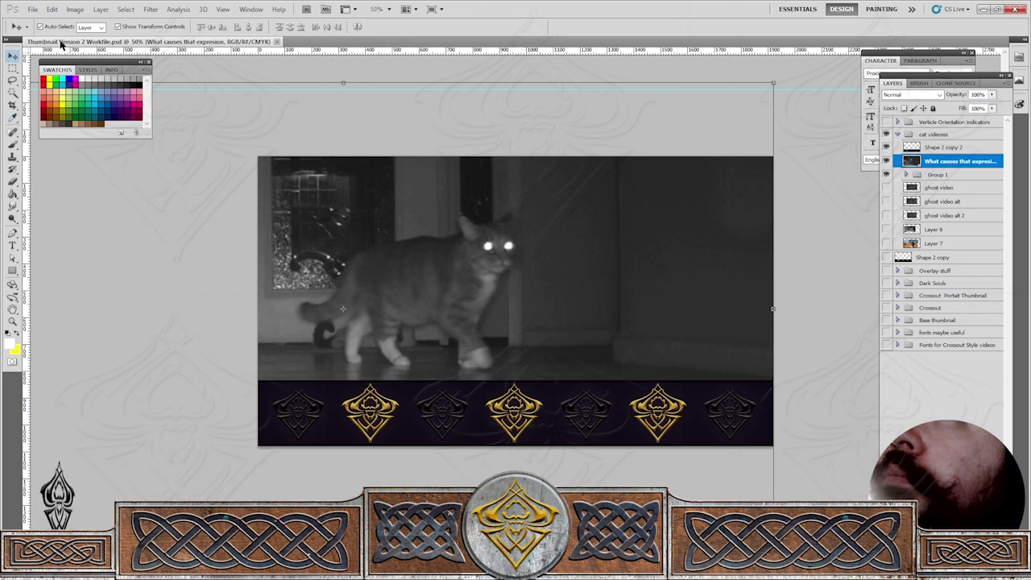
Move the "What causes that expresion" layer into "Group 1", hide that group, and select the "ghost video" layer.
{"action": "left_click", "coordinate": [32, 9]}
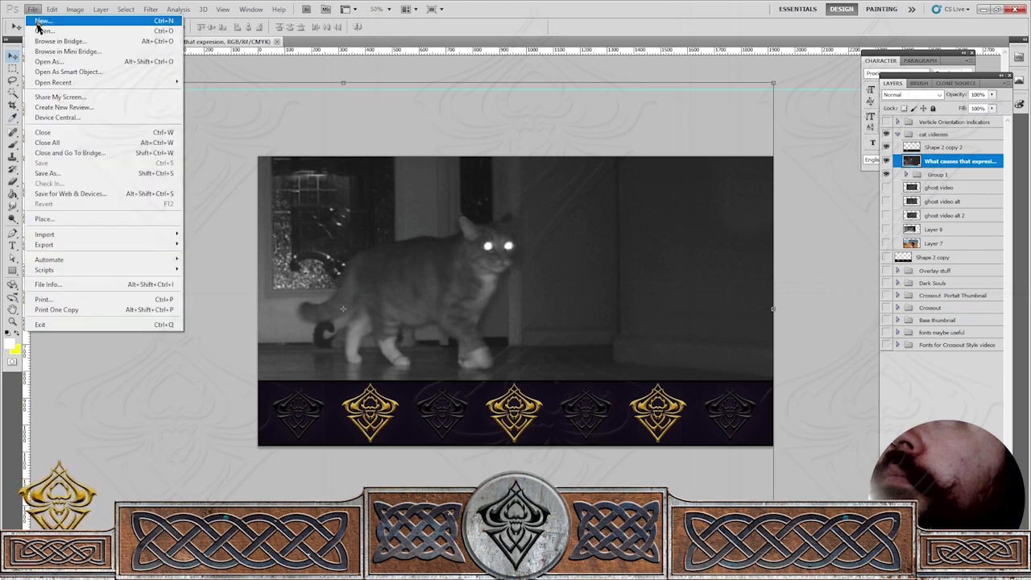
{"action": "left_click", "coordinate": [190, 427]}
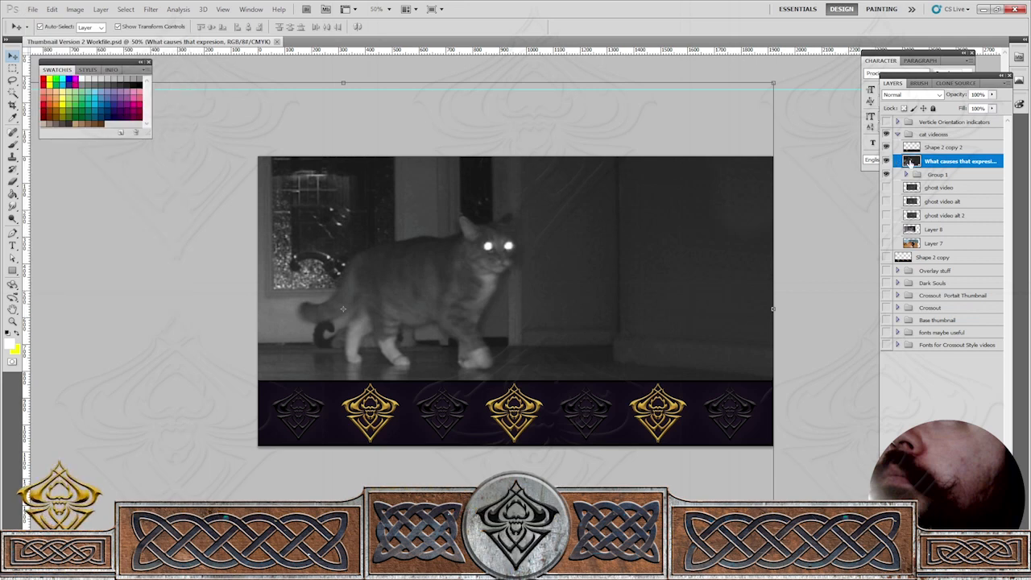
{"action": "left_click_drag", "start_coordinate": [905, 162], "coordinate": [920, 173]}
{"action": "key", "text": "ctrl+g"}
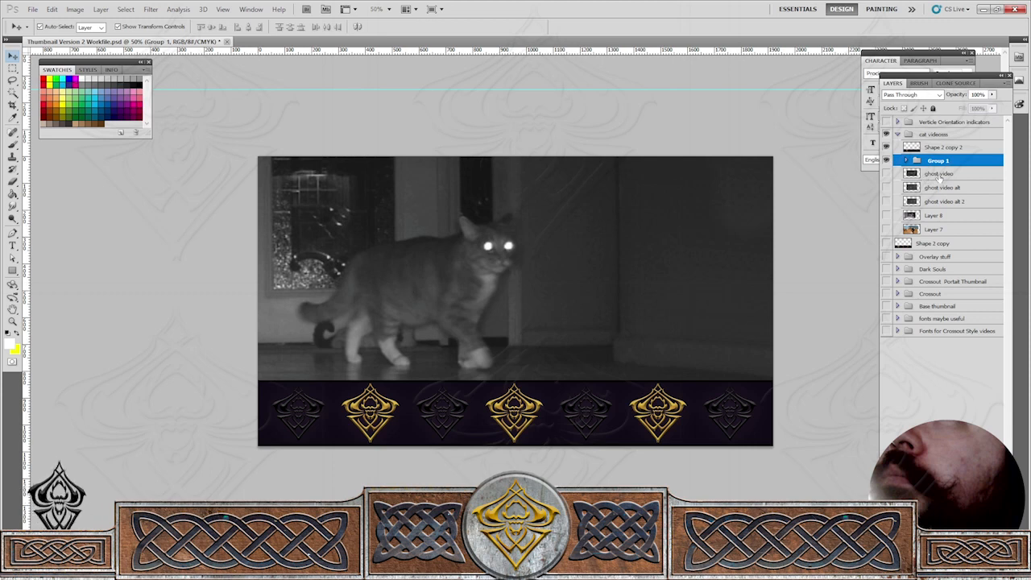
{"action": "left_click", "coordinate": [939, 176]}
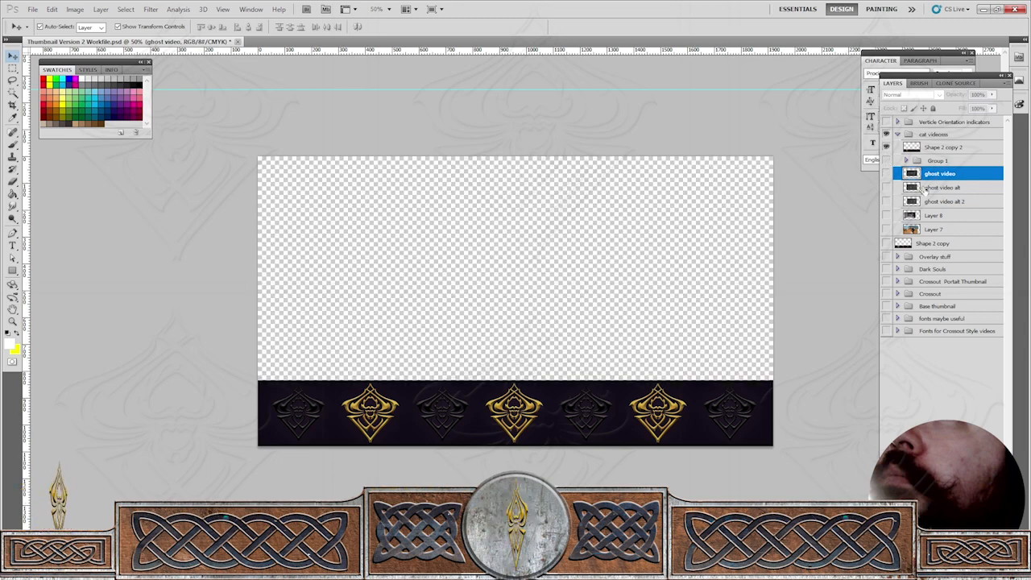
Preview "ghost video", "ghost video alt" and "ghost video alt 2", and shift "ghost video alt 2" slightly left.
{"action": "left_click", "coordinate": [887, 173]}
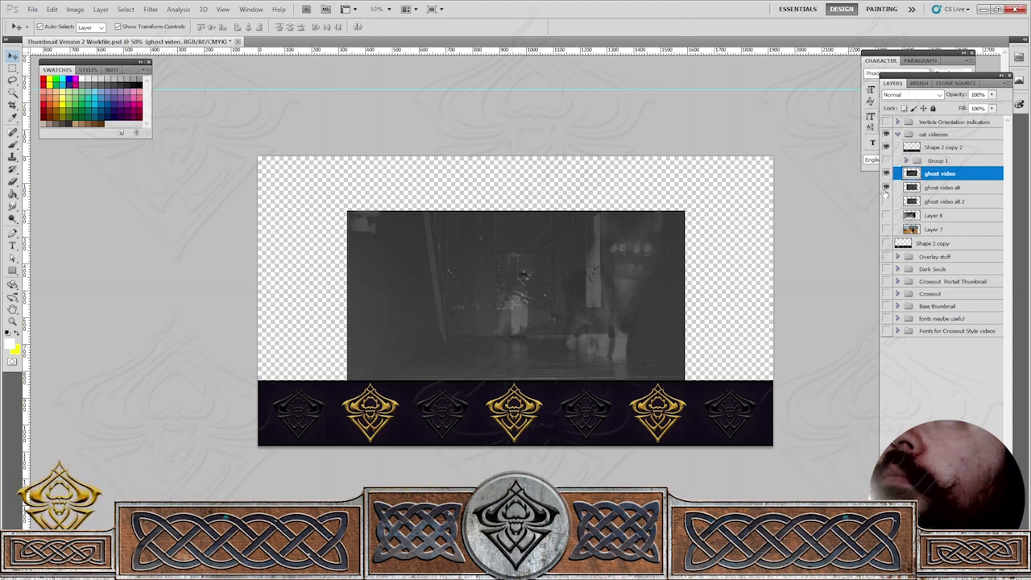
{"action": "left_click", "coordinate": [886, 188]}
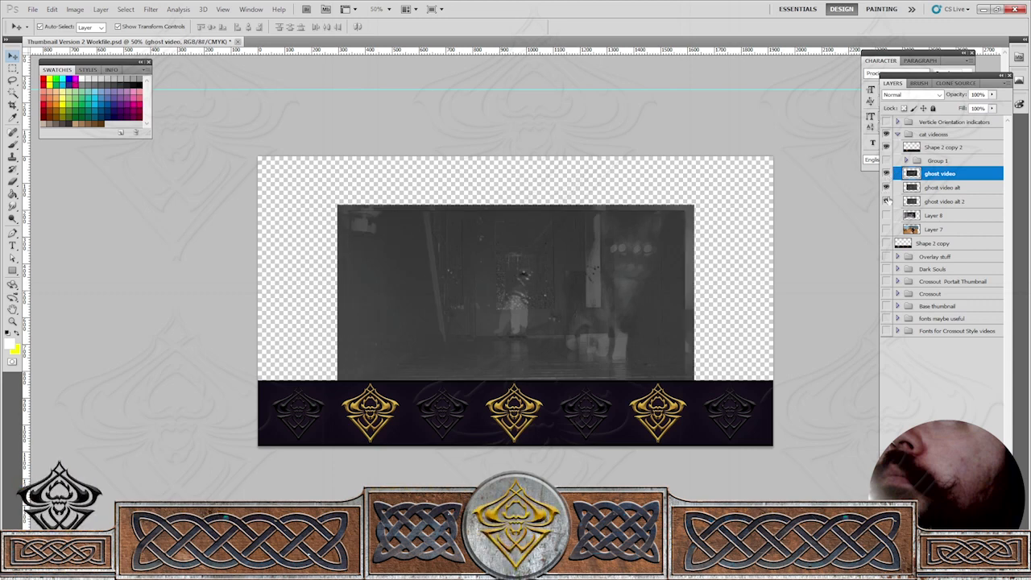
{"action": "left_click", "coordinate": [885, 174]}
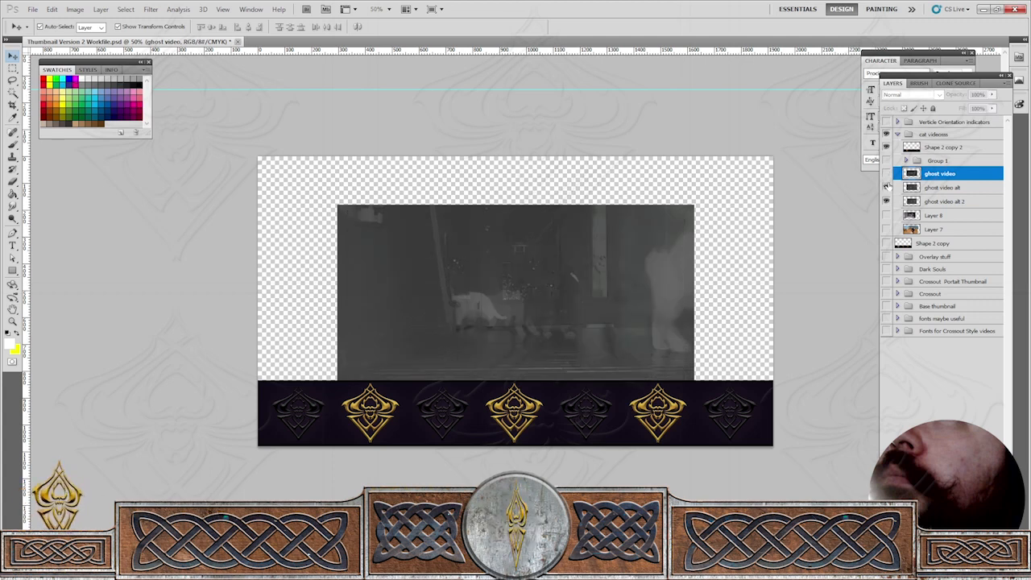
{"action": "left_click", "coordinate": [886, 187]}
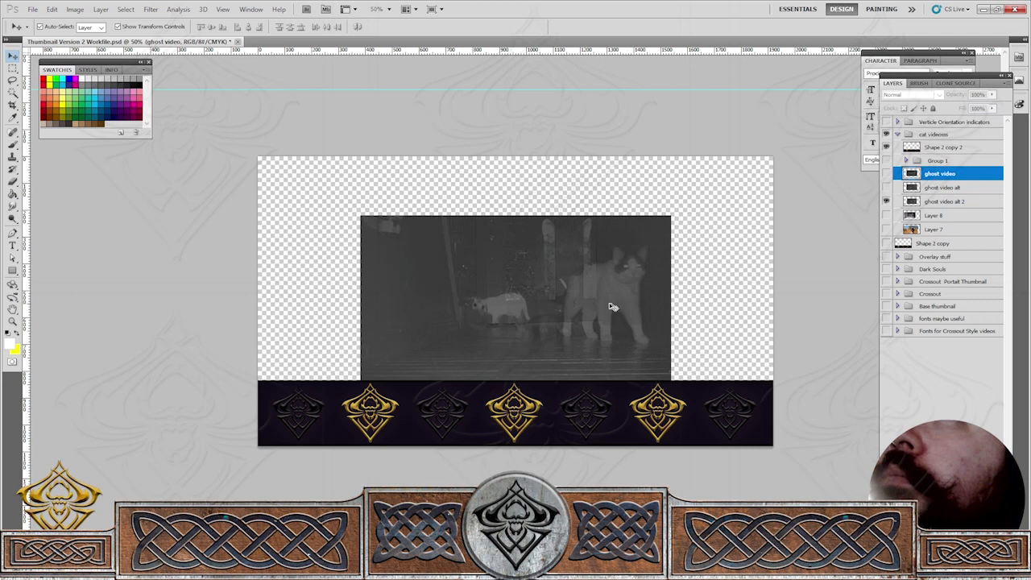
{"action": "left_click_drag", "start_coordinate": [611, 307], "coordinate": [583, 306]}
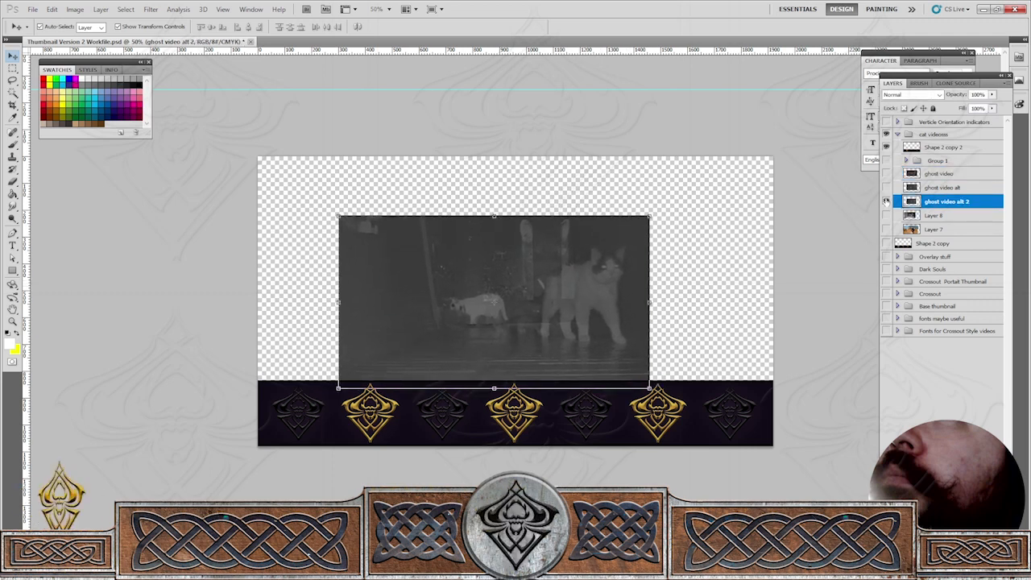
Hide "ghost video alt 2", and preview "Layer 8" and "ghost video alt" one after the other.
{"action": "left_click", "coordinate": [886, 201]}
{"action": "left_click", "coordinate": [887, 215]}
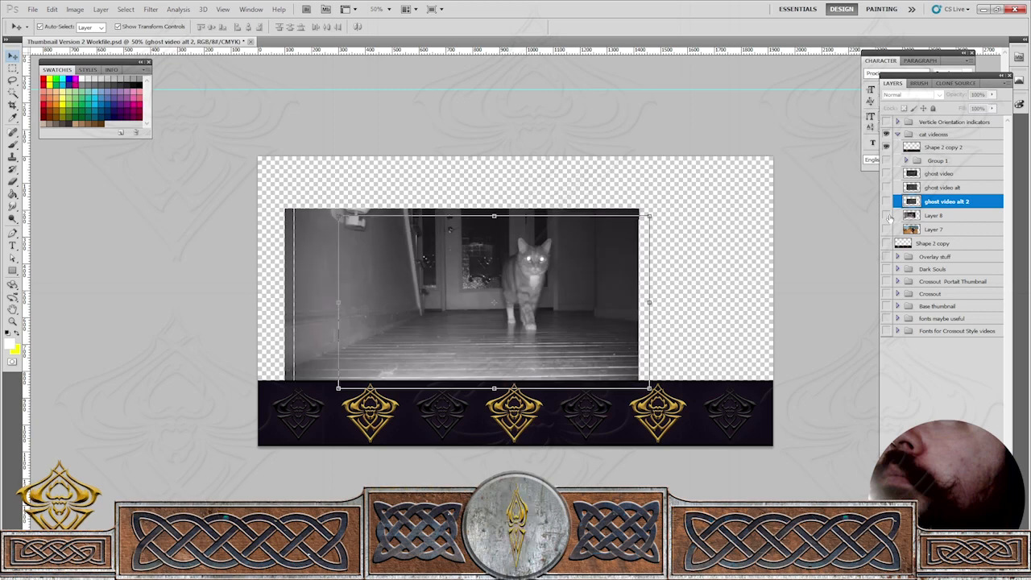
{"action": "left_click", "coordinate": [888, 216]}
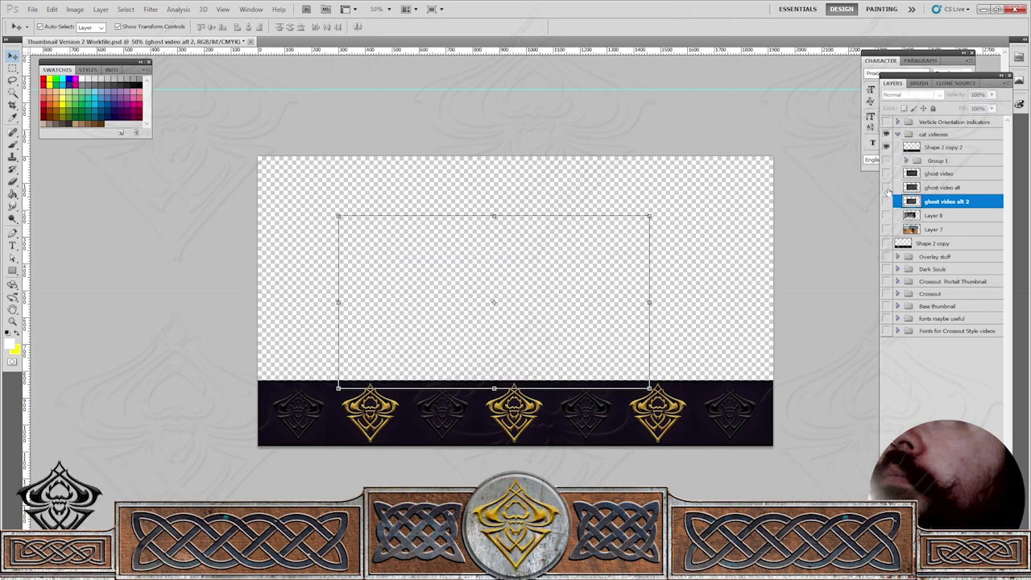
{"action": "left_click", "coordinate": [887, 188]}
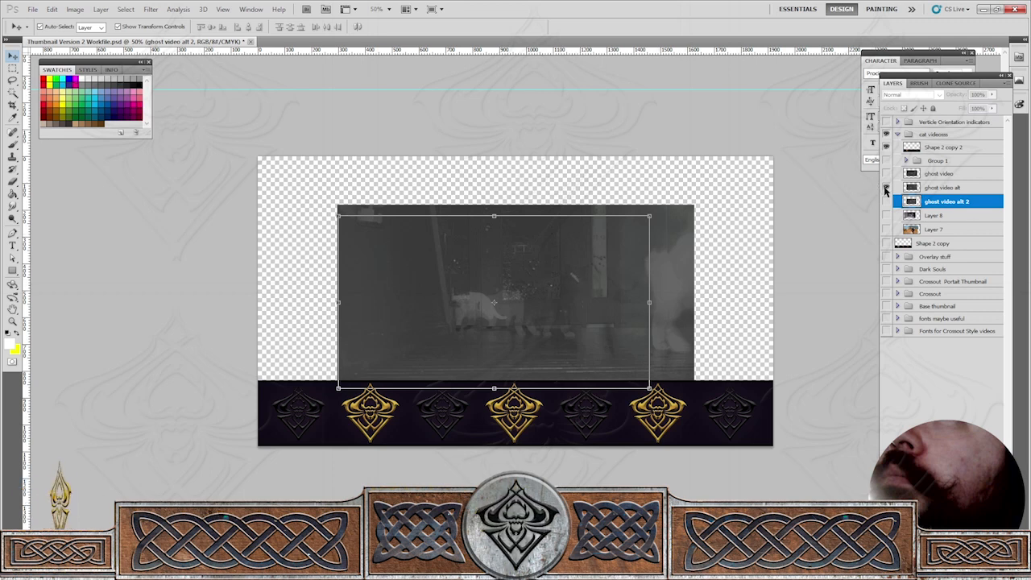
{"action": "left_click", "coordinate": [887, 188]}
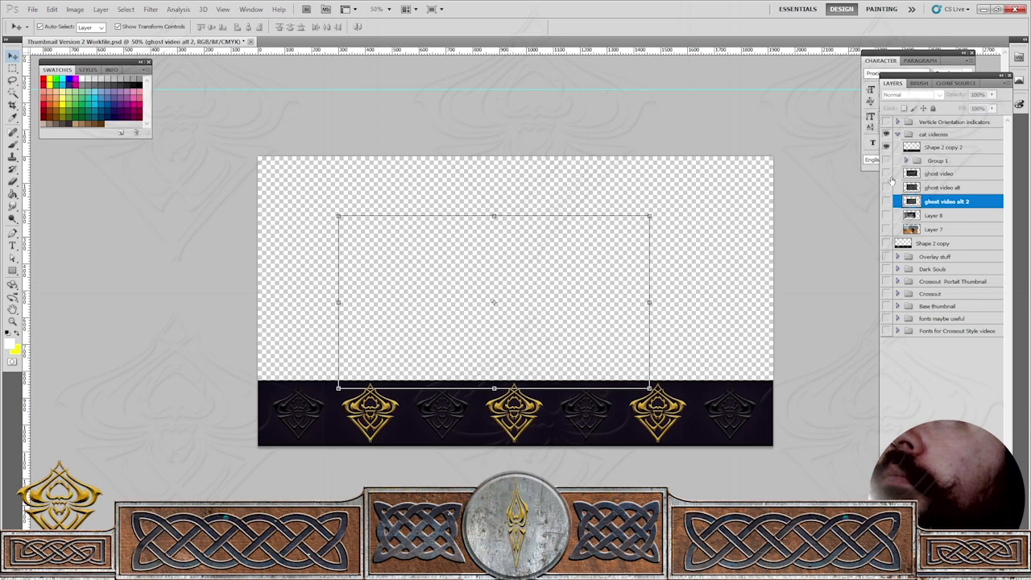
Show "ghost video", scale it to about 187% and position it to cover the whole area above the emblem band.
{"action": "left_click", "coordinate": [886, 174]}
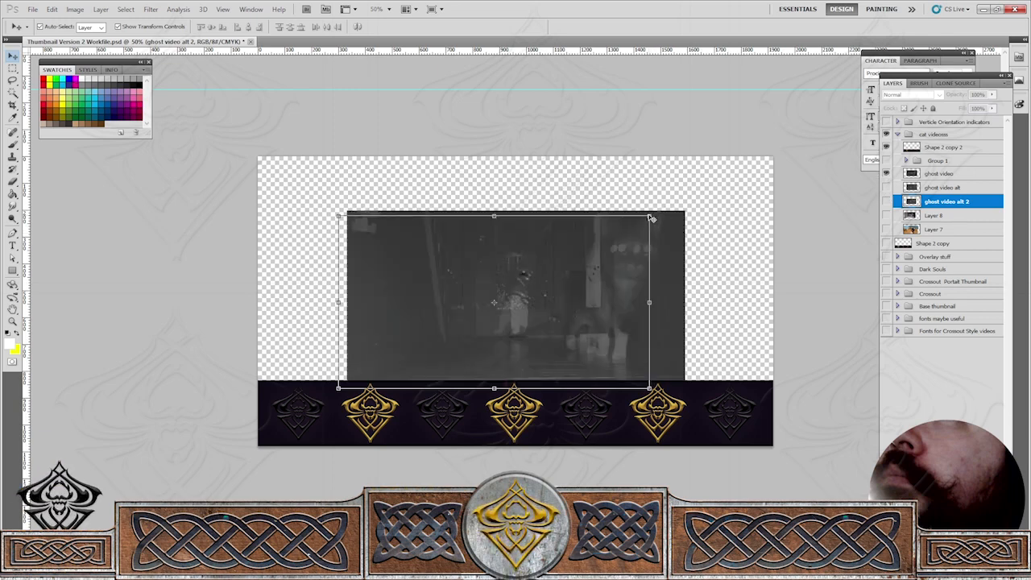
{"action": "left_click_drag", "start_coordinate": [594, 273], "coordinate": [414, 315]}
{"action": "key", "text": "ctrl+t"}
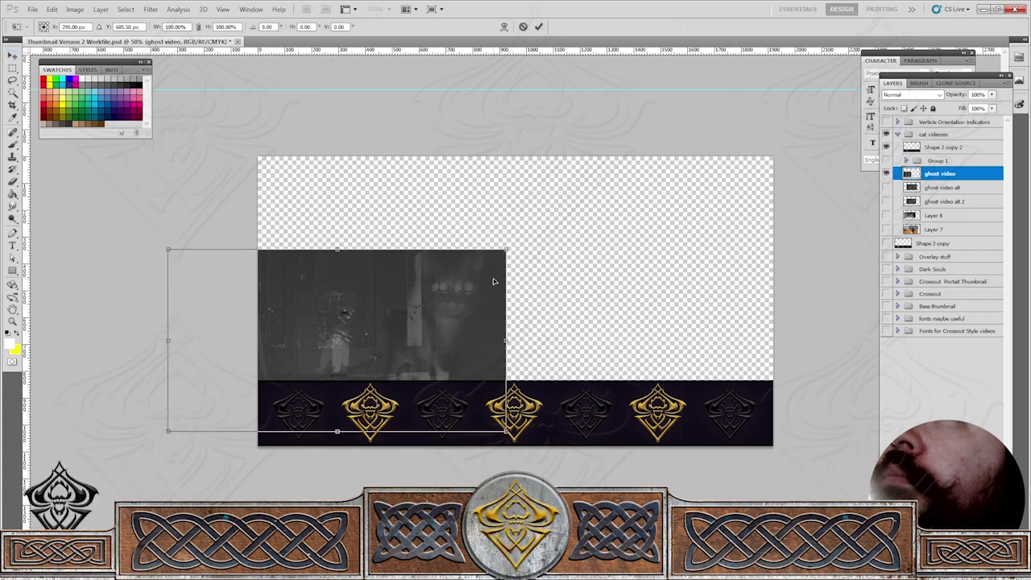
{"action": "left_click_drag", "start_coordinate": [507, 248], "coordinate": [803, 89]}
{"action": "left_click_drag", "start_coordinate": [717, 271], "coordinate": [699, 333]}
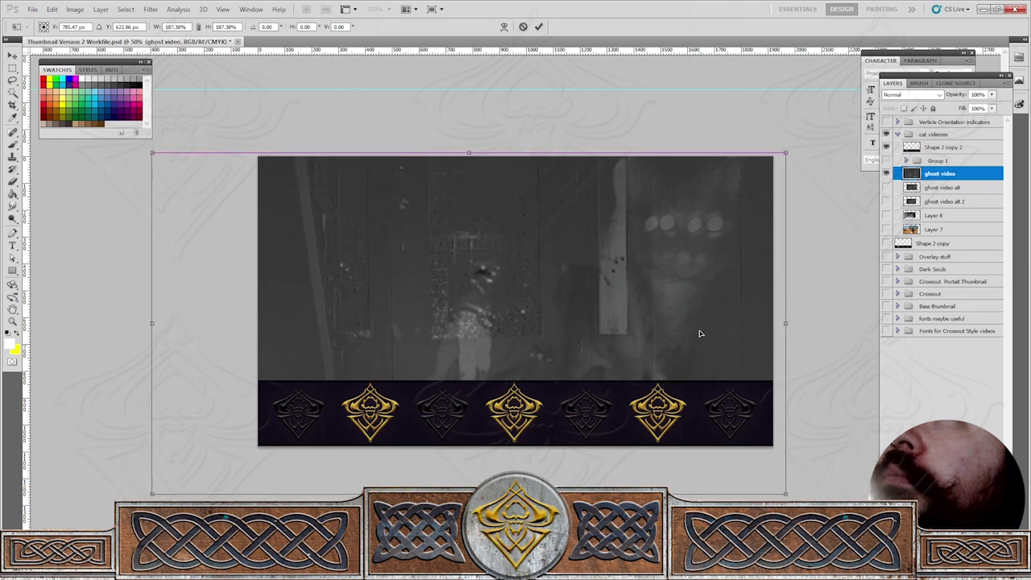
{"action": "key", "text": "Return"}
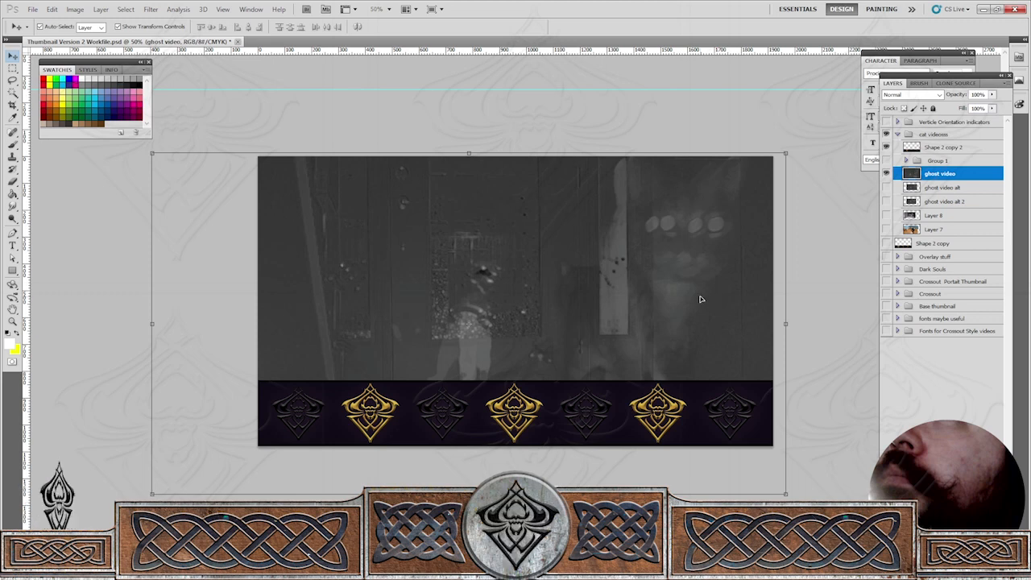
{"action": "left_click_drag", "start_coordinate": [700, 298], "coordinate": [720, 278]}
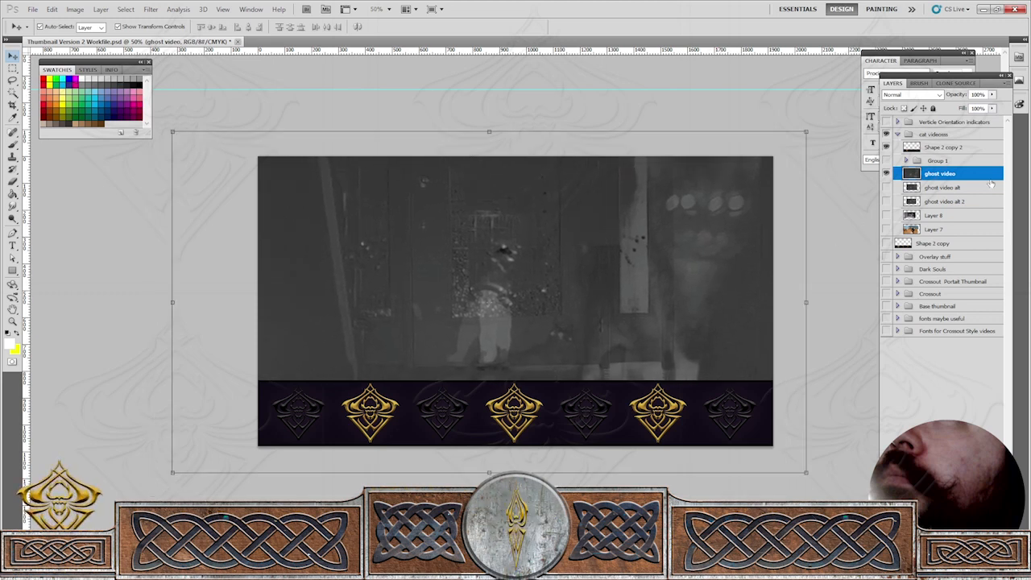
Show "ghost video alt", move it above "ghost video" in the layer order and lower its opacity to 48%.
{"action": "left_click", "coordinate": [886, 186]}
{"action": "left_click", "coordinate": [929, 190]}
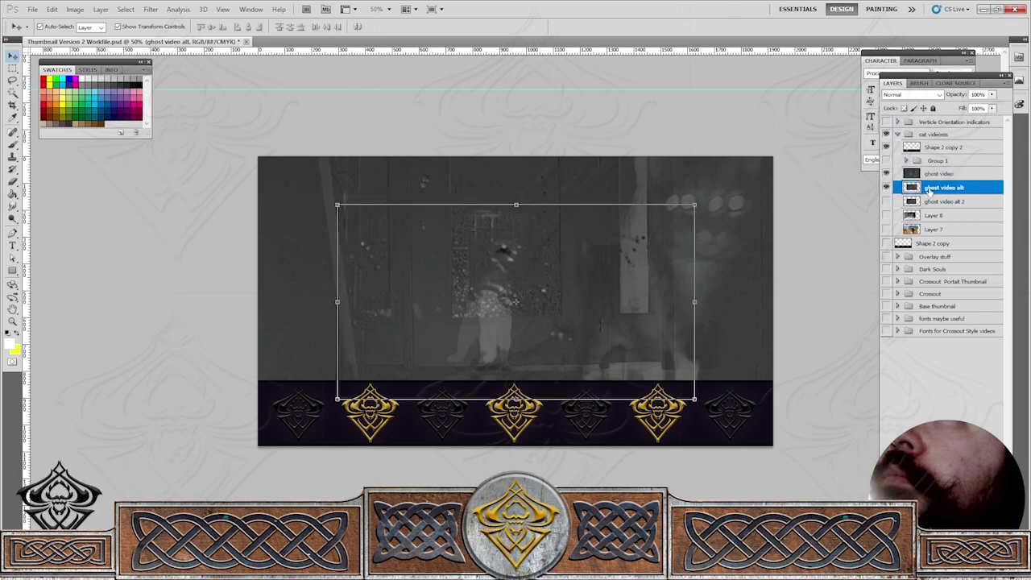
{"action": "left_click_drag", "start_coordinate": [928, 191], "coordinate": [934, 172]}
{"action": "left_click", "coordinate": [991, 95]}
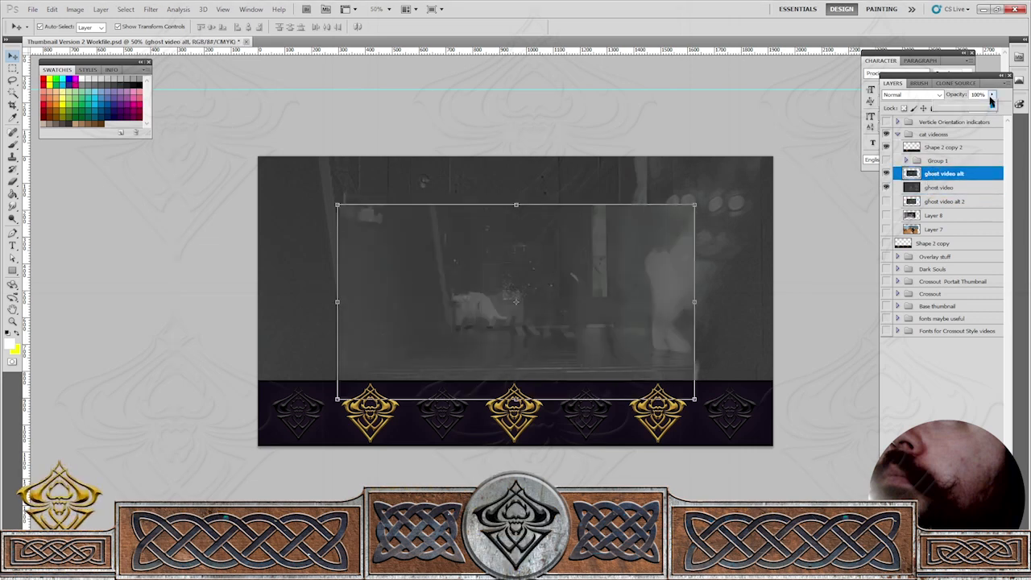
{"action": "left_click_drag", "start_coordinate": [992, 99], "coordinate": [965, 108]}
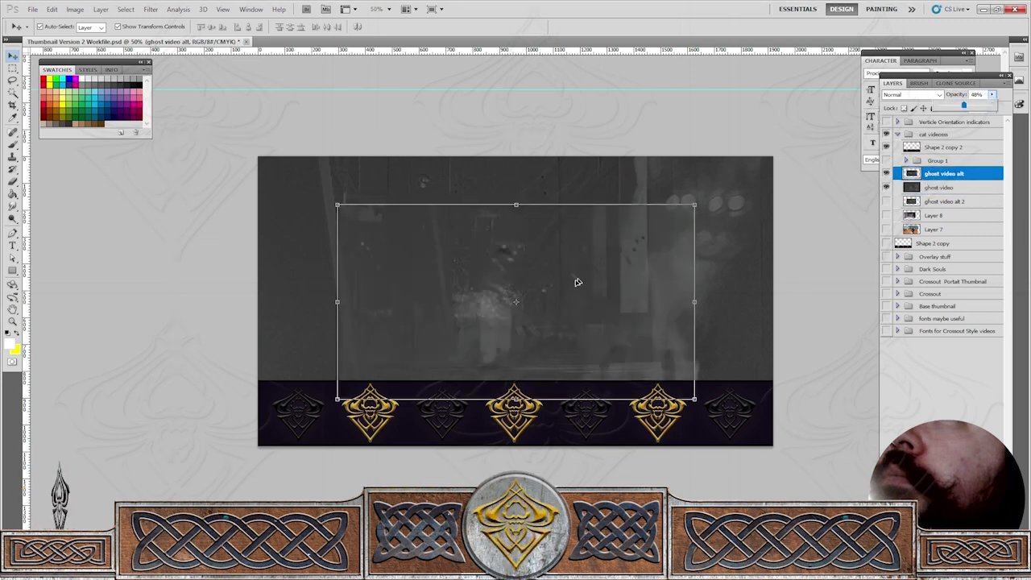
Scale "ghost video alt" to about 135% and place it over the left and middle of the canvas.
{"action": "left_click_drag", "start_coordinate": [564, 292], "coordinate": [395, 324]}
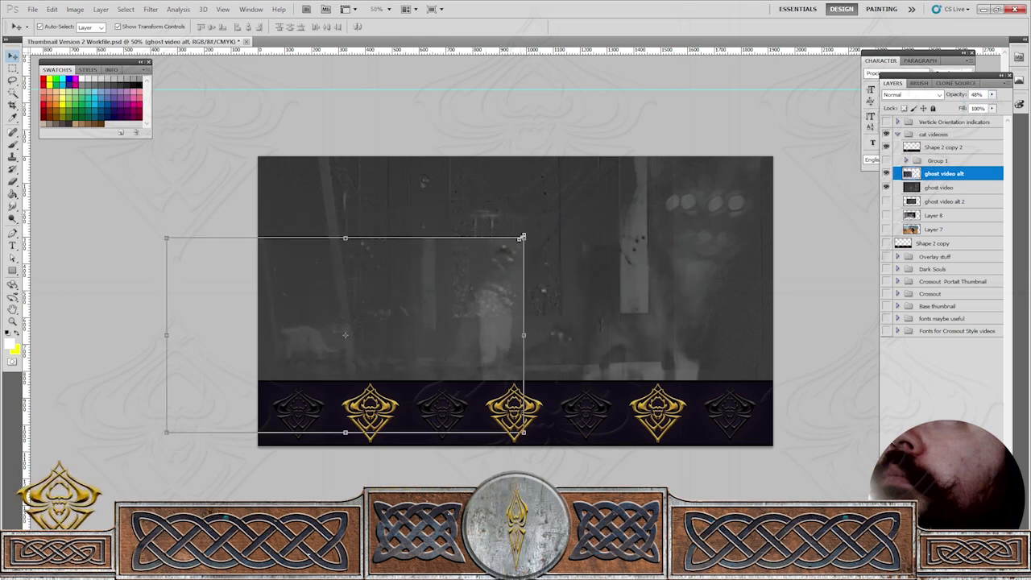
{"action": "left_click_drag", "start_coordinate": [521, 237], "coordinate": [588, 139]}
{"action": "left_click_drag", "start_coordinate": [619, 185], "coordinate": [645, 168]}
{"action": "left_click_drag", "start_coordinate": [575, 260], "coordinate": [546, 301]}
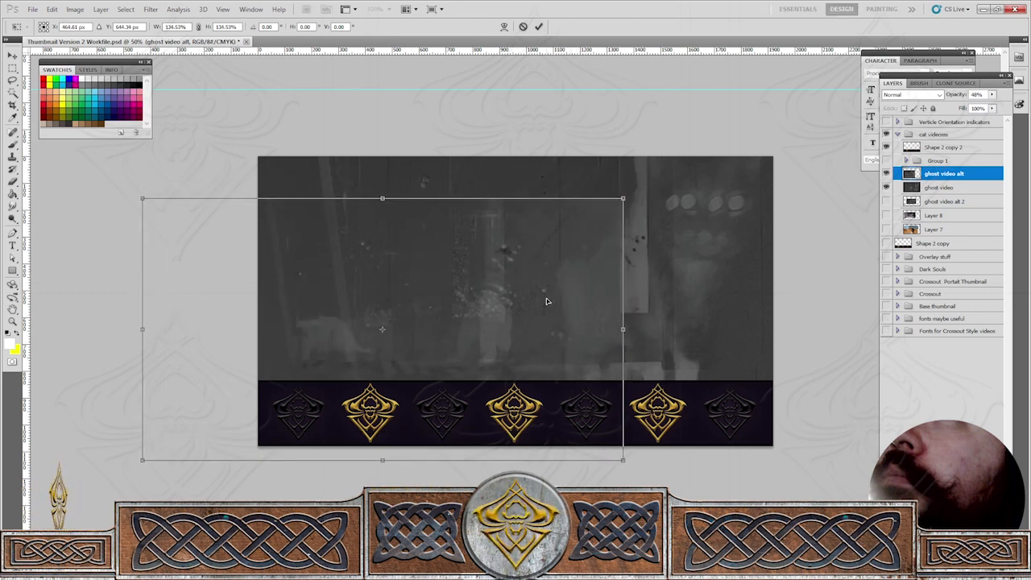
{"action": "key", "text": "Return"}
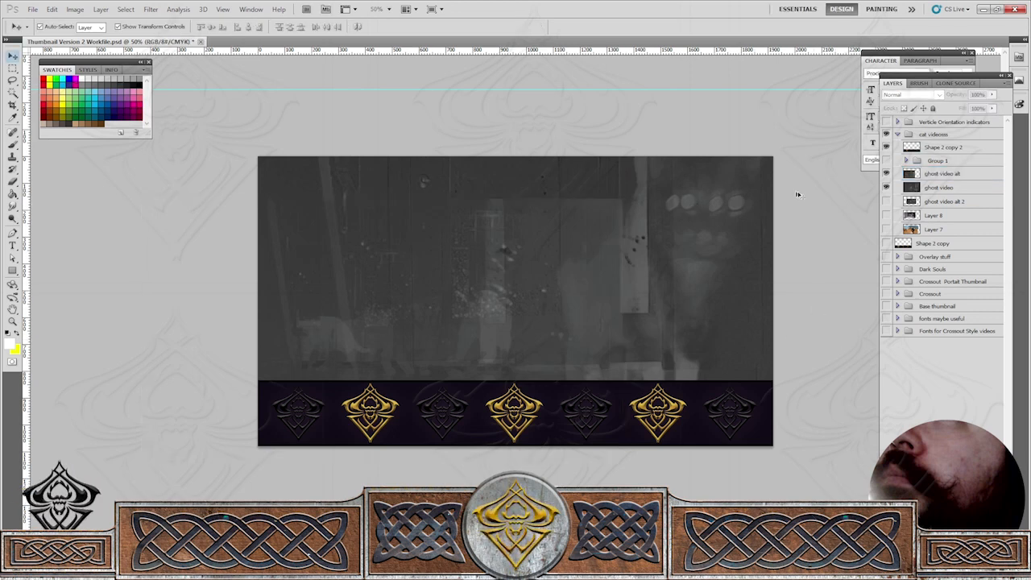
Show "ghost video alt 2", move it above "ghost video alt" and reduce its opacity to 21%.
{"action": "left_click", "coordinate": [924, 202]}
{"action": "left_click_drag", "start_coordinate": [925, 203], "coordinate": [926, 169]}
{"action": "left_click_drag", "start_coordinate": [975, 105], "coordinate": [937, 110]}
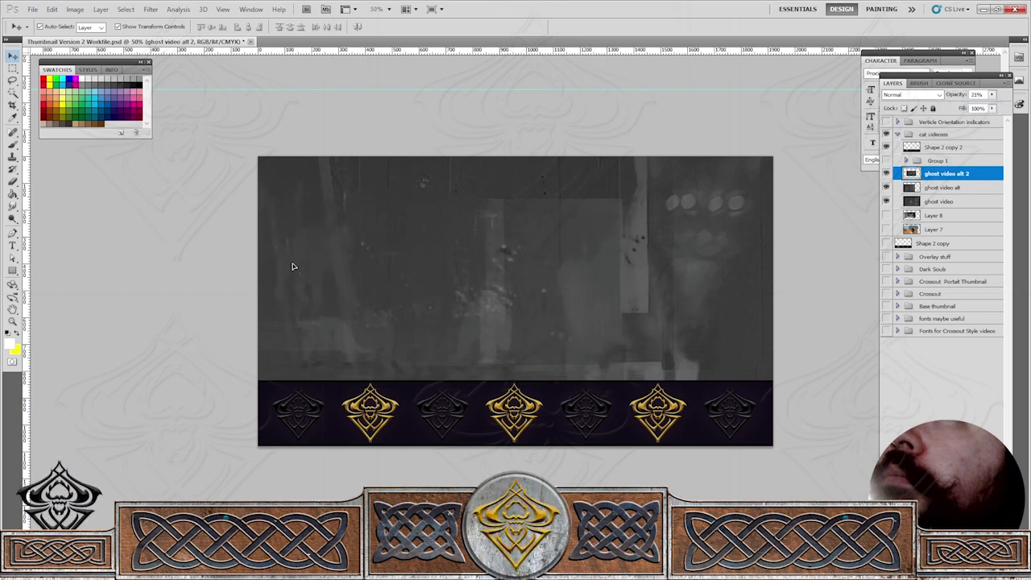
Scale "ghost video alt 2" to about 120%, place it over the canvas's lower left area and set its opacity to 46%.
{"action": "key", "text": "ctrl+t"}
{"action": "left_click_drag", "start_coordinate": [380, 179], "coordinate": [435, 181]}
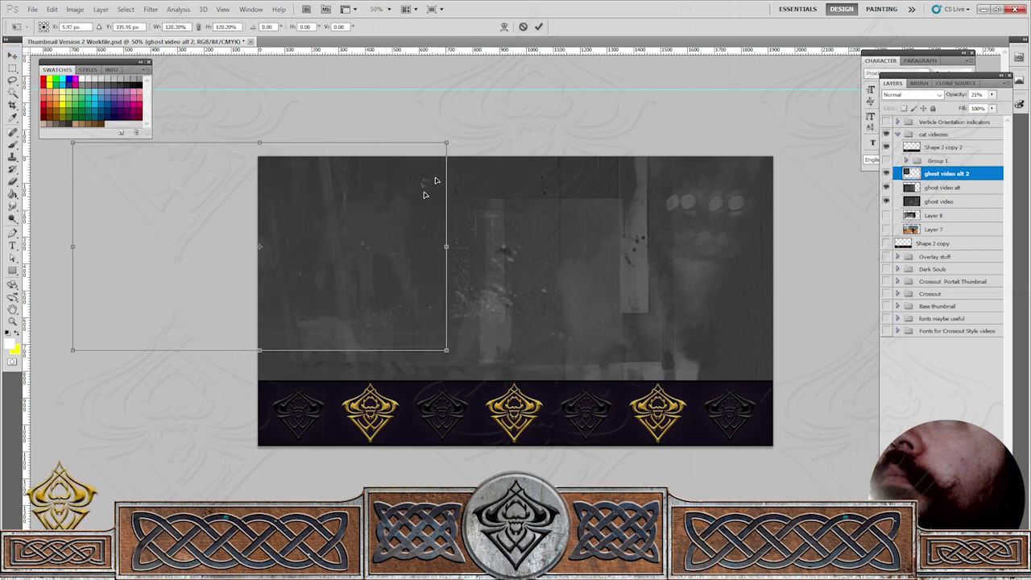
{"action": "left_click_drag", "start_coordinate": [394, 246], "coordinate": [437, 323]}
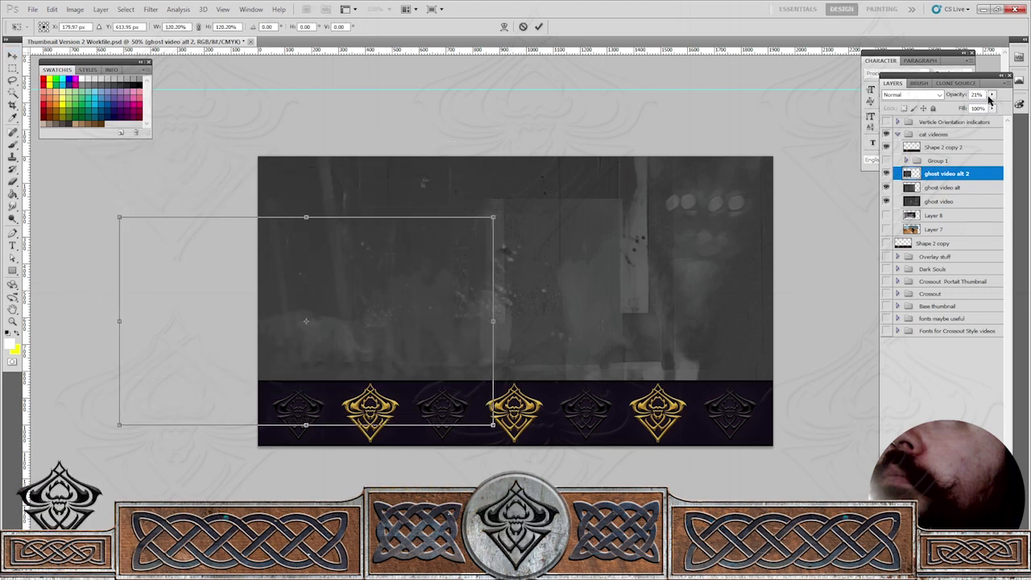
{"action": "left_click_drag", "start_coordinate": [990, 96], "coordinate": [985, 106]}
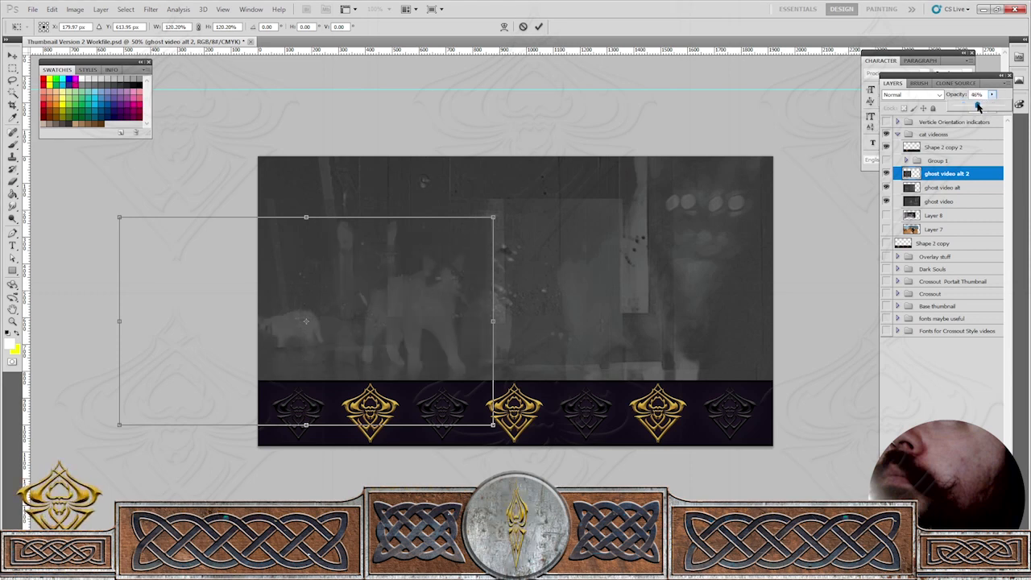
{"action": "left_click", "coordinate": [809, 326]}
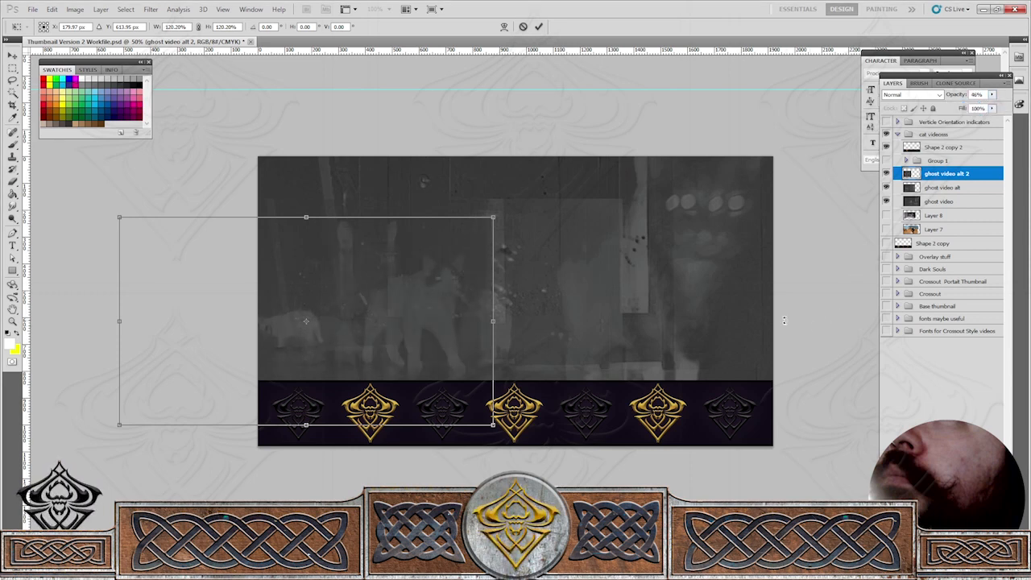
{"action": "key", "text": "Return"}
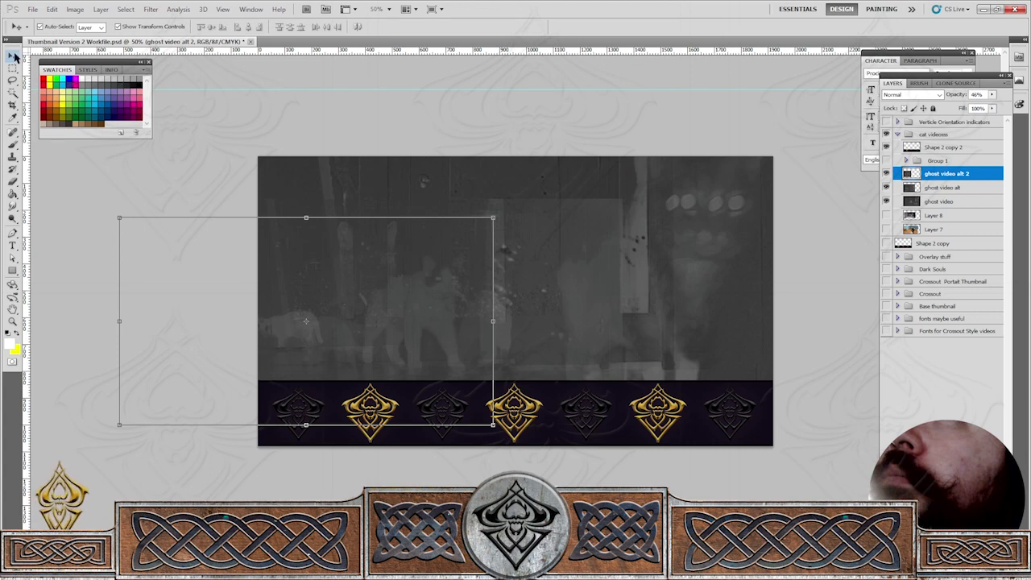
{"action": "left_click", "coordinate": [62, 216]}
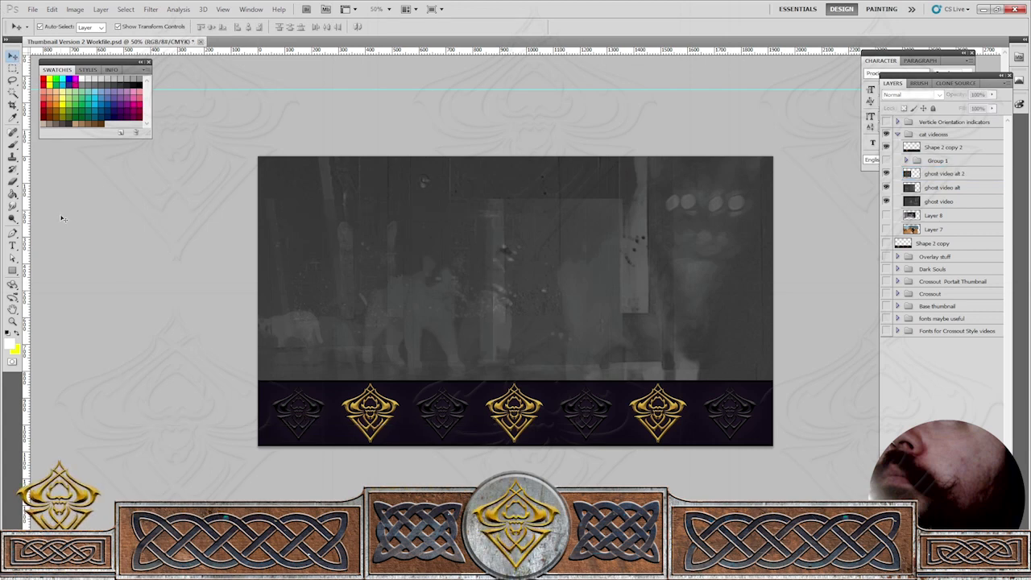
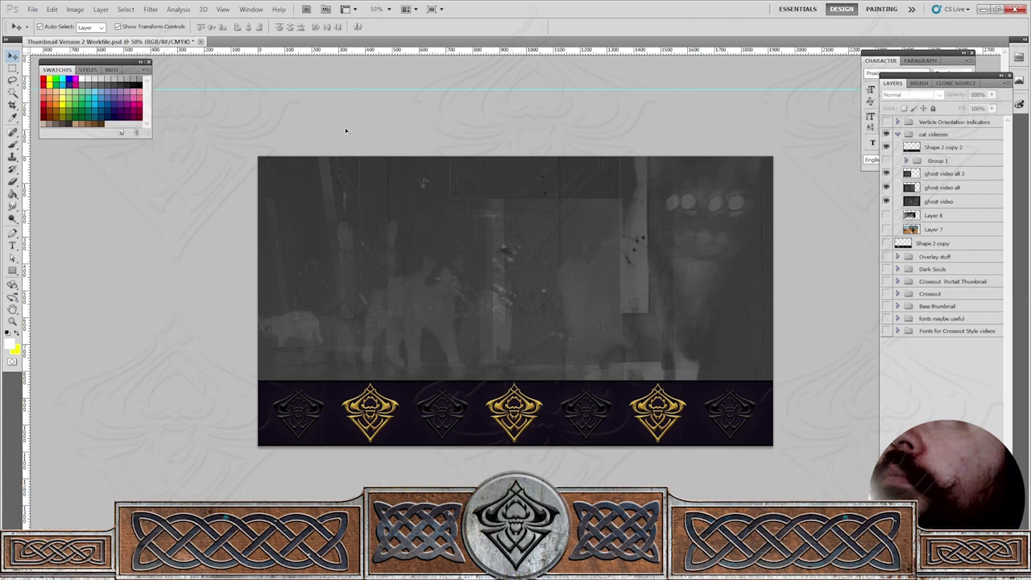
Shift "ghost video" slightly left and down, and deselect the layer.
{"action": "left_click", "coordinate": [932, 202]}
{"action": "left_click_drag", "start_coordinate": [739, 286], "coordinate": [709, 301]}
{"action": "left_click", "coordinate": [844, 297]}
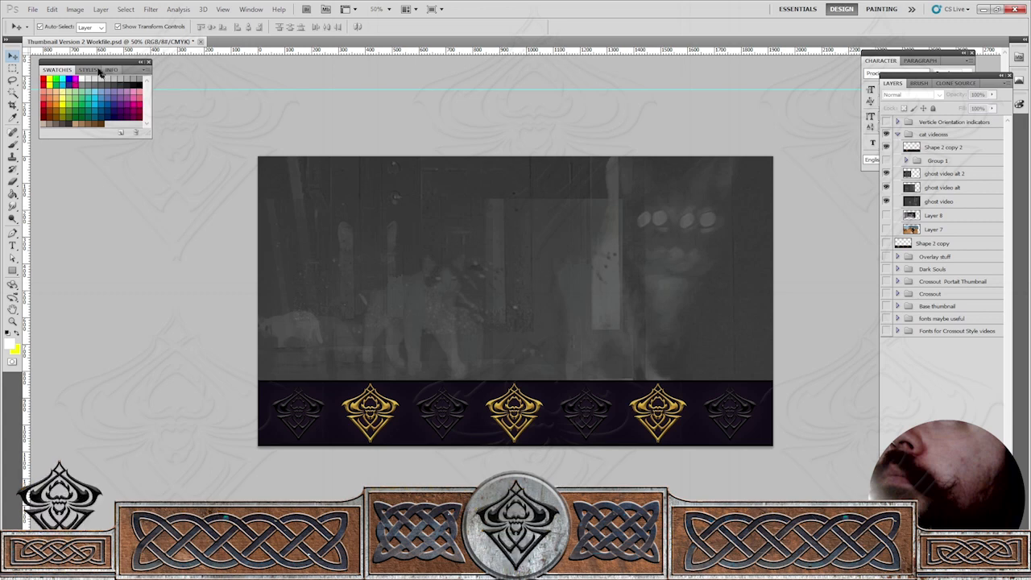
Start saving a copy of the thumbnail in JPEG format in the "Video Thumbnails" folder.
{"action": "left_click", "coordinate": [32, 9]}
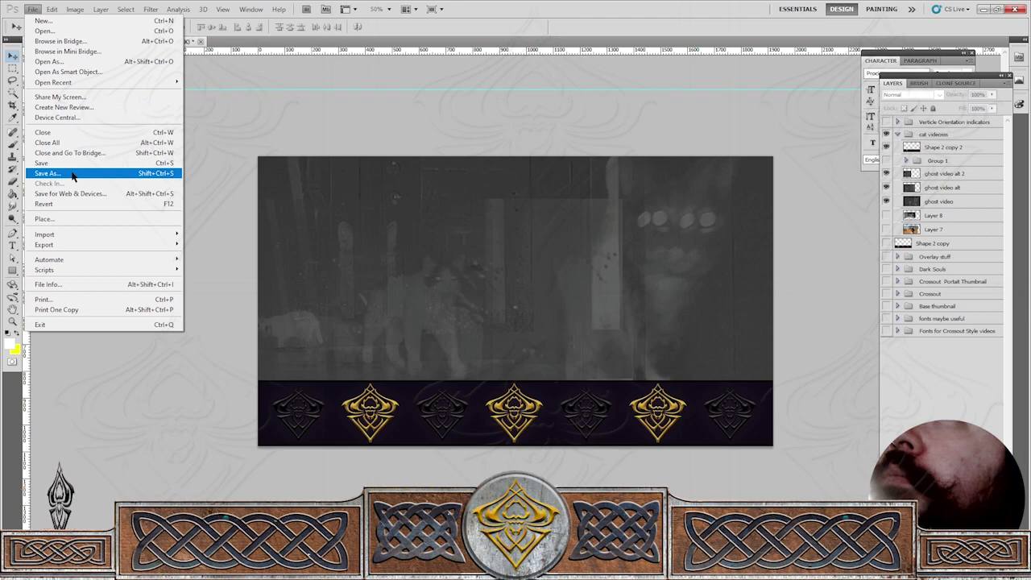
{"action": "left_click", "coordinate": [72, 173]}
{"action": "left_click", "coordinate": [254, 256]}
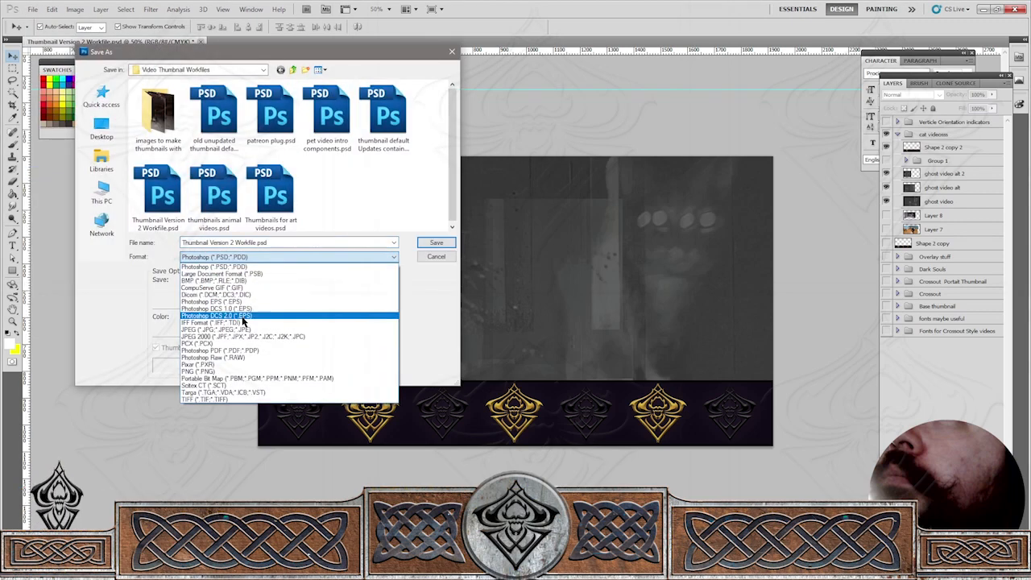
{"action": "left_click", "coordinate": [242, 329]}
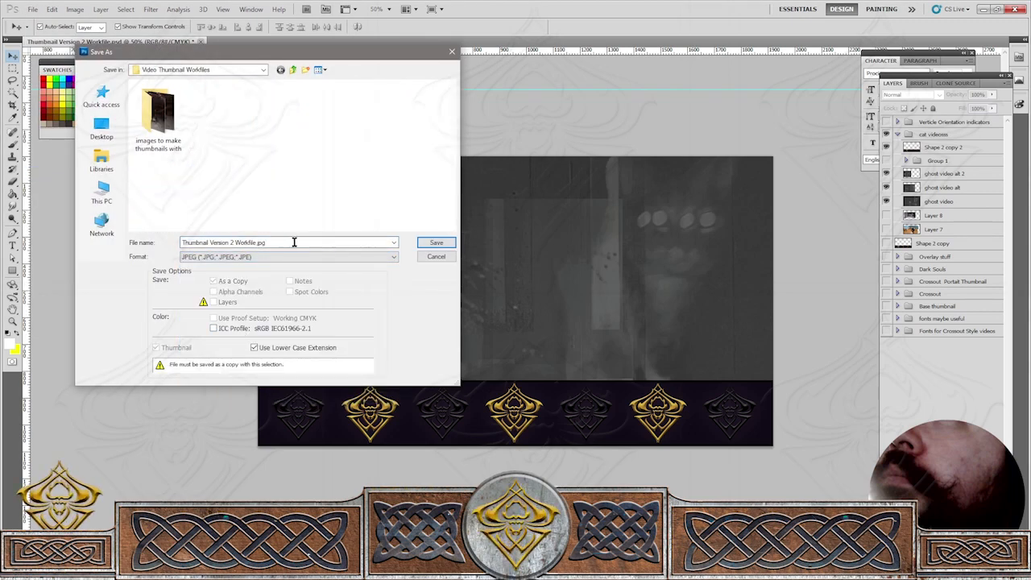
{"action": "left_click", "coordinate": [293, 70]}
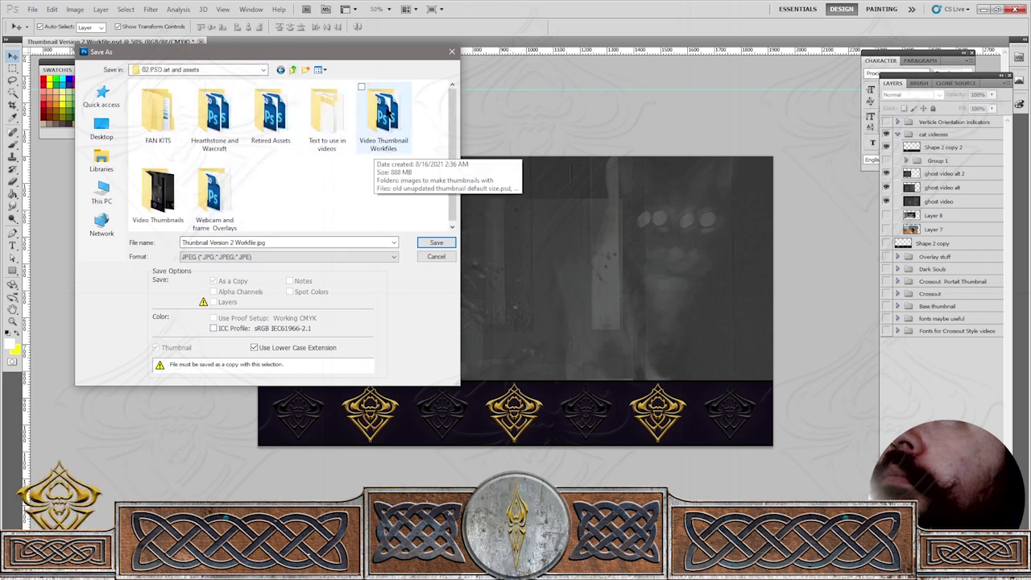
{"action": "double_click", "coordinate": [158, 193]}
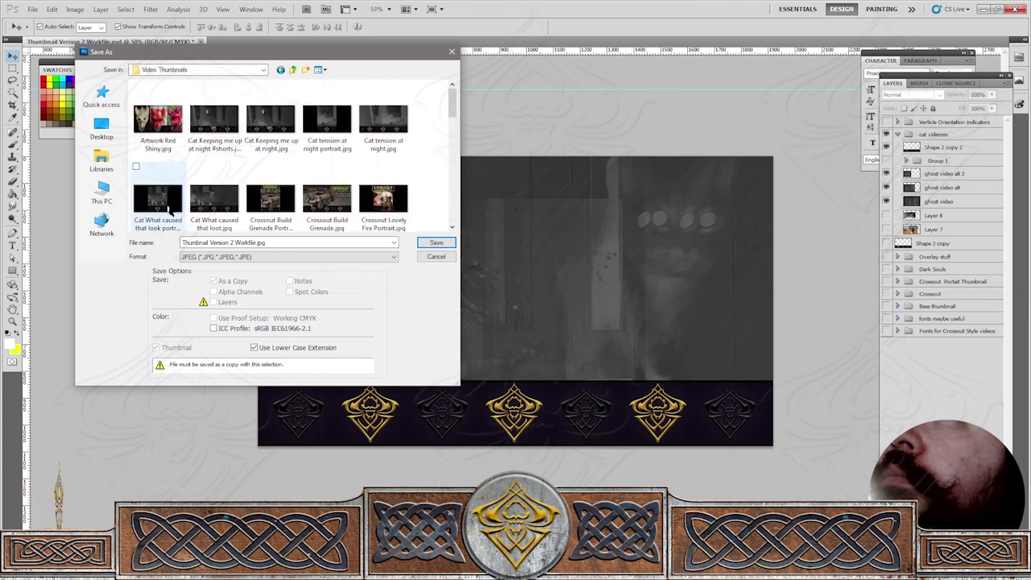
Name the JPEG "Cat Ghost overlay 1" and save it at quality 12 (Maximum), Baseline ("Standard").
{"action": "left_click", "coordinate": [296, 242]}
{"action": "type", "text": "Cat"}
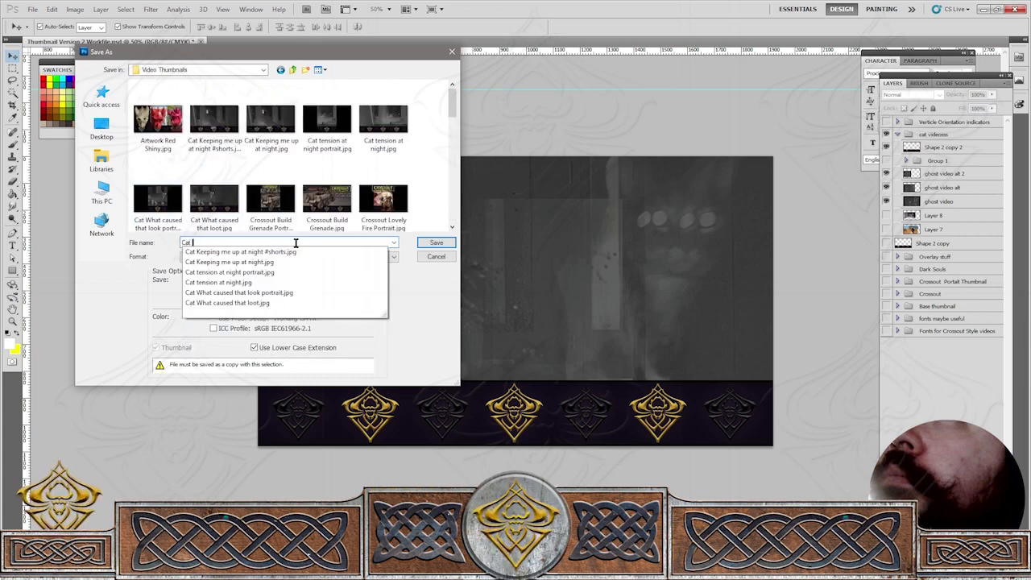
{"action": "type", "text": " Ghost overlay 1"}
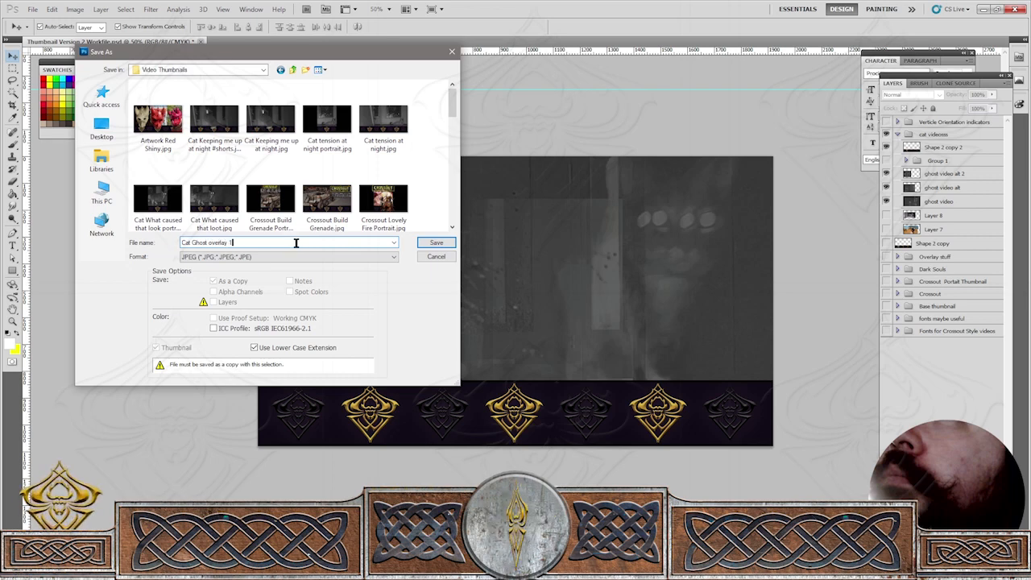
{"action": "left_click", "coordinate": [436, 242]}
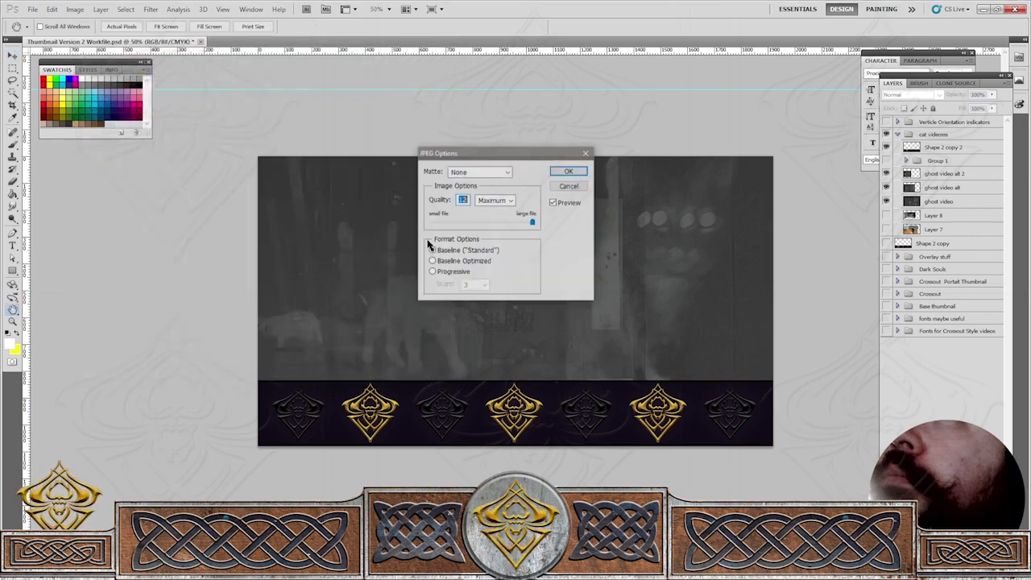
{"action": "left_click", "coordinate": [574, 170]}
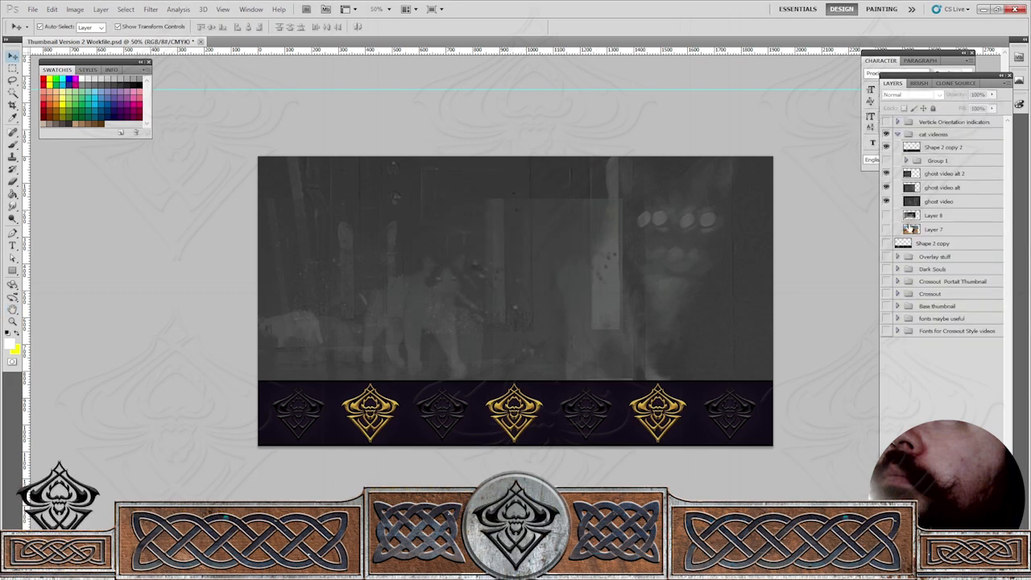
Show the "Verticle Orientation indicators" group and move "ghost video alt" left within the portrait composition.
{"action": "left_click", "coordinate": [886, 122]}
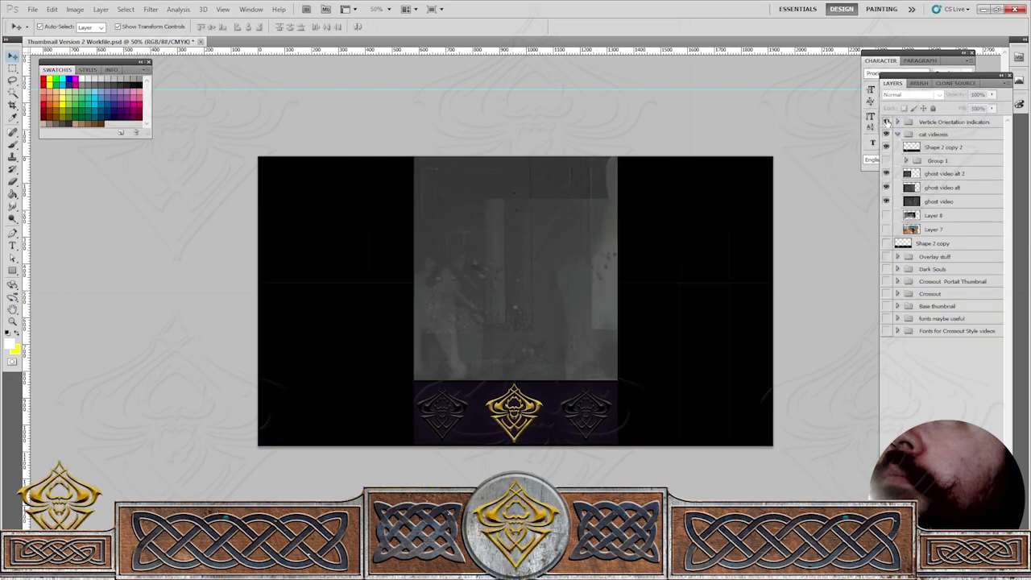
{"action": "left_click", "coordinate": [953, 214]}
{"action": "left_click", "coordinate": [950, 204]}
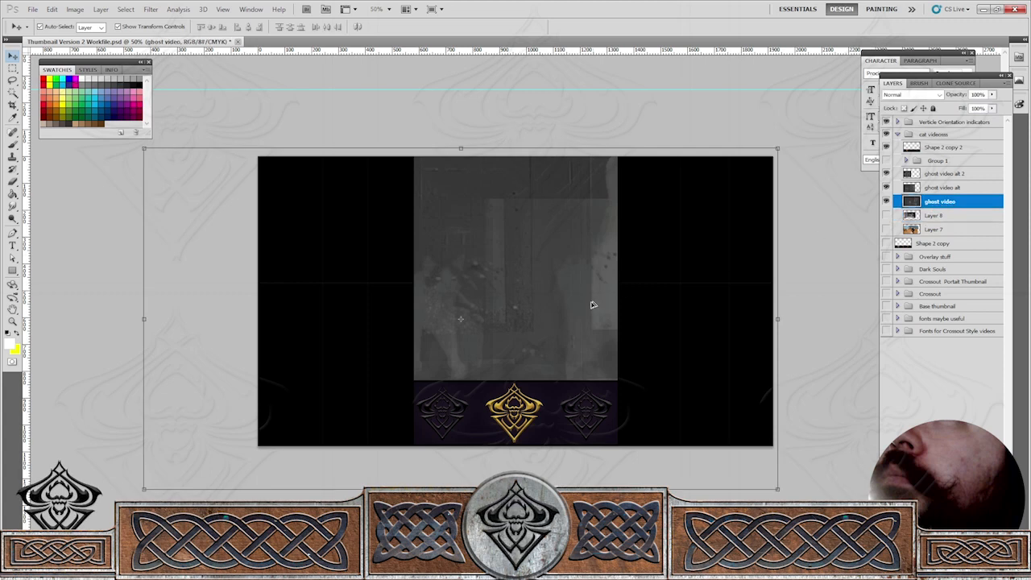
{"action": "left_click_drag", "start_coordinate": [557, 310], "coordinate": [439, 312]}
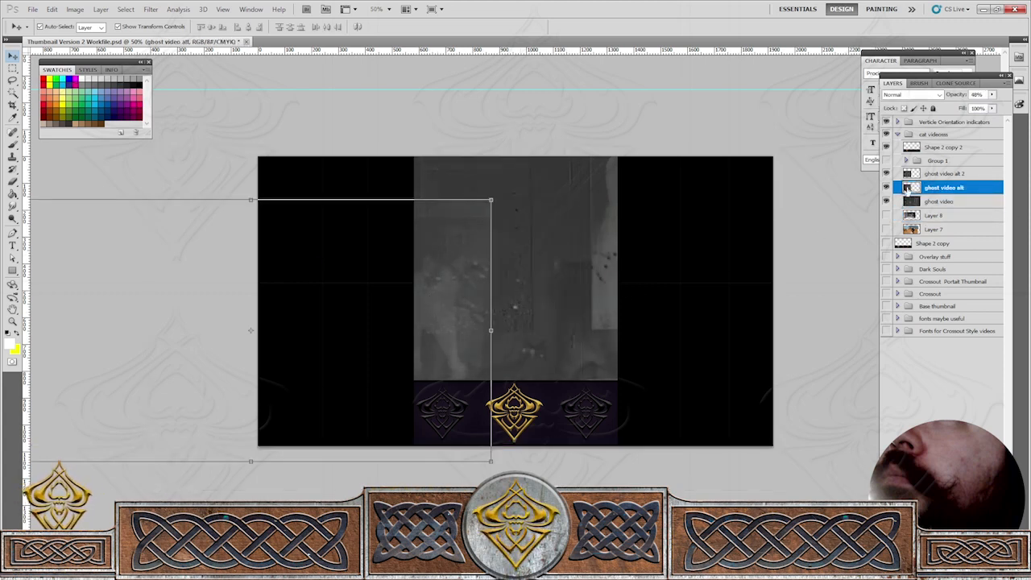
Move "ghost video" left so the large face with the bright spots falls inside the portrait frame.
{"action": "left_click", "coordinate": [926, 176]}
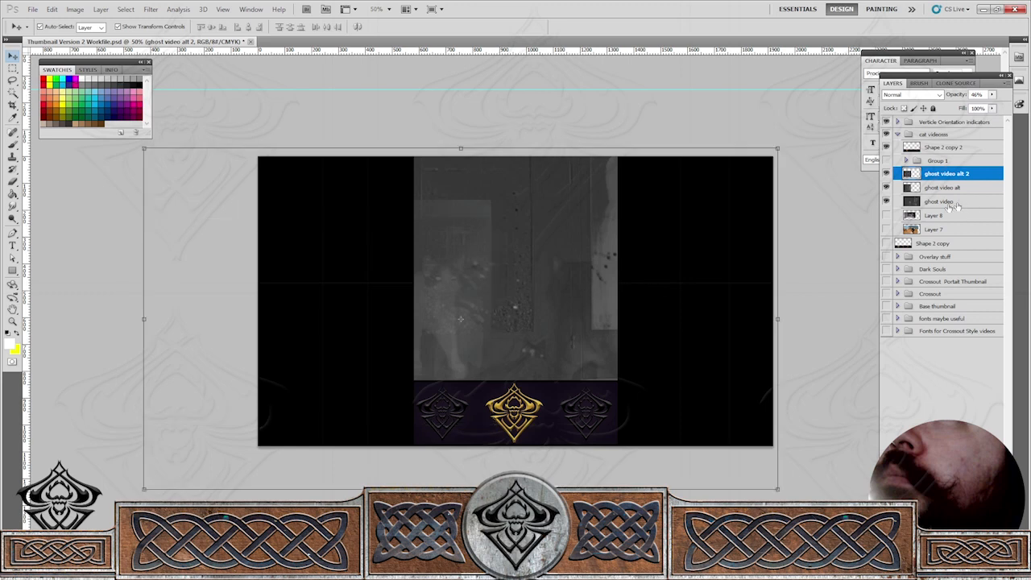
{"action": "left_click", "coordinate": [950, 201]}
{"action": "left_click_drag", "start_coordinate": [621, 311], "coordinate": [463, 310]}
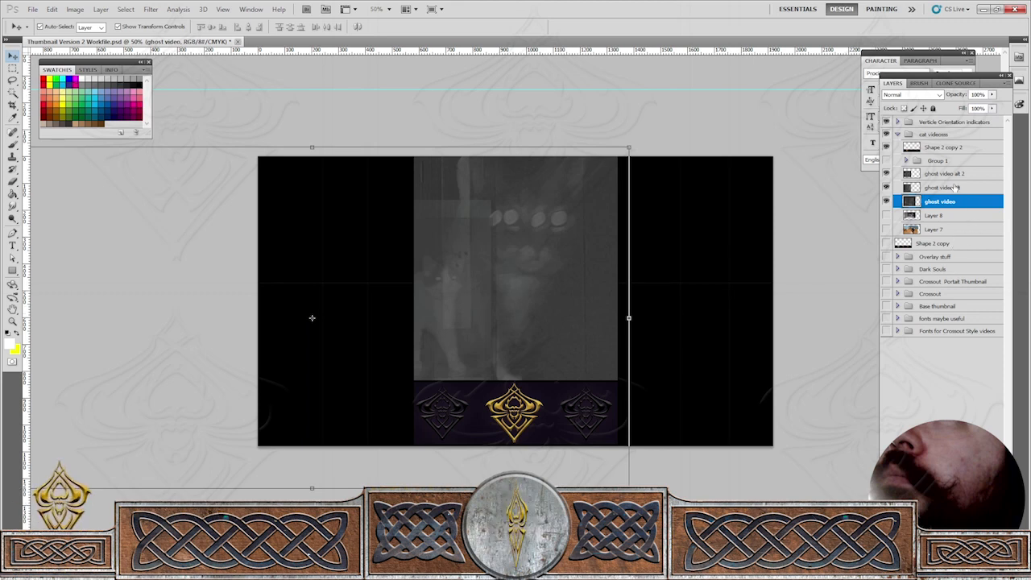
Shift "ghost video alt 2" slightly right and down at the portrait frame's left side.
{"action": "left_click", "coordinate": [955, 187]}
{"action": "left_click", "coordinate": [952, 176]}
{"action": "left_click_drag", "start_coordinate": [453, 293], "coordinate": [473, 316]}
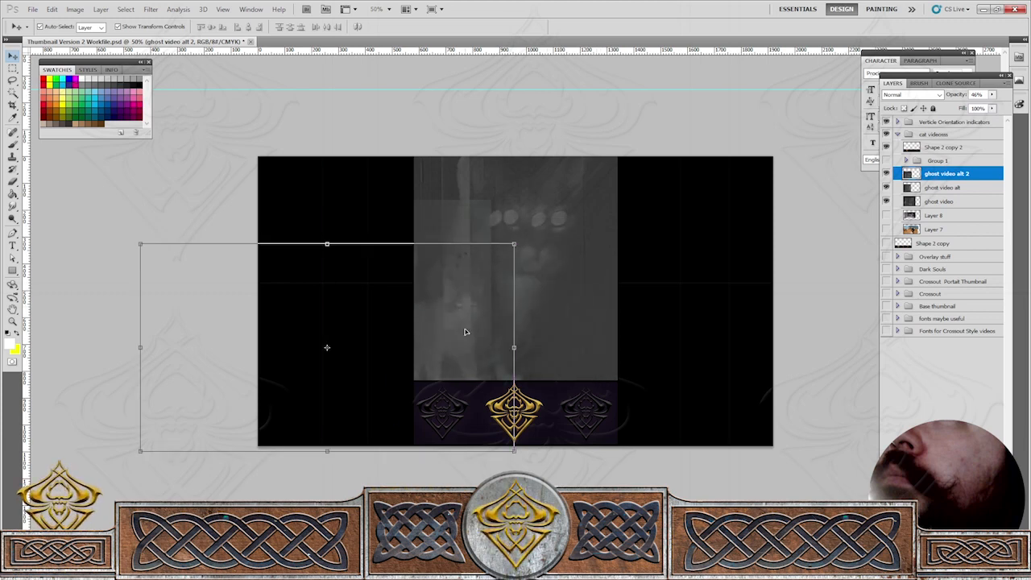
Scale "ghost video alt 2" up to about 174% and shift it down and left behind the portrait frame.
{"action": "key", "text": "ctrl+t"}
{"action": "left_click_drag", "start_coordinate": [516, 247], "coordinate": [753, 95]}
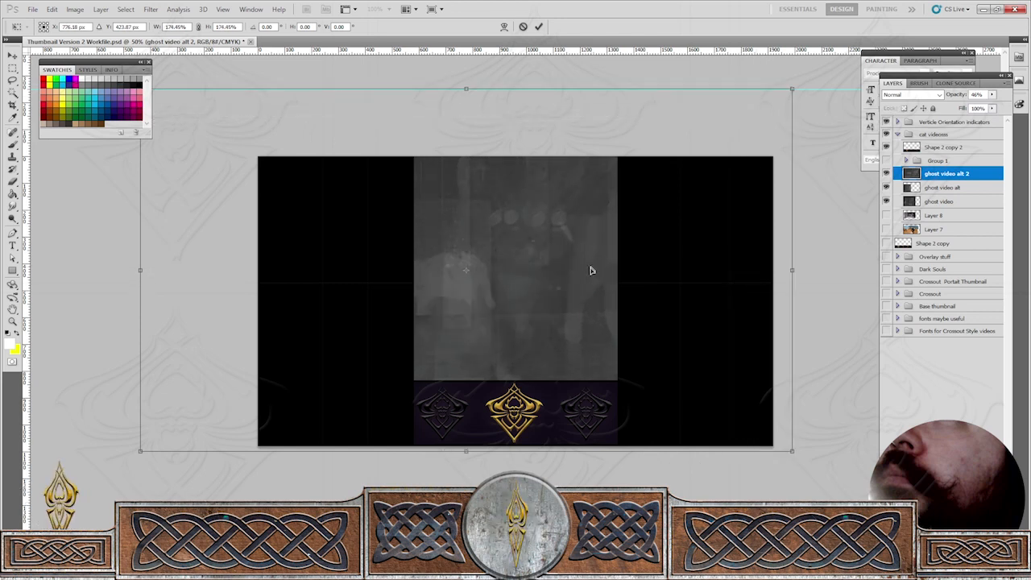
{"action": "left_click_drag", "start_coordinate": [592, 269], "coordinate": [420, 391]}
Lower the opacity of "ghost video alt 2" to 26%.
{"action": "left_click", "coordinate": [992, 94]}
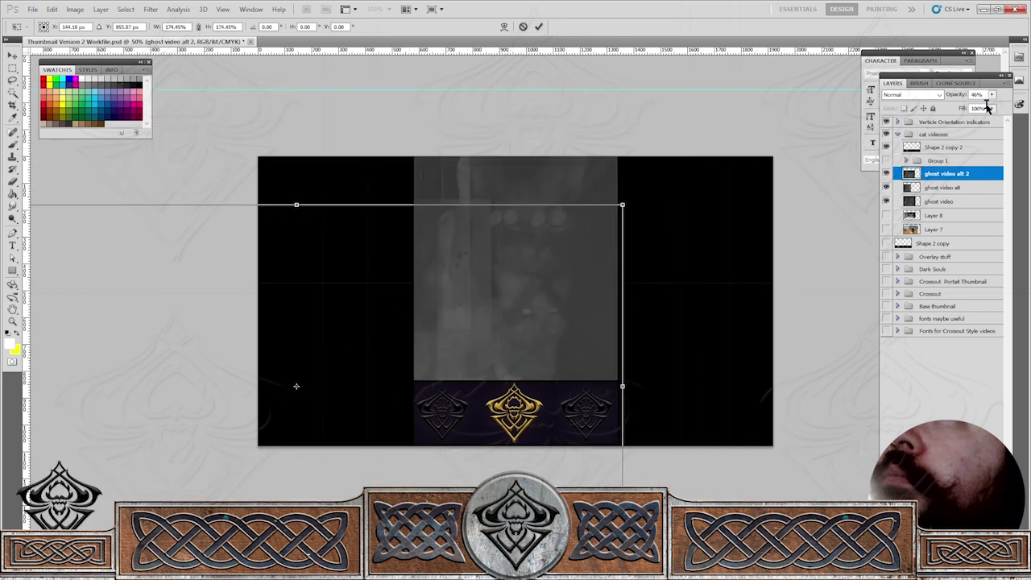
{"action": "left_click_drag", "start_coordinate": [977, 106], "coordinate": [969, 108]}
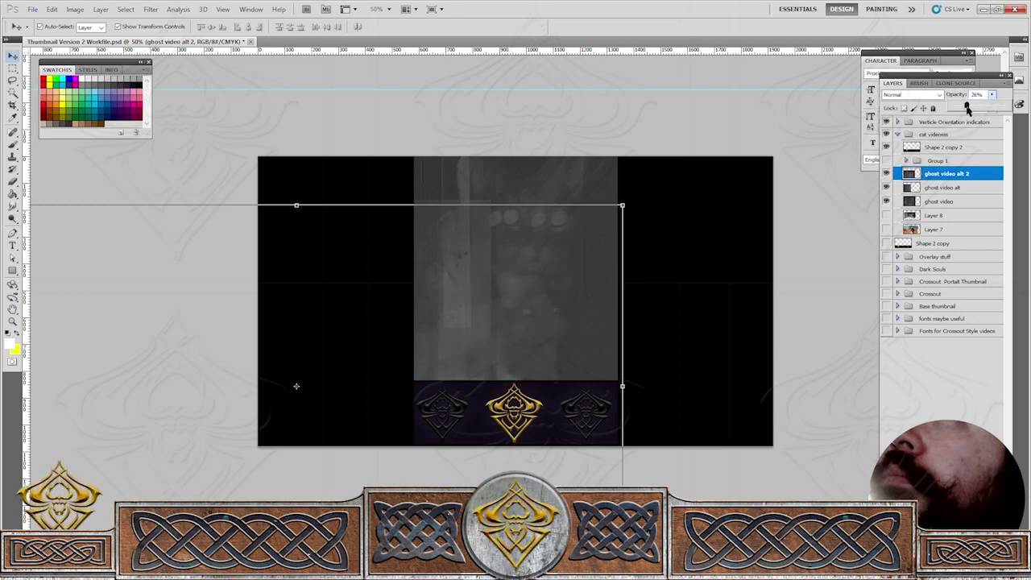
{"action": "left_click", "coordinate": [789, 243]}
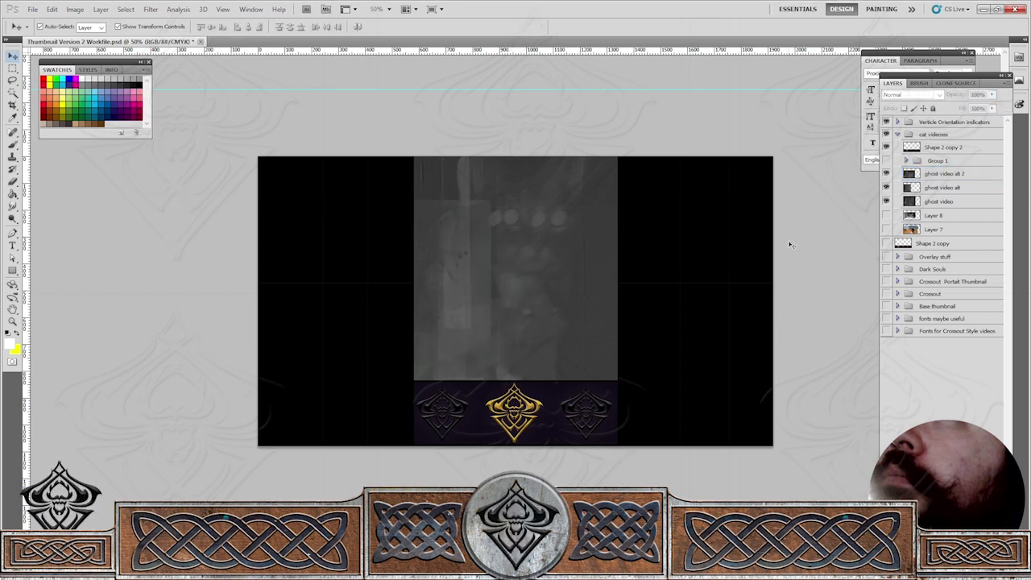
{"action": "left_click", "coordinate": [970, 199]}
{"action": "left_click", "coordinate": [960, 186]}
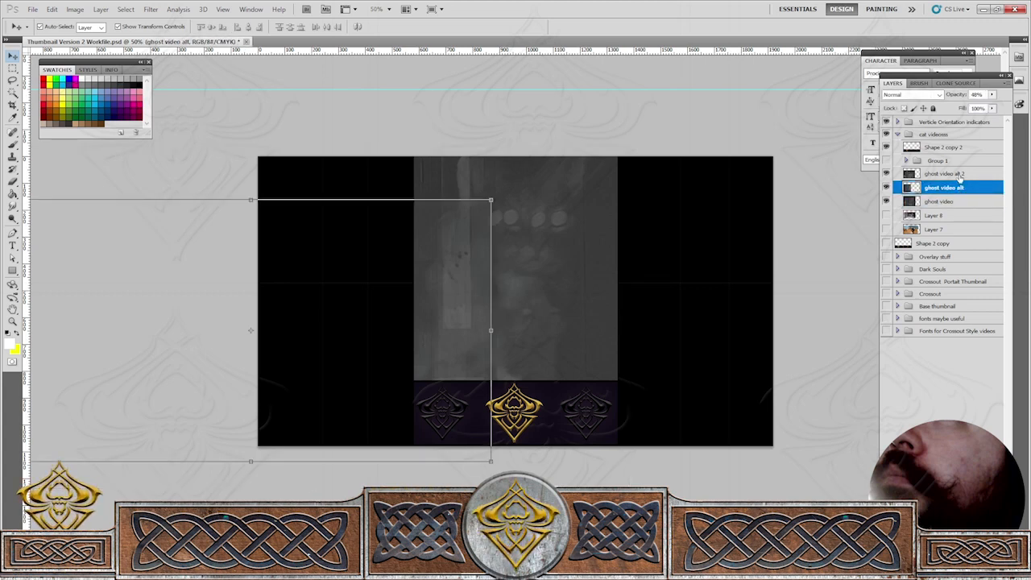
{"action": "left_click_drag", "start_coordinate": [254, 341], "coordinate": [277, 339]}
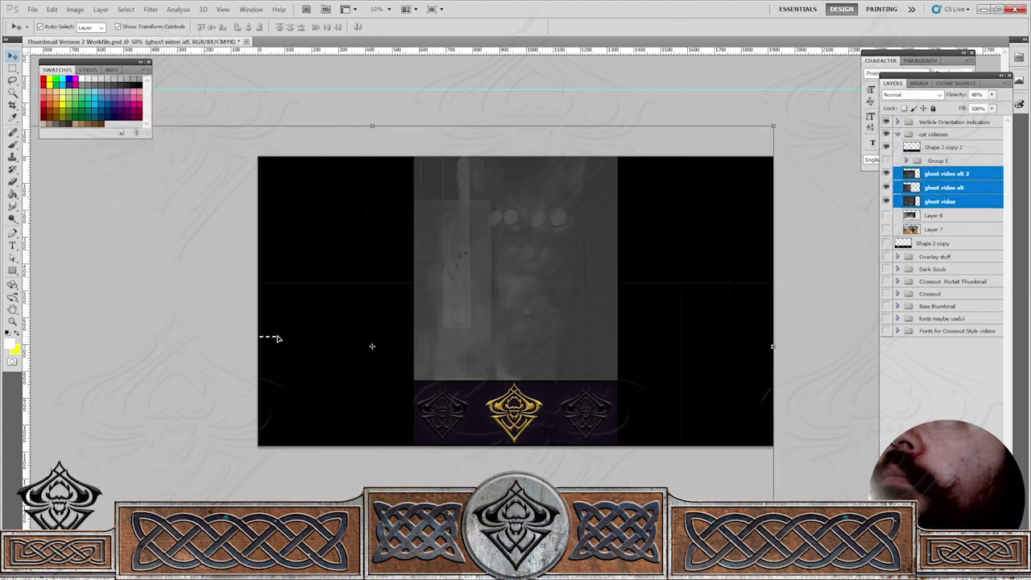
{"action": "left_click_drag", "start_coordinate": [450, 221], "coordinate": [491, 230]}
{"action": "key", "text": "ctrl+z"}
{"action": "left_click", "coordinate": [795, 341]}
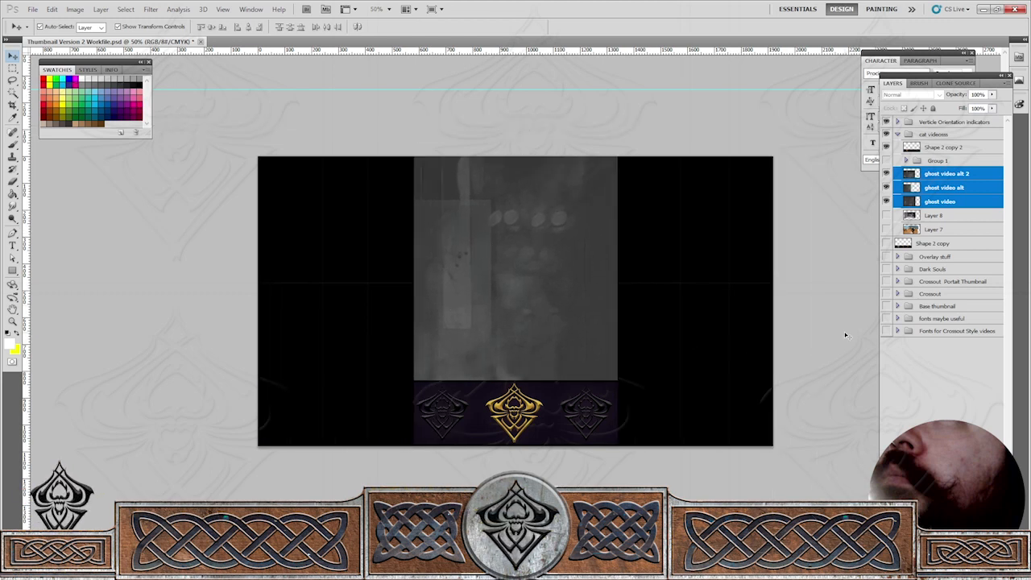
Nudge "ghost video alt" right by about 70 px within the portrait composition.
{"action": "left_click", "coordinate": [932, 188]}
{"action": "key", "text": "Right"}
{"action": "key", "text": "Right"}
{"action": "key", "text": "Right"}
{"action": "key", "text": "Right"}
{"action": "key", "text": "Right"}
{"action": "key", "text": "Right"}
{"action": "key", "text": "Right"}
{"action": "key", "text": "Right"}
{"action": "key", "text": "Right"}
{"action": "key", "text": "Right"}
{"action": "key", "text": "Right"}
{"action": "key", "text": "Right"}
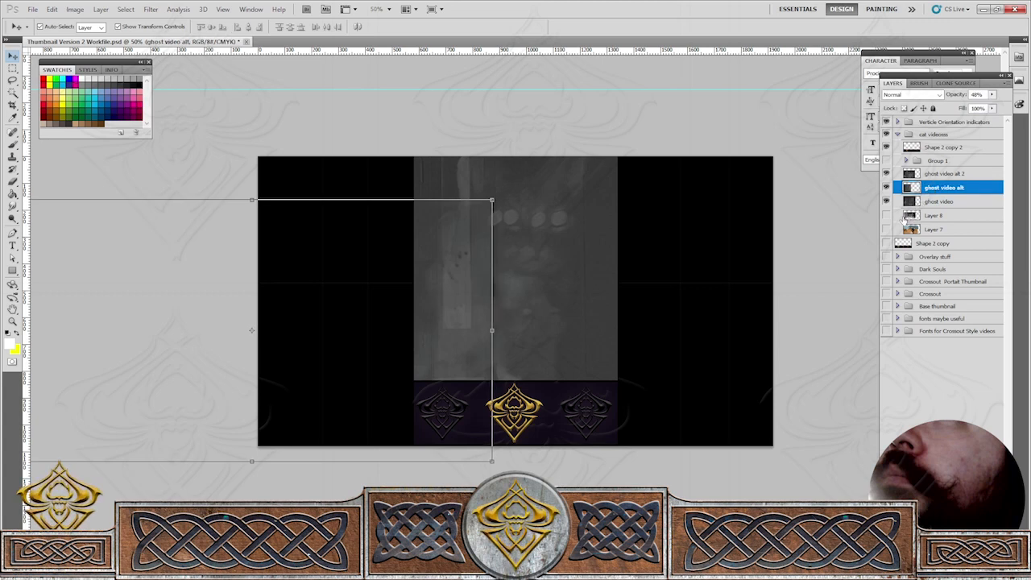
{"action": "key", "text": "Right"}
{"action": "key", "text": "Right"}
{"action": "key", "text": "Right"}
{"action": "key", "text": "Right"}
{"action": "key", "text": "Right"}
{"action": "key", "text": "Right"}
{"action": "key", "text": "Right"}
{"action": "key", "text": "Right"}
{"action": "key", "text": "Right"}
{"action": "key", "text": "Right"}
{"action": "key", "text": "Right"}
{"action": "key", "text": "Right"}
{"action": "key", "text": "Right"}
{"action": "key", "text": "Right"}
{"action": "key", "text": "Right"}
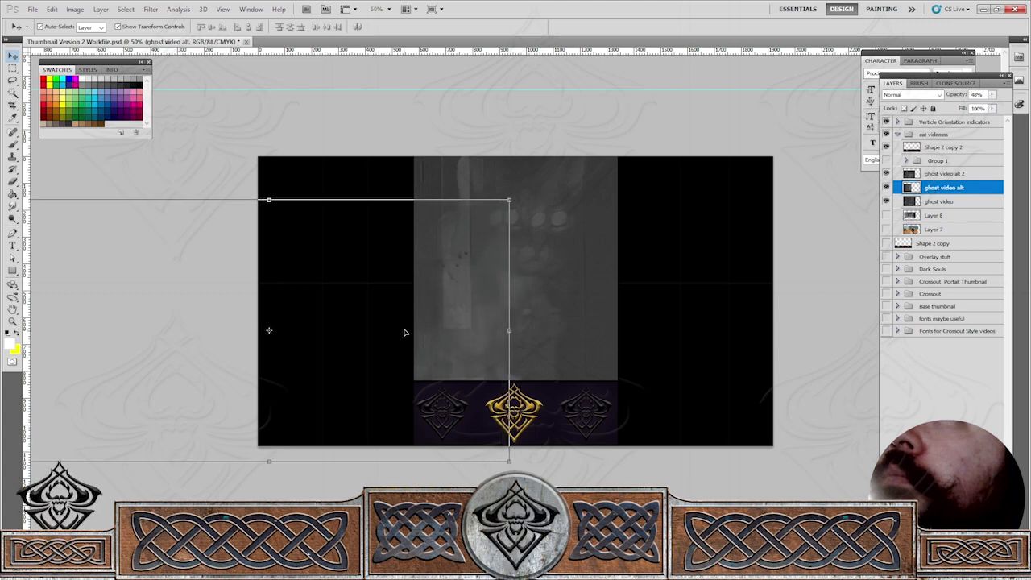
Move "ghost video alt 2" slightly up and left, and hide the "ghost video alt" layer.
{"action": "mouse_move", "coordinate": [465, 371]}
{"action": "left_mouse_down"}
{"action": "mouse_move", "coordinate": [538, 299]}
{"action": "mouse_move", "coordinate": [469, 362]}
{"action": "mouse_move", "coordinate": [522, 354]}
{"action": "mouse_move", "coordinate": [480, 361]}
{"action": "left_mouse_up"}
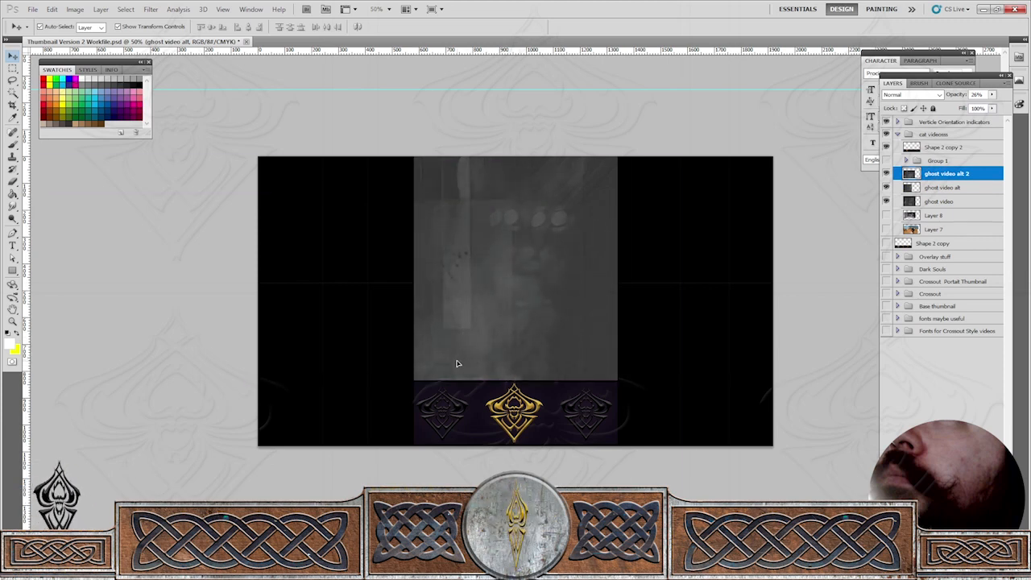
{"action": "left_click", "coordinate": [828, 343]}
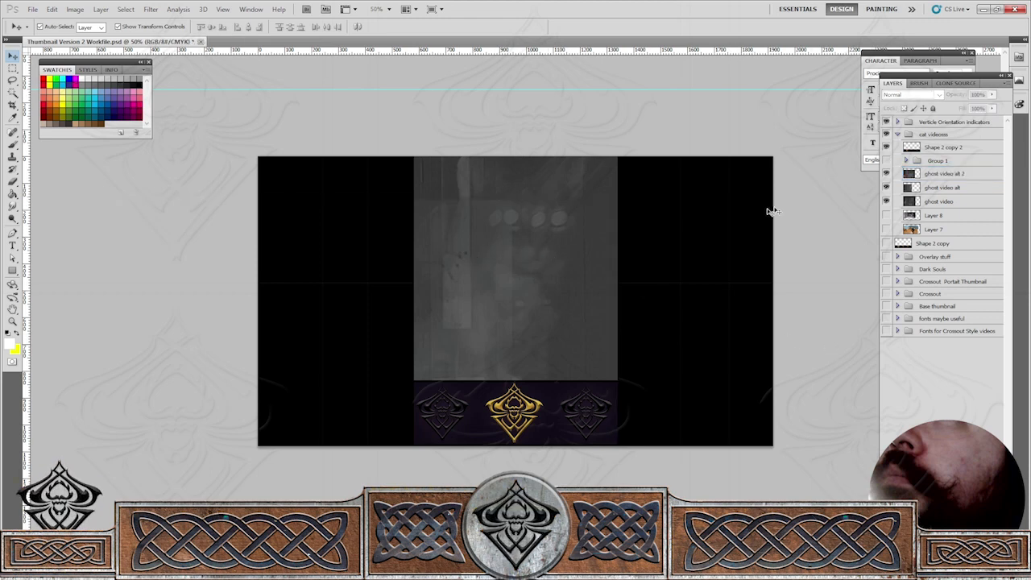
{"action": "left_click", "coordinate": [886, 187]}
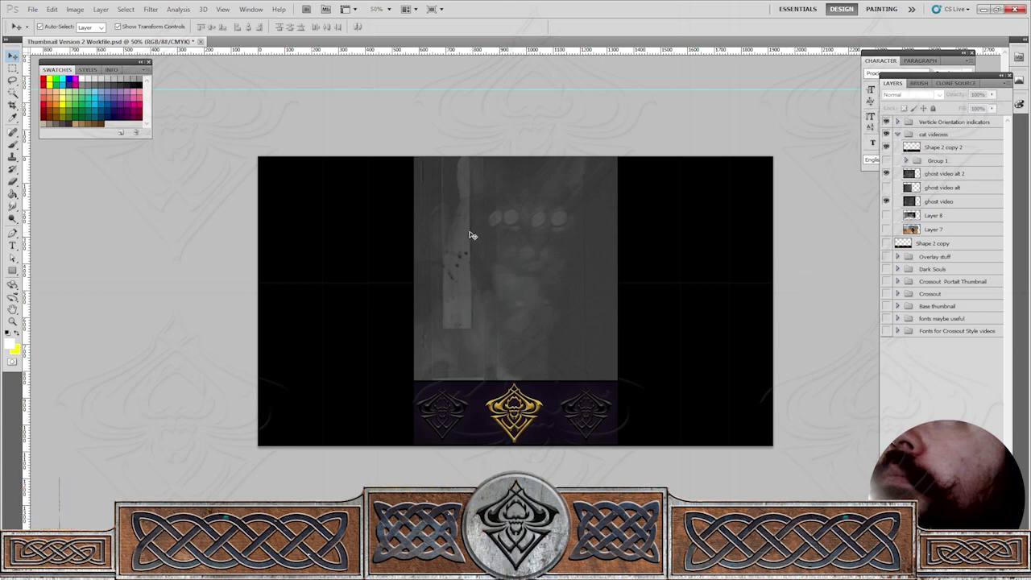
Start saving a copy in JPEG format in the "Video Thumbnails" folder.
{"action": "left_click", "coordinate": [32, 9]}
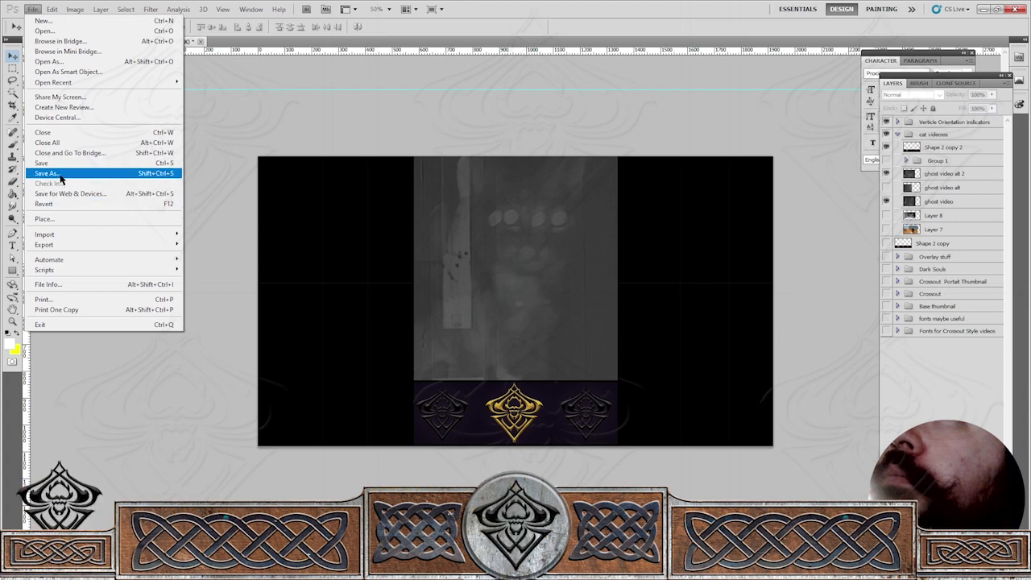
{"action": "left_click", "coordinate": [60, 178]}
{"action": "left_click", "coordinate": [217, 256]}
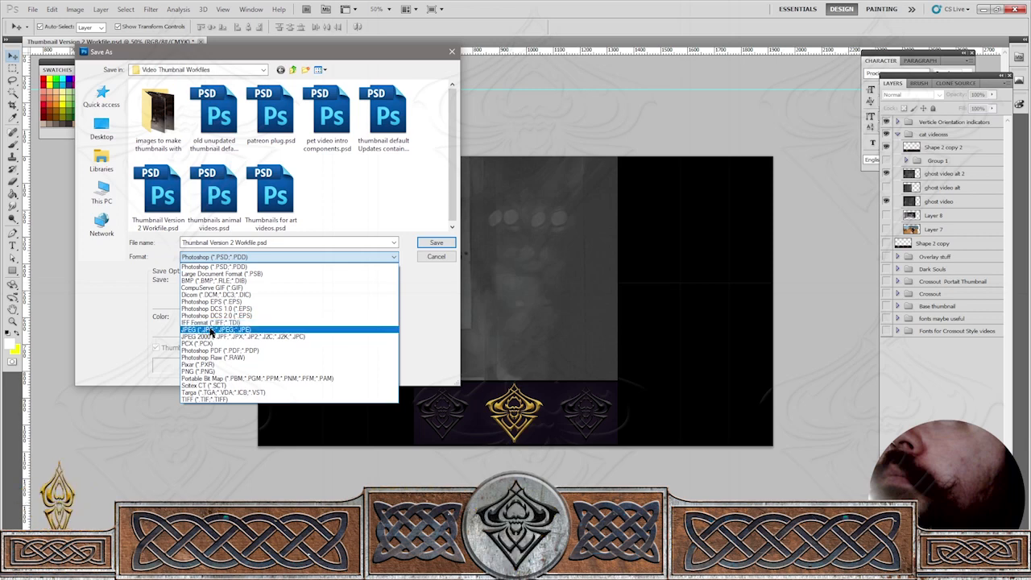
{"action": "left_click", "coordinate": [207, 330]}
{"action": "left_click", "coordinate": [292, 69]}
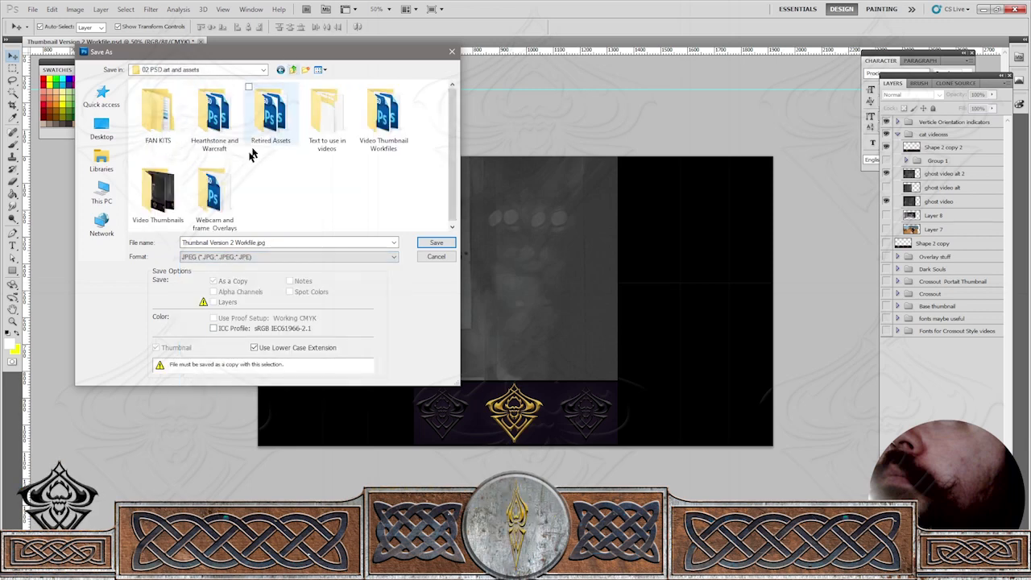
{"action": "double_click", "coordinate": [158, 192]}
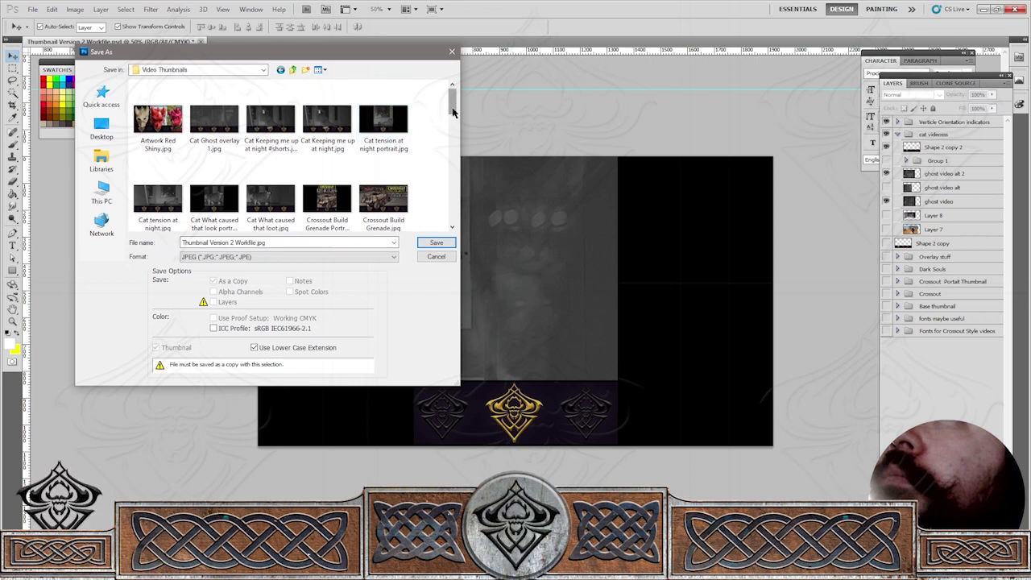
Name the JPEG "Cat Ghost overlay 1 portrait" and save it at quality 12 (Maximum), Baseline ("Standard").
{"action": "left_click", "coordinate": [158, 121]}
{"action": "left_click", "coordinate": [214, 121]}
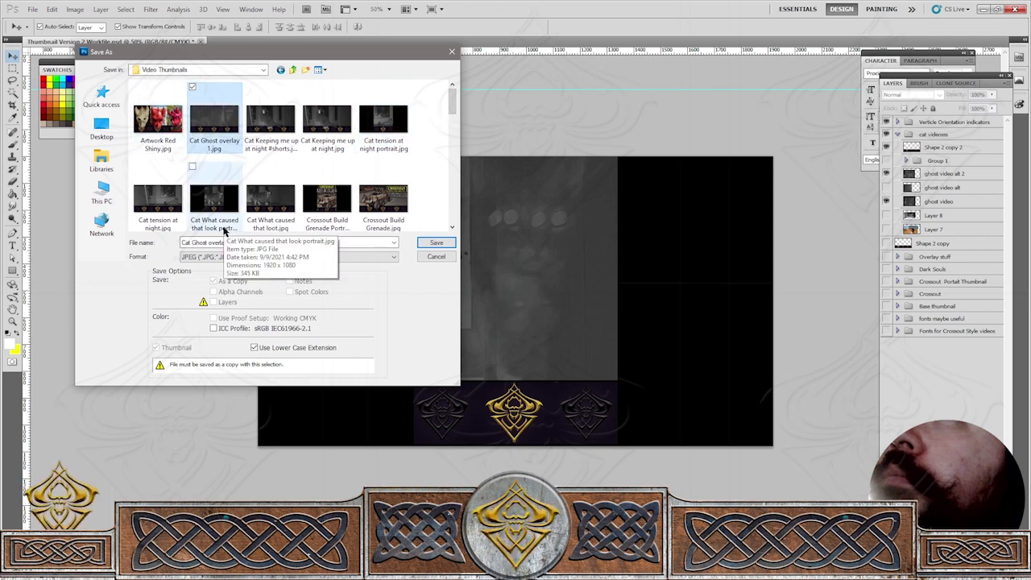
{"action": "left_click", "coordinate": [230, 244]}
{"action": "left_click", "coordinate": [232, 244]}
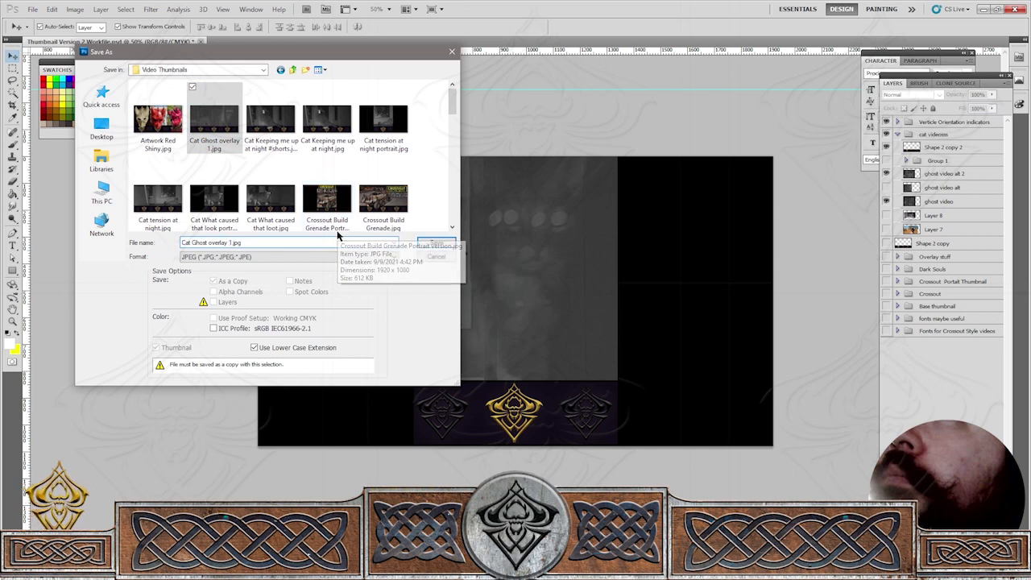
{"action": "type", "text": "port"}
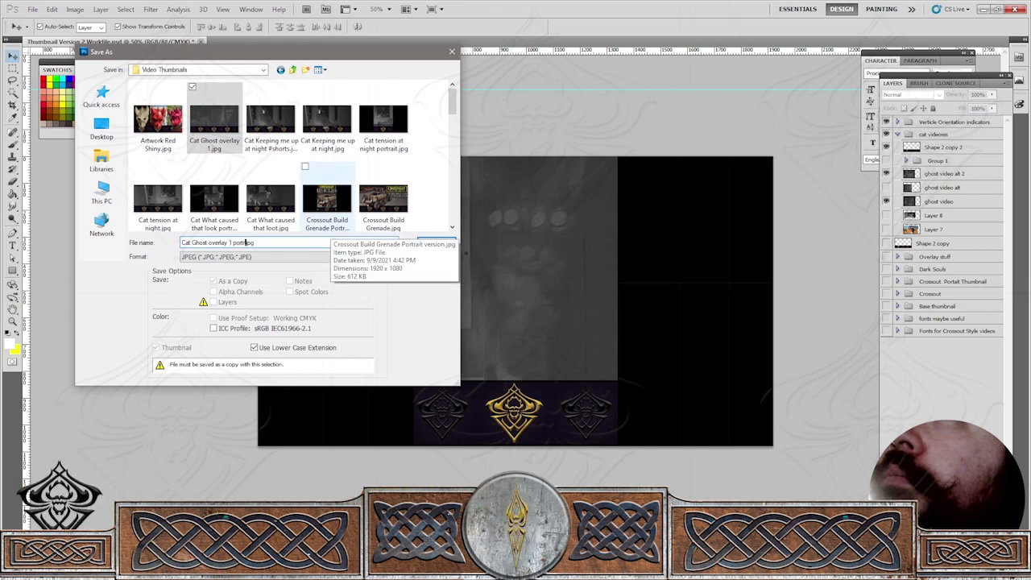
{"action": "type", "text": "rait"}
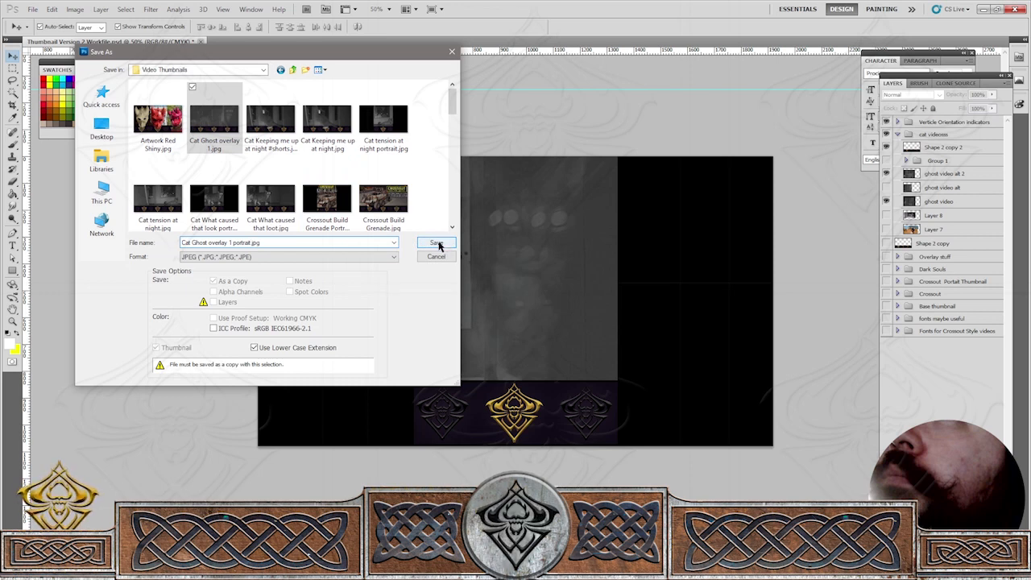
{"action": "left_click", "coordinate": [437, 244]}
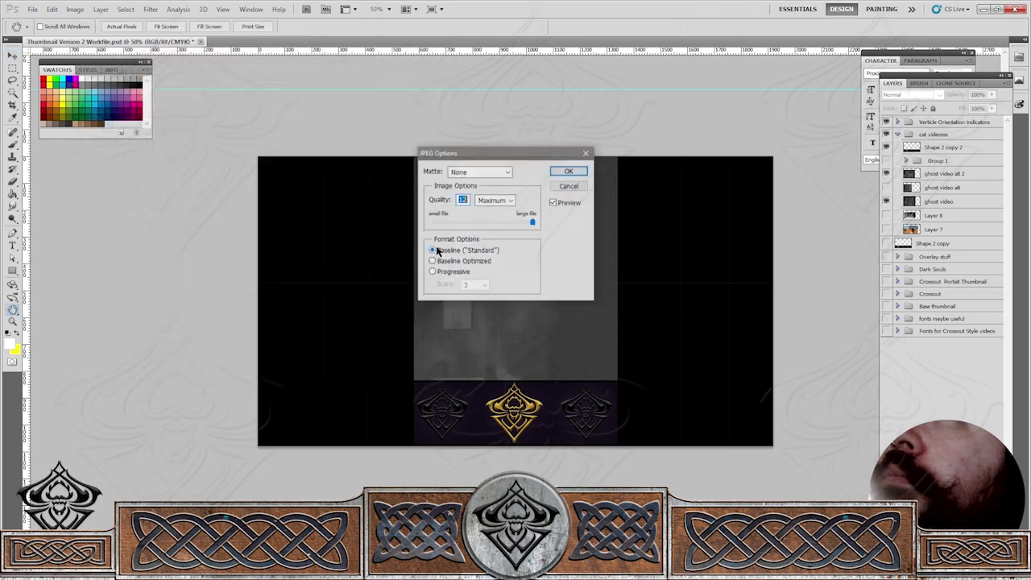
{"action": "left_click", "coordinate": [568, 176]}
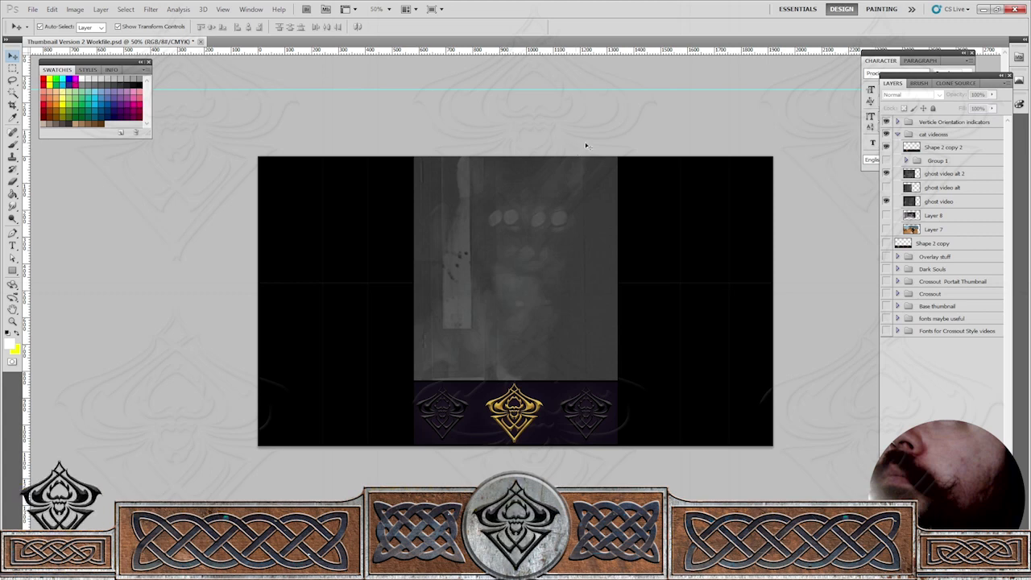
Duplicate the "Shape 2 copy 2" layer and place the duplicate above the cat videos group.
{"action": "left_click", "coordinate": [910, 150]}
{"action": "right_click", "coordinate": [916, 150]}
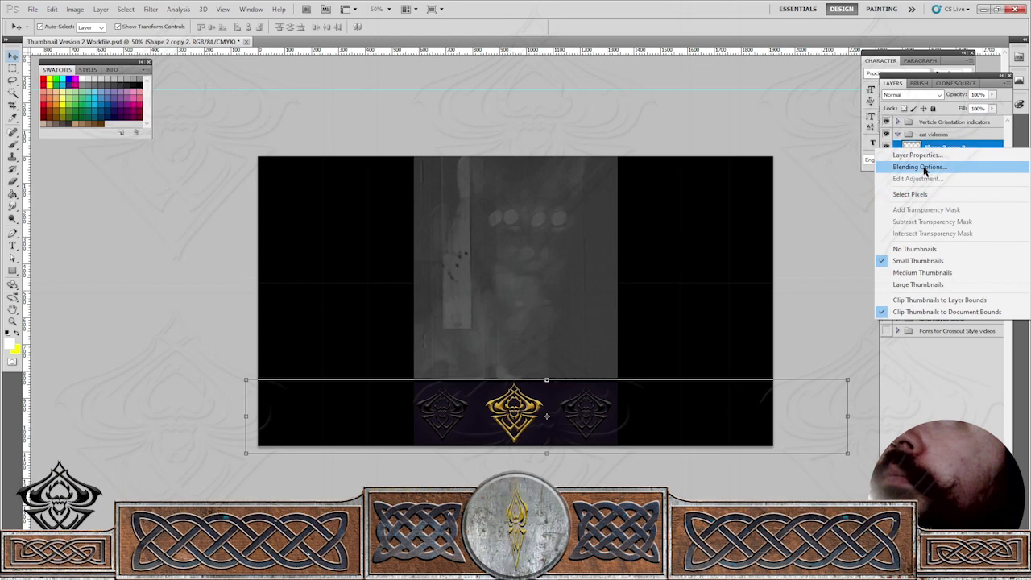
{"action": "right_click", "coordinate": [967, 147]}
{"action": "right_click", "coordinate": [967, 146]}
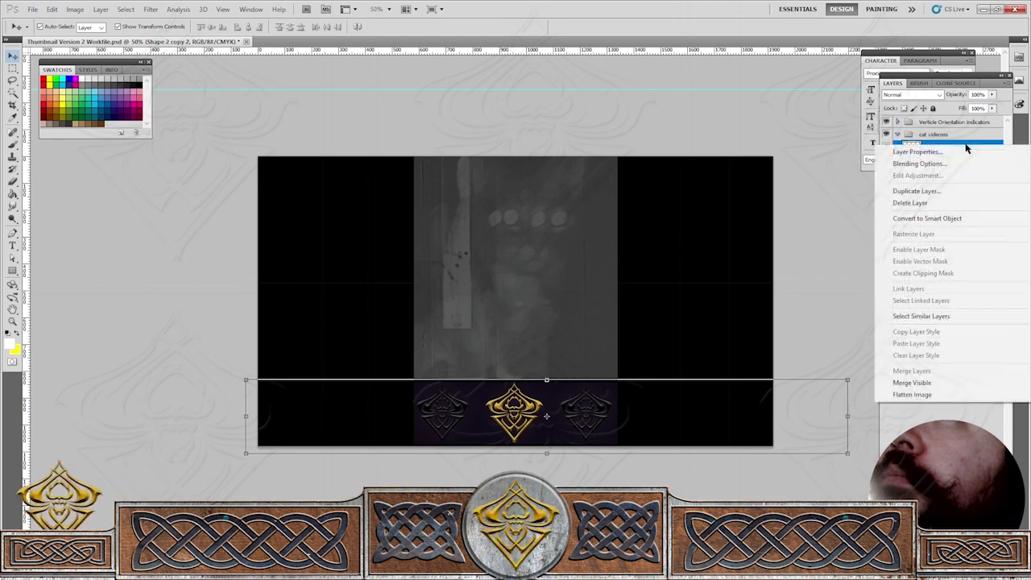
{"action": "left_click", "coordinate": [948, 191]}
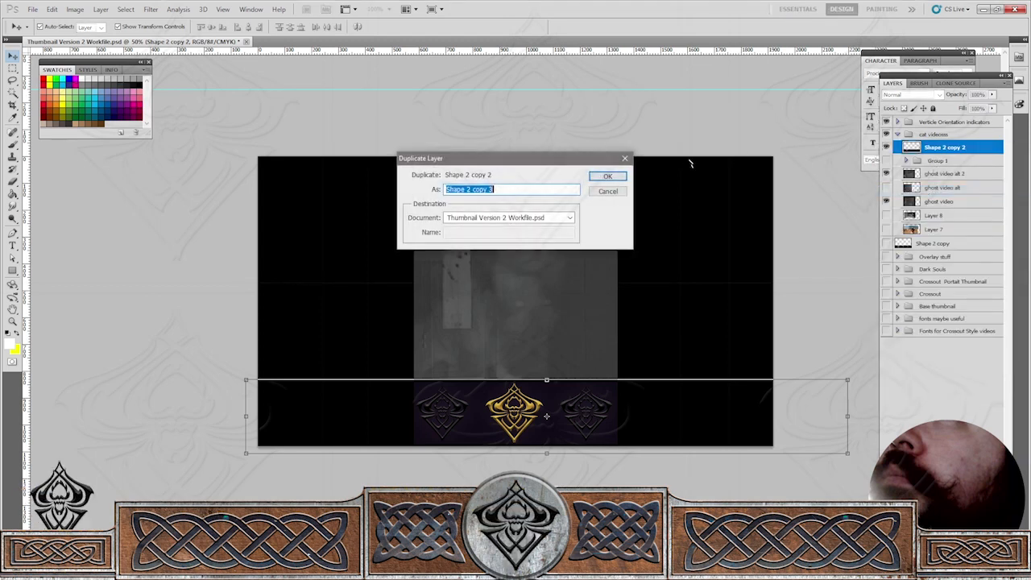
{"action": "left_click", "coordinate": [610, 175]}
{"action": "left_click_drag", "start_coordinate": [932, 149], "coordinate": [926, 130]}
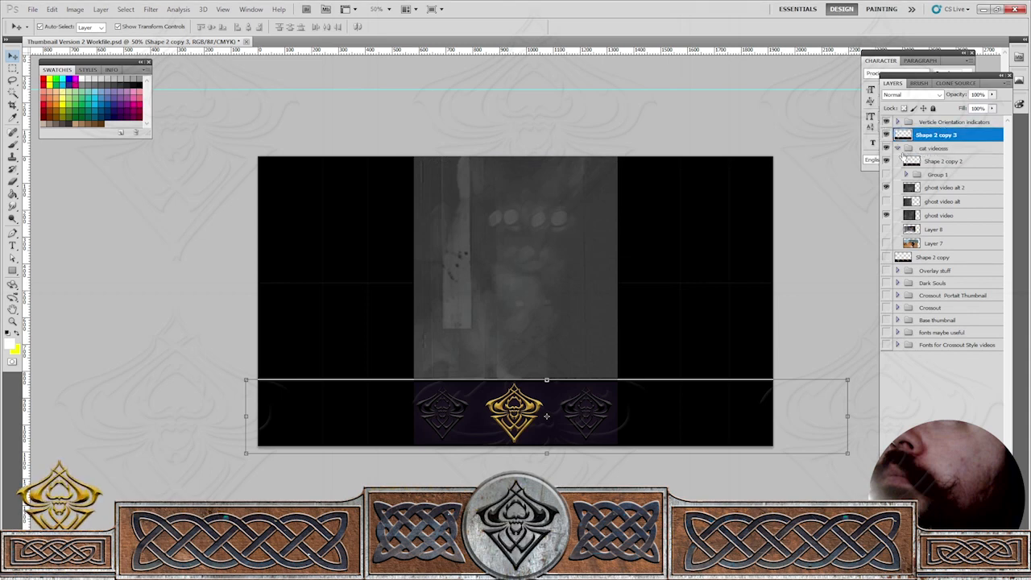
Move the "ghost video alt 2", "ghost video alt" and "ghost video" layers into "Group 1".
{"action": "left_click", "coordinate": [931, 188]}
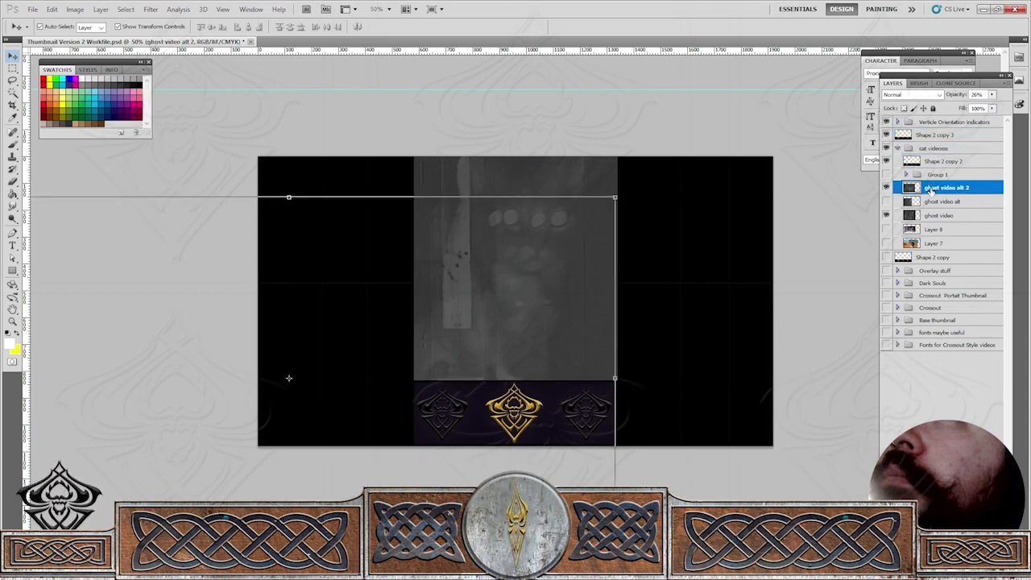
{"action": "left_click", "coordinate": [934, 216], "text": "shift"}
{"action": "left_click_drag", "start_coordinate": [934, 216], "coordinate": [926, 176]}
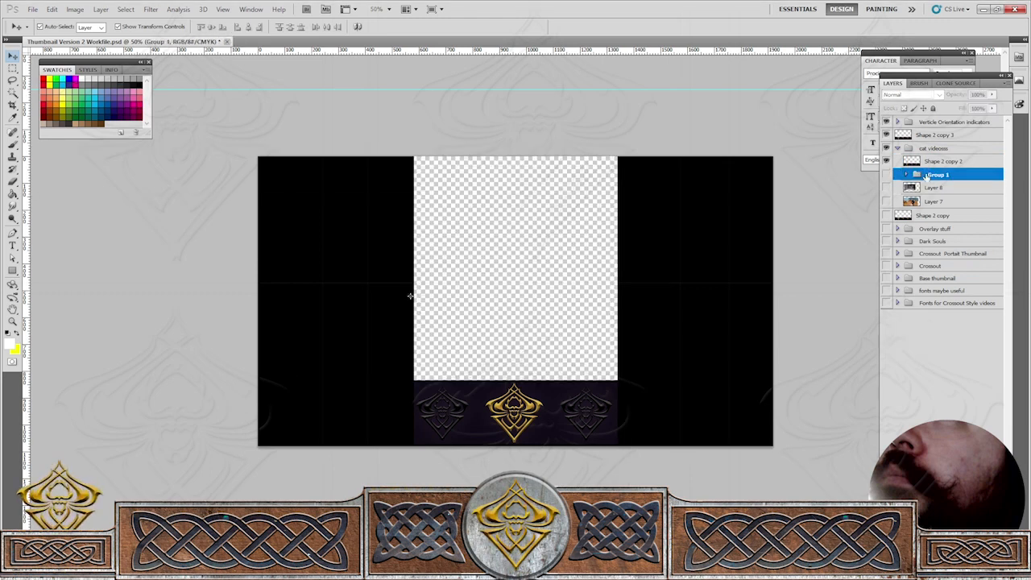
Show "Layer 8" with the cat photo and reorder "Shape 2 copy 2" directly beneath it.
{"action": "left_click", "coordinate": [886, 187]}
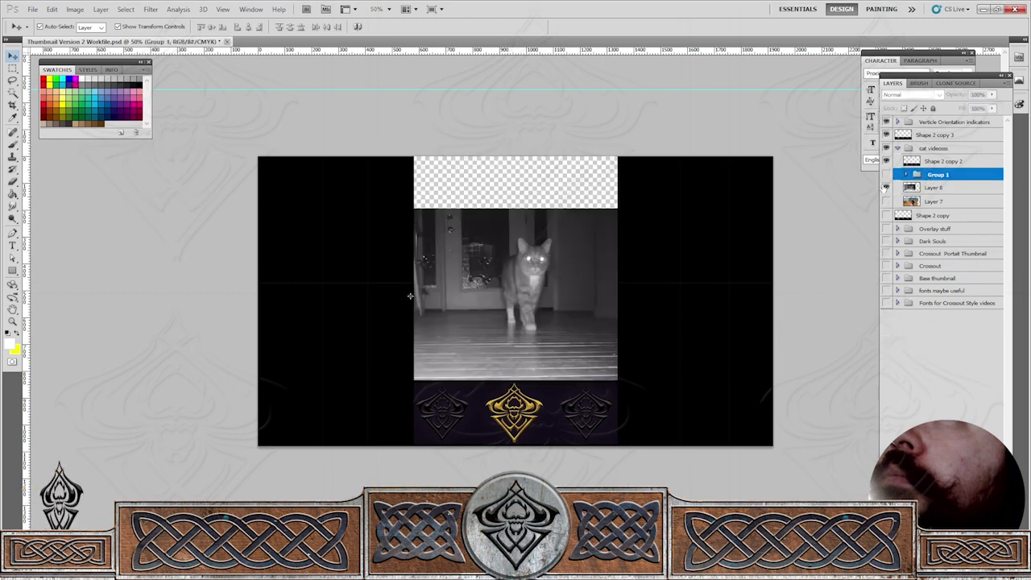
{"action": "left_click", "coordinate": [886, 186]}
{"action": "left_click", "coordinate": [913, 187]}
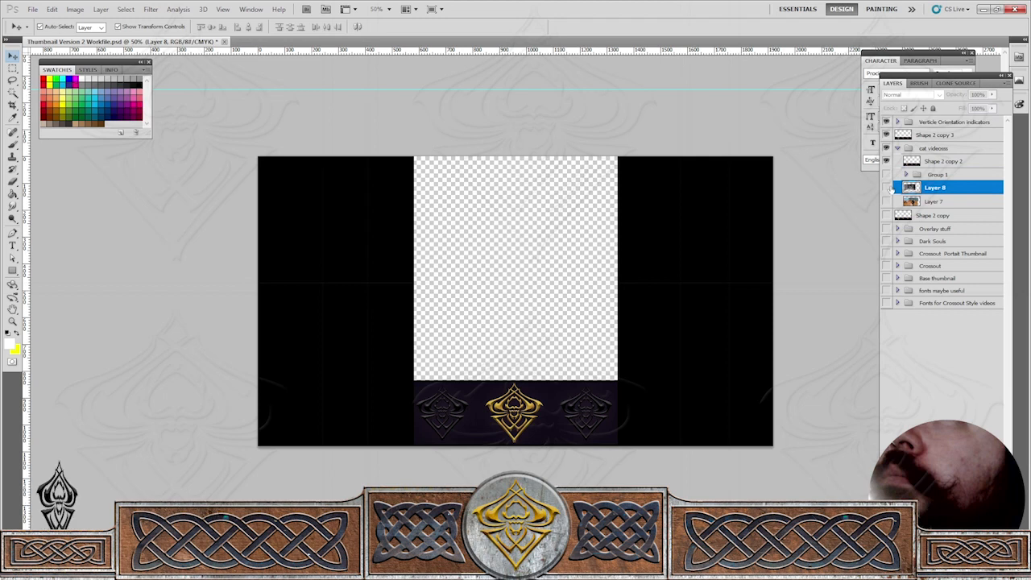
{"action": "left_click", "coordinate": [886, 186]}
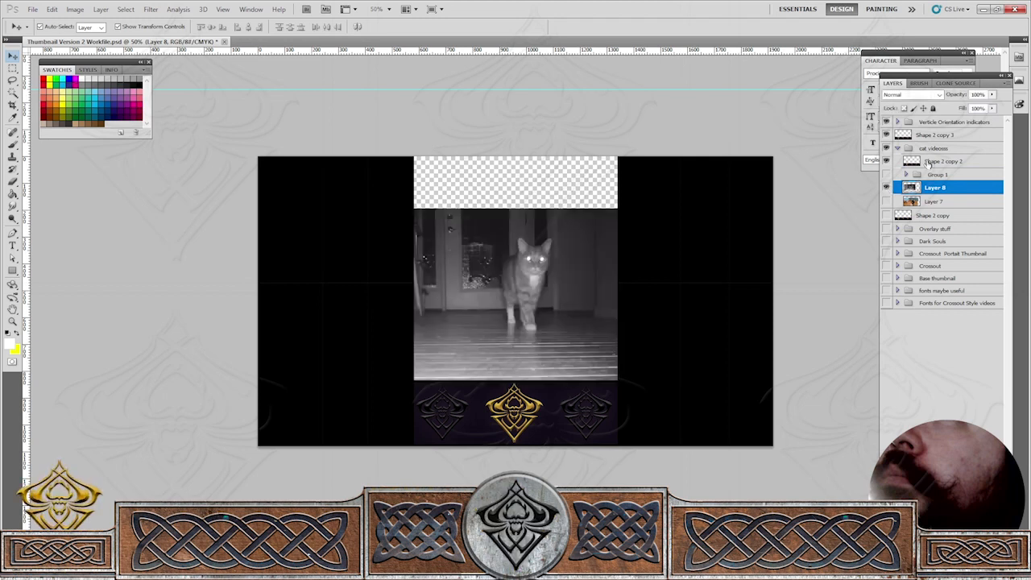
{"action": "left_click_drag", "start_coordinate": [929, 164], "coordinate": [923, 186]}
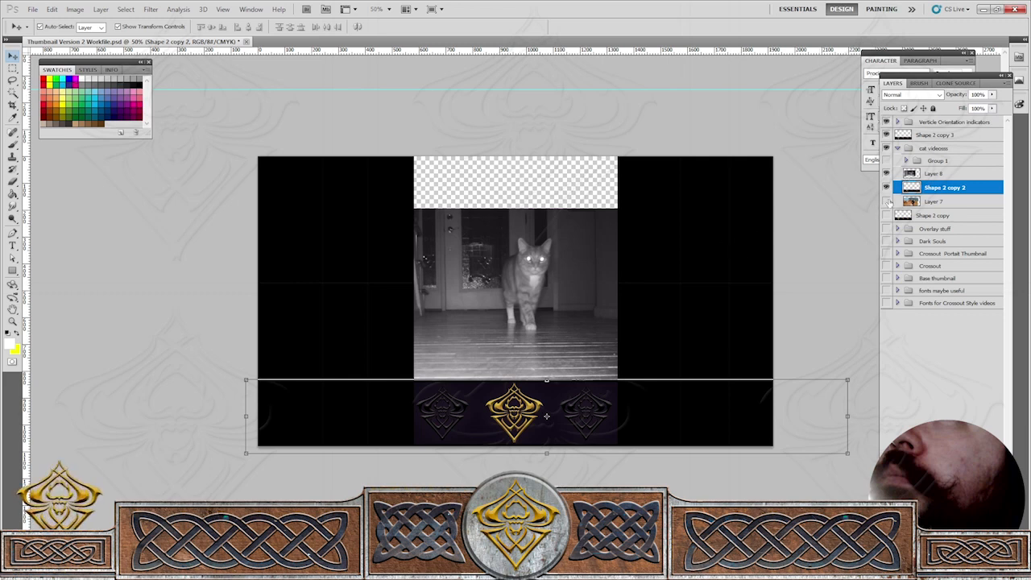
Hide the "Verticle Orientation indicators" group and enlarge "Layer 8" so the cat stands large and centred above the emblem band.
{"action": "left_click", "coordinate": [933, 174]}
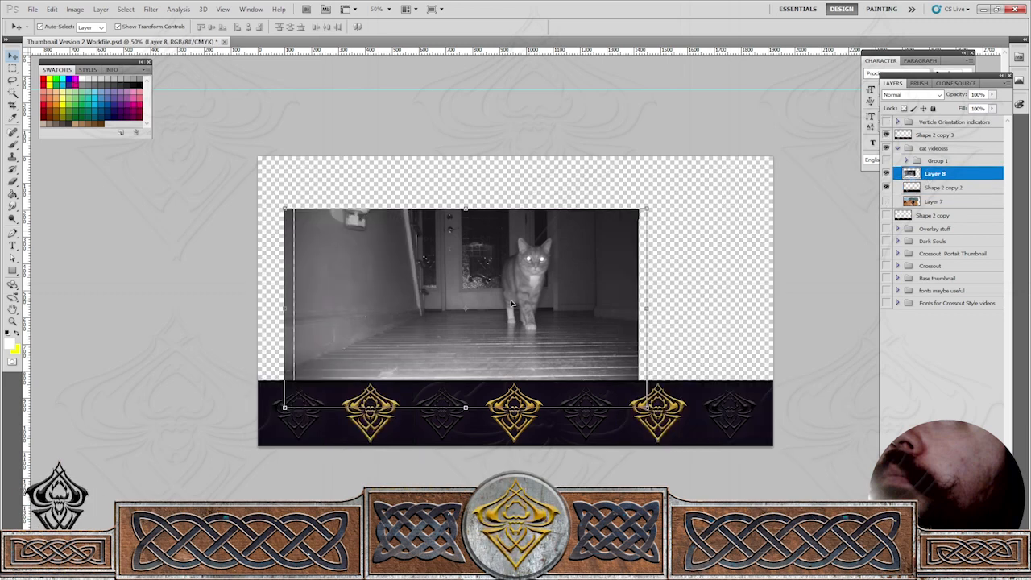
{"action": "left_click_drag", "start_coordinate": [550, 309], "coordinate": [474, 339]}
{"action": "left_click", "coordinate": [566, 239]}
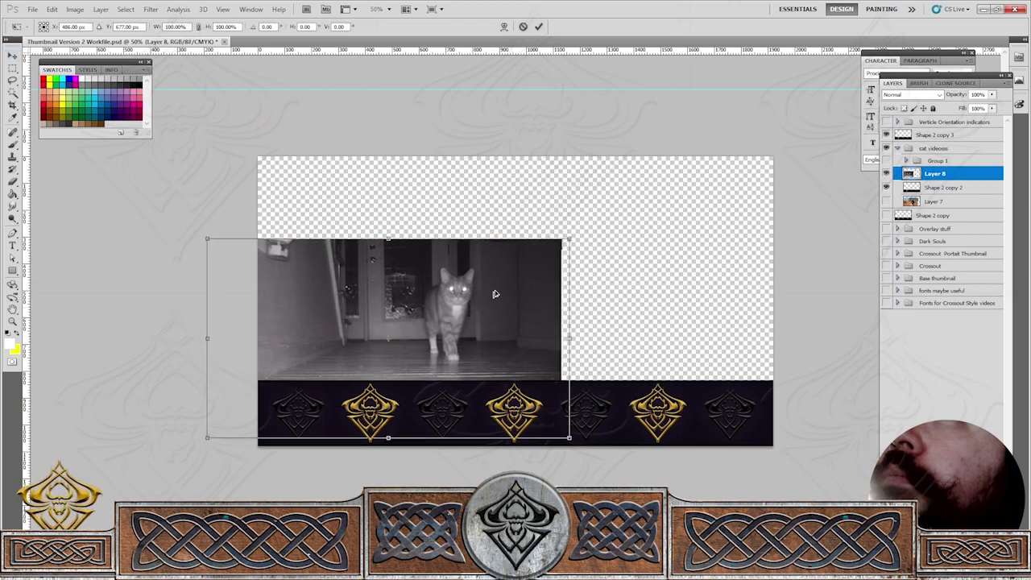
{"action": "left_click_drag", "start_coordinate": [566, 239], "coordinate": [907, 55]}
{"action": "left_click_drag", "start_coordinate": [779, 280], "coordinate": [612, 353]}
{"action": "key", "text": "Return"}
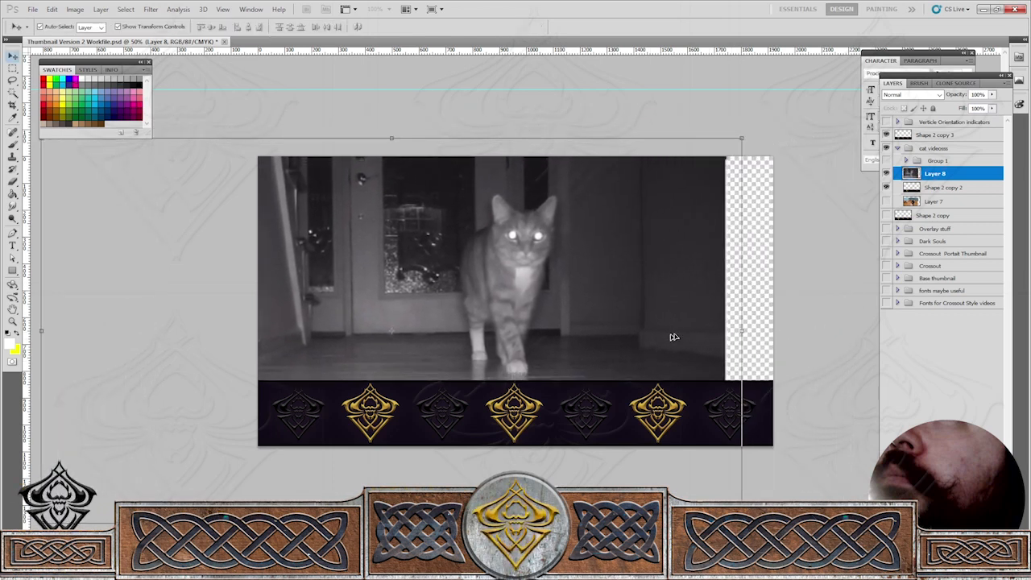
Use the Clone Stamp tool on "Layer 8" to extend the dark wall over the upper part of the transparent strip beside the photo.
{"action": "left_click", "coordinate": [816, 314]}
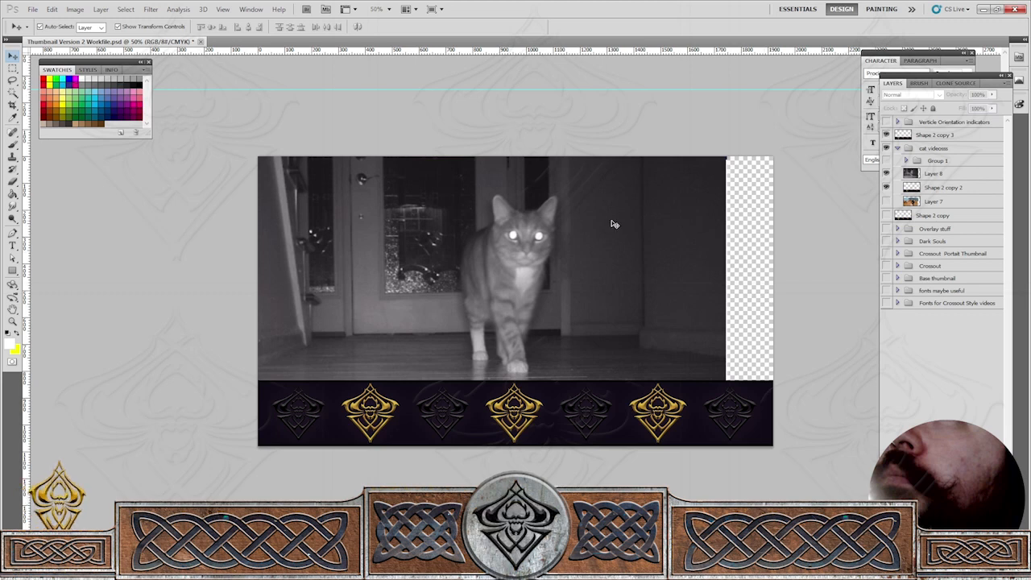
{"action": "left_click", "coordinate": [14, 159]}
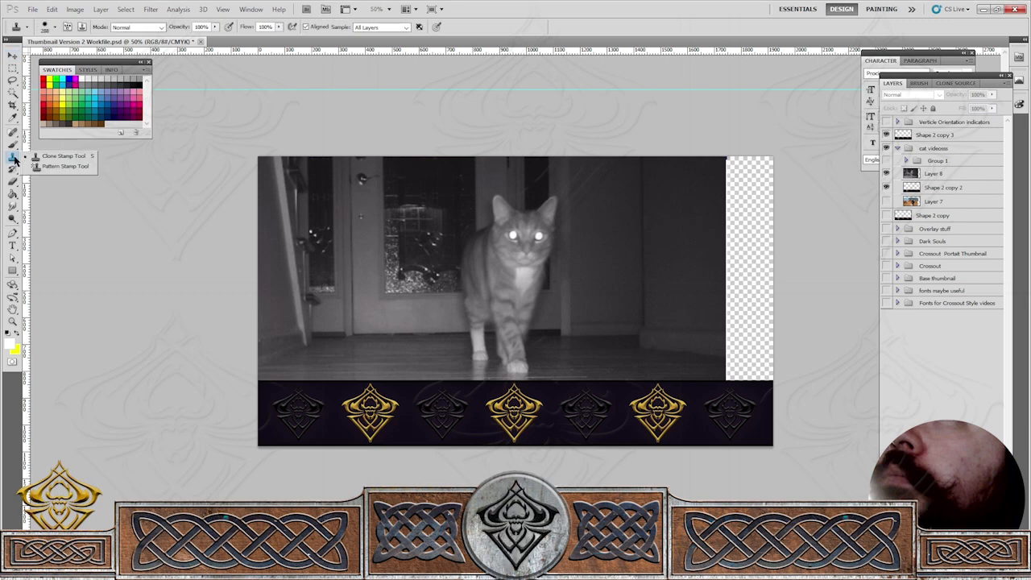
{"action": "left_click", "coordinate": [53, 153]}
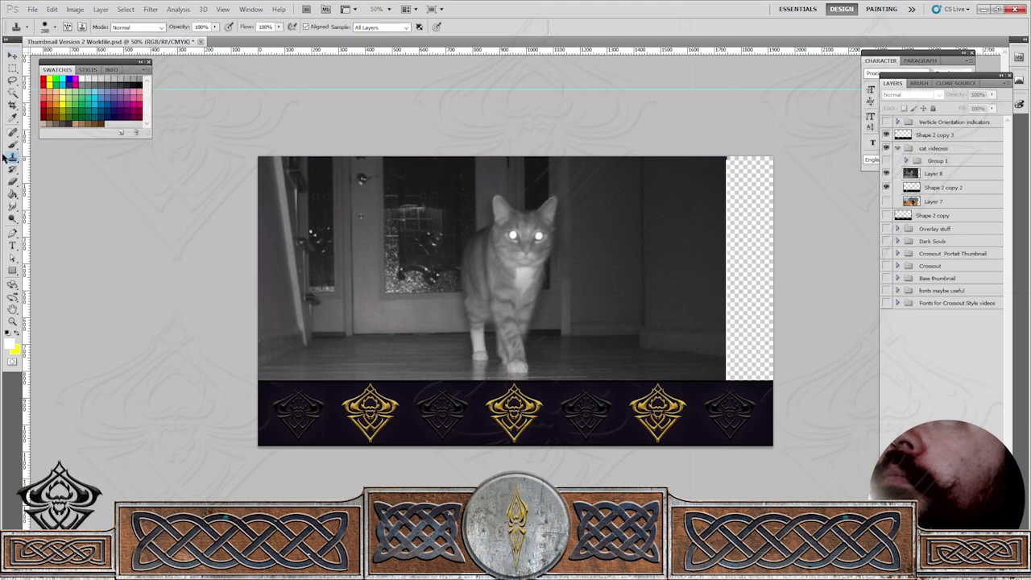
{"action": "right_click", "coordinate": [13, 158]}
{"action": "left_click", "coordinate": [47, 156]}
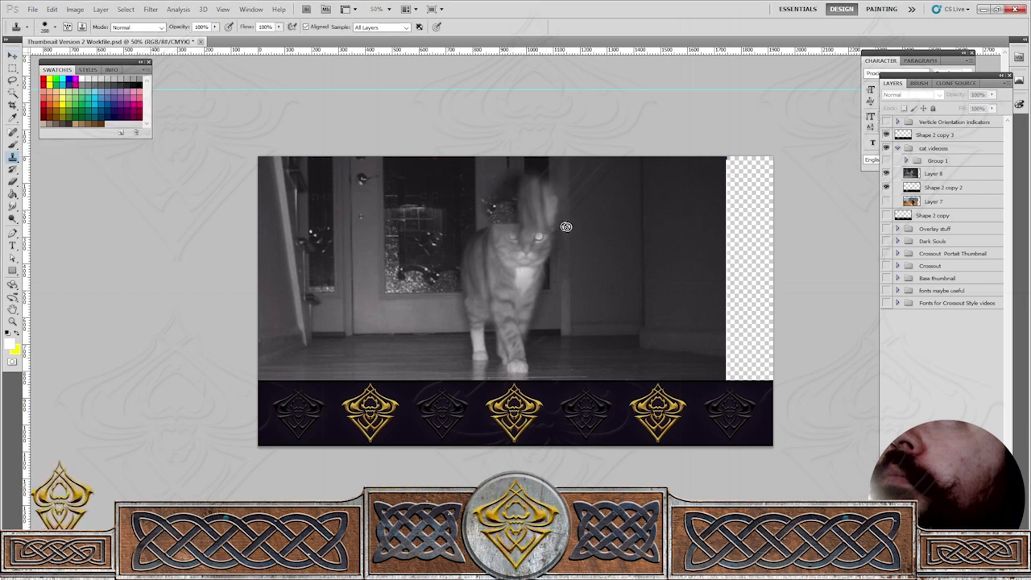
{"action": "key", "text": "ctrl+z"}
{"action": "left_click", "coordinate": [679, 259]}
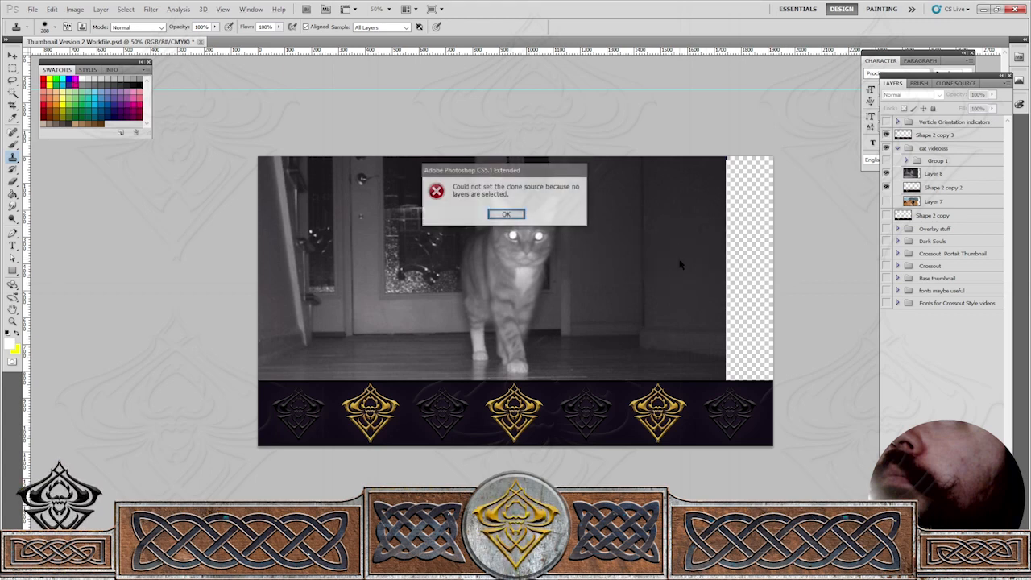
{"action": "key", "text": "Return"}
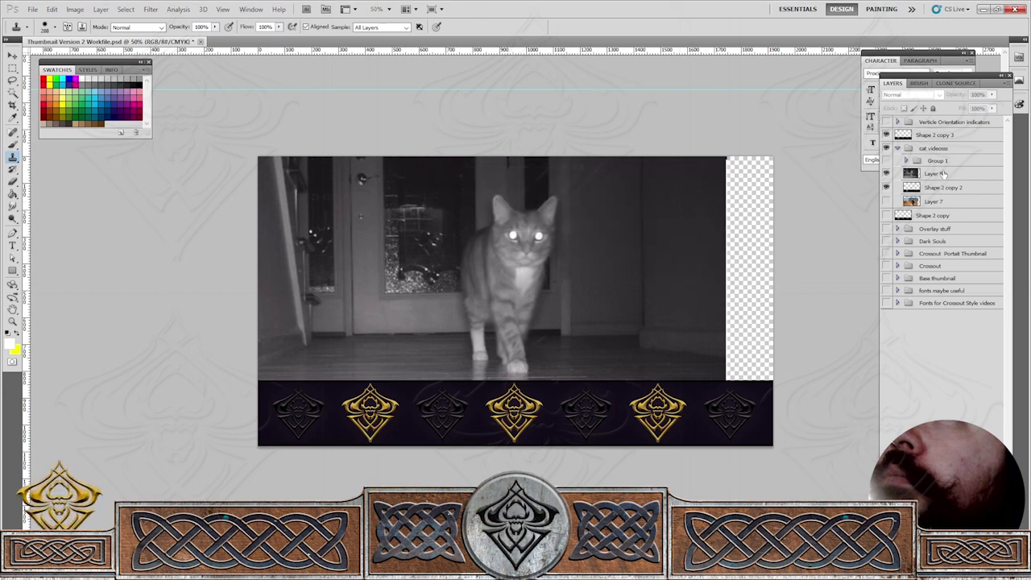
{"action": "left_click", "coordinate": [934, 173]}
{"action": "left_click", "coordinate": [683, 253], "text": "alt"}
{"action": "mouse_move", "coordinate": [701, 251]}
{"action": "left_mouse_down"}
{"action": "mouse_move", "coordinate": [726, 248]}
{"action": "mouse_move", "coordinate": [742, 196]}
{"action": "mouse_move", "coordinate": [742, 153]}
{"action": "mouse_move", "coordinate": [762, 223]}
{"action": "mouse_move", "coordinate": [776, 131]}
{"action": "mouse_move", "coordinate": [740, 284]}
{"action": "mouse_move", "coordinate": [772, 159]}
{"action": "mouse_move", "coordinate": [773, 253]}
{"action": "mouse_move", "coordinate": [732, 274]}
{"action": "mouse_move", "coordinate": [755, 340]}
{"action": "left_mouse_up"}
{"action": "key", "text": "ctrl+z"}
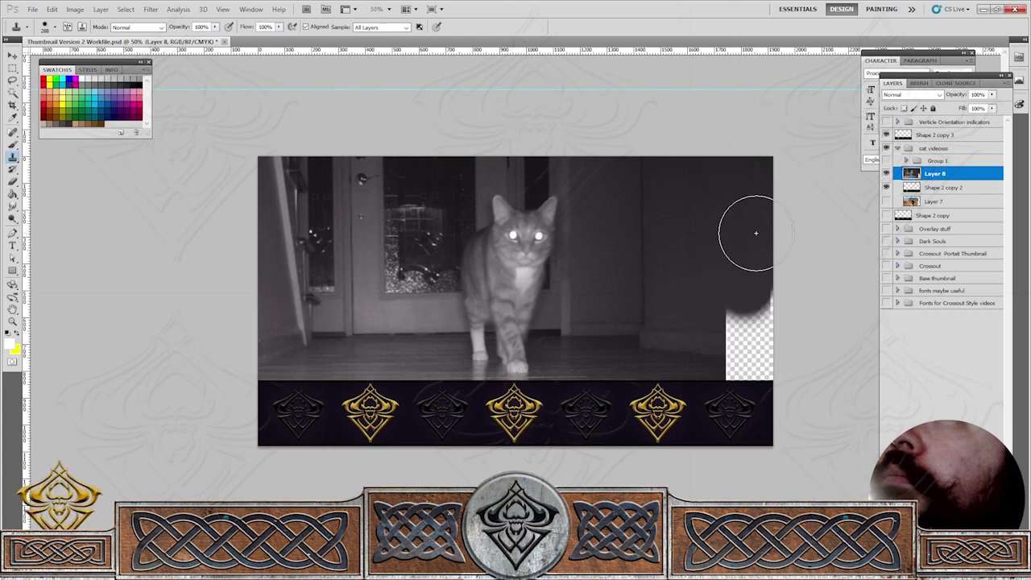
Clone the lower wall and floor into the rest of the transparent strip on "Layer 8", retouch the cloned wall area, and deselect the layer.
{"action": "left_click", "coordinate": [692, 341], "text": "alt"}
{"action": "mouse_move", "coordinate": [718, 345]}
{"action": "left_mouse_down"}
{"action": "mouse_move", "coordinate": [783, 346]}
{"action": "mouse_move", "coordinate": [736, 319]}
{"action": "mouse_move", "coordinate": [787, 309]}
{"action": "mouse_move", "coordinate": [724, 285]}
{"action": "mouse_move", "coordinate": [757, 281]}
{"action": "mouse_move", "coordinate": [770, 299]}
{"action": "mouse_move", "coordinate": [763, 352]}
{"action": "mouse_move", "coordinate": [736, 366]}
{"action": "mouse_move", "coordinate": [801, 385]}
{"action": "left_mouse_up"}
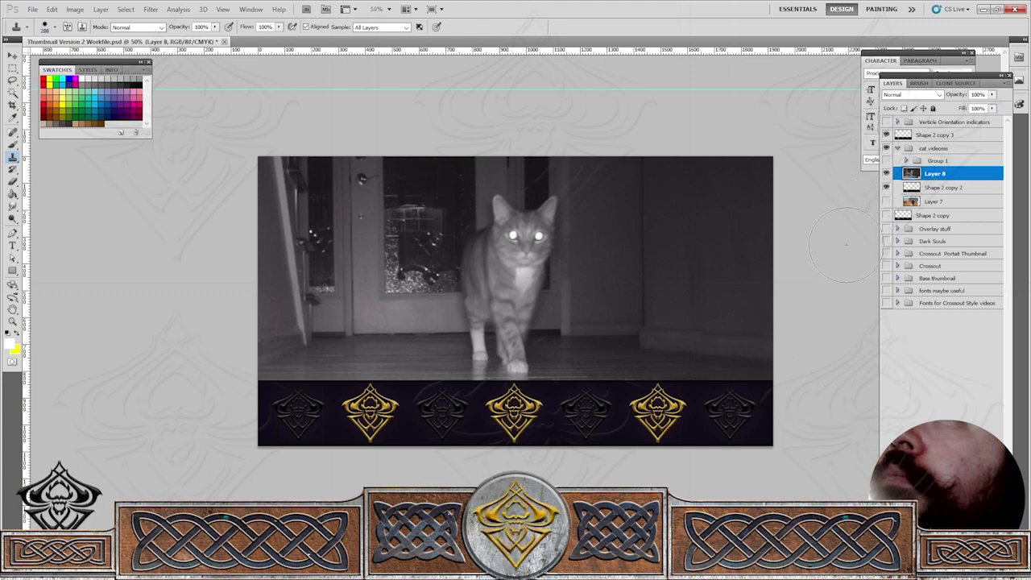
{"action": "left_click", "coordinate": [732, 239], "text": "alt"}
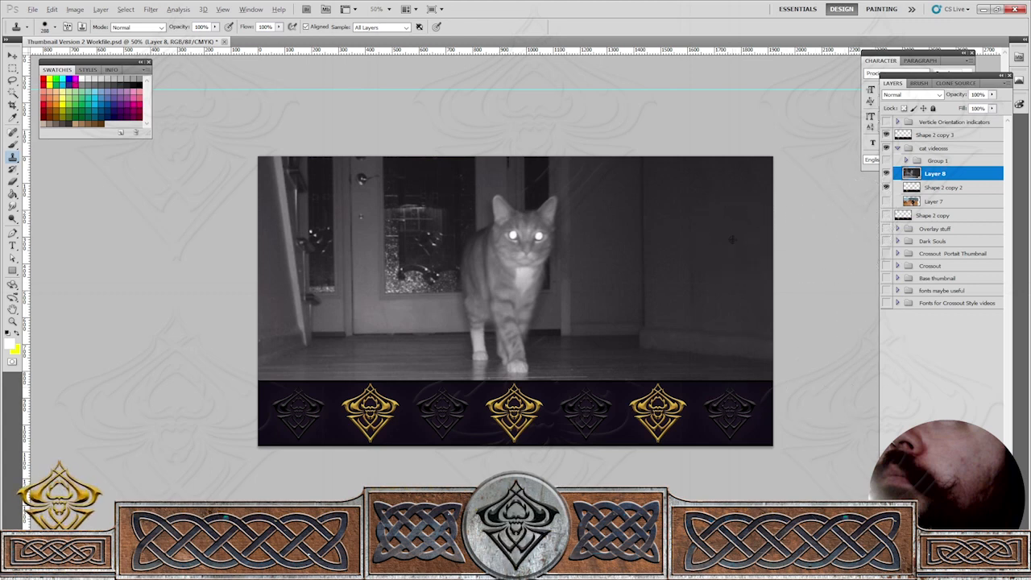
{"action": "mouse_move", "coordinate": [721, 274]}
{"action": "left_mouse_down"}
{"action": "mouse_move", "coordinate": [697, 281]}
{"action": "mouse_move", "coordinate": [698, 219]}
{"action": "left_mouse_up"}
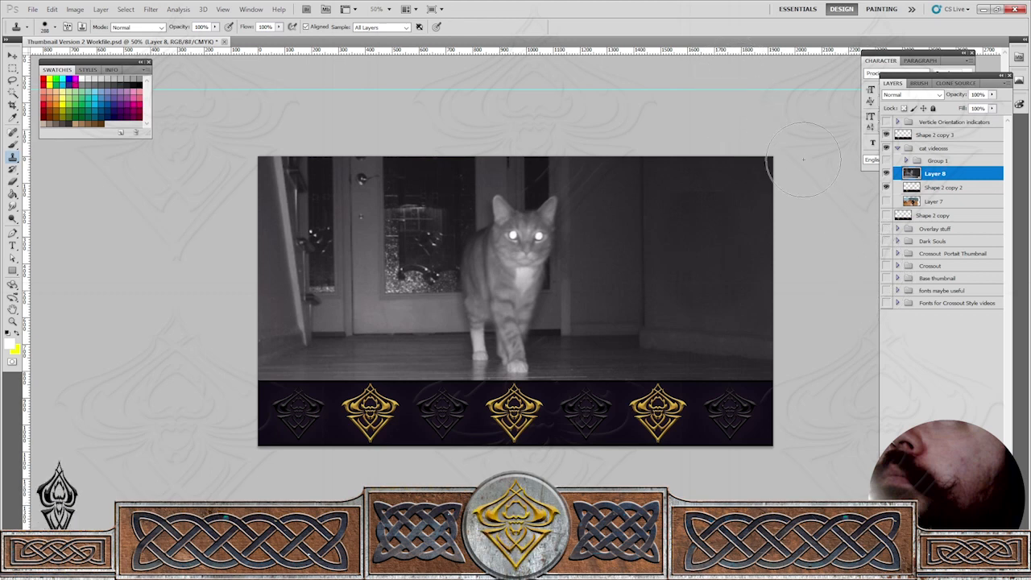
{"action": "key", "text": "ctrl+minus"}
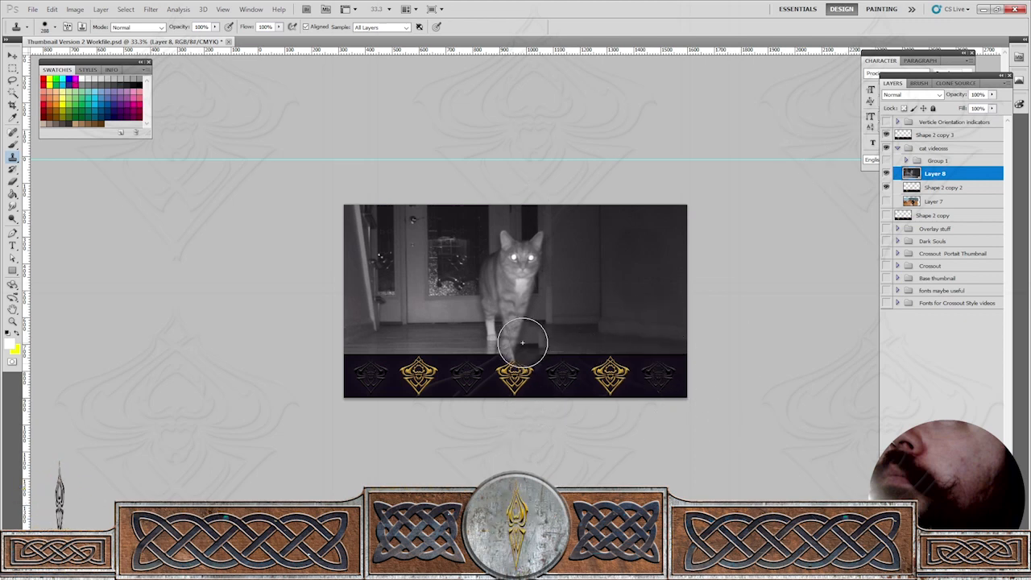
{"action": "left_click", "coordinate": [12, 56]}
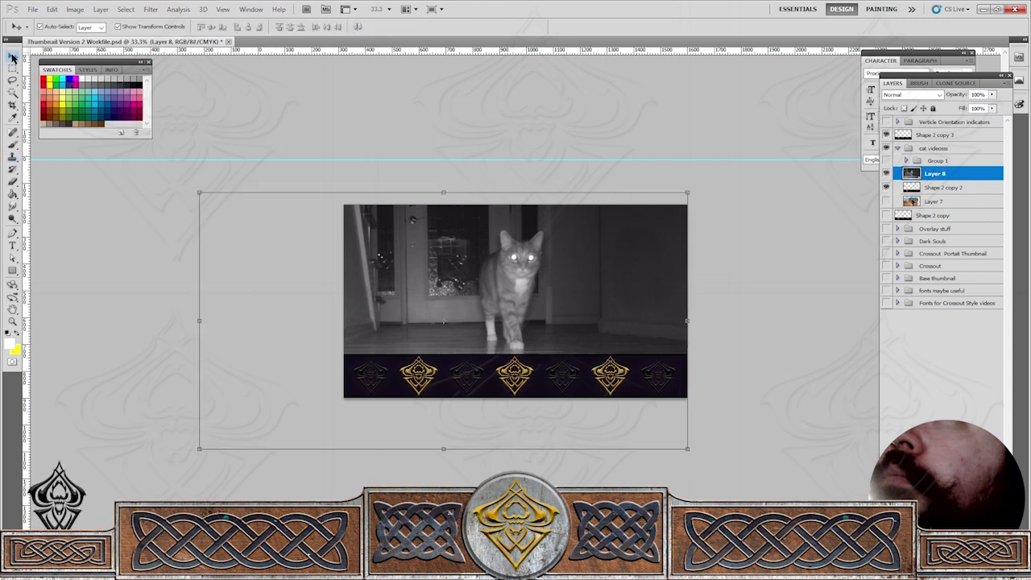
{"action": "left_click", "coordinate": [123, 267]}
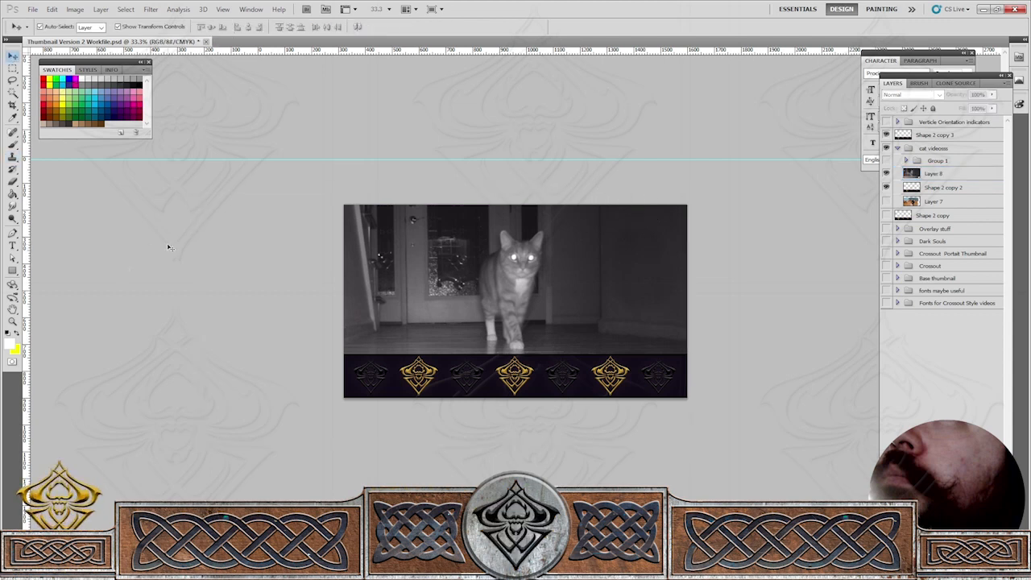
Save a JPEG copy named "Cat Buster Patrols the night" in the Video Thumbnails folder at maximum quality 12.
{"action": "left_click", "coordinate": [30, 11]}
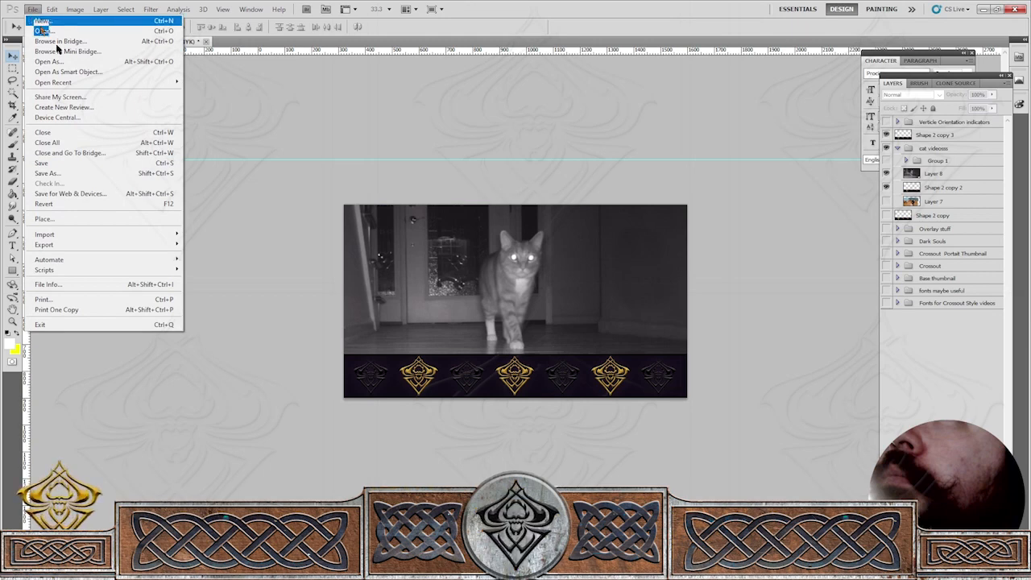
{"action": "left_click", "coordinate": [97, 173]}
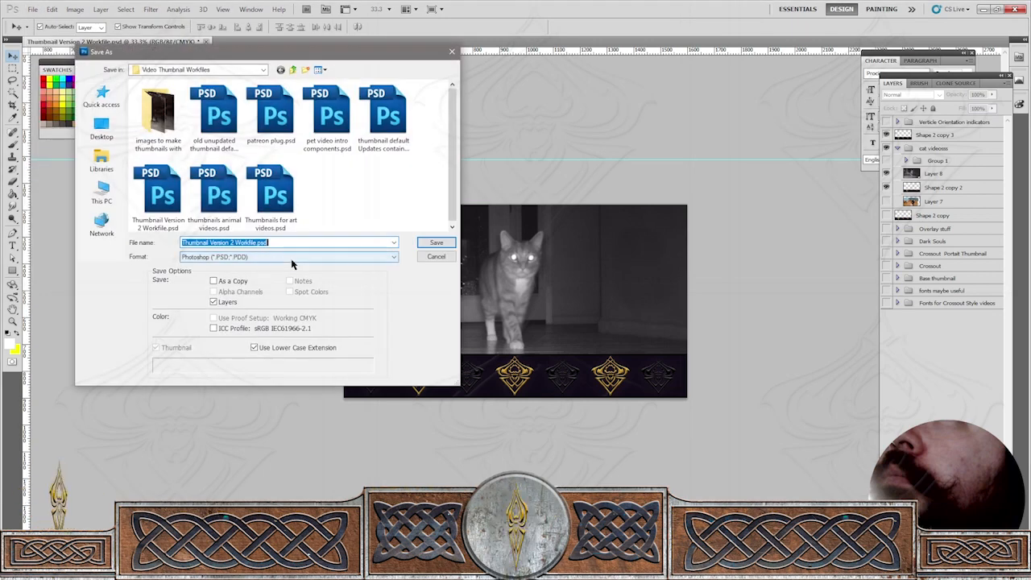
{"action": "left_click", "coordinate": [378, 256]}
{"action": "left_click", "coordinate": [242, 328]}
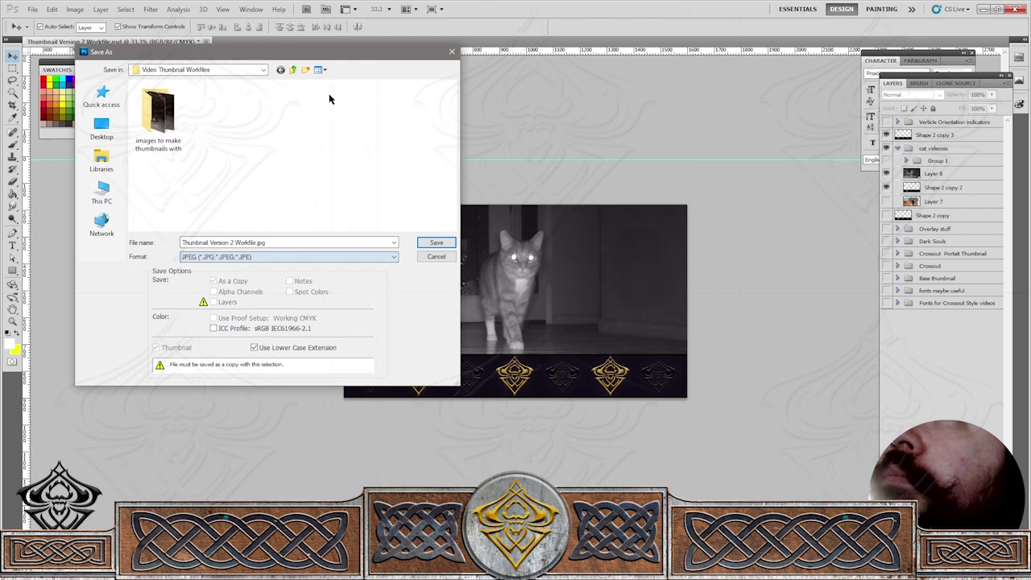
{"action": "left_click", "coordinate": [293, 70]}
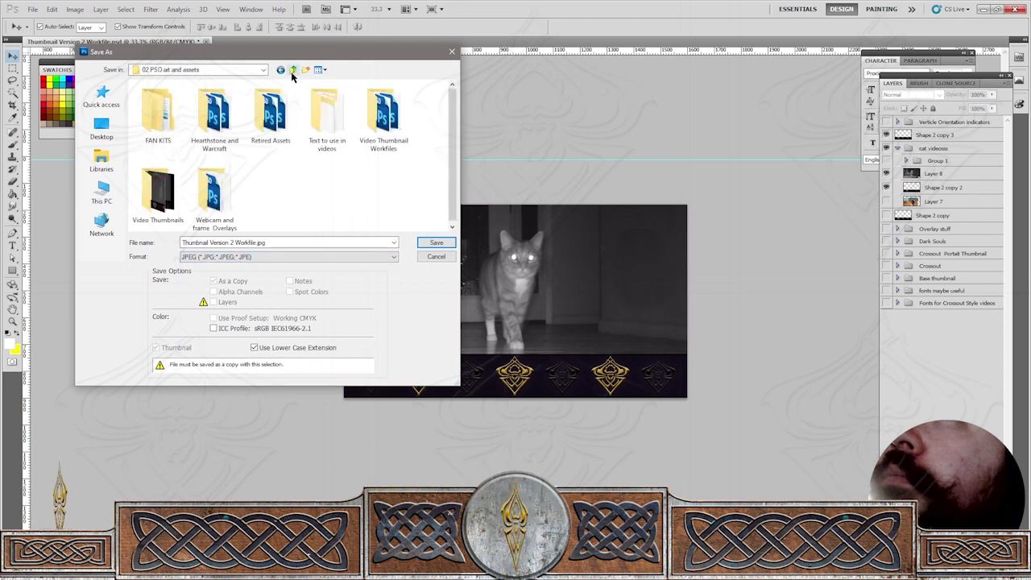
{"action": "double_click", "coordinate": [161, 211]}
{"action": "left_click", "coordinate": [303, 243]}
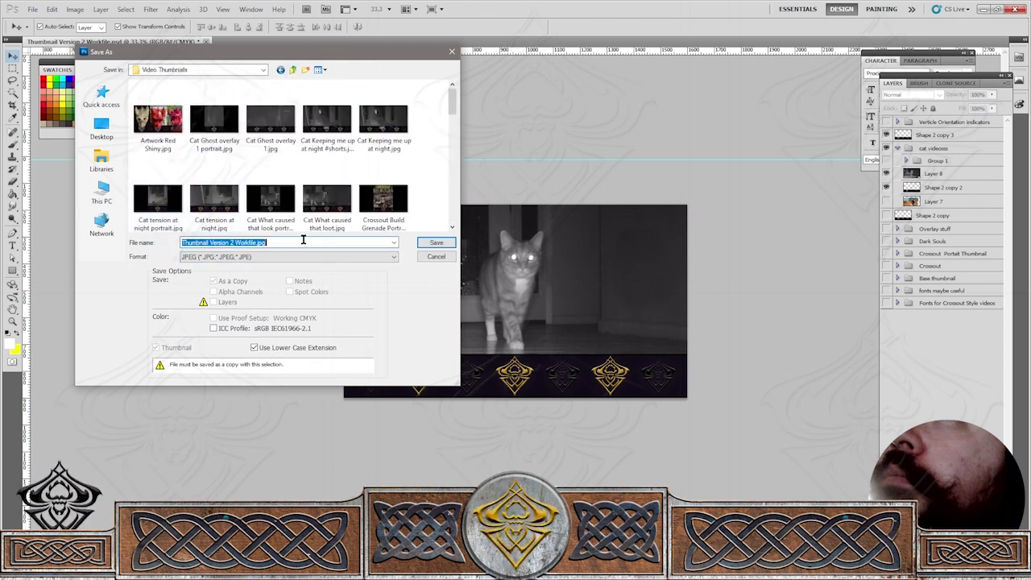
{"action": "type", "text": "Cat Buste"}
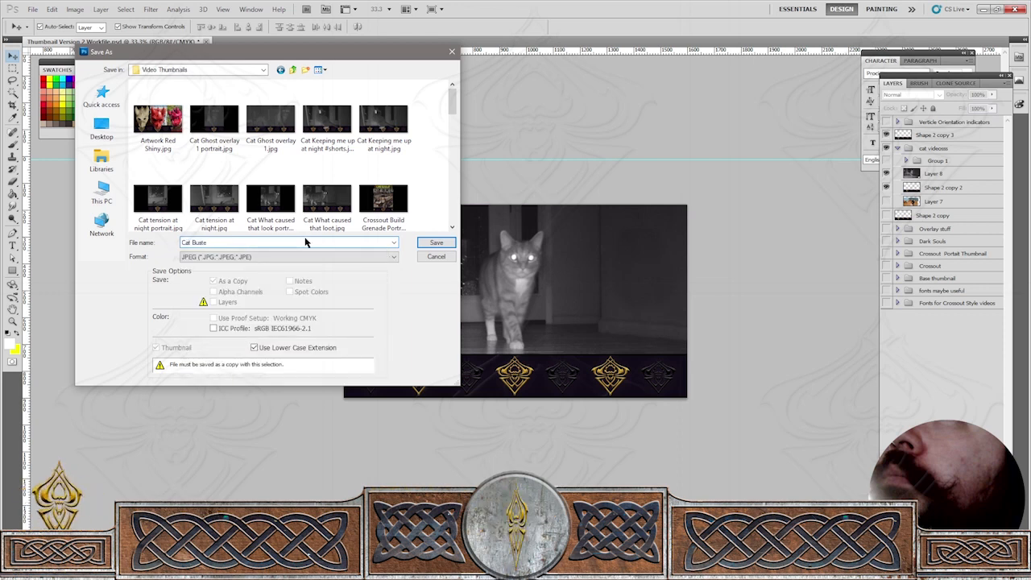
{"action": "type", "text": "Patrols the night"}
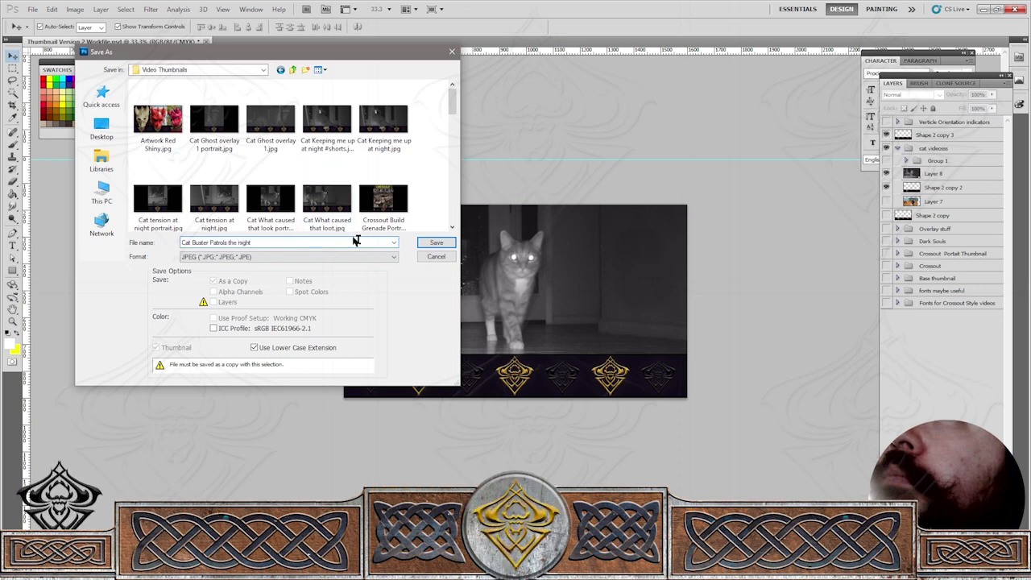
{"action": "left_click", "coordinate": [429, 241]}
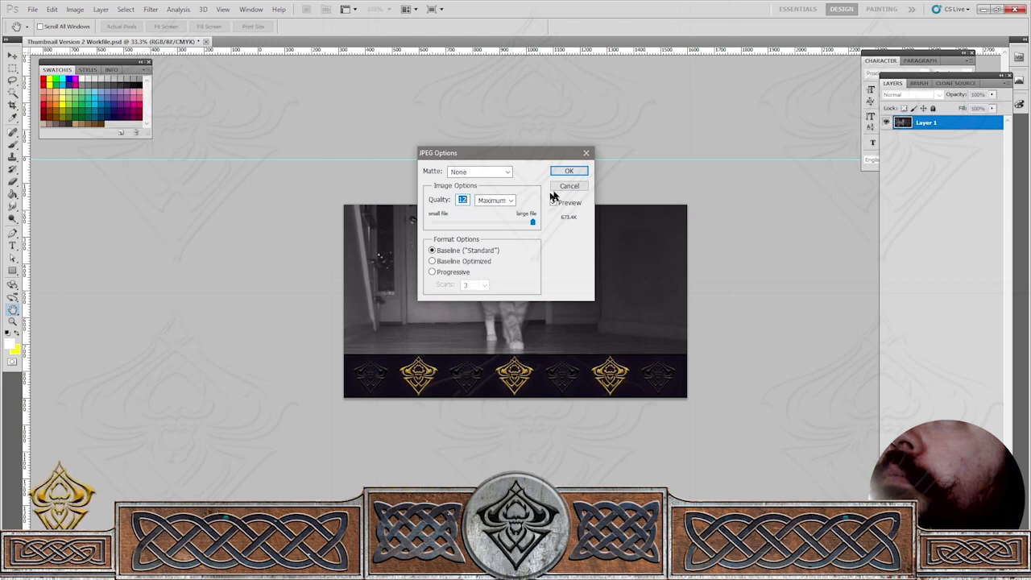
{"action": "left_click", "coordinate": [566, 170]}
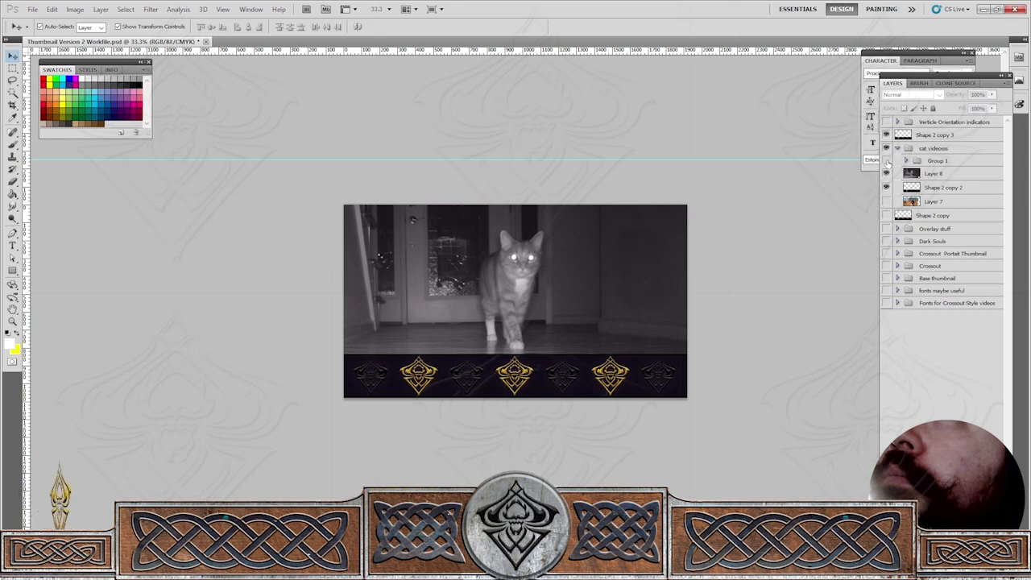
Hide "Layer 8", move it into "Group 1", and show "Layer 7" with the black cat photo.
{"action": "left_click", "coordinate": [886, 174]}
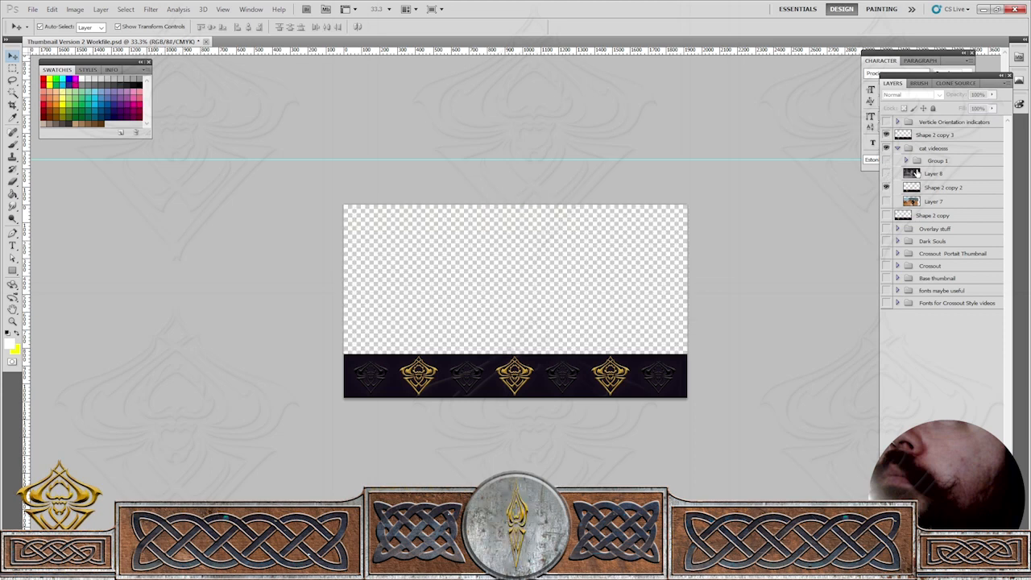
{"action": "left_click_drag", "start_coordinate": [918, 173], "coordinate": [929, 163]}
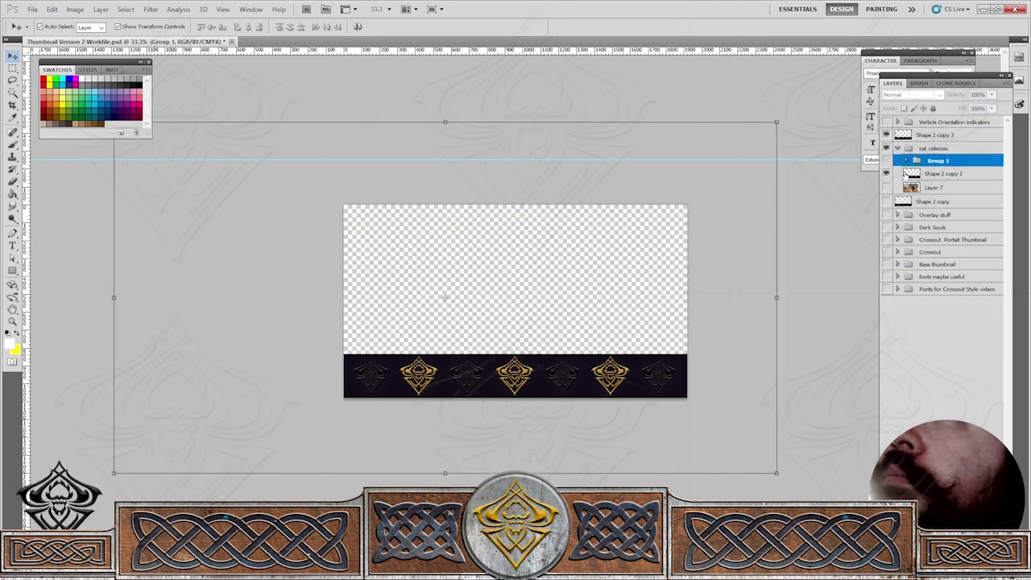
{"action": "left_click", "coordinate": [886, 187]}
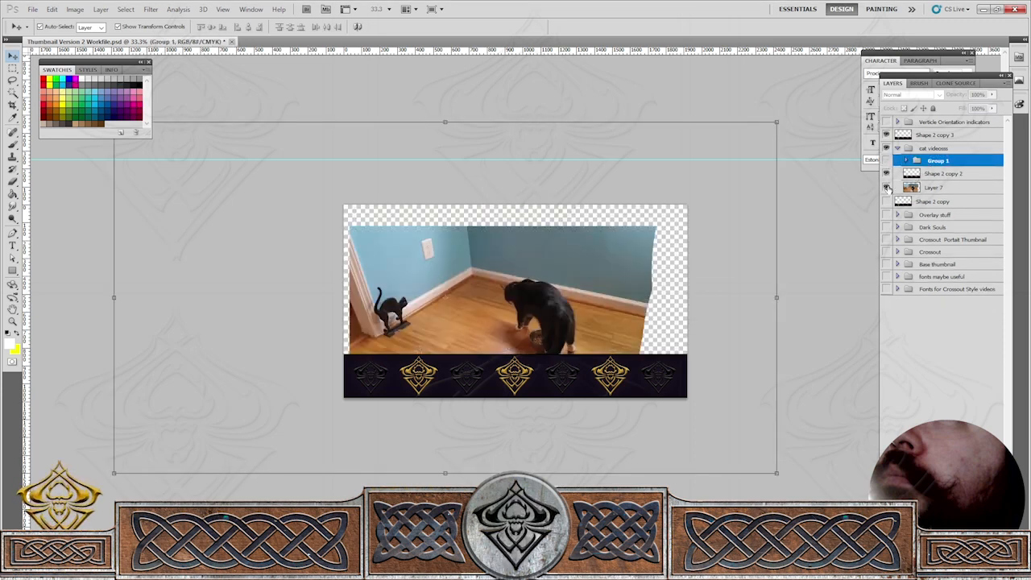
Enlarge "Layer 7" to about 181% and position it so the photo fills the area above the emblem band.
{"action": "left_click_drag", "start_coordinate": [502, 287], "coordinate": [451, 274]}
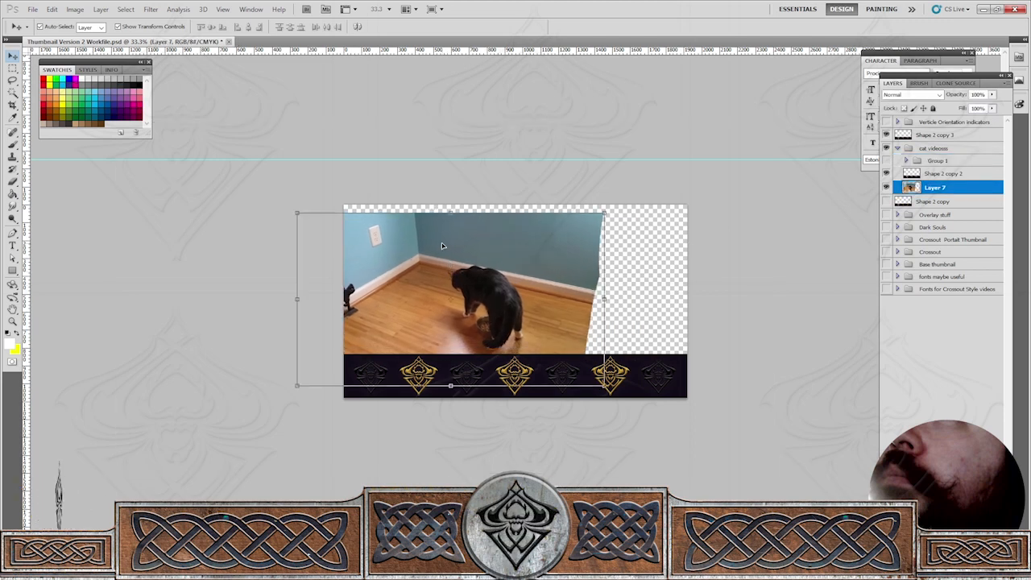
{"action": "key", "text": "ctrl+t"}
{"action": "left_click_drag", "start_coordinate": [606, 211], "coordinate": [763, 163]}
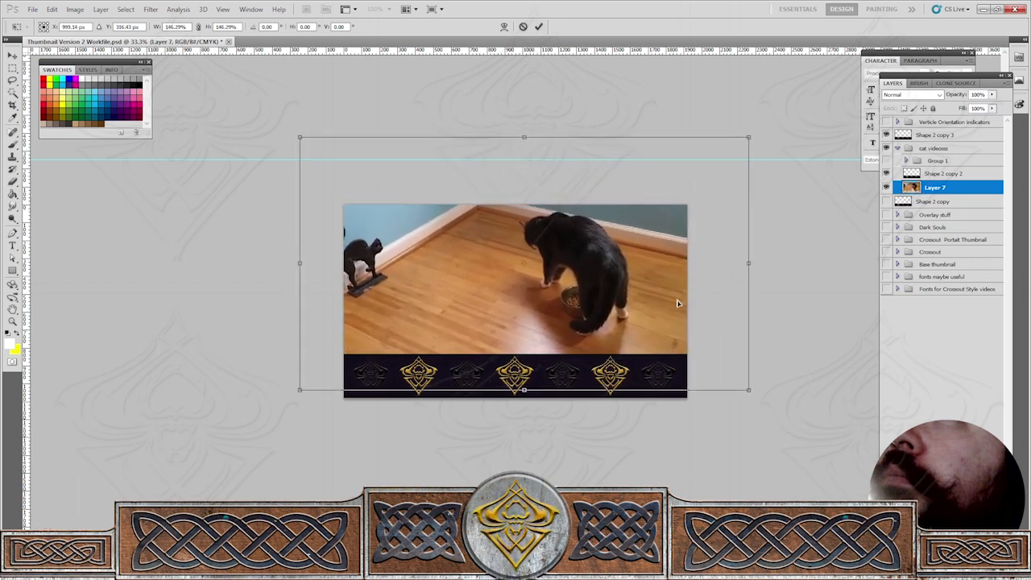
{"action": "left_click_drag", "start_coordinate": [677, 300], "coordinate": [651, 303]}
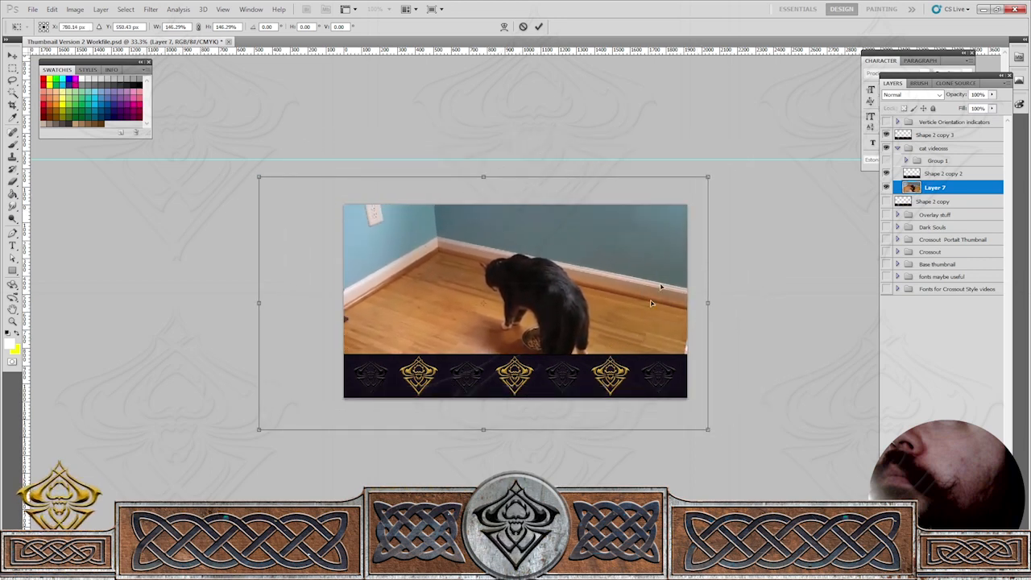
{"action": "left_click_drag", "start_coordinate": [706, 180], "coordinate": [800, 97]}
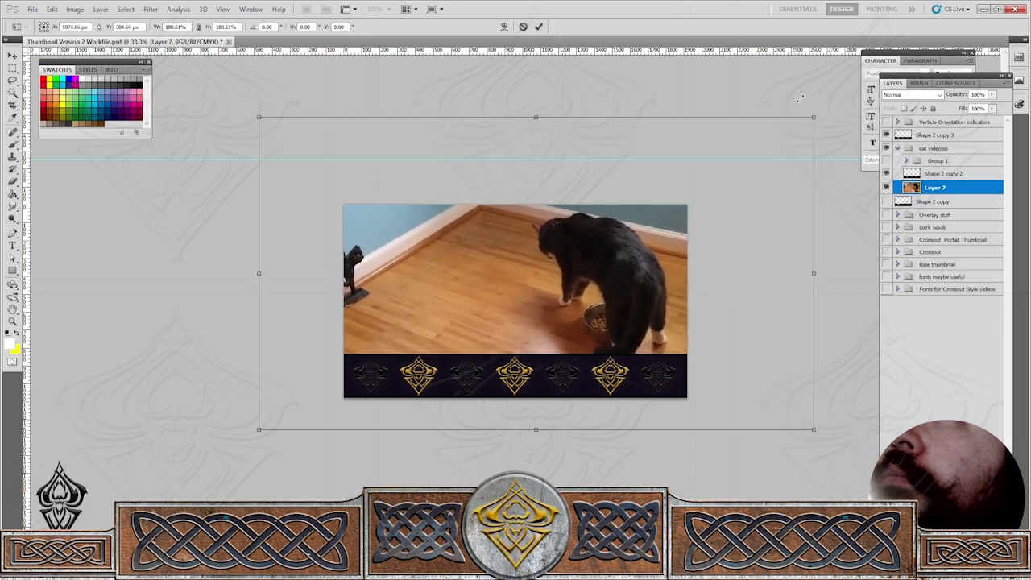
{"action": "left_click_drag", "start_coordinate": [632, 278], "coordinate": [614, 291]}
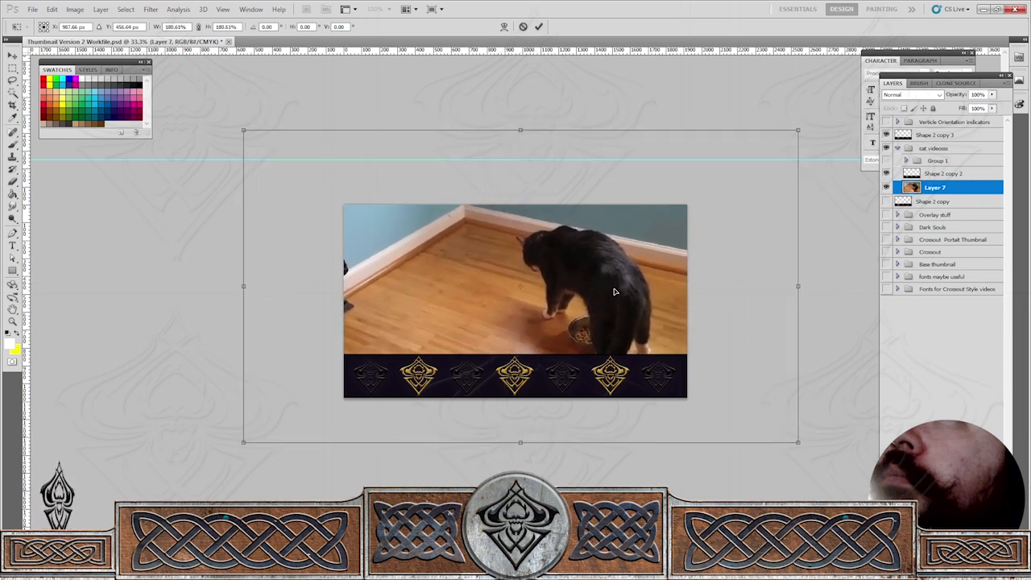
{"action": "key", "text": "Return"}
{"action": "left_click", "coordinate": [837, 356]}
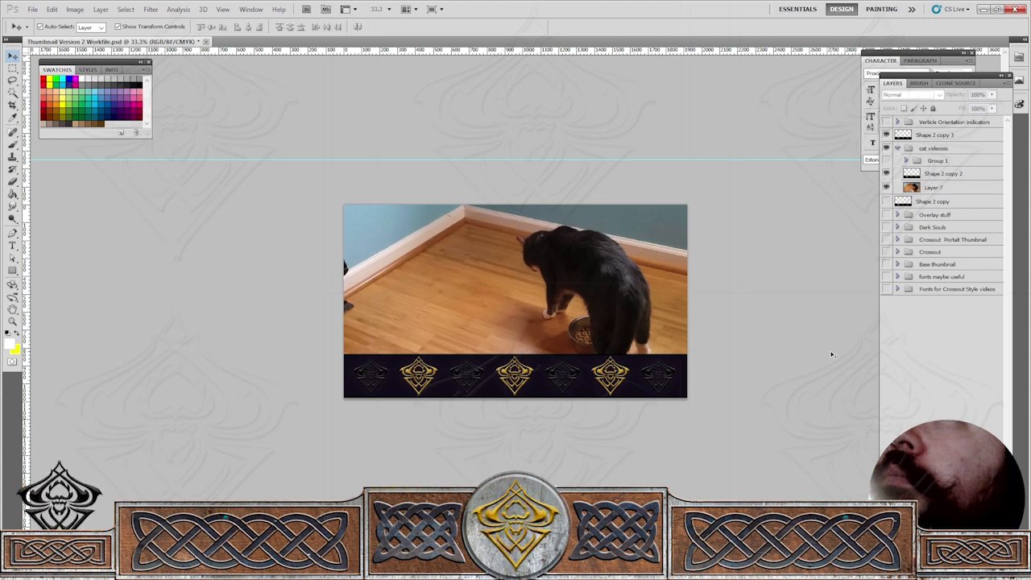
Scale "Layer 7" down to about 82% and reposition it so both the cat figurine and the eating cat fit above the band.
{"action": "left_click", "coordinate": [579, 310]}
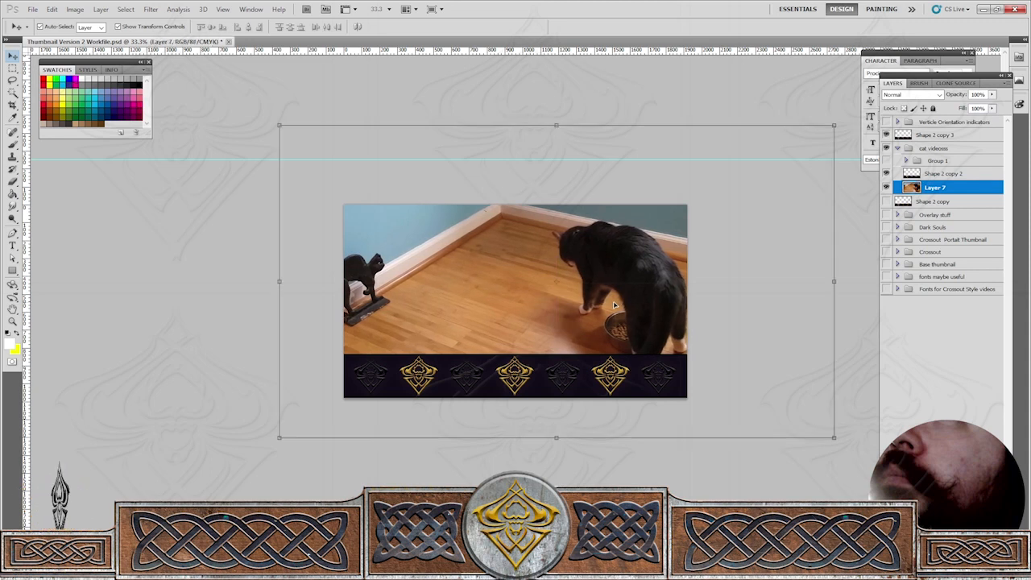
{"action": "key", "text": "ctrl+t"}
{"action": "left_click_drag", "start_coordinate": [833, 124], "coordinate": [736, 180]}
{"action": "left_click_drag", "start_coordinate": [617, 300], "coordinate": [659, 283]}
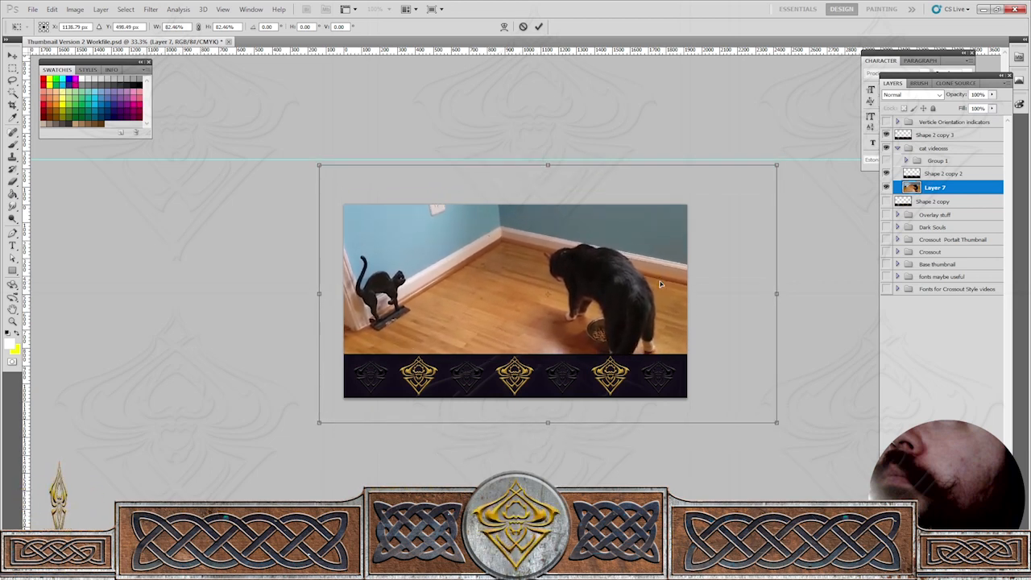
{"action": "key", "text": "Return"}
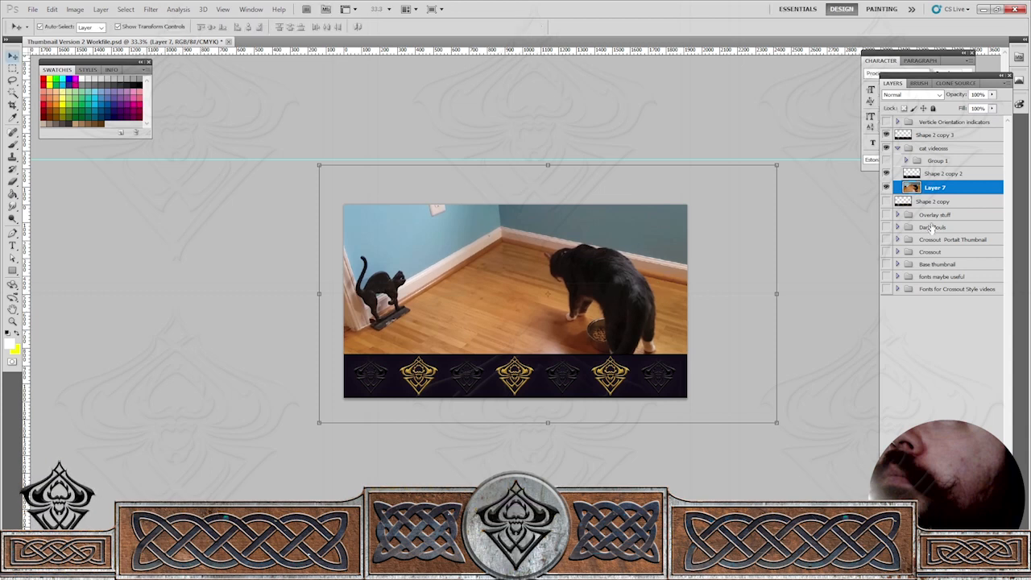
Duplicate "Layer 7" and place the copy above "Shape 2 copy 2" in the layer order.
{"action": "right_click", "coordinate": [932, 187]}
{"action": "left_click", "coordinate": [934, 233]}
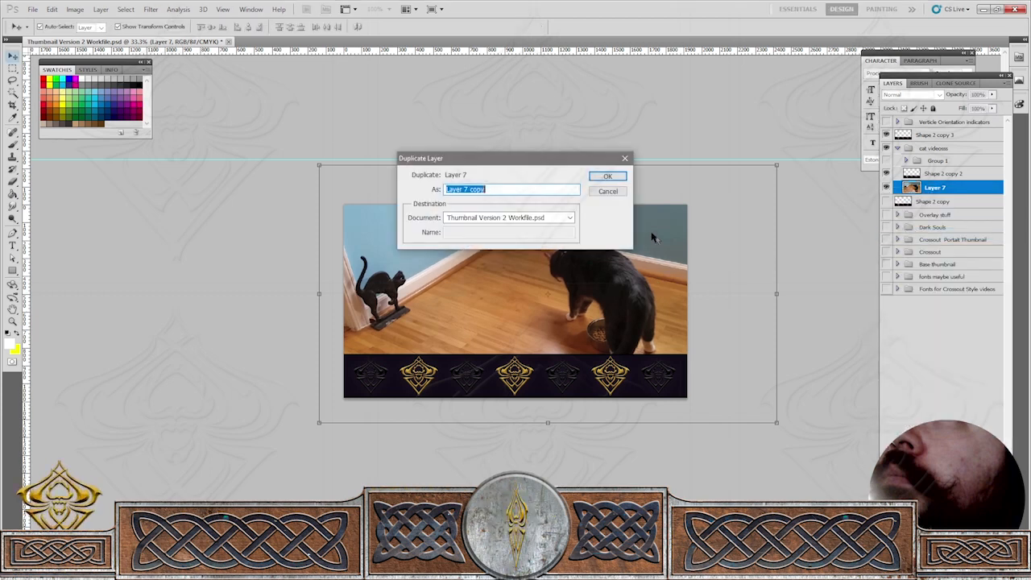
{"action": "left_click", "coordinate": [621, 179]}
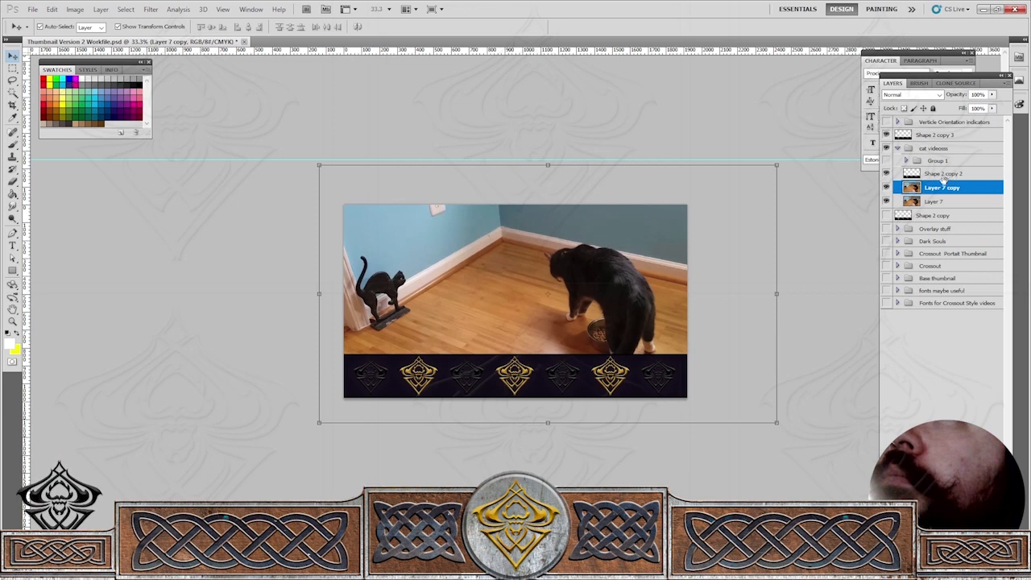
{"action": "left_click_drag", "start_coordinate": [938, 188], "coordinate": [938, 171]}
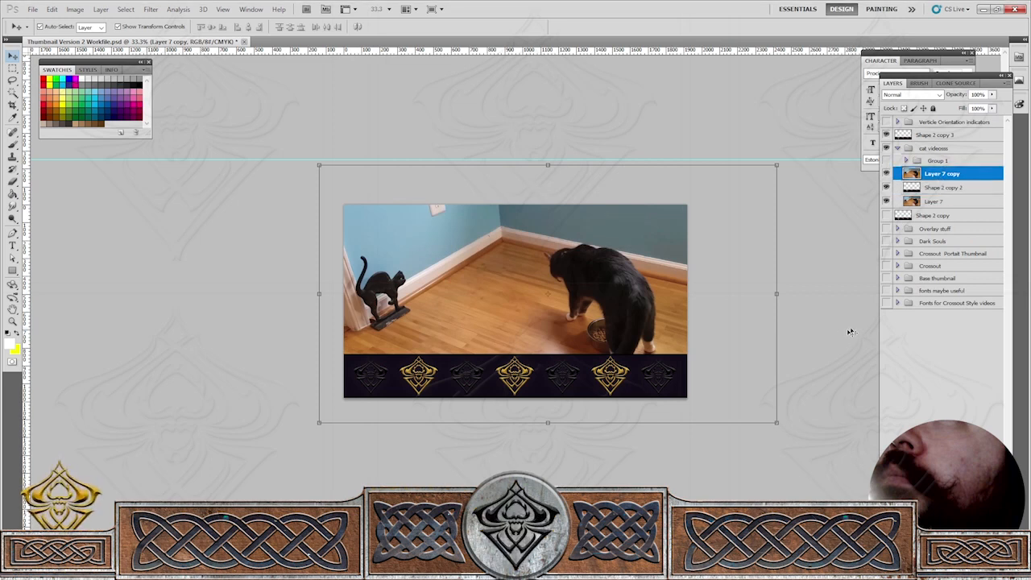
{"action": "left_click", "coordinate": [831, 337]}
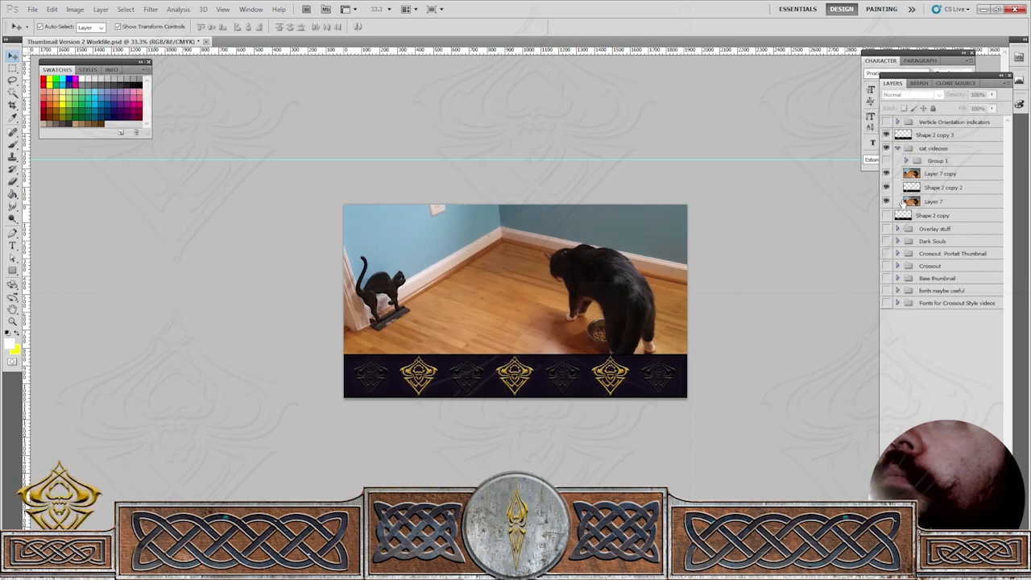
Hide "Shape 2 copy 3" and set the opacity of "Layer 7 copy" to 75%.
{"action": "left_click", "coordinate": [923, 176]}
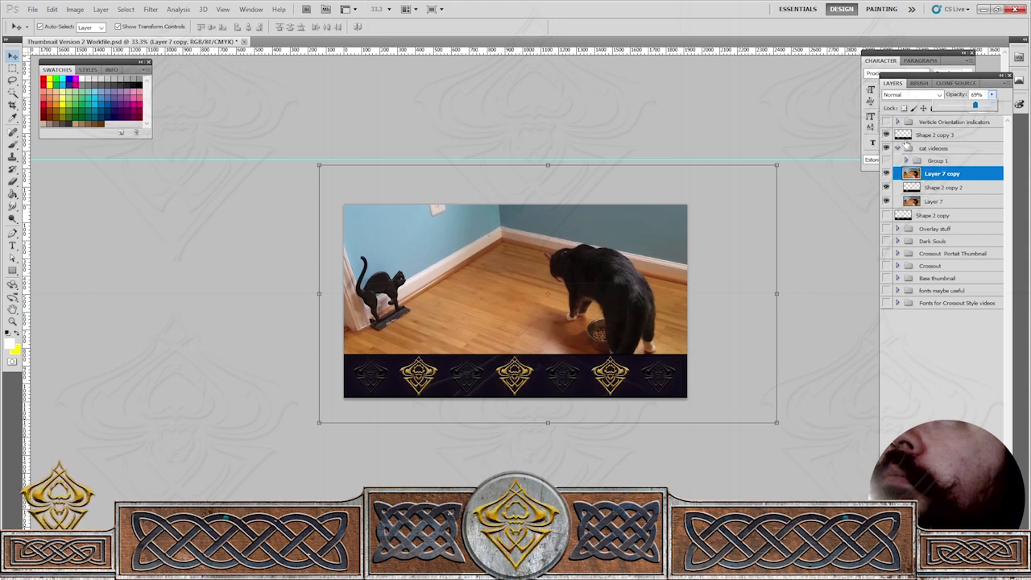
{"action": "left_click", "coordinate": [886, 135]}
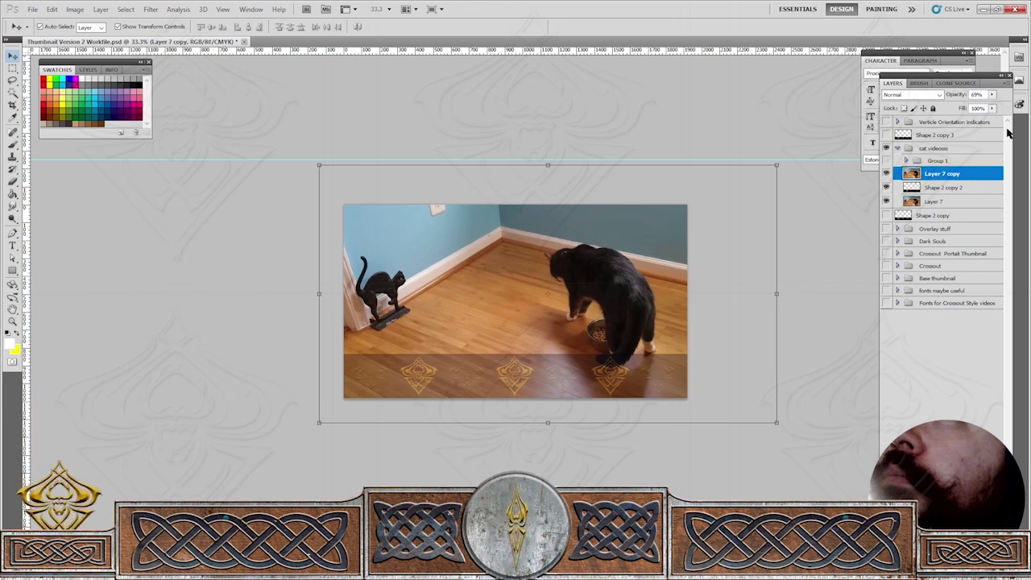
{"action": "left_click", "coordinate": [992, 96]}
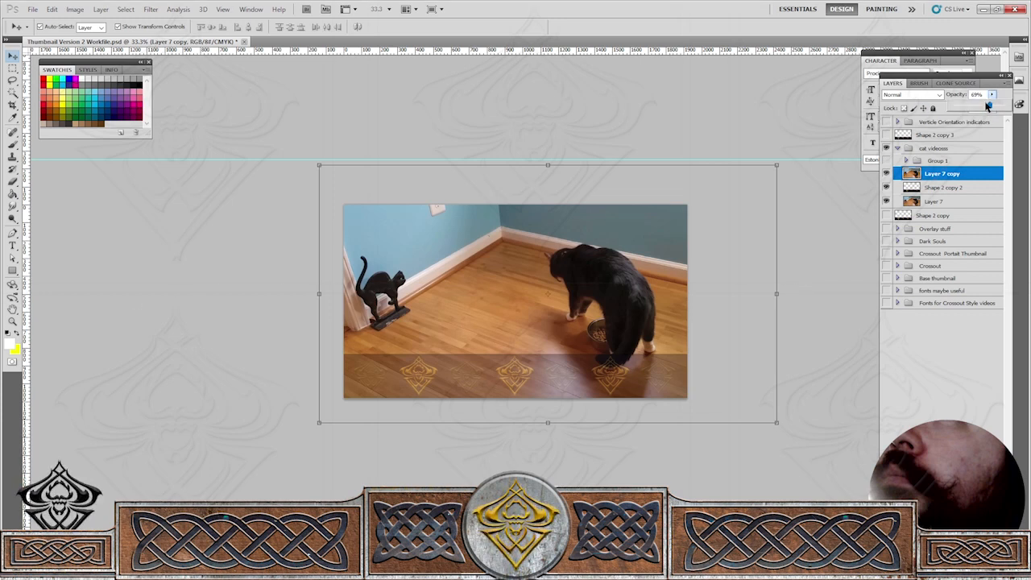
{"action": "left_click_drag", "start_coordinate": [987, 105], "coordinate": [992, 108]}
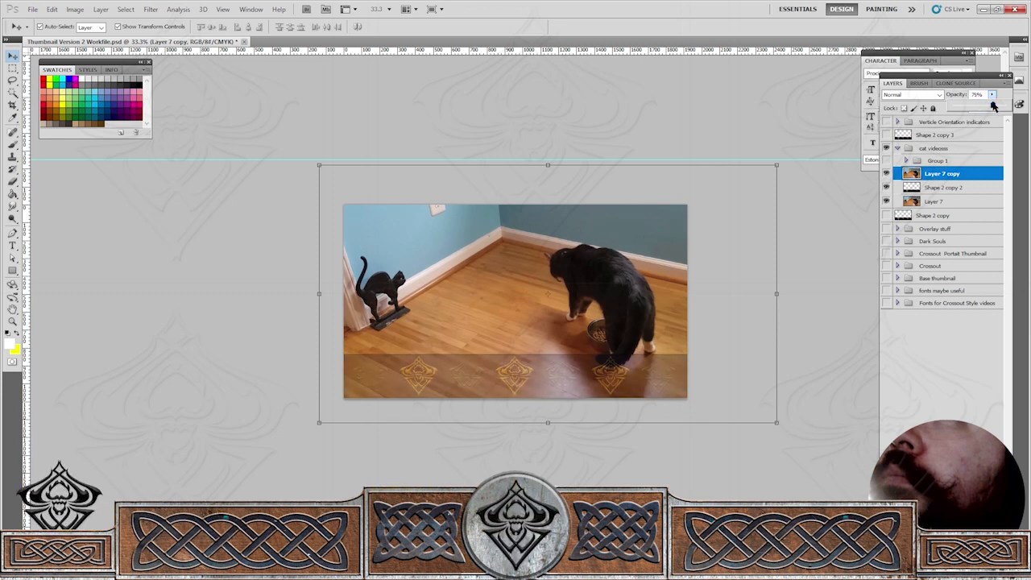
Erase "Layer 7 copy" over the first three emblems of the band with an 850 px square eraser.
{"action": "key", "text": "z"}
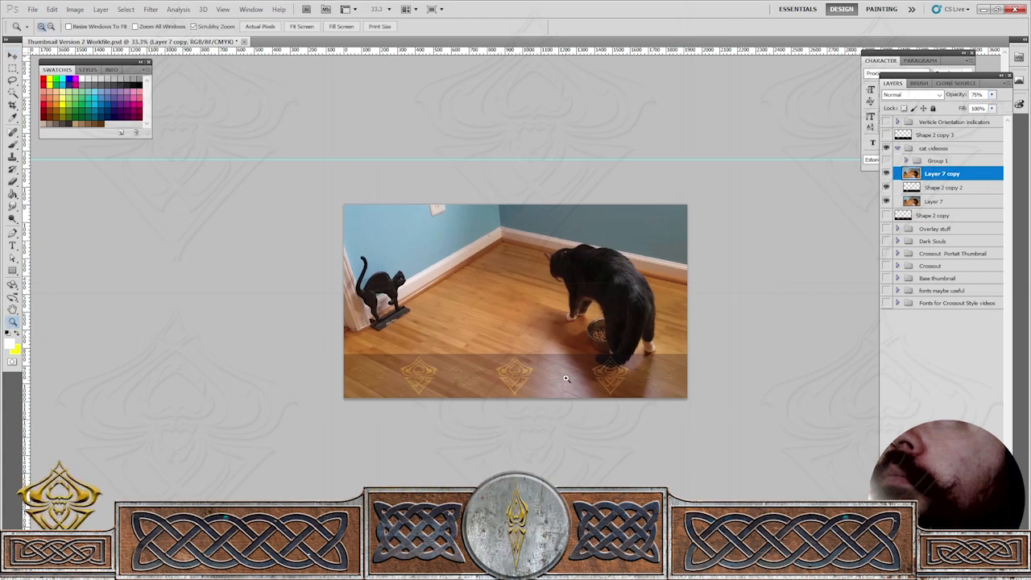
{"action": "left_click", "coordinate": [566, 378]}
{"action": "left_click", "coordinate": [566, 377]}
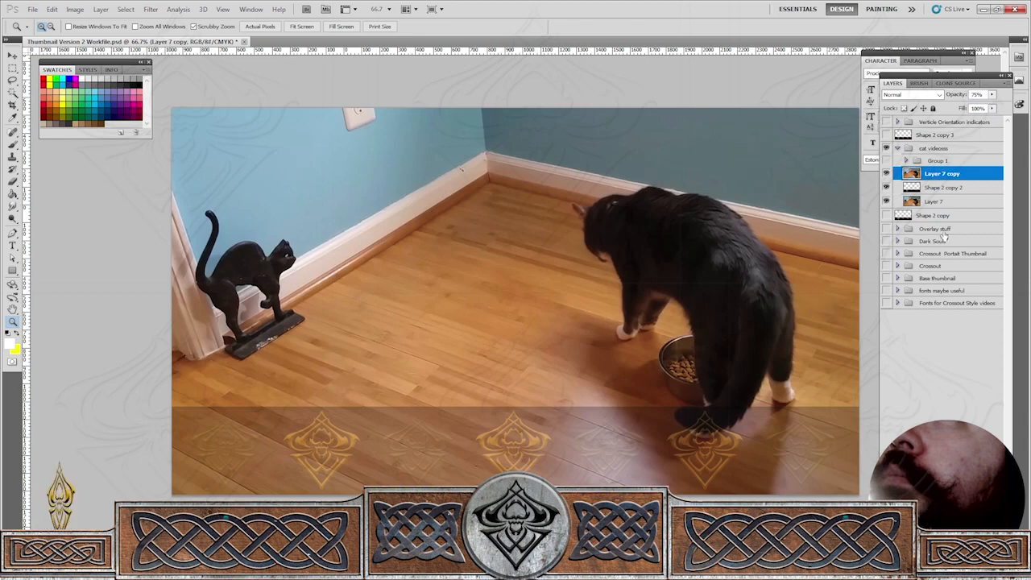
{"action": "key", "text": "b"}
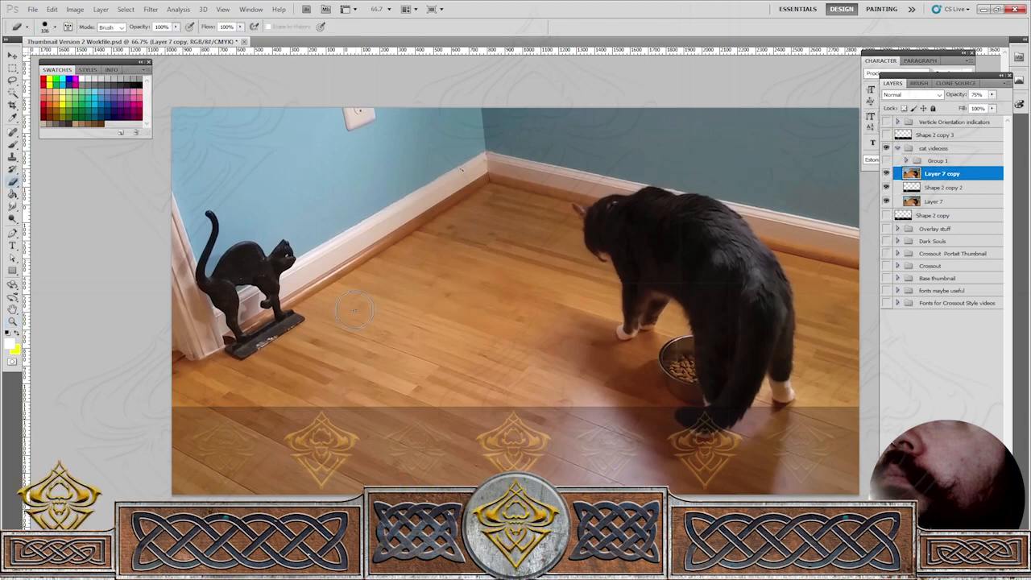
{"action": "left_click", "coordinate": [54, 31]}
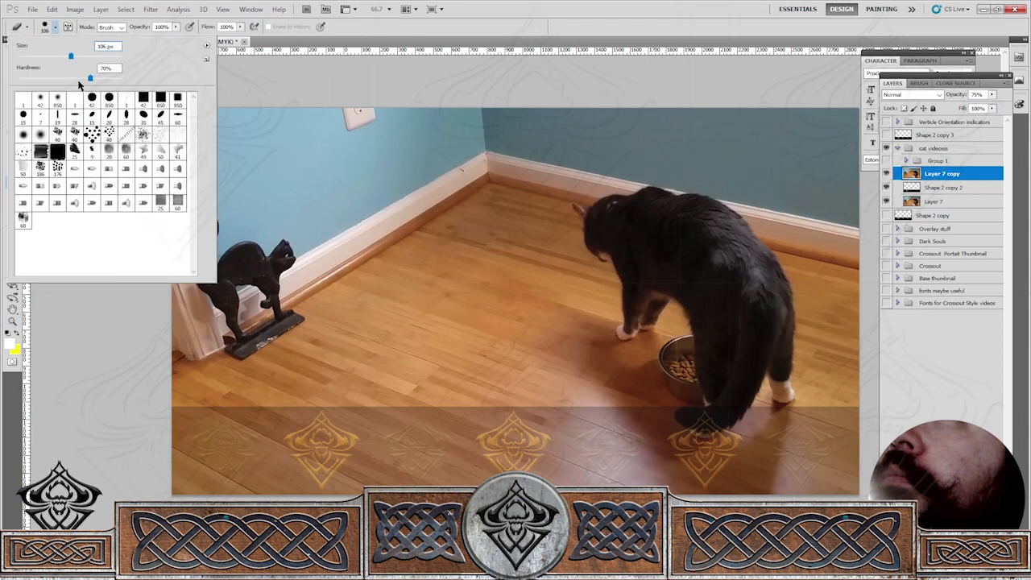
{"action": "left_click", "coordinate": [160, 98]}
{"action": "left_click", "coordinate": [232, 411]}
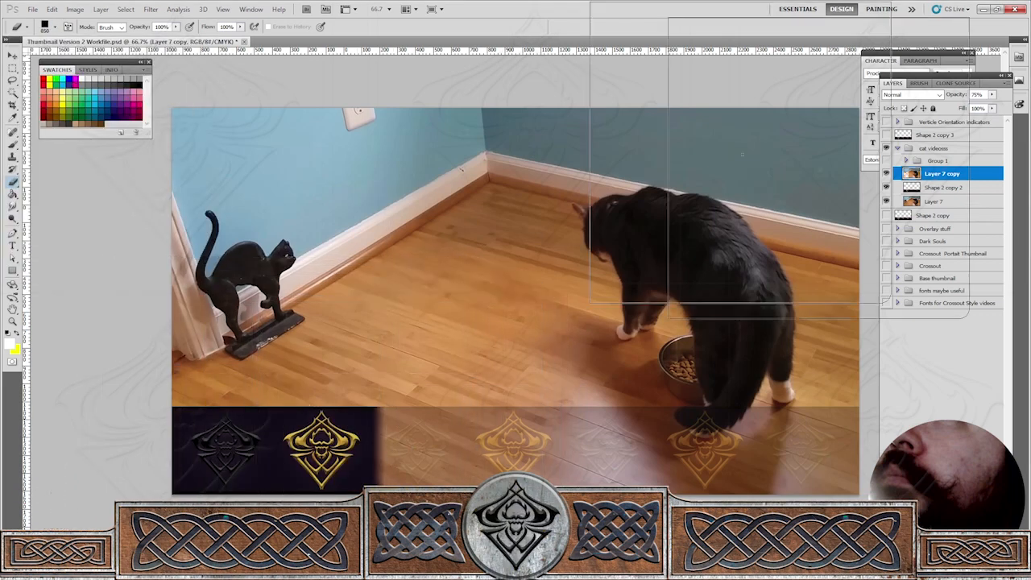
{"action": "left_click", "coordinate": [292, 342]}
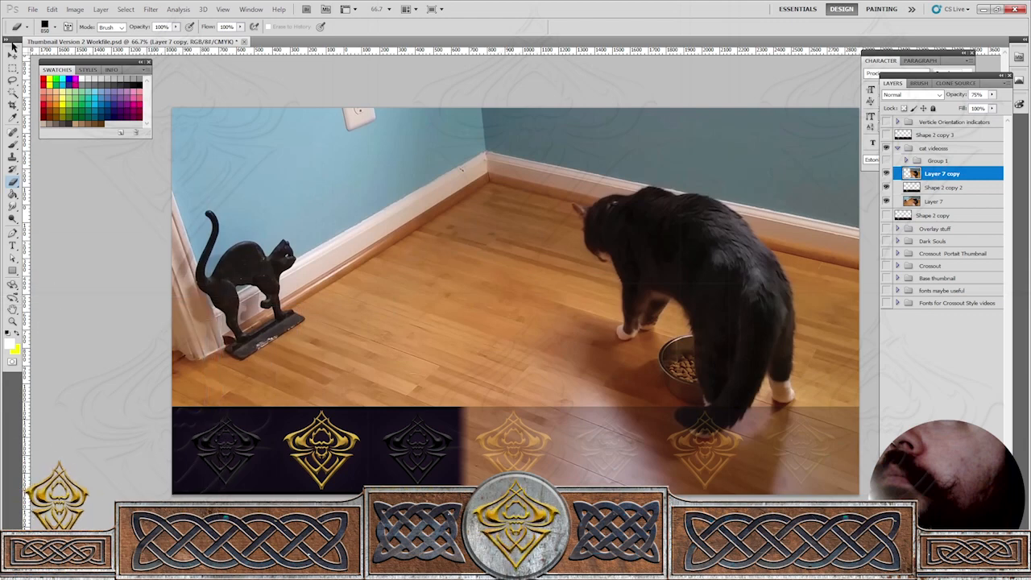
With a hard round 42 px eraser, cut a straight diagonal strip across the band, from above the fourth emblem to below the cat's tail.
{"action": "left_click", "coordinate": [54, 26]}
{"action": "left_click", "coordinate": [91, 98]}
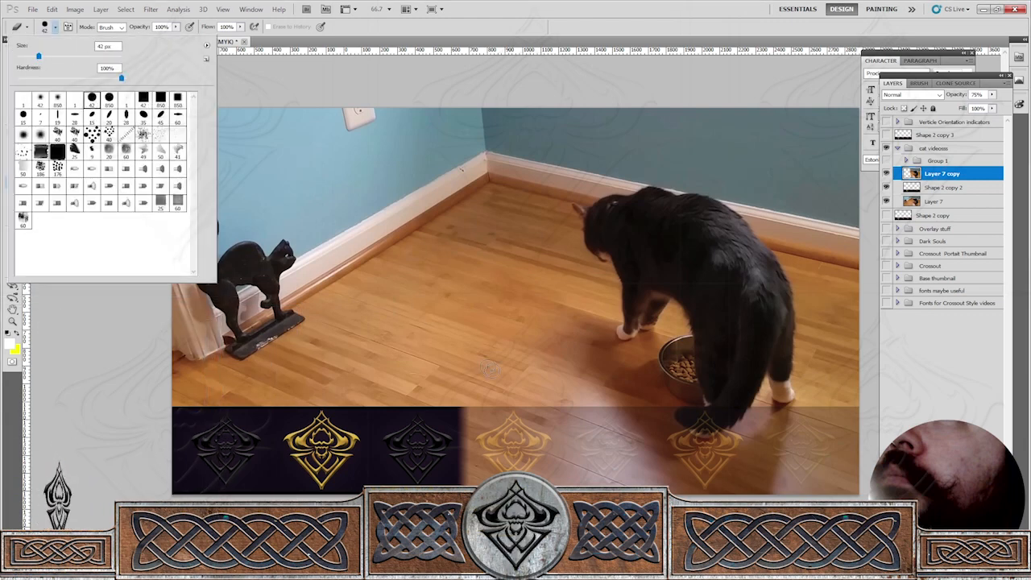
{"action": "left_click", "coordinate": [539, 411]}
{"action": "left_click", "coordinate": [540, 413]}
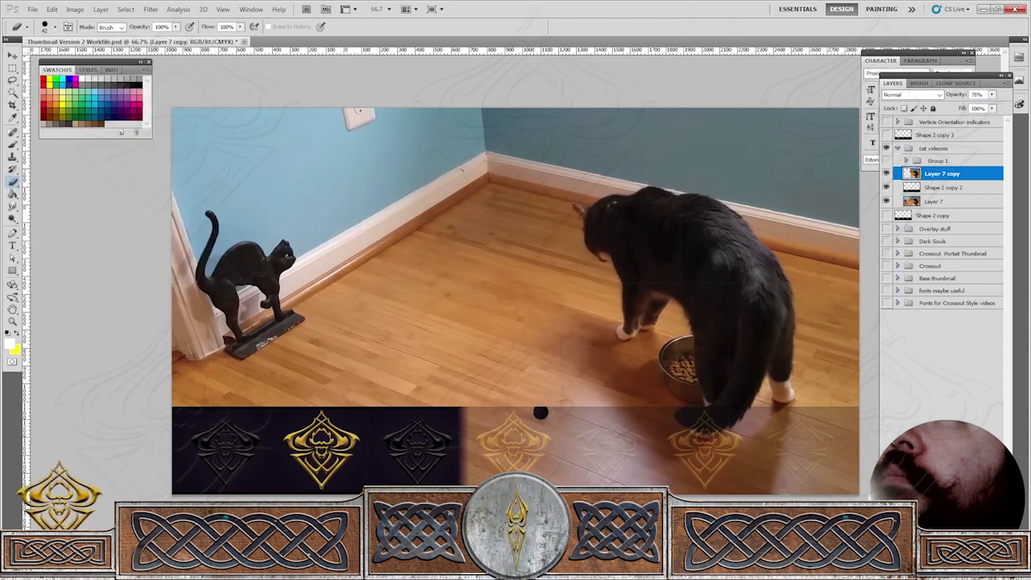
{"action": "left_click", "coordinate": [781, 490], "text": "shift"}
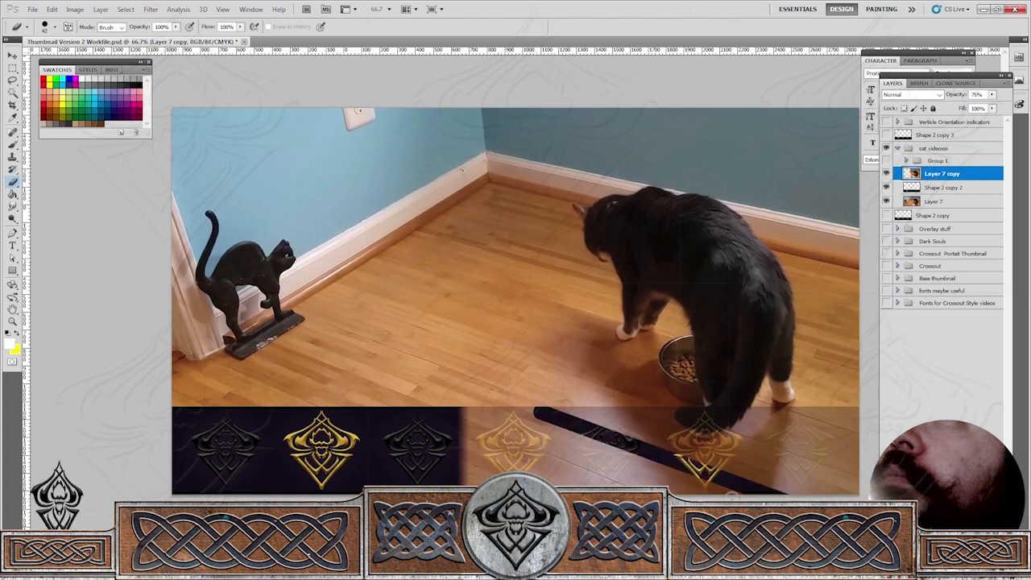
{"action": "left_click", "coordinate": [509, 405]}
{"action": "left_click", "coordinate": [736, 495], "text": "shift"}
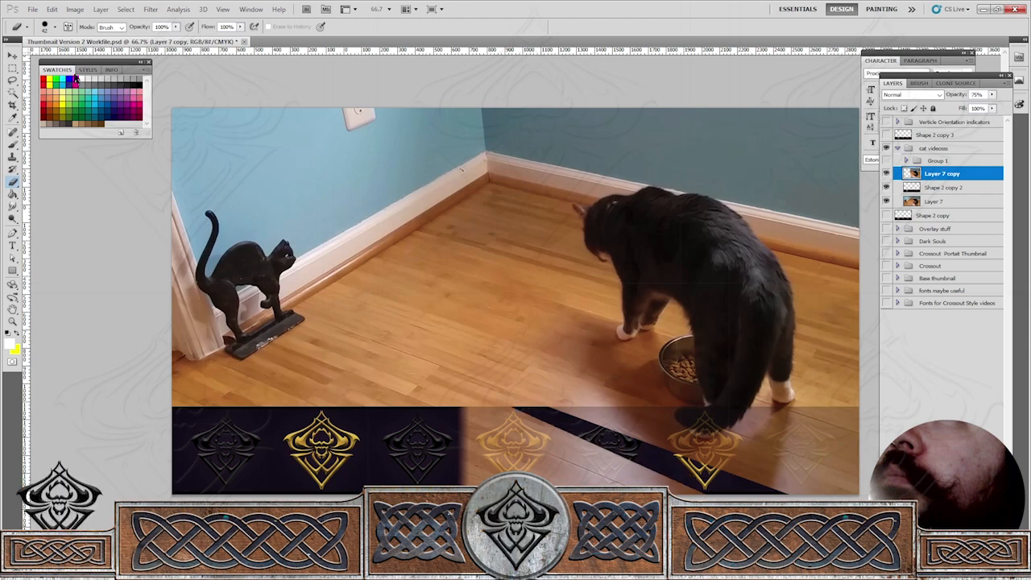
Enlarge the eraser to 86 px and clear the rest of "Layer 7 copy" between the third emblem and the diagonal cut.
{"action": "left_click", "coordinate": [55, 28]}
{"action": "left_click", "coordinate": [61, 54]}
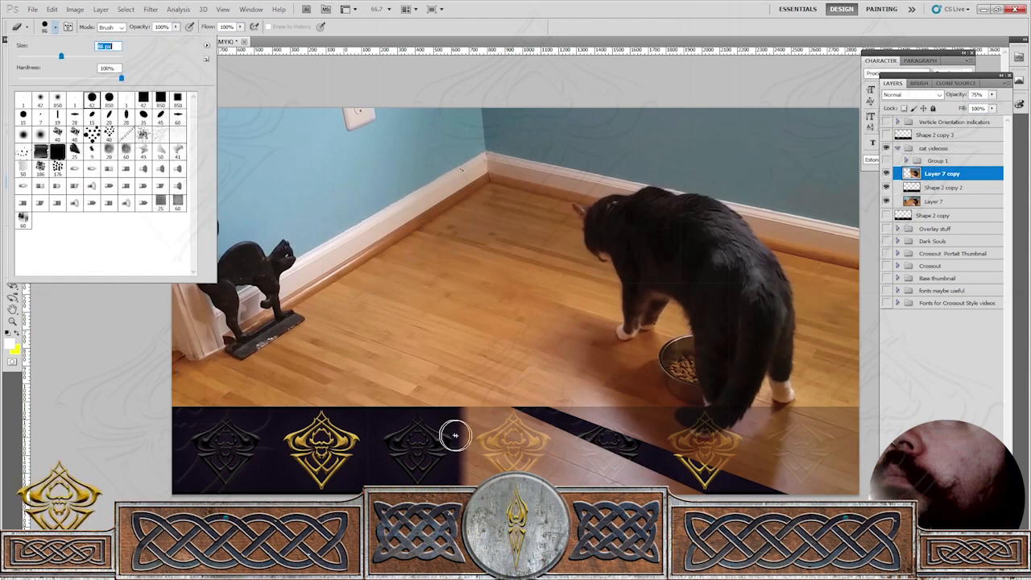
{"action": "mouse_move", "coordinate": [485, 459]}
{"action": "left_mouse_down"}
{"action": "mouse_move", "coordinate": [432, 448]}
{"action": "mouse_move", "coordinate": [421, 414]}
{"action": "mouse_move", "coordinate": [455, 375]}
{"action": "mouse_move", "coordinate": [491, 376]}
{"action": "mouse_move", "coordinate": [580, 470]}
{"action": "mouse_move", "coordinate": [555, 451]}
{"action": "mouse_move", "coordinate": [561, 430]}
{"action": "mouse_move", "coordinate": [564, 438]}
{"action": "left_mouse_up"}
{"action": "key", "text": "ctrl+z"}
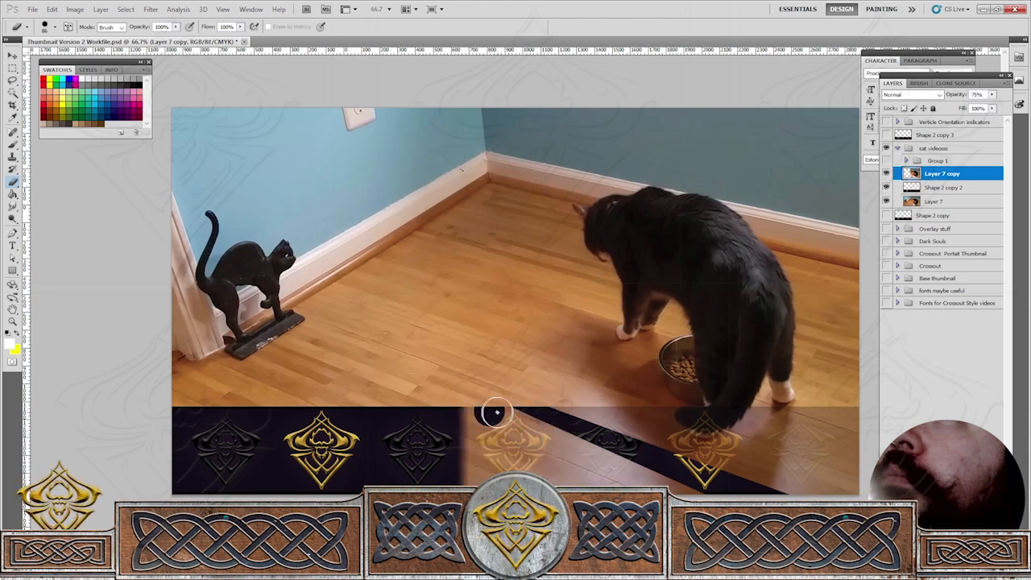
{"action": "mouse_move", "coordinate": [488, 411]}
{"action": "left_mouse_down"}
{"action": "mouse_move", "coordinate": [701, 504]}
{"action": "mouse_move", "coordinate": [423, 408]}
{"action": "left_mouse_up"}
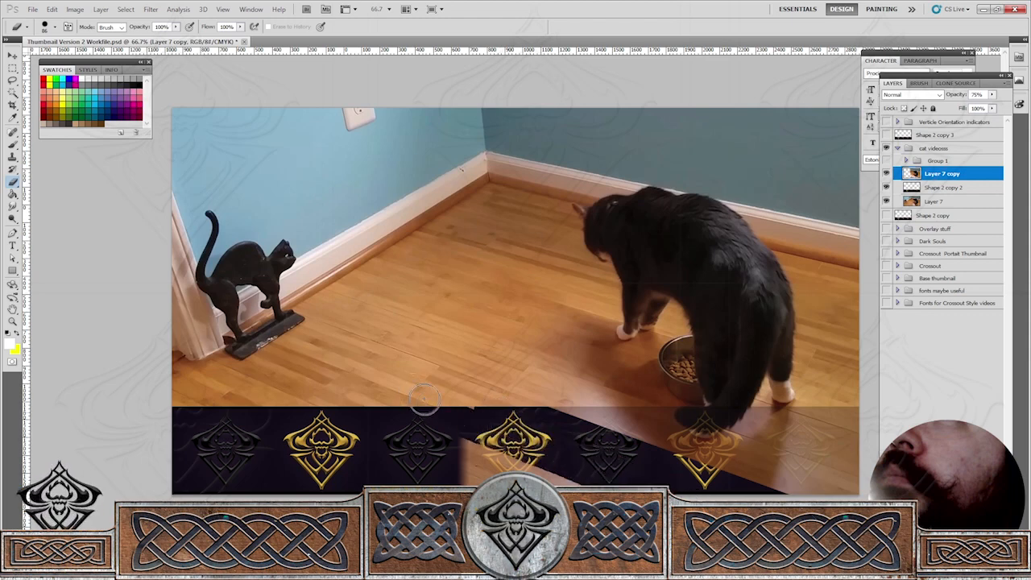
{"action": "mouse_move", "coordinate": [483, 423]}
{"action": "left_mouse_down"}
{"action": "mouse_move", "coordinate": [509, 461]}
{"action": "mouse_move", "coordinate": [565, 486]}
{"action": "mouse_move", "coordinate": [476, 479]}
{"action": "left_mouse_up"}
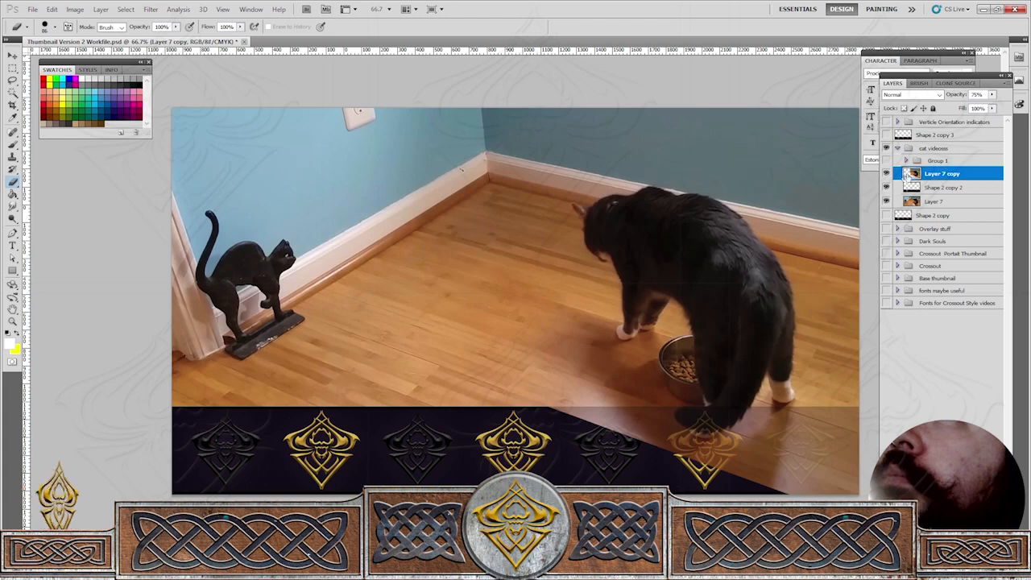
Raise "Layer 7 copy" to 100% opacity and save the thumbnail workfile.
{"action": "left_click", "coordinate": [994, 96]}
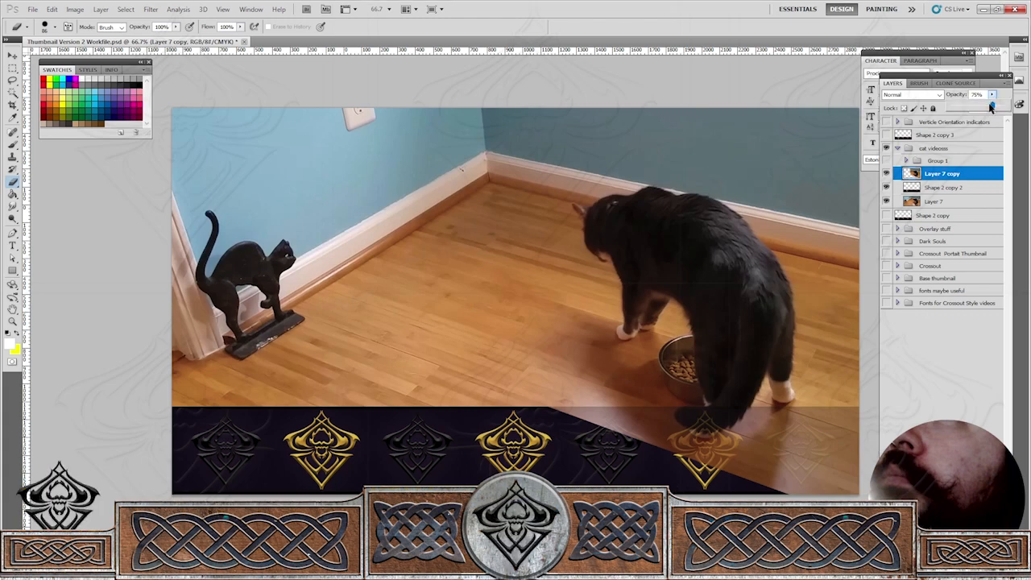
{"action": "left_click_drag", "start_coordinate": [991, 108], "coordinate": [1019, 110]}
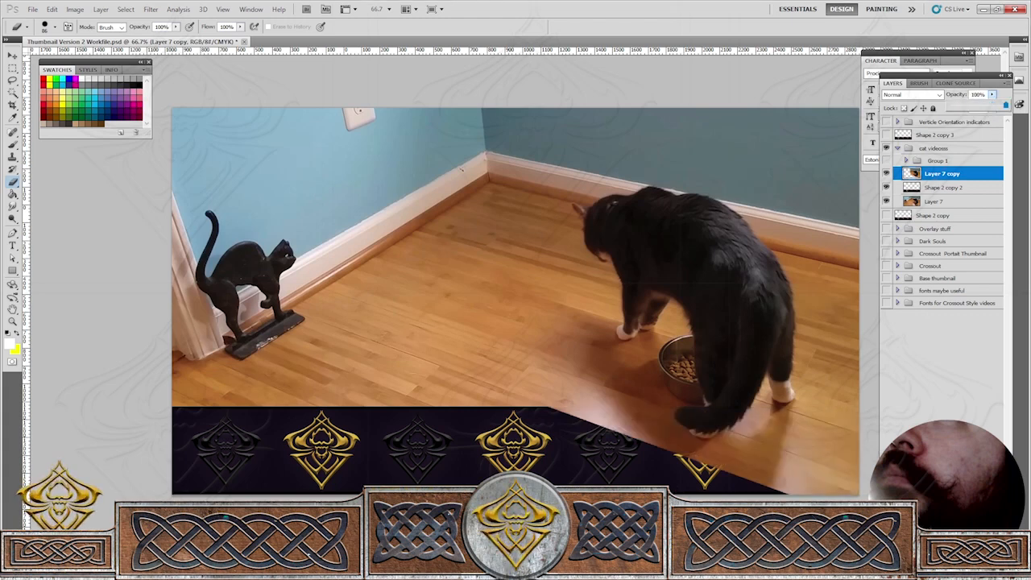
{"action": "key", "text": "v"}
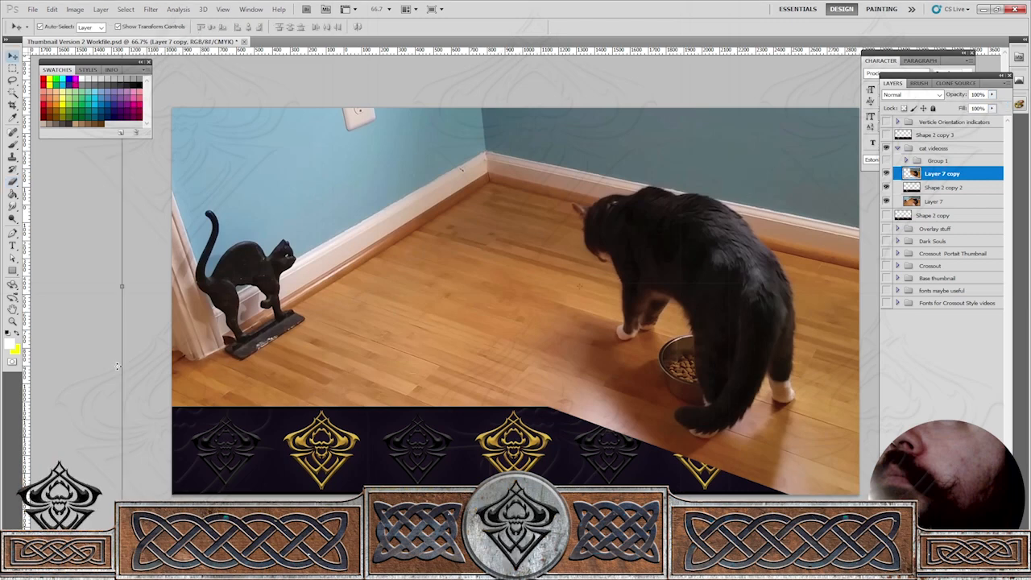
{"action": "left_click", "coordinate": [82, 386]}
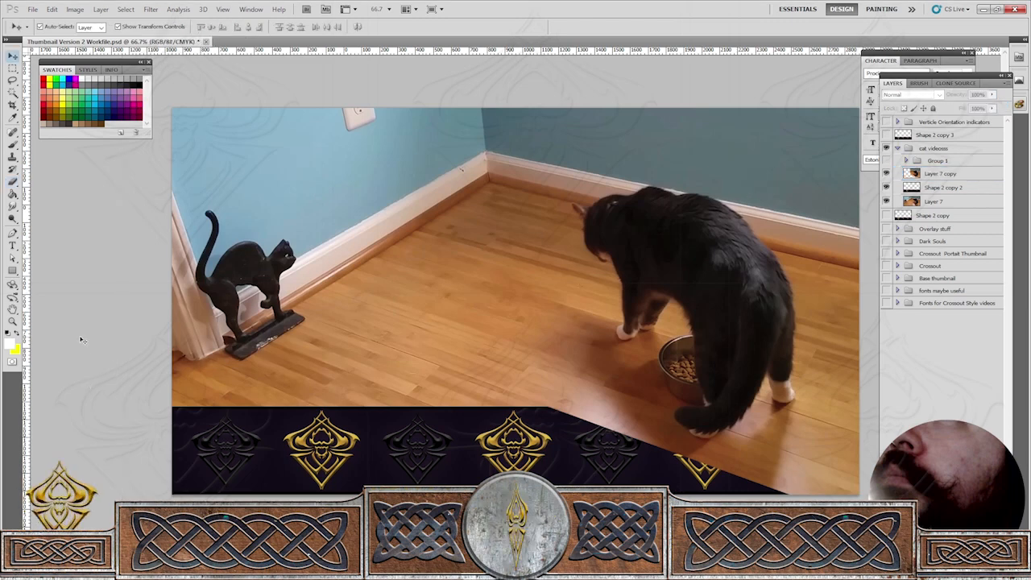
{"action": "key", "text": "ctrl+minus"}
{"action": "key", "text": "ctrl+minus"}
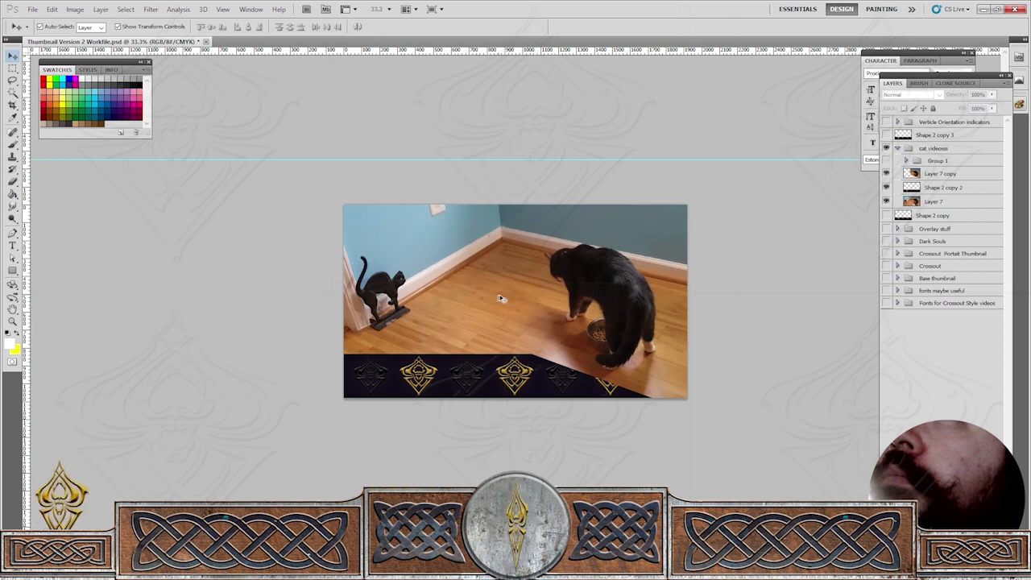
{"action": "left_click", "coordinate": [32, 9]}
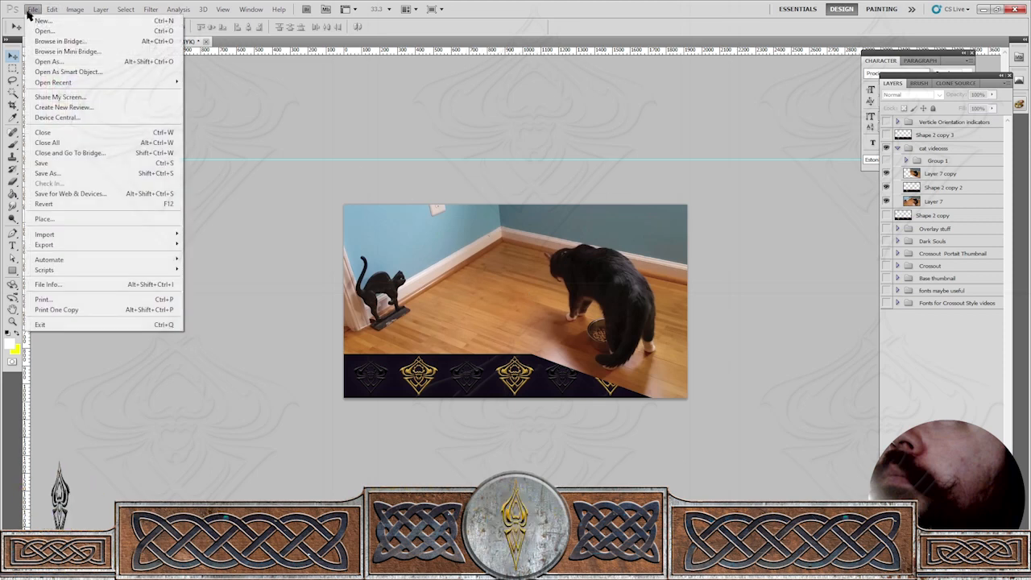
{"action": "left_click", "coordinate": [66, 165]}
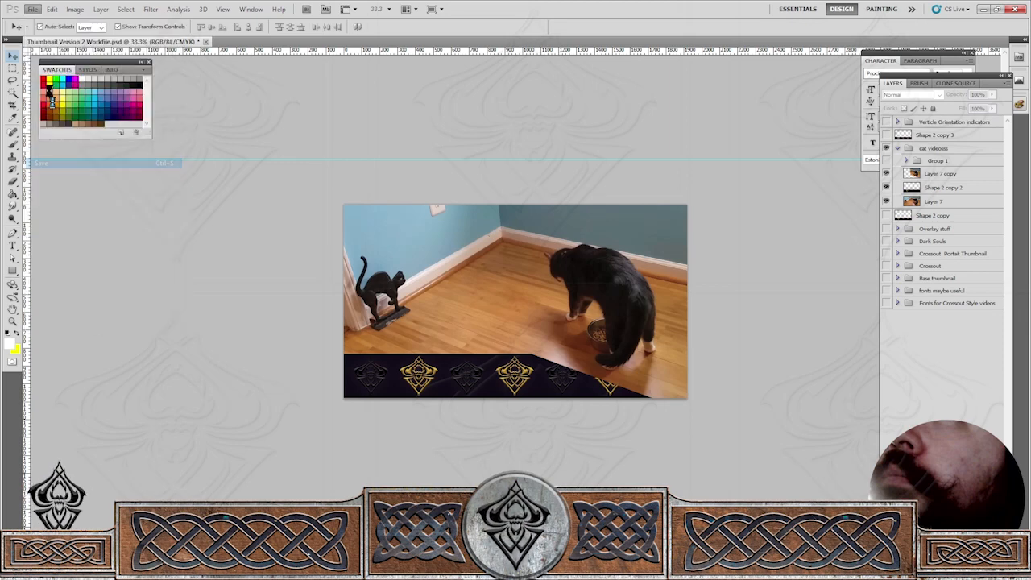
Start saving a copy of the thumbnail in JPEG format in the "Video Thumbnails" folder.
{"action": "left_click", "coordinate": [32, 9]}
{"action": "left_click", "coordinate": [65, 174]}
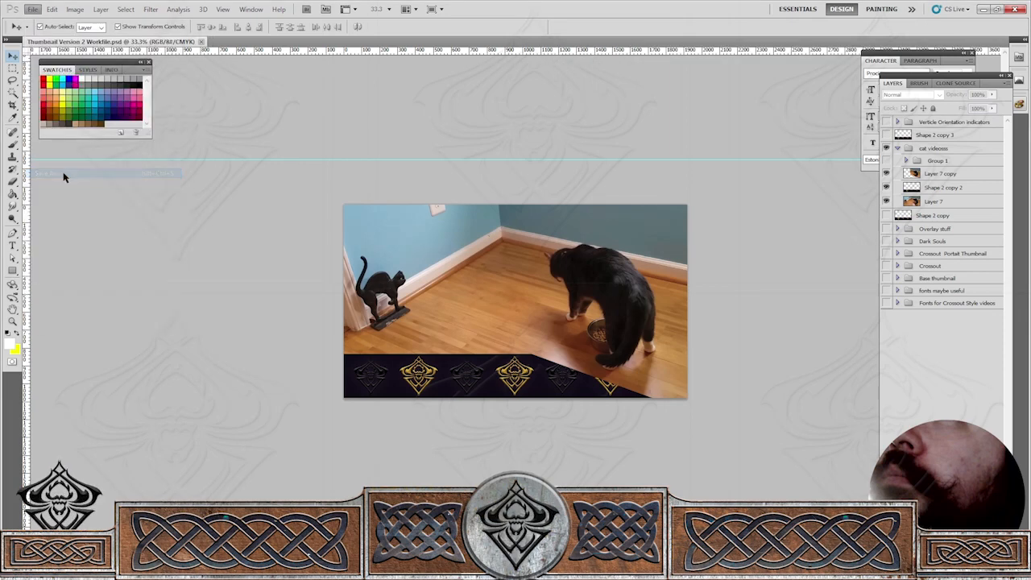
{"action": "left_click", "coordinate": [267, 257]}
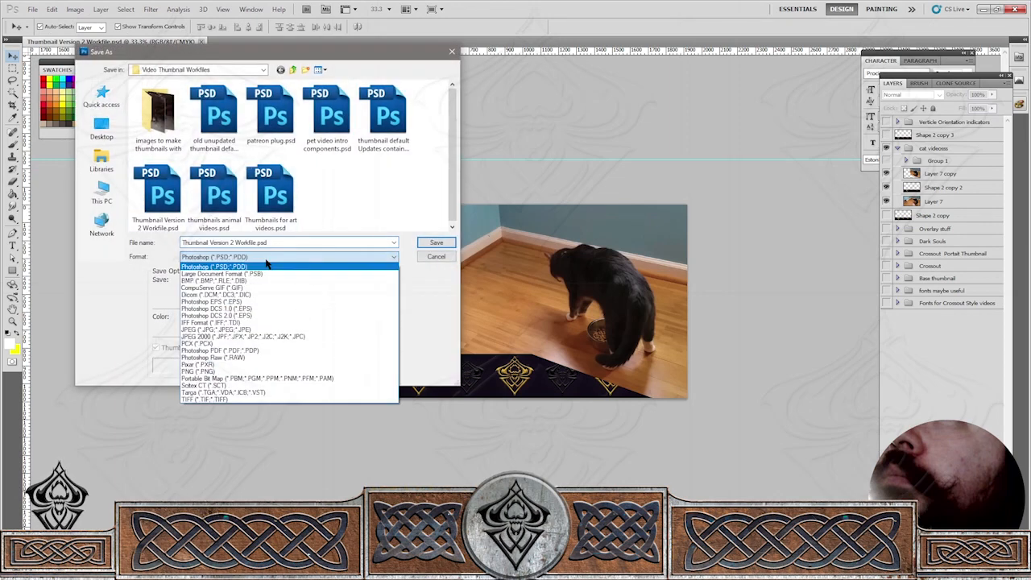
{"action": "left_click", "coordinate": [236, 330]}
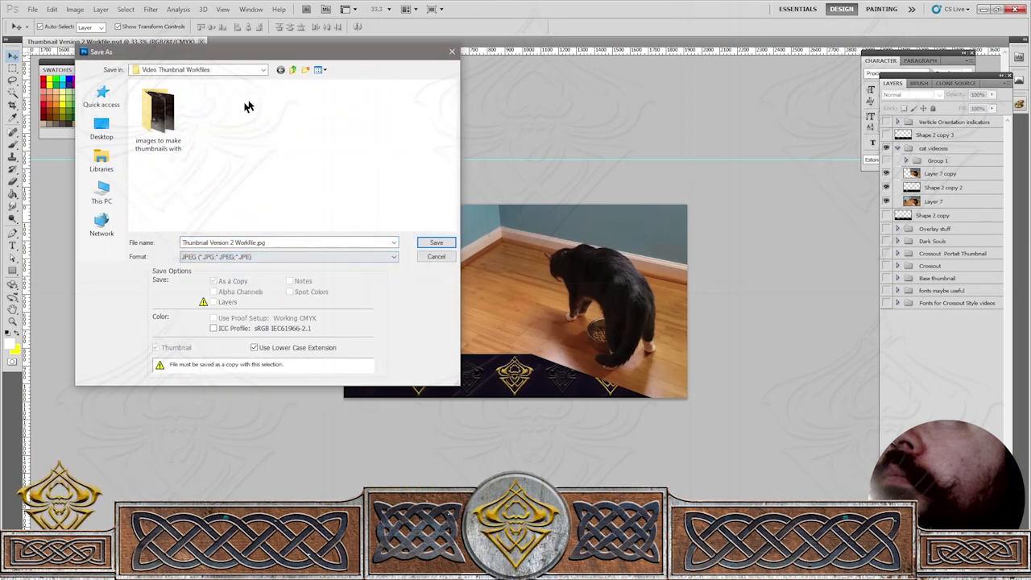
{"action": "left_click", "coordinate": [292, 70]}
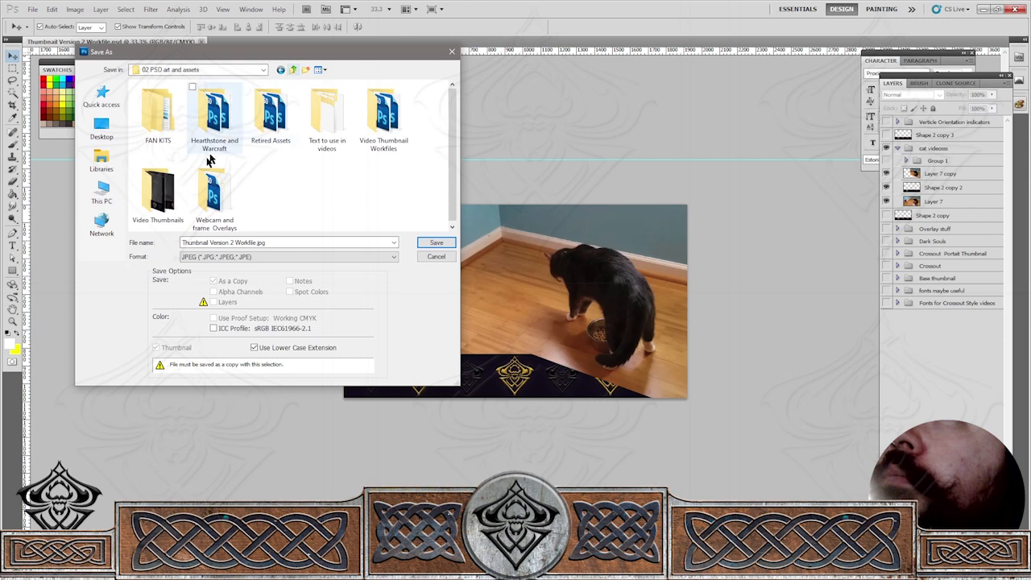
{"action": "double_click", "coordinate": [169, 197]}
Name the JPEG "Cat Buster Doesn't like his food" and save it at maximum quality 12.
{"action": "left_click", "coordinate": [300, 242]}
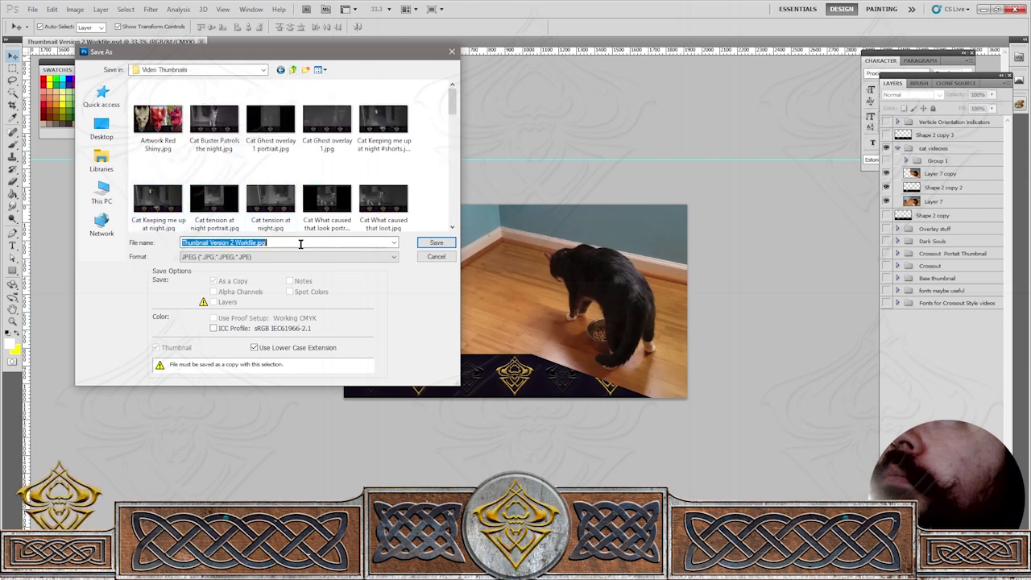
{"action": "type", "text": "Cat Busa"}
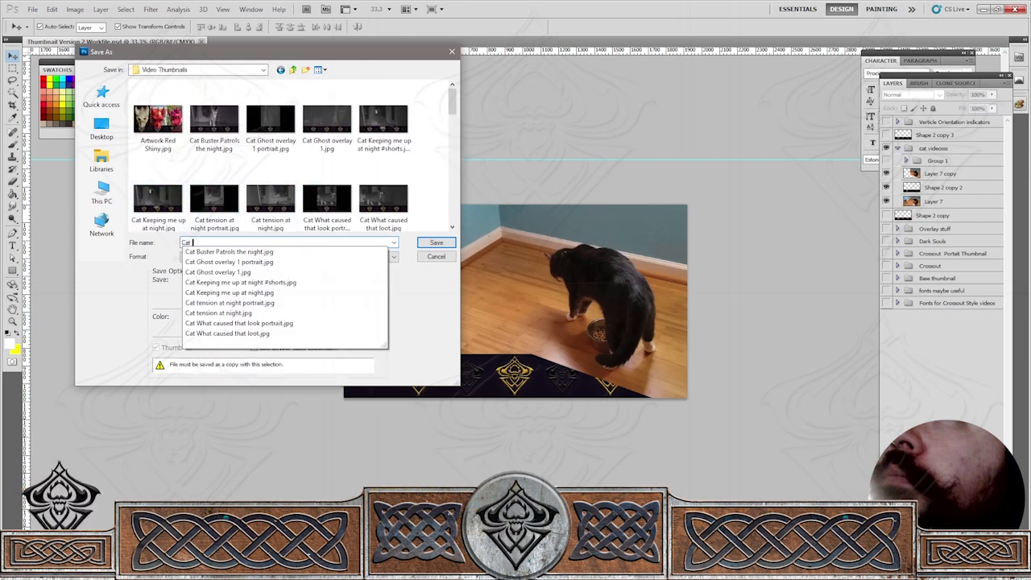
{"action": "key", "text": "BackSpace"}
{"action": "key", "text": "BackSpace"}
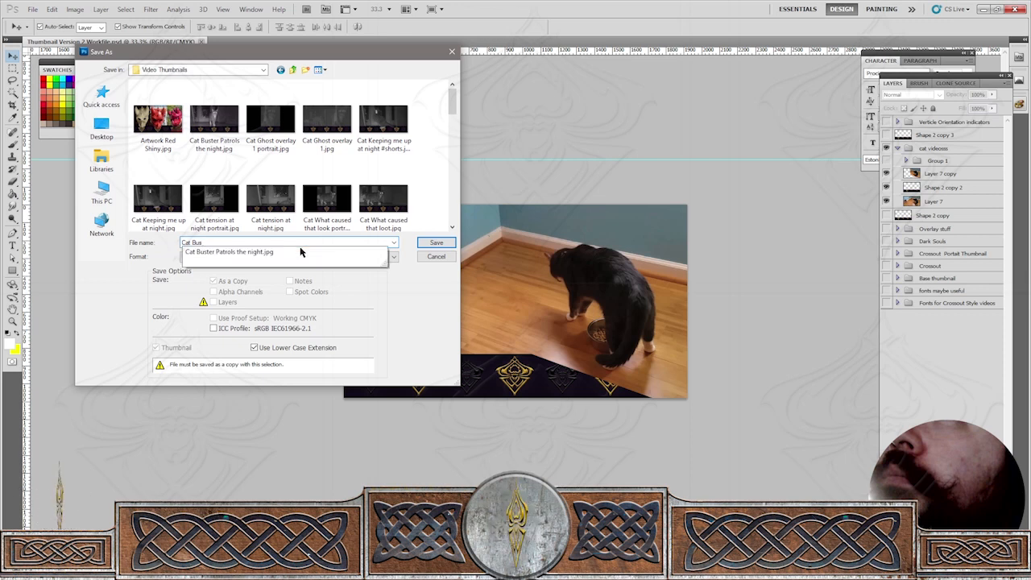
{"action": "type", "text": "ter D"}
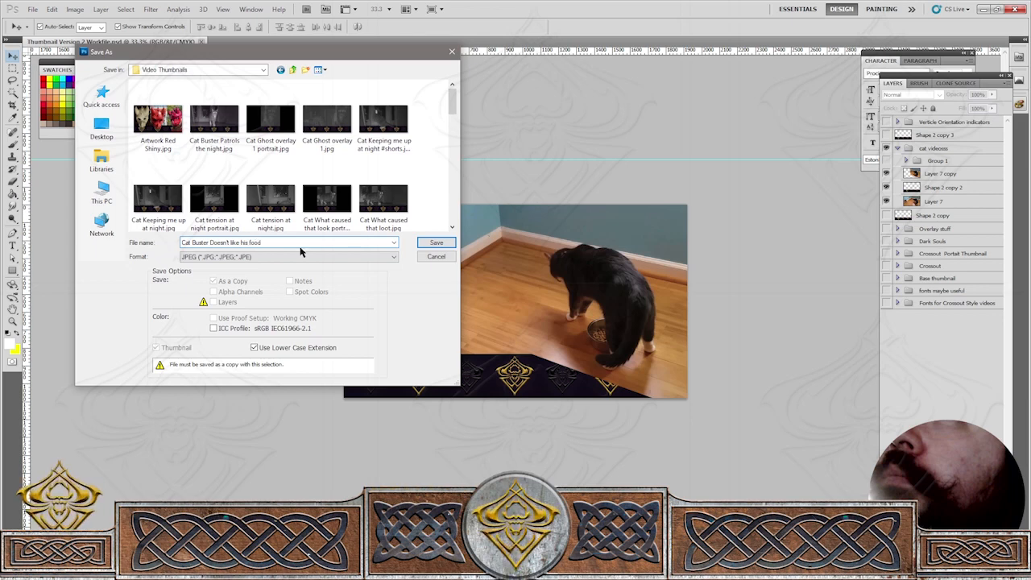
{"action": "type", "text": "oesn't like his food"}
{"action": "left_click", "coordinate": [448, 242]}
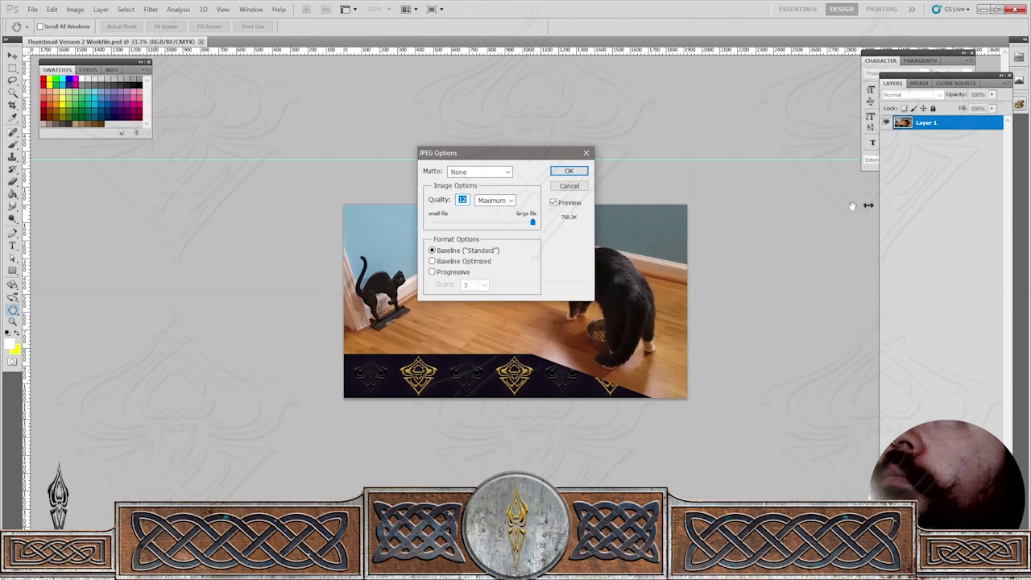
{"action": "left_click", "coordinate": [561, 172]}
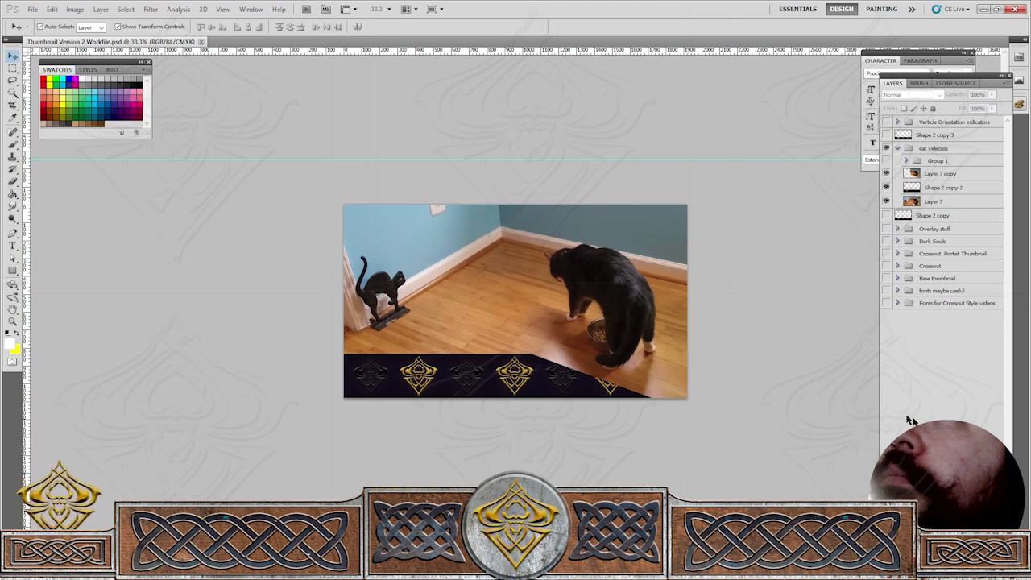
Duplicate "Layer 7" and "Layer 7 copy" together and move the duplicates into the hidden "Group 1".
{"action": "left_click", "coordinate": [942, 214]}
{"action": "left_click", "coordinate": [936, 202]}
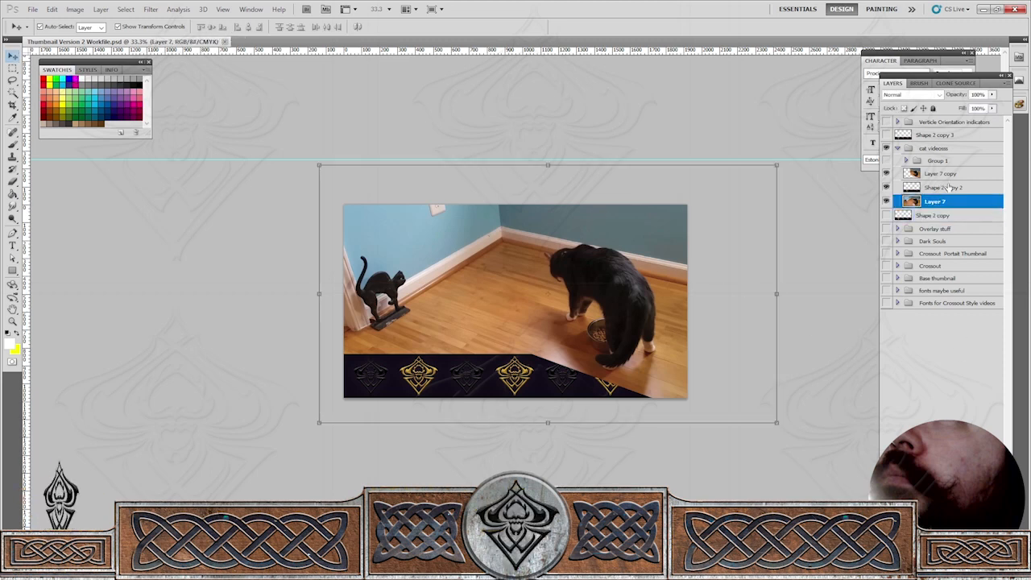
{"action": "left_click", "coordinate": [952, 174], "text": "ctrl"}
{"action": "right_click", "coordinate": [938, 173]}
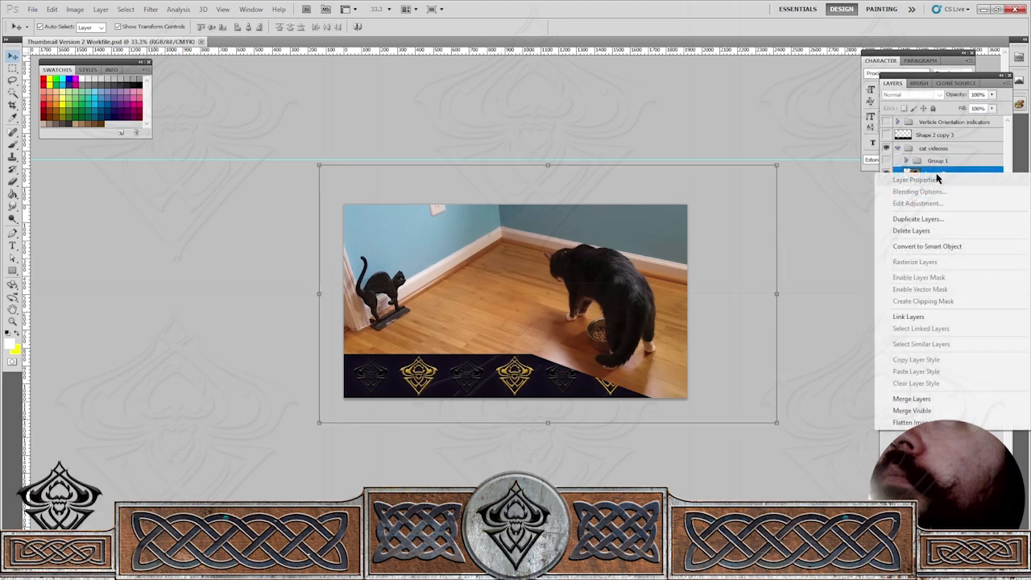
{"action": "left_click", "coordinate": [914, 226]}
{"action": "left_click", "coordinate": [606, 176]}
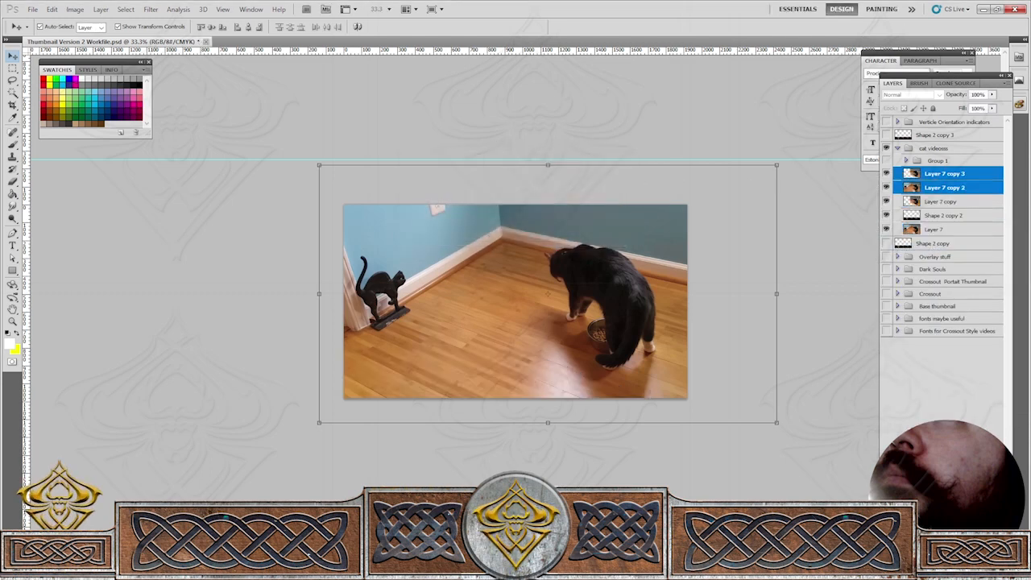
{"action": "left_click_drag", "start_coordinate": [906, 187], "coordinate": [929, 164]}
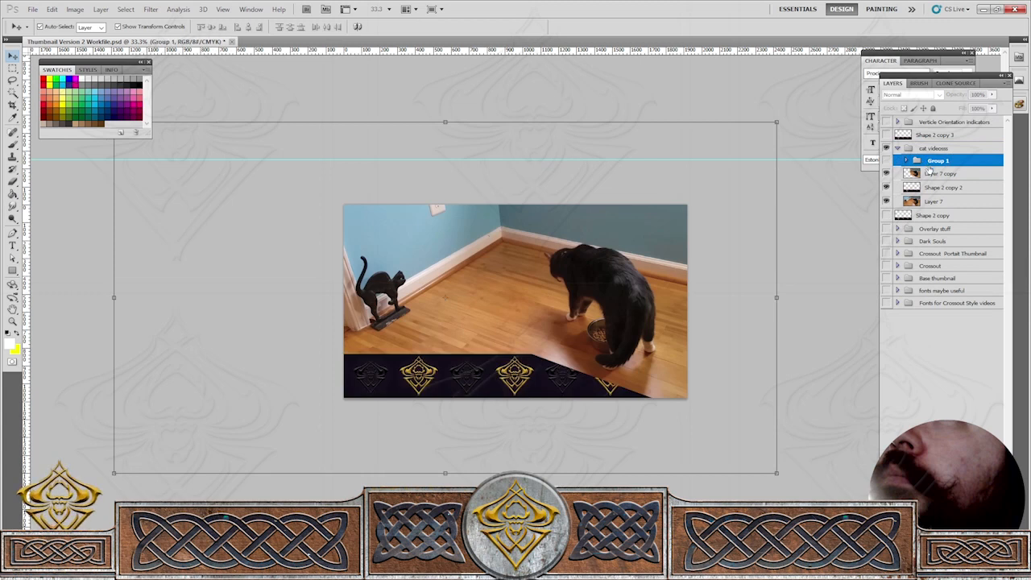
Show the "Verticle Orientation indicators" group and shift "Layer 7" and "Layer 7 copy" left to bring the cat and bowl into the portrait frame.
{"action": "left_click", "coordinate": [886, 121]}
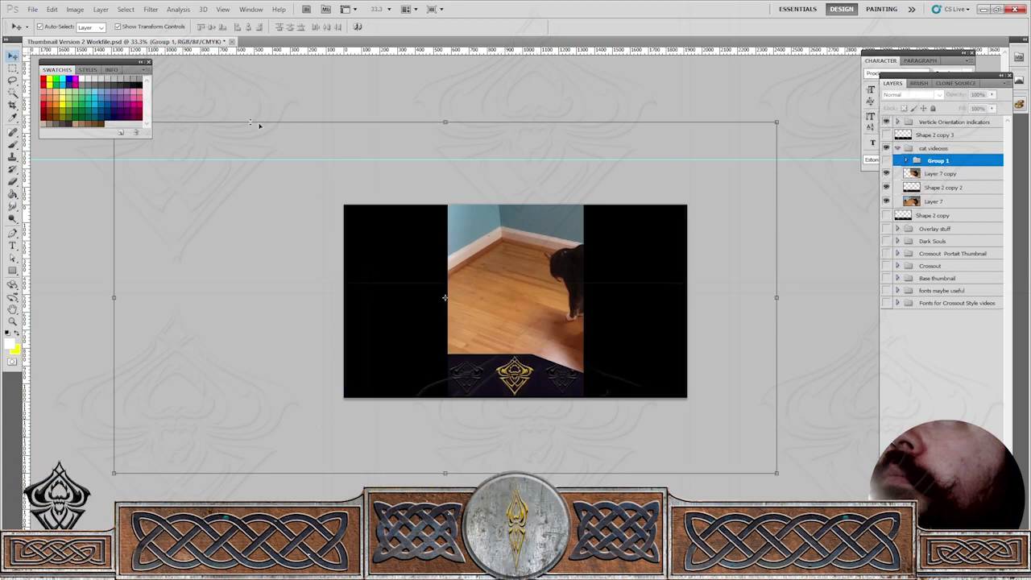
{"action": "left_click", "coordinate": [540, 107]}
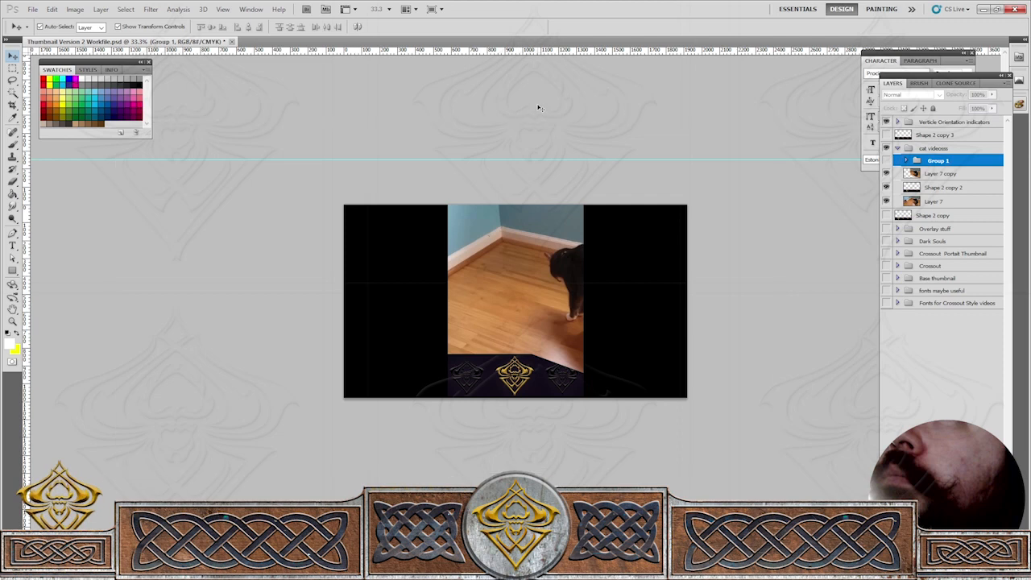
{"action": "left_click", "coordinate": [944, 177]}
{"action": "left_click", "coordinate": [946, 202], "text": "ctrl"}
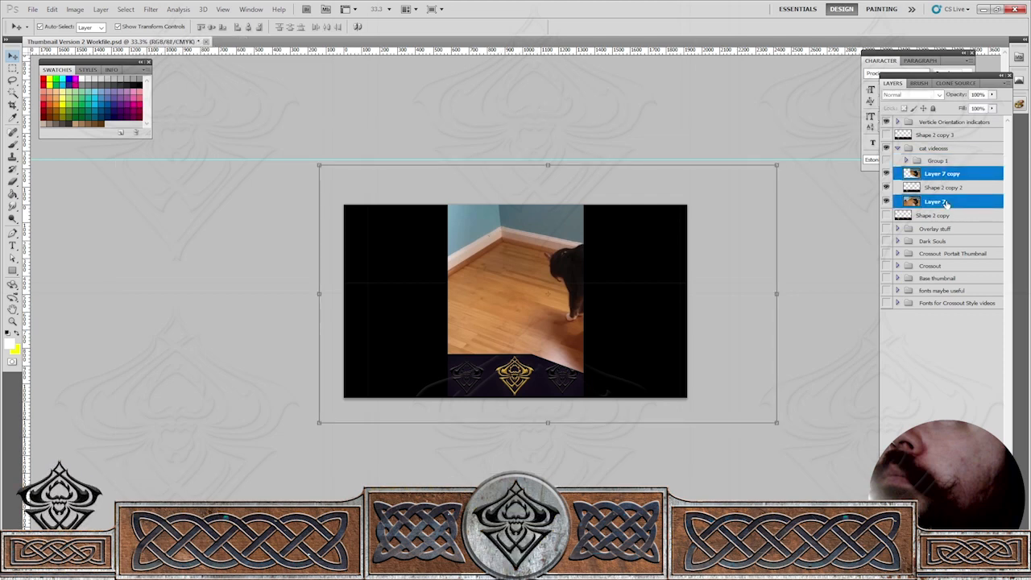
{"action": "key", "text": "shift+Left"}
{"action": "key", "text": "shift+Left"}
{"action": "key", "text": "shift+Left"}
{"action": "key", "text": "shift+Left"}
{"action": "key", "text": "shift+Left"}
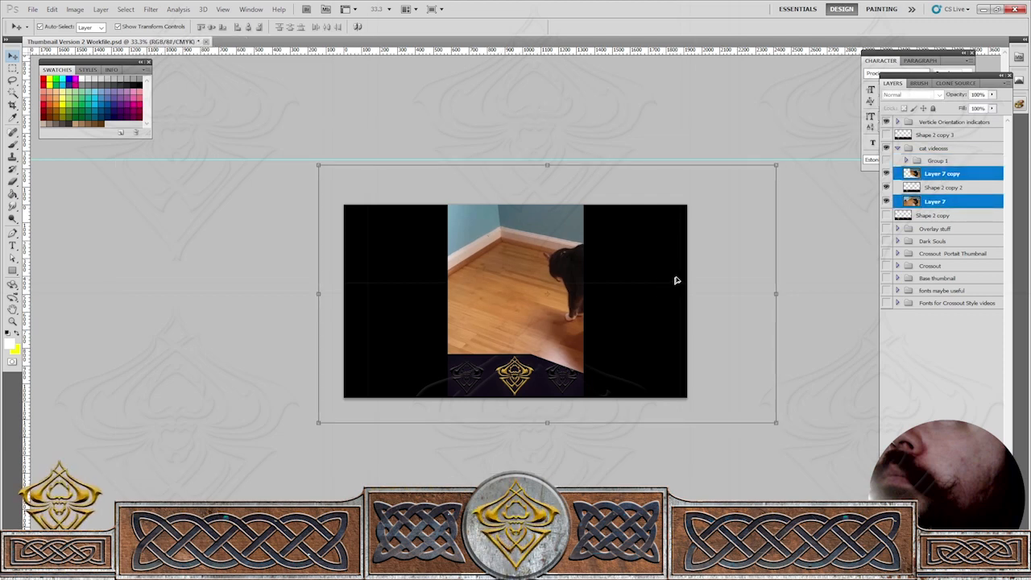
{"action": "key", "text": "shift+Left"}
{"action": "key", "text": "shift+Left"}
{"action": "key", "text": "shift+Left"}
{"action": "key", "text": "shift+Left"}
{"action": "key", "text": "shift+Left"}
{"action": "key", "text": "shift+Left"}
{"action": "key", "text": "shift+Left"}
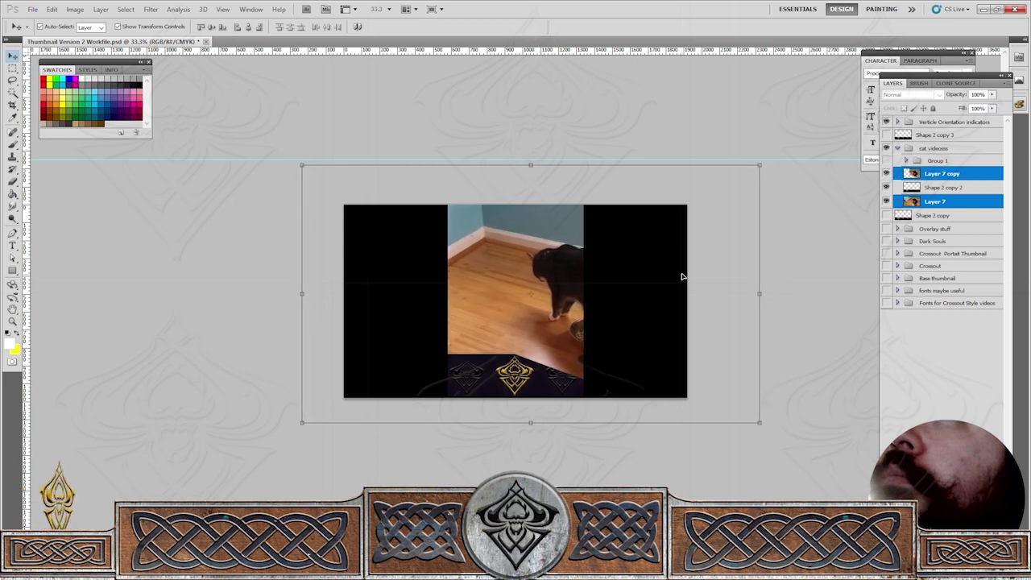
{"action": "key", "text": "shift+Left"}
{"action": "key", "text": "shift+Left"}
{"action": "key", "text": "shift+Left"}
{"action": "key", "text": "shift+Left"}
{"action": "key", "text": "shift+Left"}
{"action": "key", "text": "shift+Left"}
{"action": "key", "text": "shift+Left"}
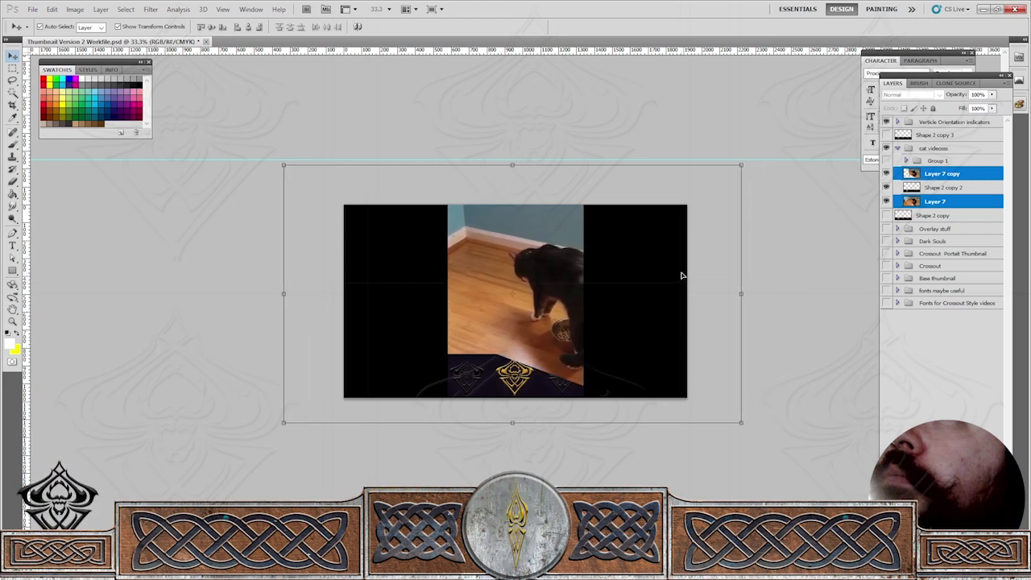
{"action": "key", "text": "shift+Left"}
{"action": "key", "text": "shift+Left"}
{"action": "key", "text": "shift+Left"}
{"action": "key", "text": "shift+Left"}
{"action": "key", "text": "shift+Left"}
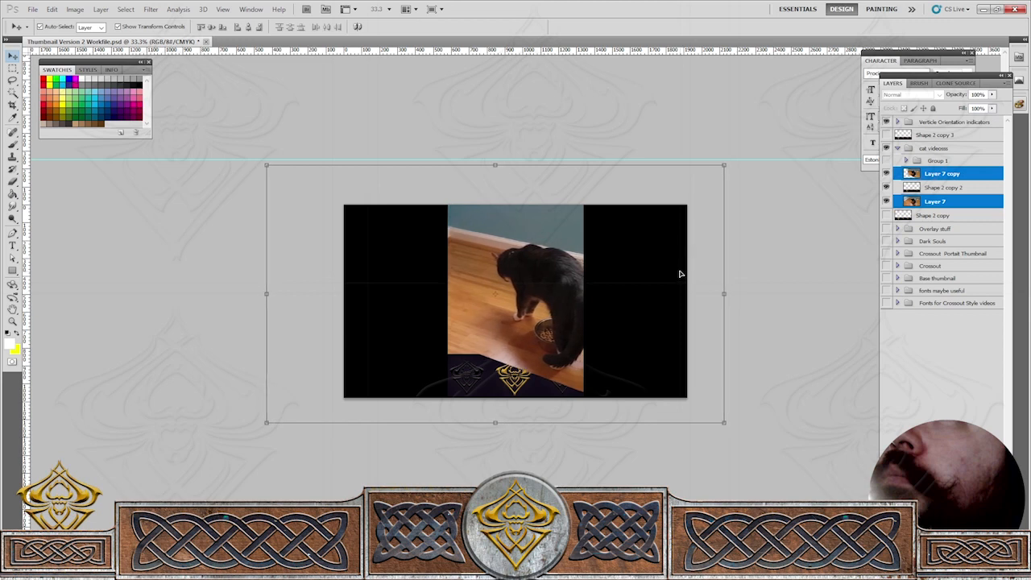
Delete the Layer 7 copy layer from the cat videos group.
{"action": "left_click", "coordinate": [842, 287]}
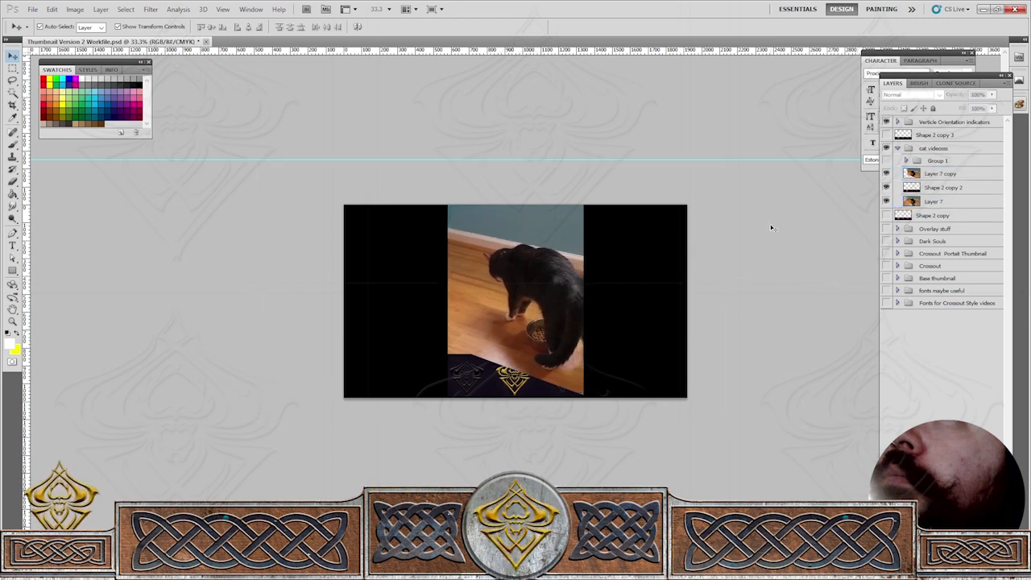
{"action": "left_click", "coordinate": [541, 288]}
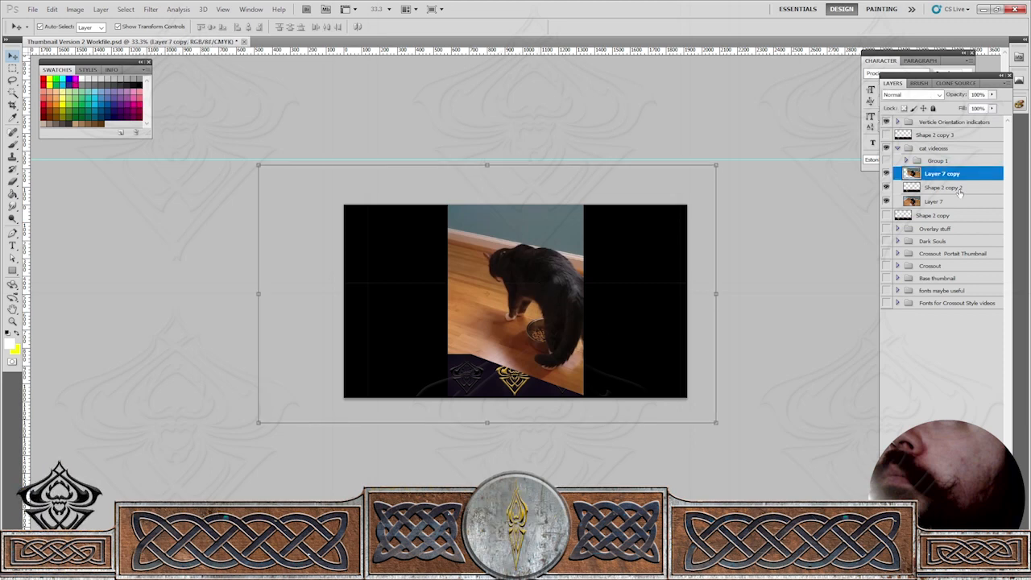
{"action": "key", "text": "Delete"}
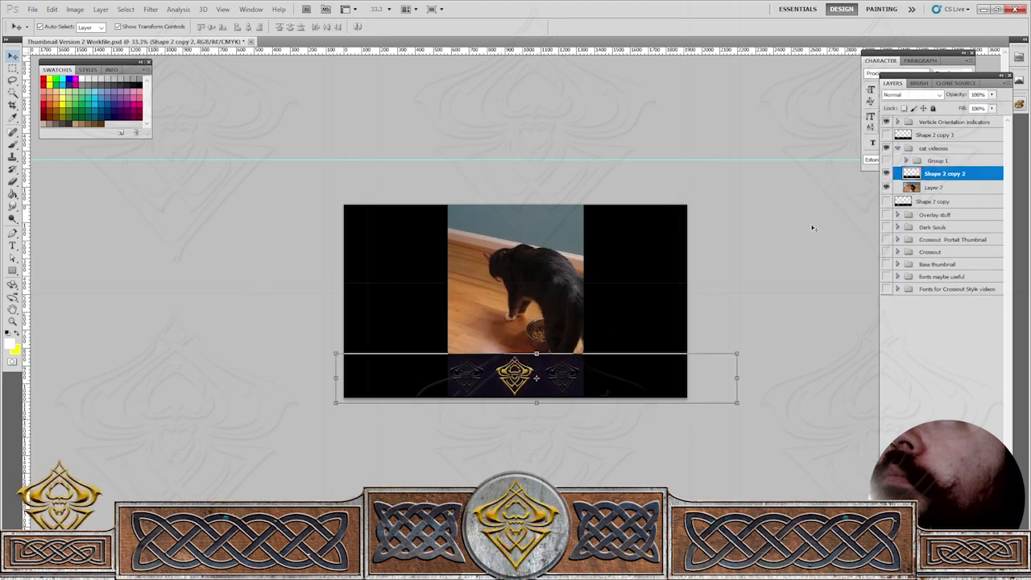
Scale Layer 7 down to about 49% and position it so both the cat figurine and the cat fit in the portrait area.
{"action": "left_click", "coordinate": [499, 254]}
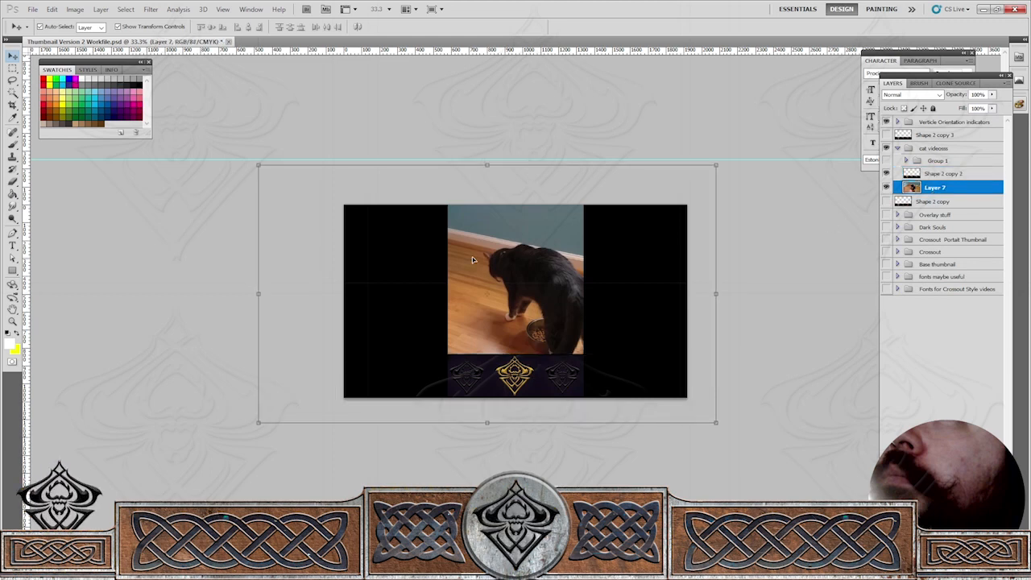
{"action": "key", "text": "ctrl+t"}
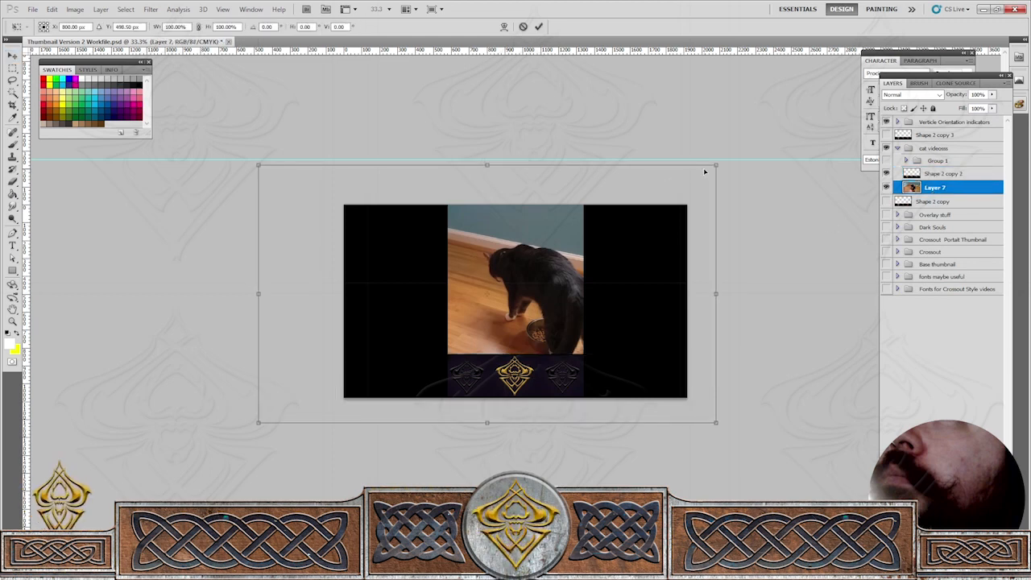
{"action": "left_click_drag", "start_coordinate": [714, 168], "coordinate": [593, 233]}
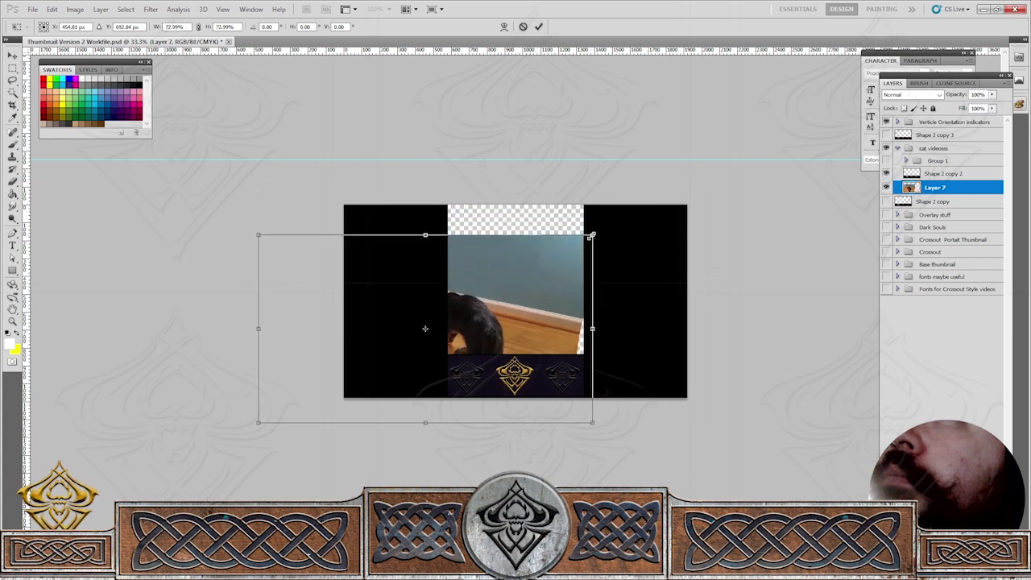
{"action": "left_click_drag", "start_coordinate": [520, 279], "coordinate": [617, 241]}
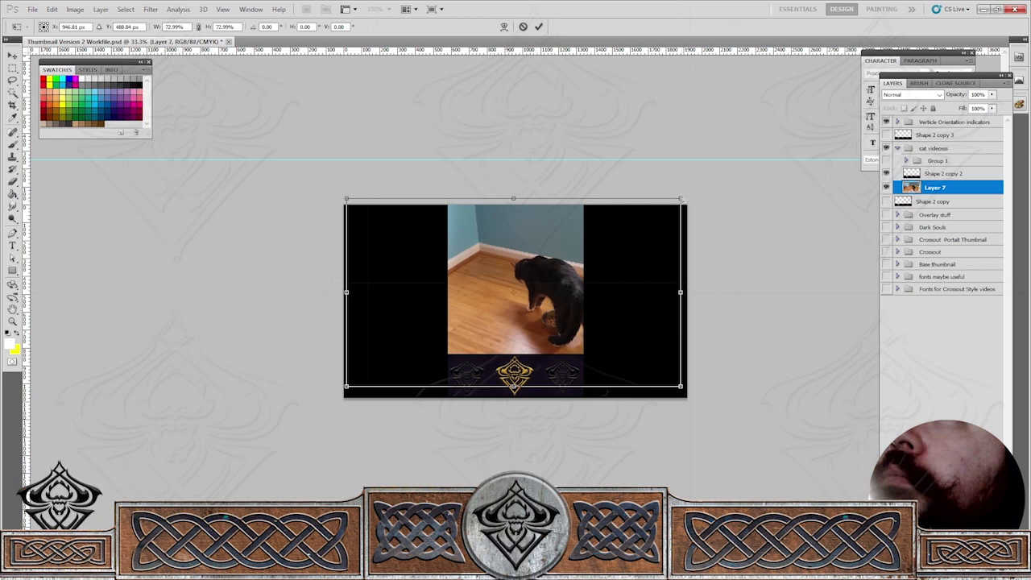
{"action": "left_click_drag", "start_coordinate": [682, 197], "coordinate": [609, 212]}
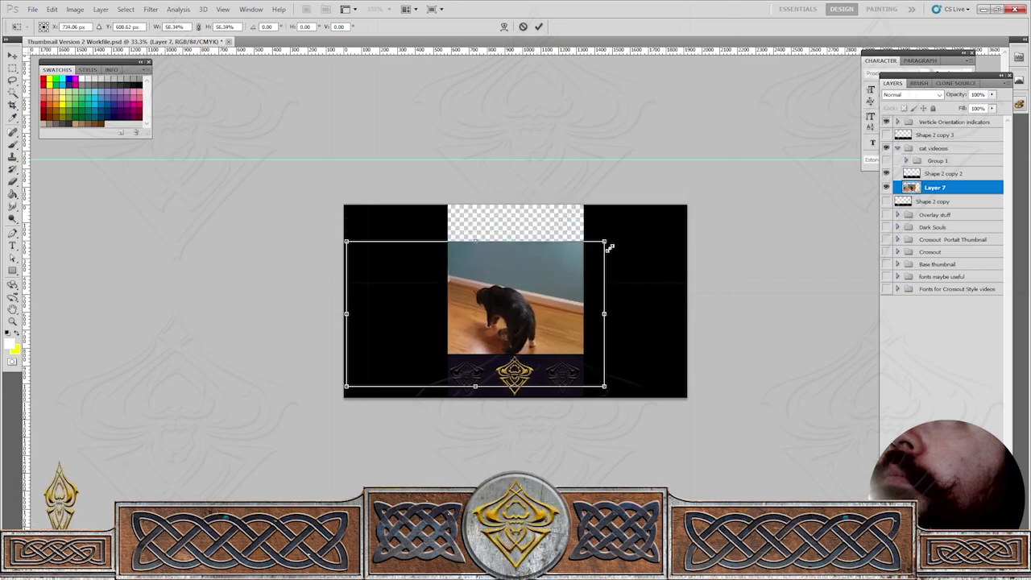
{"action": "left_click_drag", "start_coordinate": [553, 282], "coordinate": [633, 271]}
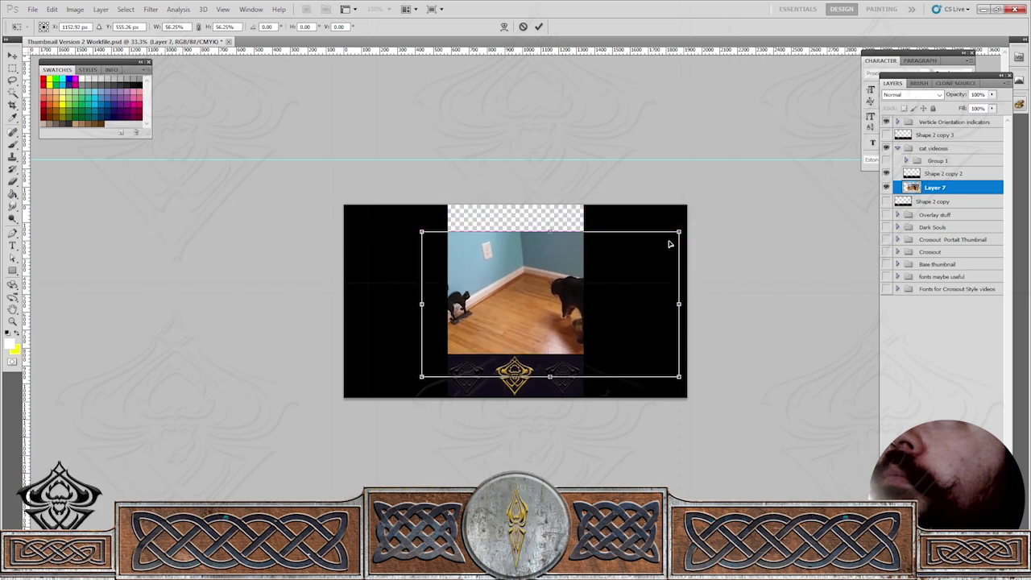
{"action": "left_click_drag", "start_coordinate": [679, 233], "coordinate": [650, 259]}
{"action": "left_click_drag", "start_coordinate": [579, 311], "coordinate": [579, 297]}
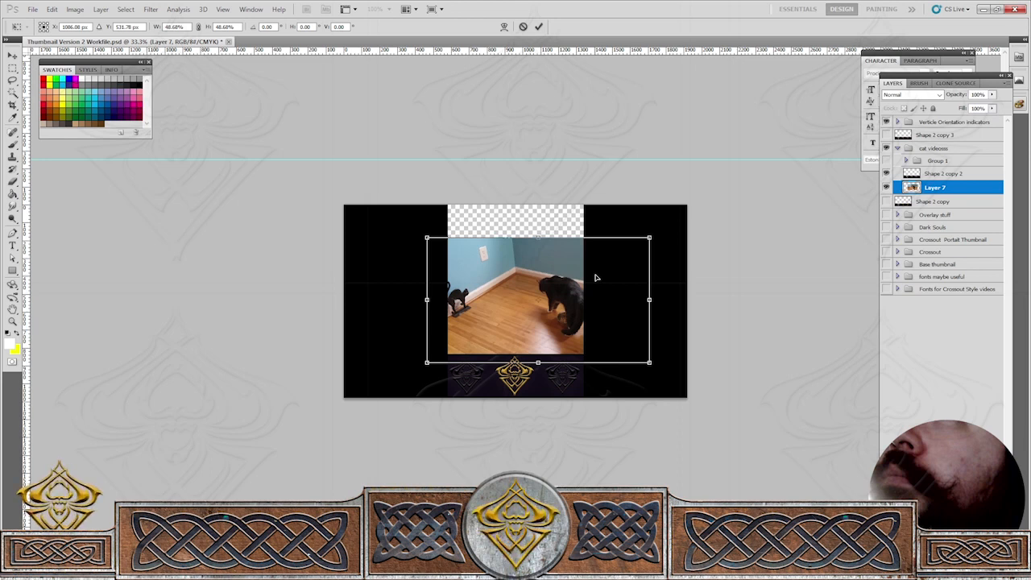
{"action": "key", "text": "Return"}
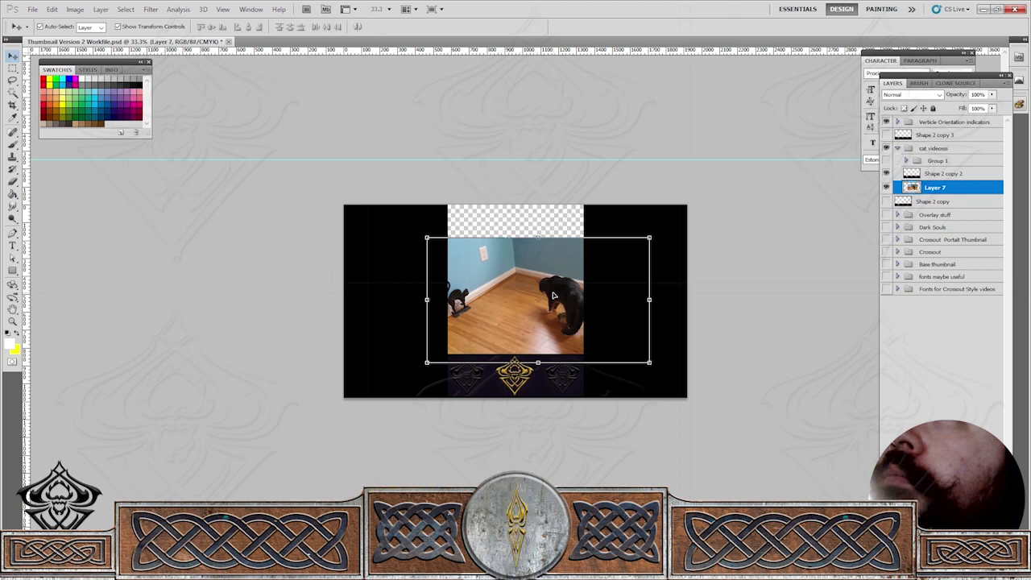
{"action": "left_click_drag", "start_coordinate": [554, 295], "coordinate": [576, 295]}
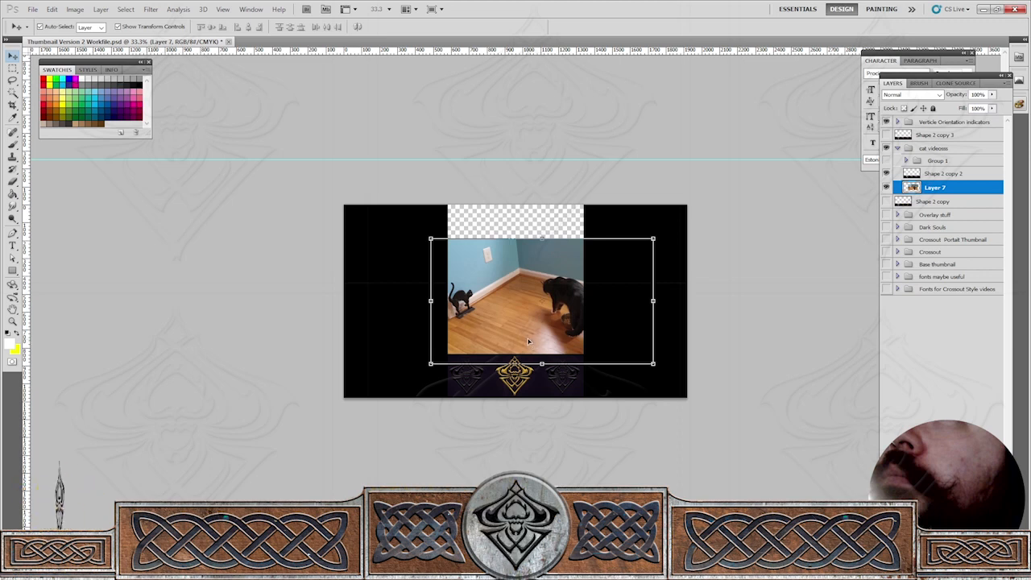
{"action": "left_click", "coordinate": [765, 322]}
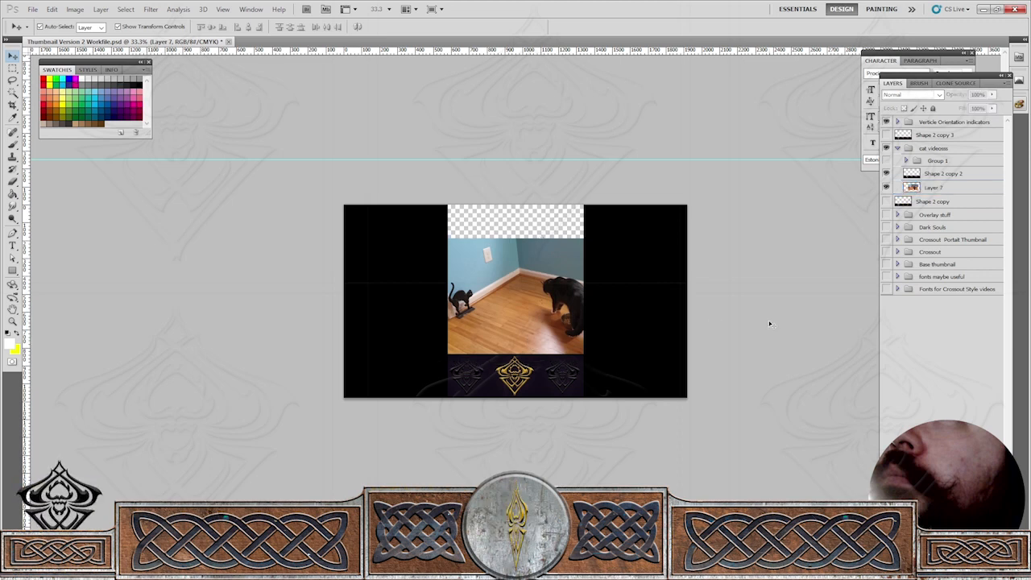
Hide the Shape 2 copy 2 banner layer, keeping Layer 7 as the selected layer.
{"action": "left_click", "coordinate": [945, 187]}
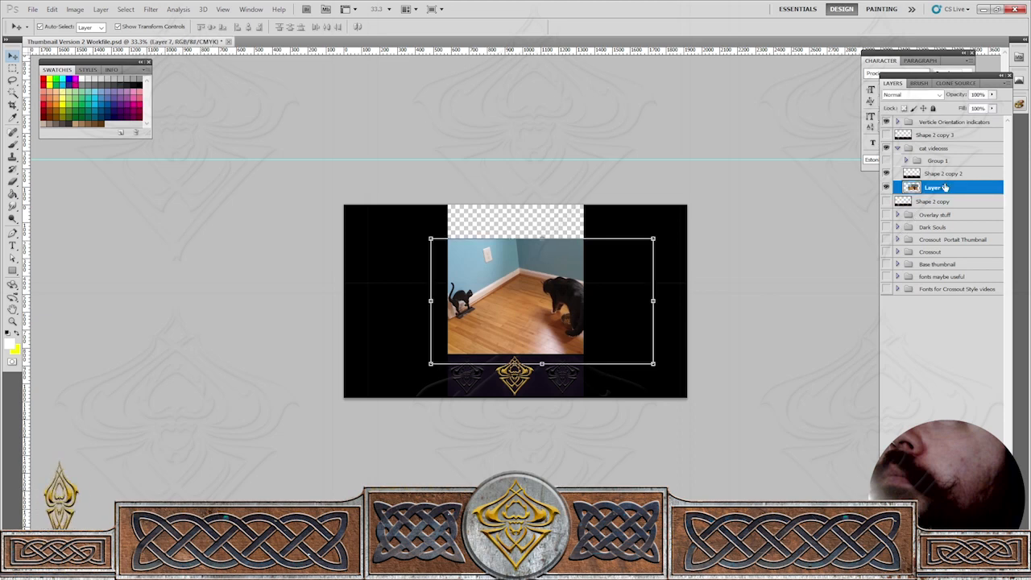
{"action": "left_click", "coordinate": [12, 321]}
{"action": "left_click", "coordinate": [525, 232]}
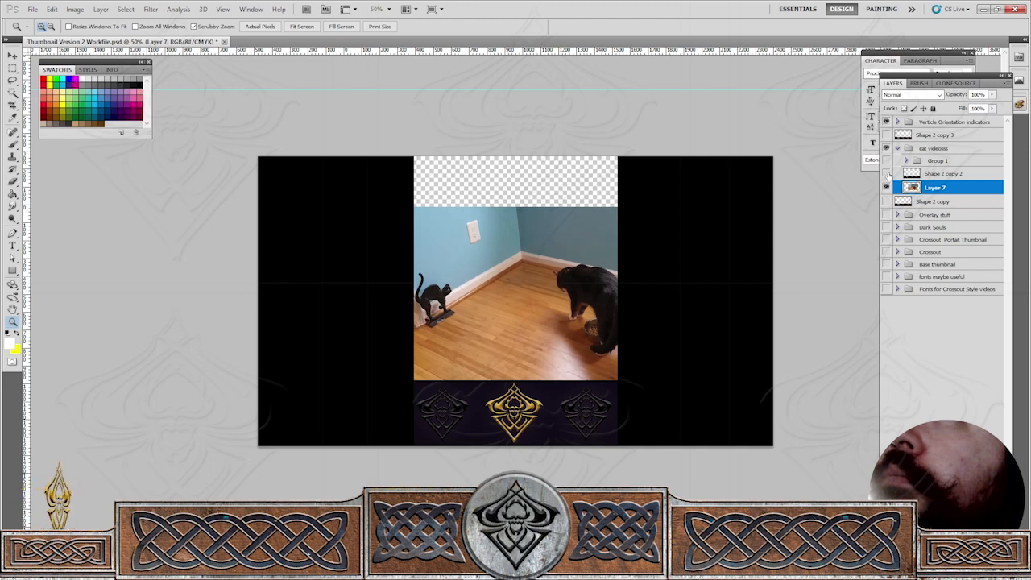
{"action": "left_click", "coordinate": [887, 173]}
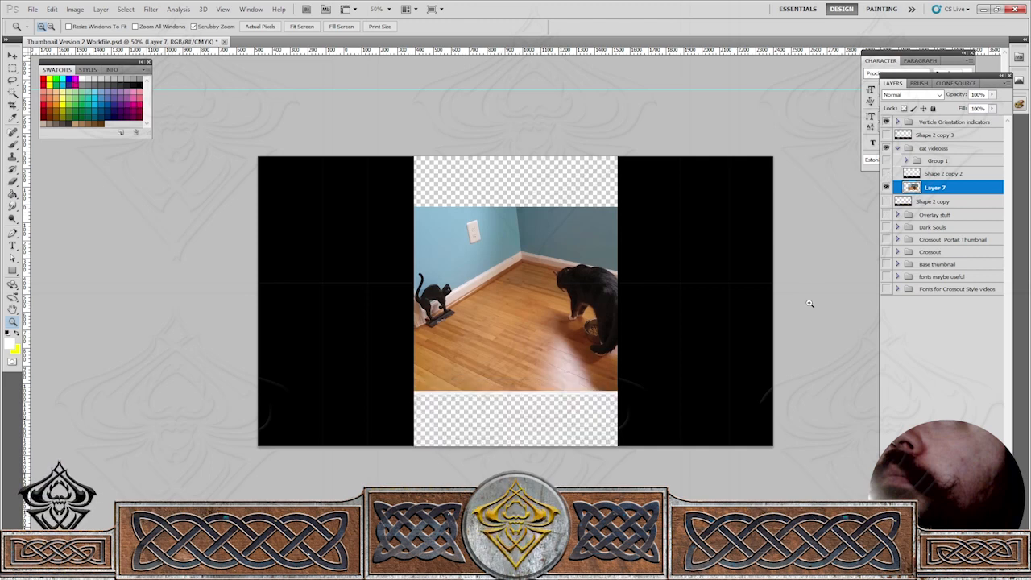
{"action": "key", "text": "v"}
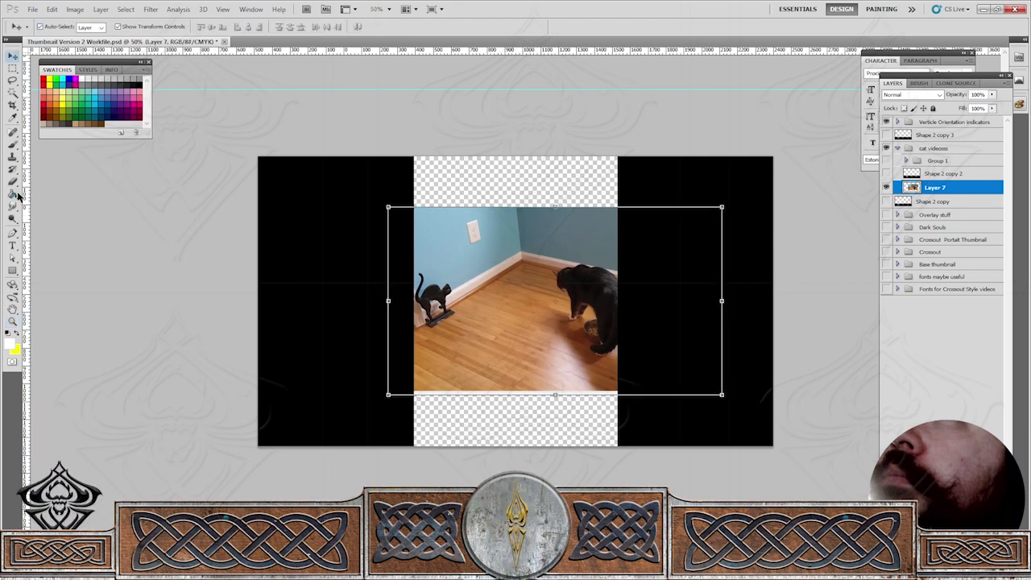
Activate the Clone Stamp tool with a brush size of about 99 px.
{"action": "left_click_drag", "start_coordinate": [13, 157], "coordinate": [42, 161]}
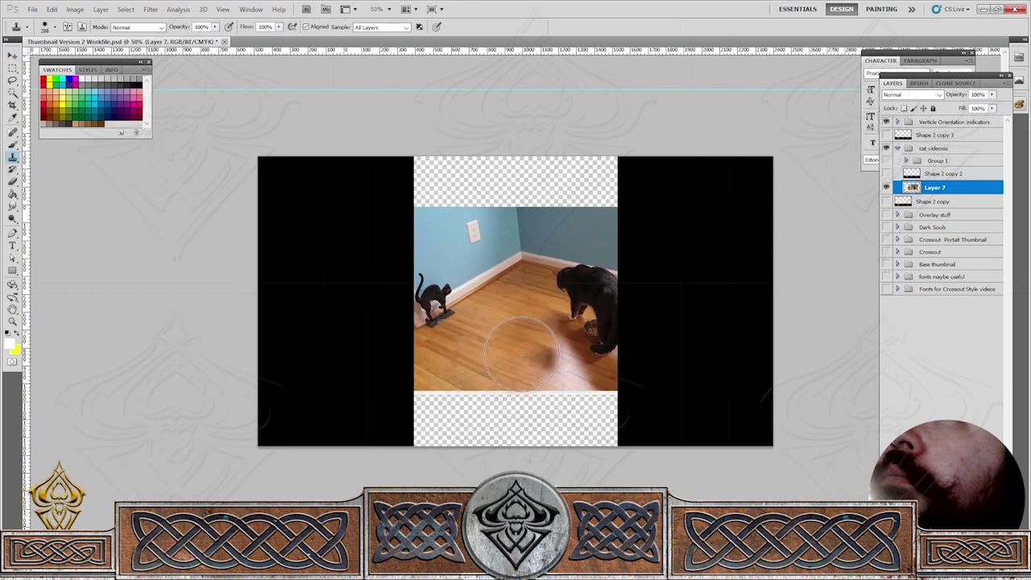
{"action": "left_click", "coordinate": [54, 27]}
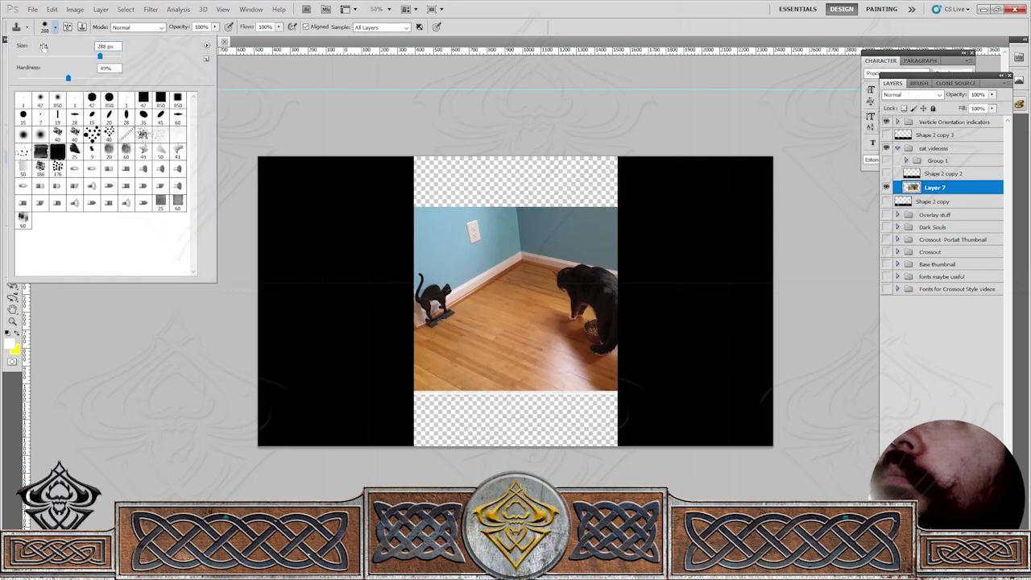
{"action": "left_click", "coordinate": [62, 57]}
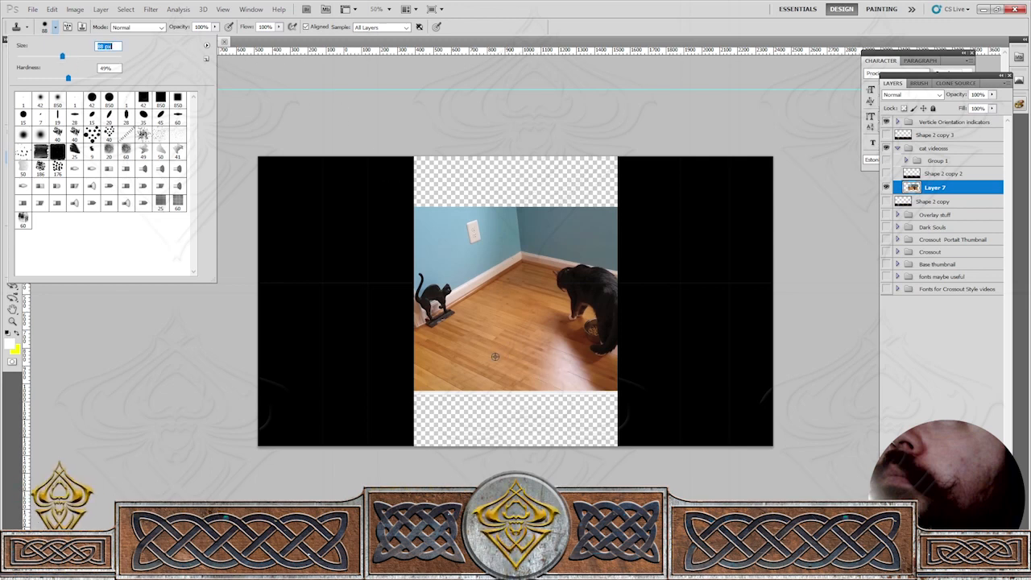
{"action": "key", "text": "Return"}
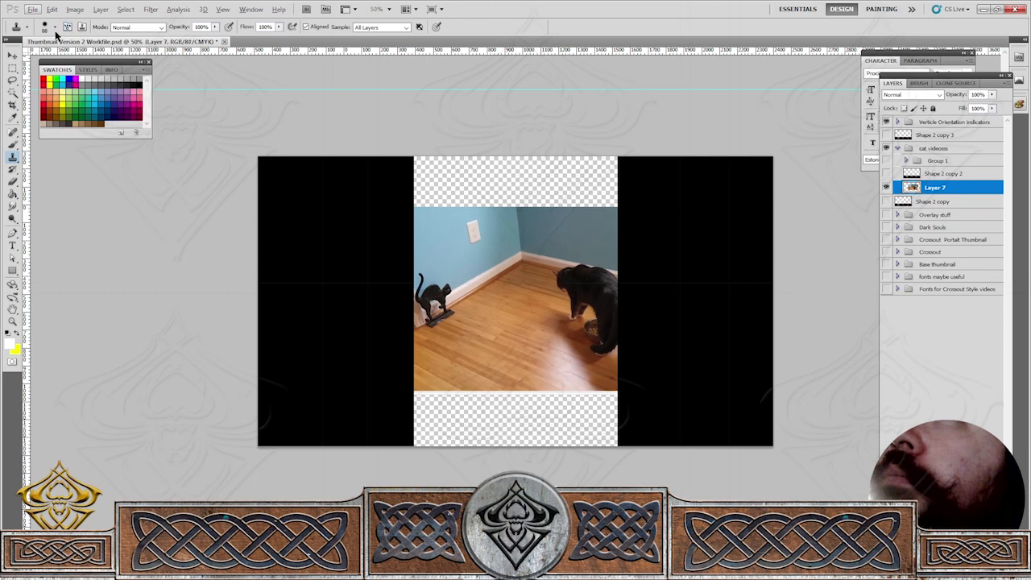
{"action": "left_click", "coordinate": [54, 27]}
{"action": "left_click_drag", "start_coordinate": [62, 56], "coordinate": [69, 57]}
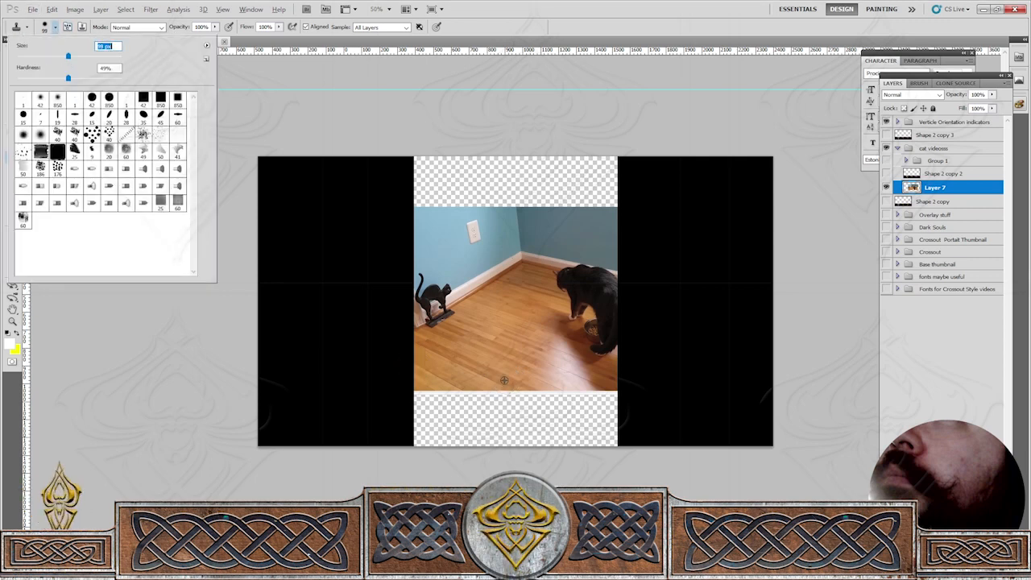
{"action": "key", "text": "Return"}
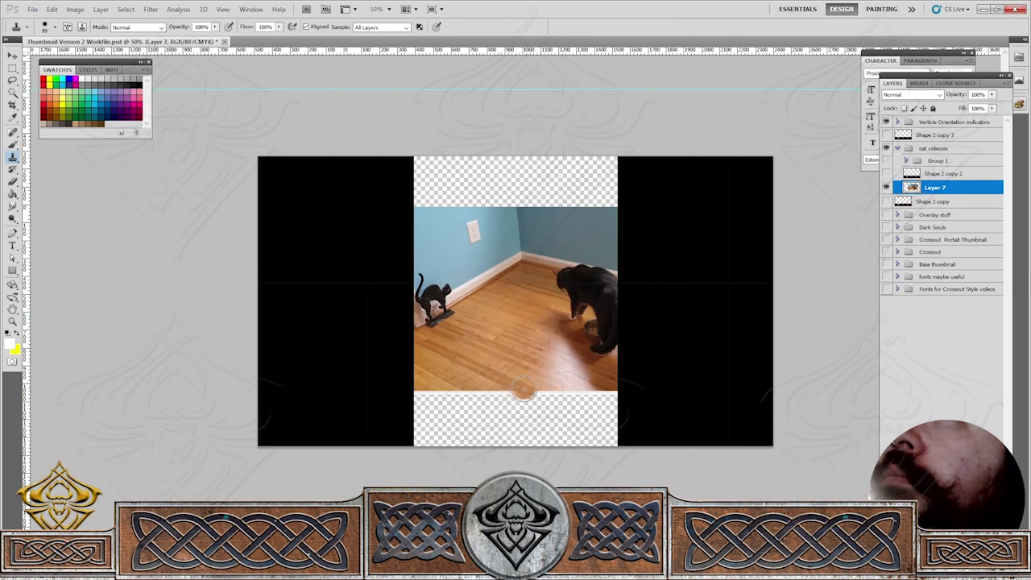
Clone the wooden floor into the empty area below the photo, from its middle out to the right edge.
{"action": "left_click_drag", "start_coordinate": [523, 390], "coordinate": [617, 430]}
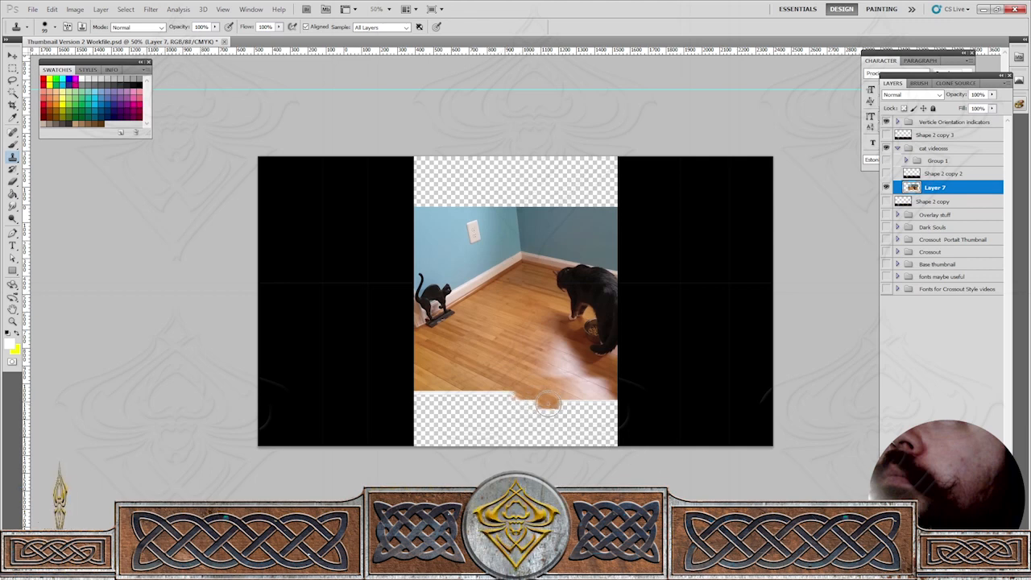
{"action": "mouse_move", "coordinate": [548, 404]}
{"action": "left_mouse_down"}
{"action": "mouse_move", "coordinate": [624, 414]}
{"action": "mouse_move", "coordinate": [522, 405]}
{"action": "mouse_move", "coordinate": [635, 412]}
{"action": "mouse_move", "coordinate": [552, 415]}
{"action": "mouse_move", "coordinate": [637, 427]}
{"action": "mouse_move", "coordinate": [577, 435]}
{"action": "mouse_move", "coordinate": [626, 433]}
{"action": "mouse_move", "coordinate": [588, 437]}
{"action": "mouse_move", "coordinate": [555, 407]}
{"action": "left_mouse_up"}
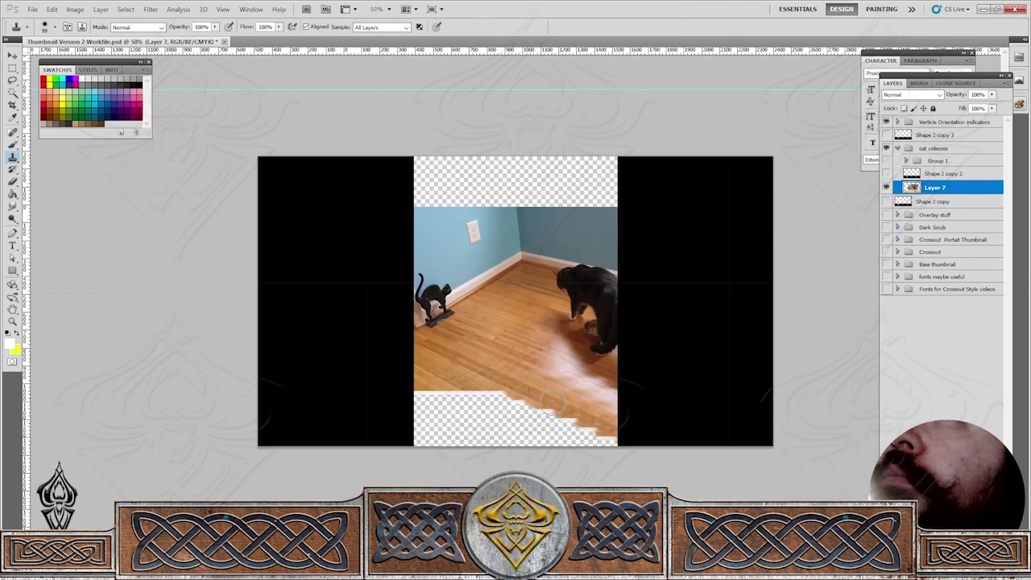
{"action": "left_click_drag", "start_coordinate": [554, 403], "coordinate": [609, 433]}
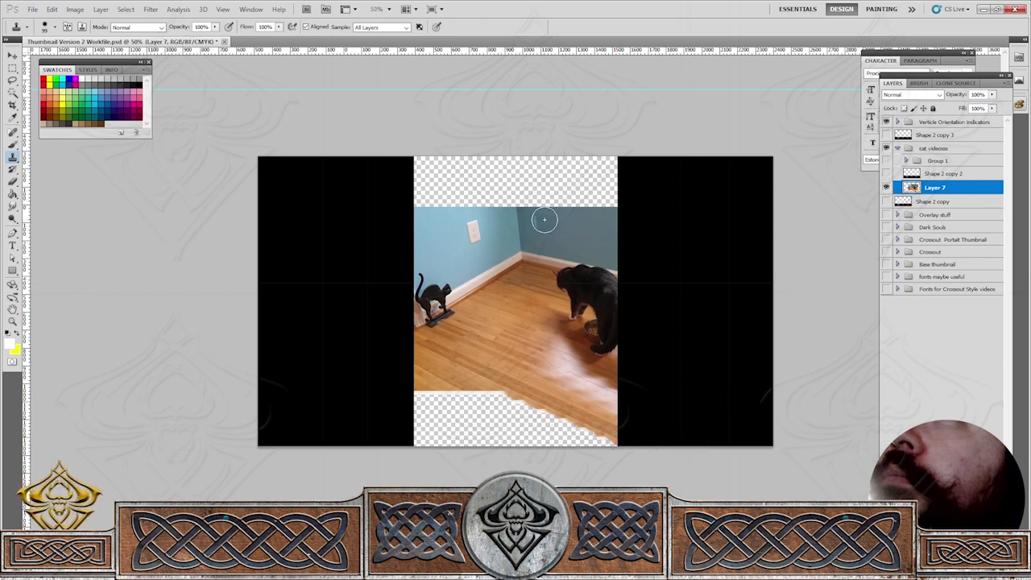
Clone the dark blue wall upward into the empty area above the photo, from the right edge to near the room corner.
{"action": "left_click", "coordinate": [602, 241], "text": "alt"}
{"action": "mouse_move", "coordinate": [610, 212]}
{"action": "left_mouse_down"}
{"action": "mouse_move", "coordinate": [576, 207]}
{"action": "mouse_move", "coordinate": [615, 201]}
{"action": "mouse_move", "coordinate": [580, 181]}
{"action": "mouse_move", "coordinate": [585, 171]}
{"action": "mouse_move", "coordinate": [591, 205]}
{"action": "mouse_move", "coordinate": [578, 205]}
{"action": "mouse_move", "coordinate": [566, 184]}
{"action": "mouse_move", "coordinate": [597, 178]}
{"action": "mouse_move", "coordinate": [593, 161]}
{"action": "mouse_move", "coordinate": [621, 161]}
{"action": "left_mouse_up"}
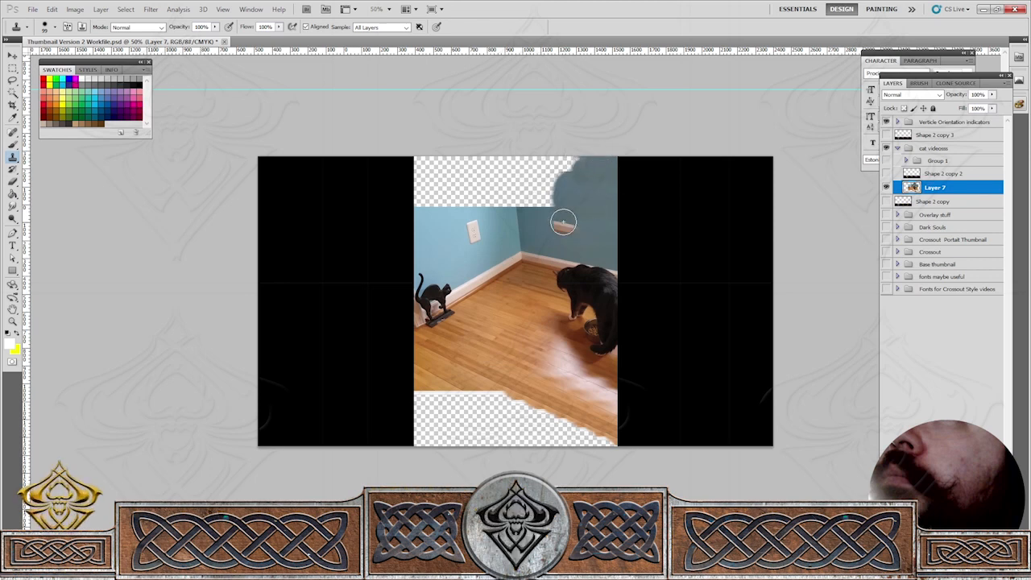
{"action": "mouse_move", "coordinate": [563, 223]}
{"action": "left_mouse_down"}
{"action": "mouse_move", "coordinate": [575, 183]}
{"action": "mouse_move", "coordinate": [561, 177]}
{"action": "mouse_move", "coordinate": [561, 162]}
{"action": "mouse_move", "coordinate": [595, 163]}
{"action": "left_mouse_up"}
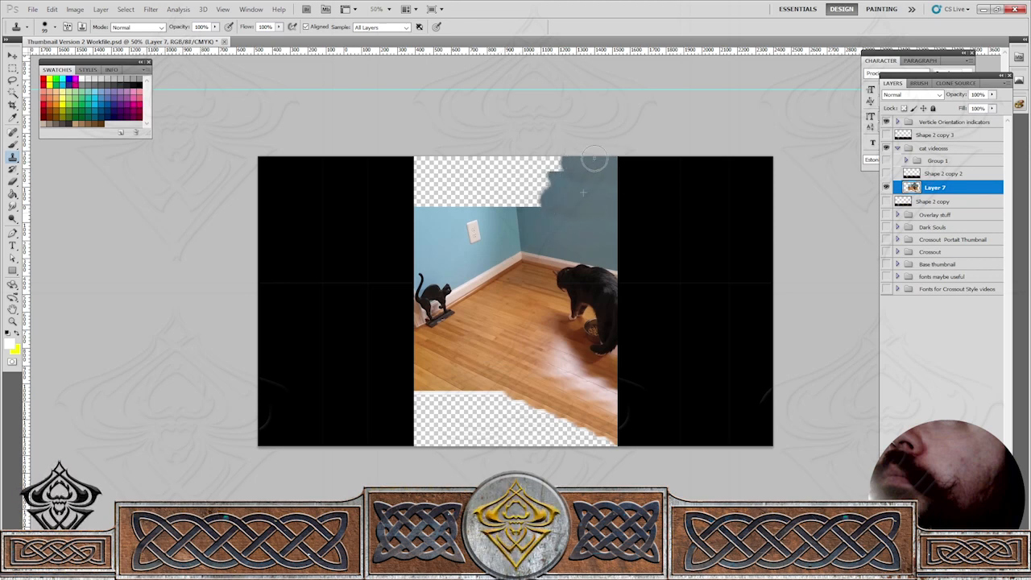
{"action": "left_click", "coordinate": [587, 214], "text": "alt"}
{"action": "mouse_move", "coordinate": [561, 165]}
{"action": "left_mouse_down"}
{"action": "mouse_move", "coordinate": [539, 132]}
{"action": "mouse_move", "coordinate": [550, 194]}
{"action": "mouse_move", "coordinate": [537, 166]}
{"action": "mouse_move", "coordinate": [533, 213]}
{"action": "mouse_move", "coordinate": [537, 124]}
{"action": "left_mouse_up"}
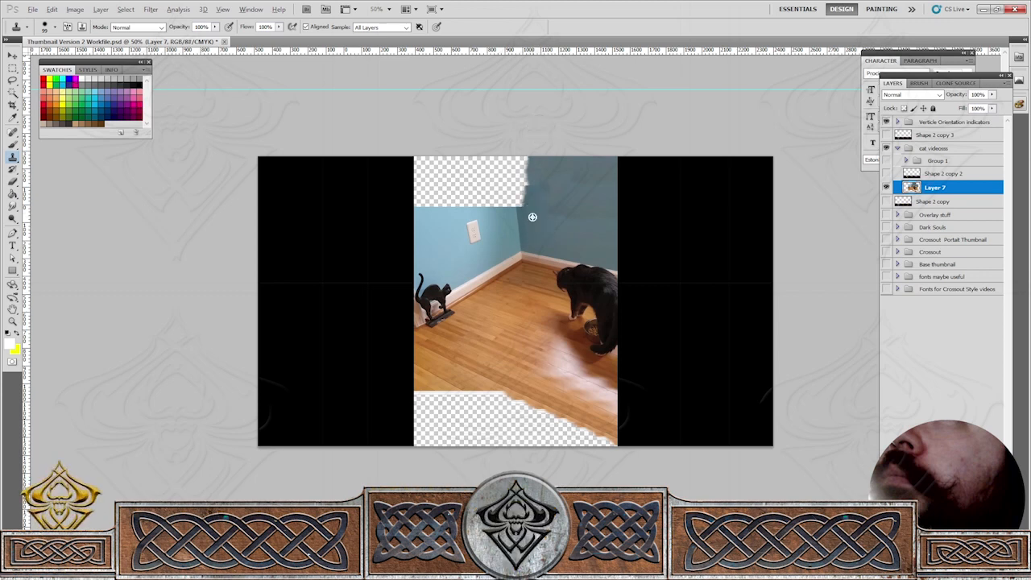
{"action": "mouse_move", "coordinate": [530, 216]}
{"action": "left_mouse_down"}
{"action": "mouse_move", "coordinate": [524, 173]}
{"action": "mouse_move", "coordinate": [536, 124]}
{"action": "left_mouse_up"}
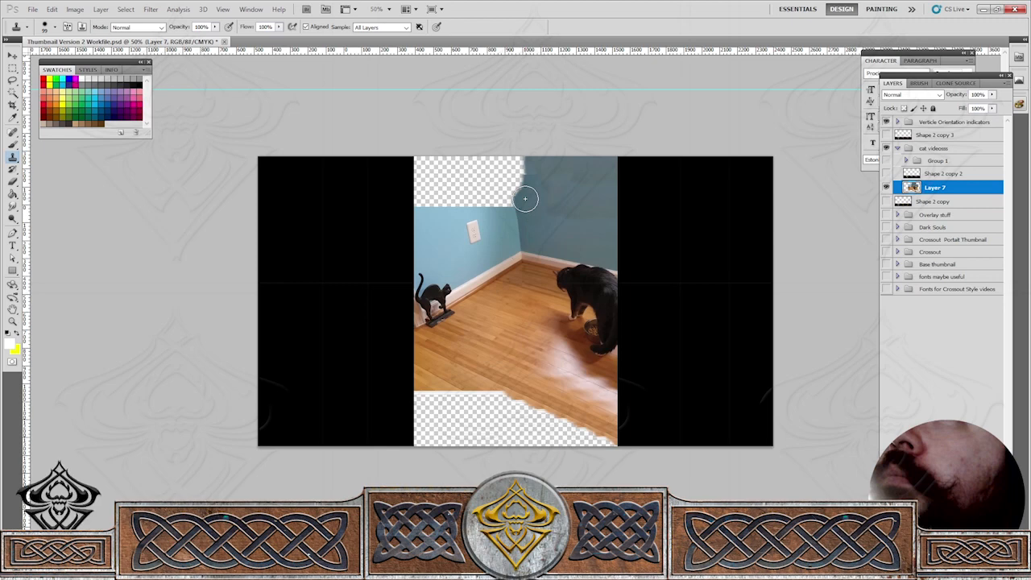
{"action": "key", "text": "ctrl+alt+z"}
{"action": "key", "text": "ctrl+alt+z"}
{"action": "key", "text": "ctrl+alt+z"}
{"action": "left_click", "coordinate": [555, 209], "text": "alt"}
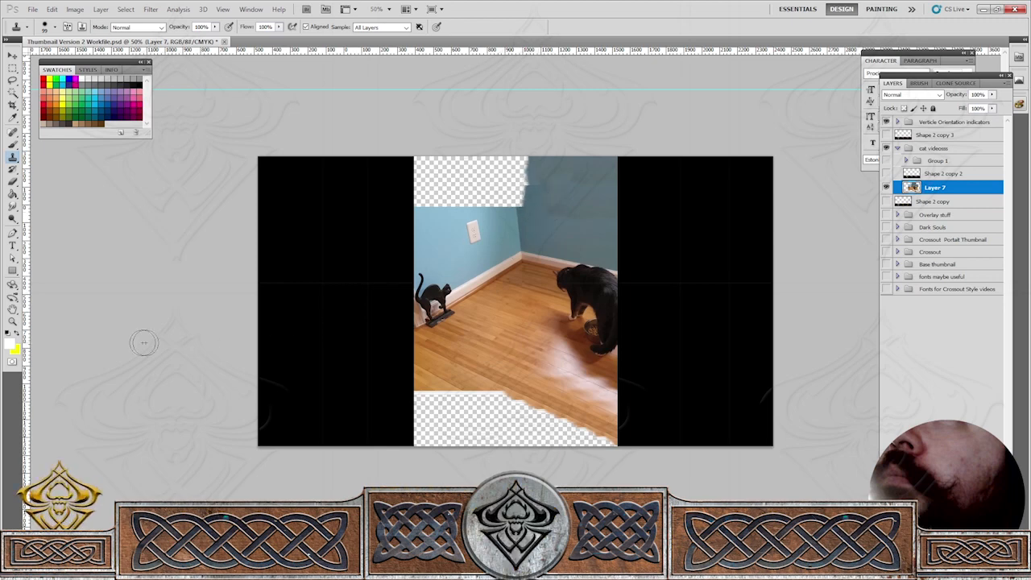
Clone the vertical room corner with its adjoining wall edges upward to the top edge of the canvas.
{"action": "left_click", "coordinate": [12, 321]}
{"action": "left_click", "coordinate": [518, 179]}
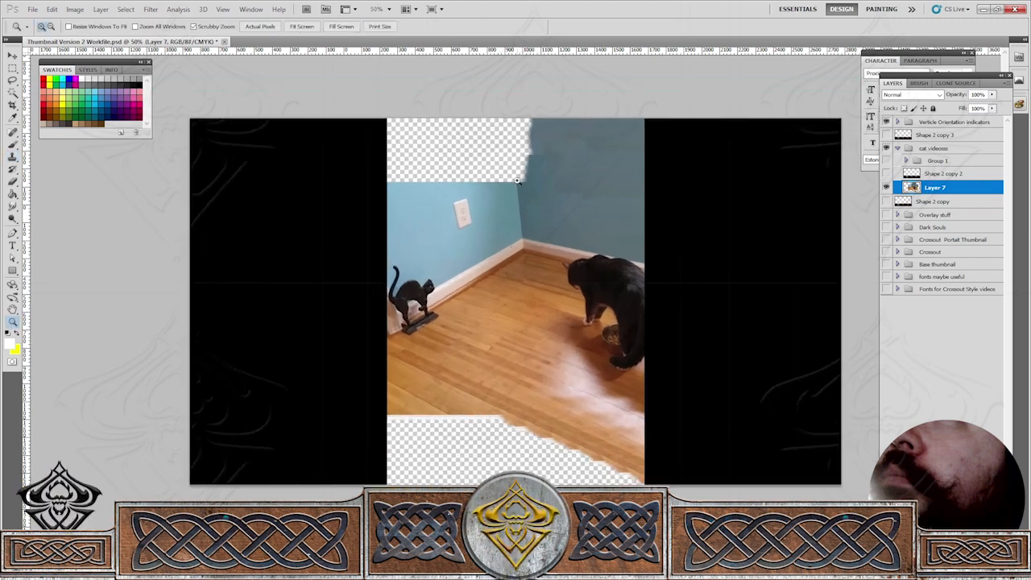
{"action": "left_click", "coordinate": [518, 179]}
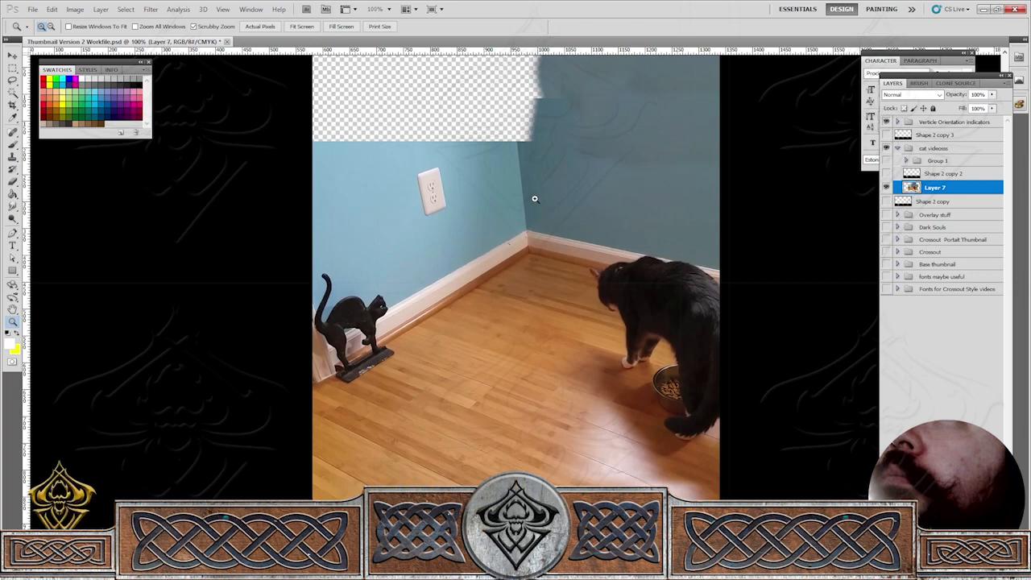
{"action": "key", "text": "alt"}
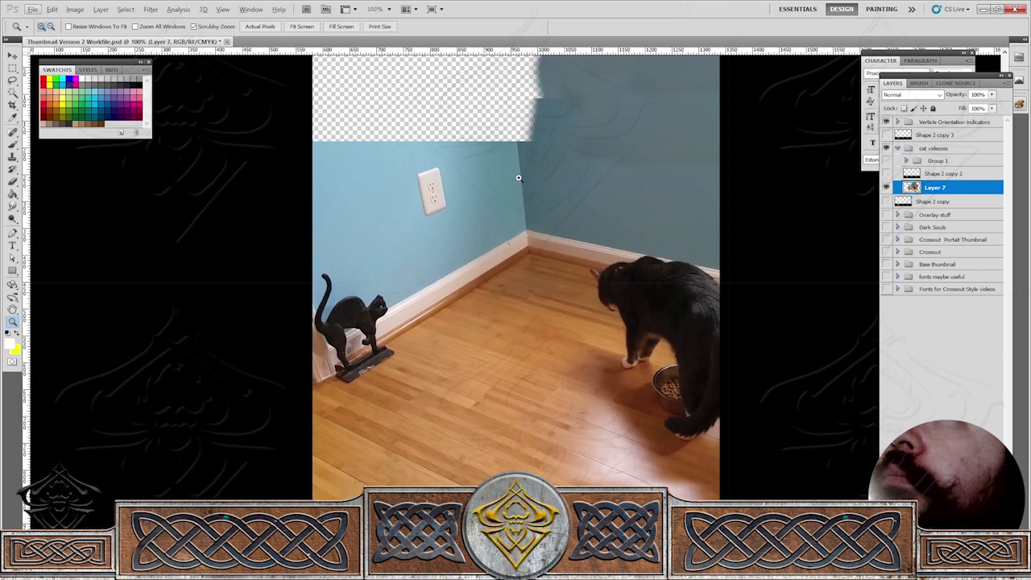
{"action": "key", "text": "s"}
{"action": "key", "text": "alt+s"}
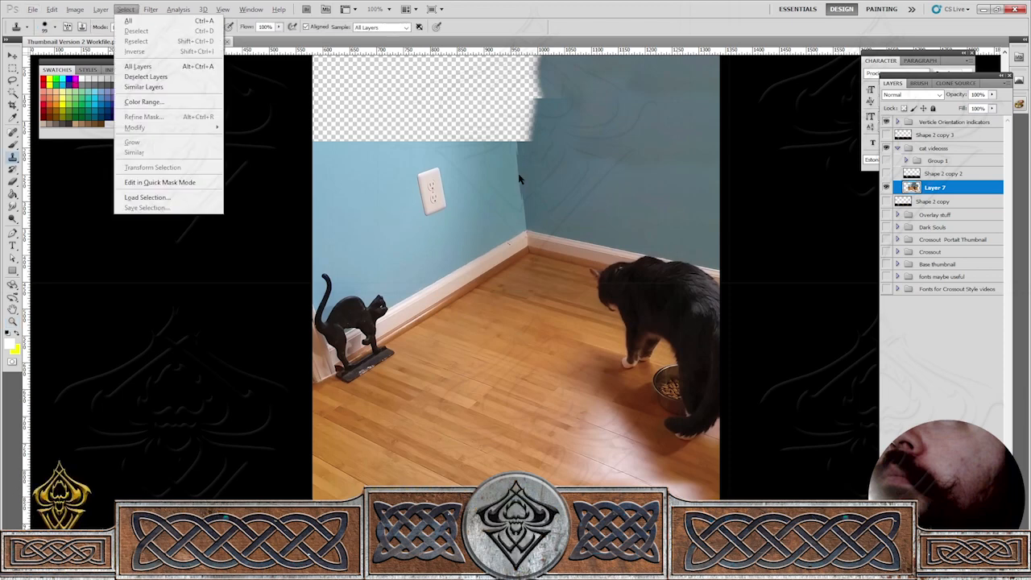
{"action": "left_click", "coordinate": [12, 159]}
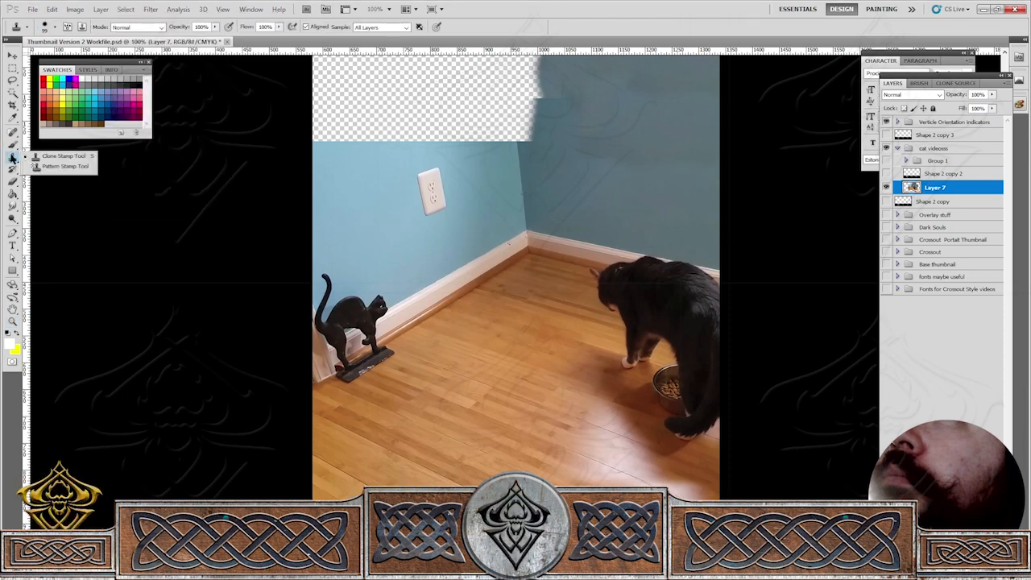
{"action": "left_click", "coordinate": [520, 182], "text": "alt"}
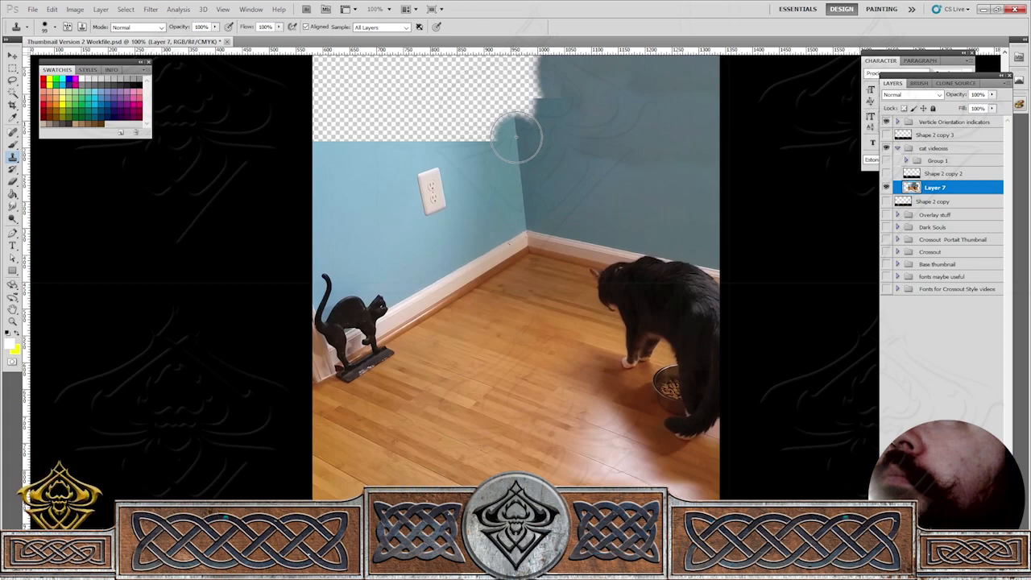
{"action": "left_click_drag", "start_coordinate": [516, 137], "coordinate": [522, 74]}
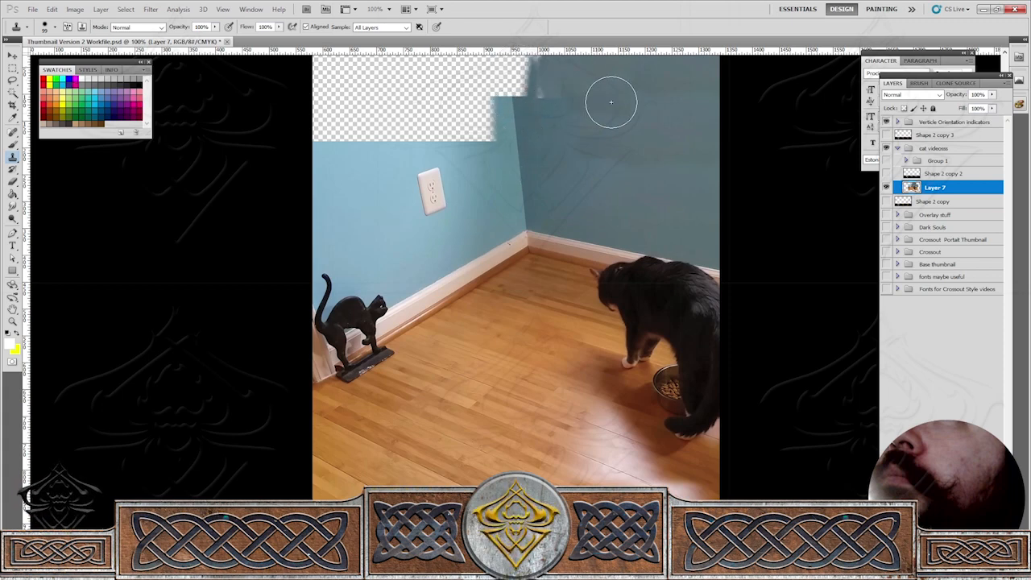
{"action": "left_click", "coordinate": [526, 189], "text": "alt"}
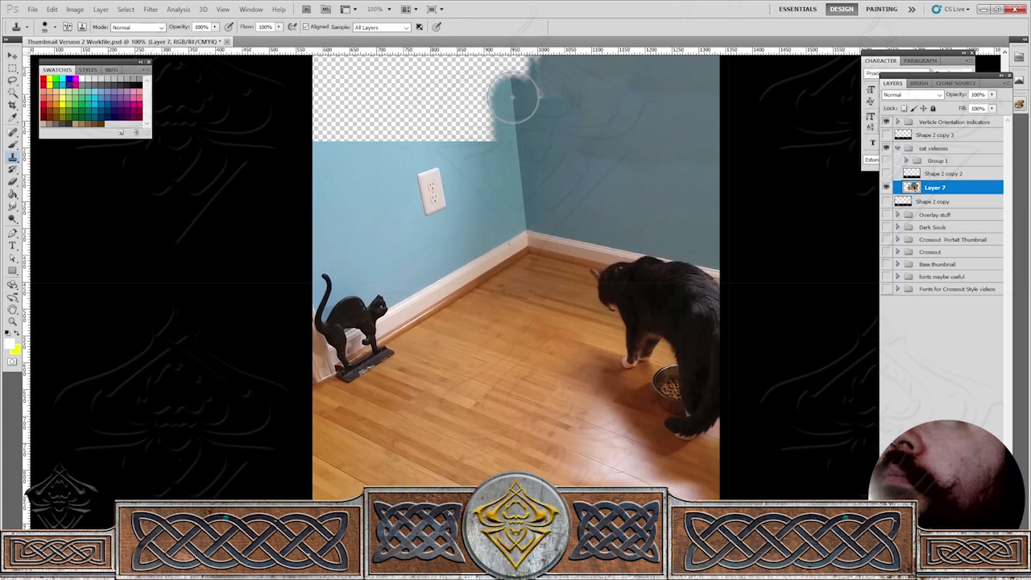
{"action": "scroll", "coordinate": [513, 95], "scroll_direction": "up", "scroll_amount": 3}
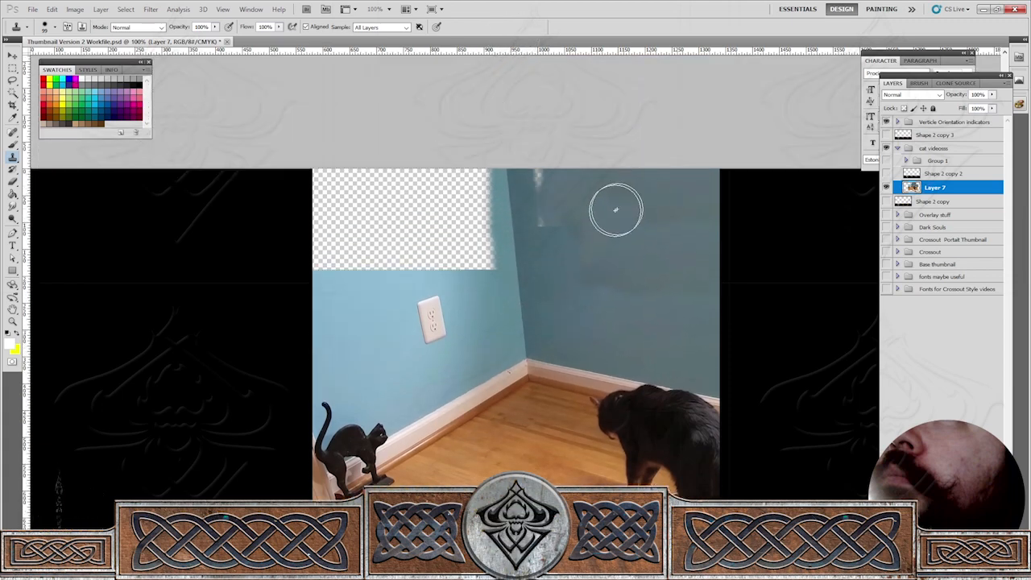
Sample the dark wall colour and paint over the light streak right of the room corner with a 110 px brush.
{"action": "key", "text": "z"}
{"action": "left_click", "coordinate": [574, 268]}
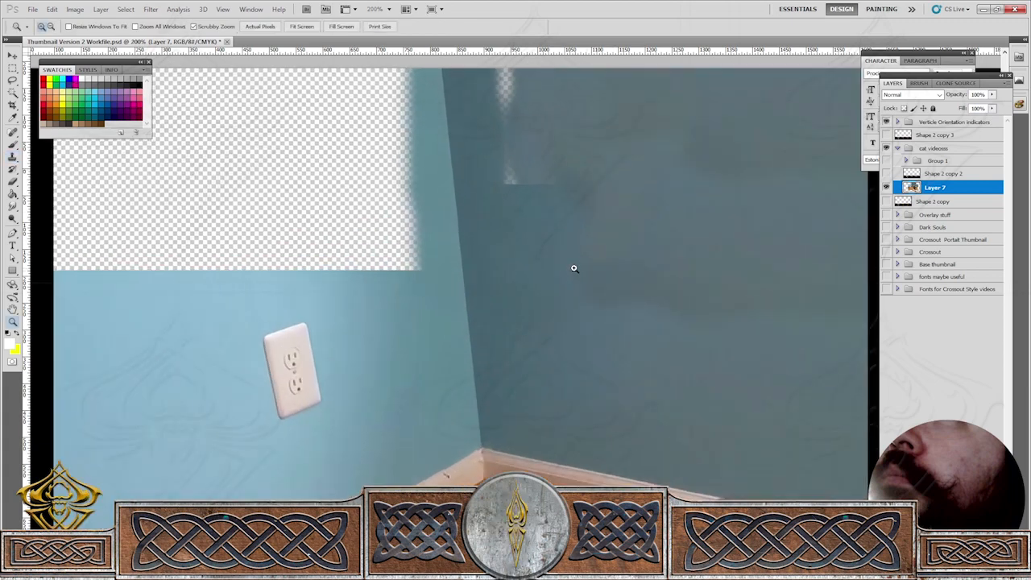
{"action": "key", "text": "i"}
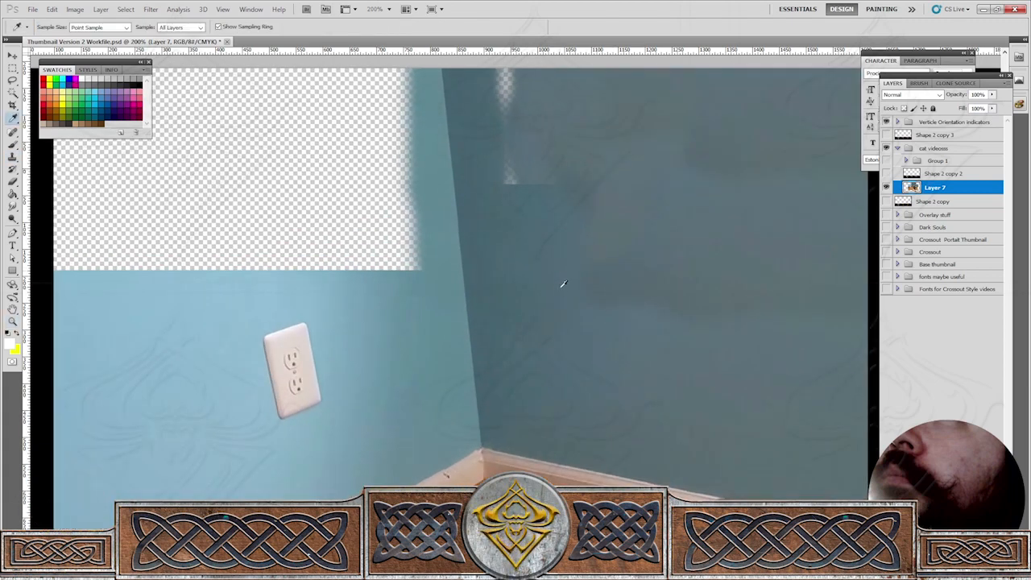
{"action": "left_click", "coordinate": [587, 306]}
{"action": "key", "text": "s"}
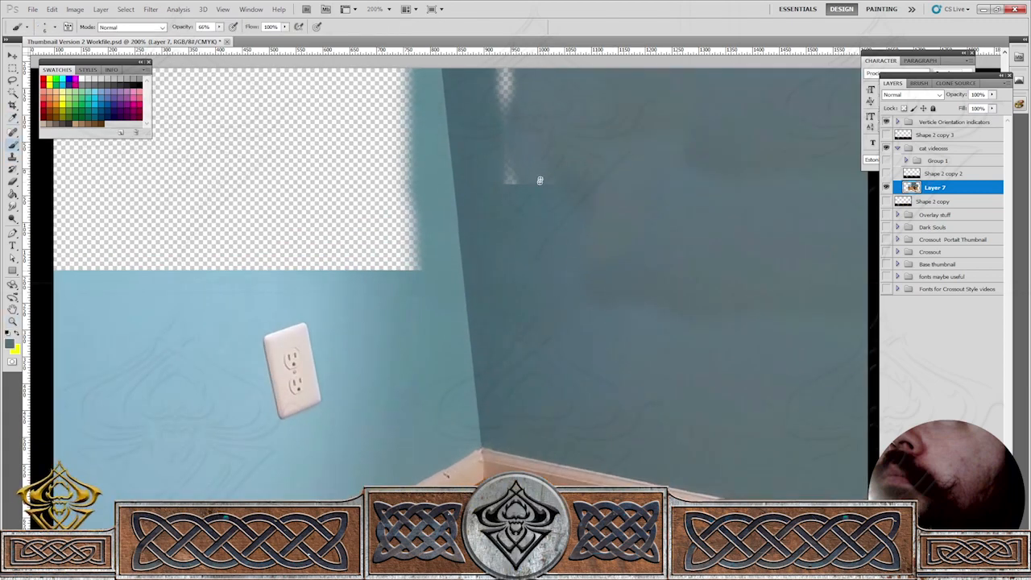
{"action": "left_click", "coordinate": [54, 27]}
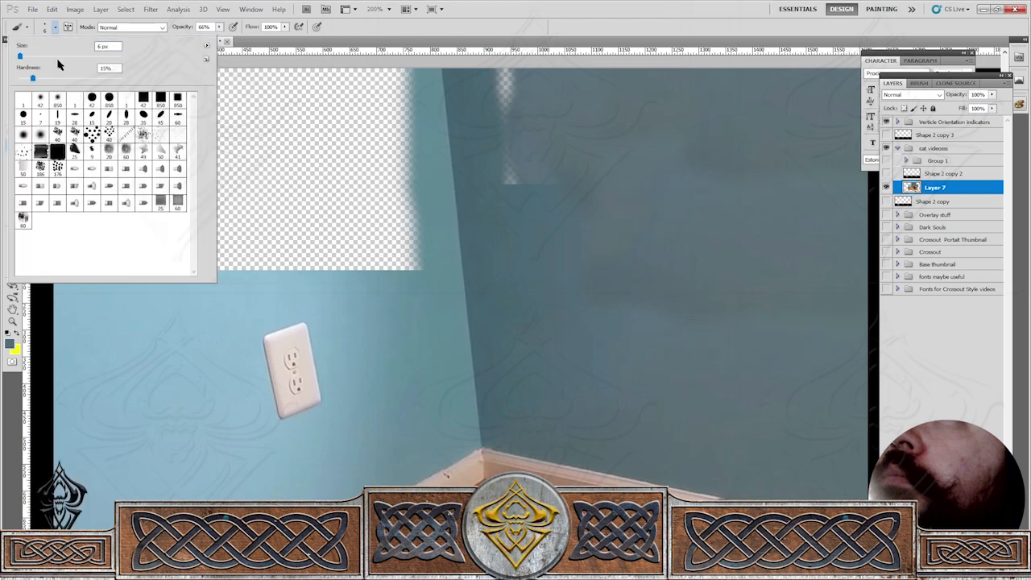
{"action": "left_click", "coordinate": [70, 56]}
{"action": "mouse_move", "coordinate": [585, 252]}
{"action": "left_mouse_down"}
{"action": "mouse_move", "coordinate": [528, 140]}
{"action": "mouse_move", "coordinate": [500, 134]}
{"action": "mouse_move", "coordinate": [536, 191]}
{"action": "mouse_move", "coordinate": [542, 175]}
{"action": "mouse_move", "coordinate": [527, 108]}
{"action": "left_mouse_up"}
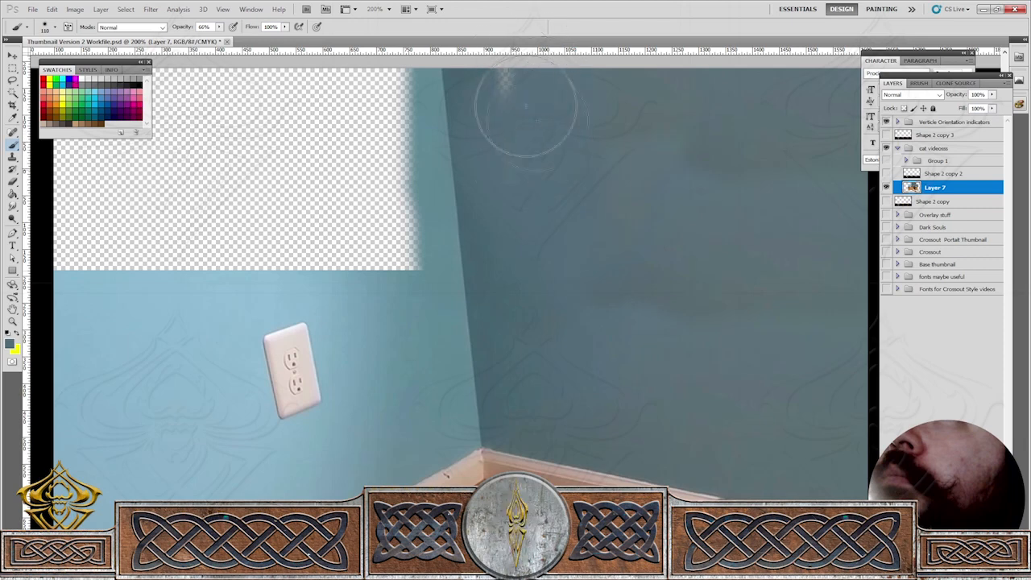
Sample the light blue wall colour and brush it over the empty area above the outlet wall.
{"action": "key", "text": "ctrl+minus"}
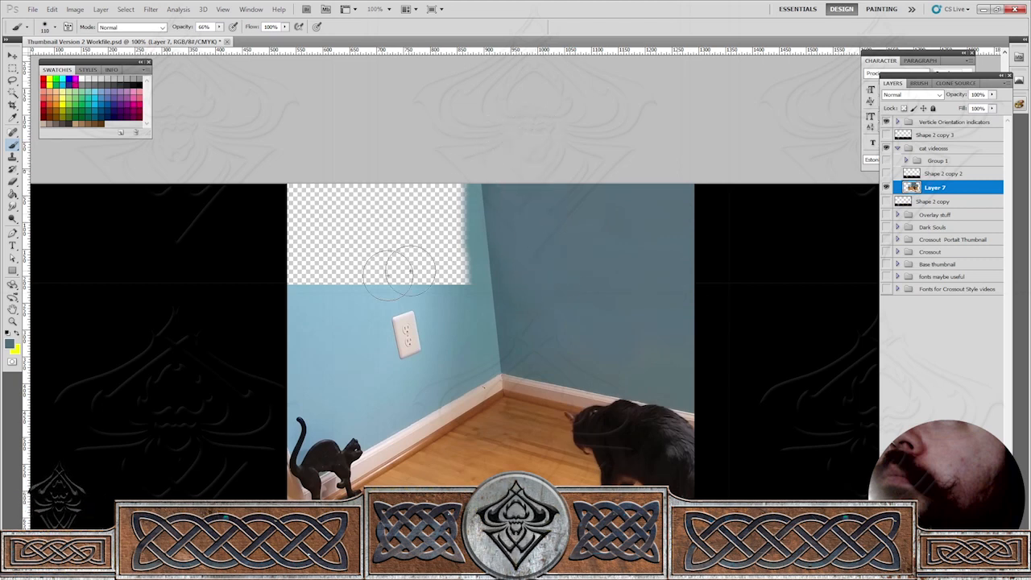
{"action": "left_click", "coordinate": [313, 340], "text": "alt"}
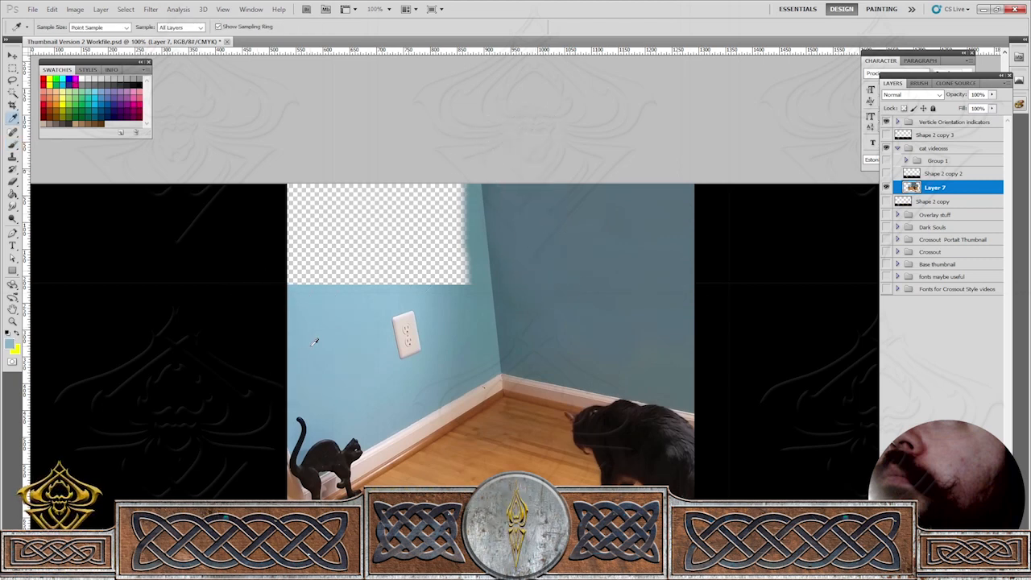
{"action": "mouse_move", "coordinate": [311, 237]}
{"action": "left_mouse_down"}
{"action": "mouse_move", "coordinate": [300, 281]}
{"action": "mouse_move", "coordinate": [307, 176]}
{"action": "mouse_move", "coordinate": [325, 172]}
{"action": "mouse_move", "coordinate": [350, 211]}
{"action": "mouse_move", "coordinate": [367, 213]}
{"action": "mouse_move", "coordinate": [361, 241]}
{"action": "mouse_move", "coordinate": [446, 240]}
{"action": "mouse_move", "coordinate": [412, 187]}
{"action": "mouse_move", "coordinate": [431, 210]}
{"action": "mouse_move", "coordinate": [428, 225]}
{"action": "mouse_move", "coordinate": [440, 204]}
{"action": "mouse_move", "coordinate": [440, 274]}
{"action": "left_mouse_up"}
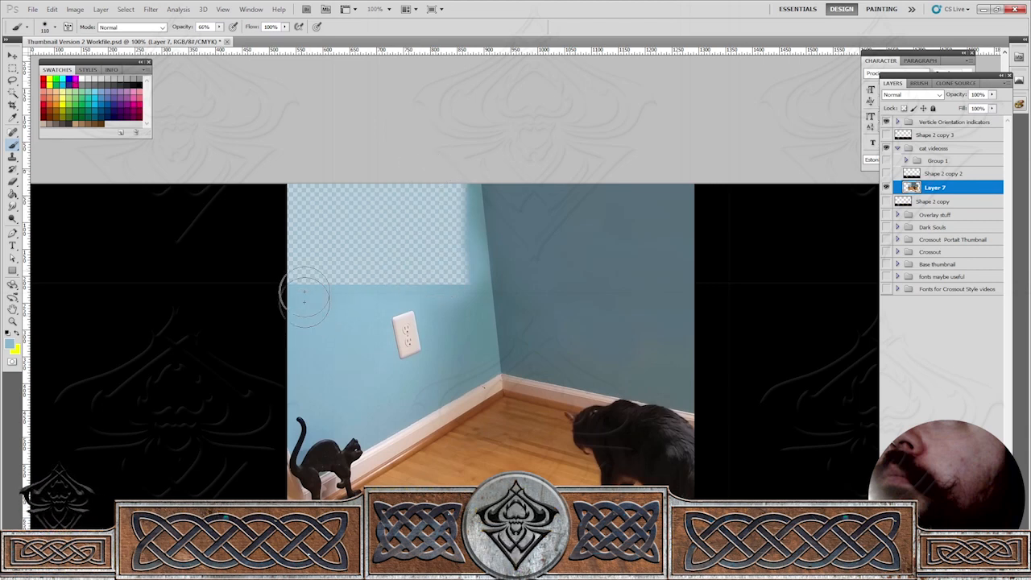
{"action": "mouse_move", "coordinate": [306, 294]}
{"action": "left_mouse_down"}
{"action": "mouse_move", "coordinate": [332, 199]}
{"action": "mouse_move", "coordinate": [364, 226]}
{"action": "left_mouse_up"}
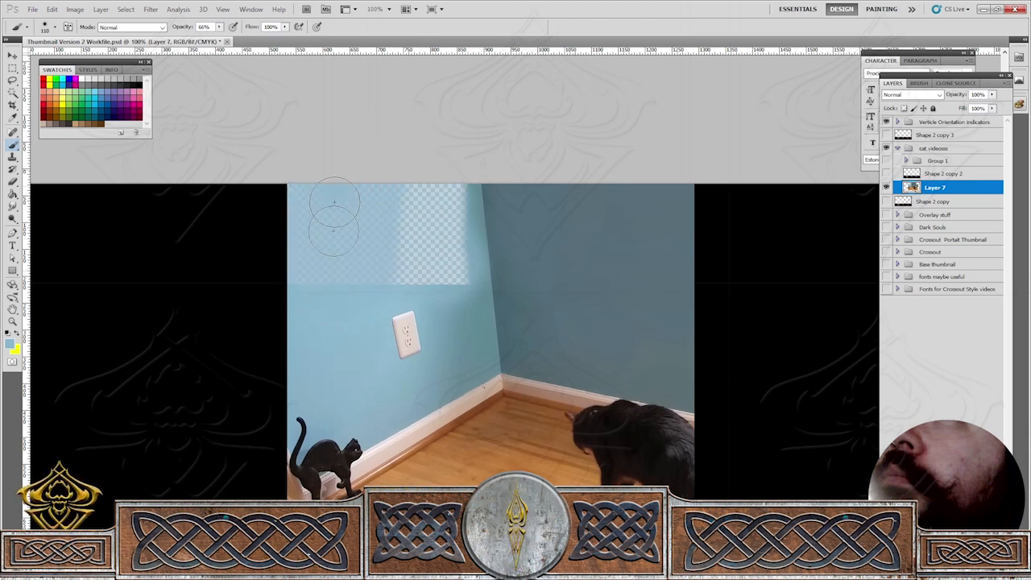
{"action": "mouse_move", "coordinate": [391, 193]}
{"action": "left_mouse_down"}
{"action": "mouse_move", "coordinate": [393, 258]}
{"action": "mouse_move", "coordinate": [386, 237]}
{"action": "mouse_move", "coordinate": [396, 234]}
{"action": "left_mouse_up"}
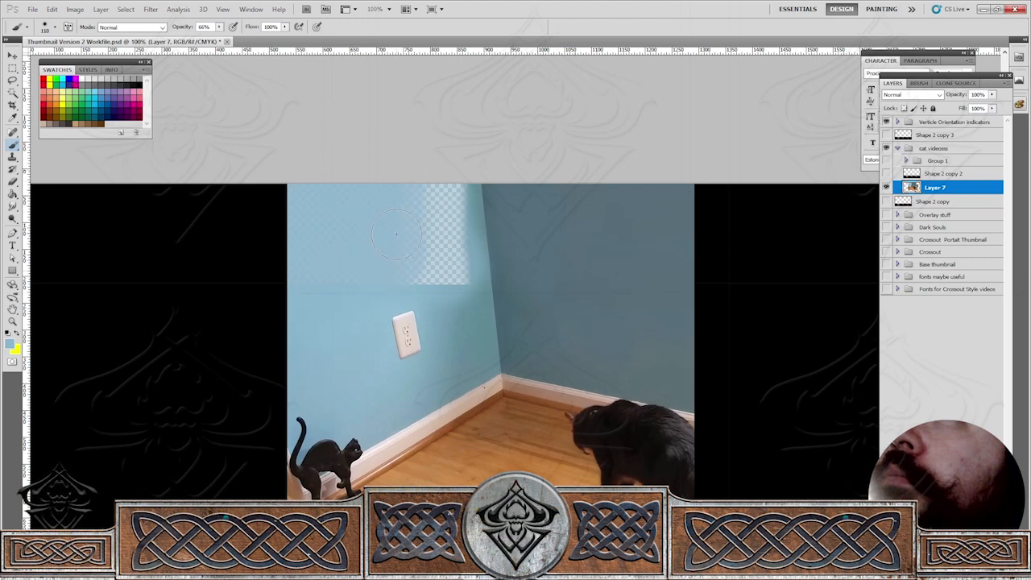
Sample the darker teal near the corner and paint it over the remaining gap beside the corner at 43% brush opacity.
{"action": "left_click", "coordinate": [476, 340], "text": "alt"}
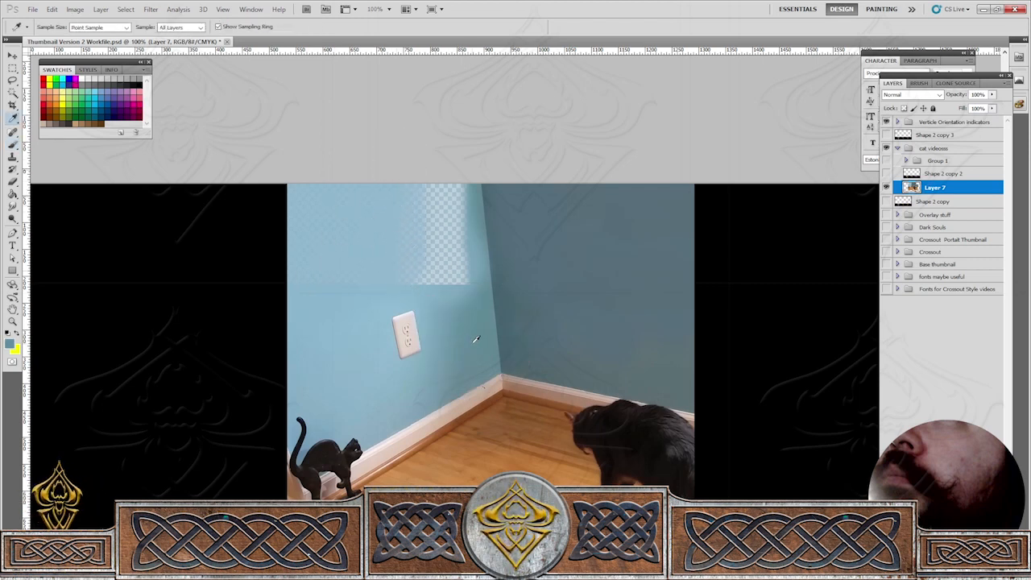
{"action": "key", "text": "b"}
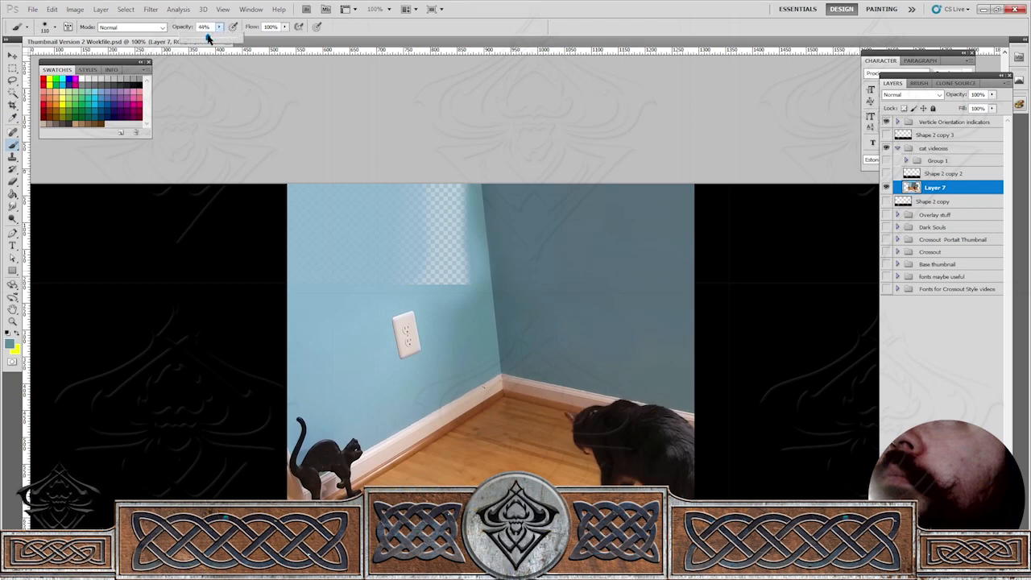
{"action": "left_click_drag", "start_coordinate": [208, 38], "coordinate": [207, 38]}
{"action": "mouse_move", "coordinate": [435, 238]}
{"action": "left_mouse_down"}
{"action": "mouse_move", "coordinate": [449, 266]}
{"action": "mouse_move", "coordinate": [448, 174]}
{"action": "mouse_move", "coordinate": [455, 252]}
{"action": "left_mouse_up"}
{"action": "left_click_drag", "start_coordinate": [445, 200], "coordinate": [448, 295]}
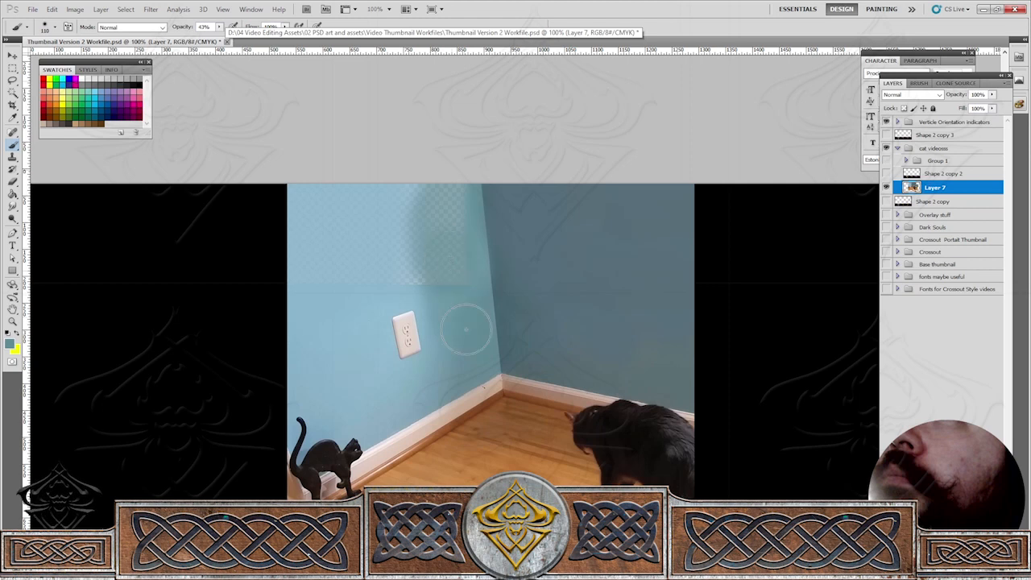
{"action": "mouse_move", "coordinate": [453, 200]}
{"action": "left_mouse_down"}
{"action": "mouse_move", "coordinate": [429, 240]}
{"action": "mouse_move", "coordinate": [400, 272]}
{"action": "mouse_move", "coordinate": [379, 213]}
{"action": "left_mouse_up"}
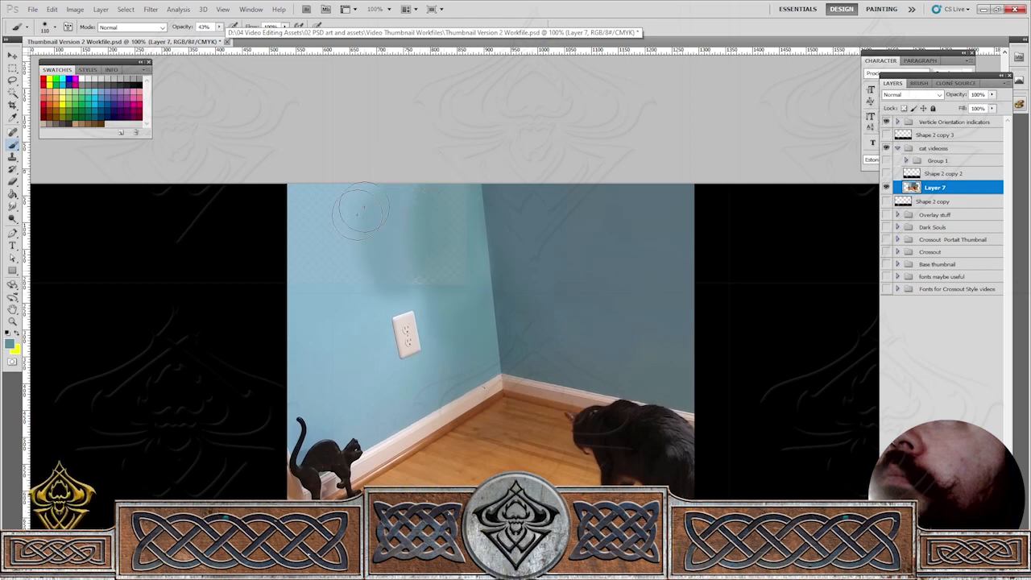
Resample the light blue from the painted wall and blend it across the upper wall toward the room corner.
{"action": "key", "text": "i"}
{"action": "left_click", "coordinate": [325, 269]}
{"action": "left_click_drag", "start_coordinate": [327, 269], "coordinate": [346, 270]}
{"action": "key", "text": "b"}
{"action": "left_click_drag", "start_coordinate": [345, 231], "coordinate": [332, 270]}
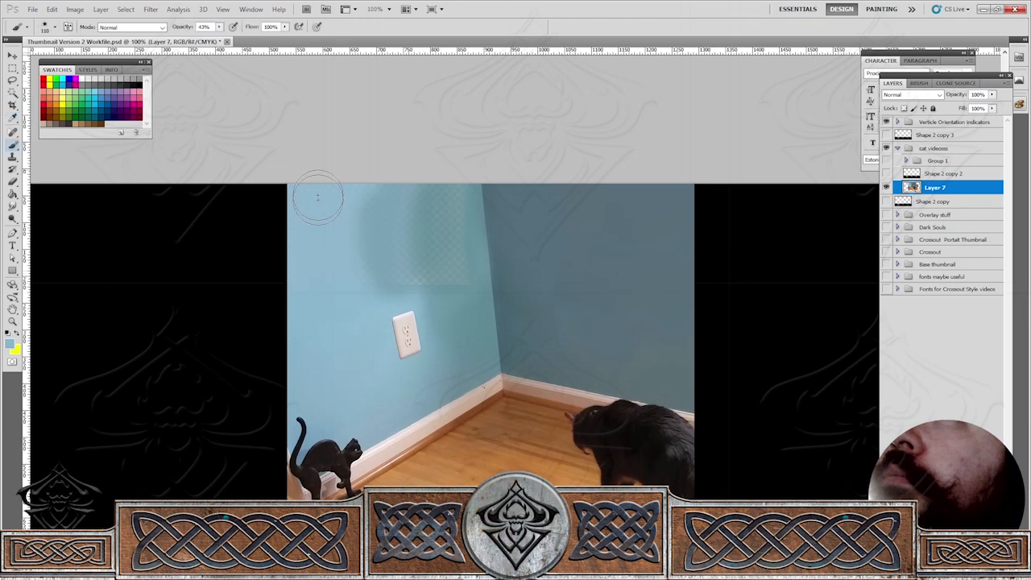
{"action": "mouse_move", "coordinate": [373, 177]}
{"action": "left_mouse_down"}
{"action": "mouse_move", "coordinate": [363, 221]}
{"action": "mouse_move", "coordinate": [406, 232]}
{"action": "mouse_move", "coordinate": [436, 183]}
{"action": "mouse_move", "coordinate": [430, 169]}
{"action": "mouse_move", "coordinate": [437, 276]}
{"action": "left_mouse_up"}
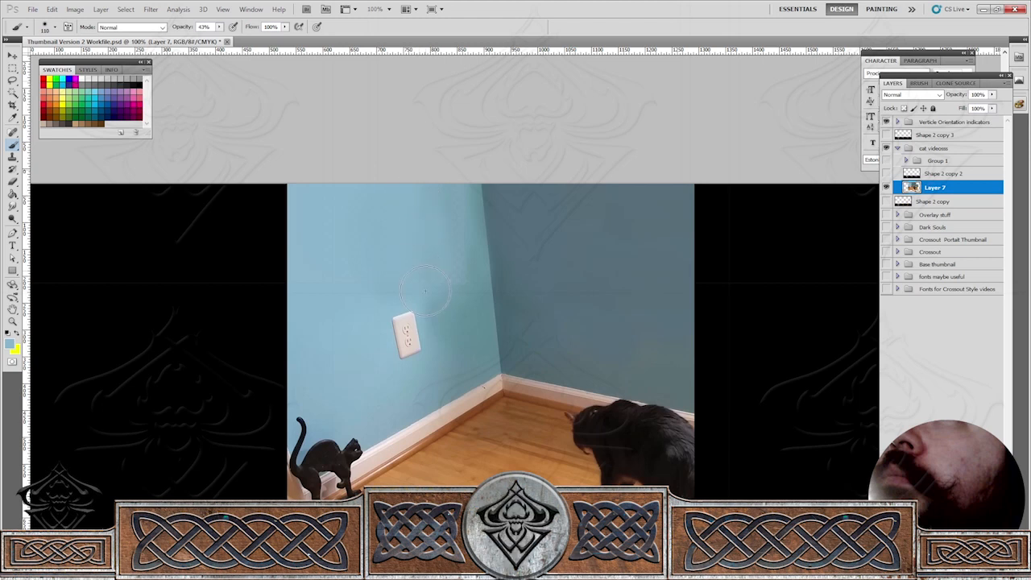
Reduce the brush to 66 px and 20% opacity, and touch up the shading beside the outlet.
{"action": "left_click", "coordinate": [57, 27]}
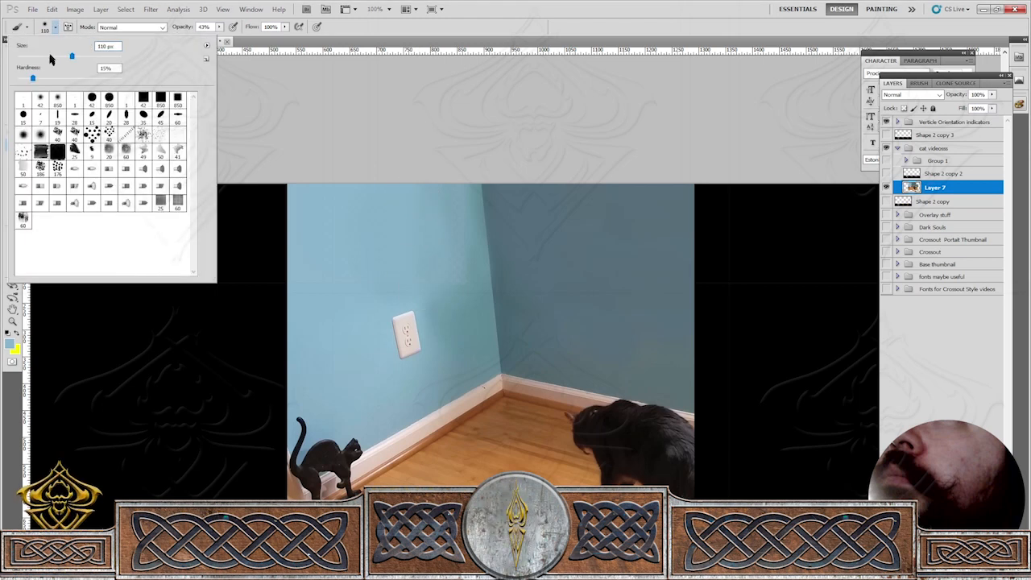
{"action": "left_click_drag", "start_coordinate": [33, 78], "coordinate": [51, 57]}
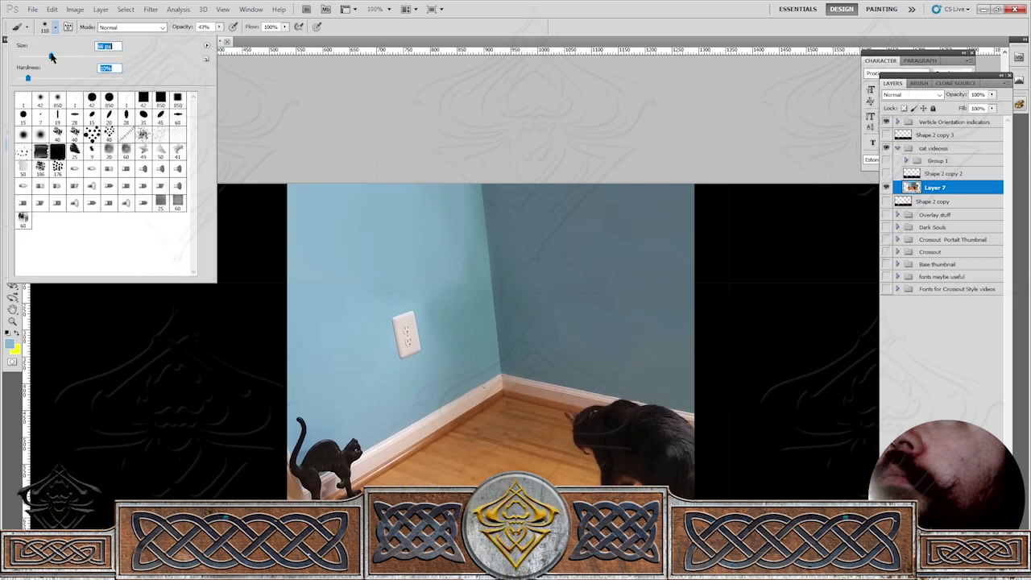
{"action": "left_click_drag", "start_coordinate": [447, 329], "coordinate": [448, 292]}
{"action": "key", "text": "ctrl+z"}
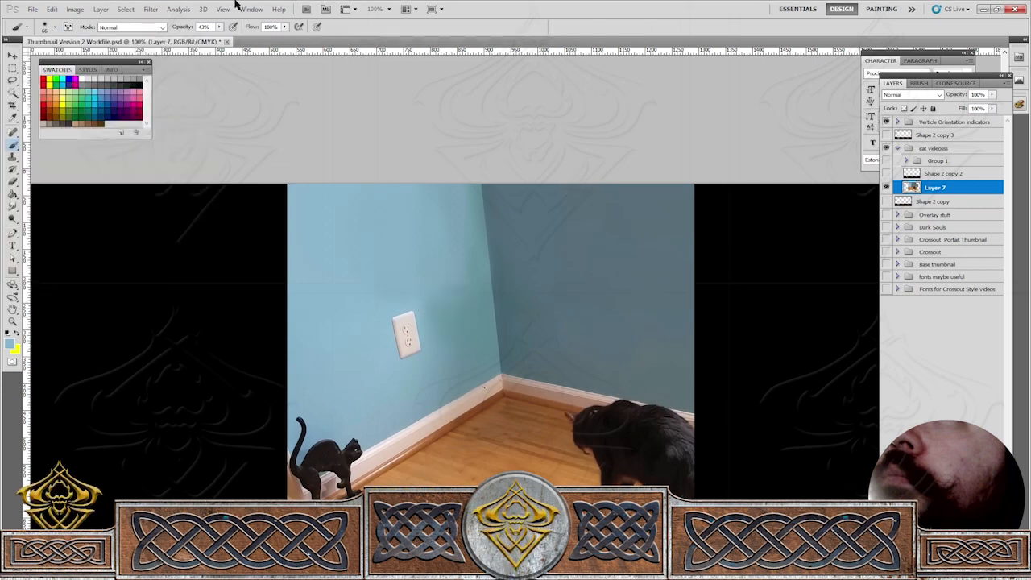
{"action": "left_click", "coordinate": [221, 27]}
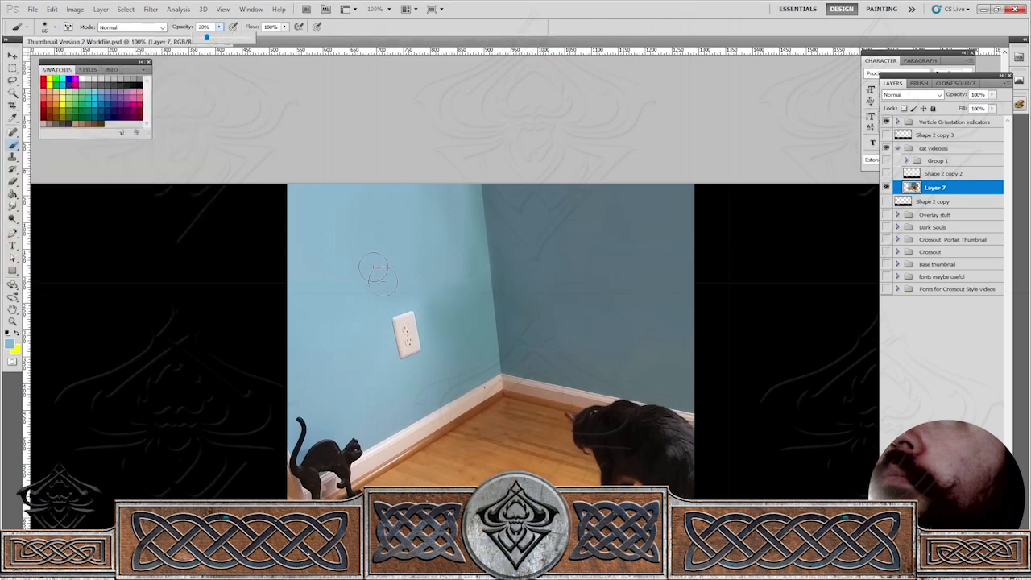
{"action": "left_click", "coordinate": [434, 314]}
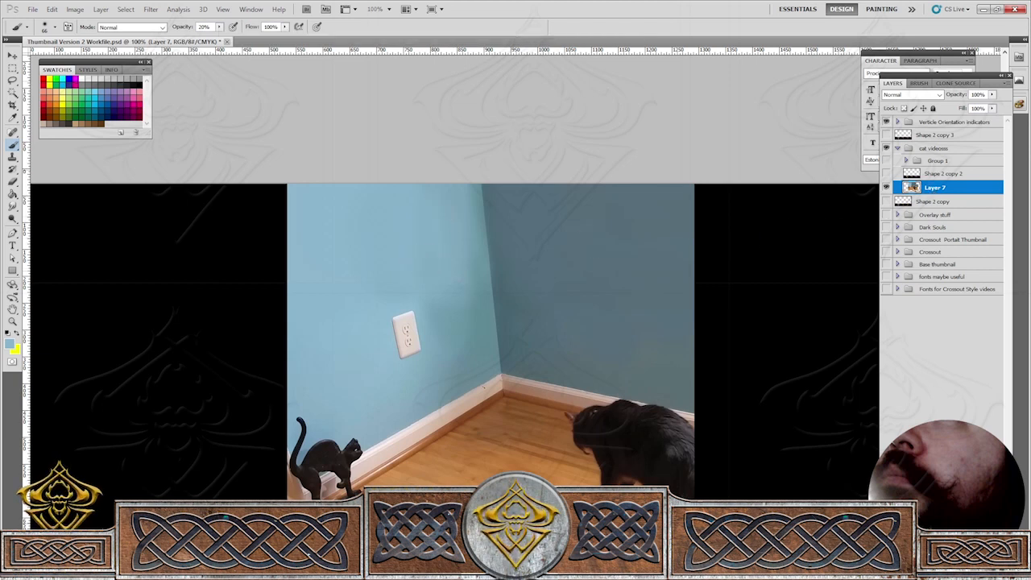
Add a new layer beneath Layer 7 and paint light blue behind the upper outlet wall at 100% brush opacity.
{"action": "key", "text": "ctrl+shift+alt+n"}
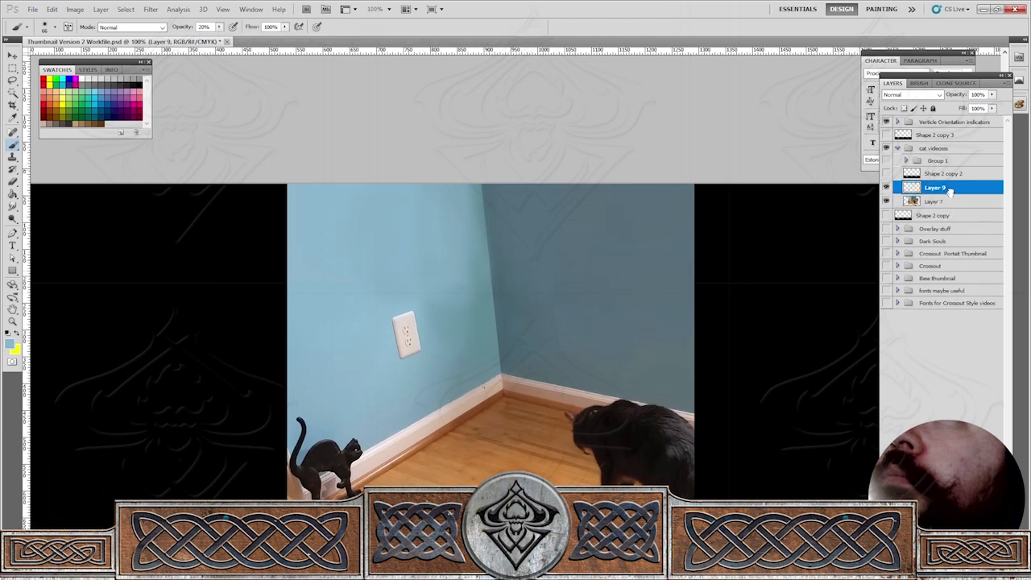
{"action": "left_click_drag", "start_coordinate": [949, 189], "coordinate": [950, 206]}
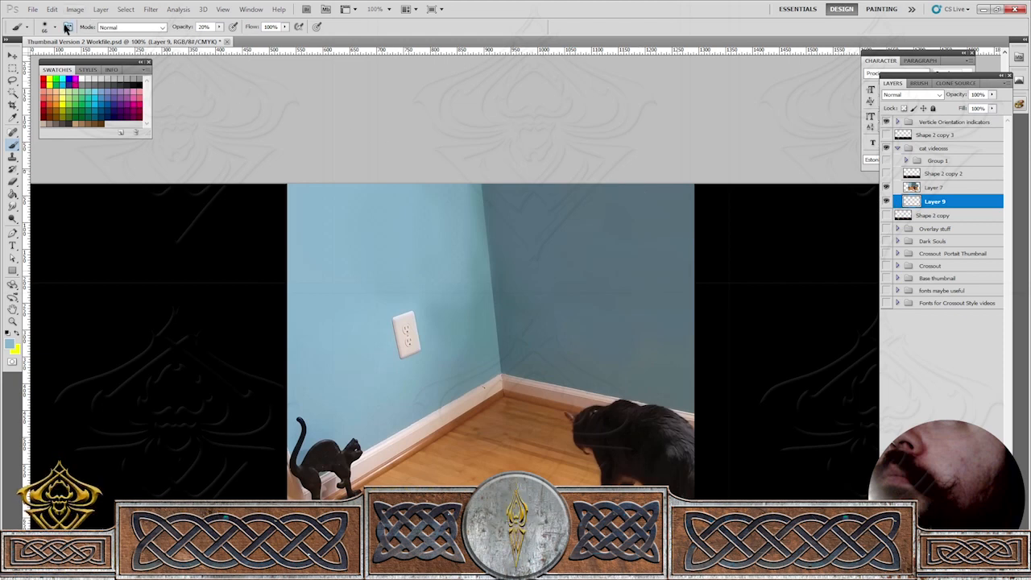
{"action": "left_click_drag", "start_coordinate": [217, 29], "coordinate": [338, 46]}
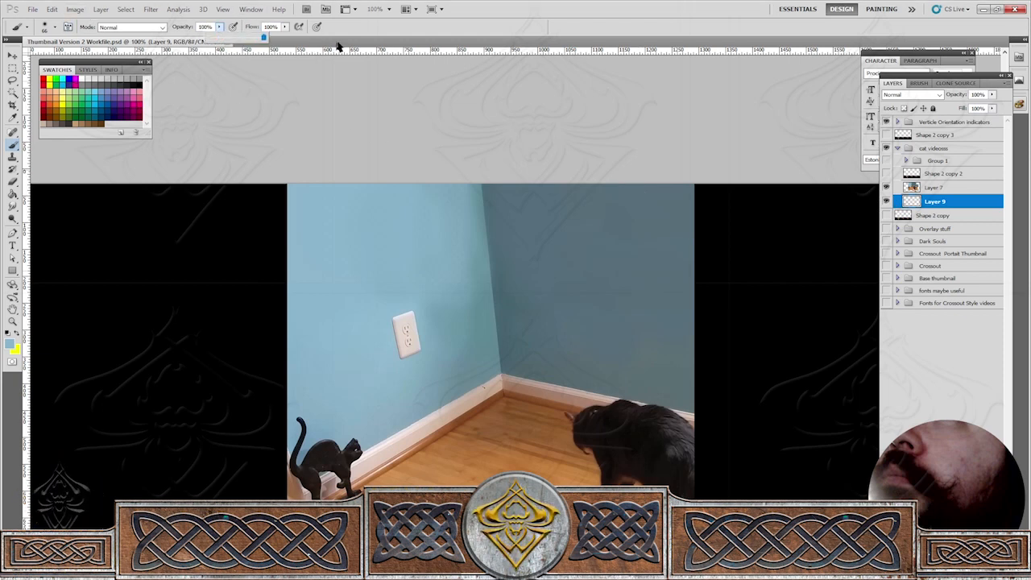
{"action": "left_click", "coordinate": [414, 302]}
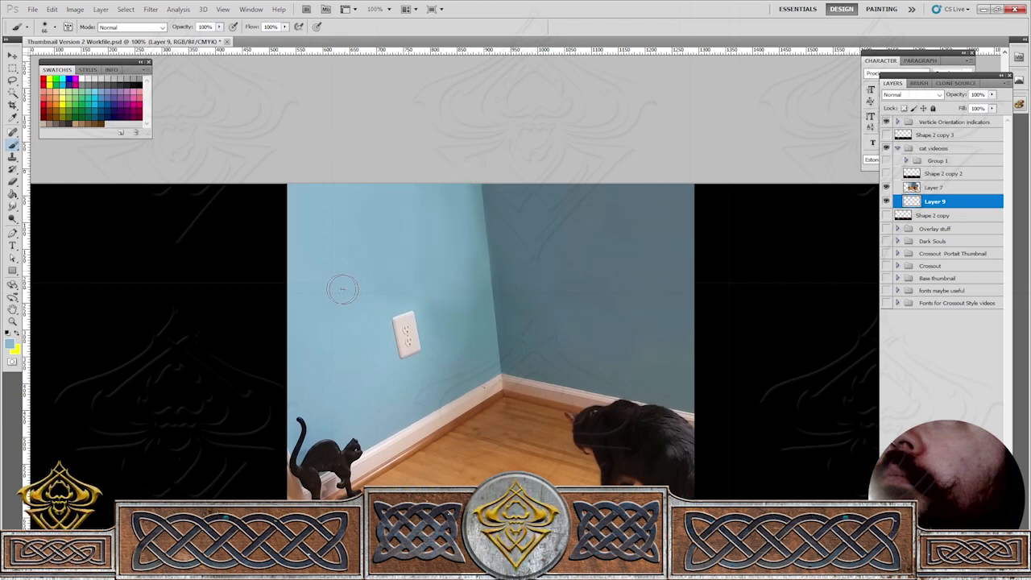
{"action": "key", "text": "v"}
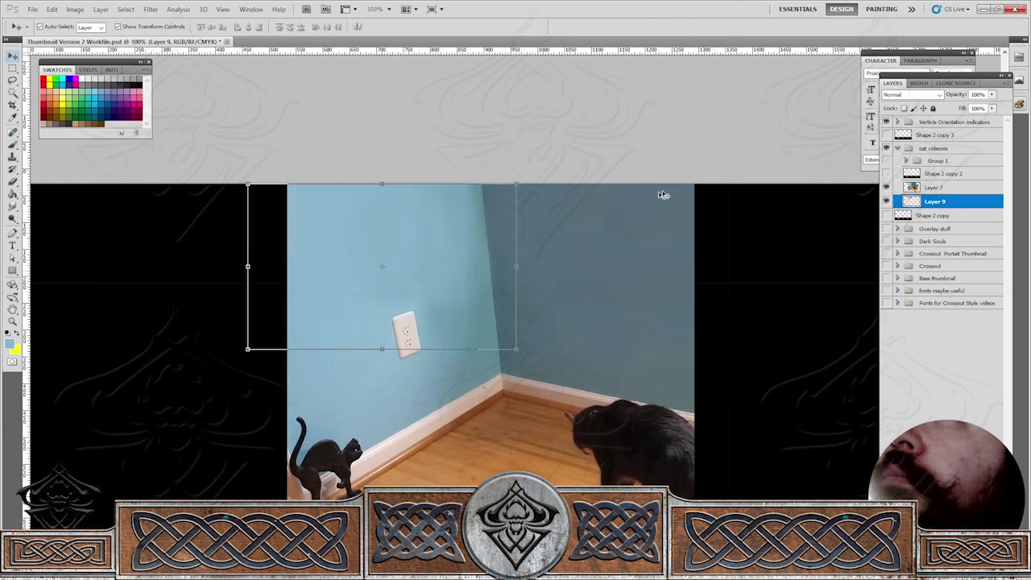
Merge Layer 9 with Layer 7 into a single layer.
{"action": "left_click", "coordinate": [960, 187]}
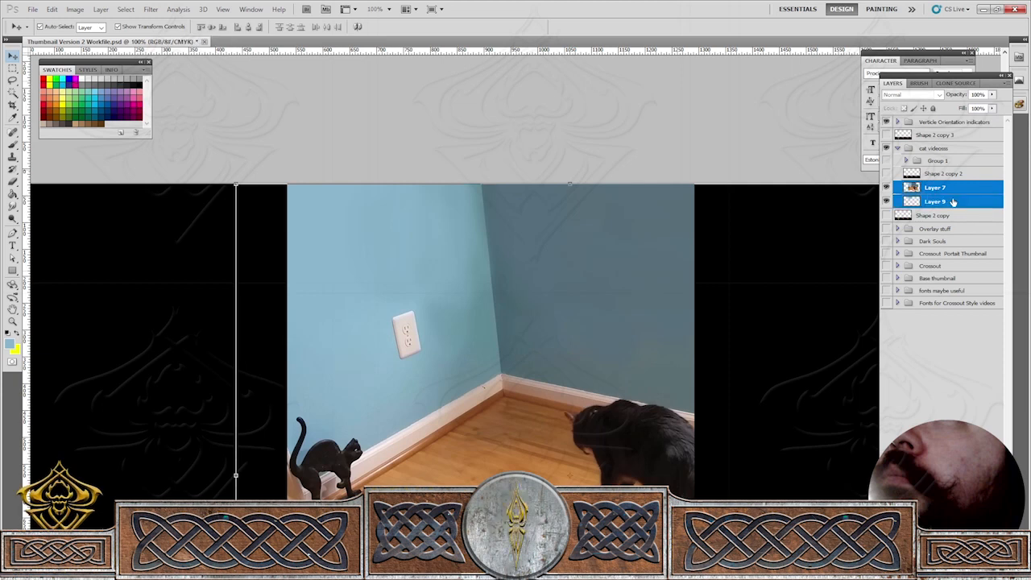
{"action": "right_click", "coordinate": [952, 195]}
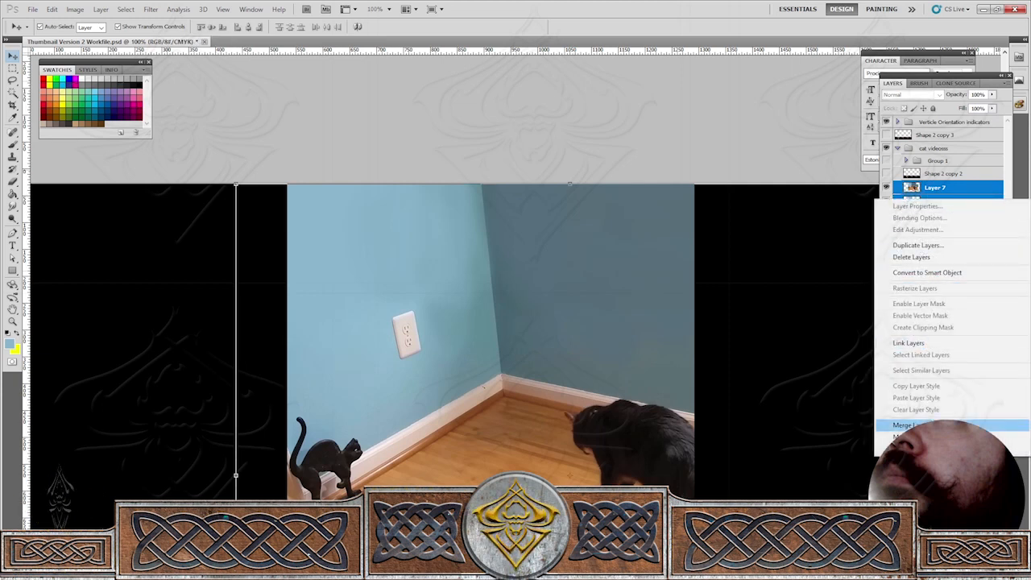
{"action": "left_click", "coordinate": [921, 426]}
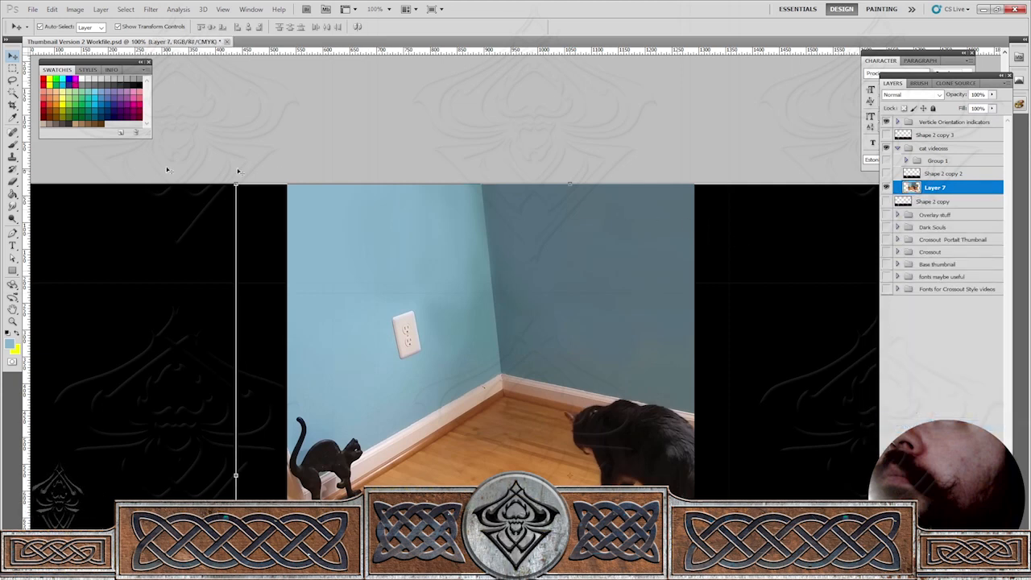
Smudge the light blue wall around the outlet on Layer 7 with a softened 75 px brush at 32% strength.
{"action": "left_click", "coordinate": [14, 208]}
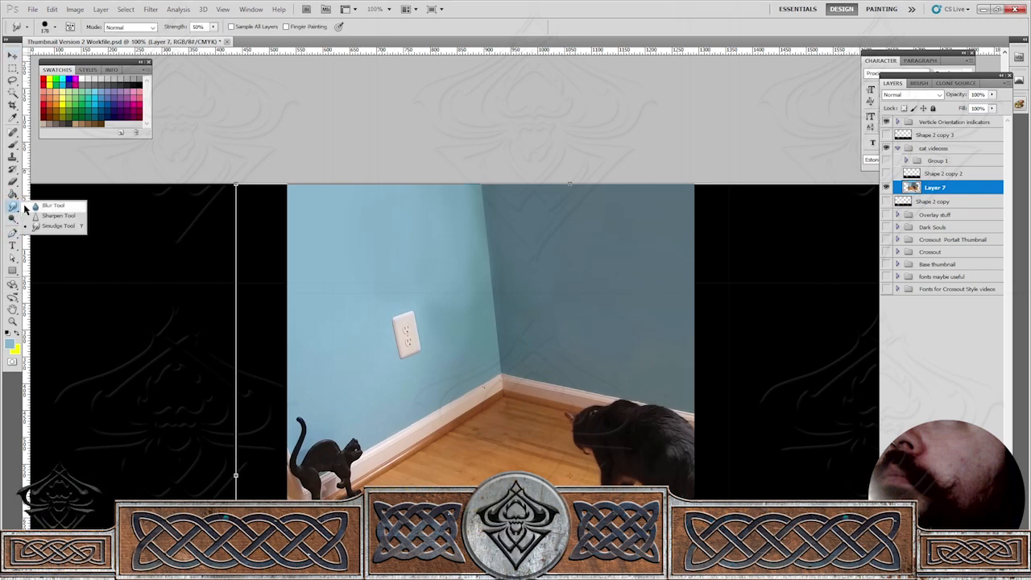
{"action": "left_click", "coordinate": [53, 225]}
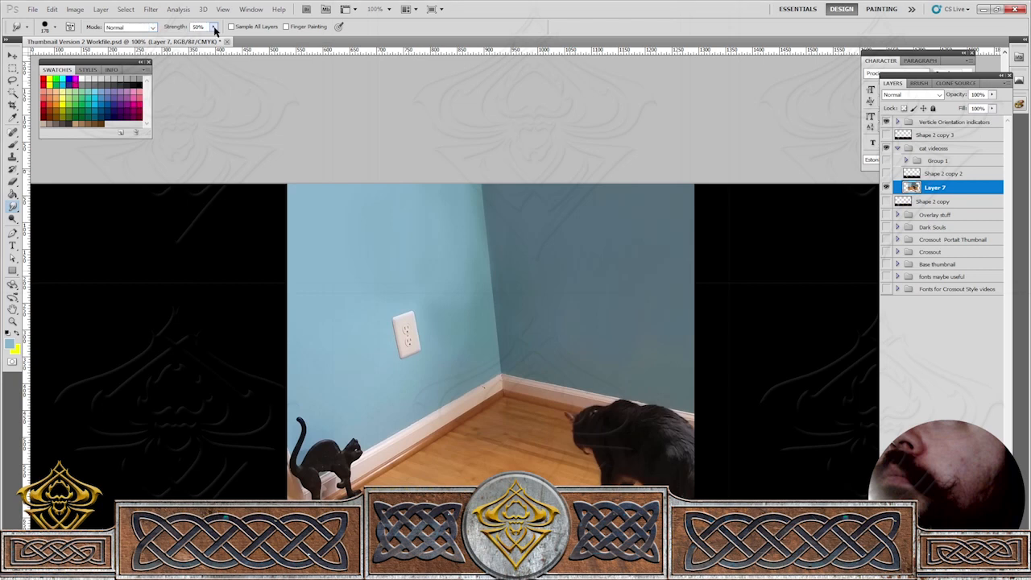
{"action": "left_click_drag", "start_coordinate": [212, 27], "coordinate": [205, 40]}
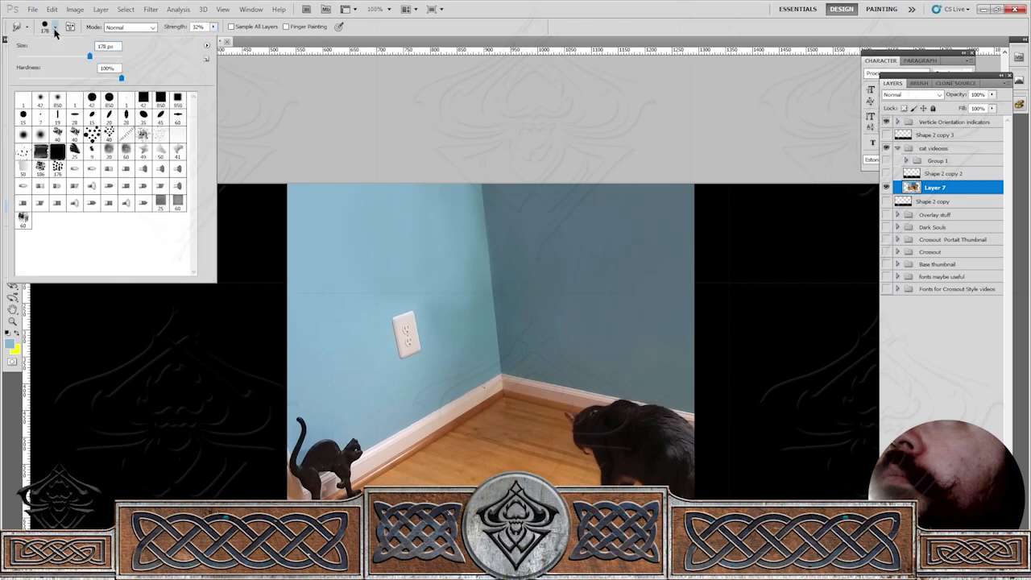
{"action": "left_click", "coordinate": [54, 27]}
{"action": "left_click", "coordinate": [56, 56]}
{"action": "left_click", "coordinate": [57, 78]}
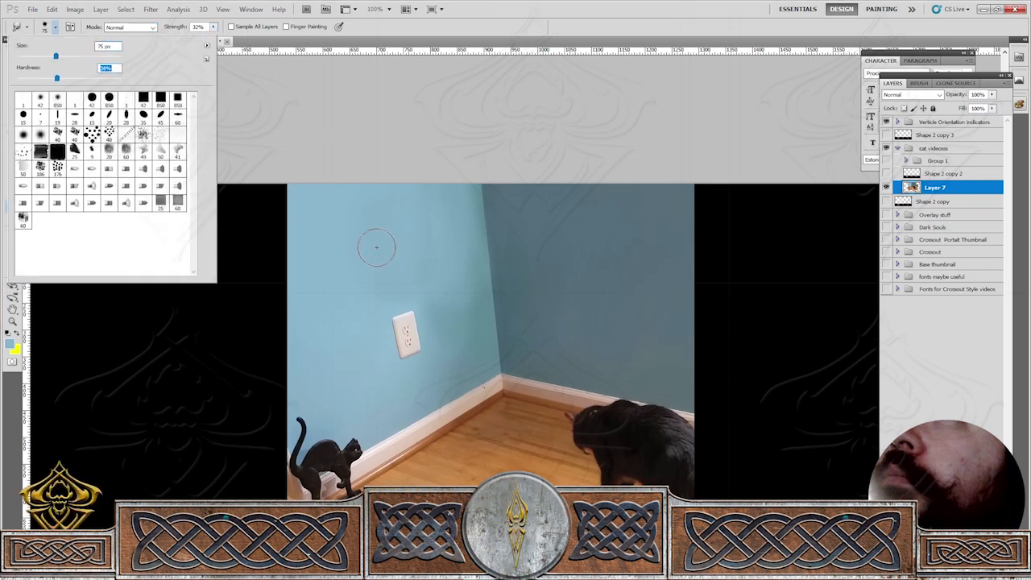
{"action": "left_click", "coordinate": [351, 282]}
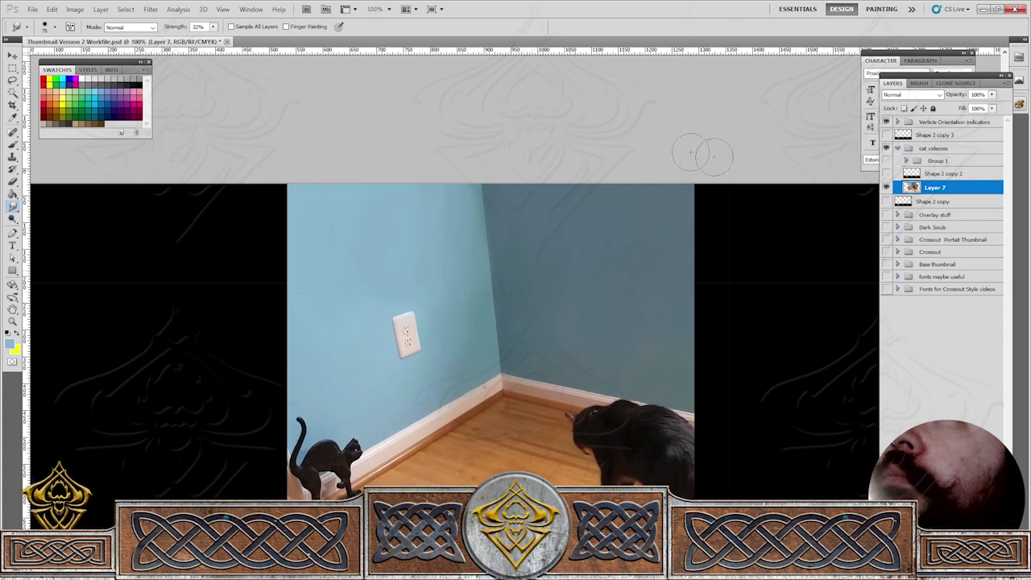
Duplicate Layer 7, place the copy above Shape 2 copy 2, and show the Shape 2 copy 2 layer.
{"action": "key", "text": "ctrl+minus"}
{"action": "key", "text": "ctrl+minus"}
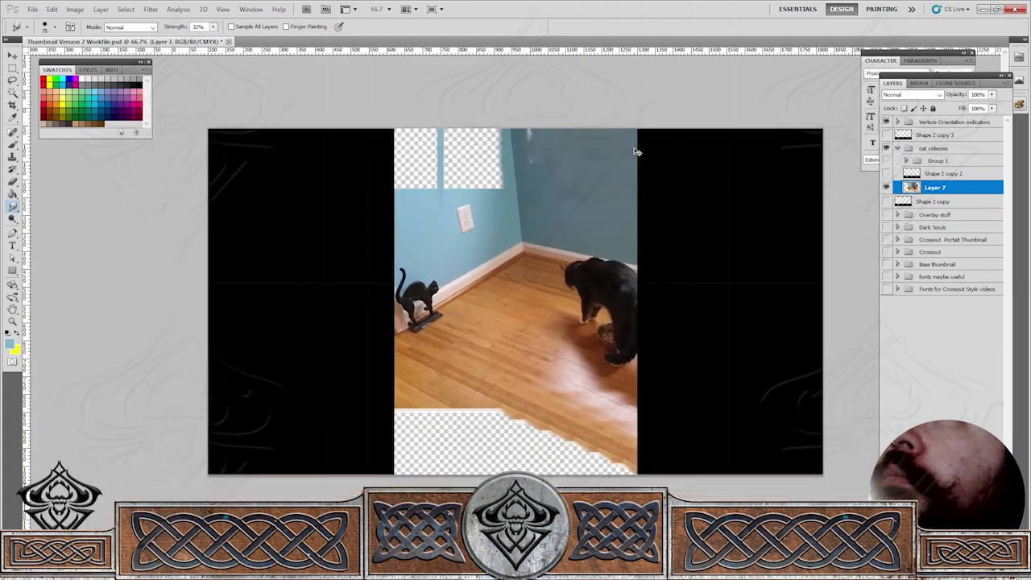
{"action": "left_click", "coordinate": [13, 321]}
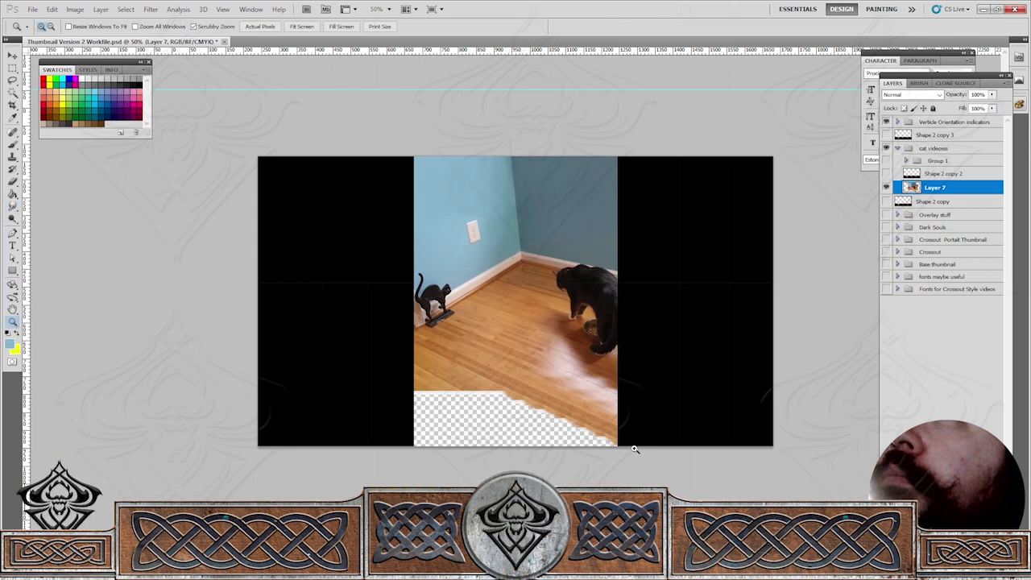
{"action": "key", "text": "v"}
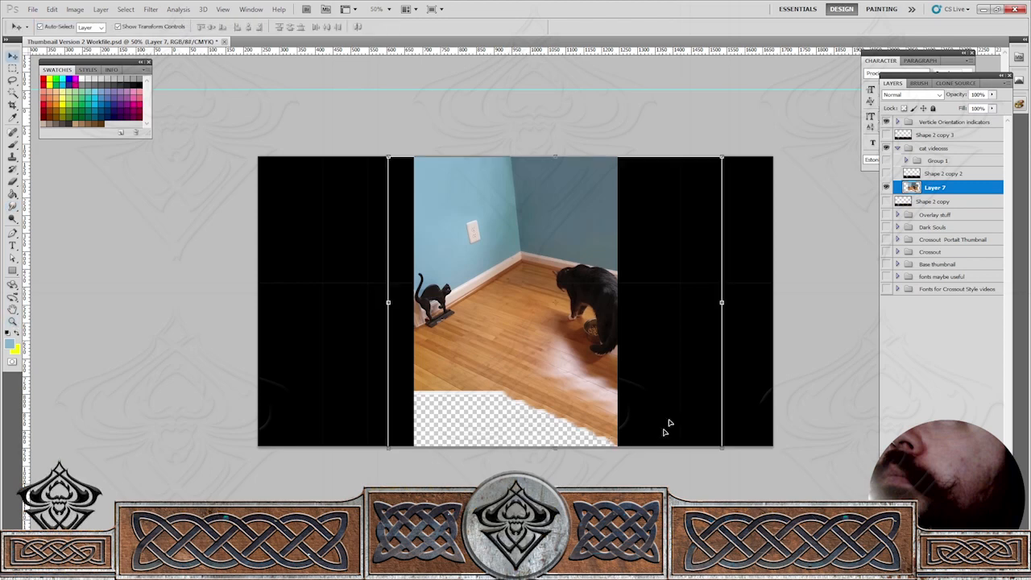
{"action": "right_click", "coordinate": [941, 190]}
{"action": "left_click", "coordinate": [879, 233]}
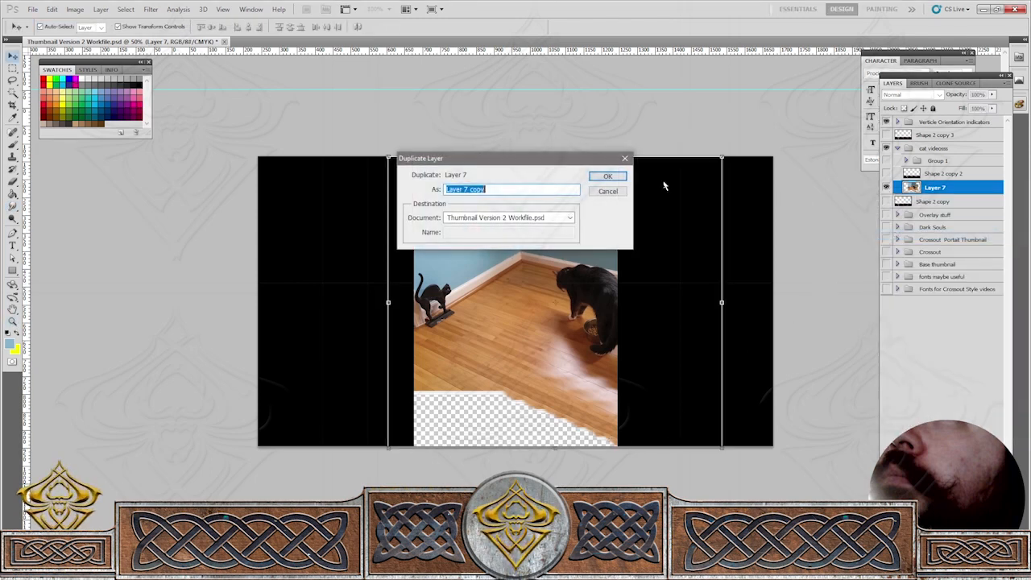
{"action": "left_click", "coordinate": [607, 176]}
{"action": "left_click_drag", "start_coordinate": [940, 188], "coordinate": [933, 172]}
{"action": "left_click", "coordinate": [886, 186]}
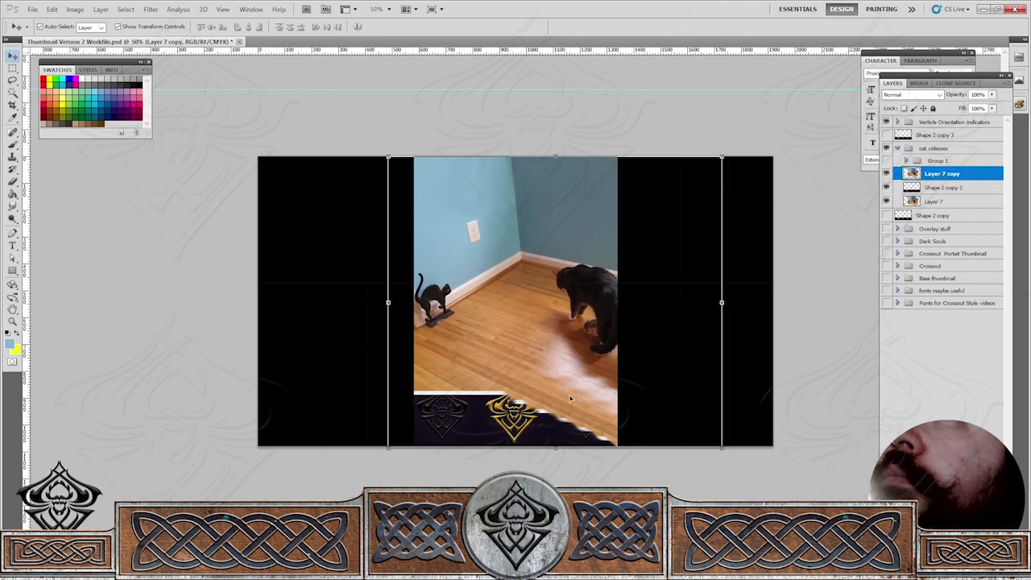
Erase the light strip along the floor's straight lower edge on Layer 7 copy with a square 42 px eraser.
{"action": "left_click", "coordinate": [13, 322]}
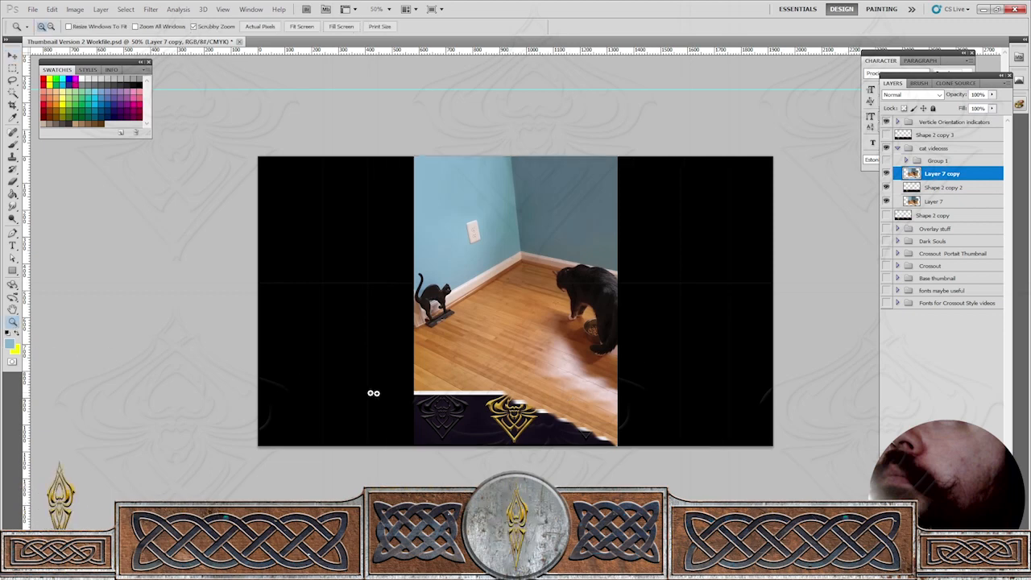
{"action": "left_click", "coordinate": [438, 407]}
{"action": "left_click", "coordinate": [487, 432]}
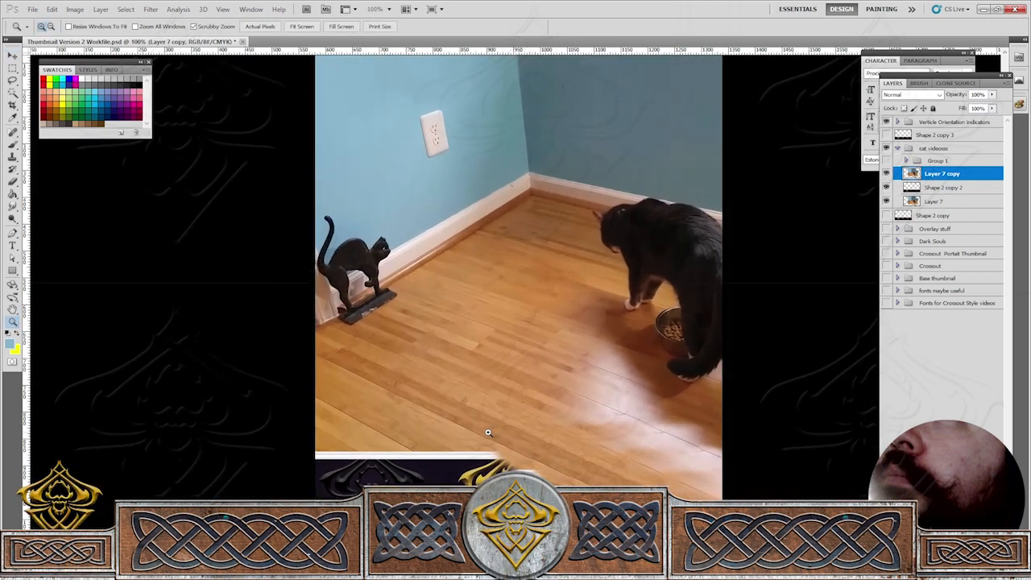
{"action": "key", "text": "b"}
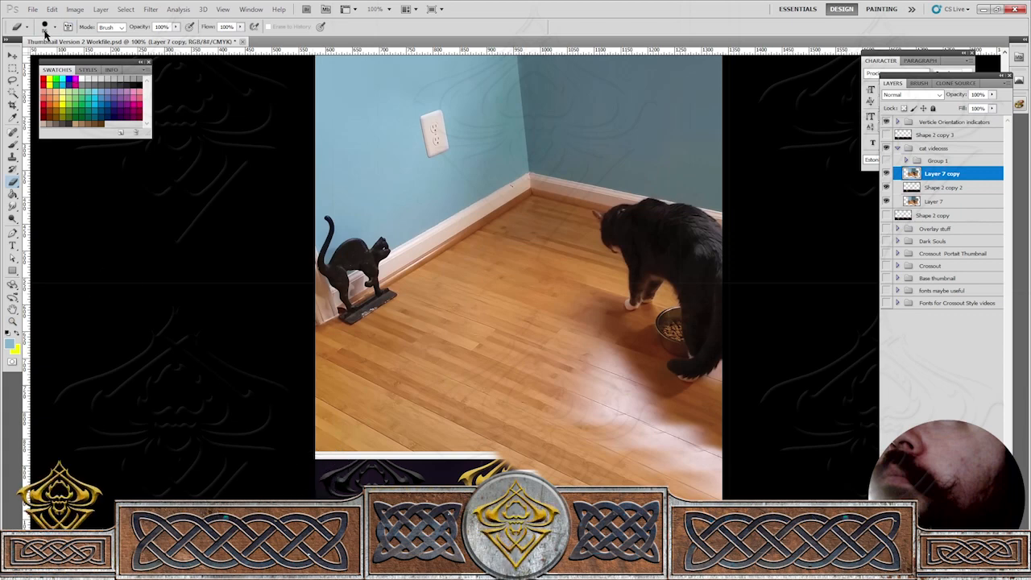
{"action": "left_click", "coordinate": [45, 29]}
{"action": "left_click", "coordinate": [143, 100]}
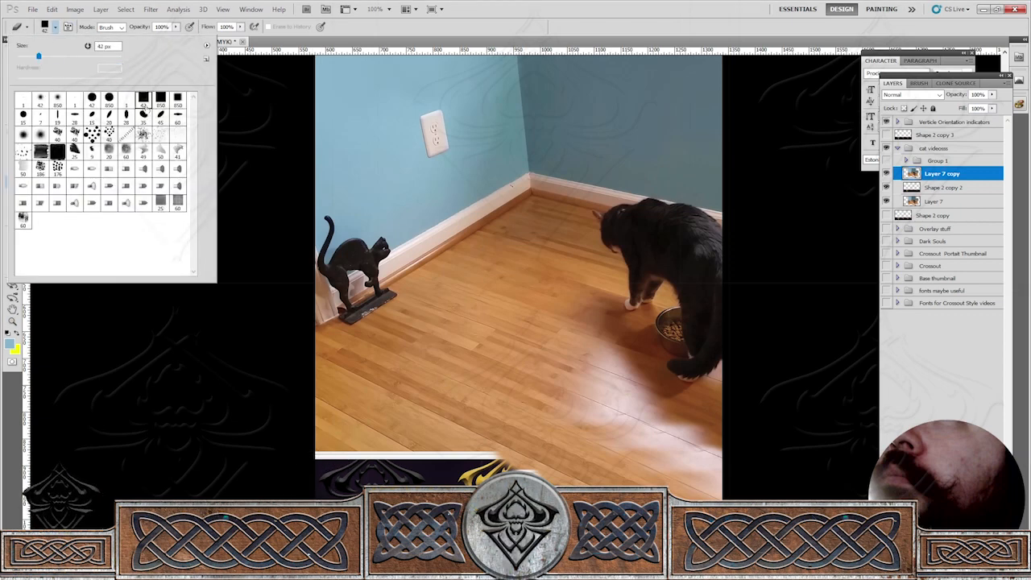
{"action": "left_click", "coordinate": [312, 462]}
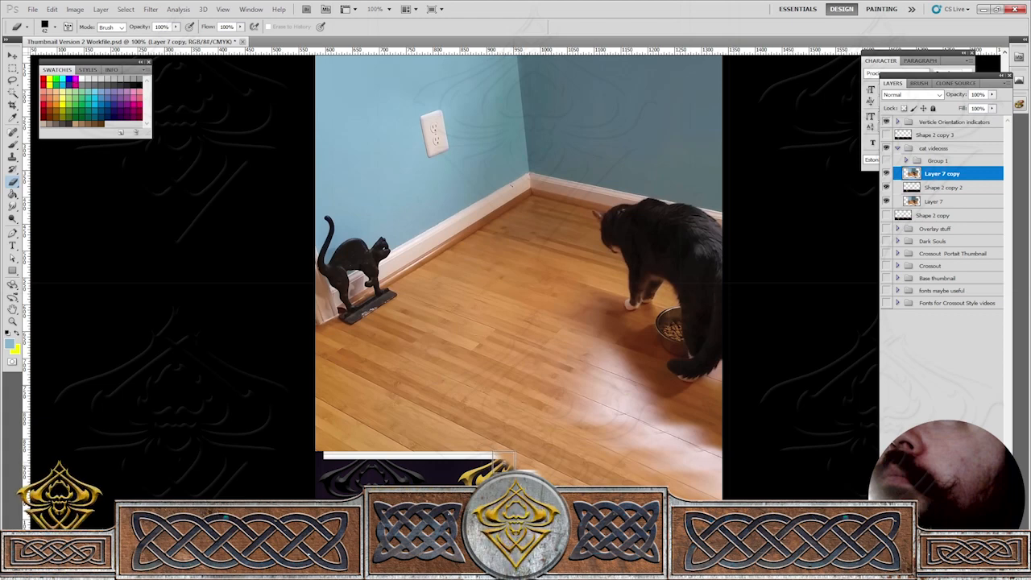
{"action": "left_click", "coordinate": [504, 459], "text": "shift"}
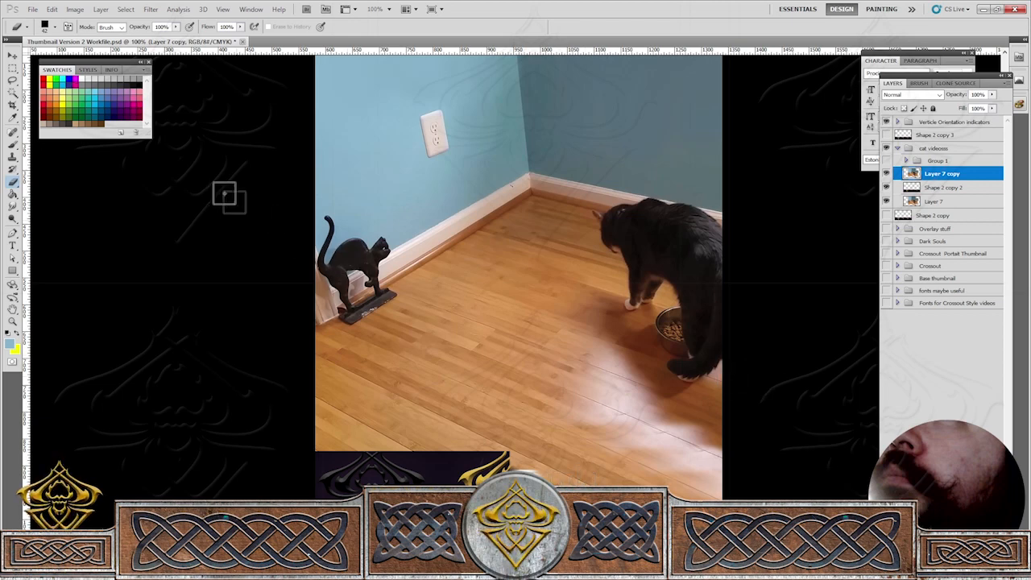
Switch the eraser to a hard round 42 px tip and clean up the floor's jagged diagonal edge.
{"action": "left_click", "coordinate": [54, 27]}
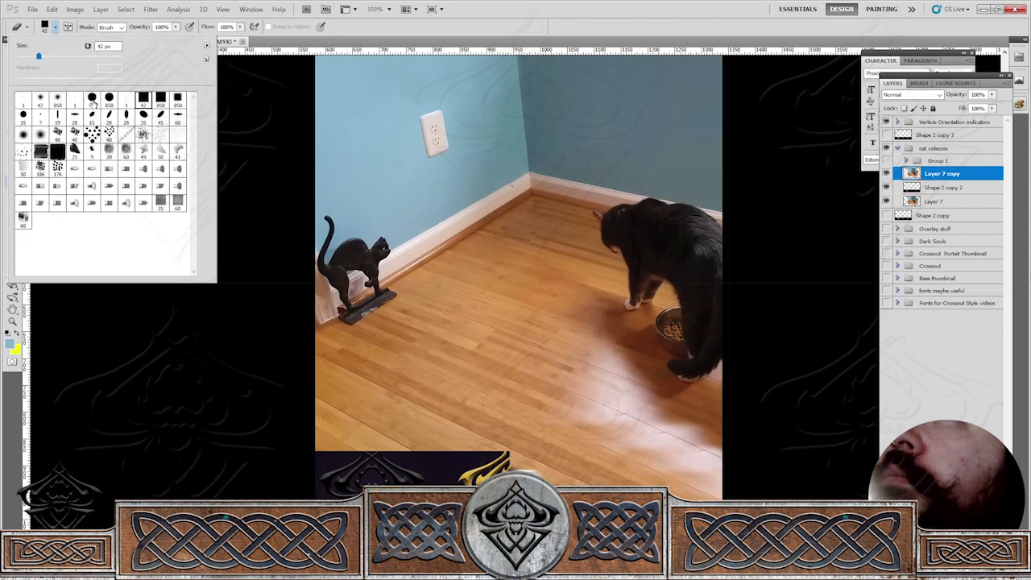
{"action": "left_click", "coordinate": [92, 98]}
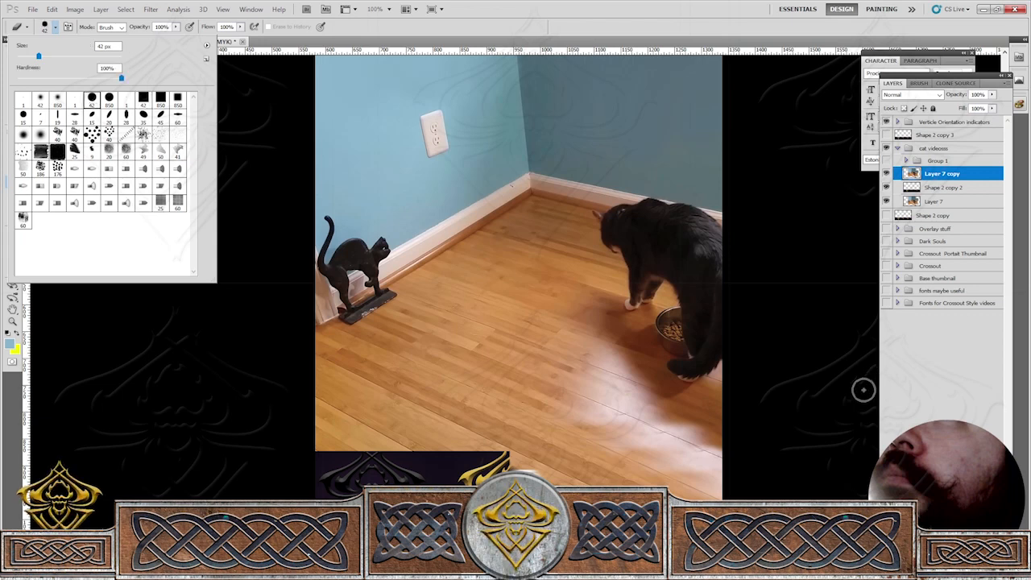
{"action": "left_click", "coordinate": [842, 439]}
{"action": "scroll", "coordinate": [778, 392], "scroll_direction": "down", "scroll_amount": 3}
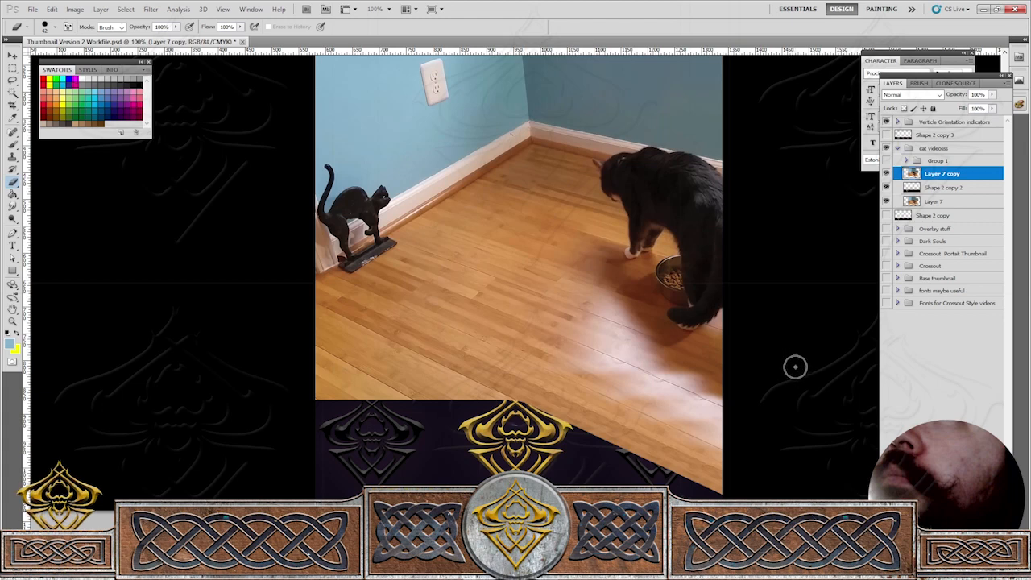
Smudge the glare on the floor below the real cat with the 75 px Smudge tool at 32% strength.
{"action": "right_click", "coordinate": [13, 208]}
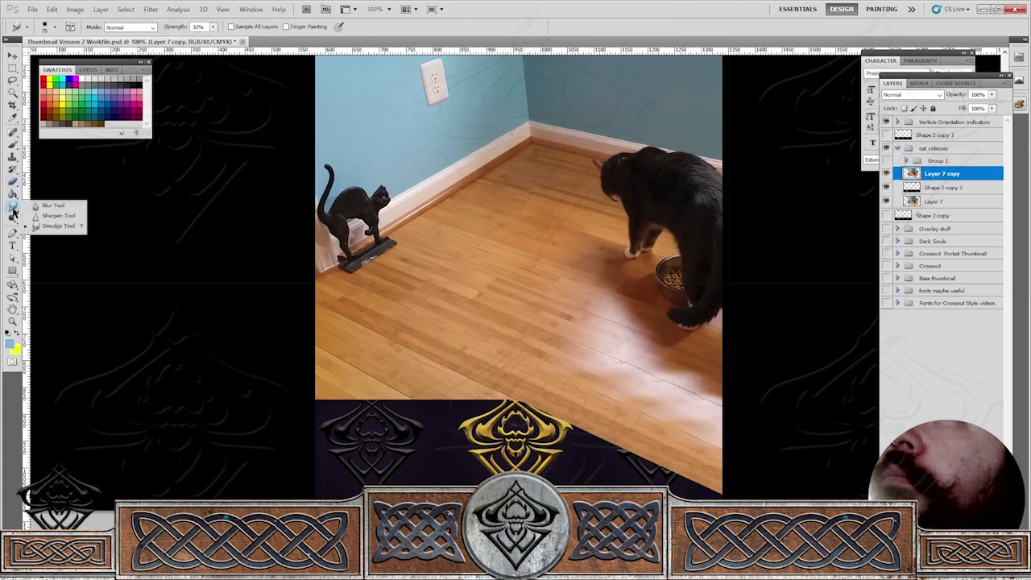
{"action": "left_click", "coordinate": [42, 216]}
{"action": "right_click", "coordinate": [13, 207]}
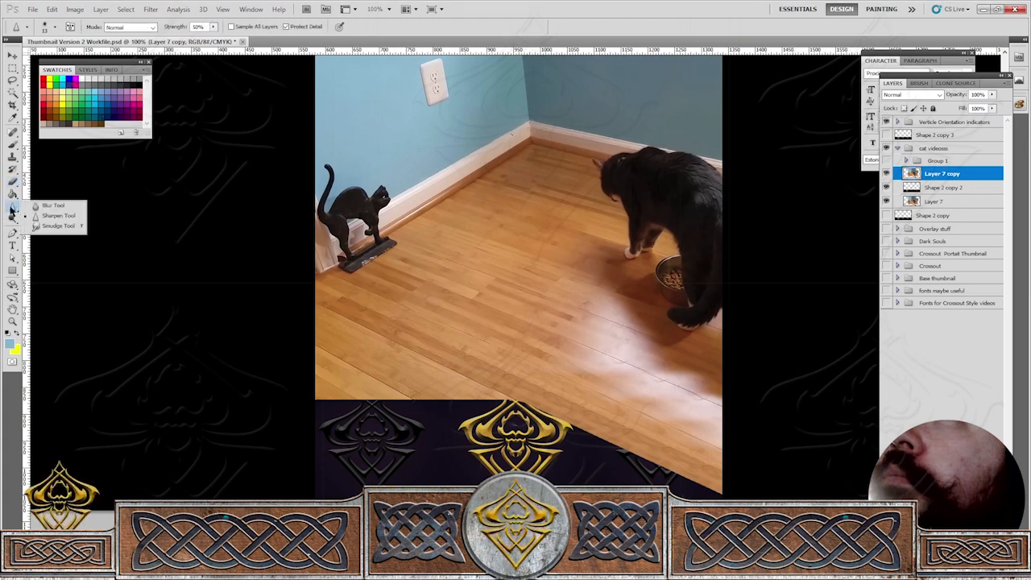
{"action": "left_click", "coordinate": [42, 226]}
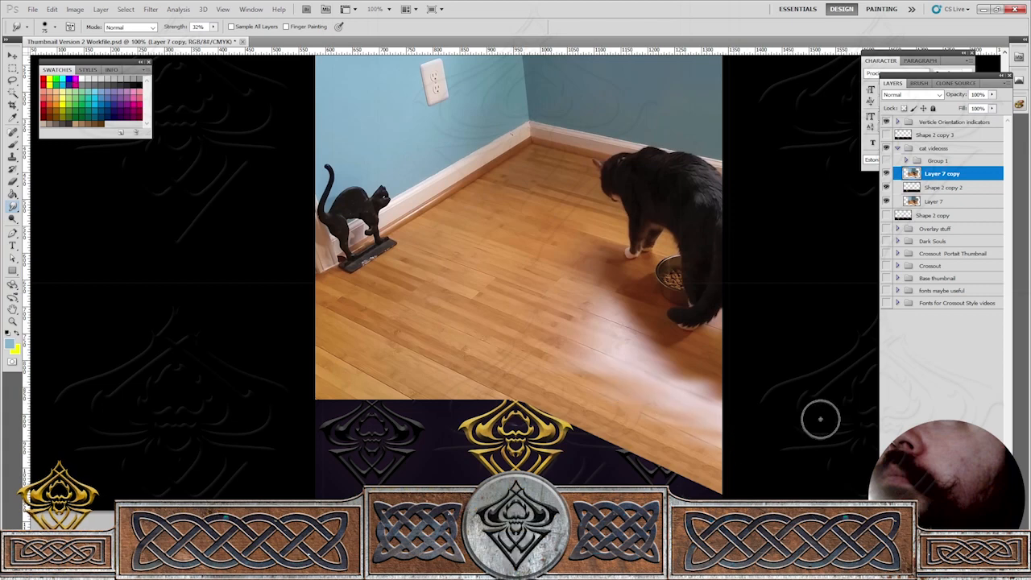
Sample the brown near the floor's diagonal edge and brush it over the nearby glare, lowering the brush opacity to 23%.
{"action": "key", "text": "ctrl+minus"}
{"action": "key", "text": "ctrl+minus"}
{"action": "key", "text": "ctrl+minus"}
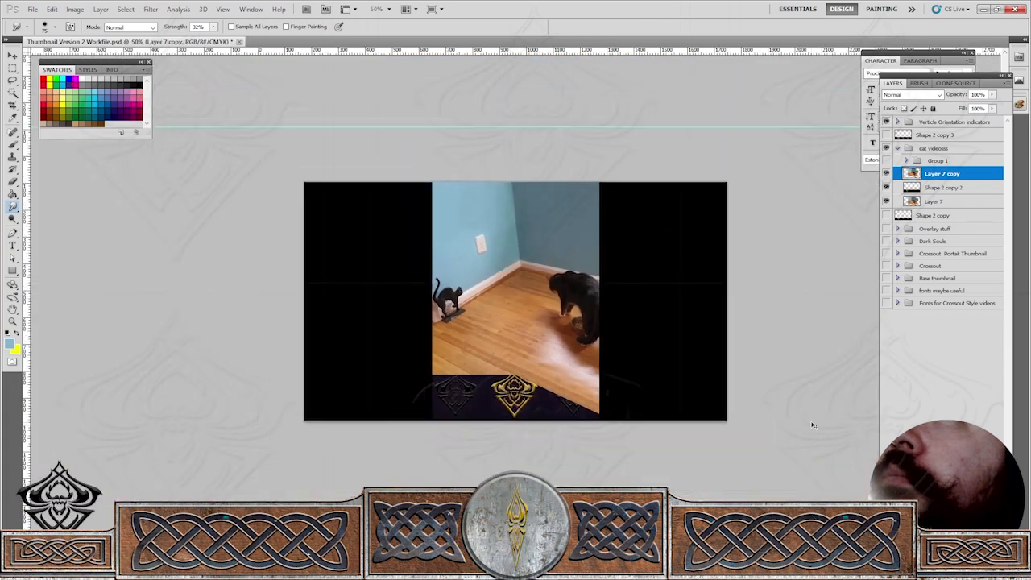
{"action": "key", "text": "ctrl+plus"}
{"action": "key", "text": "ctrl+plus"}
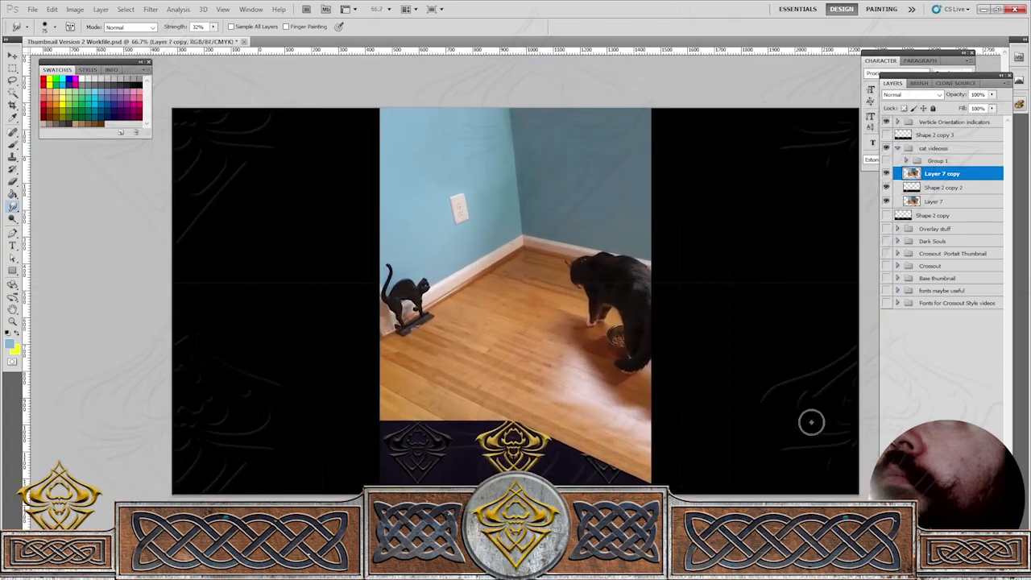
{"action": "key", "text": "i"}
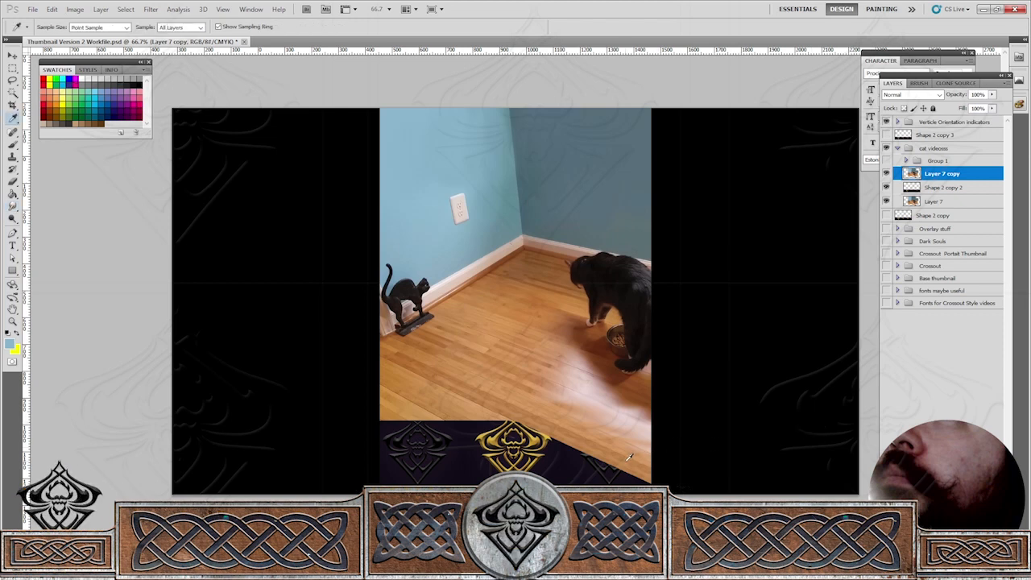
{"action": "left_click", "coordinate": [629, 458]}
{"action": "key", "text": "b"}
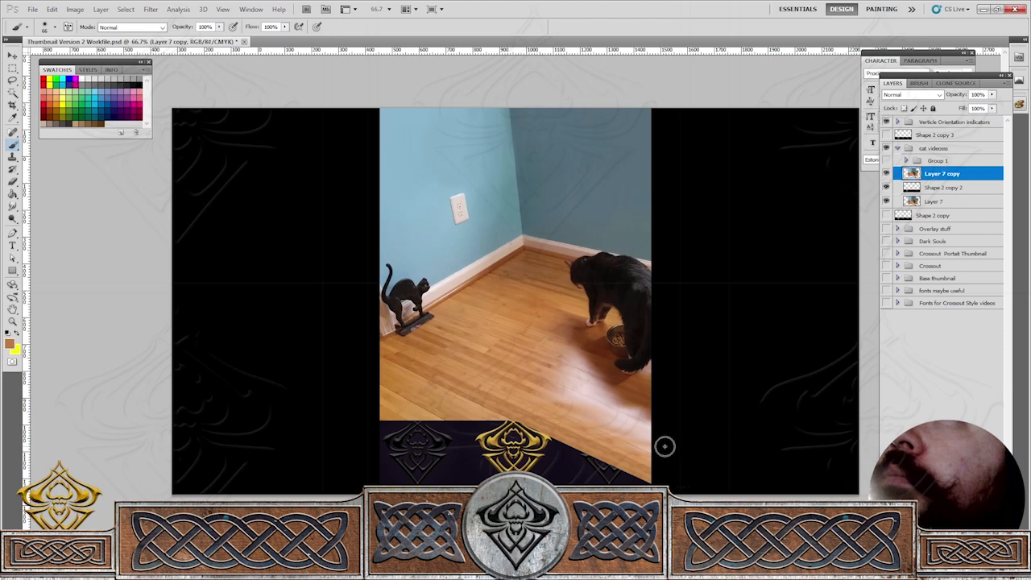
{"action": "mouse_move", "coordinate": [644, 434]}
{"action": "left_mouse_down"}
{"action": "mouse_move", "coordinate": [629, 427]}
{"action": "mouse_move", "coordinate": [641, 430]}
{"action": "left_mouse_up"}
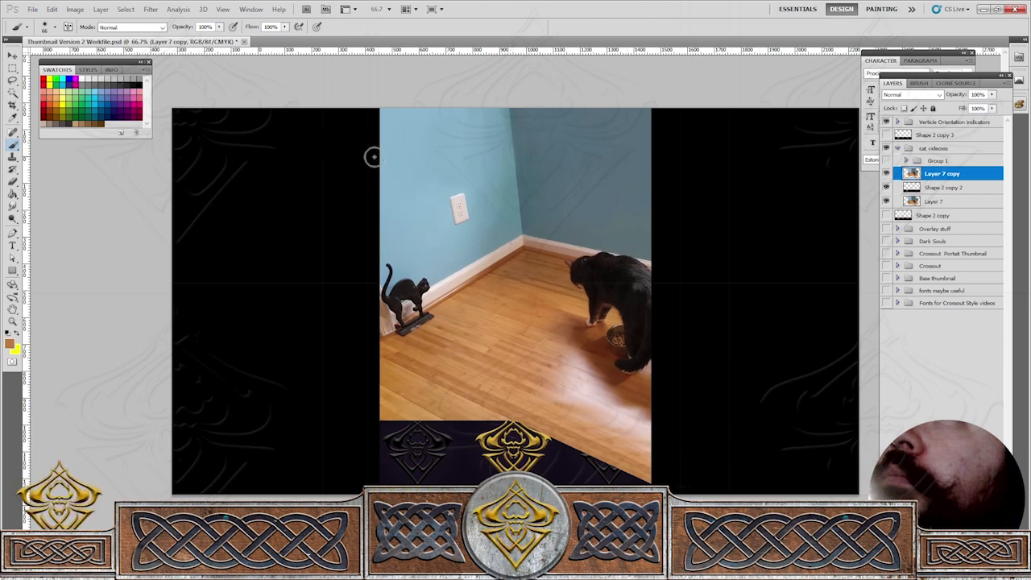
{"action": "left_click", "coordinate": [219, 27]}
{"action": "left_click_drag", "start_coordinate": [206, 37], "coordinate": [176, 37]}
{"action": "mouse_move", "coordinate": [664, 455]}
{"action": "left_mouse_down"}
{"action": "mouse_move", "coordinate": [585, 410]}
{"action": "mouse_move", "coordinate": [675, 448]}
{"action": "left_mouse_up"}
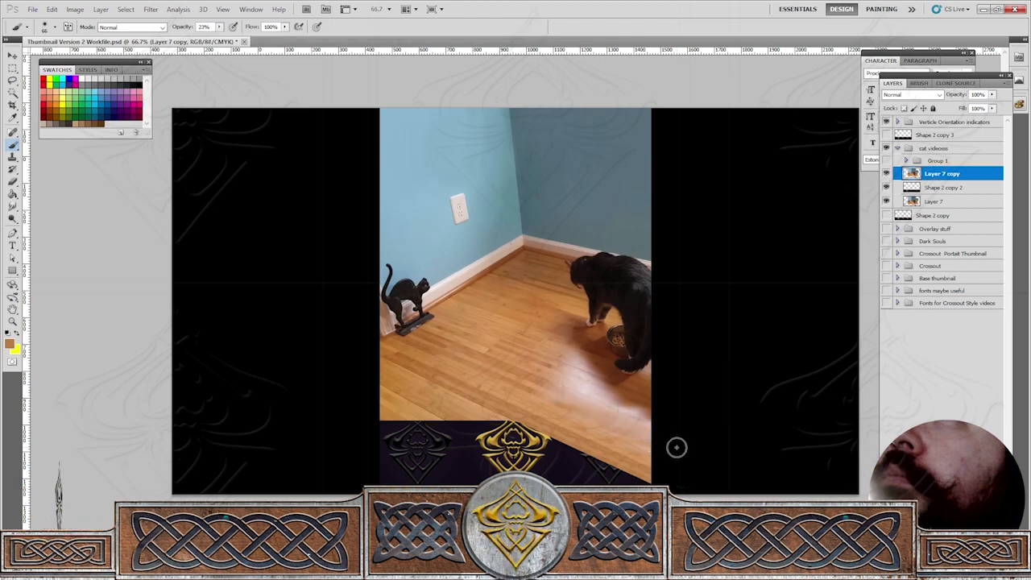
Switch to the Clone Stamp tool and set its opacity to 27%.
{"action": "left_click", "coordinate": [13, 158]}
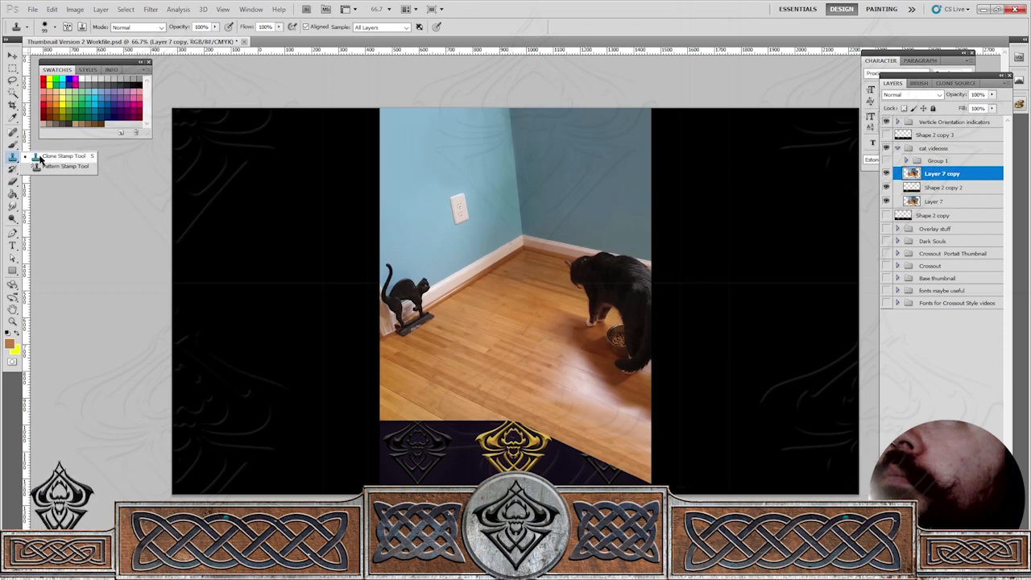
{"action": "left_click", "coordinate": [216, 28]}
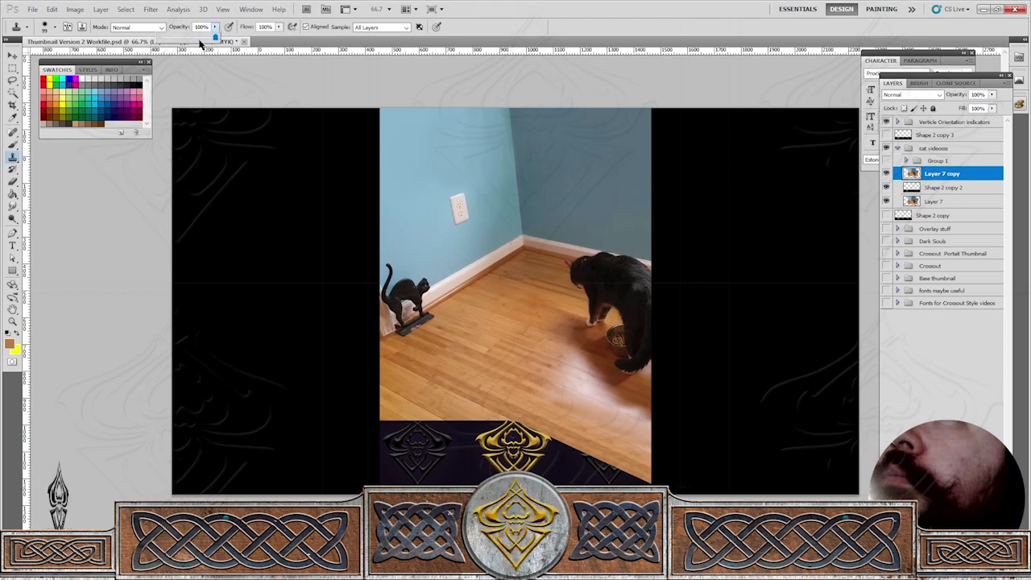
{"action": "left_click_drag", "start_coordinate": [200, 44], "coordinate": [176, 49]}
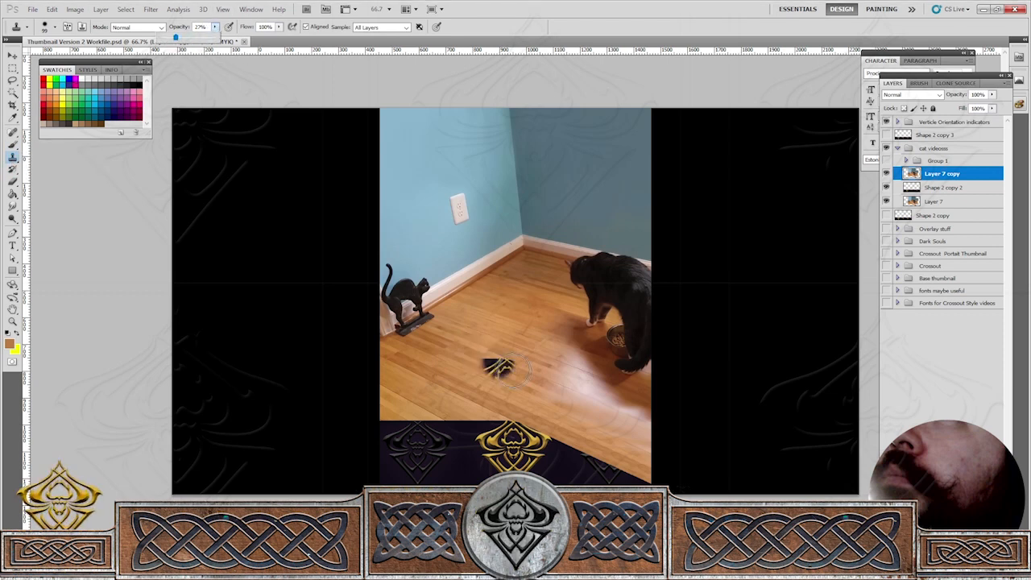
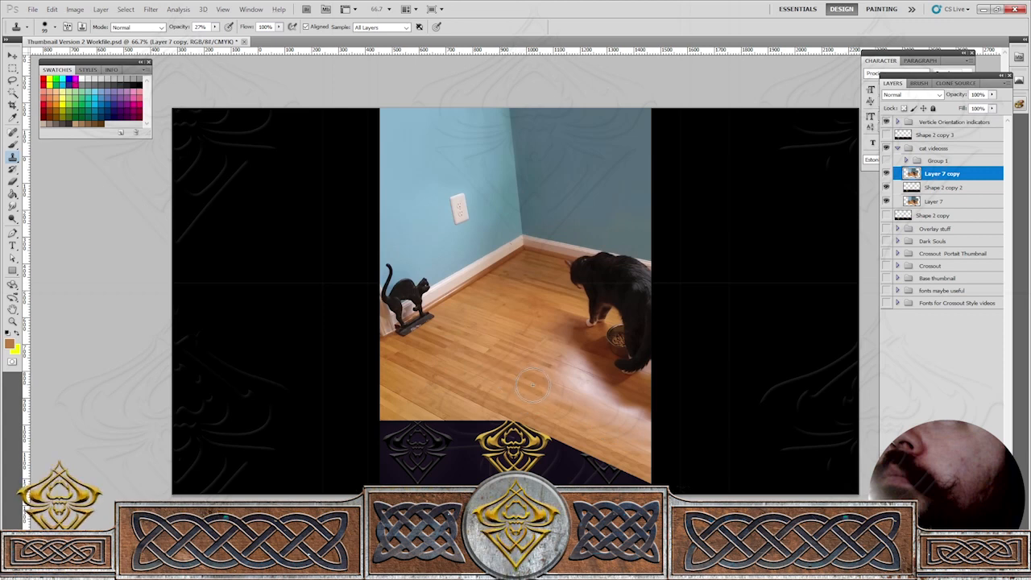
Clone sampled floor boards over the glare along the floor's lower diagonal edge, and deselect the layer with the Move tool.
{"action": "left_click", "coordinate": [549, 389], "text": "alt"}
{"action": "left_click_drag", "start_coordinate": [586, 406], "coordinate": [661, 447]}
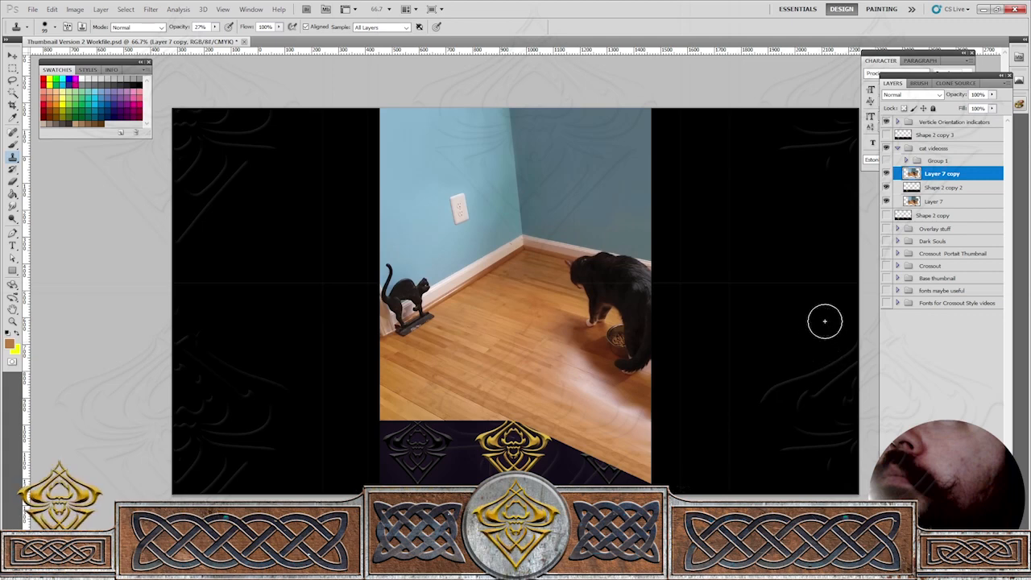
{"action": "key", "text": "ctrl+minus"}
{"action": "key", "text": "ctrl+minus"}
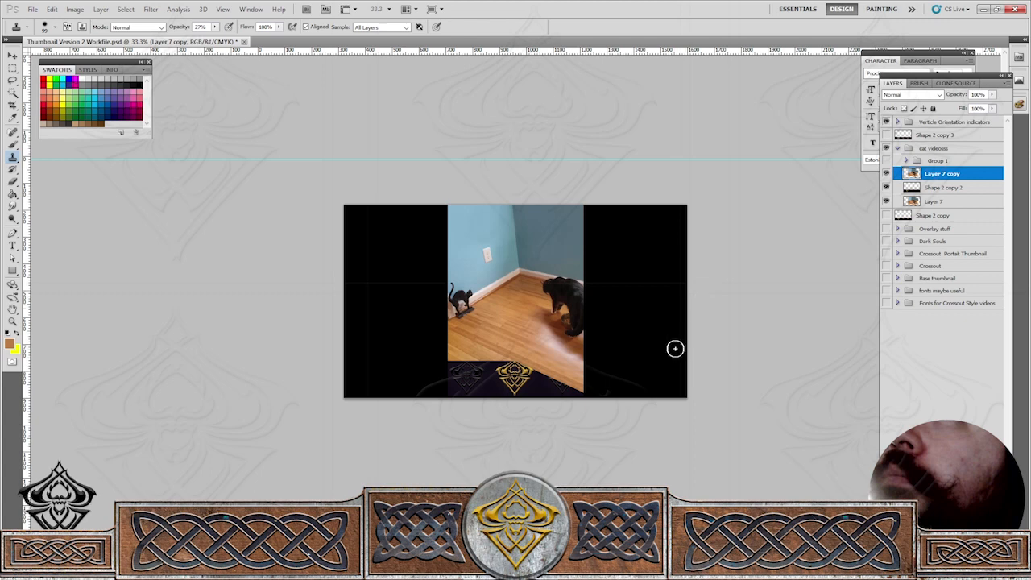
{"action": "left_click", "coordinate": [12, 55]}
{"action": "left_click", "coordinate": [243, 118]}
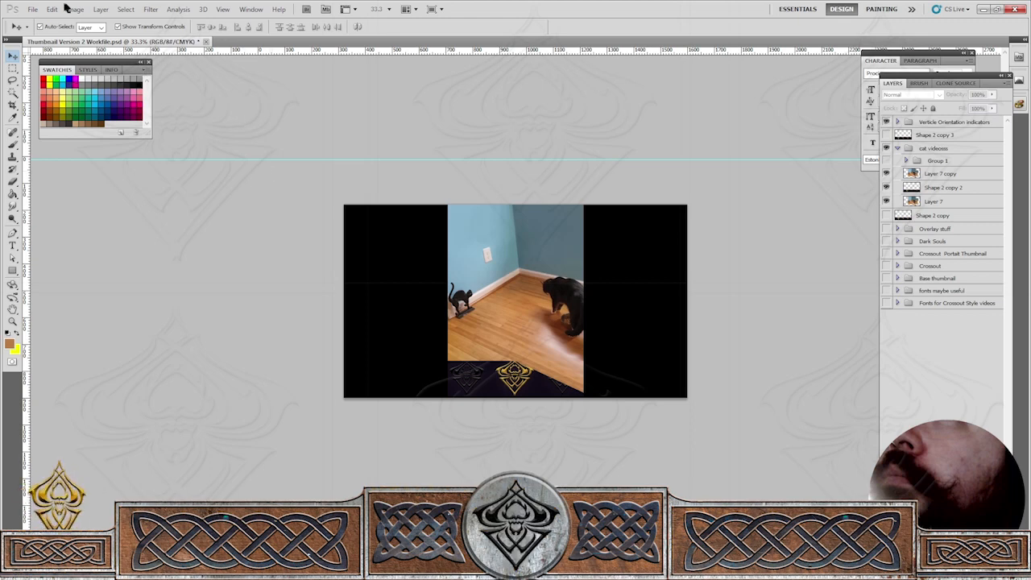
Start saving a copy of the thumbnail in JPEG format in the Video Thumbnails folder.
{"action": "left_click", "coordinate": [32, 9]}
{"action": "left_click", "coordinate": [48, 173]}
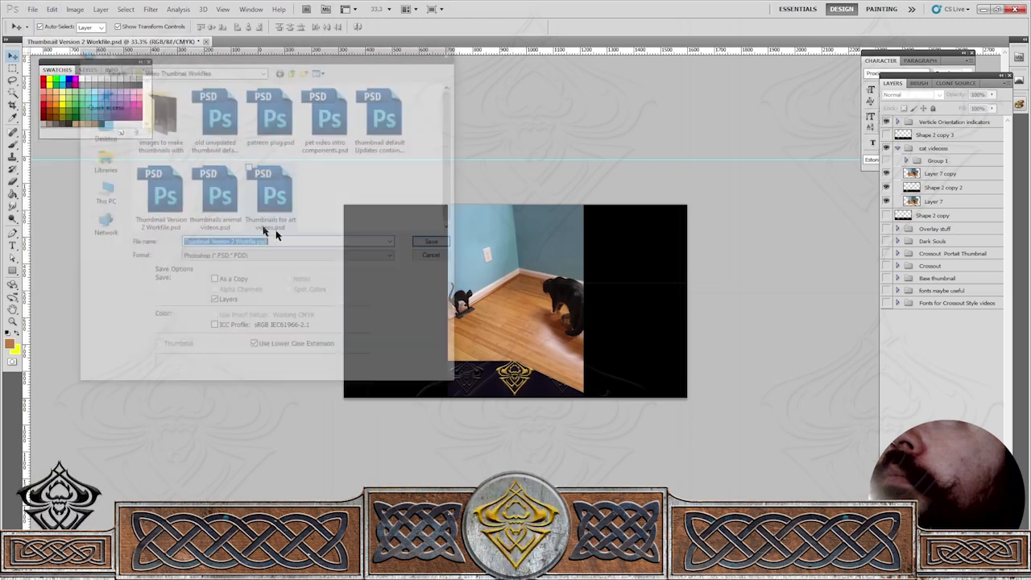
{"action": "left_click", "coordinate": [295, 256]}
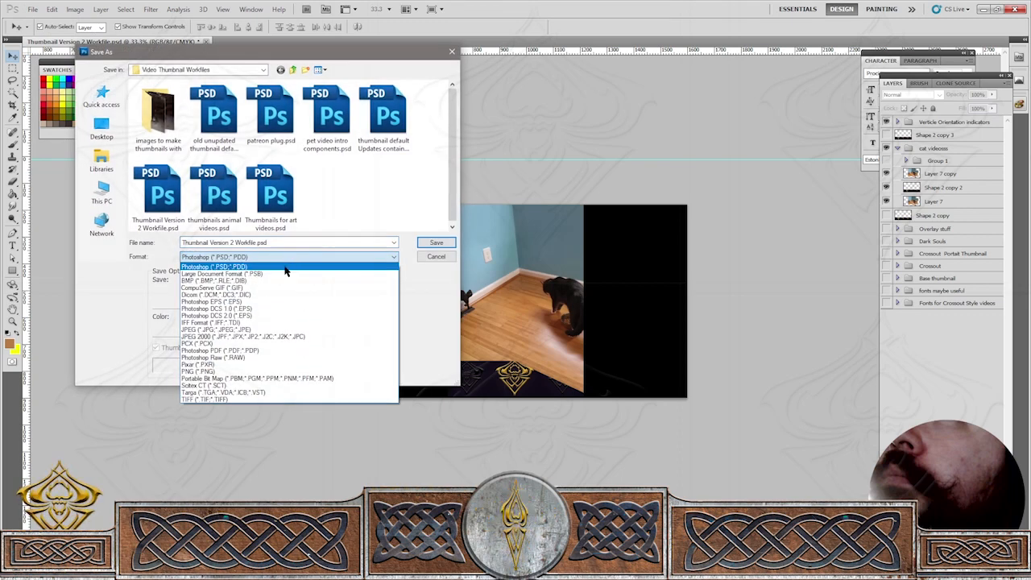
{"action": "left_click", "coordinate": [266, 330]}
{"action": "left_click", "coordinate": [292, 69]}
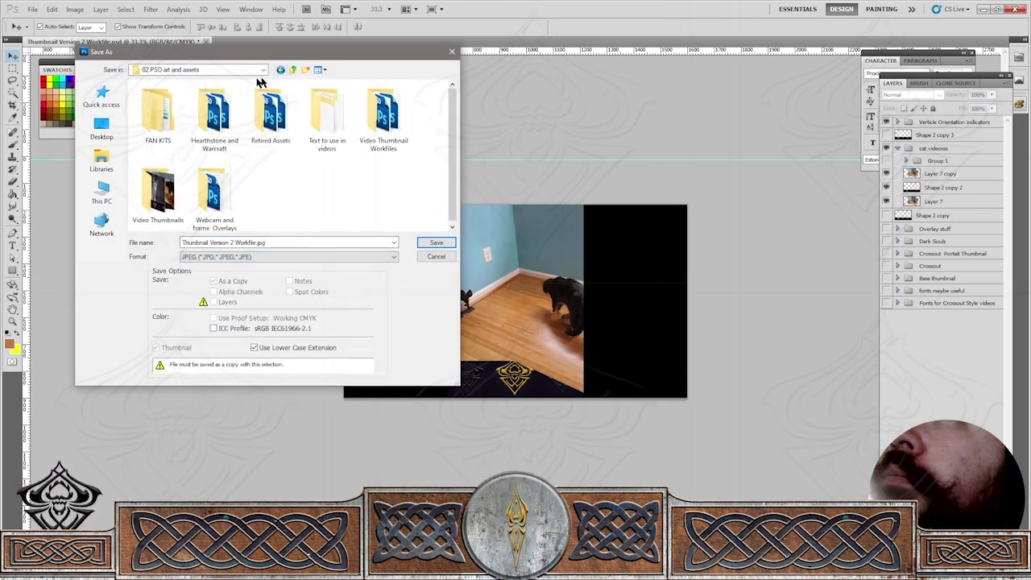
{"action": "left_click", "coordinate": [158, 192]}
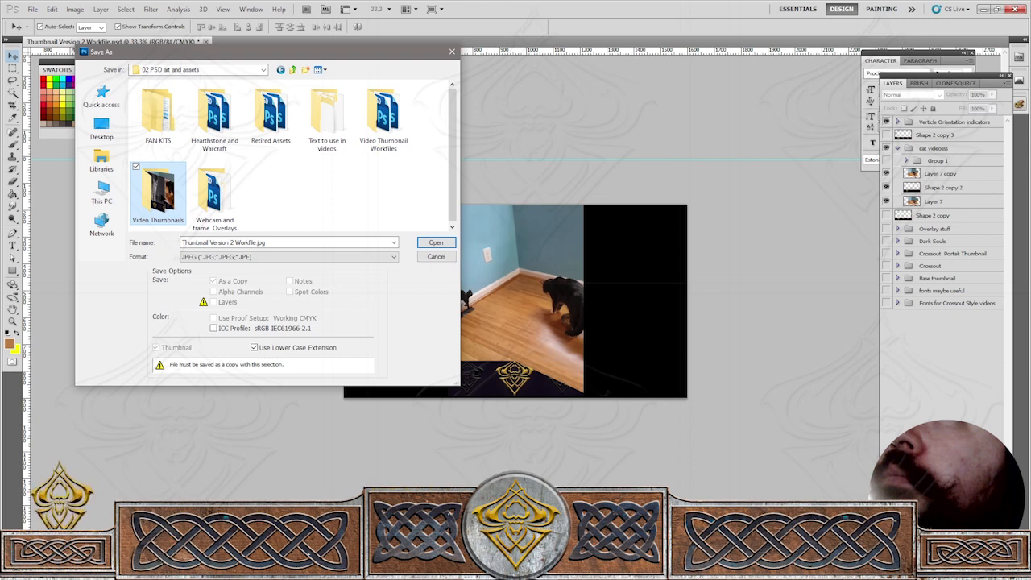
{"action": "double_click", "coordinate": [158, 192]}
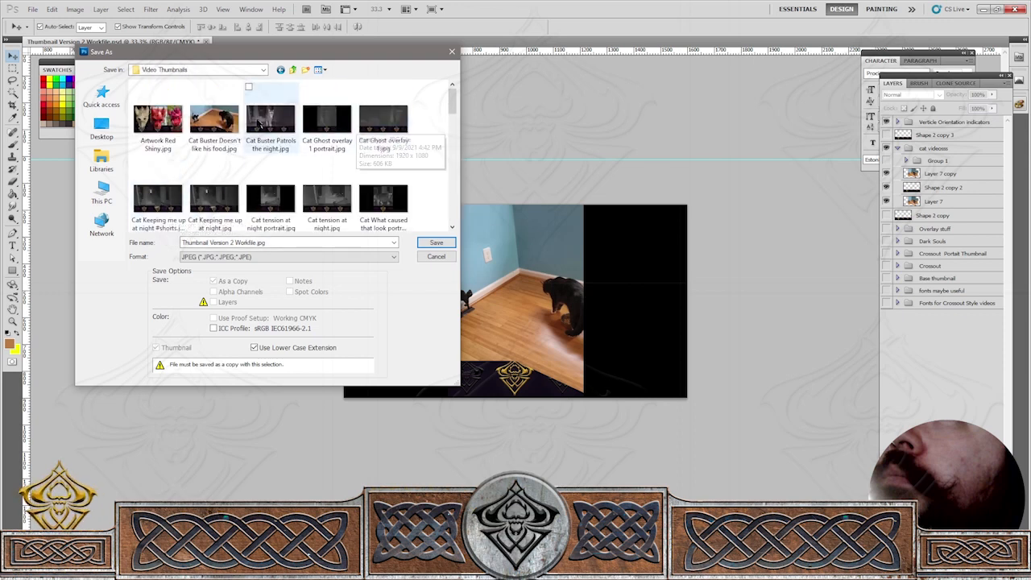
Name the copy "Cat Buster Doesn't like his food portrait.jpg" and save it at Maximum quality 12.
{"action": "left_click", "coordinate": [214, 120]}
{"action": "left_click", "coordinate": [261, 245]}
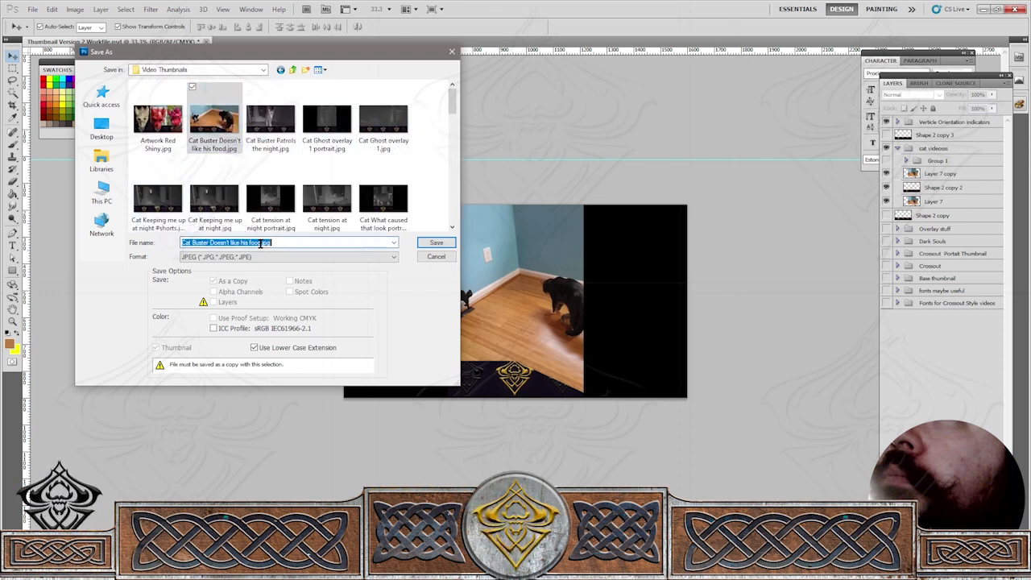
{"action": "key", "text": "Right"}
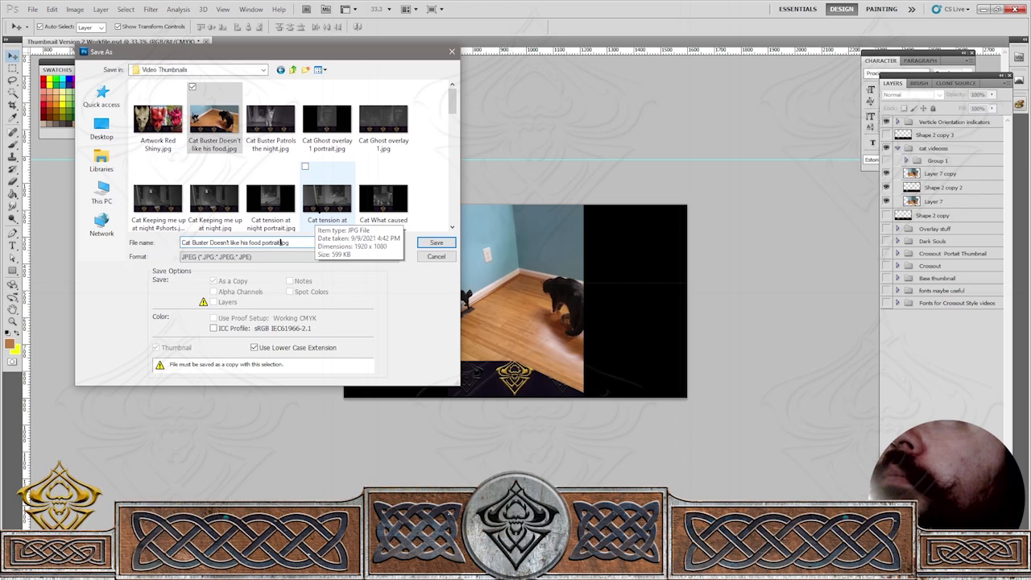
{"action": "left_click", "coordinate": [427, 242]}
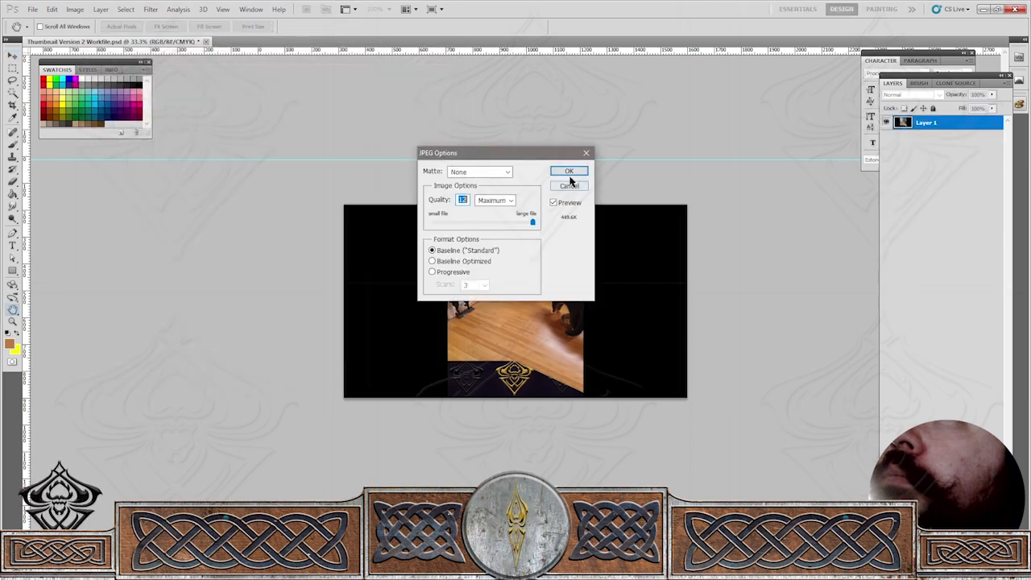
{"action": "left_click", "coordinate": [570, 171]}
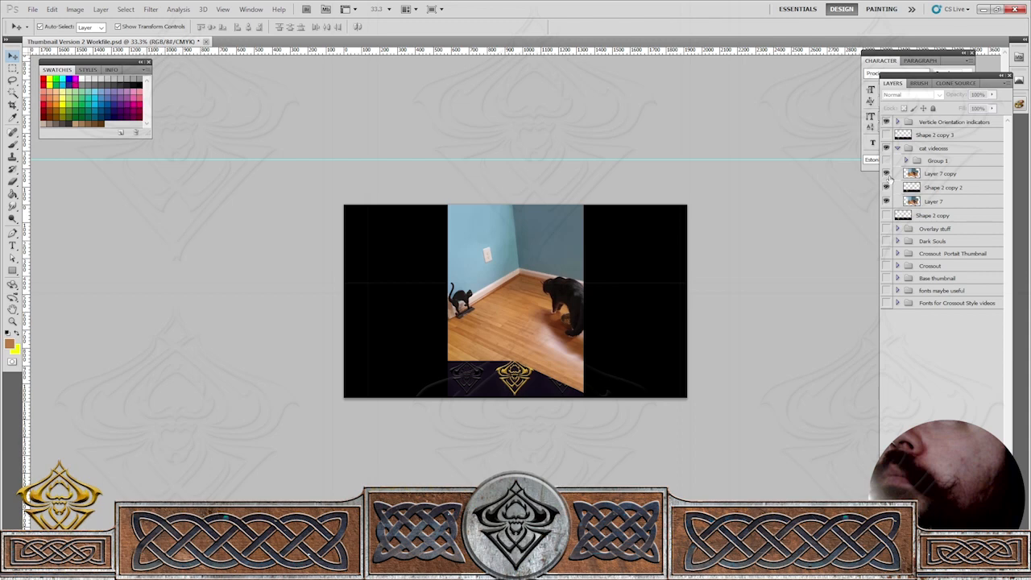
Move Layer 7 copy, Shape 2 copy 2 and Layer 7 into the hidden Group 1, and collapse the cat videos group.
{"action": "left_click", "coordinate": [914, 173]}
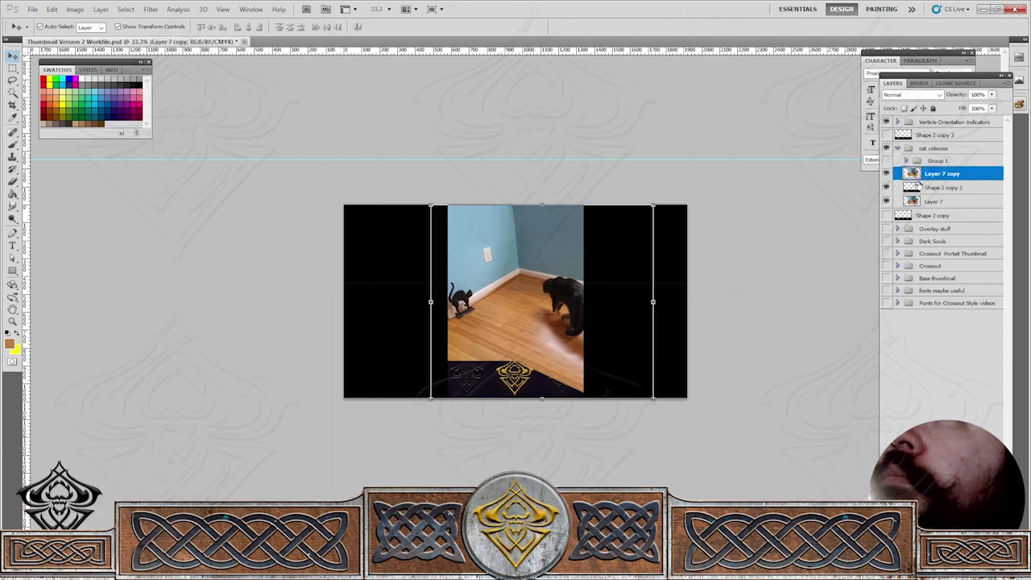
{"action": "left_click", "coordinate": [928, 201], "text": "shift"}
{"action": "left_click_drag", "start_coordinate": [920, 176], "coordinate": [918, 161]}
{"action": "left_click", "coordinate": [899, 149]}
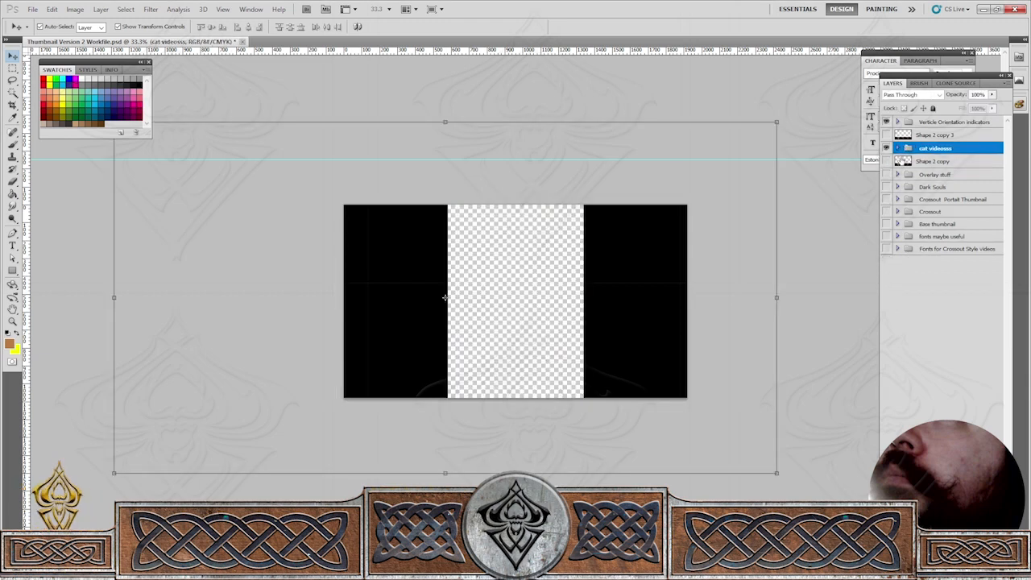
{"action": "left_click", "coordinate": [934, 320]}
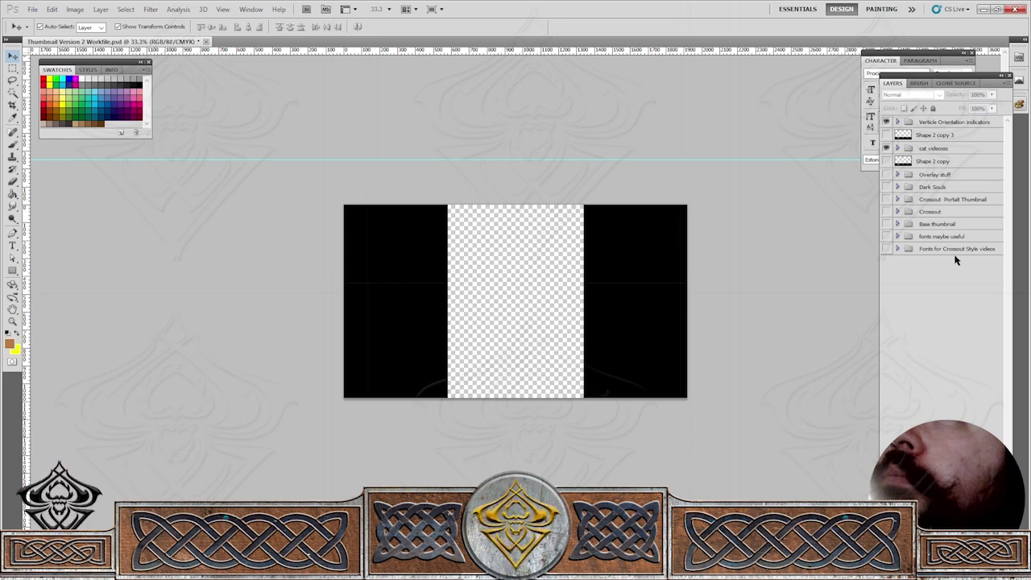
Show the Crossout group in place of the Verticle Orientation indicators, and bring Layer 6 visibly to the top of the group.
{"action": "left_click", "coordinate": [886, 122]}
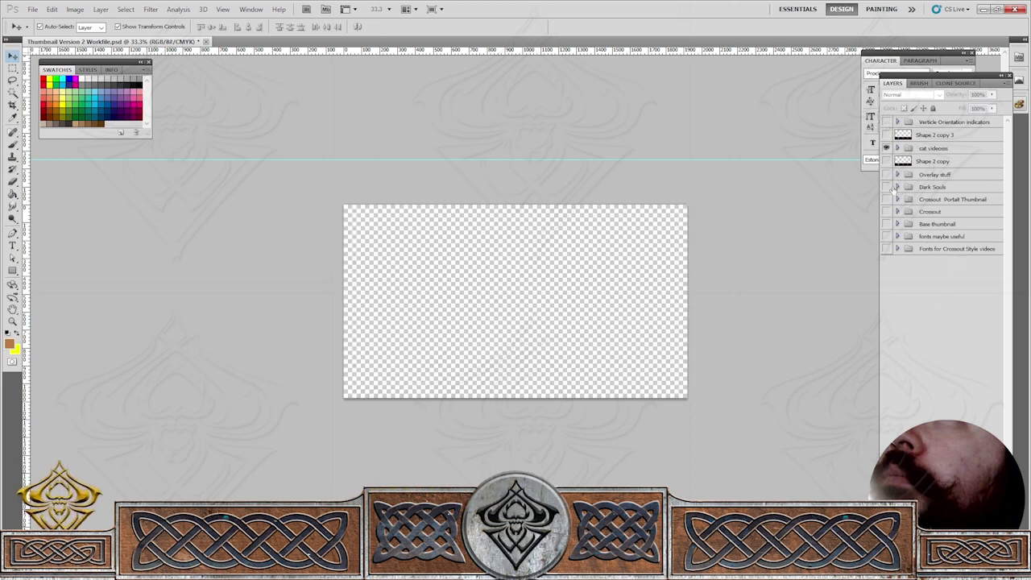
{"action": "left_click", "coordinate": [886, 212]}
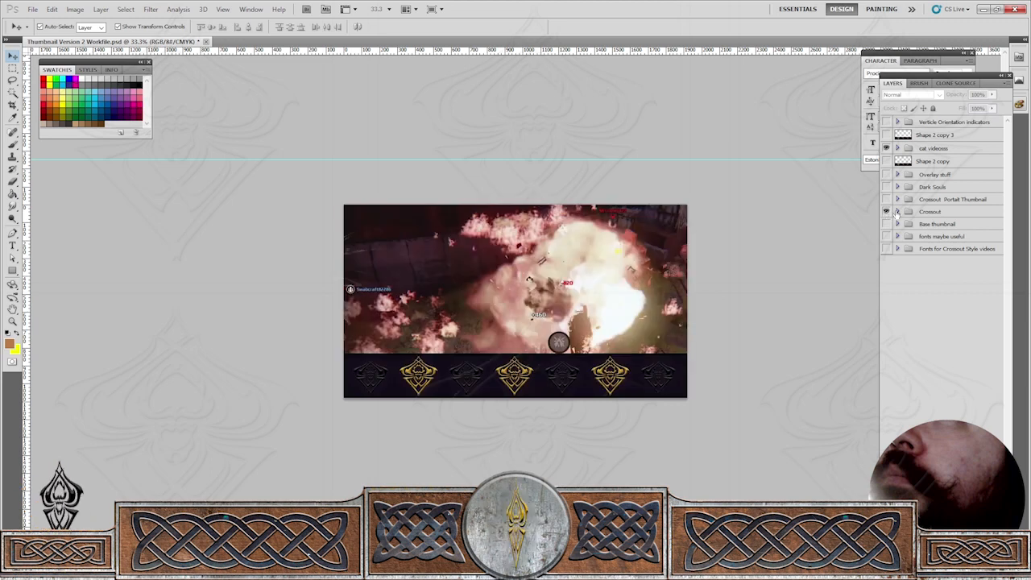
{"action": "left_click", "coordinate": [897, 212]}
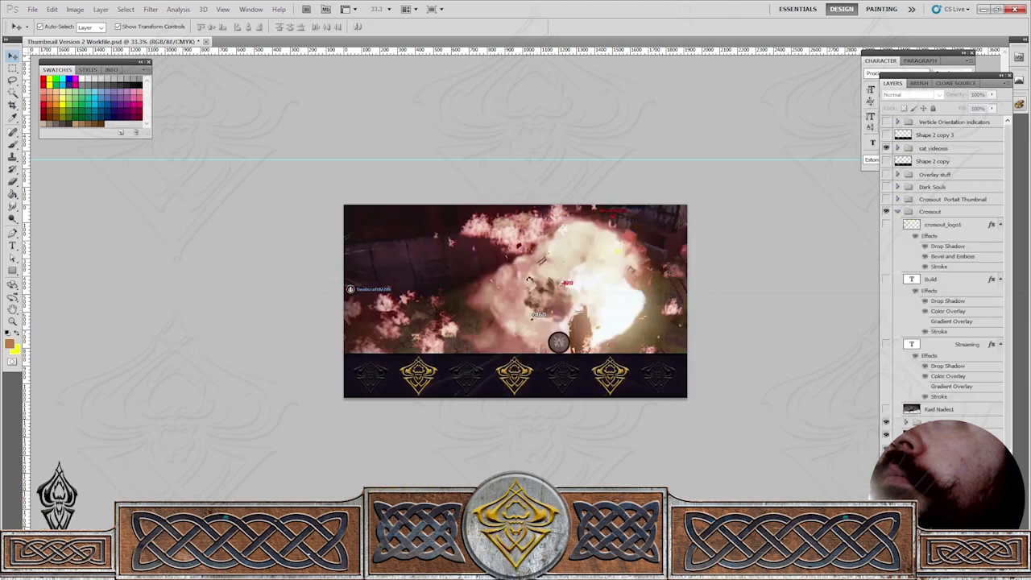
{"action": "left_click_drag", "start_coordinate": [954, 450], "coordinate": [963, 224]}
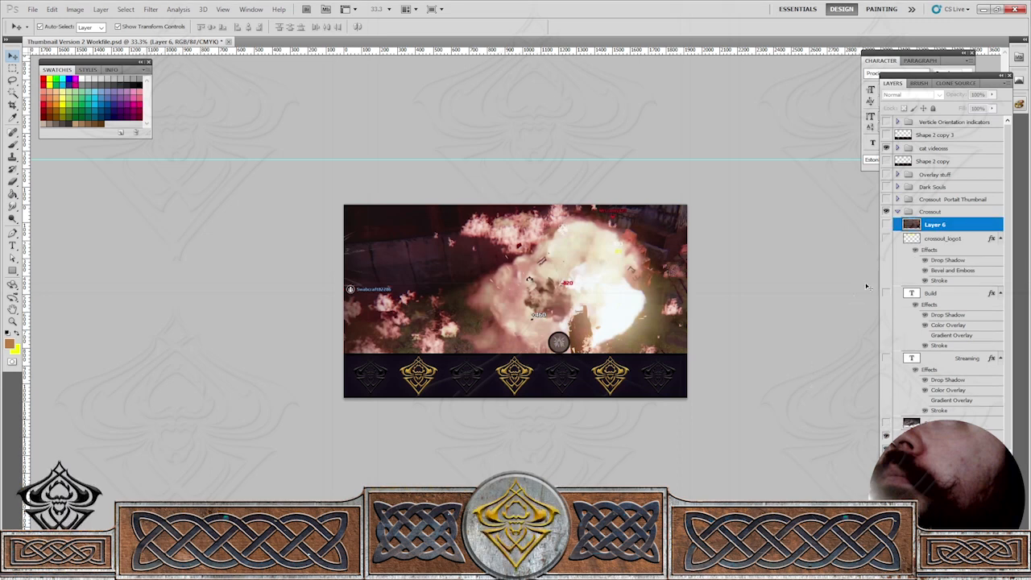
{"action": "left_click", "coordinate": [886, 225]}
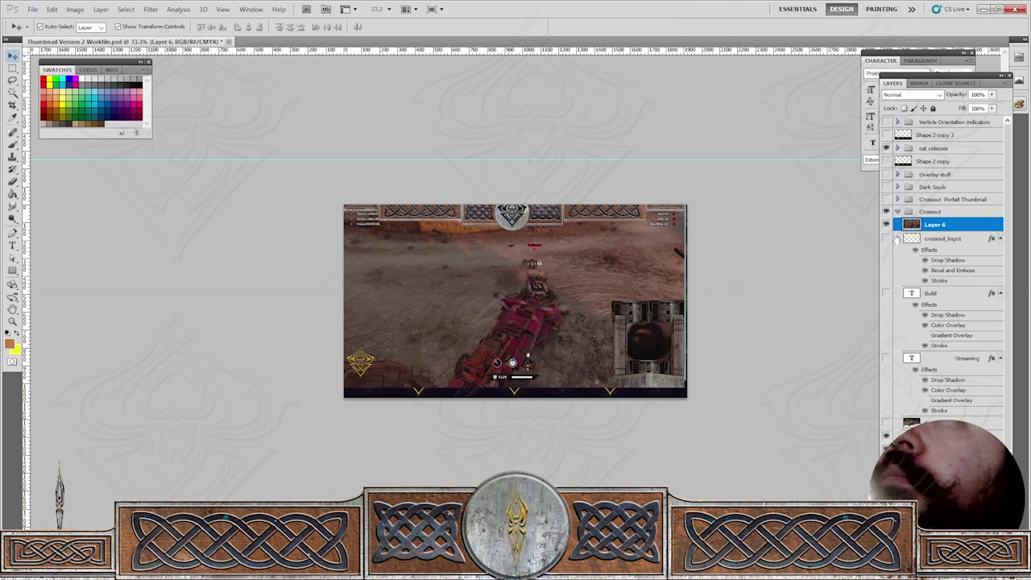
Duplicate the Shape 2 copy 3 banner as Shape 2 copy 4 and place it visibly above Layer 6 in the Crossout group.
{"action": "left_click", "coordinate": [933, 136]}
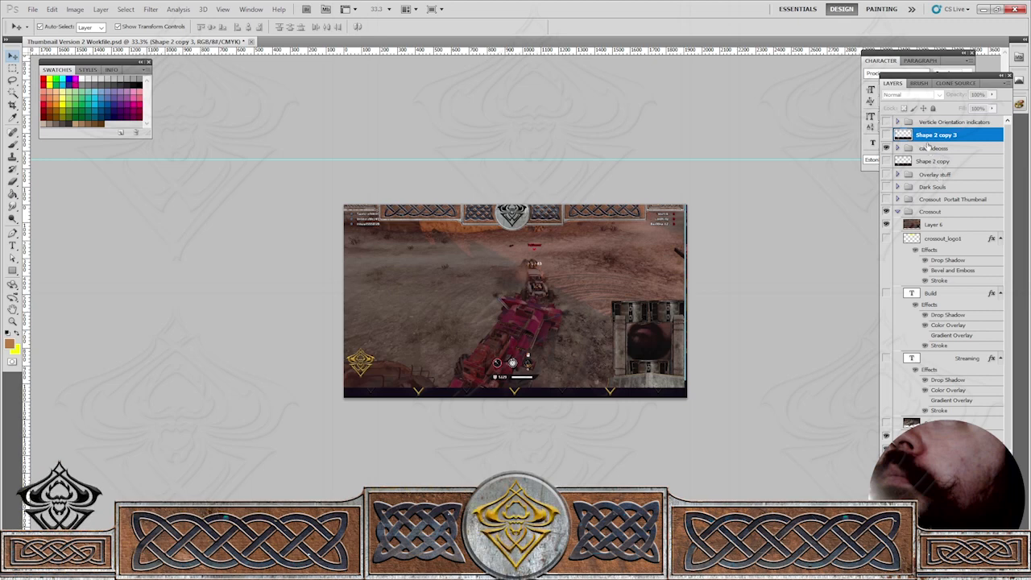
{"action": "right_click", "coordinate": [926, 140]}
{"action": "left_click", "coordinate": [934, 183]}
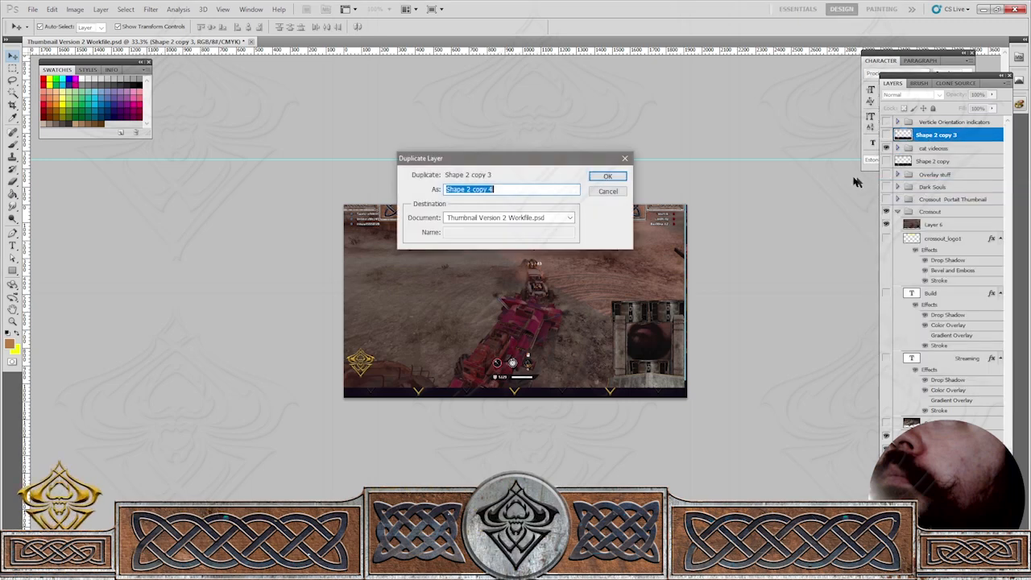
{"action": "left_click", "coordinate": [607, 177]}
{"action": "left_click_drag", "start_coordinate": [926, 141], "coordinate": [911, 225]}
{"action": "left_click", "coordinate": [886, 239]}
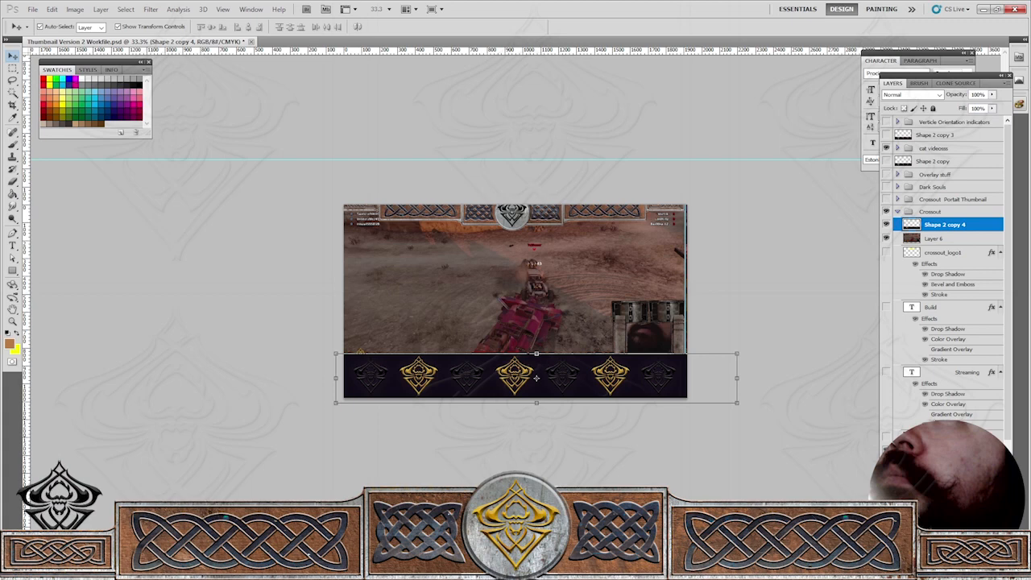
Hide the duplicated banner, then scale Layer 6 proportionally to 137.51% and position it so the screenshot covers the whole canvas.
{"action": "left_click", "coordinate": [11, 322]}
{"action": "left_click", "coordinate": [368, 351]}
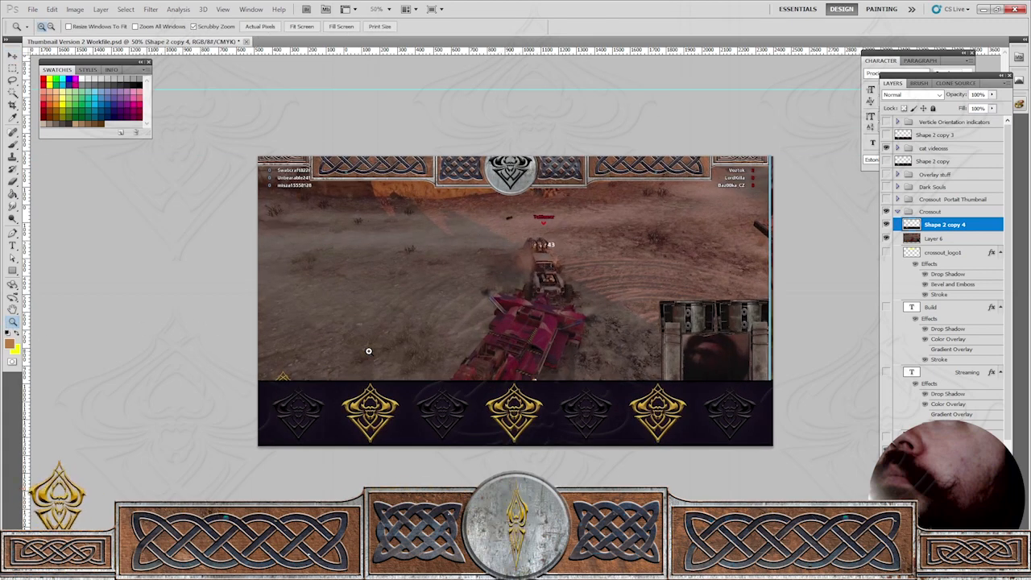
{"action": "left_click", "coordinate": [368, 350]}
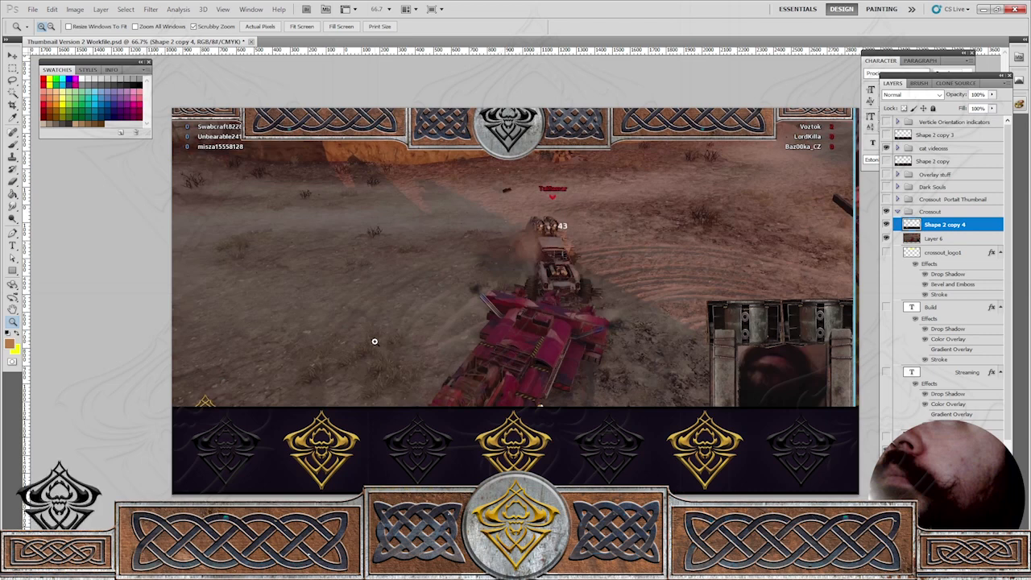
{"action": "left_click", "coordinate": [925, 239]}
{"action": "left_click", "coordinate": [886, 225]}
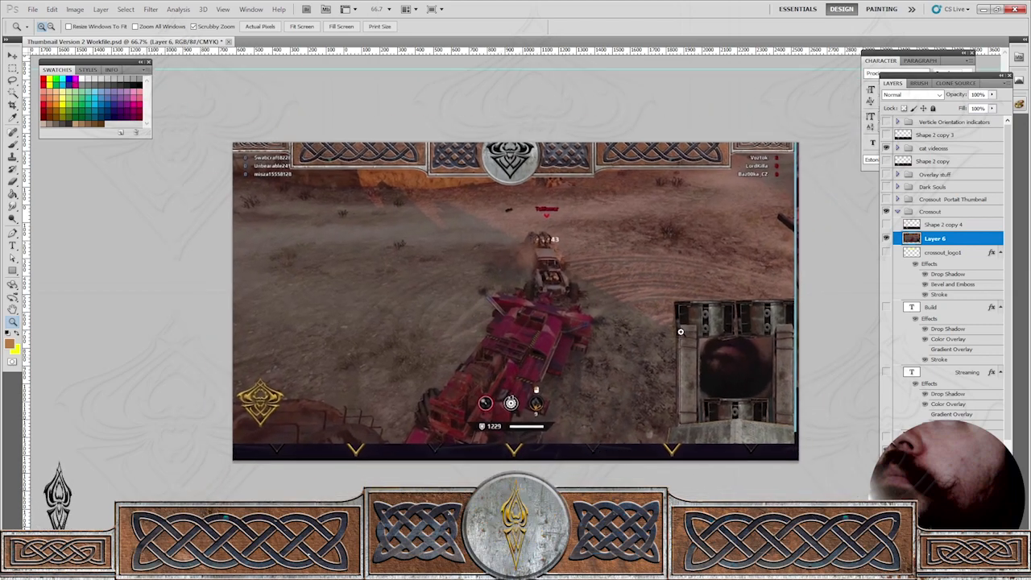
{"action": "left_click_drag", "start_coordinate": [681, 332], "coordinate": [611, 341]}
{"action": "key", "text": "v"}
{"action": "key", "text": "ctrl+t"}
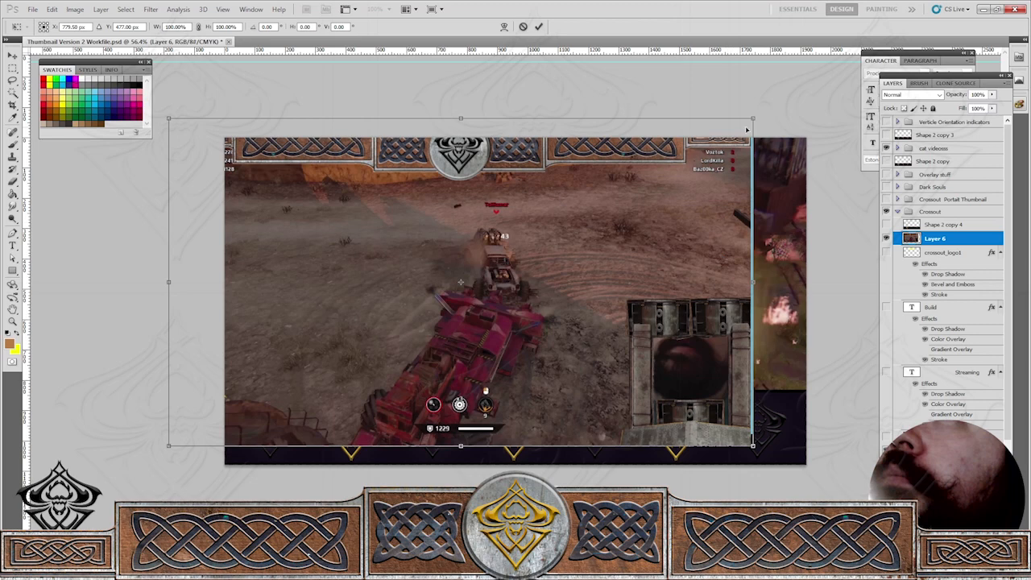
{"action": "left_click_drag", "start_coordinate": [752, 119], "coordinate": [966, 4]}
{"action": "left_click_drag", "start_coordinate": [658, 335], "coordinate": [637, 366]}
{"action": "left_click_drag", "start_coordinate": [636, 365], "coordinate": [636, 363]}
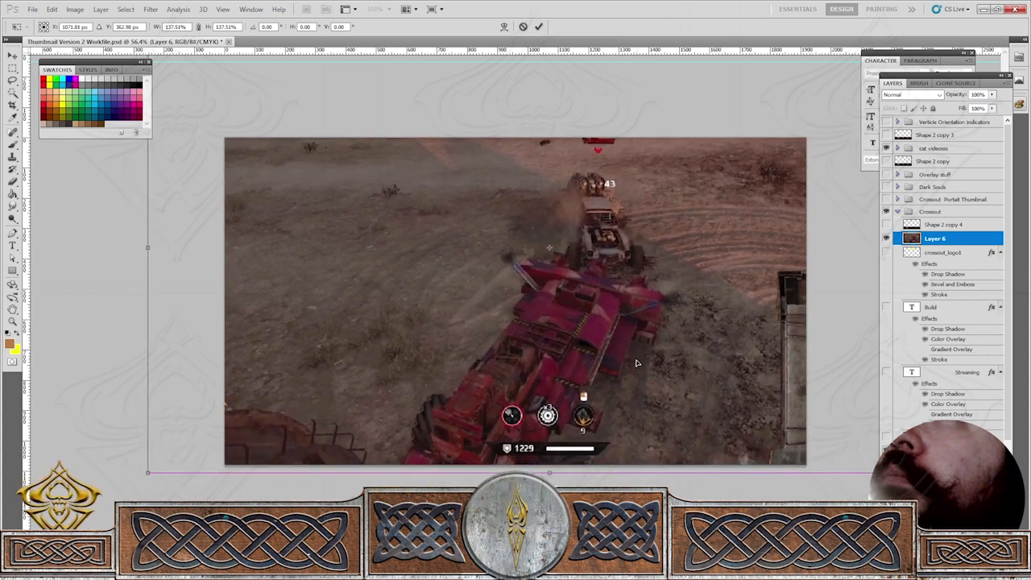
{"action": "key", "text": "Return"}
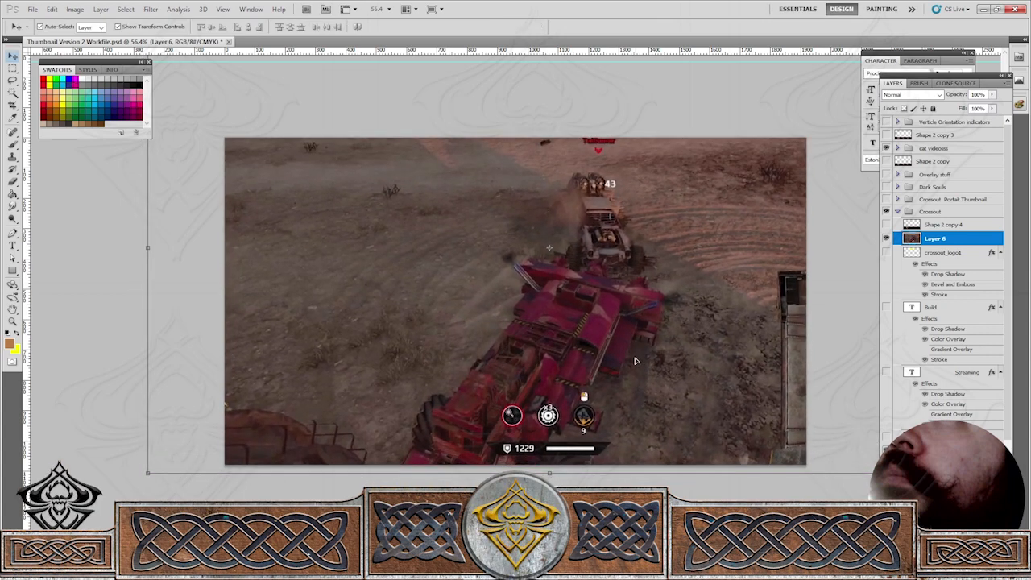
Shift the enlarged gameplay screenshot left to center the magenta vehicle, and show the Shape 2 copy 4 banner again.
{"action": "left_click_drag", "start_coordinate": [651, 366], "coordinate": [569, 369]}
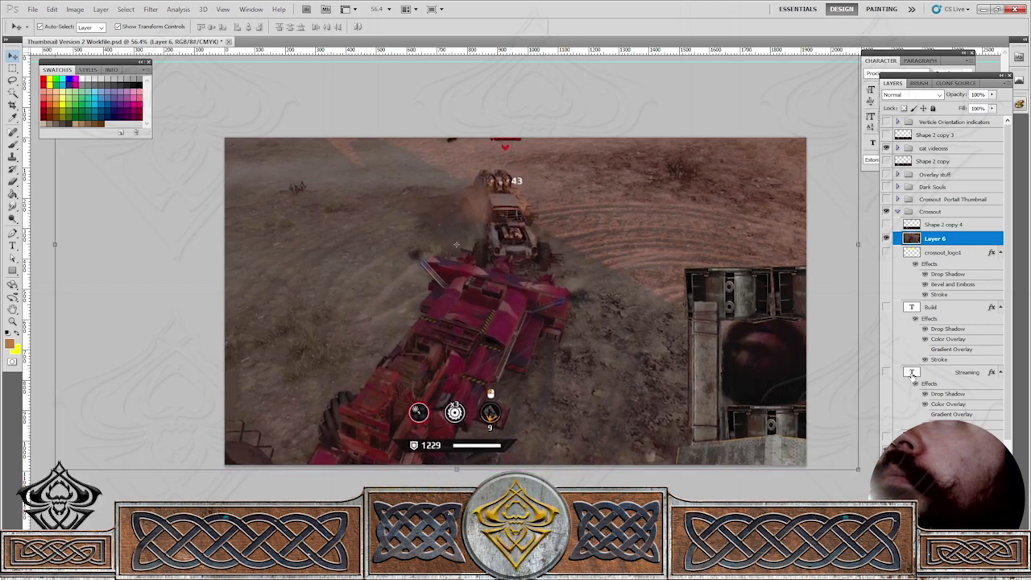
{"action": "left_click", "coordinate": [887, 224]}
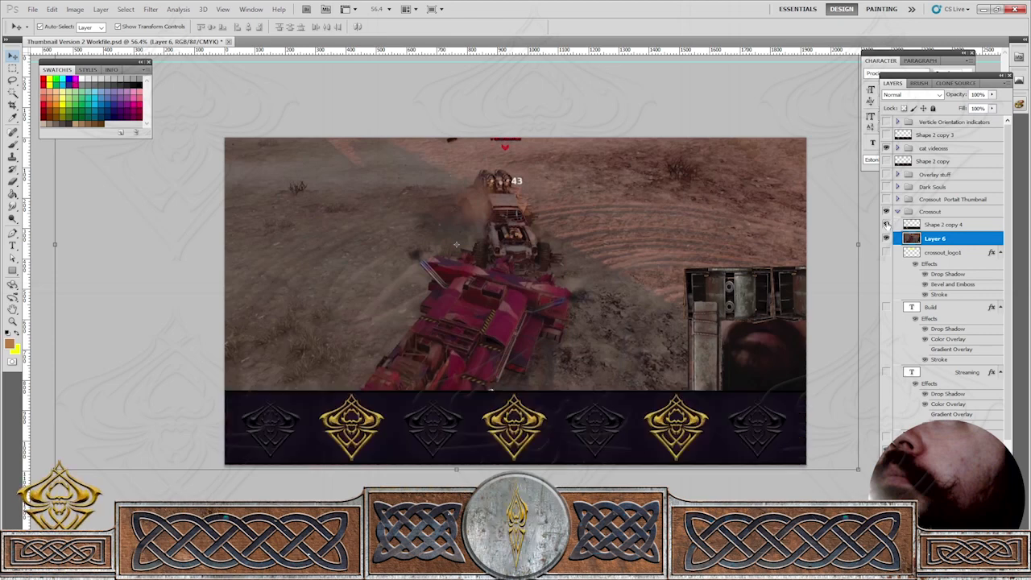
{"action": "right_click", "coordinate": [945, 240]}
{"action": "left_click", "coordinate": [902, 284]}
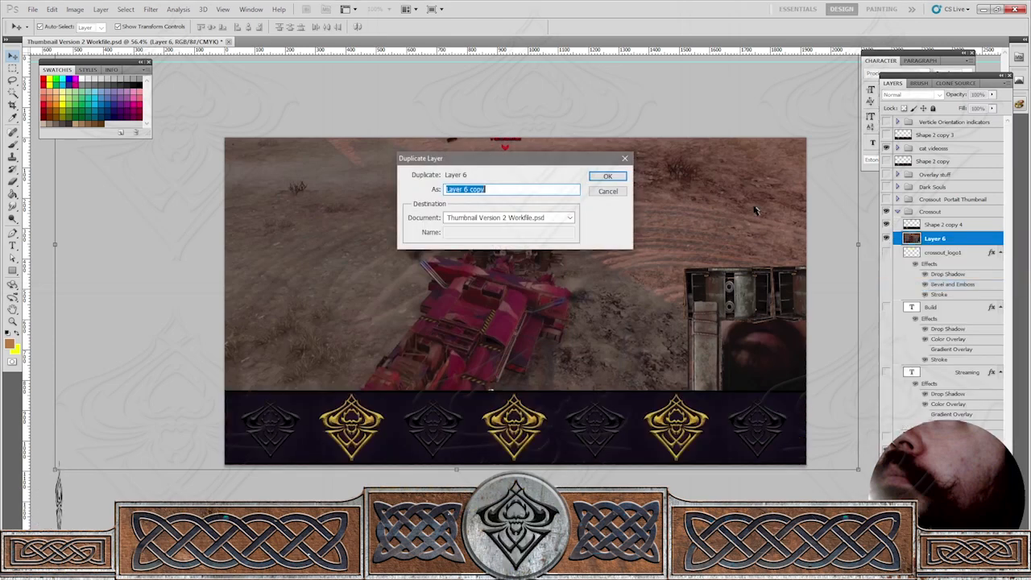
{"action": "left_click", "coordinate": [608, 190]}
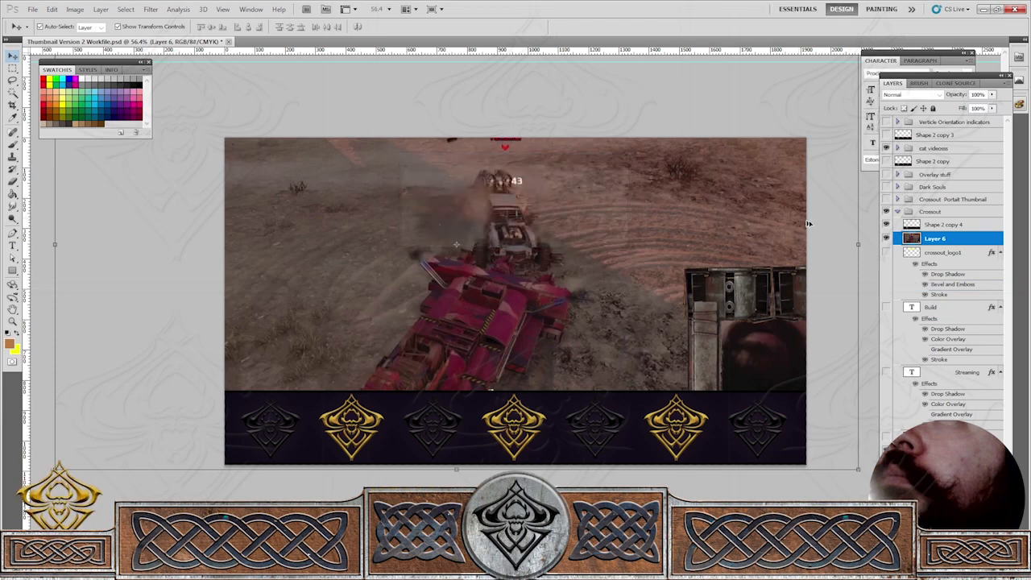
Rename Layer 6 as "shoving match".
{"action": "double_click", "coordinate": [937, 238]}
{"action": "type", "text": "I"}
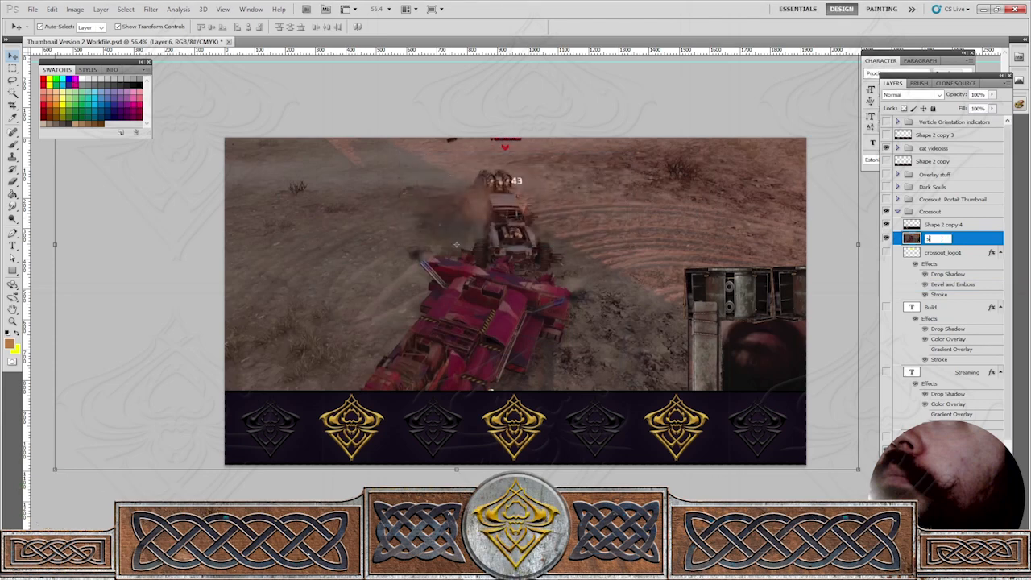
{"action": "type", "text": "howing match"}
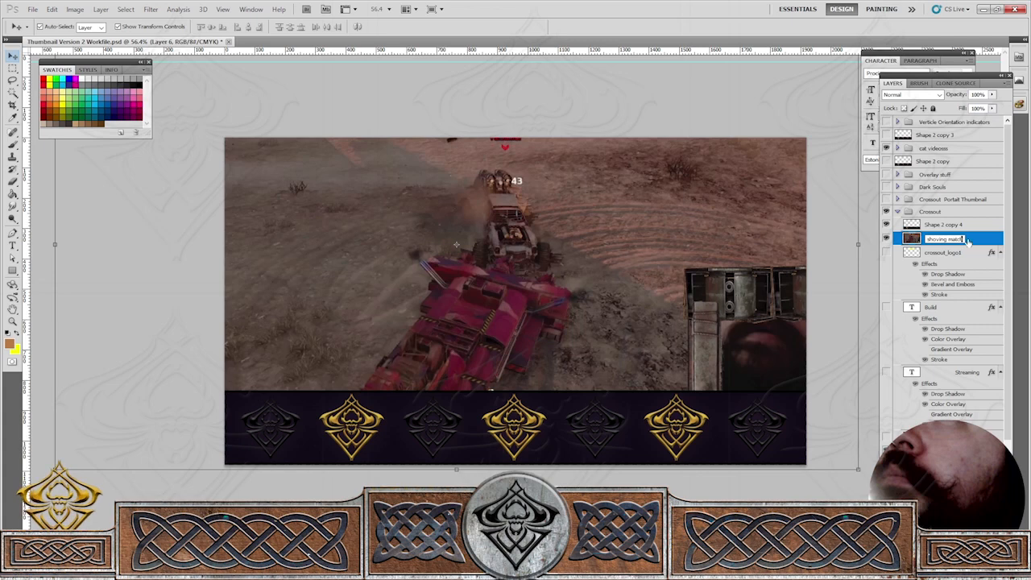
Duplicate the shoving match layer as "shoving match copy" and place the copy above the Shape 2 copy 4 banner.
{"action": "key", "text": "Return"}
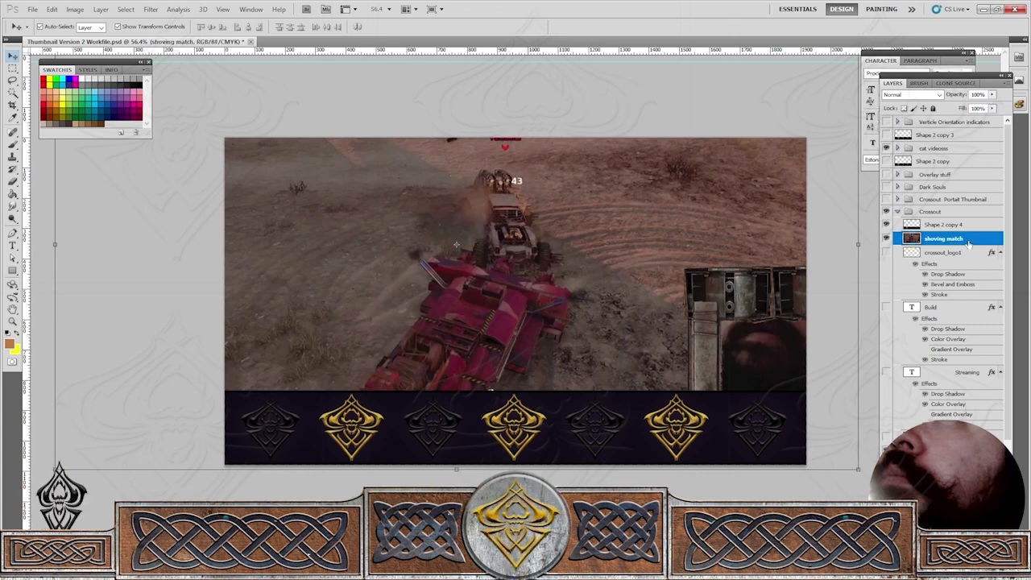
{"action": "right_click", "coordinate": [966, 239]}
{"action": "left_click", "coordinate": [916, 287]}
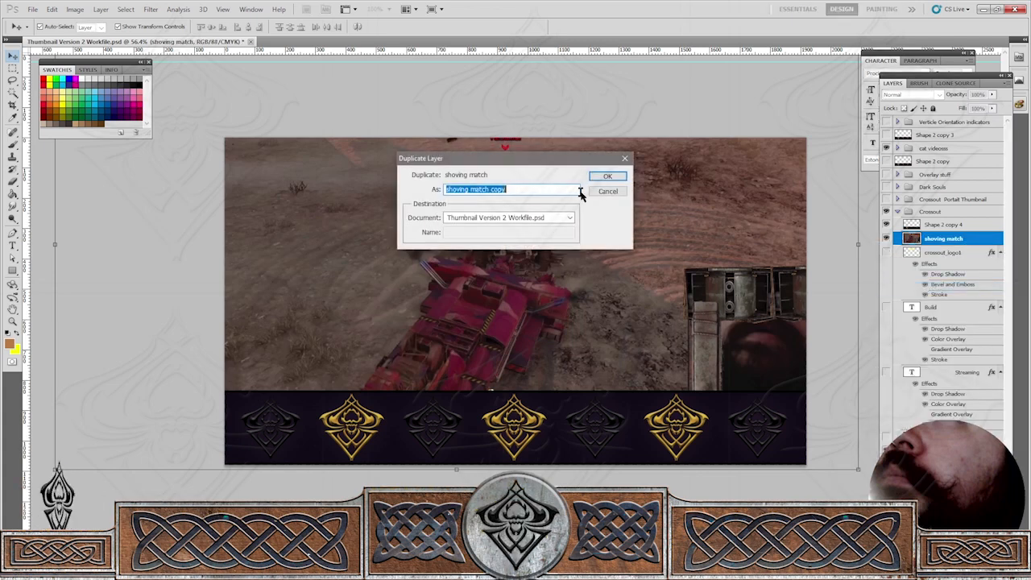
{"action": "left_click", "coordinate": [605, 177]}
{"action": "left_click_drag", "start_coordinate": [931, 240], "coordinate": [949, 226]}
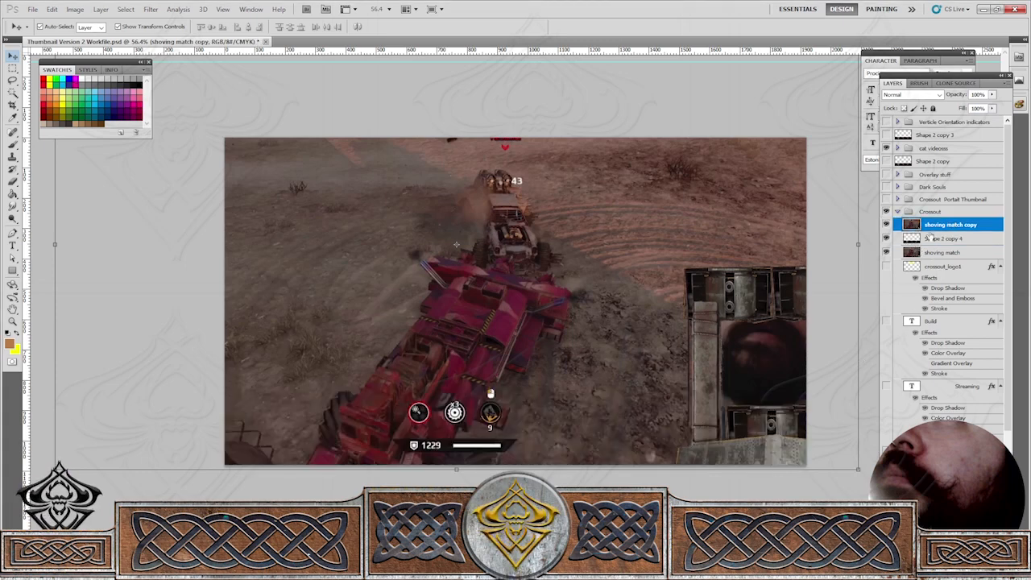
Lower the opacity of shoving match copy to 68% so the banner shows through the screenshot.
{"action": "left_click", "coordinate": [991, 94]}
{"action": "left_click_drag", "start_coordinate": [996, 107], "coordinate": [976, 109]}
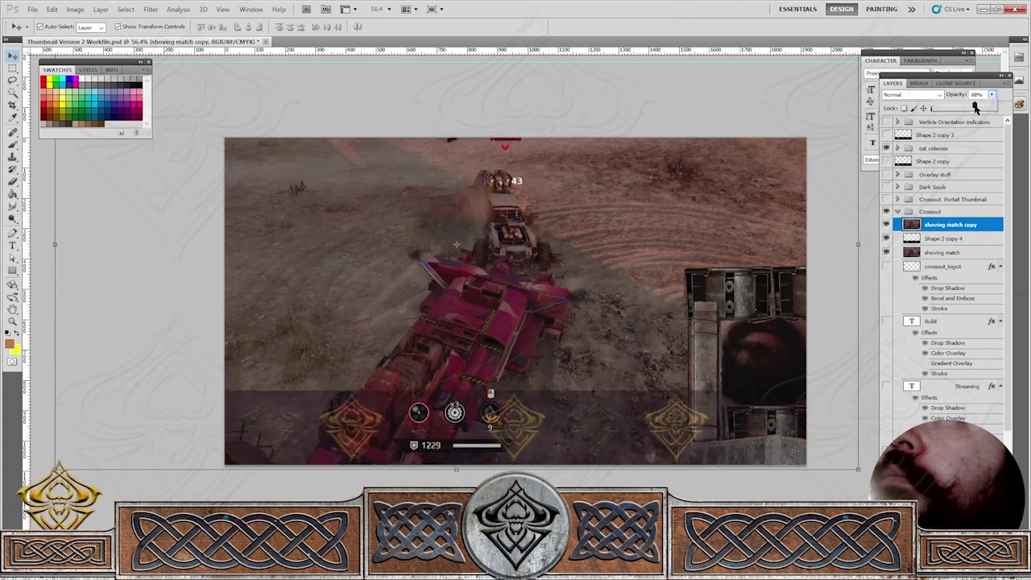
{"action": "left_click", "coordinate": [764, 360]}
Erase shoving match copy over the banner on both sides of the vehicle with a 380 px eraser, and return its opacity to 100%.
{"action": "key", "text": "b"}
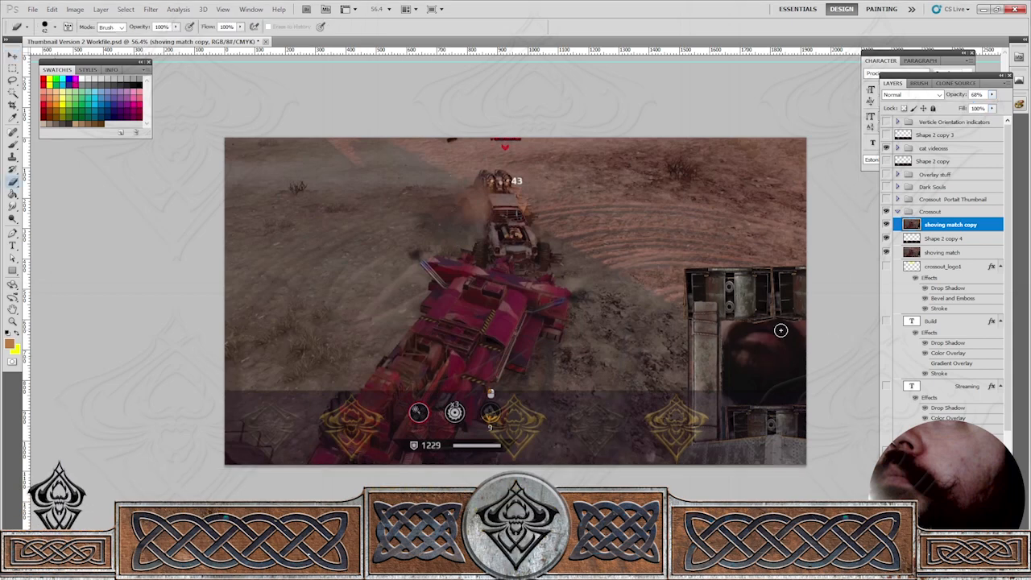
{"action": "left_click", "coordinate": [55, 29]}
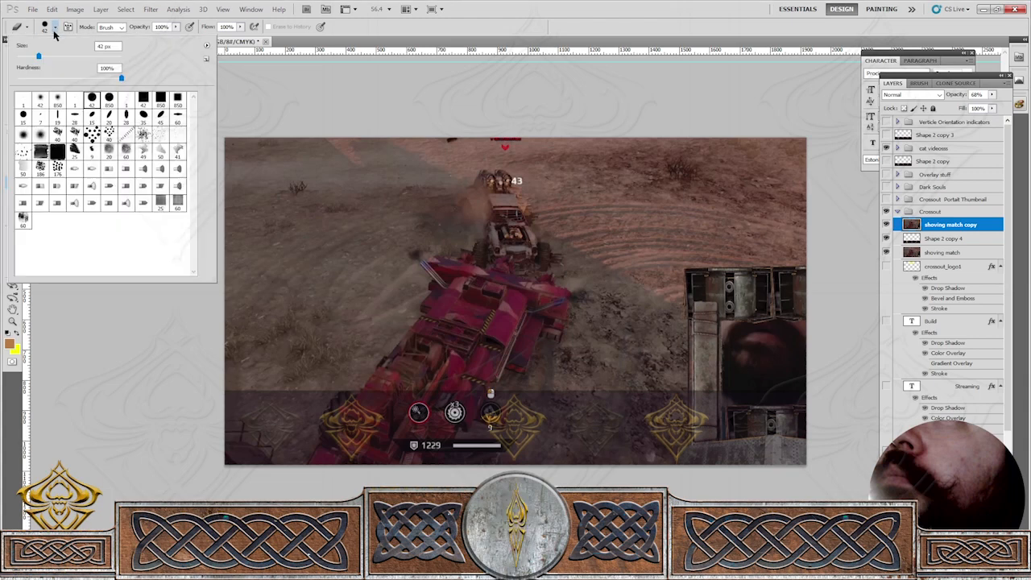
{"action": "key", "text": "Escape"}
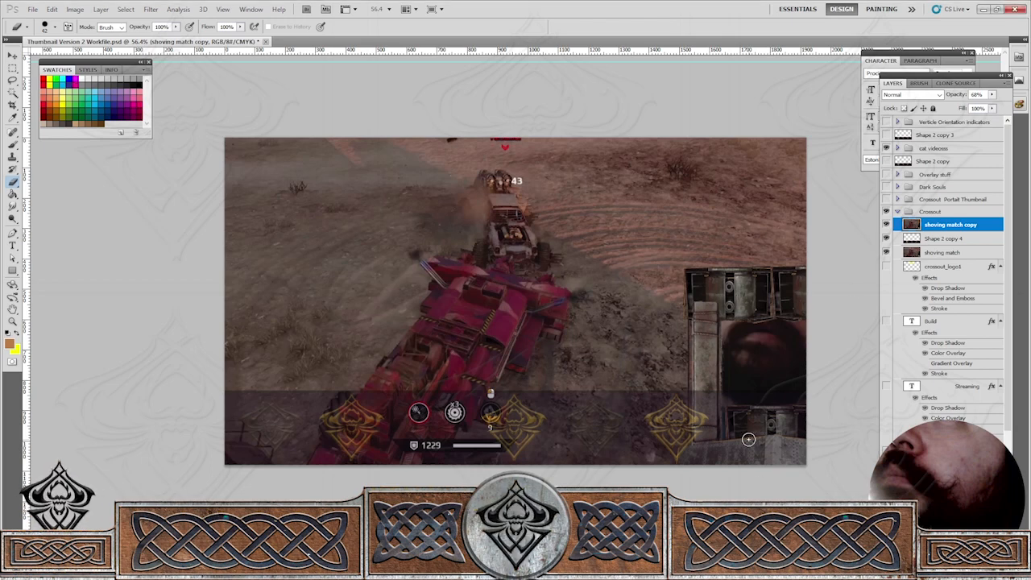
{"action": "left_click", "coordinate": [55, 28]}
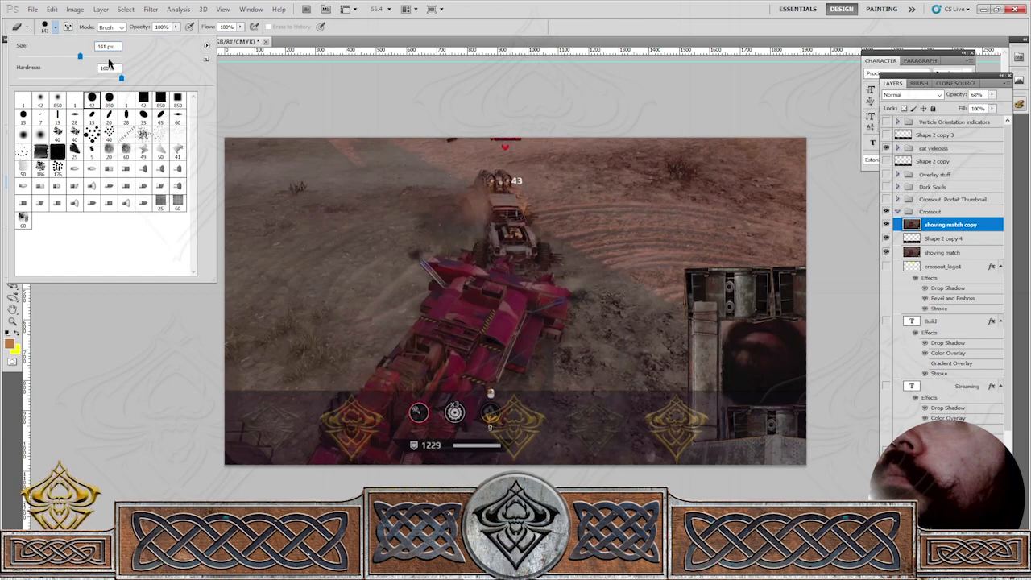
{"action": "type", "text": "380"}
{"action": "key", "text": "Return"}
{"action": "mouse_move", "coordinate": [788, 455]}
{"action": "left_mouse_down"}
{"action": "mouse_move", "coordinate": [769, 407]}
{"action": "mouse_move", "coordinate": [728, 368]}
{"action": "mouse_move", "coordinate": [702, 428]}
{"action": "mouse_move", "coordinate": [658, 439]}
{"action": "mouse_move", "coordinate": [587, 388]}
{"action": "mouse_move", "coordinate": [581, 425]}
{"action": "mouse_move", "coordinate": [561, 452]}
{"action": "left_mouse_up"}
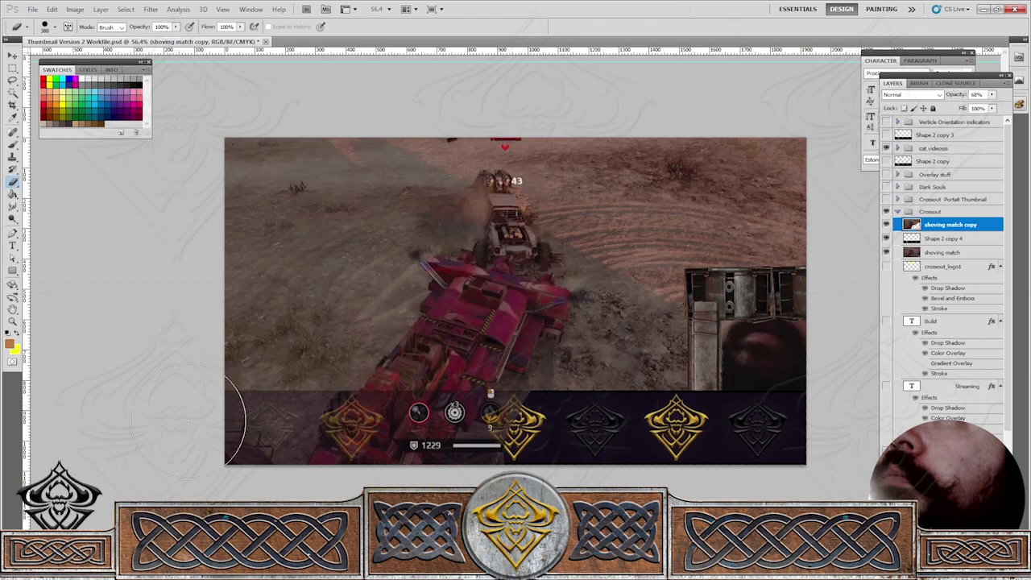
{"action": "mouse_move", "coordinate": [210, 423]}
{"action": "left_mouse_down"}
{"action": "mouse_move", "coordinate": [215, 439]}
{"action": "mouse_move", "coordinate": [253, 404]}
{"action": "mouse_move", "coordinate": [249, 412]}
{"action": "left_mouse_up"}
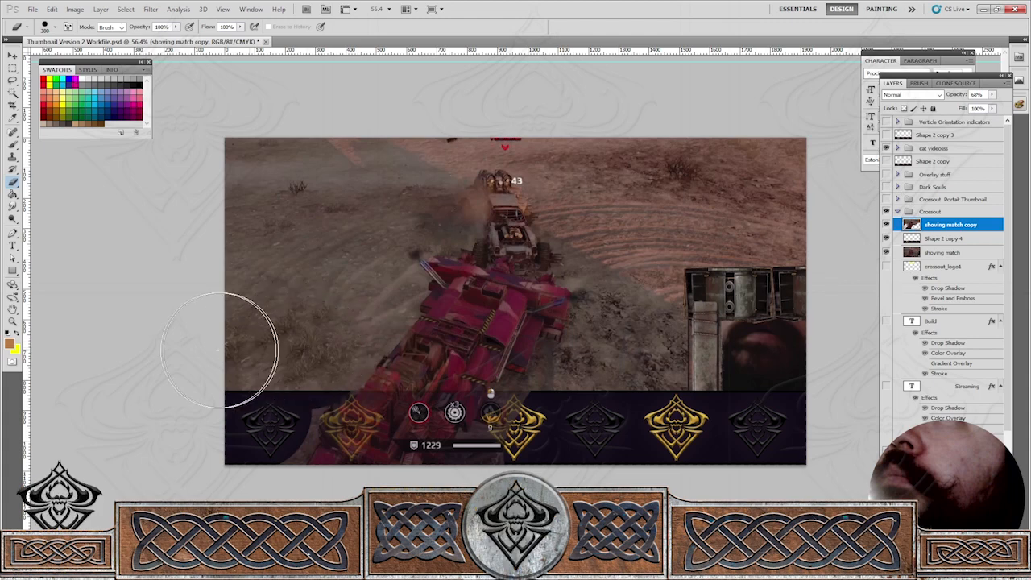
{"action": "left_click", "coordinate": [992, 95]}
{"action": "left_click_drag", "start_coordinate": [989, 105], "coordinate": [1011, 107]}
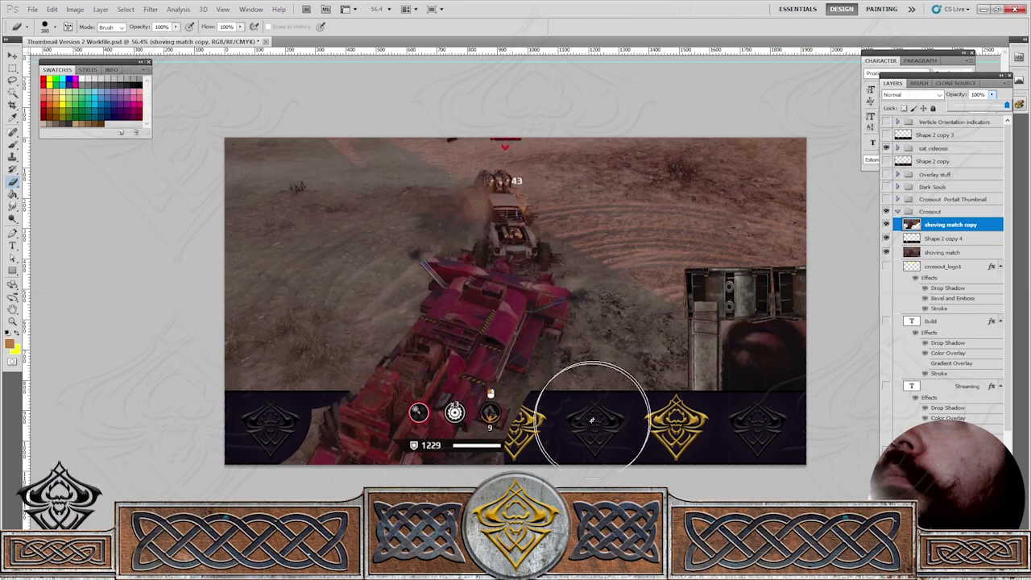
Erase a straight strip of ground along the banner's upper edge, from the existing cutout to the mouse icon, with a 13 px eraser.
{"action": "left_click", "coordinate": [12, 323]}
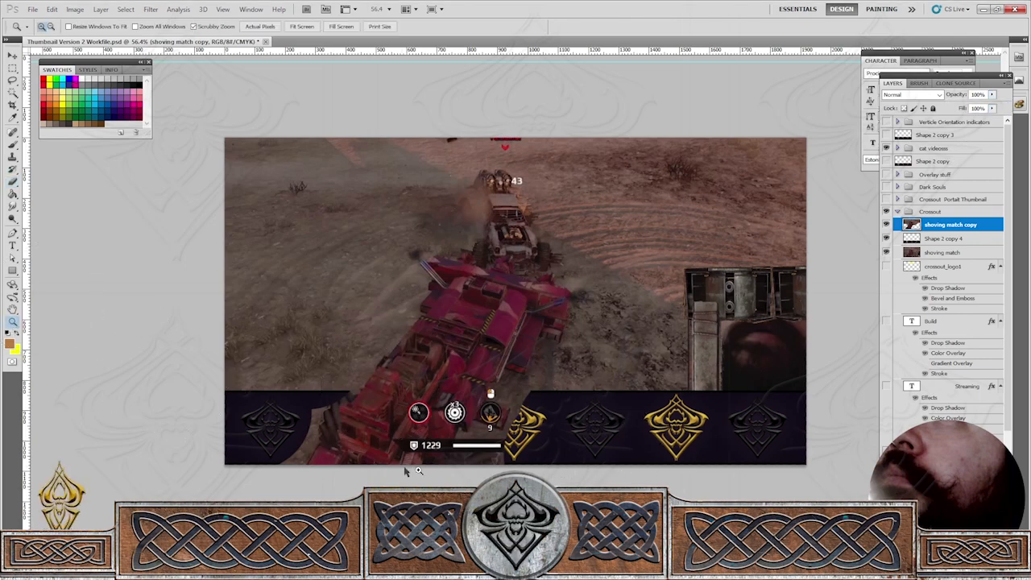
{"action": "left_click", "coordinate": [415, 472]}
{"action": "left_click", "coordinate": [360, 470]}
{"action": "left_click", "coordinate": [355, 470]}
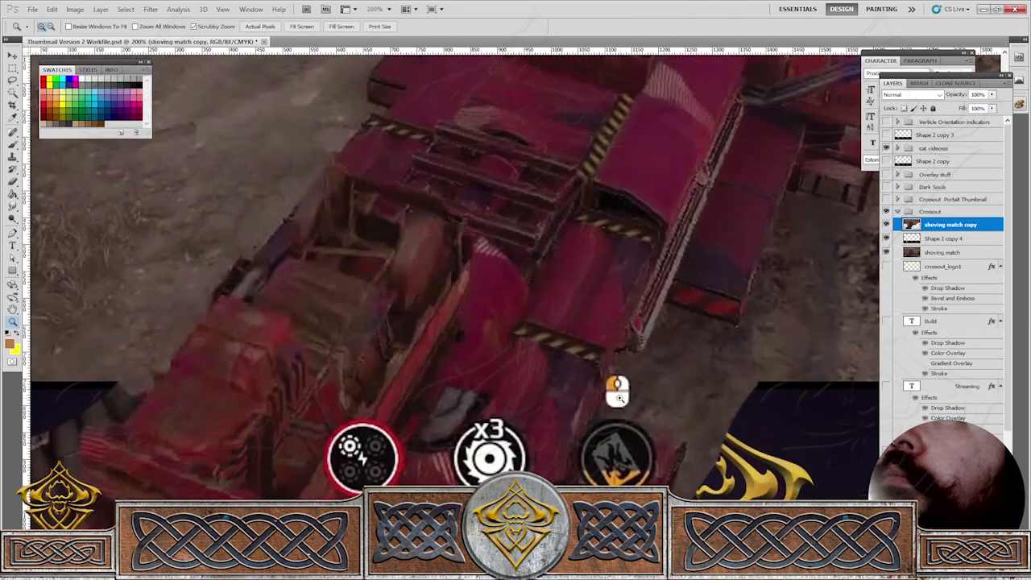
{"action": "scroll", "coordinate": [621, 398], "scroll_direction": "down", "scroll_amount": 3}
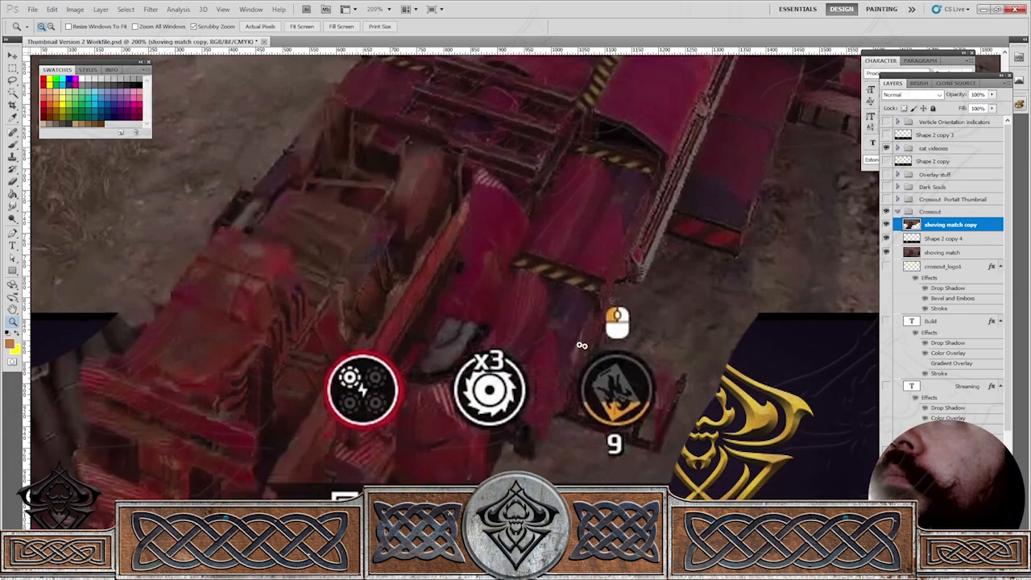
{"action": "key", "text": "b"}
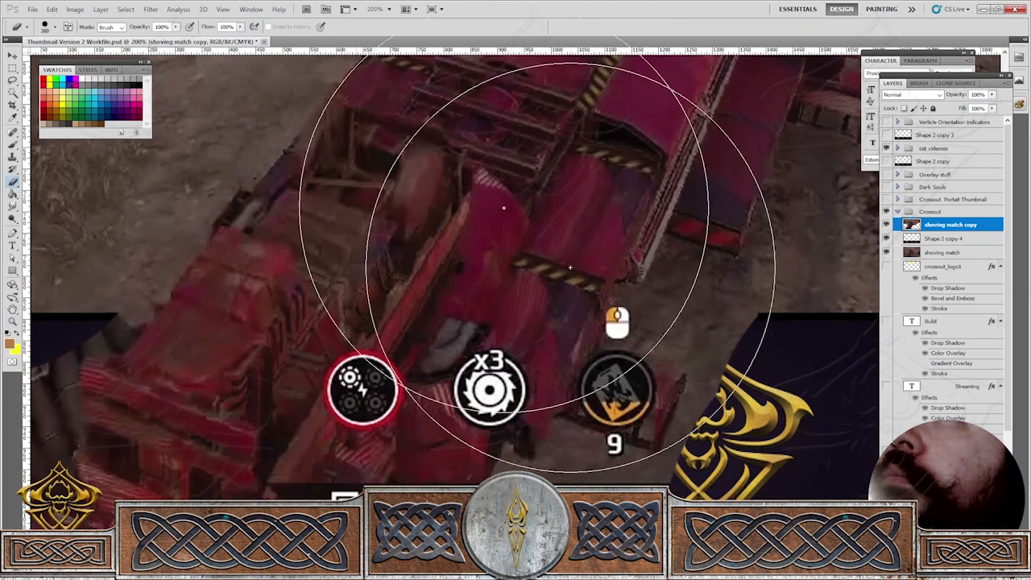
{"action": "left_click", "coordinate": [55, 28]}
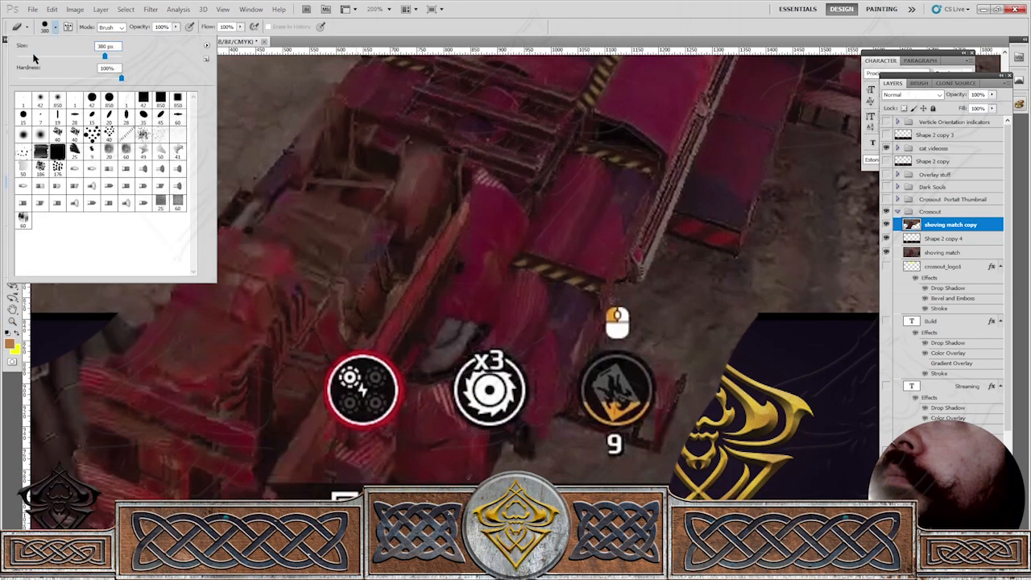
{"action": "left_click_drag", "start_coordinate": [34, 58], "coordinate": [27, 57]}
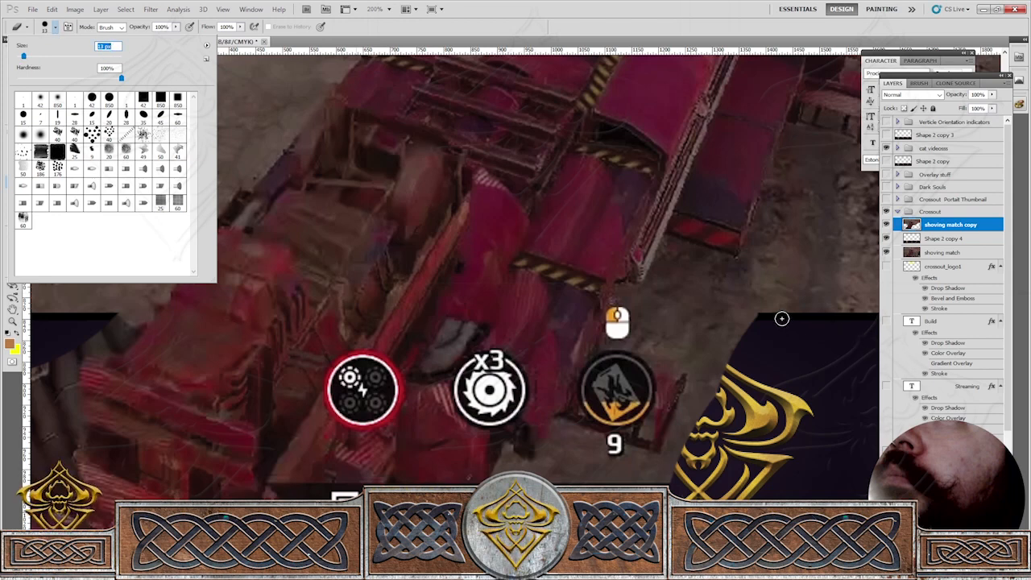
{"action": "left_click", "coordinate": [782, 319]}
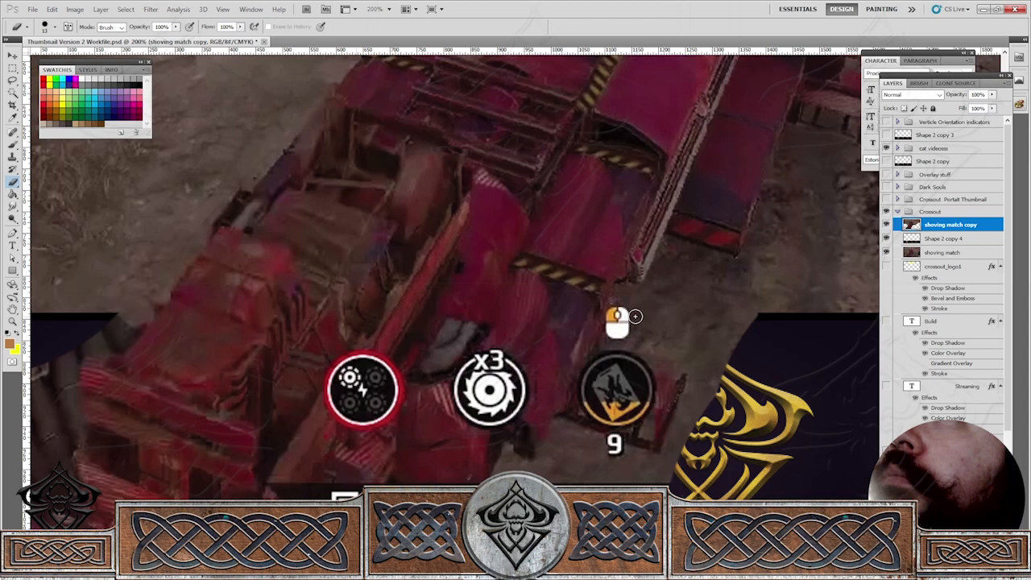
{"action": "left_click", "coordinate": [635, 315], "text": "shift"}
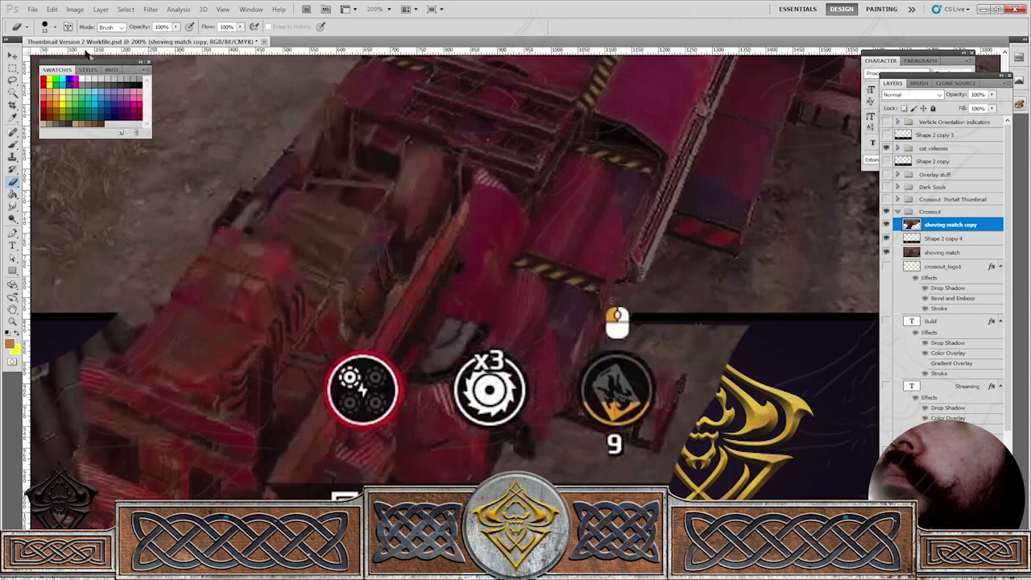
Erase the leftover ground beside and just below the mouse icon, reducing the eraser size for the tight gap.
{"action": "left_click", "coordinate": [55, 26]}
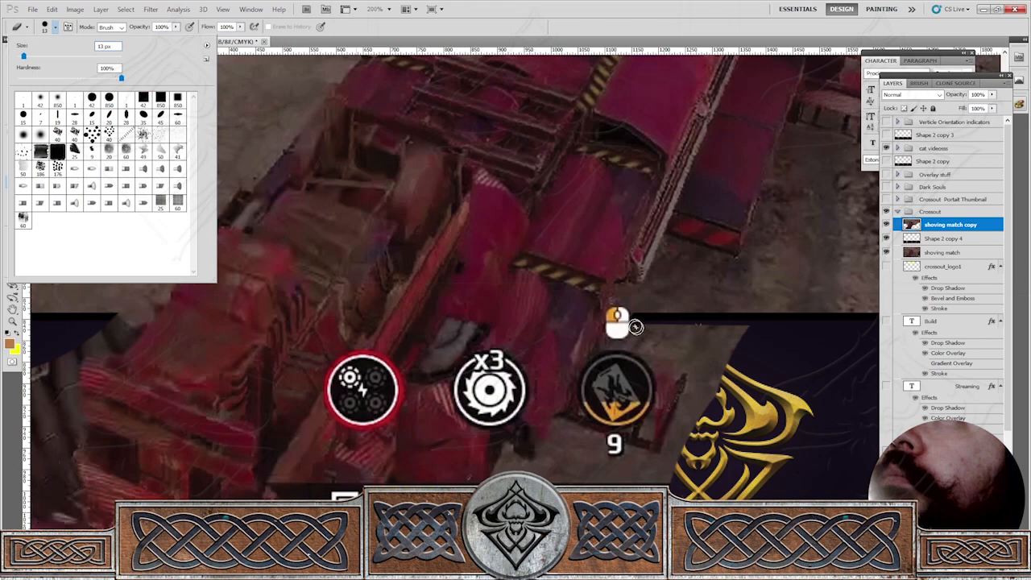
{"action": "left_click", "coordinate": [636, 323]}
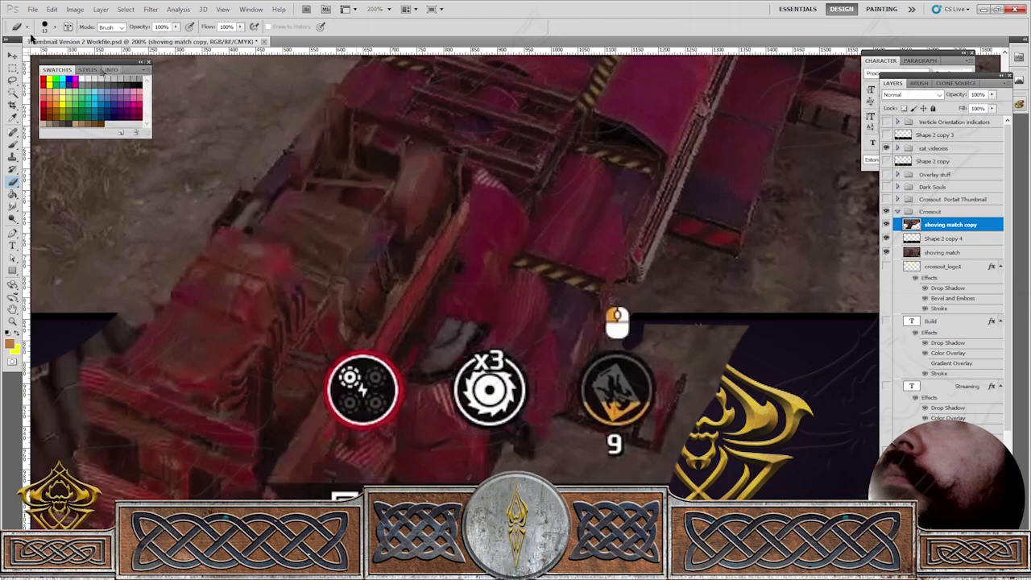
{"action": "left_click", "coordinate": [56, 28]}
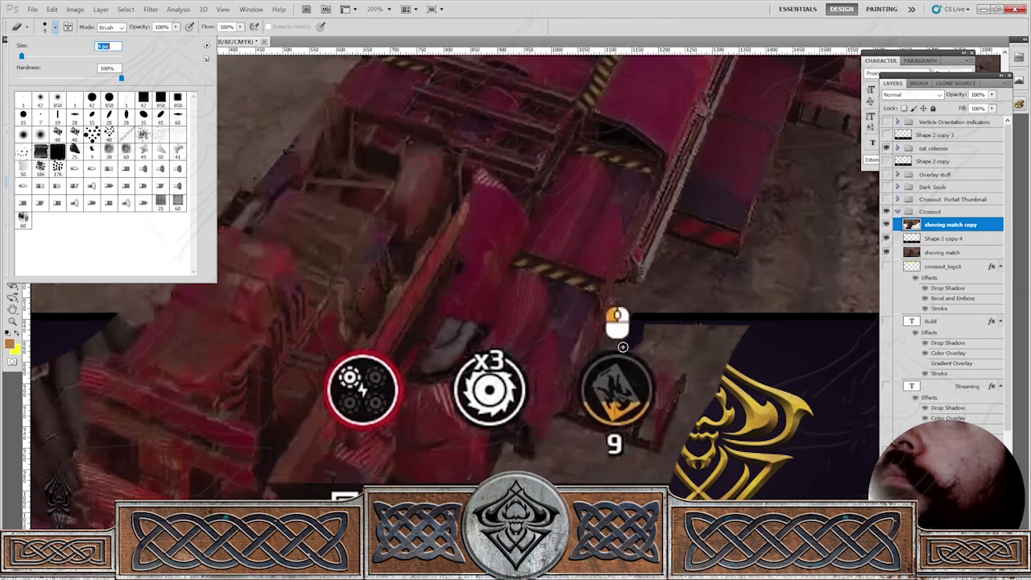
{"action": "left_click", "coordinate": [622, 344]}
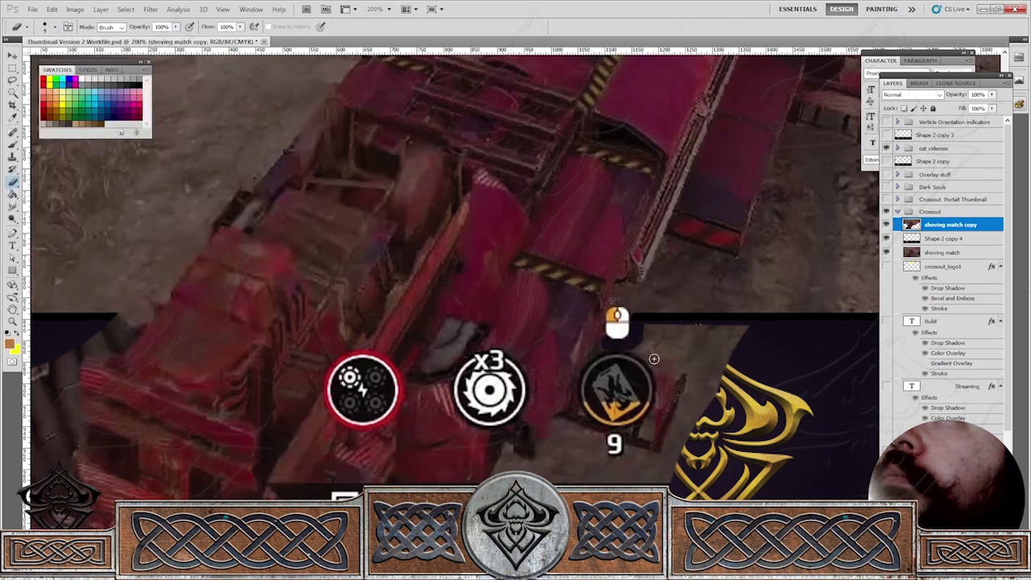
Select the brown ground beside the vehicle's rear with the Magic Wand, including the small unselected patches within it.
{"action": "key", "text": "w"}
{"action": "left_click", "coordinate": [696, 350]}
{"action": "key", "text": "e"}
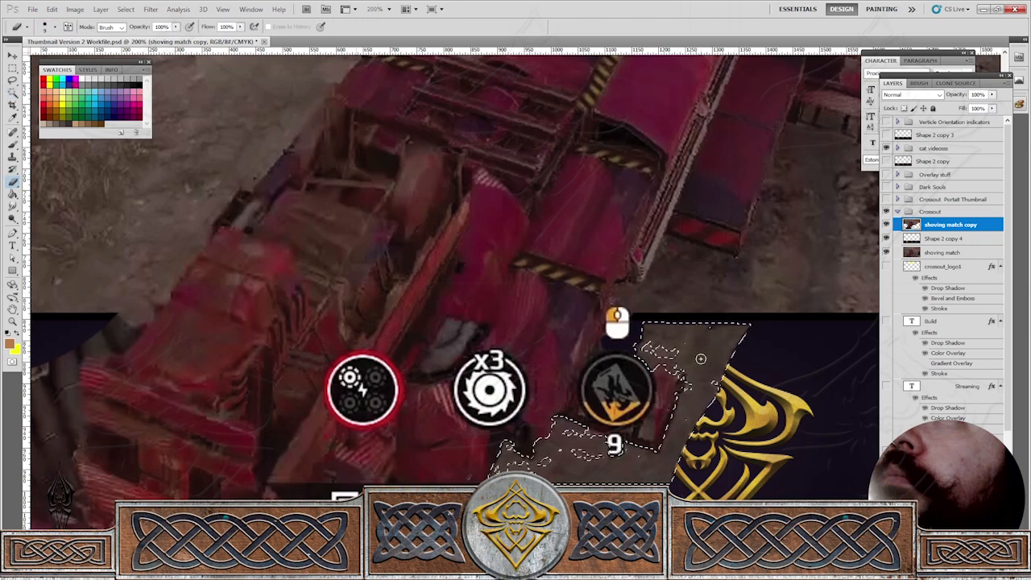
{"action": "key", "text": "w"}
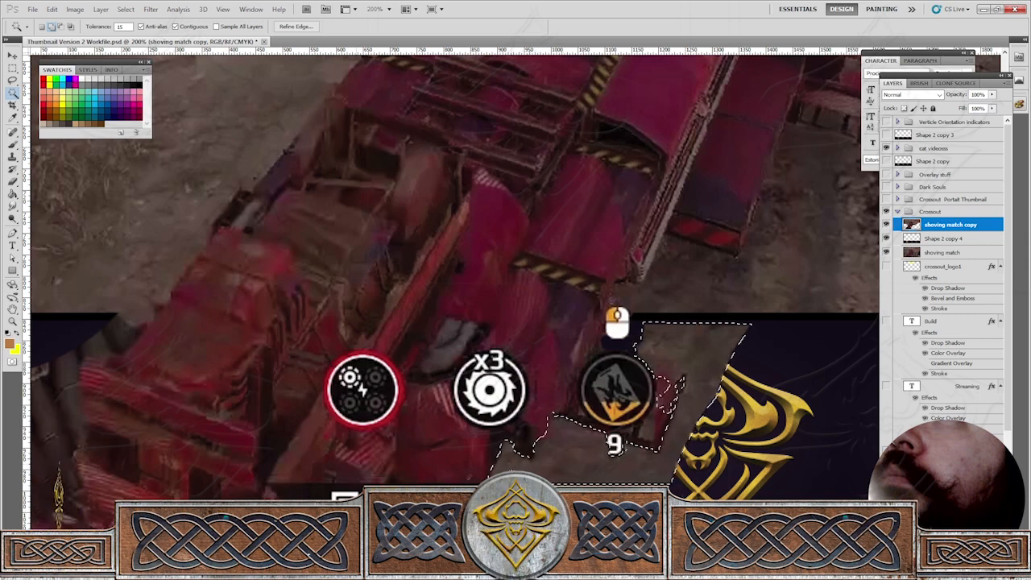
Erase the selected ground beside the vehicle with an 86 px eraser and clear the small remnants near its rear edge.
{"action": "key", "text": "e"}
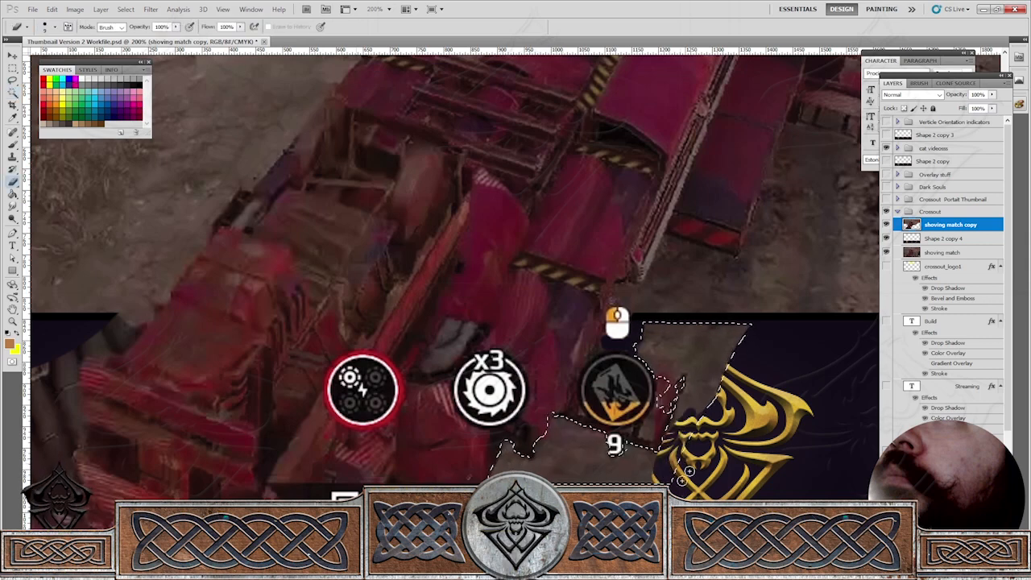
{"action": "left_click", "coordinate": [57, 27]}
{"action": "left_click", "coordinate": [61, 55]}
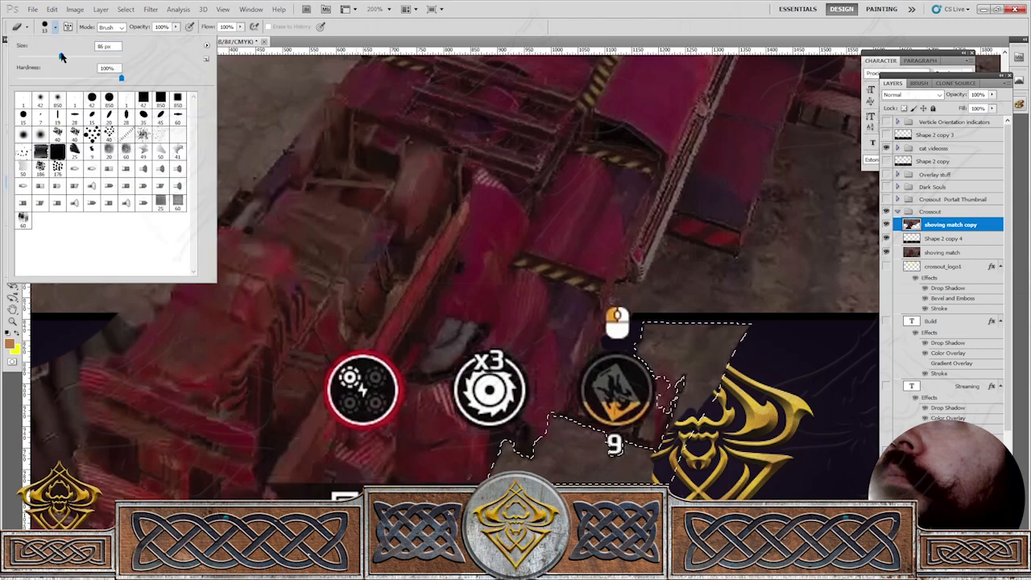
{"action": "left_click", "coordinate": [629, 351]}
{"action": "mouse_move", "coordinate": [629, 351]}
{"action": "left_mouse_down"}
{"action": "mouse_move", "coordinate": [663, 455]}
{"action": "mouse_move", "coordinate": [622, 446]}
{"action": "mouse_move", "coordinate": [551, 482]}
{"action": "mouse_move", "coordinate": [627, 478]}
{"action": "mouse_move", "coordinate": [599, 468]}
{"action": "mouse_move", "coordinate": [702, 446]}
{"action": "mouse_move", "coordinate": [629, 454]}
{"action": "left_mouse_up"}
{"action": "key", "text": "w"}
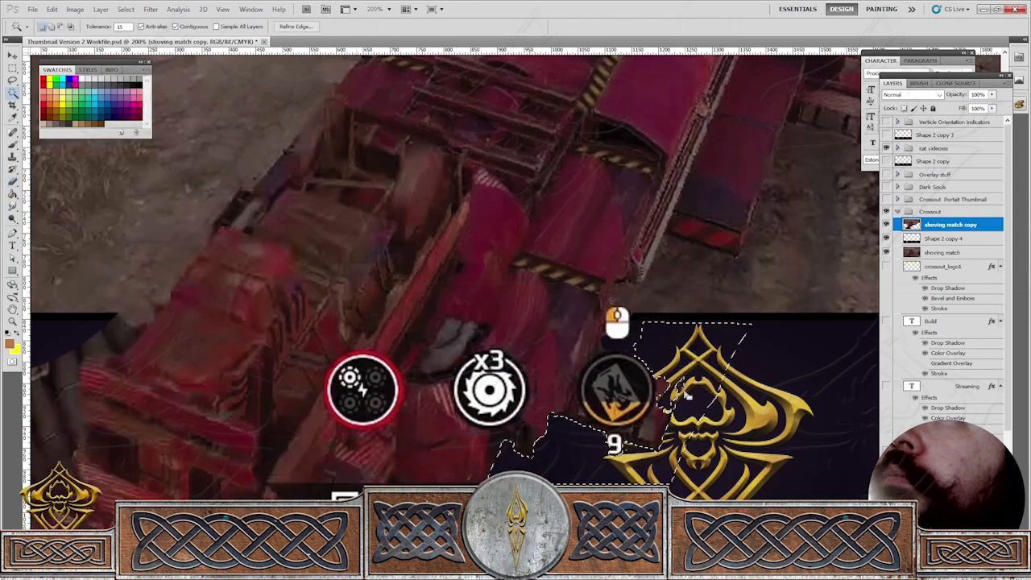
{"action": "key", "text": "b"}
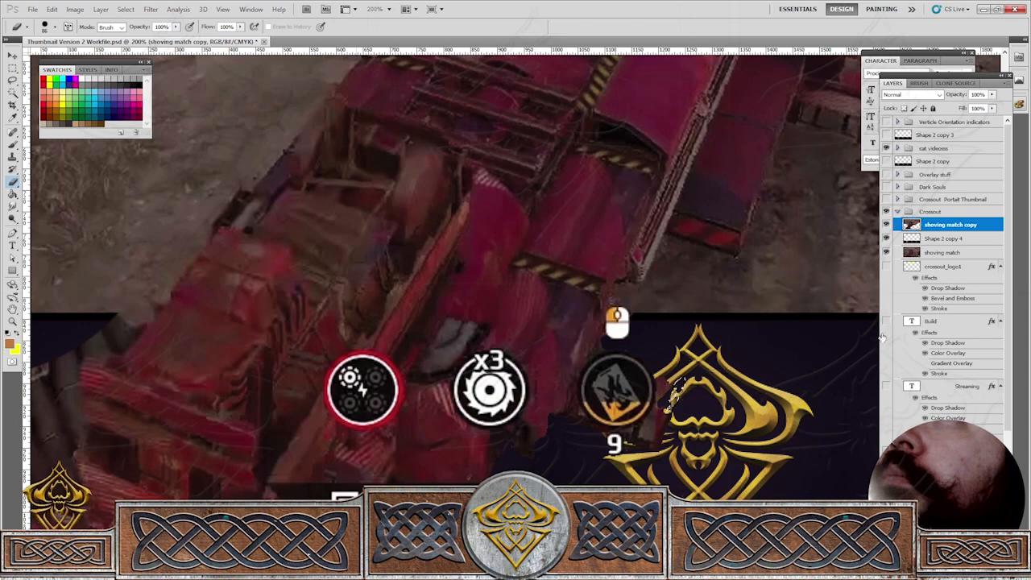
Hide and show the Shape 2 copy 4 banner to compare the vehicle cutout with the original screenshot.
{"action": "left_click", "coordinate": [887, 238]}
{"action": "left_click", "coordinate": [887, 238]}
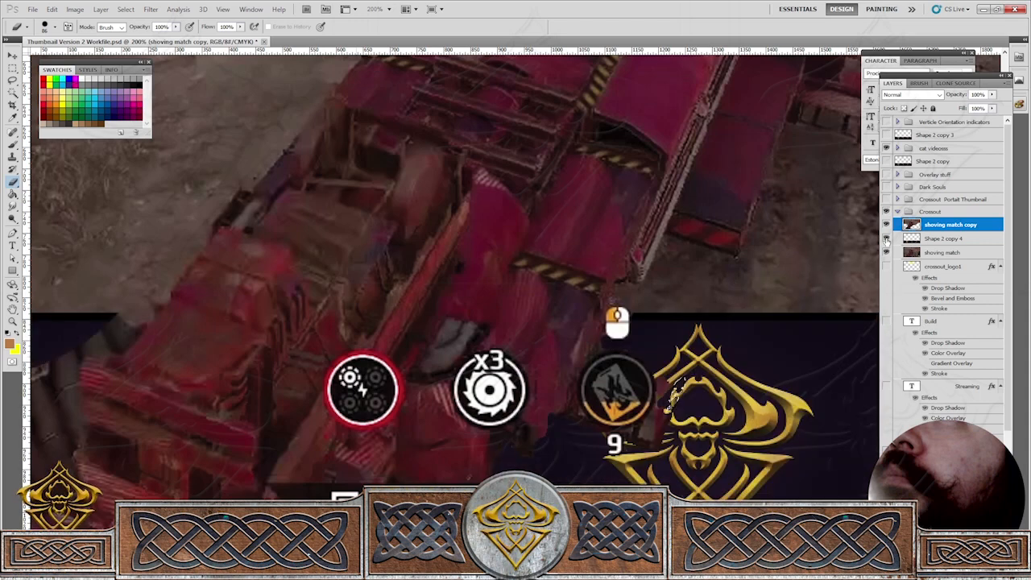
{"action": "left_click", "coordinate": [886, 239]}
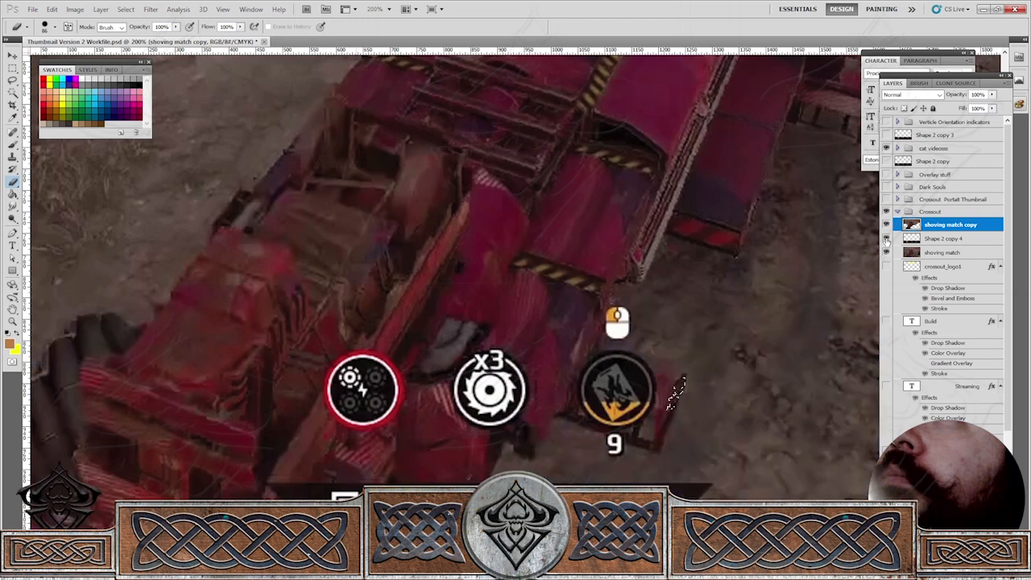
{"action": "left_click", "coordinate": [887, 238]}
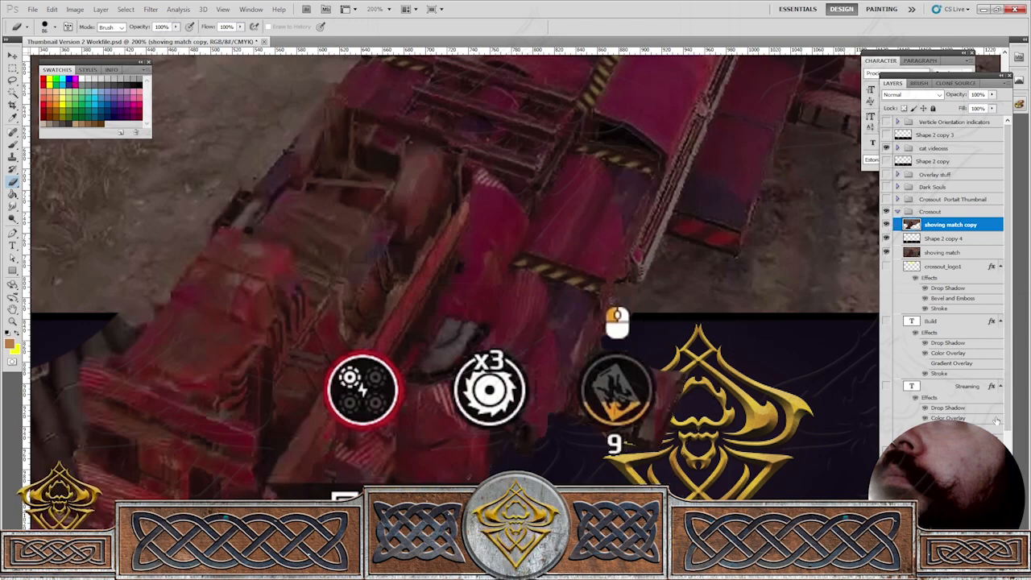
Select the dark ground strip beneath the 1229 health bar with the Magic Wand, including the small unselected patches within it.
{"action": "scroll", "coordinate": [590, 422], "scroll_direction": "down", "scroll_amount": 5}
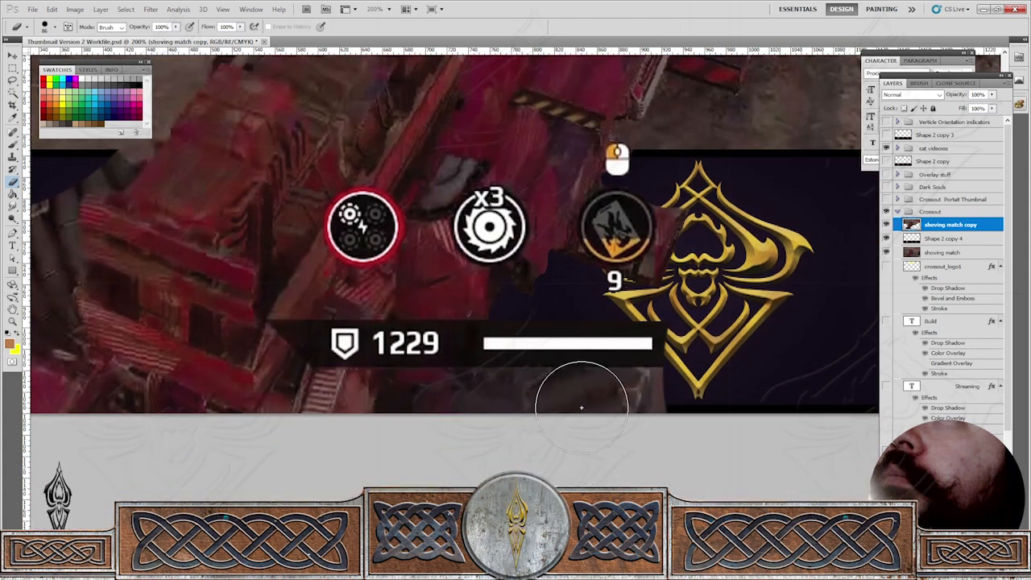
{"action": "key", "text": "w"}
{"action": "left_click", "coordinate": [617, 405]}
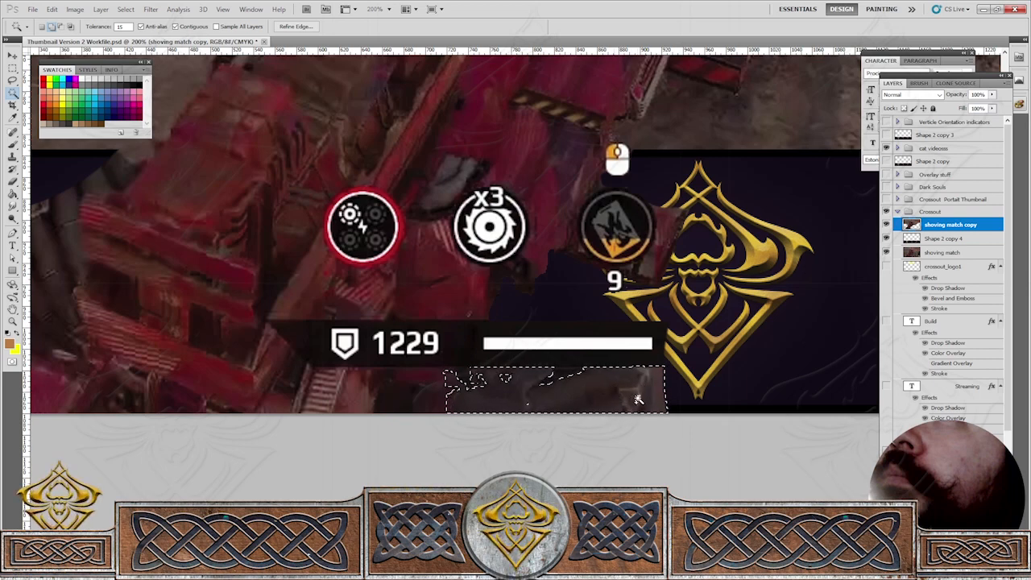
{"action": "left_click", "coordinate": [505, 379]}
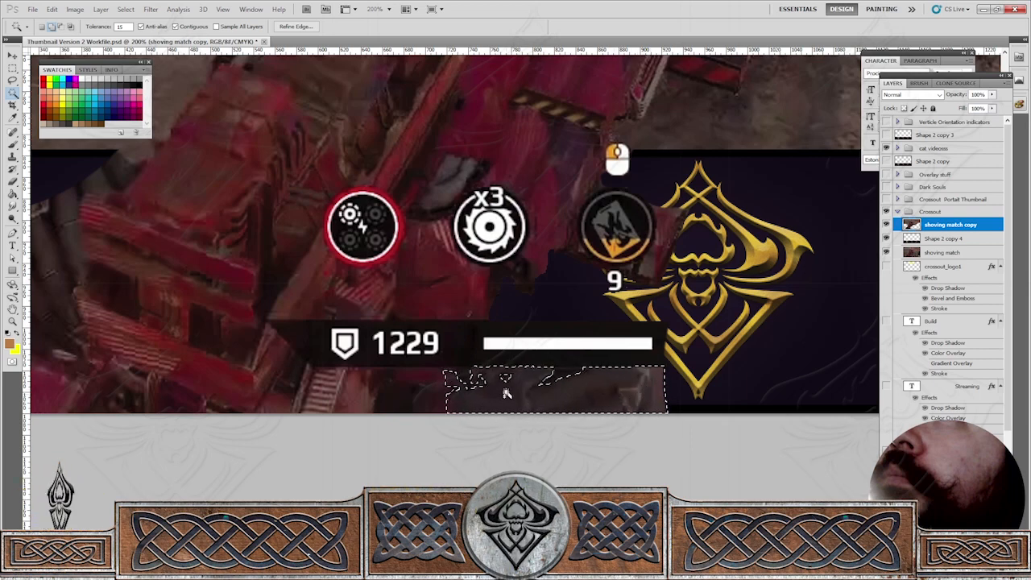
{"action": "left_click", "coordinate": [477, 380]}
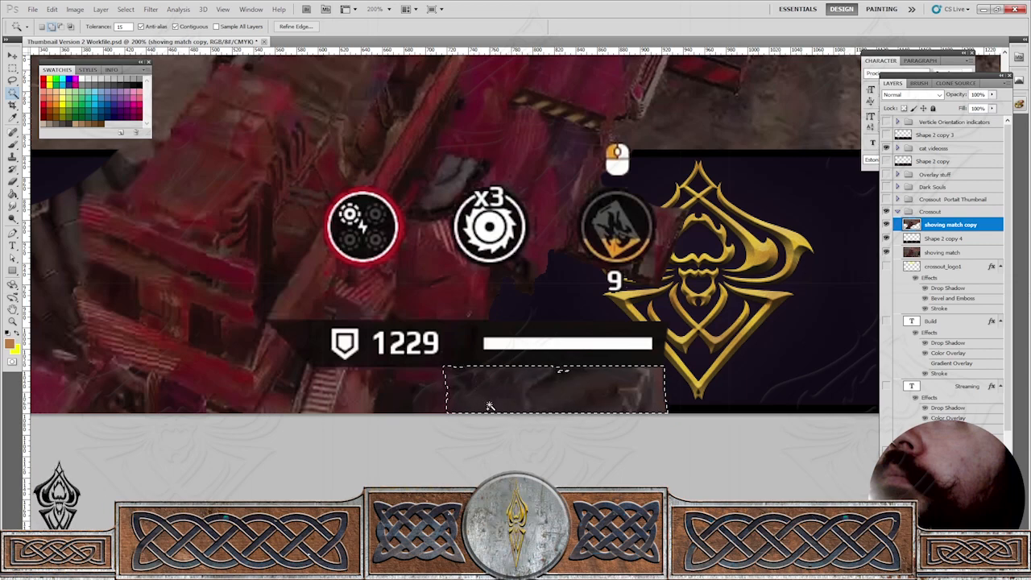
{"action": "left_click", "coordinate": [564, 372]}
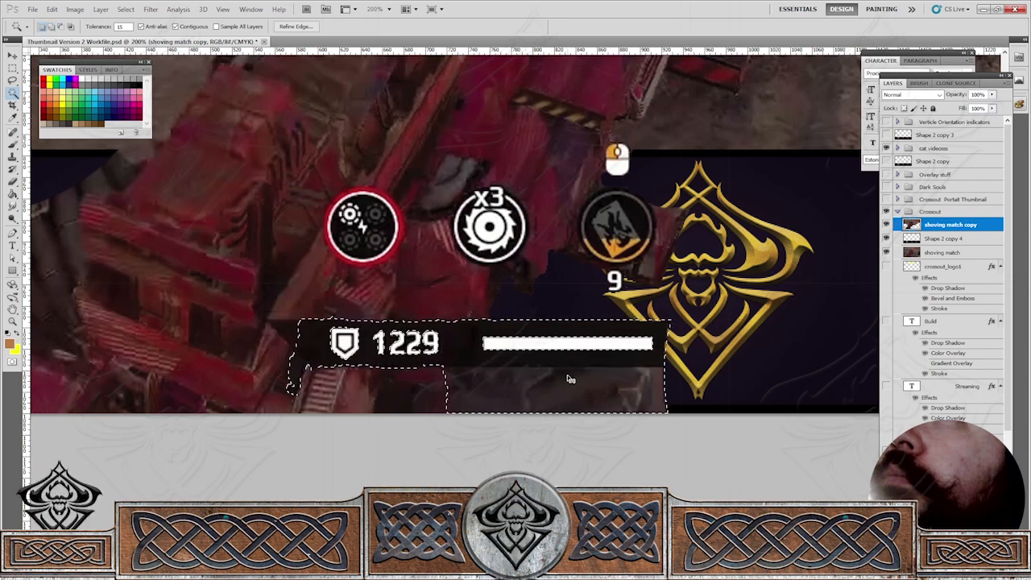
{"action": "key", "text": "Delete"}
{"action": "key", "text": "ctrl+d"}
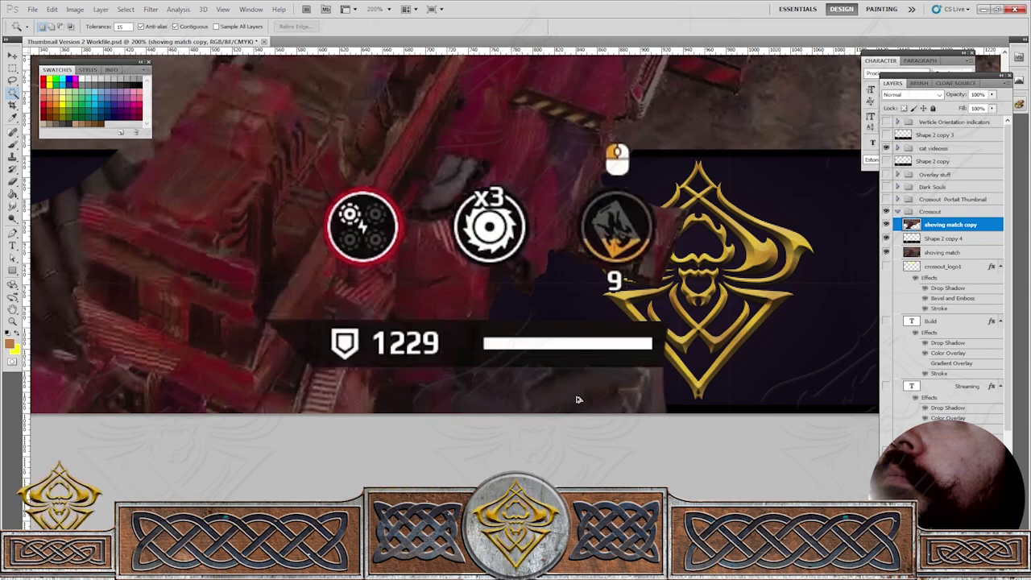
{"action": "key", "text": "ctrl+alt+z"}
{"action": "key", "text": "ctrl+alt+z"}
Erase the selected ground strip beneath the health bar and clear the selection.
{"action": "key", "text": "e"}
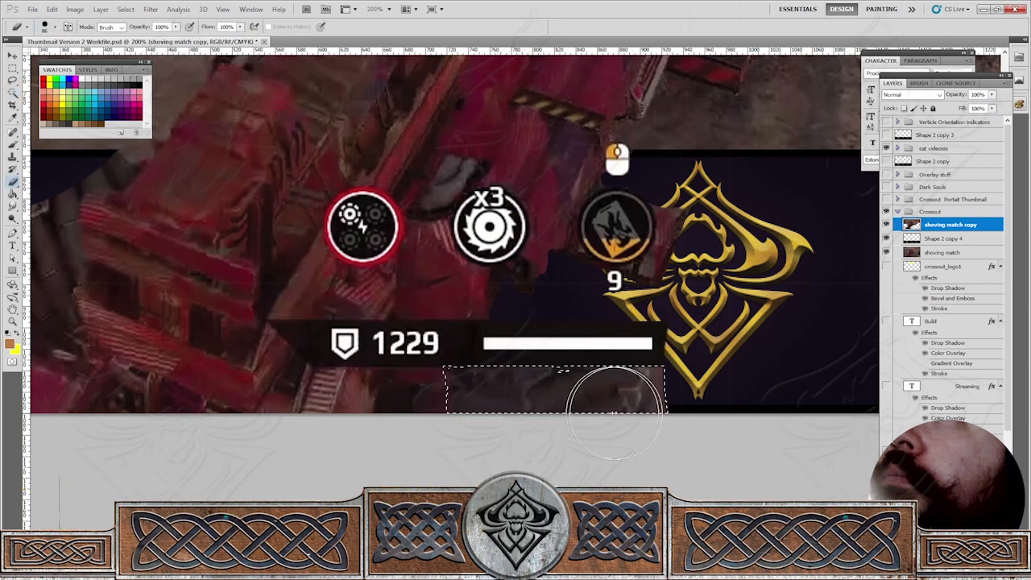
{"action": "mouse_move", "coordinate": [615, 412]}
{"action": "left_mouse_down"}
{"action": "mouse_move", "coordinate": [662, 411]}
{"action": "mouse_move", "coordinate": [601, 401]}
{"action": "left_mouse_up"}
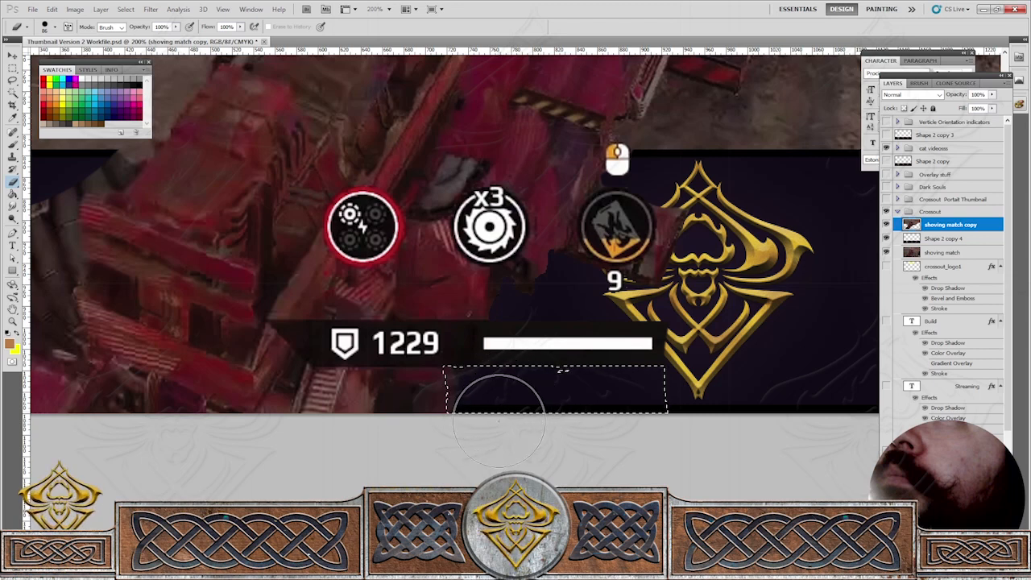
{"action": "key", "text": "ctrl+d"}
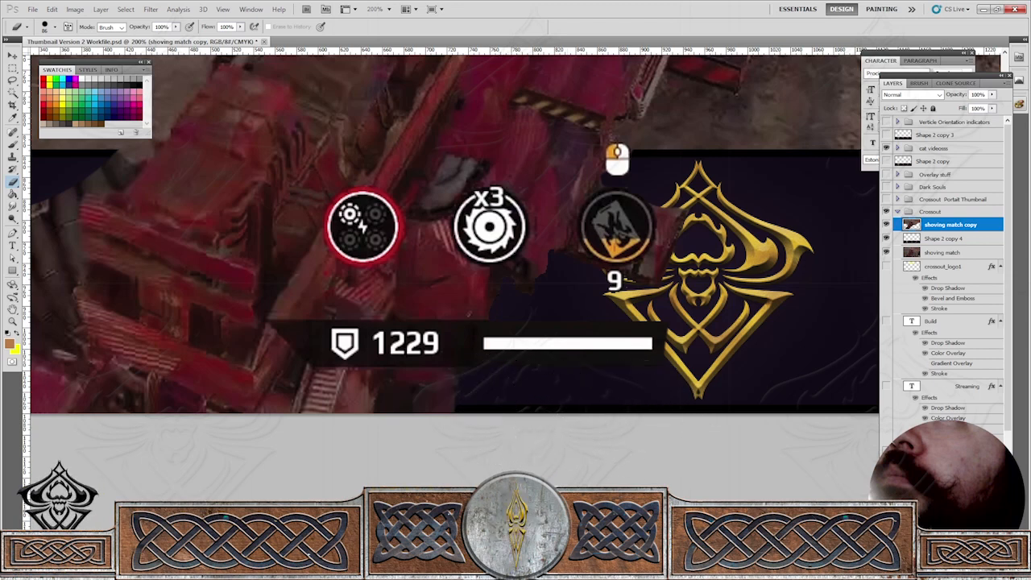
Erase the ground covering the banner beside the vehicle's lower left wheel, reducing the eraser to 45 px and finally to 19 px.
{"action": "scroll", "coordinate": [387, 434], "scroll_direction": "left", "scroll_amount": 10}
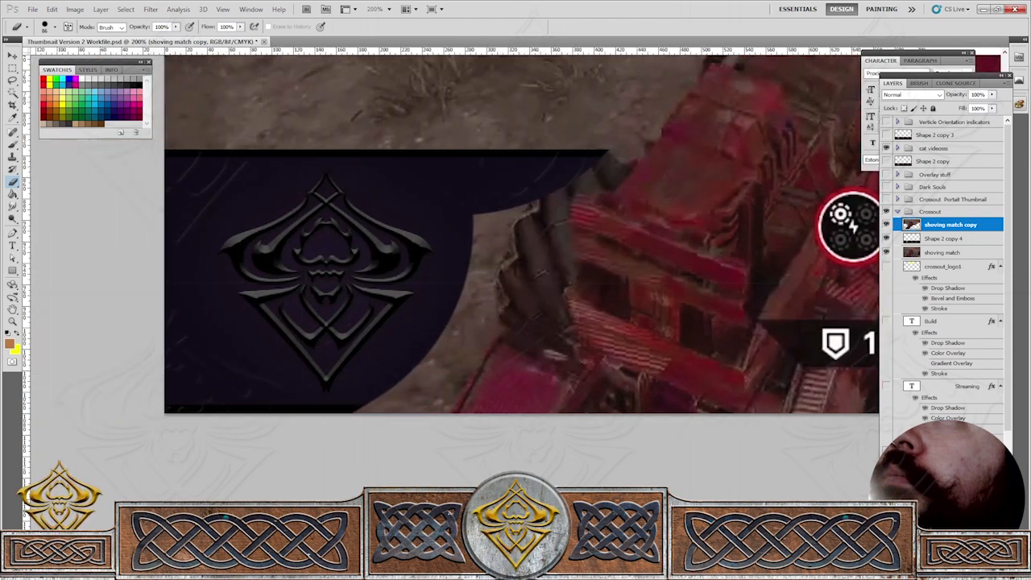
{"action": "mouse_move", "coordinate": [383, 412]}
{"action": "left_mouse_down"}
{"action": "mouse_move", "coordinate": [424, 399]}
{"action": "mouse_move", "coordinate": [463, 325]}
{"action": "left_mouse_up"}
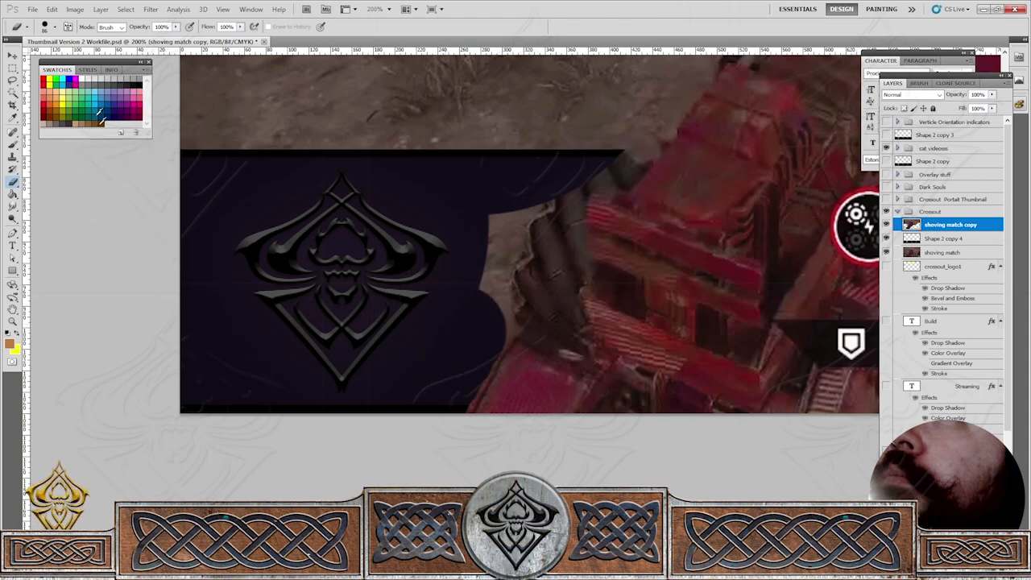
{"action": "left_click", "coordinate": [54, 27]}
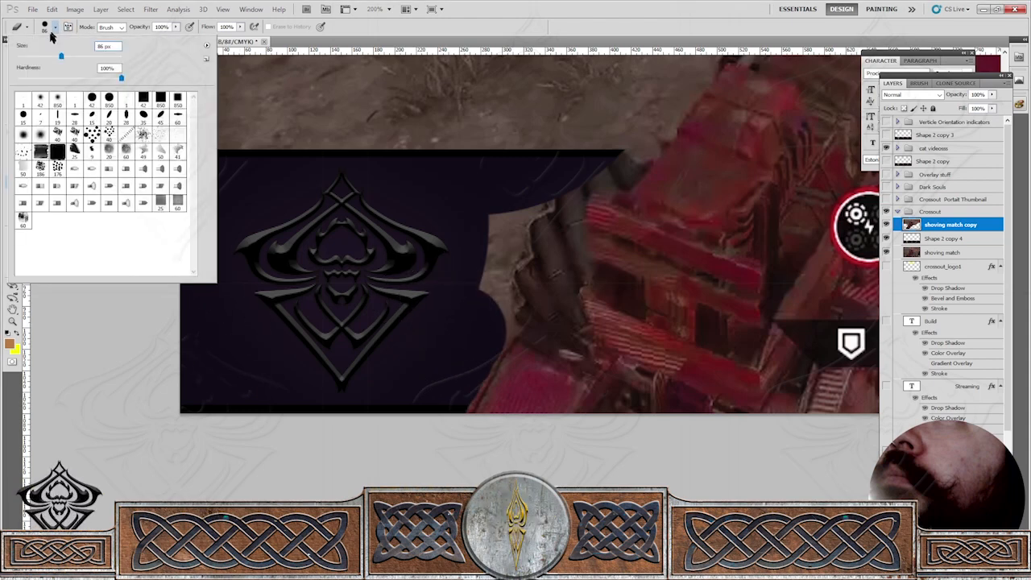
{"action": "left_click", "coordinate": [40, 56]}
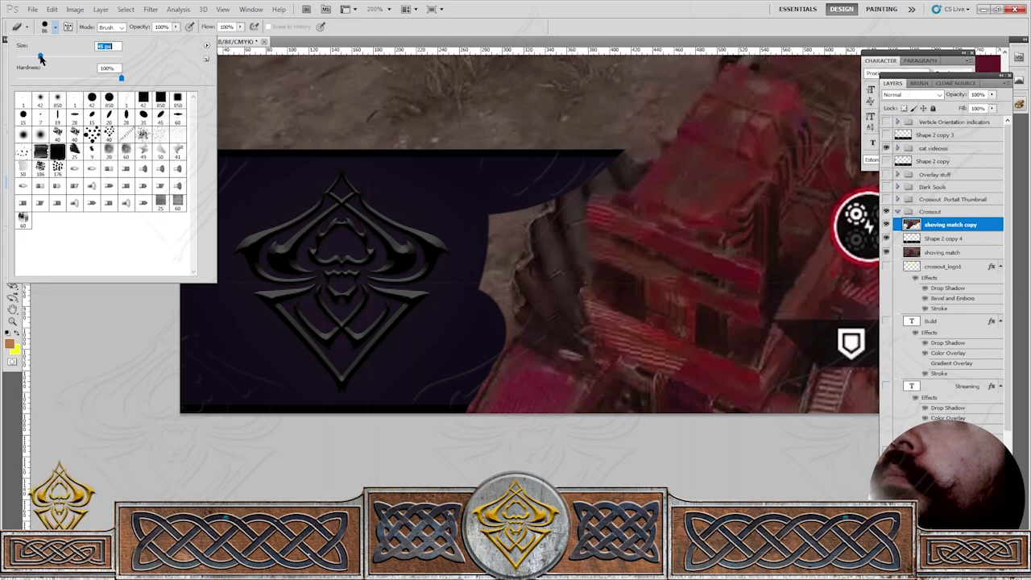
{"action": "left_click", "coordinate": [488, 319]}
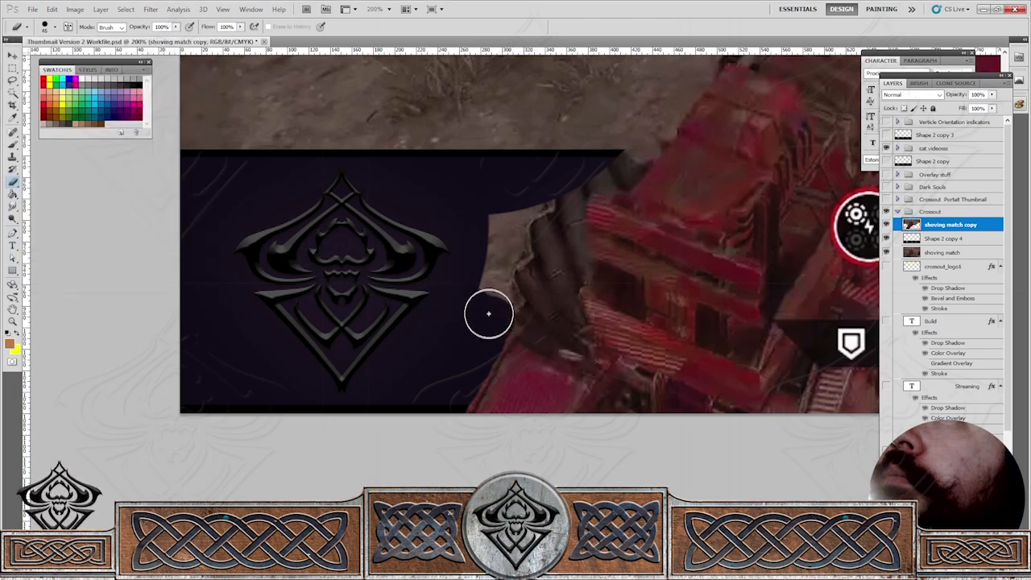
{"action": "mouse_move", "coordinate": [478, 256]}
{"action": "left_mouse_down"}
{"action": "mouse_move", "coordinate": [486, 217]}
{"action": "mouse_move", "coordinate": [545, 180]}
{"action": "left_mouse_up"}
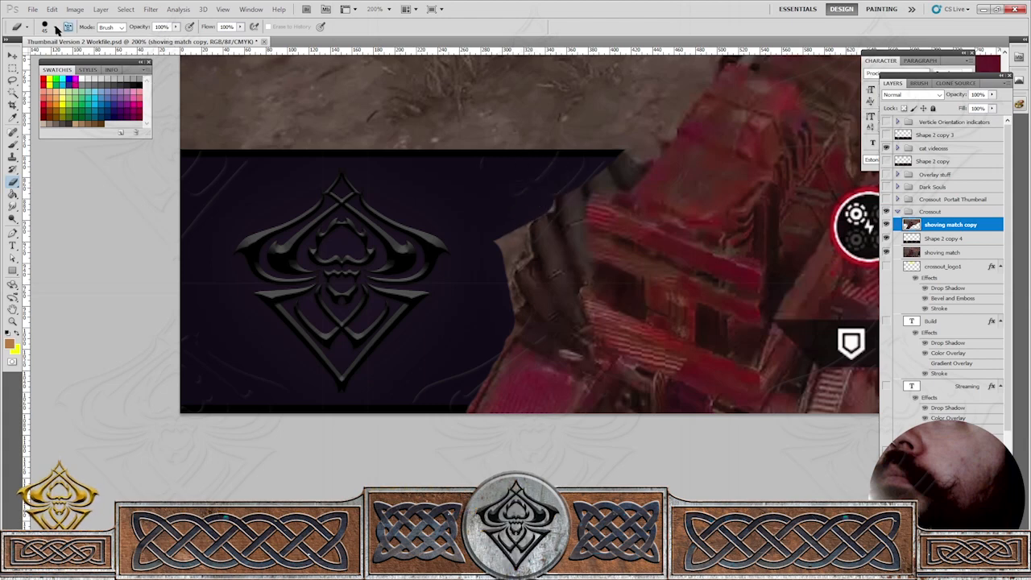
{"action": "left_click", "coordinate": [55, 28]}
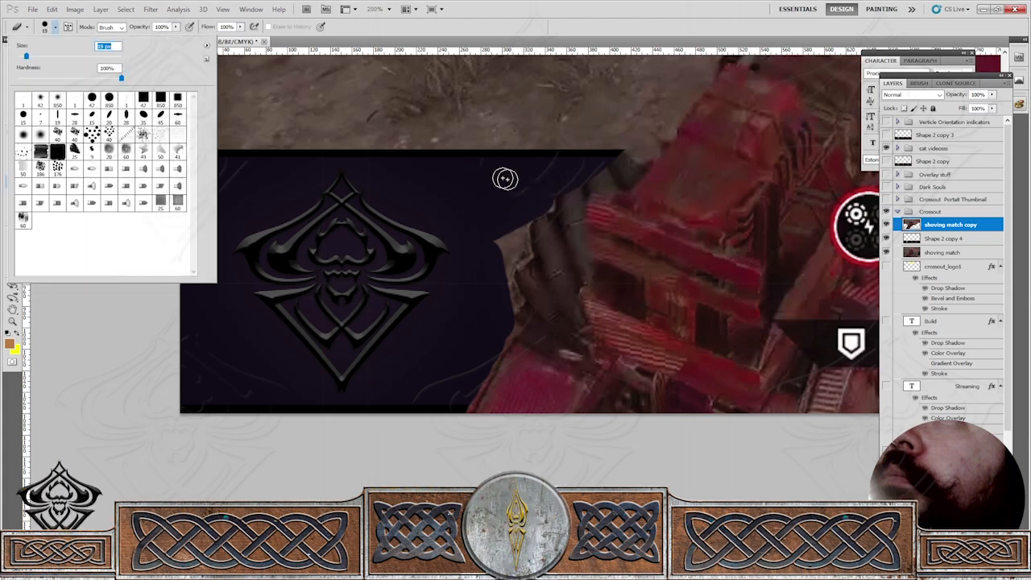
{"action": "key", "text": "Return"}
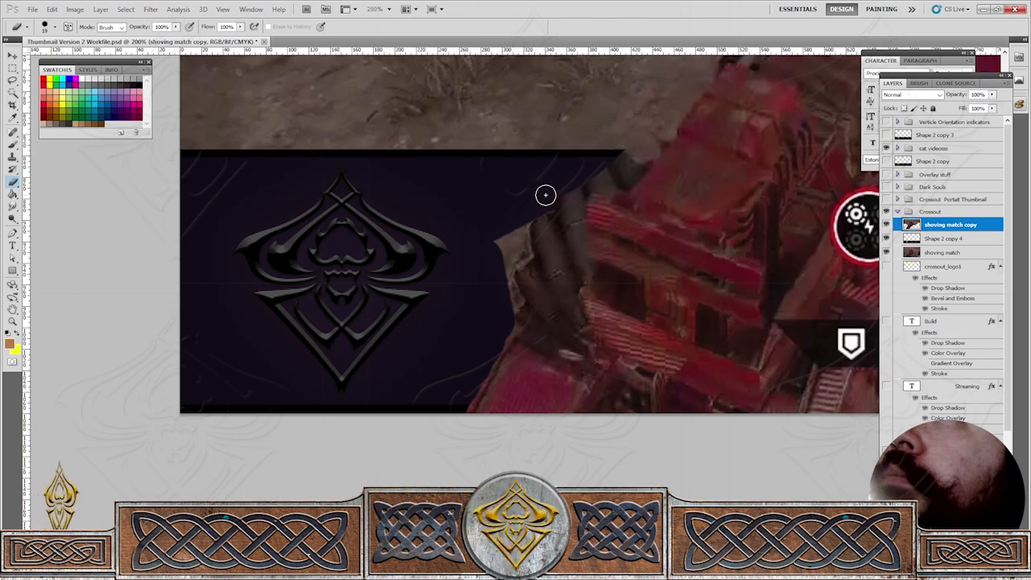
Duplicate the shoving match layer and move the duplicate to the top of the Crossout group.
{"action": "left_click", "coordinate": [945, 254]}
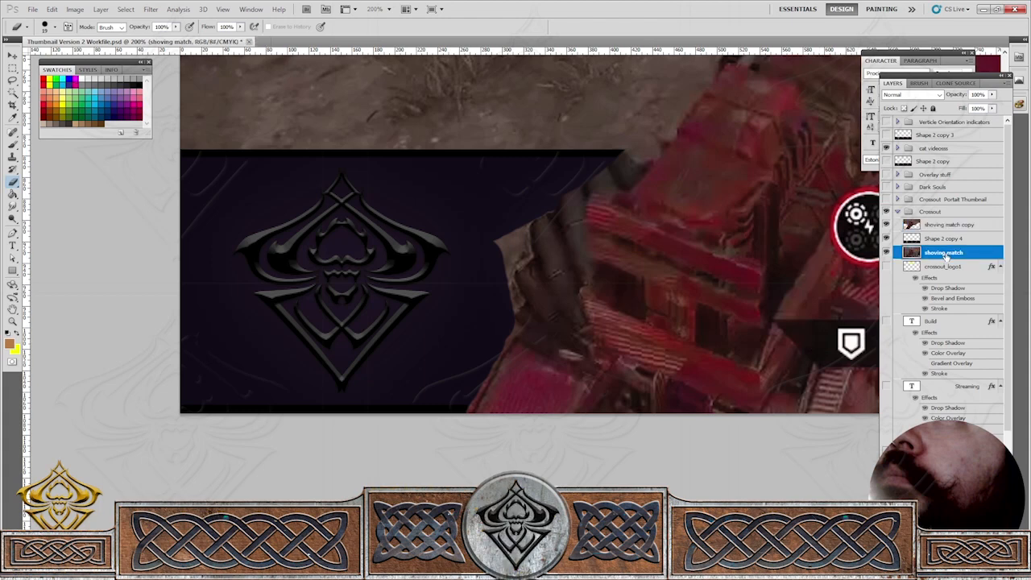
{"action": "right_click", "coordinate": [945, 254]}
{"action": "left_click", "coordinate": [945, 299]}
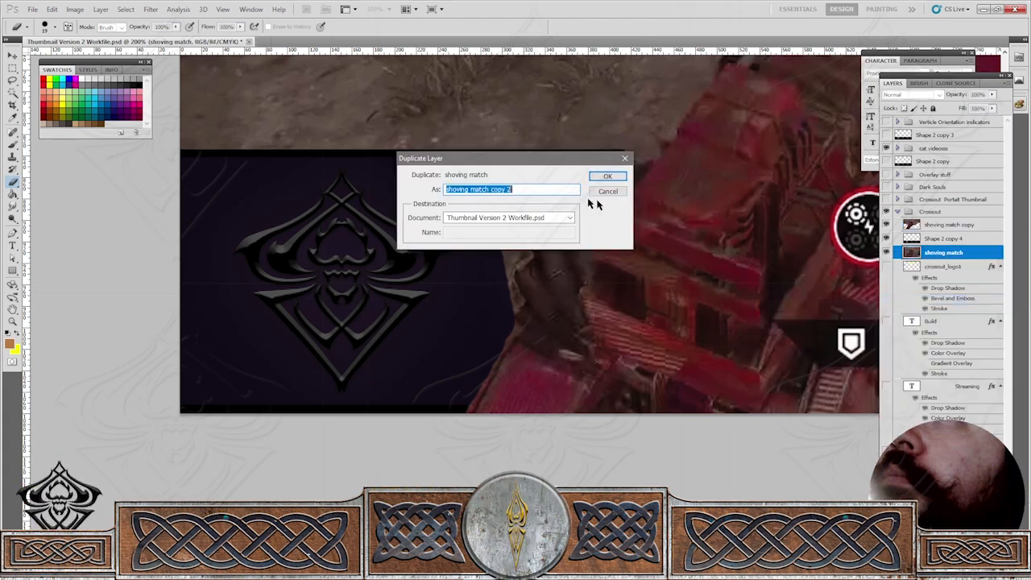
{"action": "left_click", "coordinate": [606, 177]}
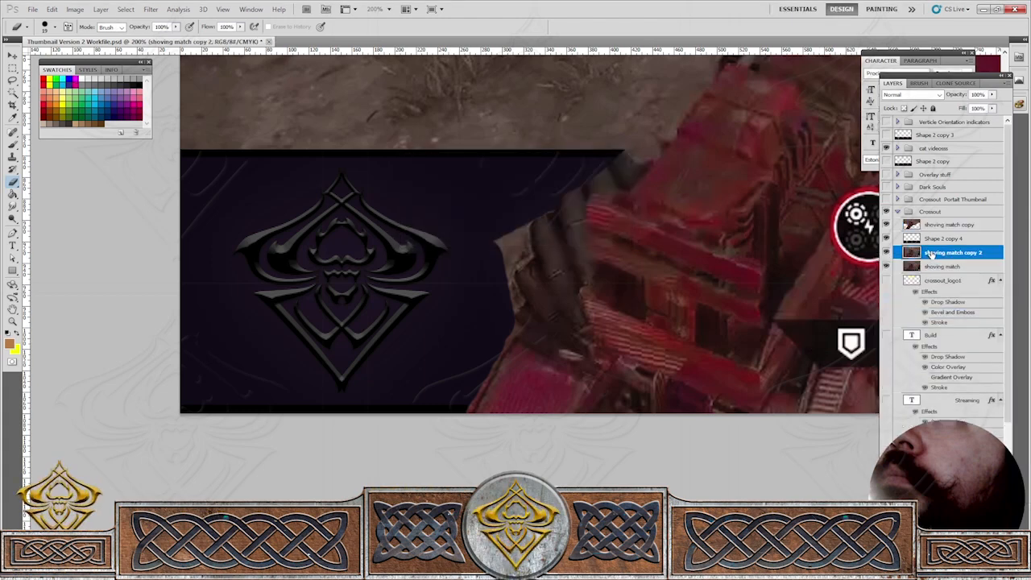
{"action": "left_click_drag", "start_coordinate": [932, 252], "coordinate": [935, 225]}
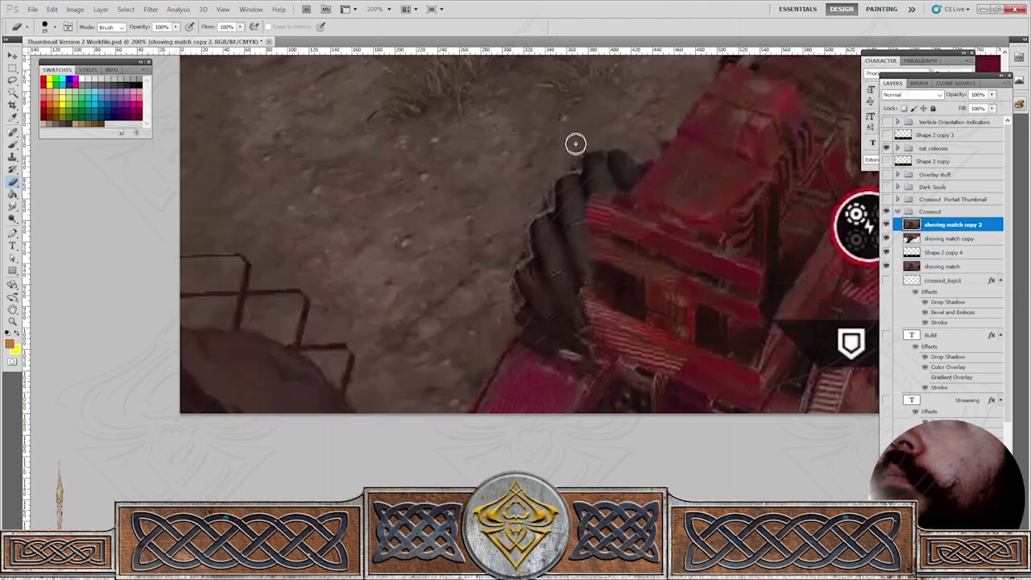
On the new duplicate, erase the ground along the wheel's edge, and clear the rest covering the banner with a 473 px eraser.
{"action": "mouse_move", "coordinate": [569, 165]}
{"action": "left_mouse_down"}
{"action": "mouse_move", "coordinate": [534, 182]}
{"action": "mouse_move", "coordinate": [545, 178]}
{"action": "mouse_move", "coordinate": [543, 206]}
{"action": "mouse_move", "coordinate": [524, 210]}
{"action": "mouse_move", "coordinate": [546, 202]}
{"action": "mouse_move", "coordinate": [543, 175]}
{"action": "mouse_move", "coordinate": [573, 163]}
{"action": "mouse_move", "coordinate": [521, 201]}
{"action": "mouse_move", "coordinate": [519, 255]}
{"action": "mouse_move", "coordinate": [571, 228]}
{"action": "mouse_move", "coordinate": [498, 239]}
{"action": "mouse_move", "coordinate": [532, 159]}
{"action": "mouse_move", "coordinate": [529, 184]}
{"action": "mouse_move", "coordinate": [583, 147]}
{"action": "left_mouse_up"}
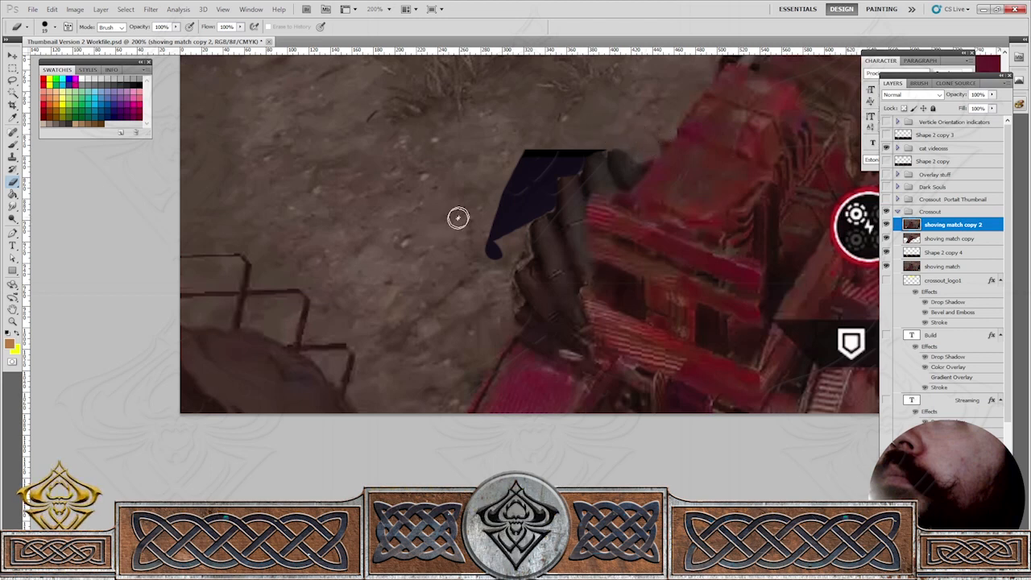
{"action": "key", "text": "ctrl+minus"}
{"action": "key", "text": "ctrl+minus"}
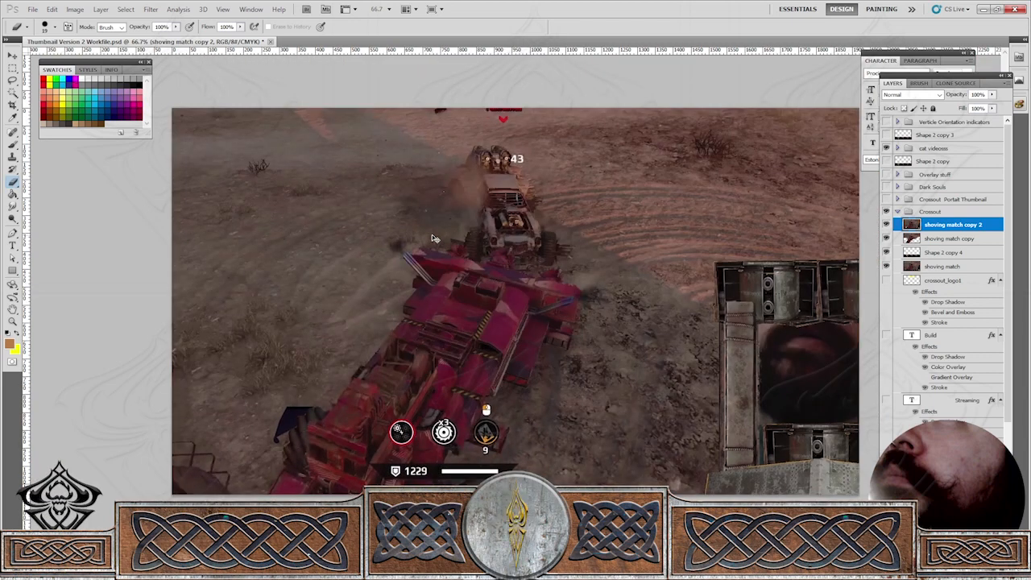
{"action": "key", "text": "ctrl+minus"}
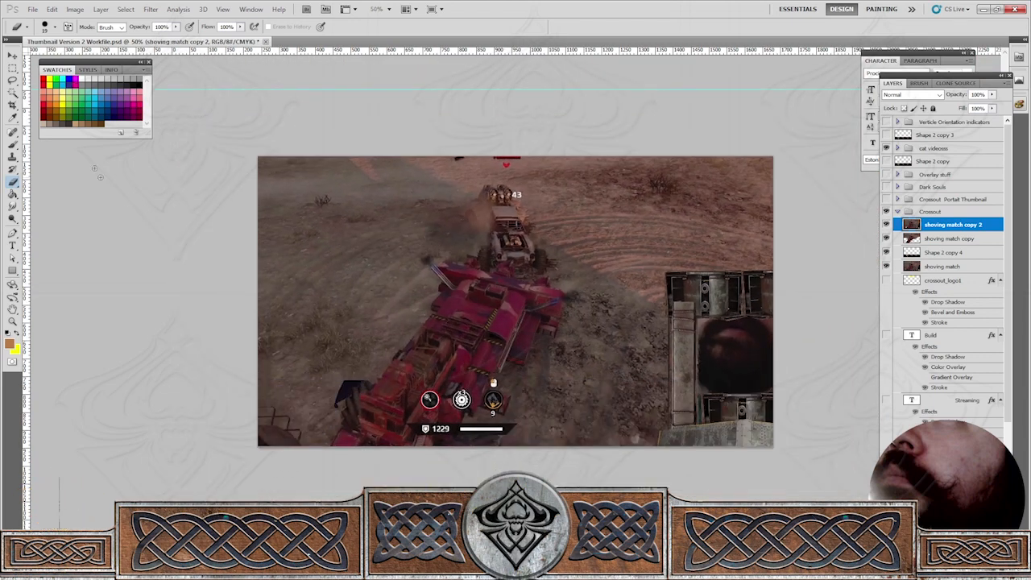
{"action": "left_click", "coordinate": [57, 28]}
{"action": "left_click", "coordinate": [109, 56]}
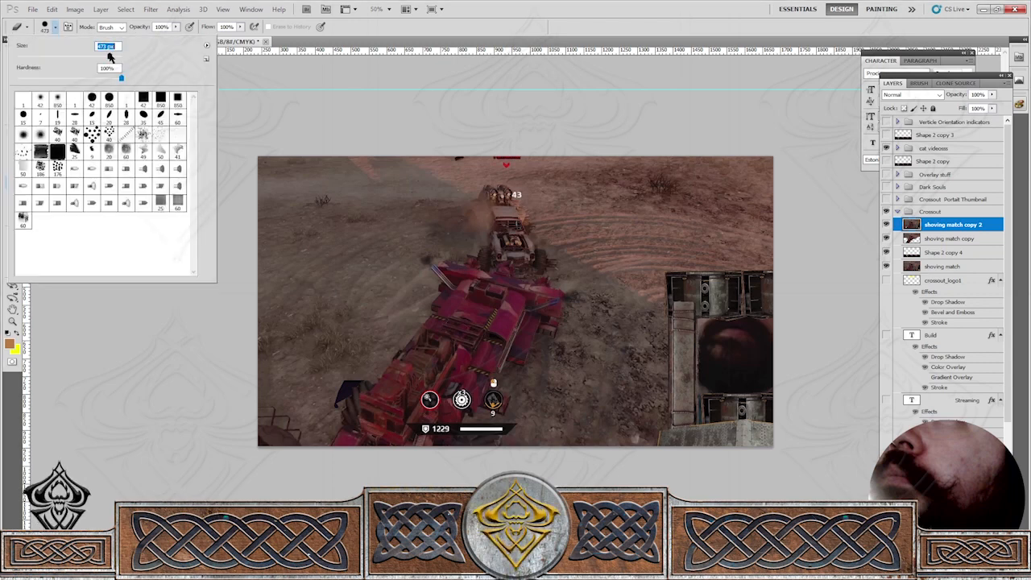
{"action": "left_click", "coordinate": [435, 253]}
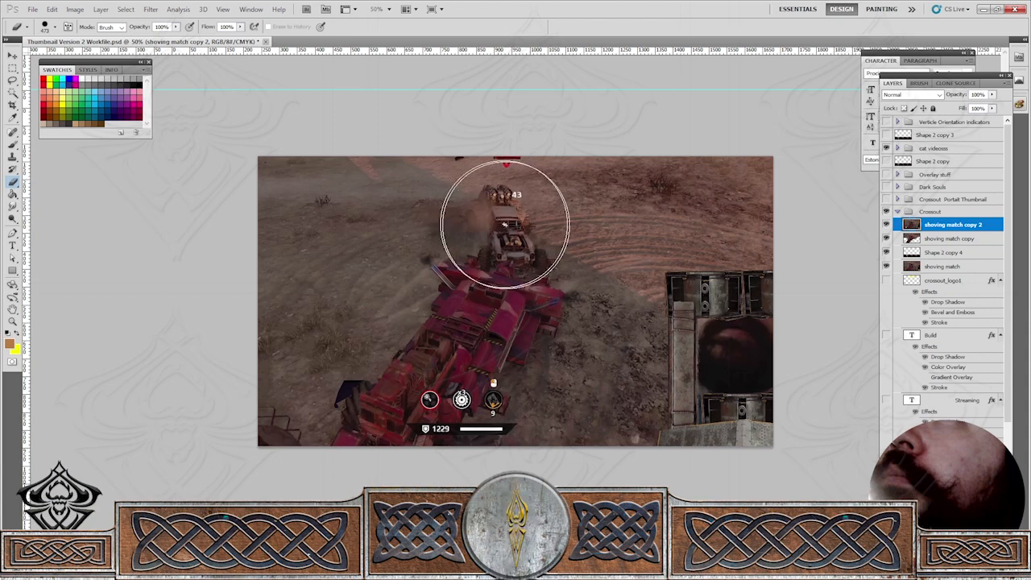
{"action": "left_click_drag", "start_coordinate": [629, 425], "coordinate": [667, 379]}
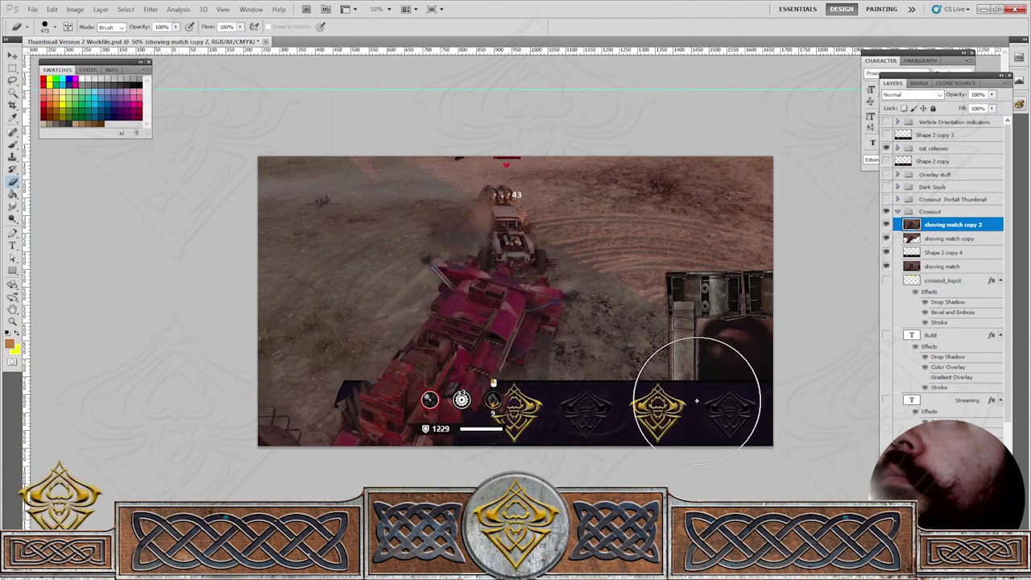
{"action": "left_click_drag", "start_coordinate": [260, 461], "coordinate": [268, 362]}
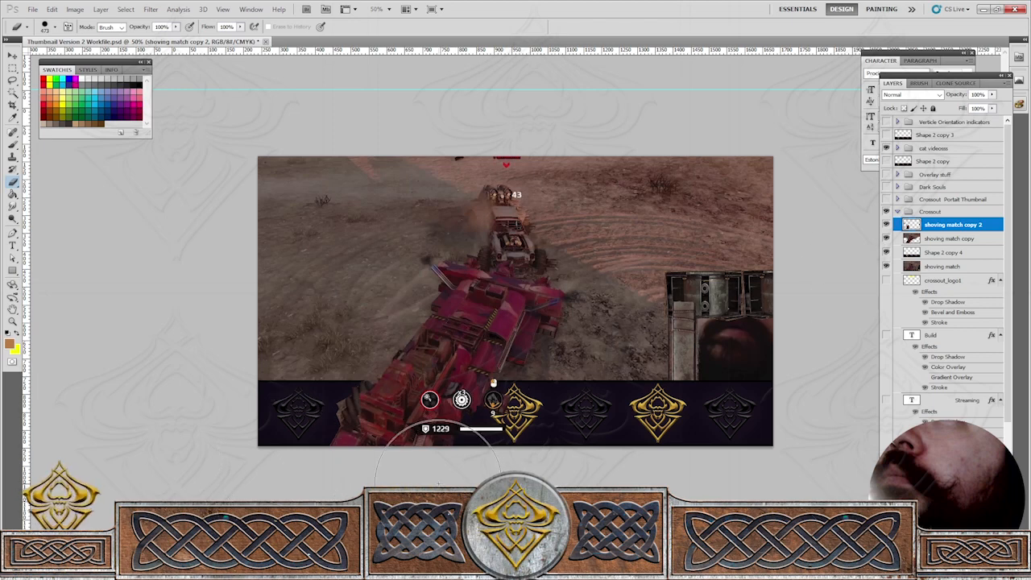
On the shoving match copy layer, erase ground beside the vehicle's lower left wheel with a 56 px eraser.
{"action": "left_click", "coordinate": [960, 238]}
{"action": "key", "text": "z"}
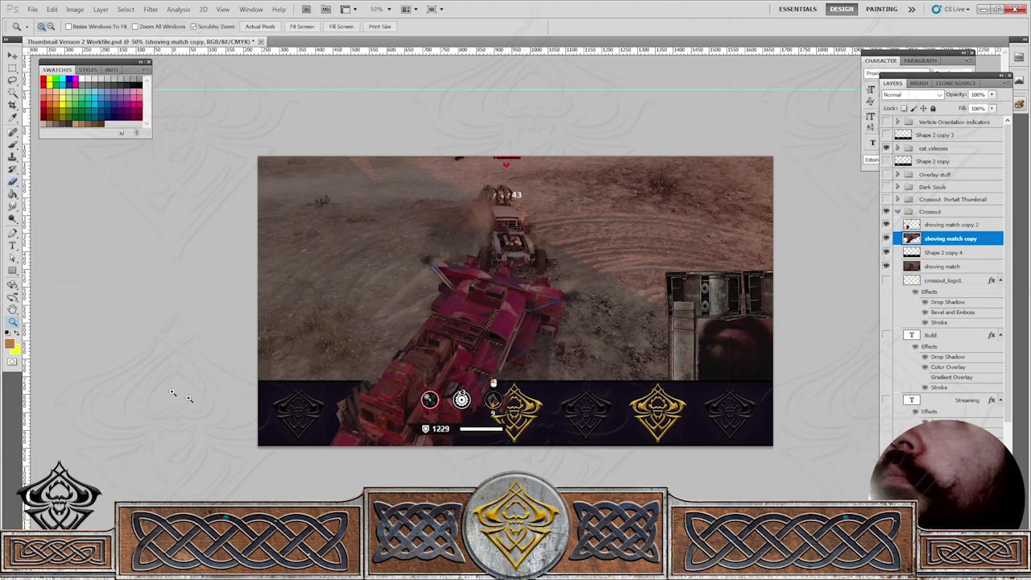
{"action": "left_click", "coordinate": [322, 416]}
{"action": "left_click", "coordinate": [321, 417]}
{"action": "left_click", "coordinate": [154, 475]}
{"action": "scroll", "coordinate": [170, 418], "scroll_direction": "down", "scroll_amount": 3}
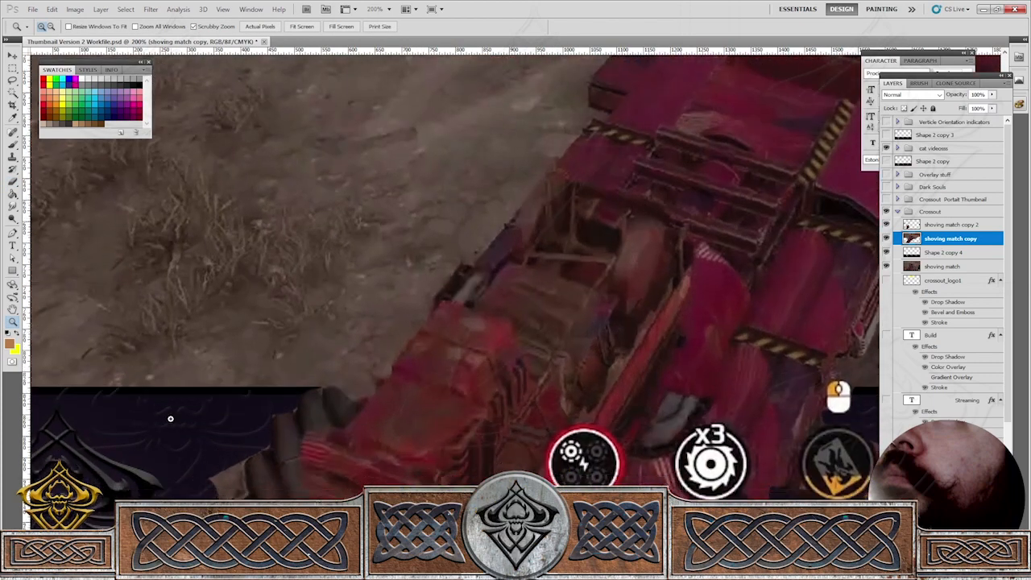
{"action": "scroll", "coordinate": [172, 413], "scroll_direction": "down", "scroll_amount": 2}
{"action": "key", "text": "b"}
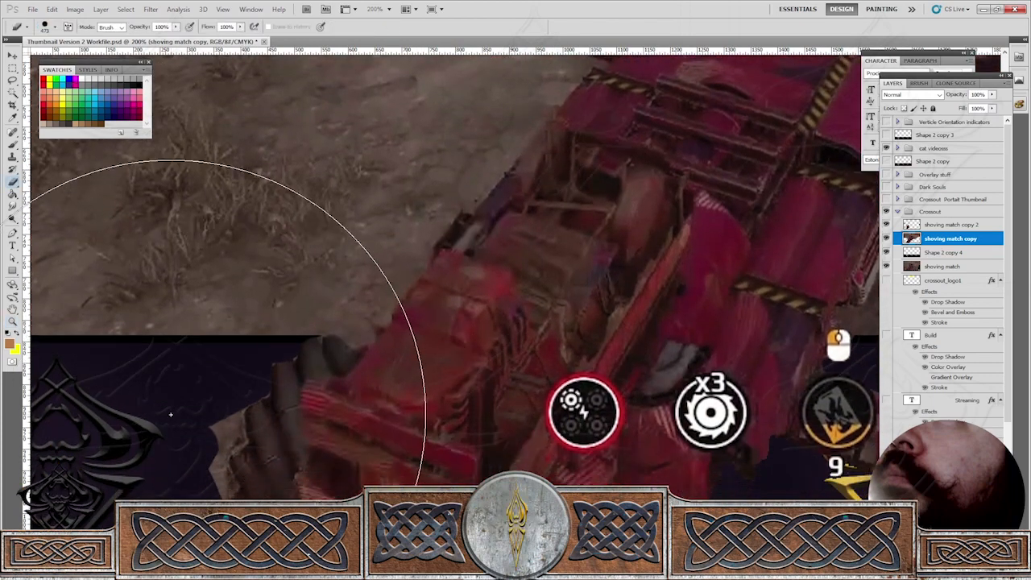
{"action": "left_click", "coordinate": [54, 29]}
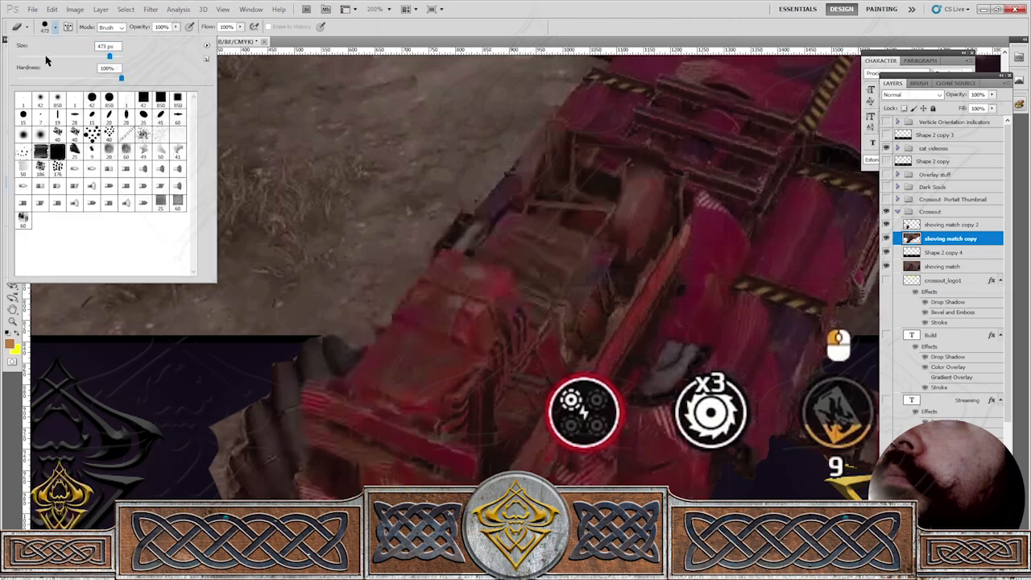
{"action": "left_click", "coordinate": [205, 413]}
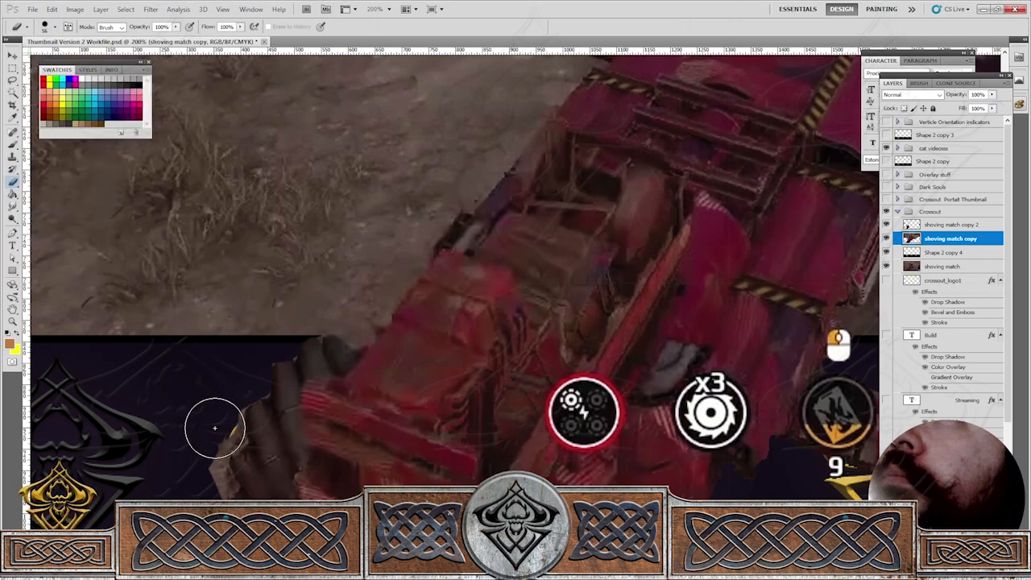
{"action": "left_click", "coordinate": [215, 428]}
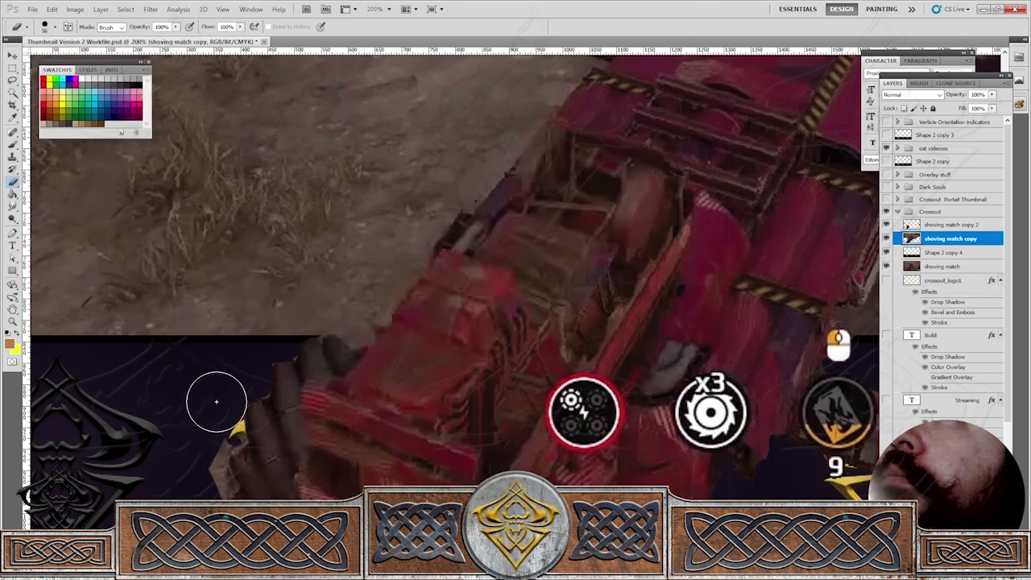
Erase the leftover ground along the wheel's outer edge with an 11 px eraser, working across both shoving match duplicates.
{"action": "left_click", "coordinate": [52, 29]}
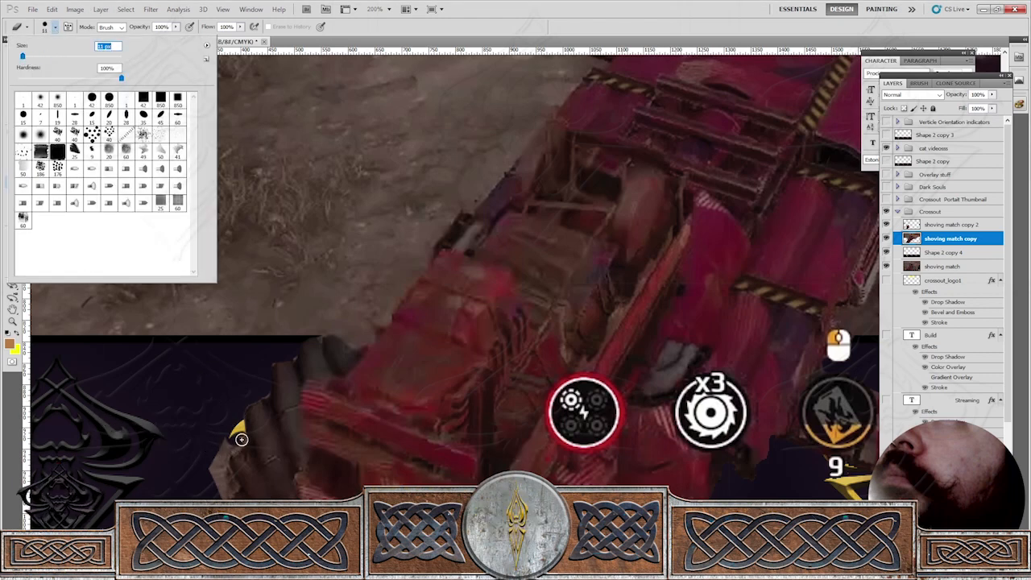
{"action": "left_click", "coordinate": [241, 439]}
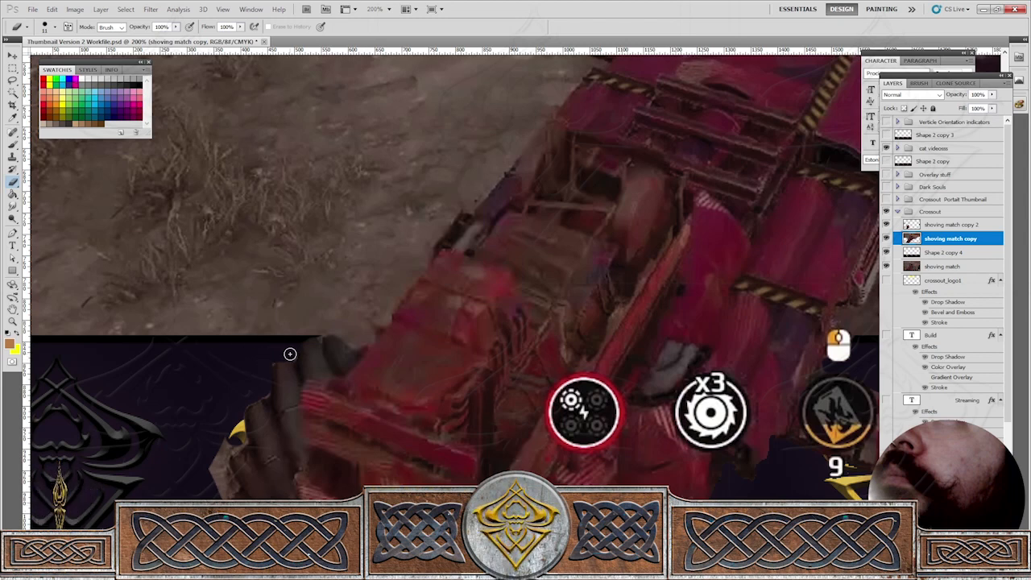
{"action": "left_click", "coordinate": [908, 226]}
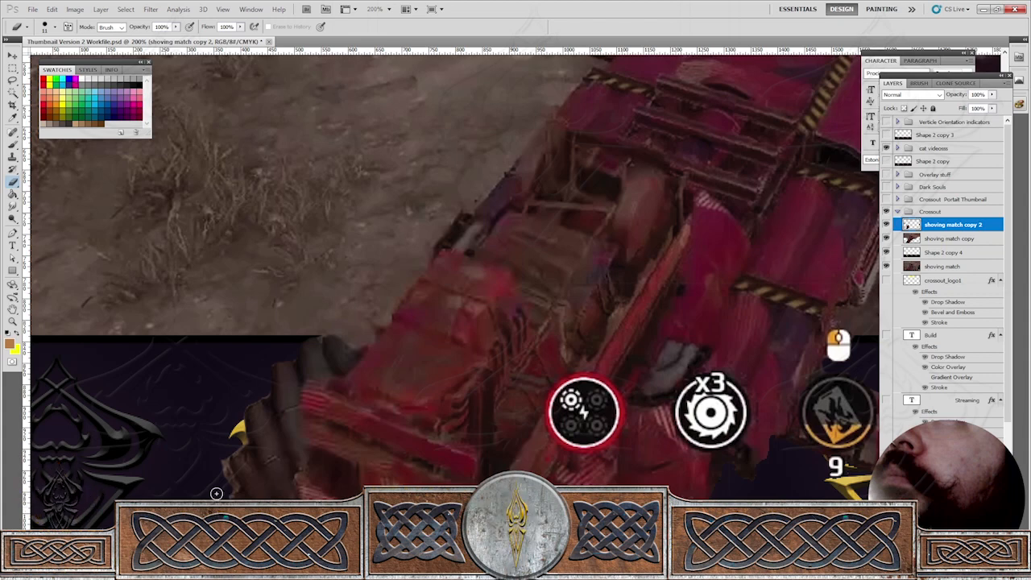
{"action": "left_click", "coordinate": [932, 239]}
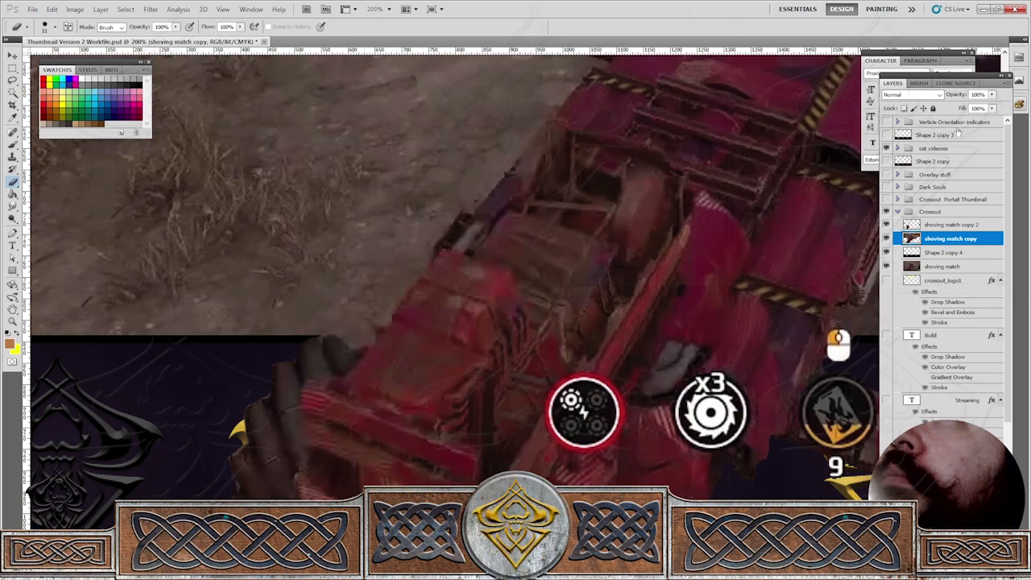
Inspect the vehicle's cut-out edges up close and the whole composition for remaining ground over the banner.
{"action": "key", "text": "ctrl+minus"}
{"action": "key", "text": "ctrl+minus"}
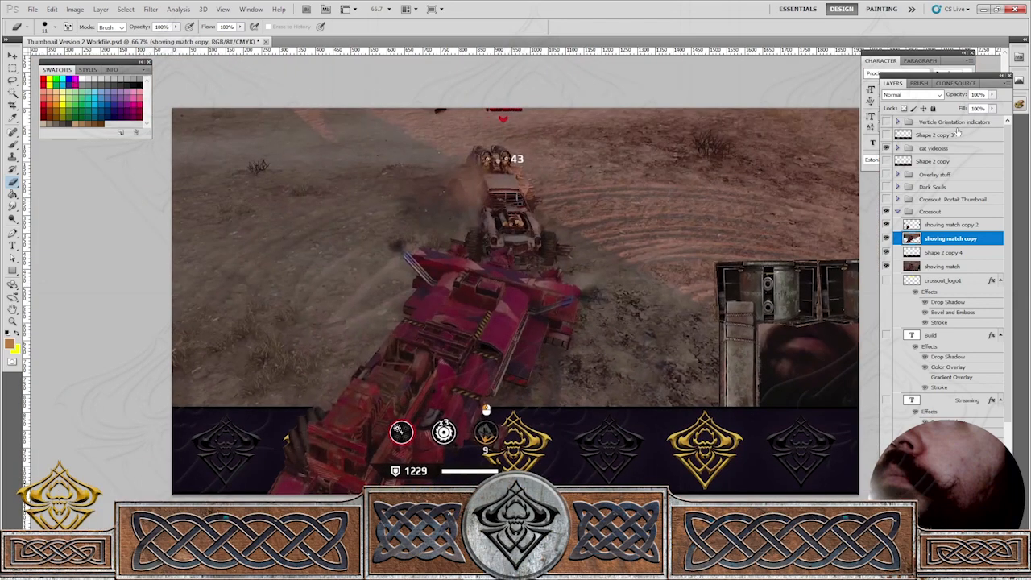
{"action": "key", "text": "ctrl+plus"}
{"action": "key", "text": "ctrl+plus"}
{"action": "key", "text": "ctrl+plus"}
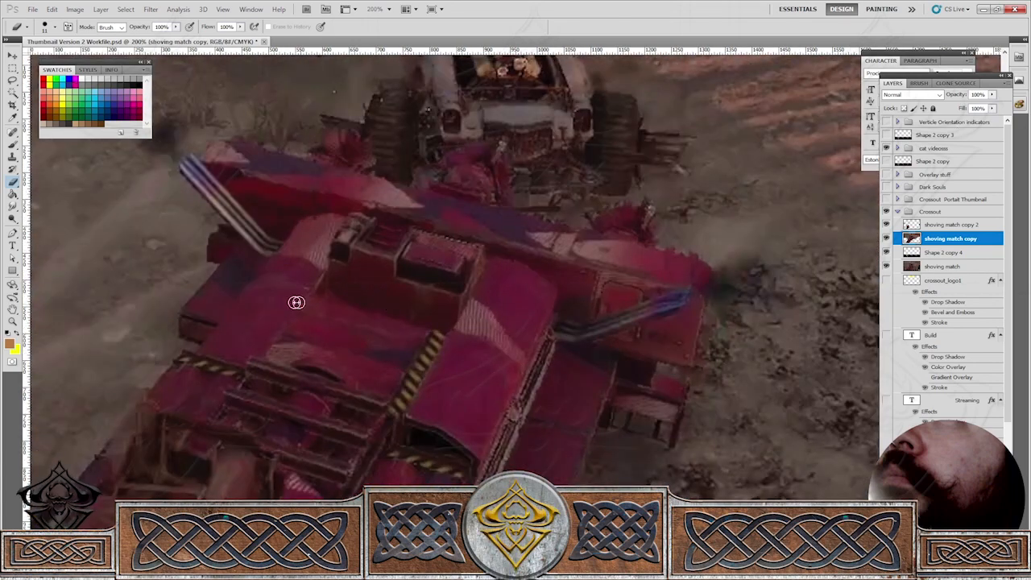
{"action": "scroll", "coordinate": [278, 302], "scroll_direction": "down", "scroll_amount": 2}
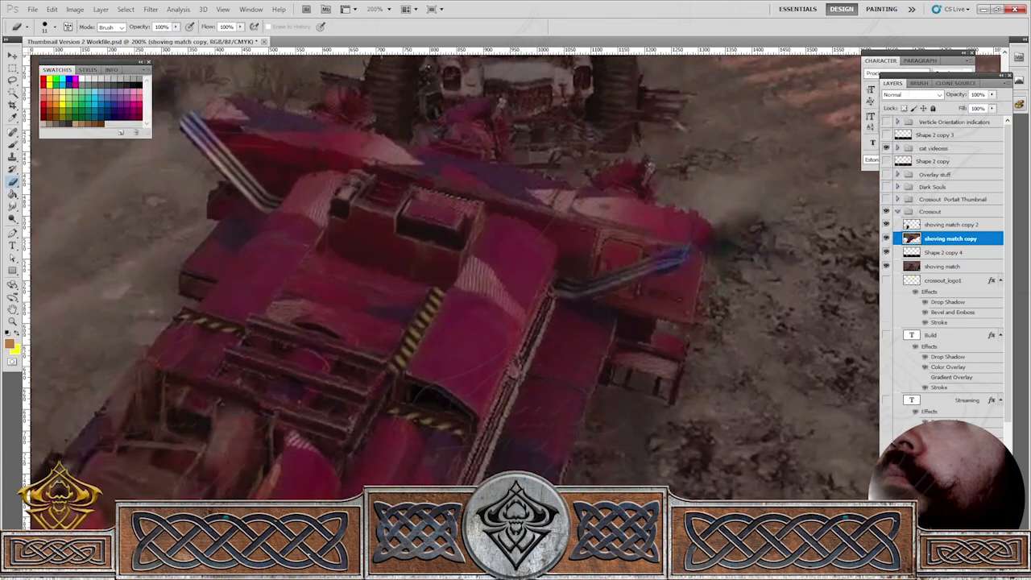
{"action": "left_click_drag", "start_coordinate": [99, 551], "coordinate": [400, 476]}
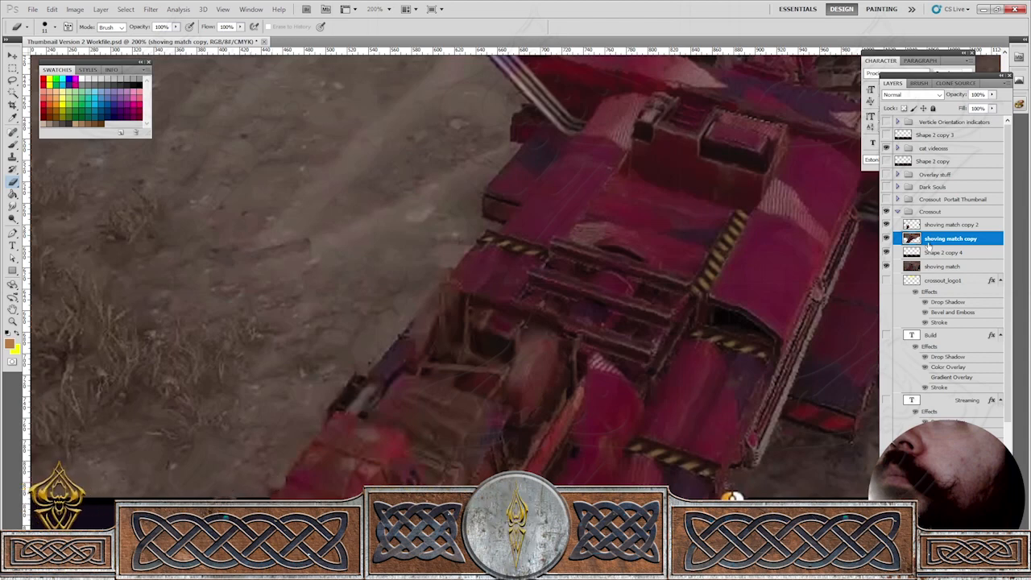
{"action": "left_click", "coordinate": [969, 225]}
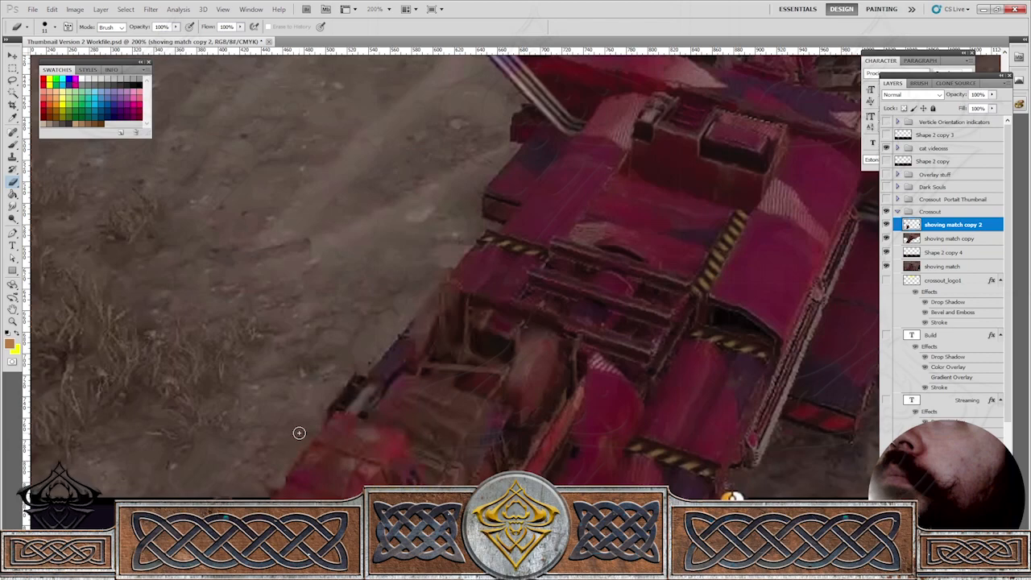
{"action": "key", "text": "ctrl+minus"}
{"action": "key", "text": "ctrl+minus"}
{"action": "key", "text": "ctrl+minus"}
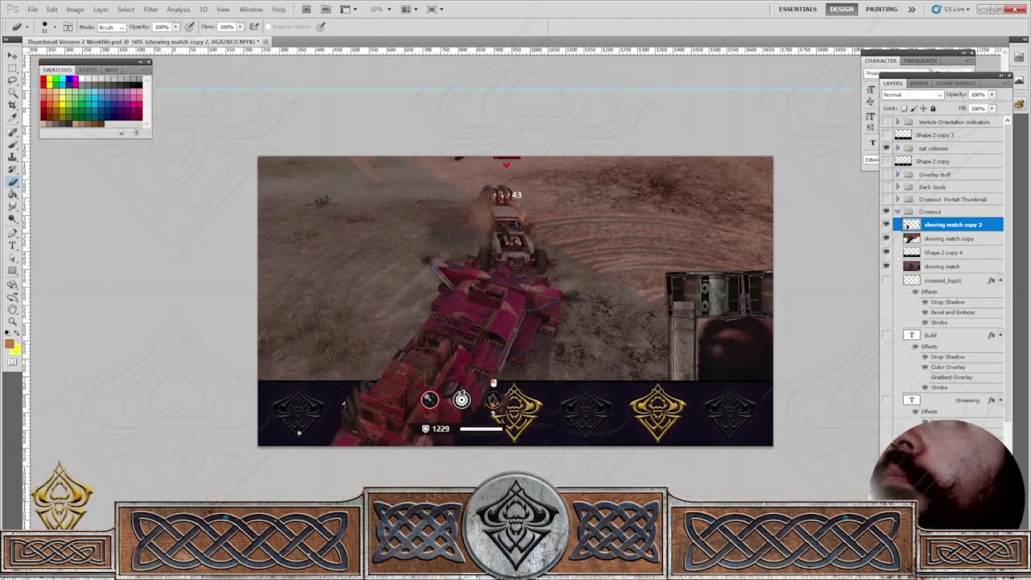
Show the crossout_logo1 layer, move it to the top of the Crossout group, and place the logo in the canvas's upper left corner.
{"action": "key", "text": "v"}
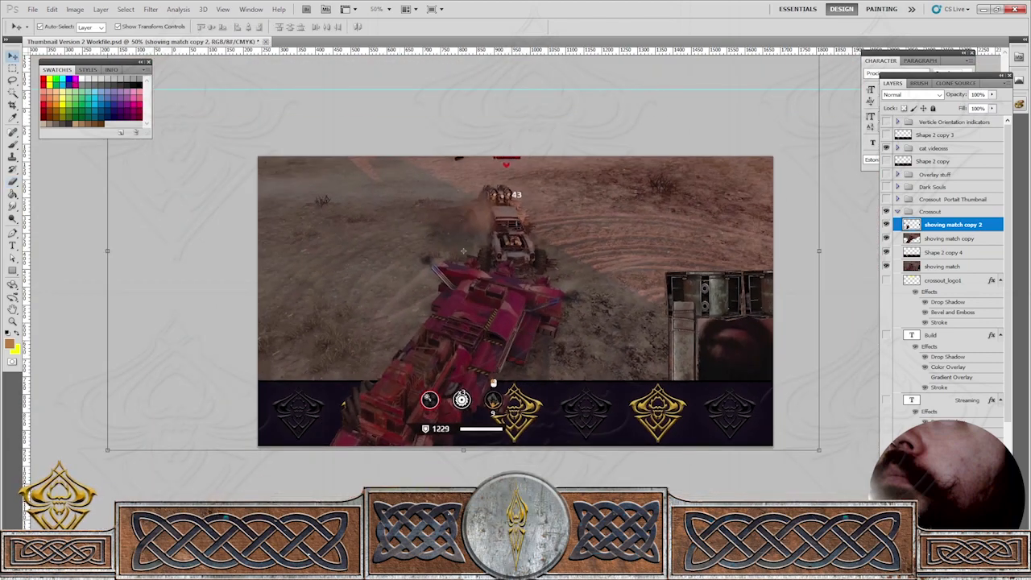
{"action": "left_click", "coordinate": [194, 322]}
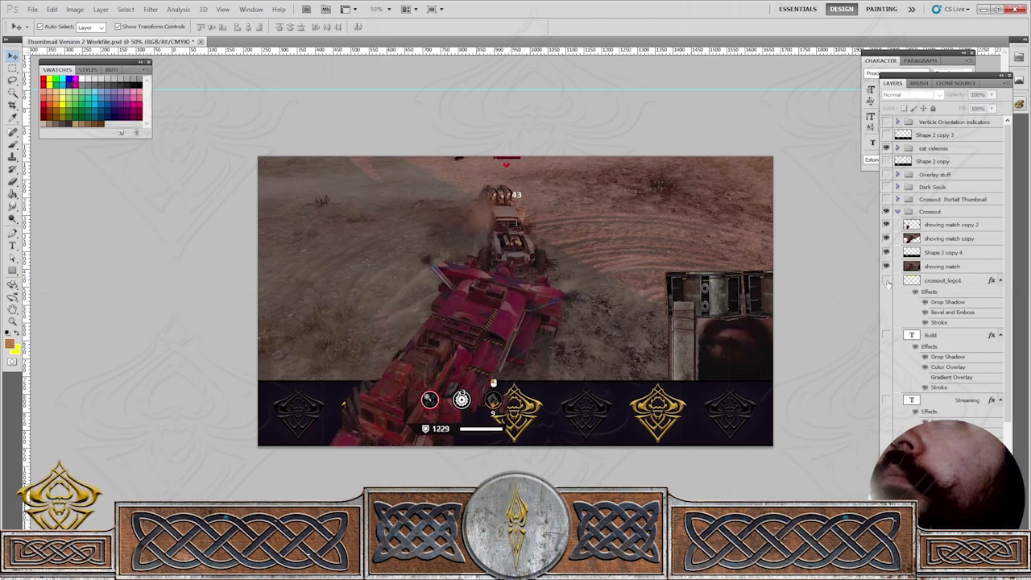
{"action": "left_click_drag", "start_coordinate": [944, 281], "coordinate": [979, 224]}
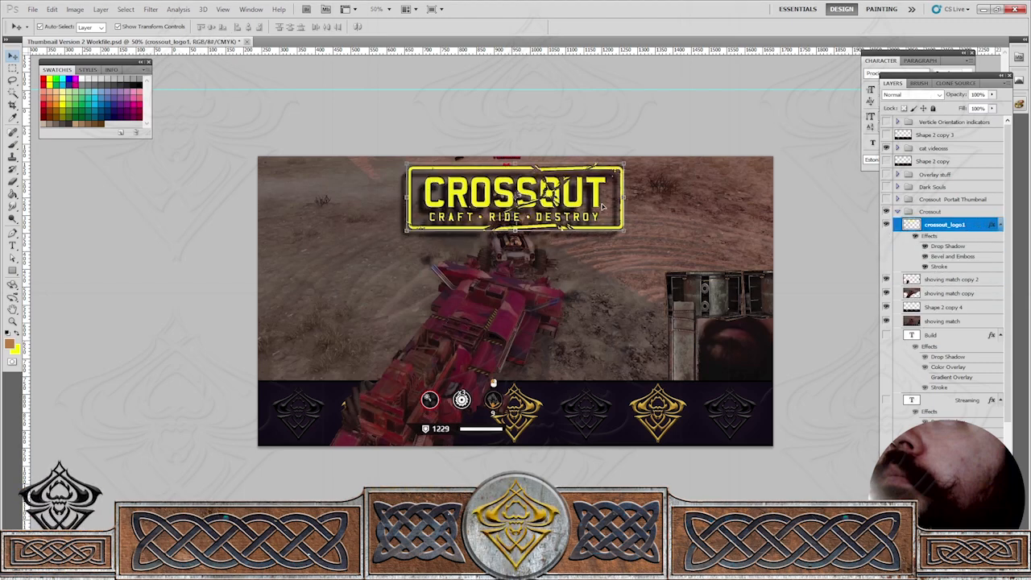
{"action": "left_click_drag", "start_coordinate": [596, 197], "coordinate": [443, 195]}
{"action": "left_click_drag", "start_coordinate": [450, 198], "coordinate": [449, 200]}
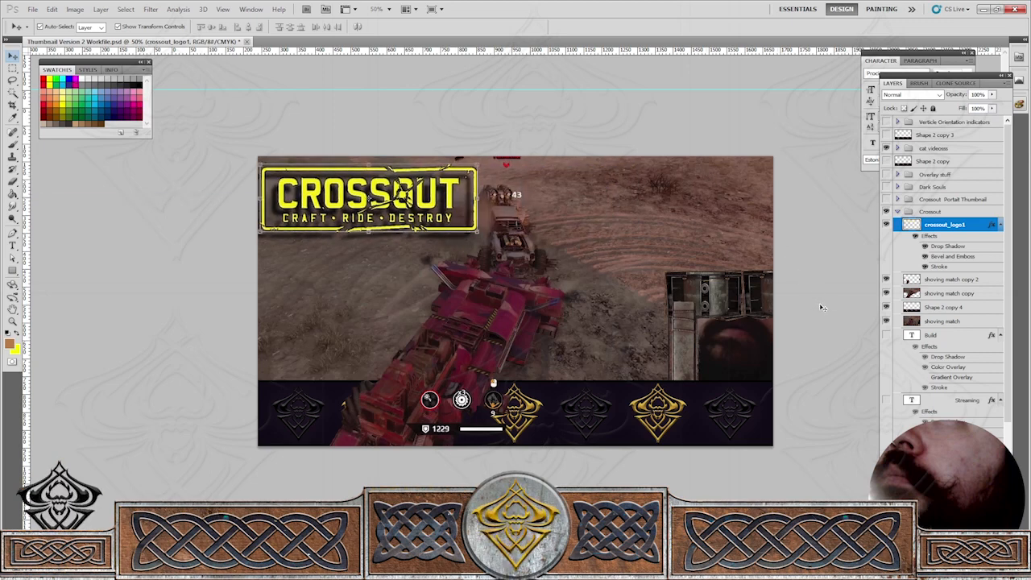
{"action": "left_click", "coordinate": [841, 340]}
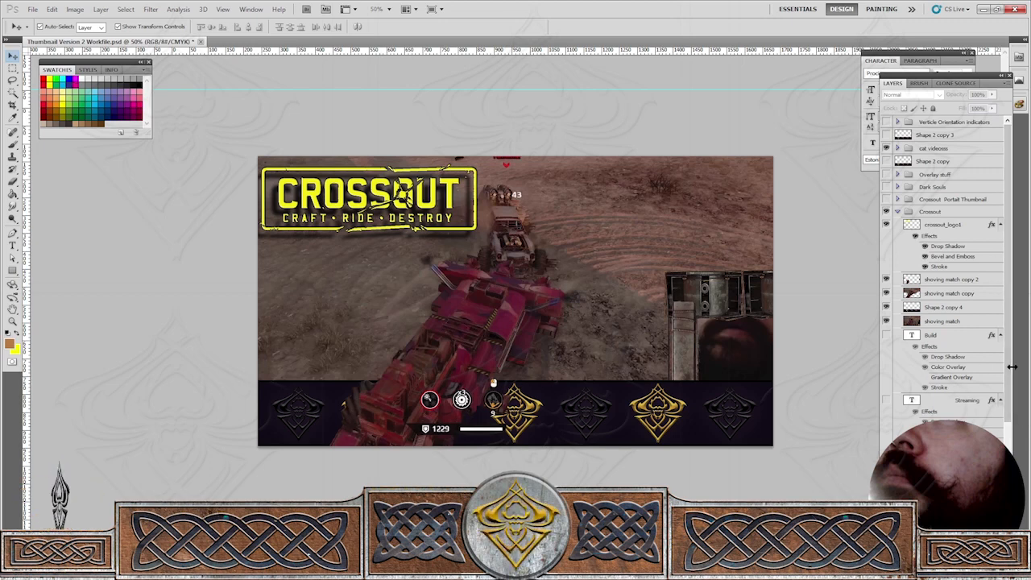
Collapse the Crossout layer group and hide it together with the cat videos group.
{"action": "scroll", "coordinate": [1012, 373], "scroll_direction": "down", "scroll_amount": 3}
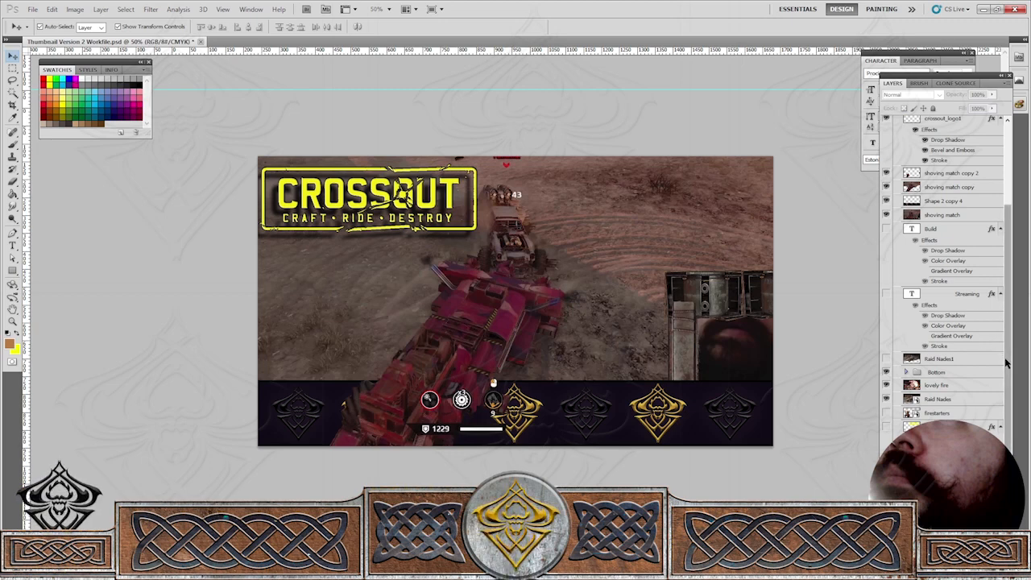
{"action": "scroll", "coordinate": [987, 323], "scroll_direction": "up", "scroll_amount": 3}
{"action": "left_click", "coordinate": [897, 212]}
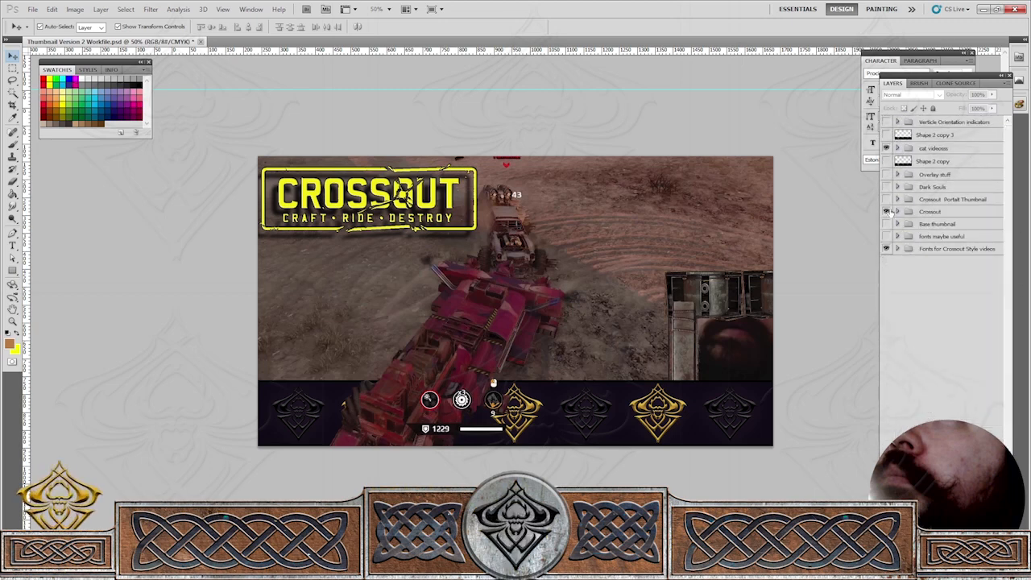
{"action": "left_click", "coordinate": [887, 212]}
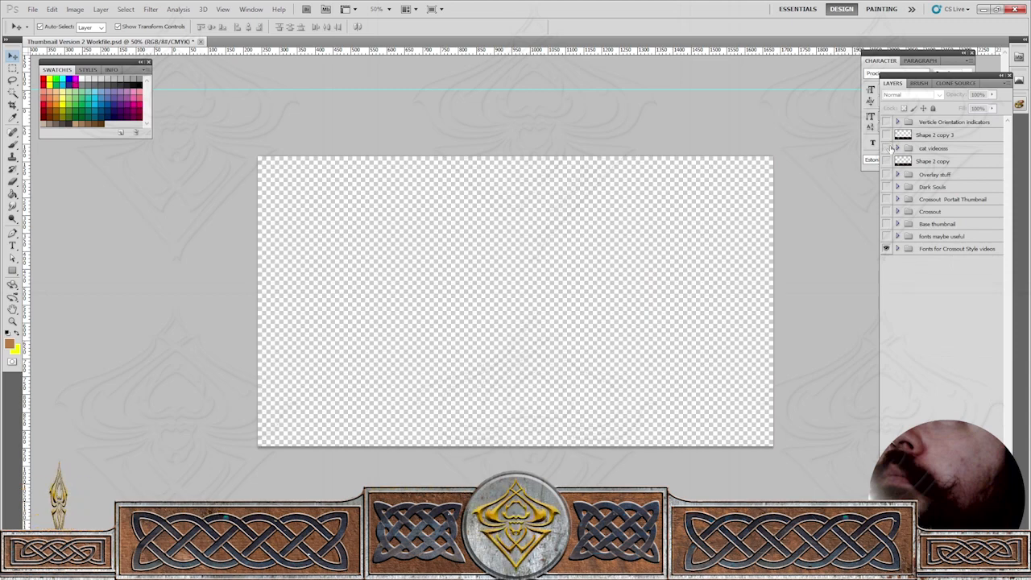
Expand the Fonts for Crossout Style videos group and preview the lettering of Build copy 10, 9, 8 and 7 one at a time.
{"action": "left_click", "coordinate": [897, 249]}
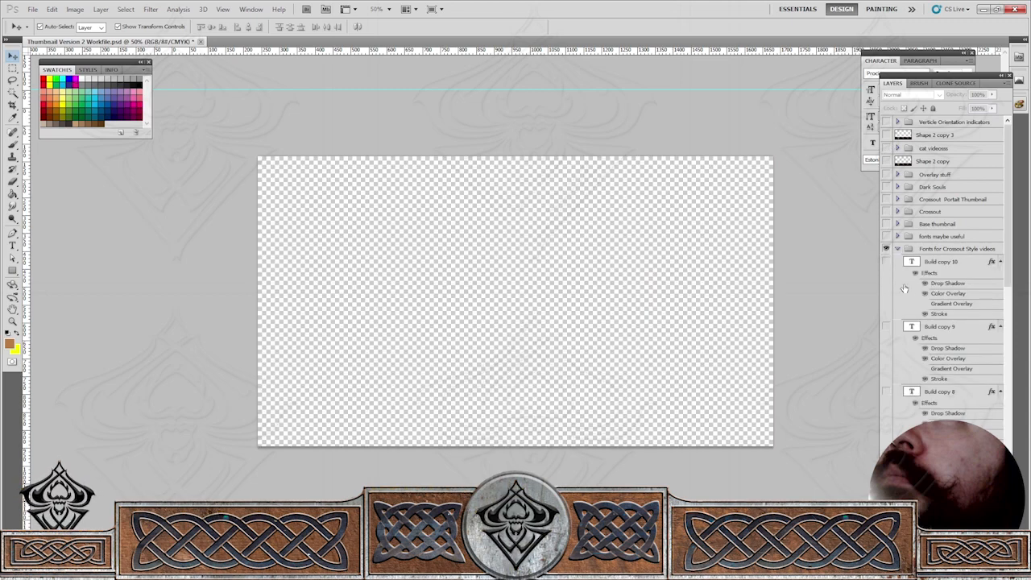
{"action": "left_click", "coordinate": [886, 262]}
{"action": "left_click", "coordinate": [886, 262]}
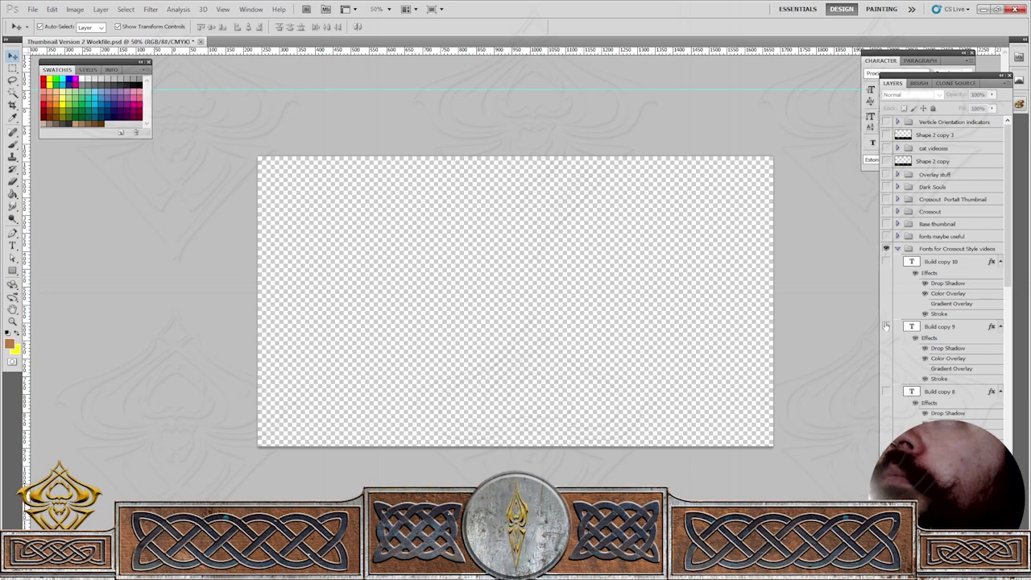
{"action": "left_click", "coordinate": [886, 326]}
{"action": "left_click", "coordinate": [886, 326]}
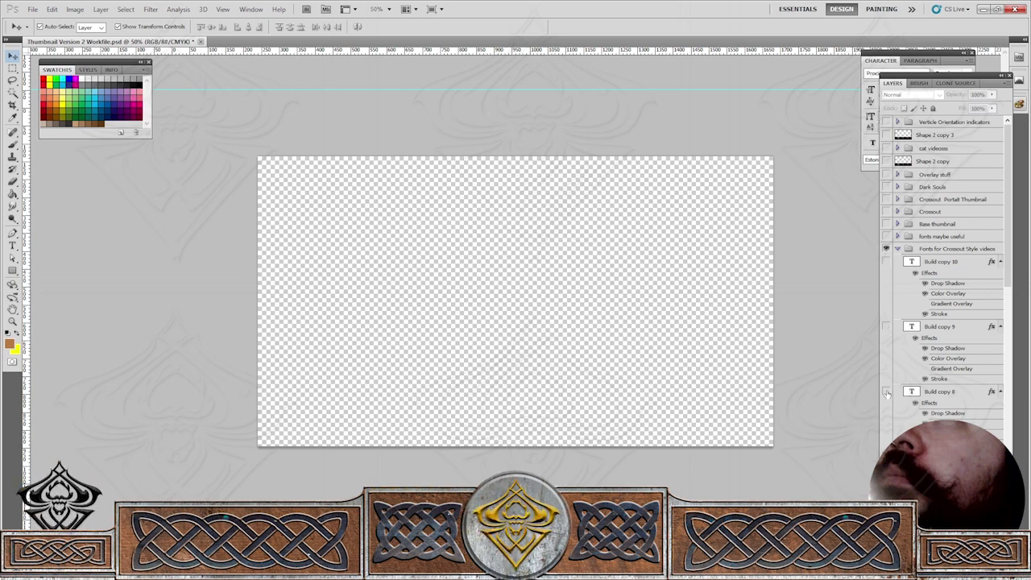
{"action": "left_click", "coordinate": [886, 392]}
{"action": "left_click", "coordinate": [886, 391]}
{"action": "left_click", "coordinate": [886, 457]}
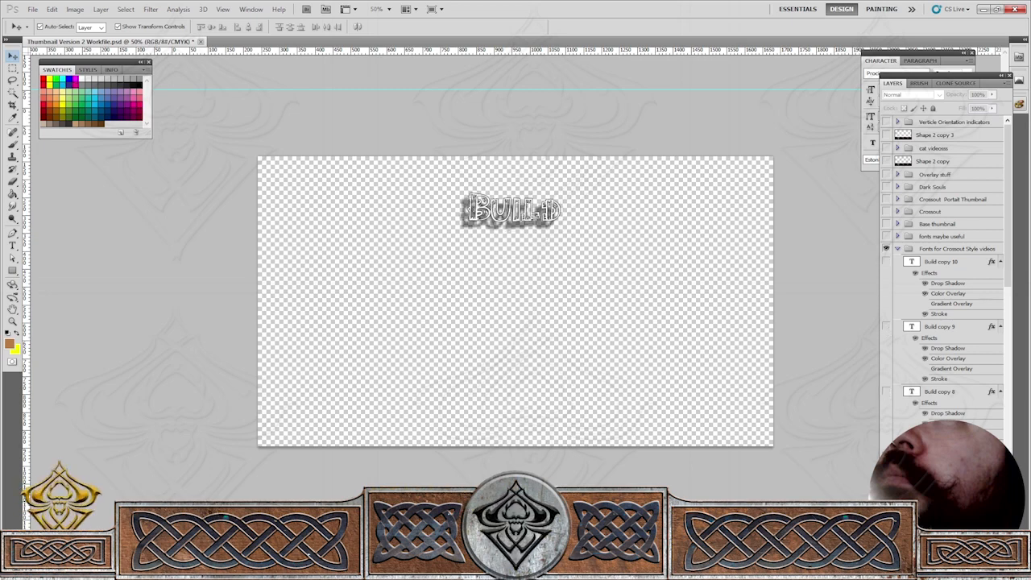
{"action": "left_click", "coordinate": [886, 457]}
Preview the lettering of Build copy 6, 5 and 4 individually, hiding each sample again.
{"action": "scroll", "coordinate": [1003, 269], "scroll_direction": "down", "scroll_amount": 5}
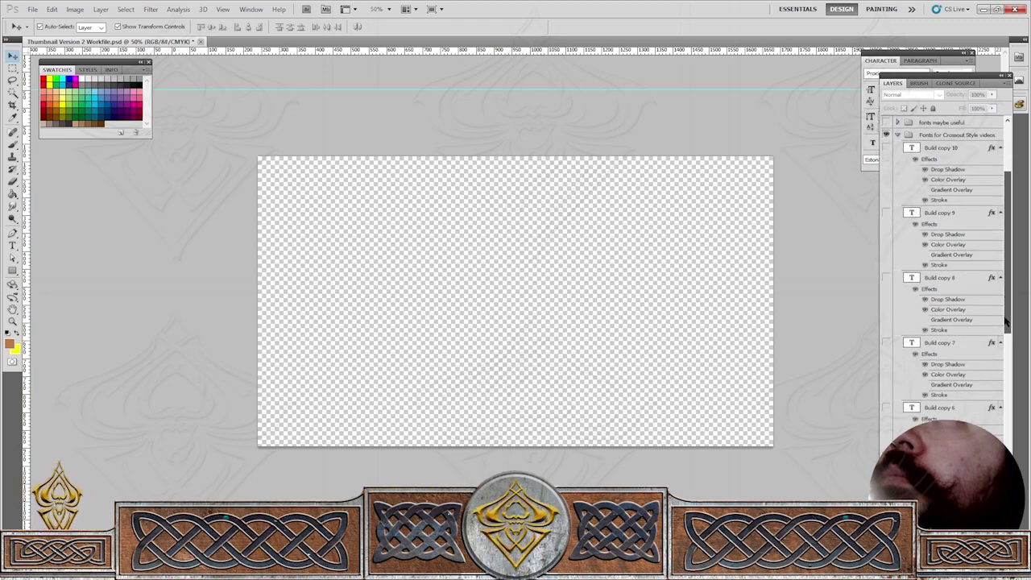
{"action": "left_click", "coordinate": [886, 347]}
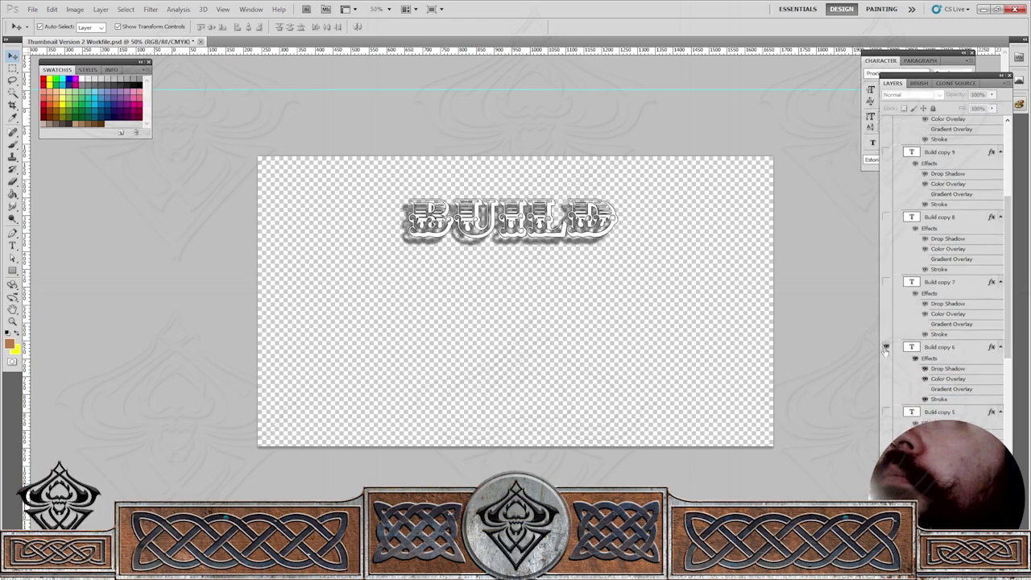
{"action": "left_click", "coordinate": [886, 347]}
{"action": "left_click", "coordinate": [888, 412]}
{"action": "left_click", "coordinate": [887, 412]}
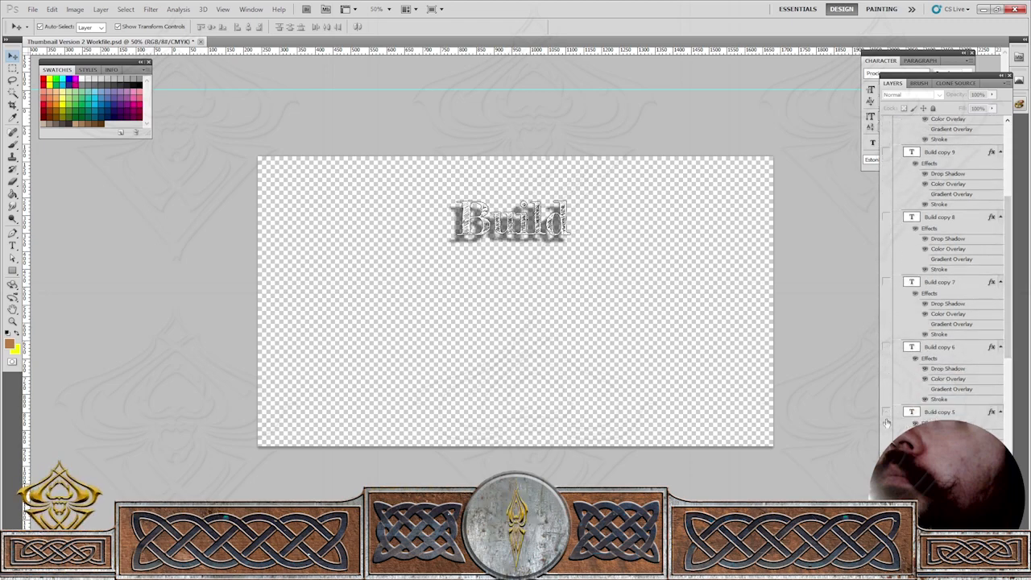
{"action": "left_click", "coordinate": [887, 477]}
{"action": "left_click", "coordinate": [887, 476]}
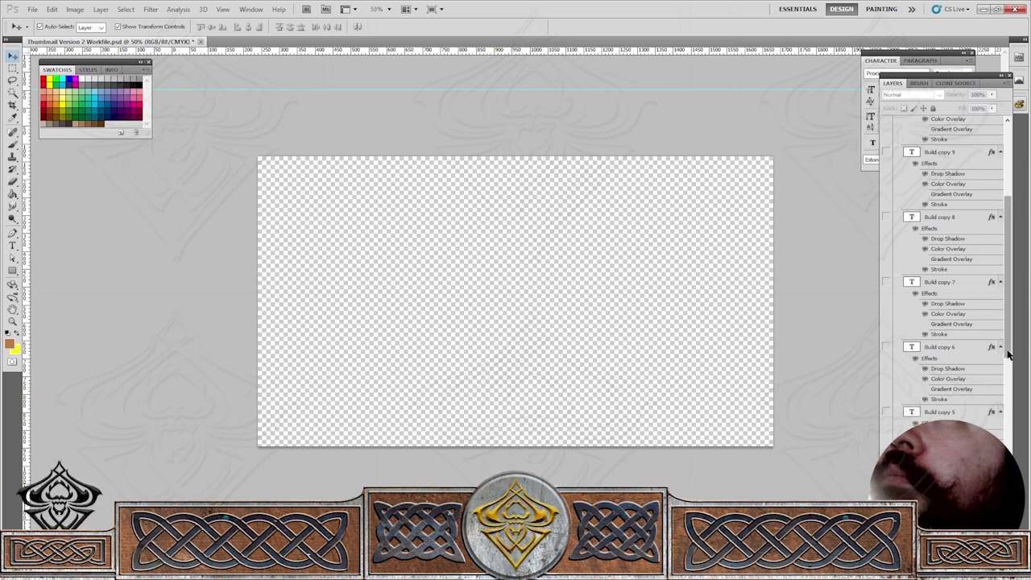
Preview the lettering of Build copy 3, Build copy 2 and the text layer below them, hiding each again.
{"action": "left_click_drag", "start_coordinate": [1008, 352], "coordinate": [1009, 439]}
{"action": "left_click", "coordinate": [887, 330]}
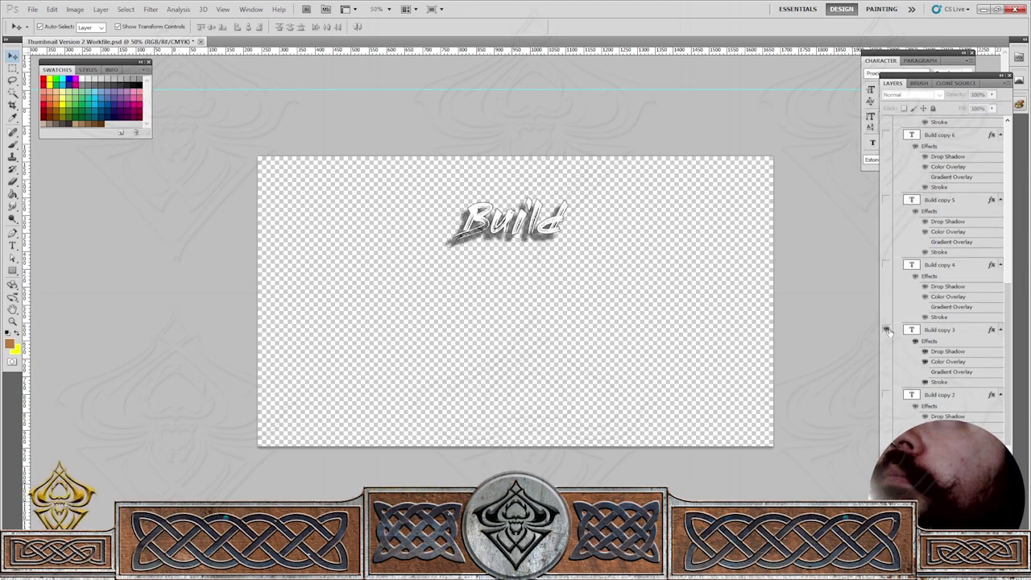
{"action": "left_click", "coordinate": [886, 331]}
{"action": "left_click", "coordinate": [887, 395]}
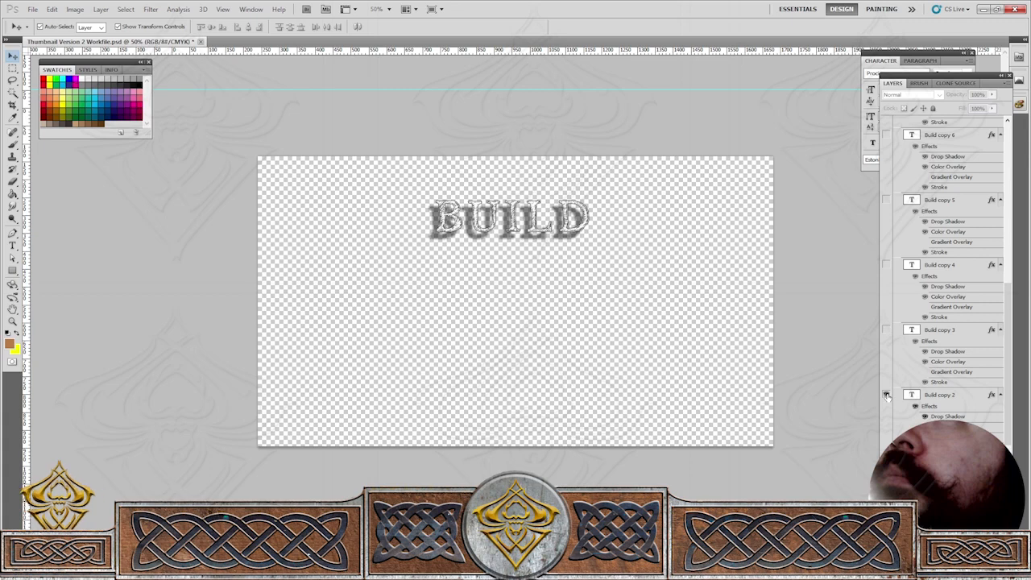
{"action": "left_click", "coordinate": [886, 395]}
{"action": "left_click", "coordinate": [887, 460]}
{"action": "left_click", "coordinate": [887, 460]}
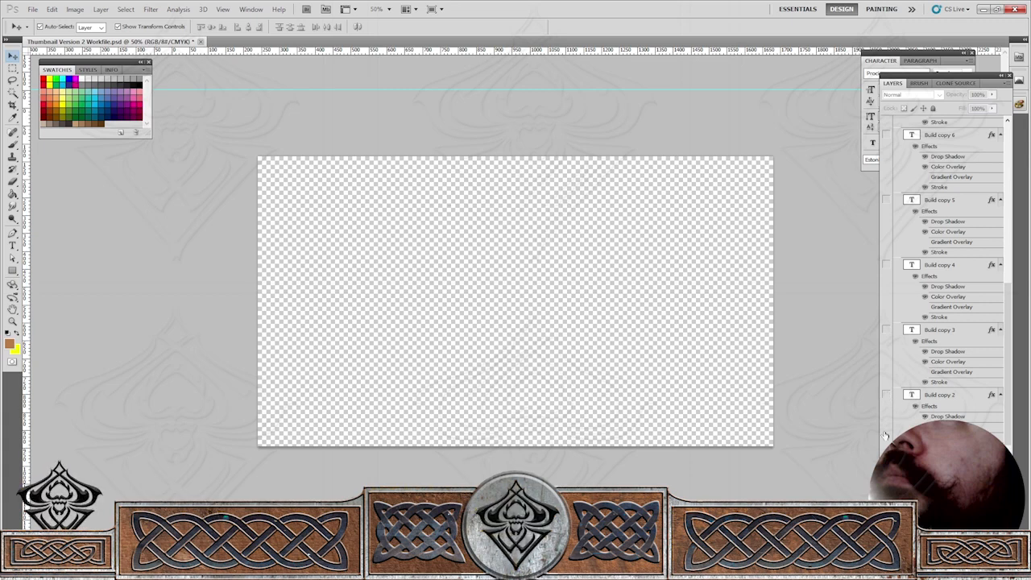
Show the Build copy 3 text layer and duplicate it within the Fonts for Crossout Style videos group.
{"action": "left_click", "coordinate": [887, 330]}
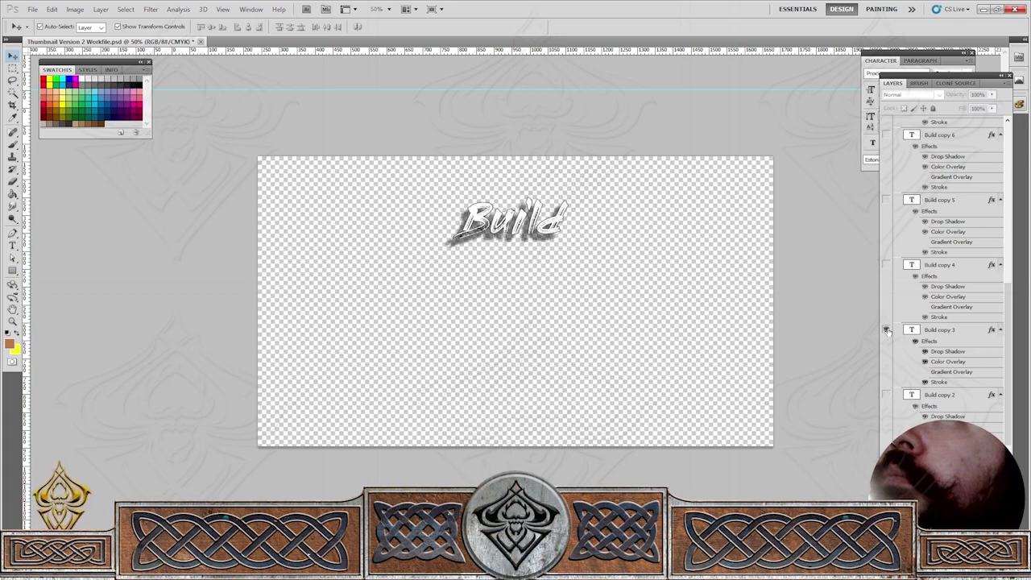
{"action": "left_click", "coordinate": [947, 330]}
{"action": "right_click", "coordinate": [947, 330]}
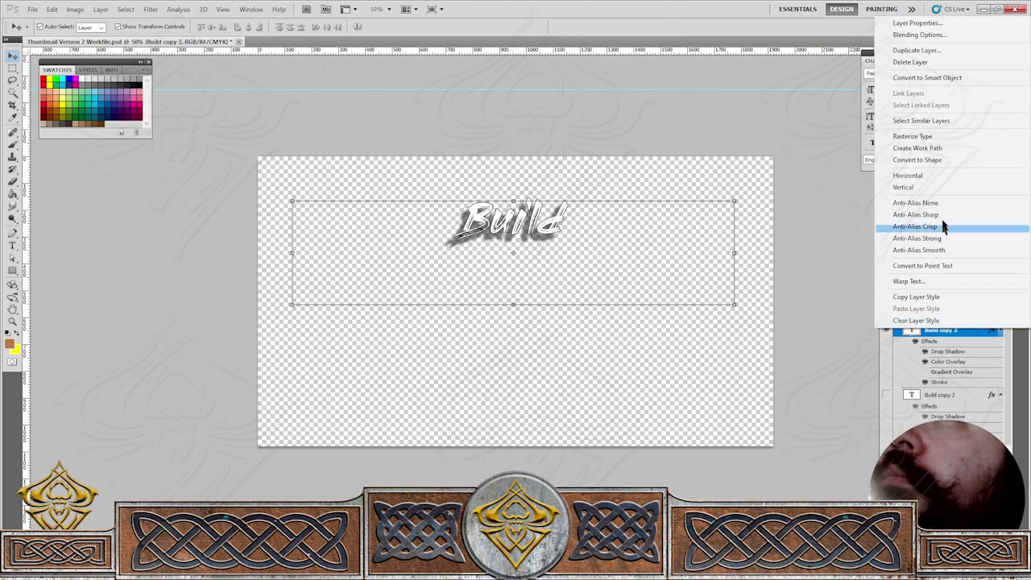
{"action": "left_click", "coordinate": [923, 50]}
{"action": "left_click", "coordinate": [626, 177]}
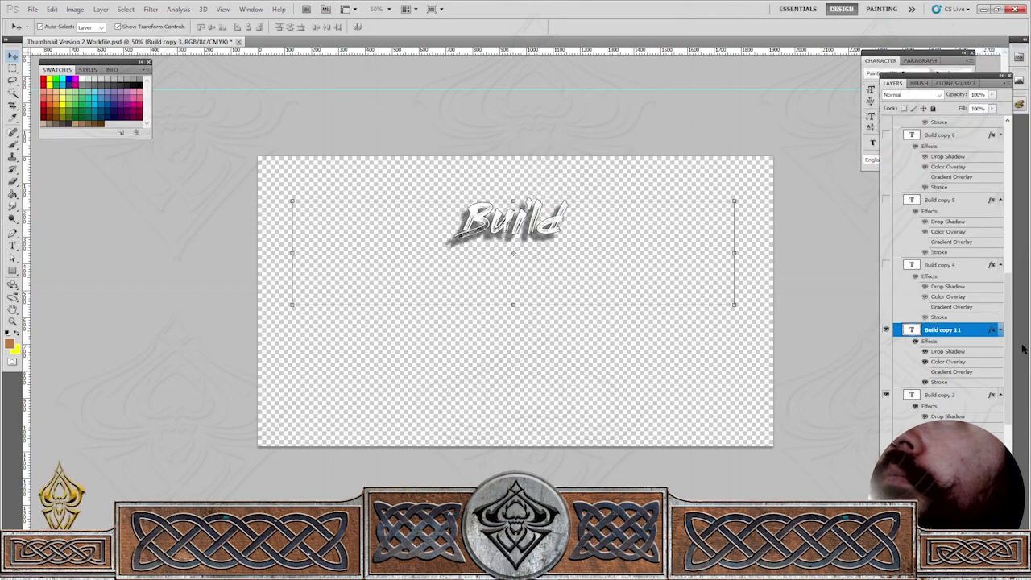
Move the duplicated Build copy 11 layer up out of the fonts group and into the Crossout group.
{"action": "left_click_drag", "start_coordinate": [1008, 352], "coordinate": [1007, 300]}
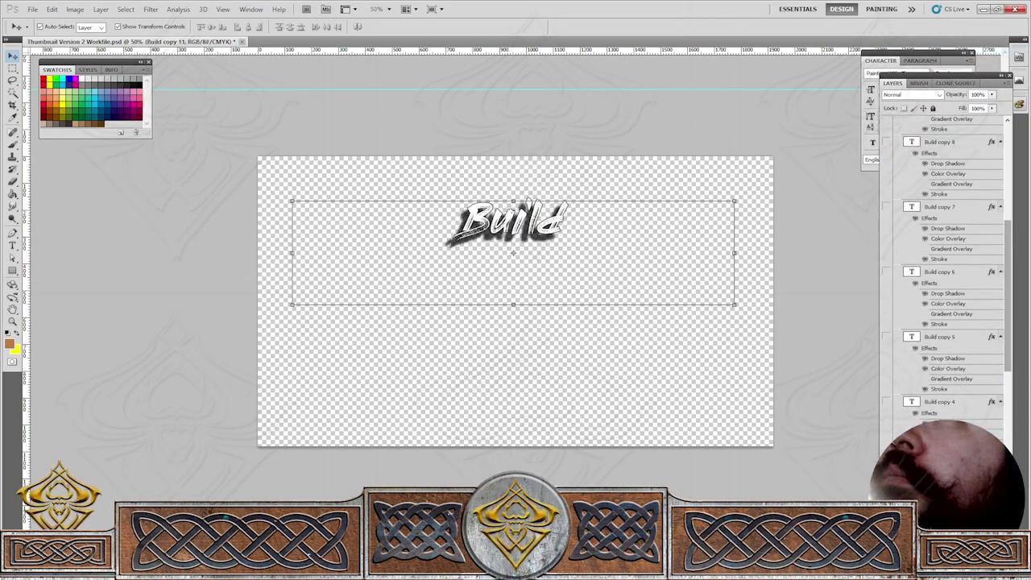
{"action": "left_click_drag", "start_coordinate": [949, 466], "coordinate": [956, 137]}
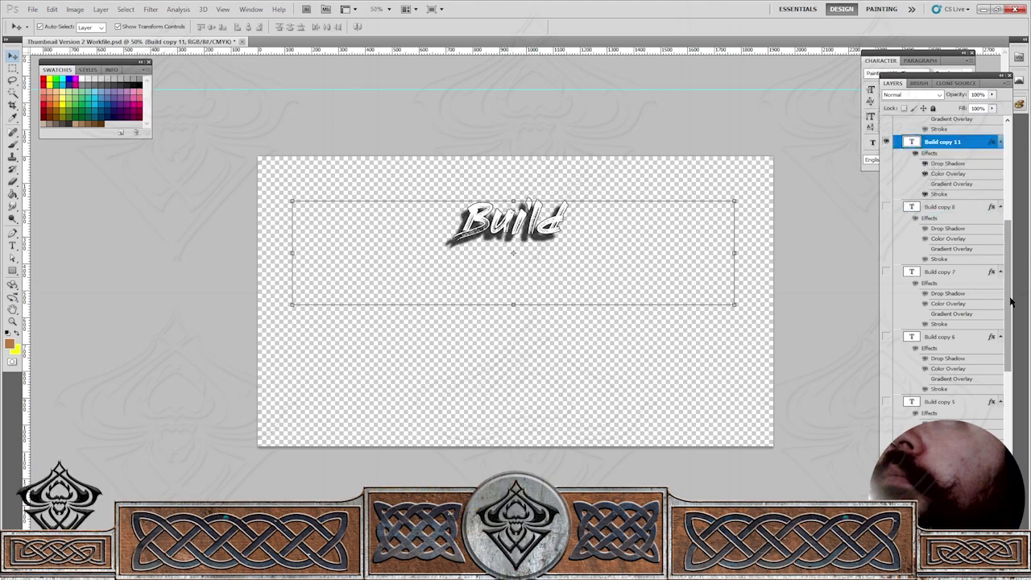
{"action": "left_click_drag", "start_coordinate": [1010, 301], "coordinate": [1011, 209]}
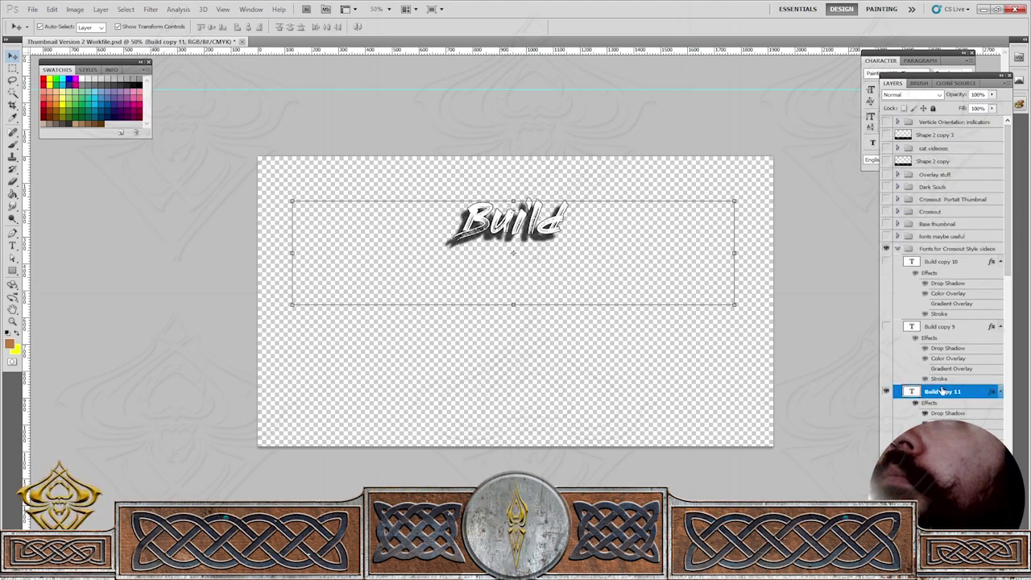
{"action": "left_click_drag", "start_coordinate": [943, 393], "coordinate": [982, 211]}
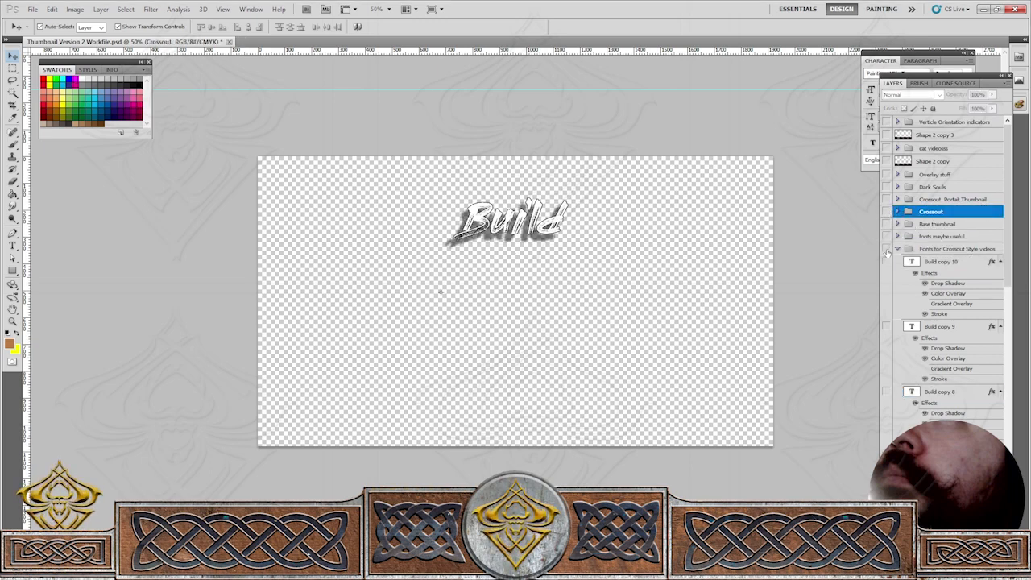
Hide the Fonts for Crossout Style videos group and show the Crossout group with its layers expanded.
{"action": "left_click", "coordinate": [888, 211]}
{"action": "left_click", "coordinate": [887, 211]}
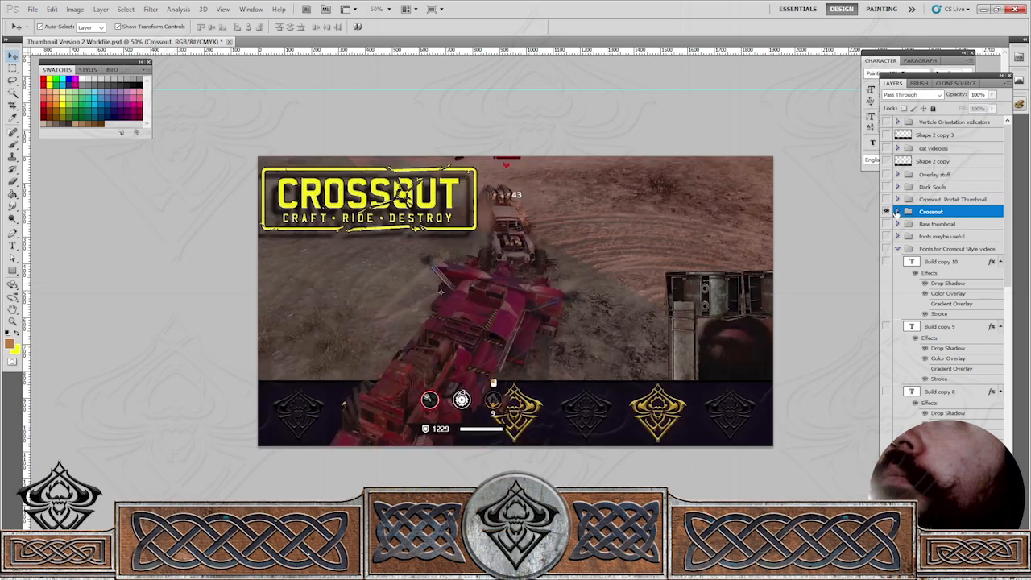
{"action": "left_click", "coordinate": [897, 211]}
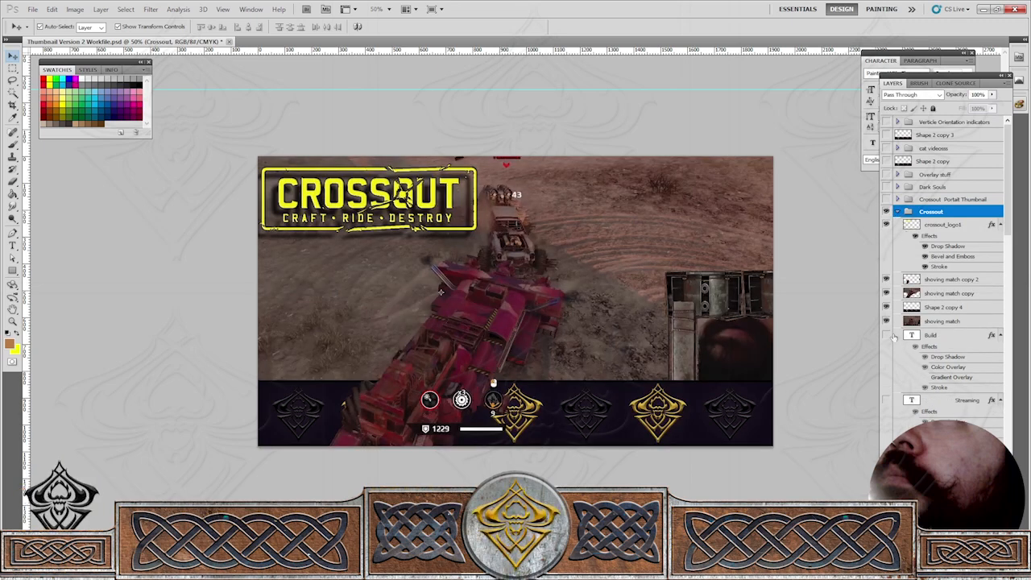
Move the Build copy 11 text layer to the top of the Crossout group, above the crossout_logo1 layer.
{"action": "left_click_drag", "start_coordinate": [924, 342], "coordinate": [951, 244]}
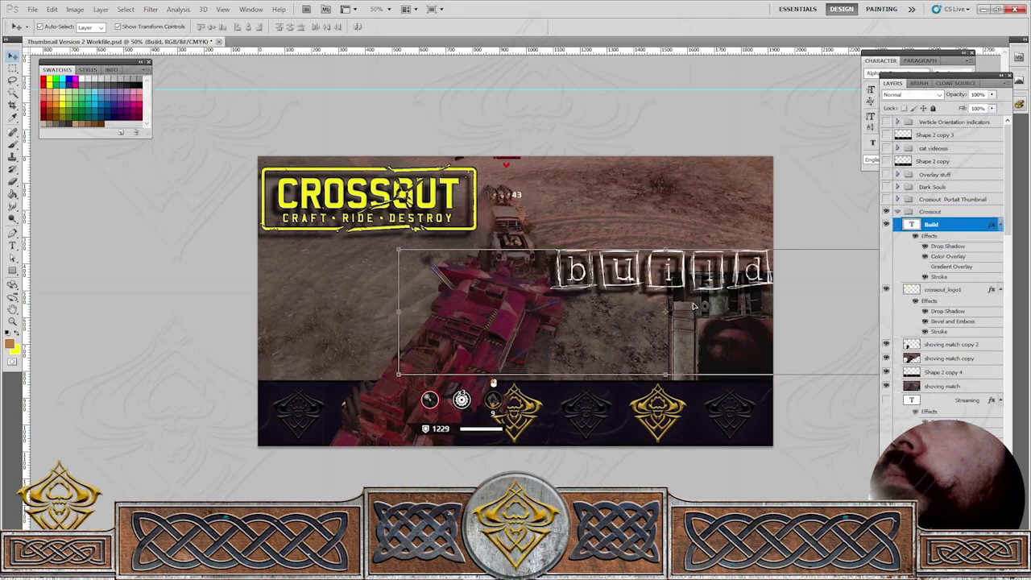
{"action": "key", "text": "ctrl+z"}
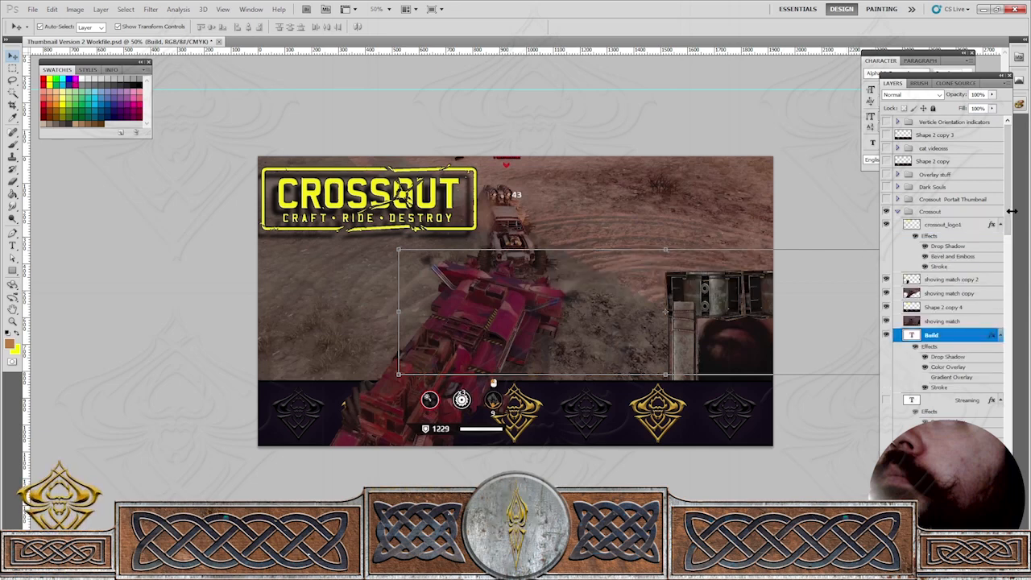
{"action": "left_click_drag", "start_coordinate": [1011, 210], "coordinate": [1013, 274]}
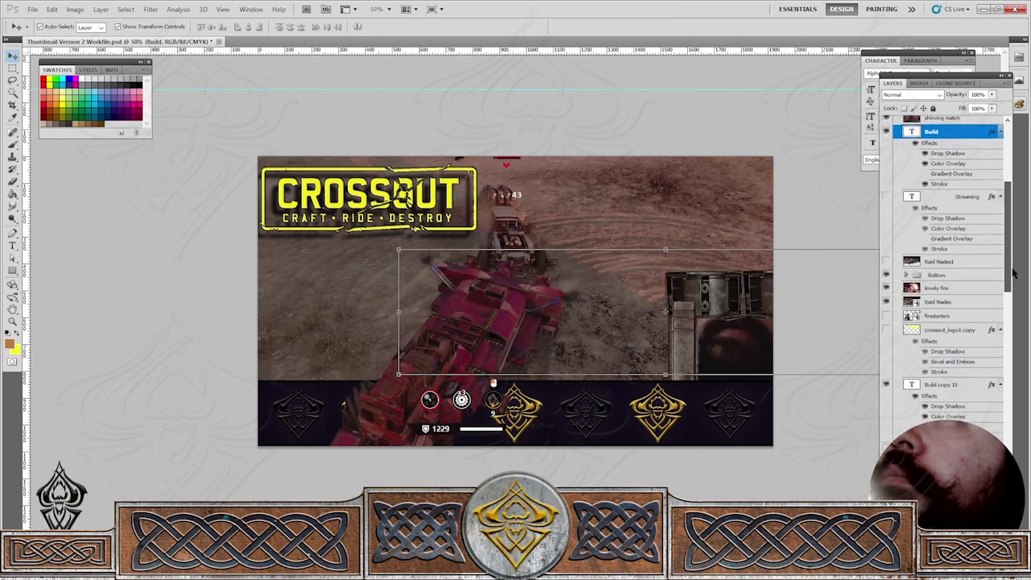
{"action": "left_click", "coordinate": [942, 384]}
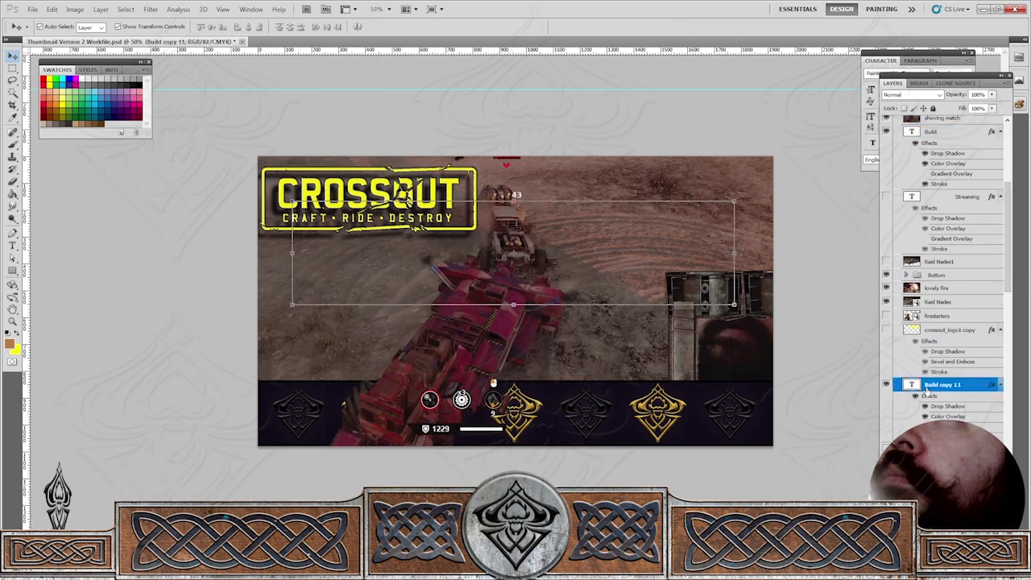
{"action": "left_click_drag", "start_coordinate": [942, 385], "coordinate": [943, 131]}
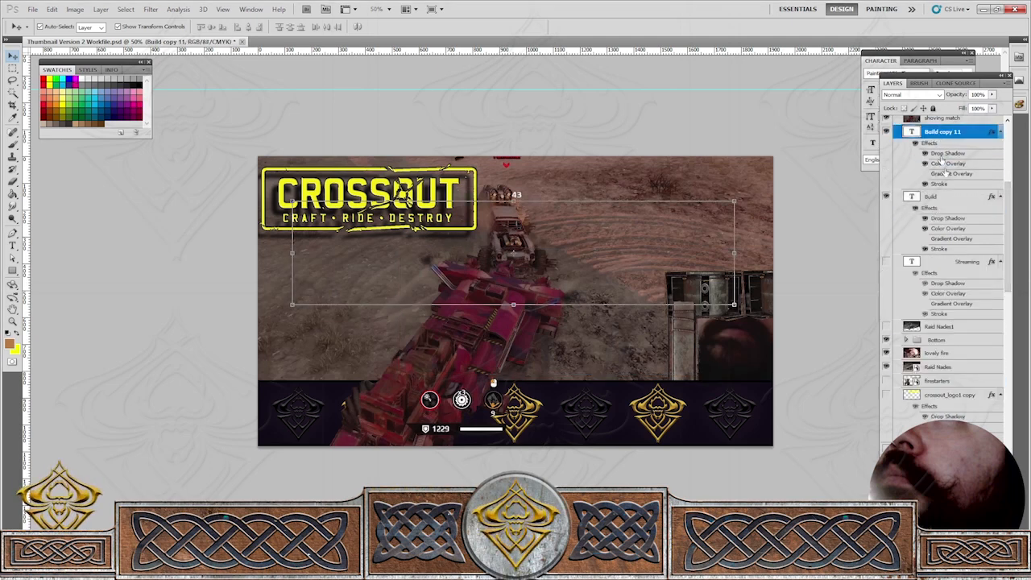
{"action": "left_click_drag", "start_coordinate": [1009, 247], "coordinate": [1012, 191]}
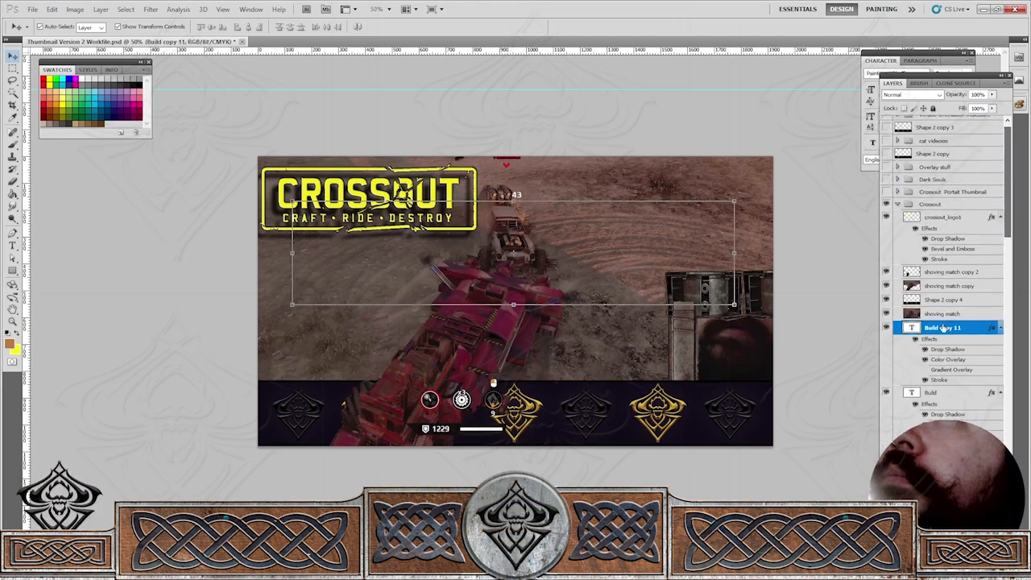
{"action": "left_click_drag", "start_coordinate": [931, 329], "coordinate": [936, 213]}
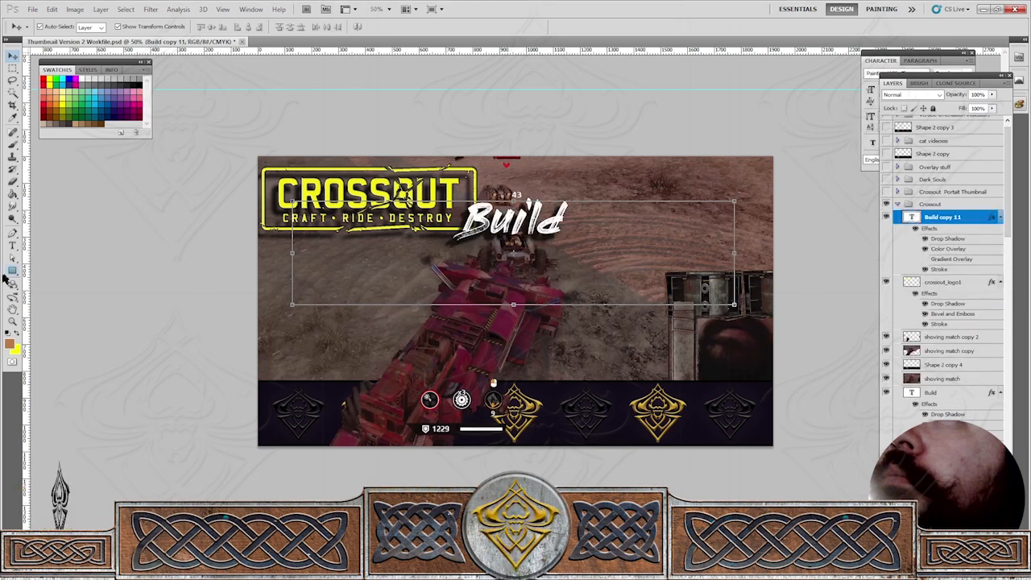
Replace the word Build on the Build copy 11 layer with "Shoving Match!" and place the title over the bottom banner.
{"action": "left_click", "coordinate": [12, 245]}
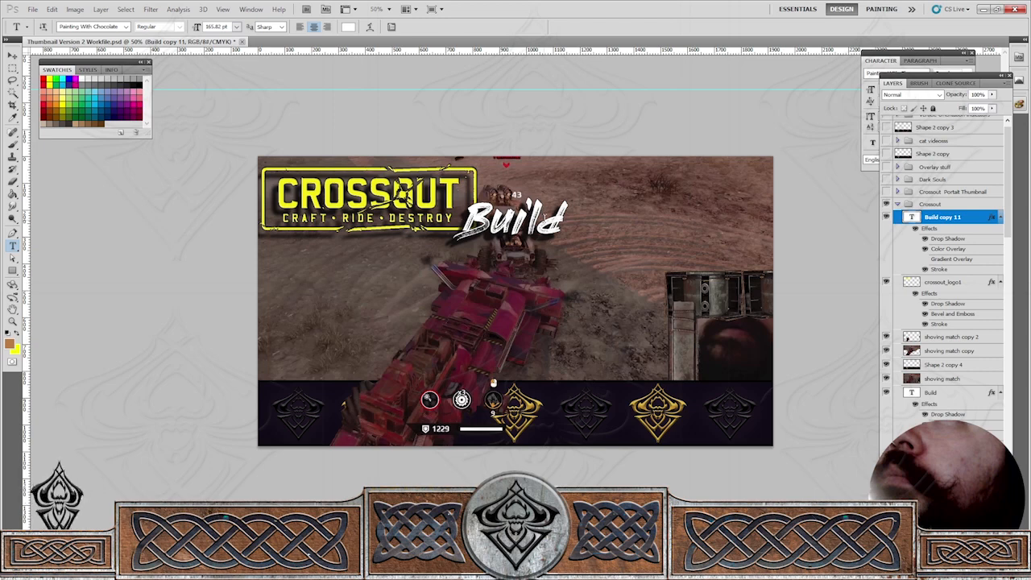
{"action": "left_click_drag", "start_coordinate": [546, 226], "coordinate": [442, 219]}
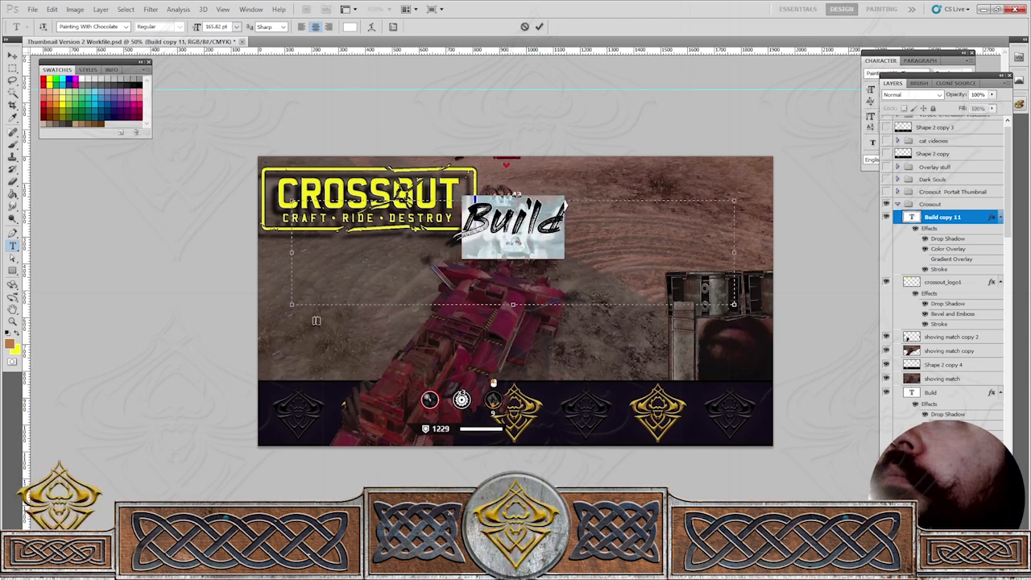
{"action": "type", "text": "Shoving"}
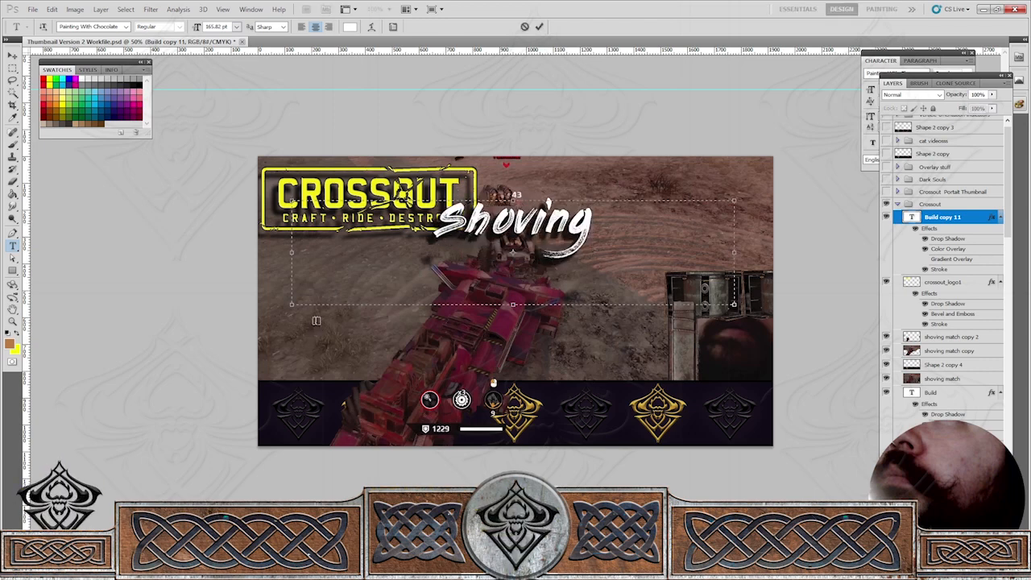
{"action": "type", "text": " Match!"}
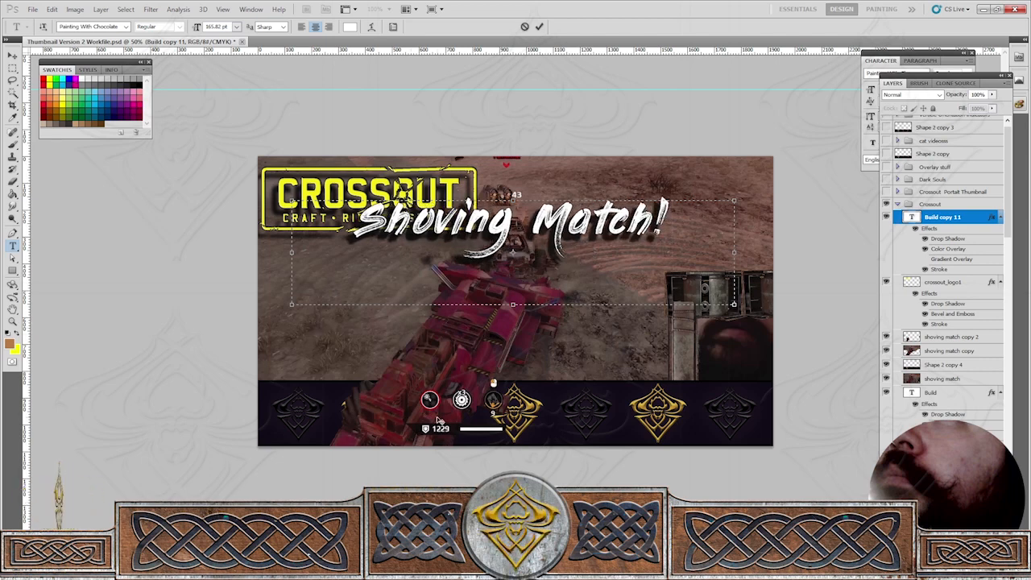
{"action": "left_click", "coordinate": [12, 56]}
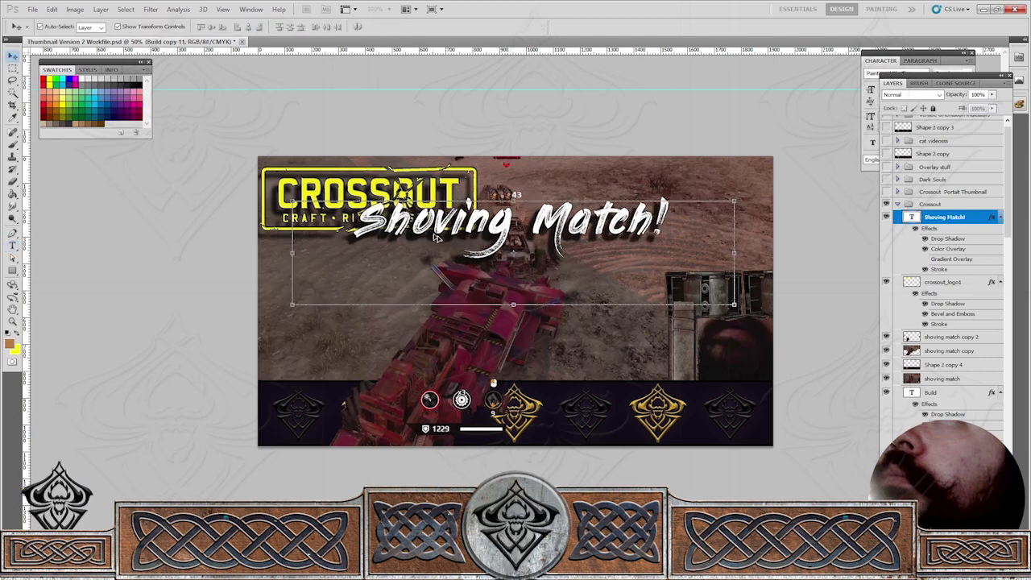
{"action": "left_click_drag", "start_coordinate": [499, 222], "coordinate": [593, 410]}
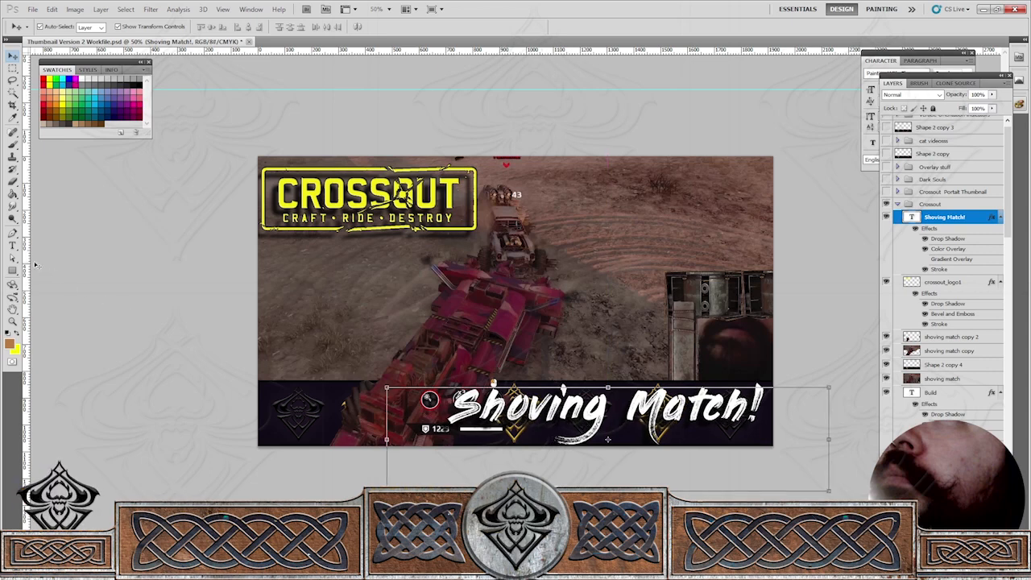
Break the title into two lines, "Shoving" above "Match!", and extend its text box upward to fit both lines.
{"action": "left_click", "coordinate": [13, 245]}
{"action": "left_click", "coordinate": [609, 412]}
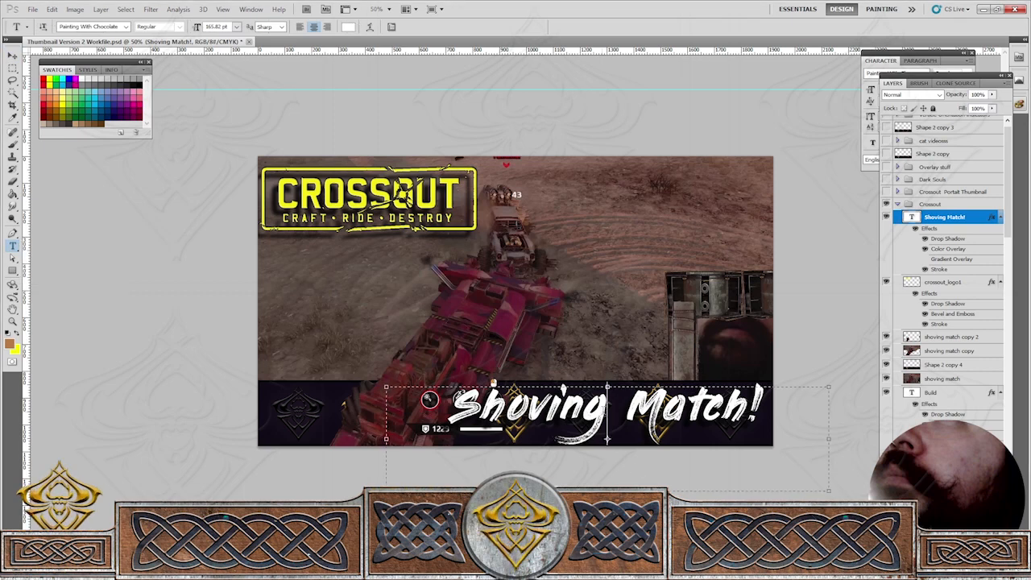
{"action": "key", "text": "Return"}
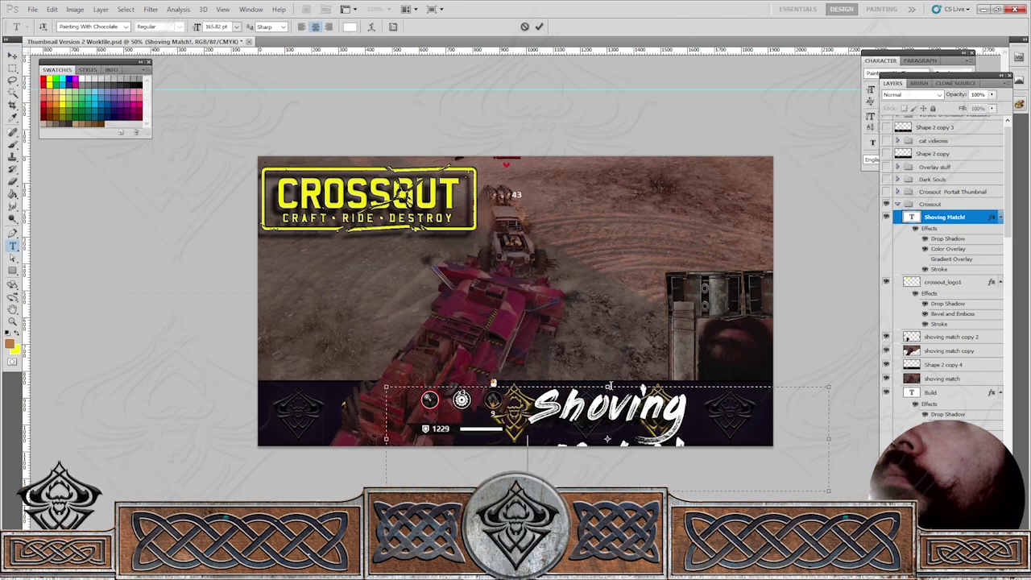
{"action": "left_click_drag", "start_coordinate": [608, 385], "coordinate": [608, 234]}
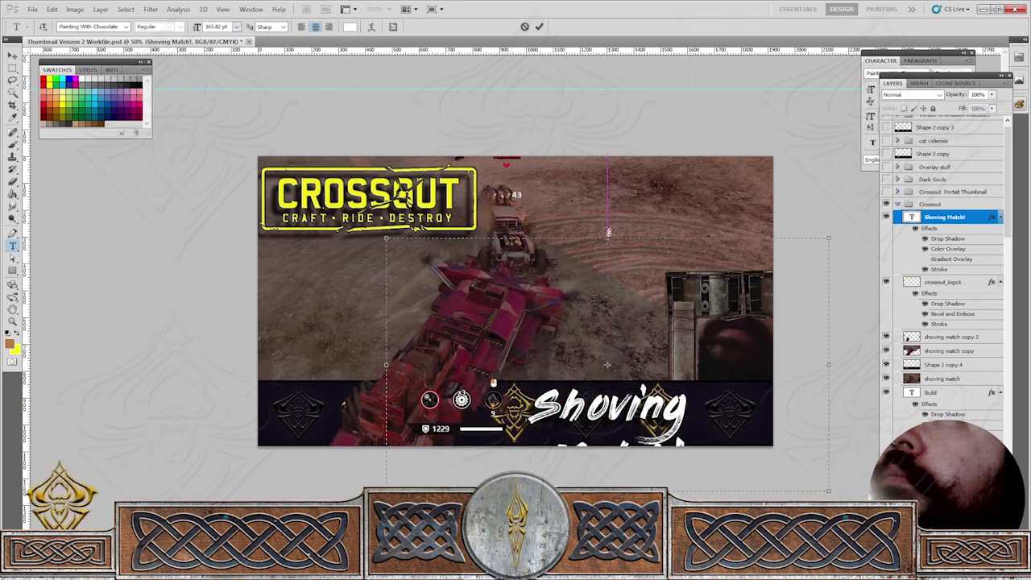
{"action": "left_click", "coordinate": [12, 55]}
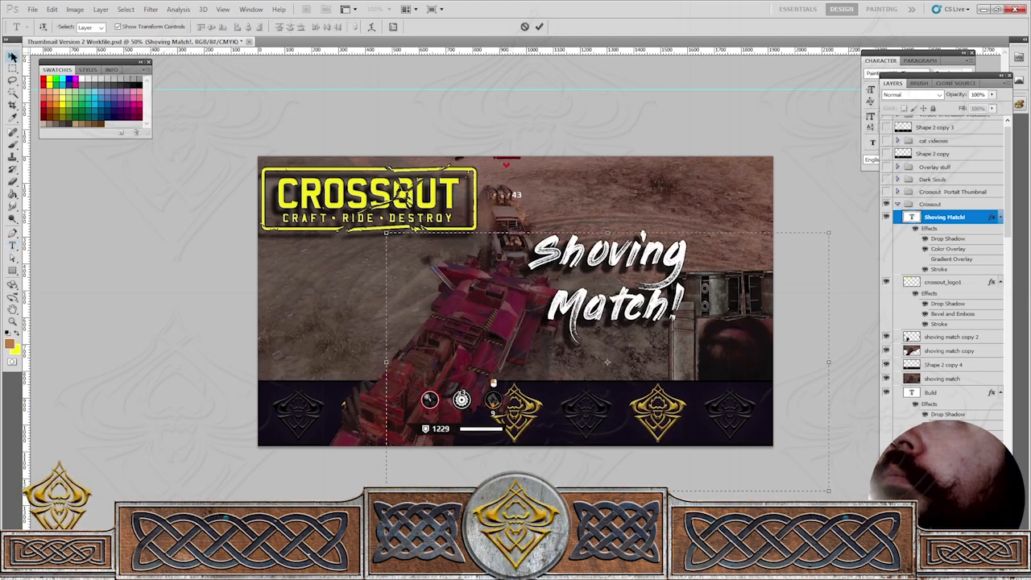
Try the two-line title beside the magenta vehicle below the logo, and place it in the image's lower-right corner overlapping the banner.
{"action": "left_click_drag", "start_coordinate": [608, 362], "coordinate": [342, 402]}
{"action": "left_click_drag", "start_coordinate": [335, 305], "coordinate": [342, 315]}
{"action": "key", "text": "ctrl+t"}
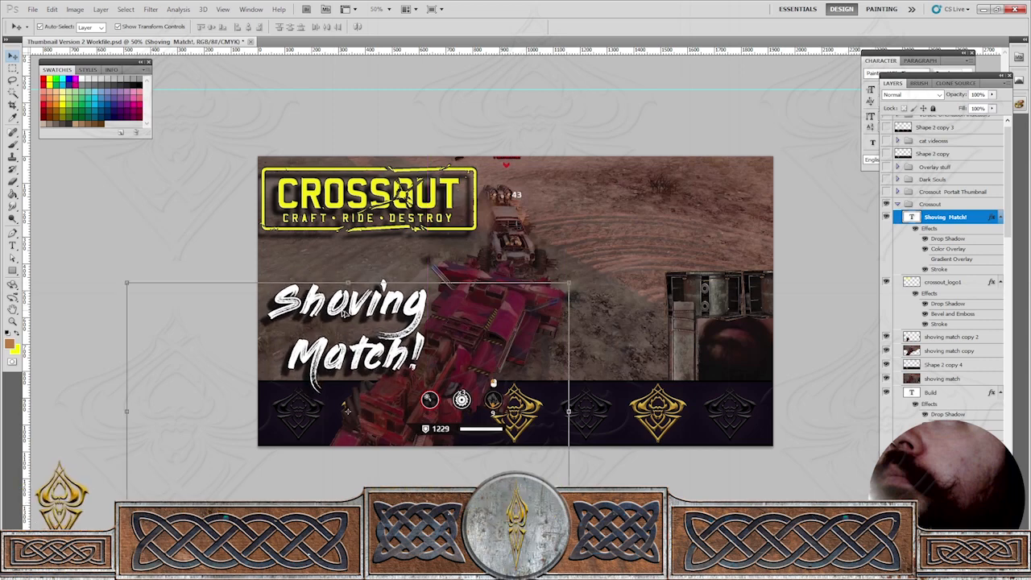
{"action": "left_click", "coordinate": [815, 431]}
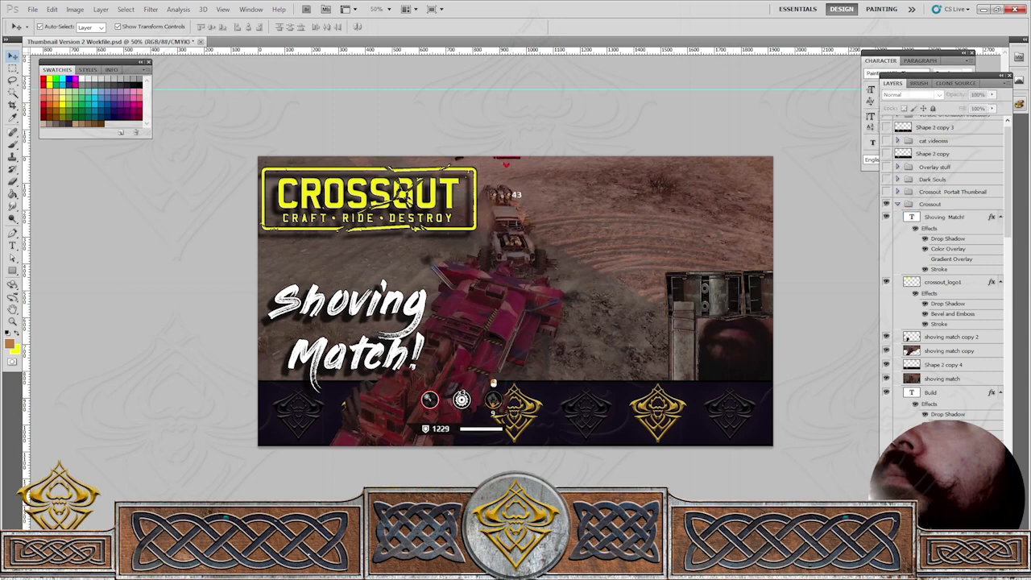
{"action": "left_click_drag", "start_coordinate": [391, 316], "coordinate": [693, 346]}
{"action": "left_click", "coordinate": [798, 272]}
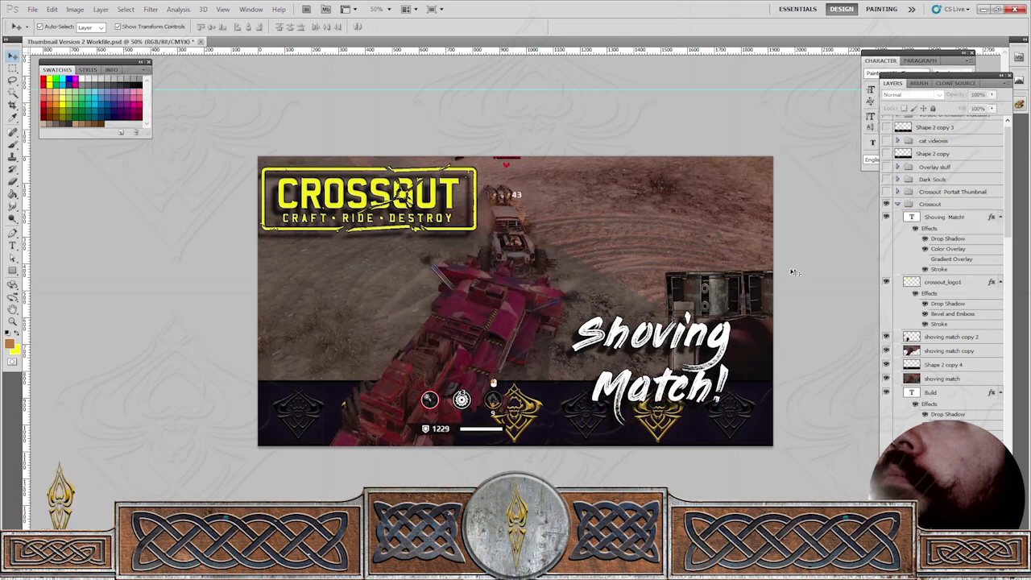
Set the font size of the whole "Shoving Match!" title to 195.82 pt.
{"action": "left_click", "coordinate": [12, 245]}
{"action": "left_click", "coordinate": [48, 244]}
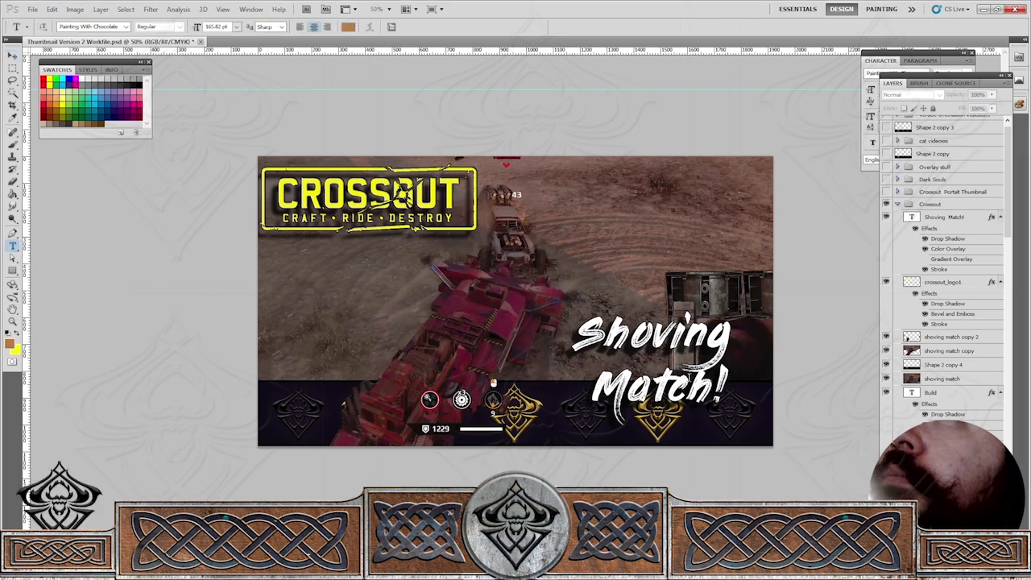
{"action": "left_click", "coordinate": [733, 390]}
{"action": "key", "text": "ctrl+a"}
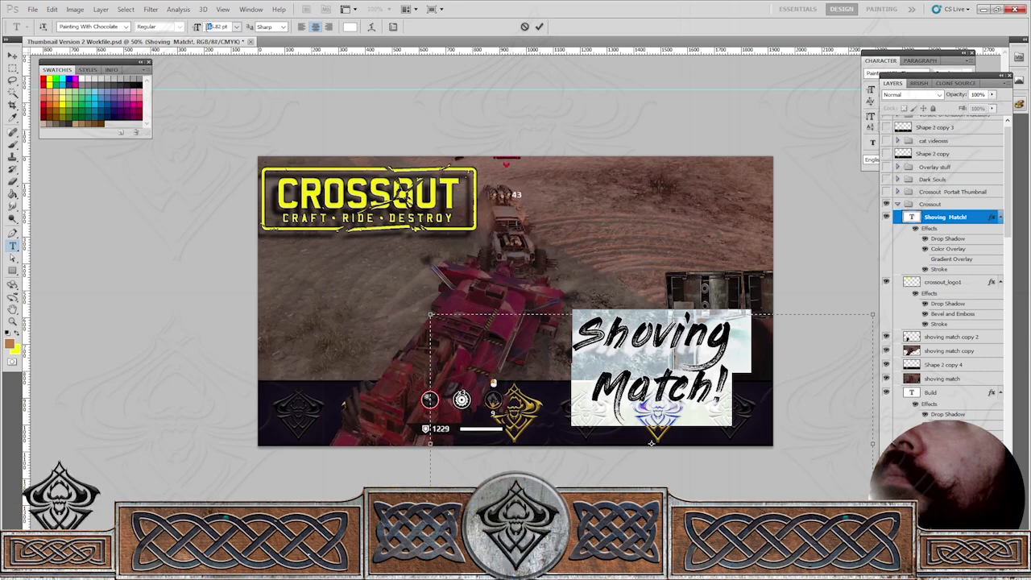
{"action": "key", "text": "BackSpace"}
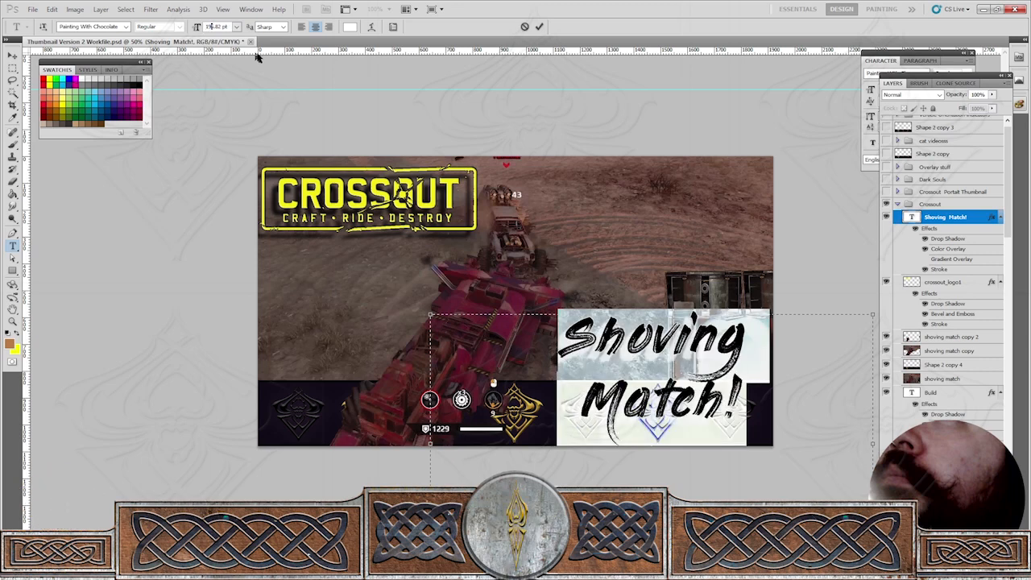
{"action": "type", "text": "9"}
{"action": "left_click", "coordinate": [13, 58]}
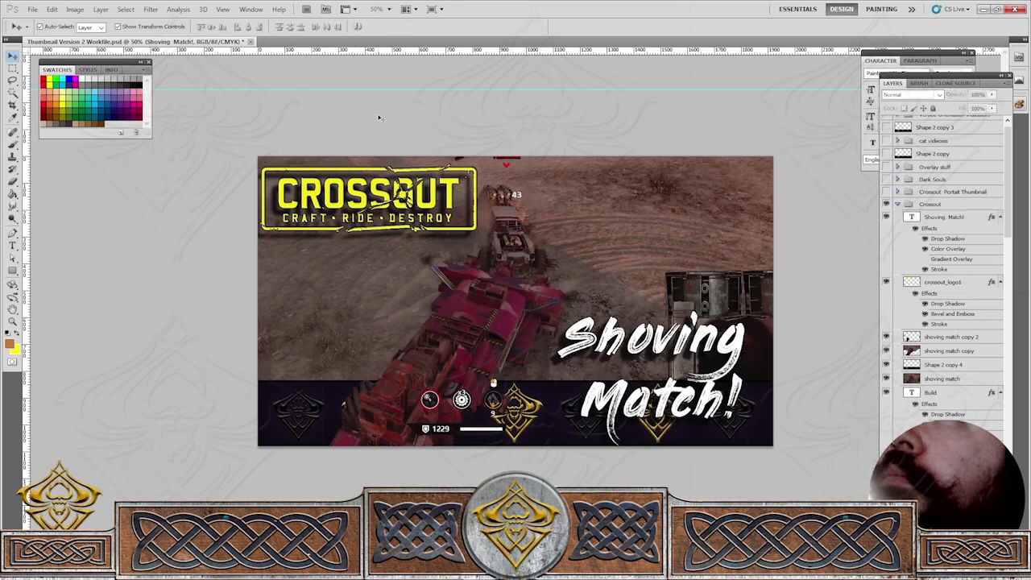
Nudge the enlarged title slightly to the right and down, and select its layer again.
{"action": "left_click_drag", "start_coordinate": [699, 340], "coordinate": [706, 342]}
{"action": "left_click", "coordinate": [789, 207]}
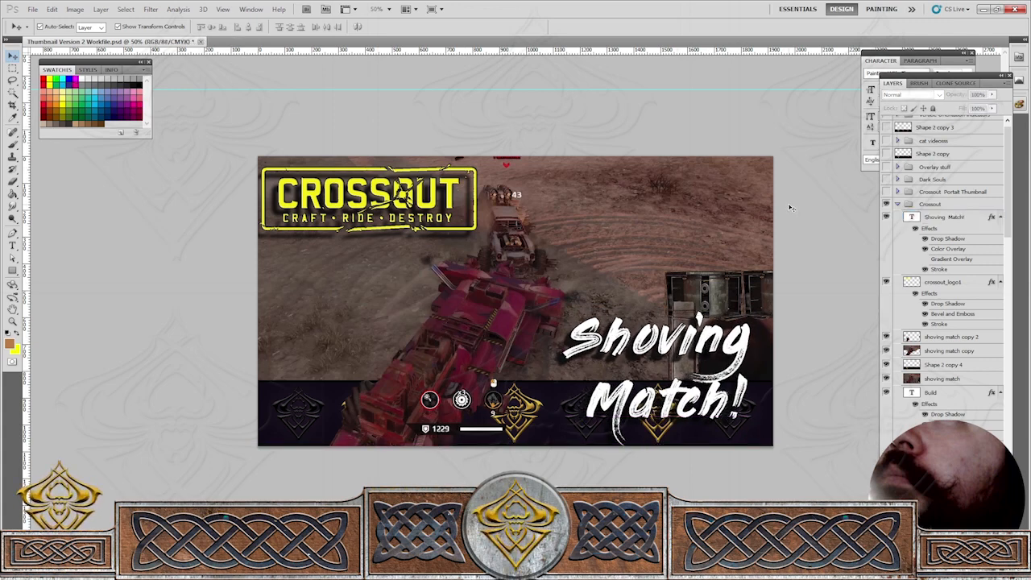
{"action": "left_click", "coordinate": [690, 351]}
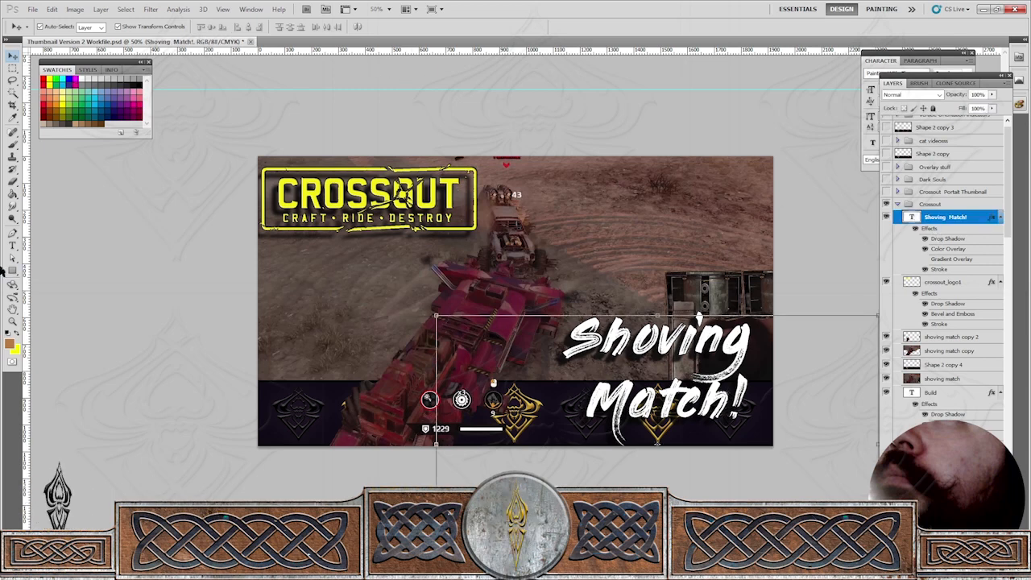
Try to recolor the whole "Shoving Match!" text with a dusty brown sampled from the background terrain.
{"action": "left_click", "coordinate": [16, 249]}
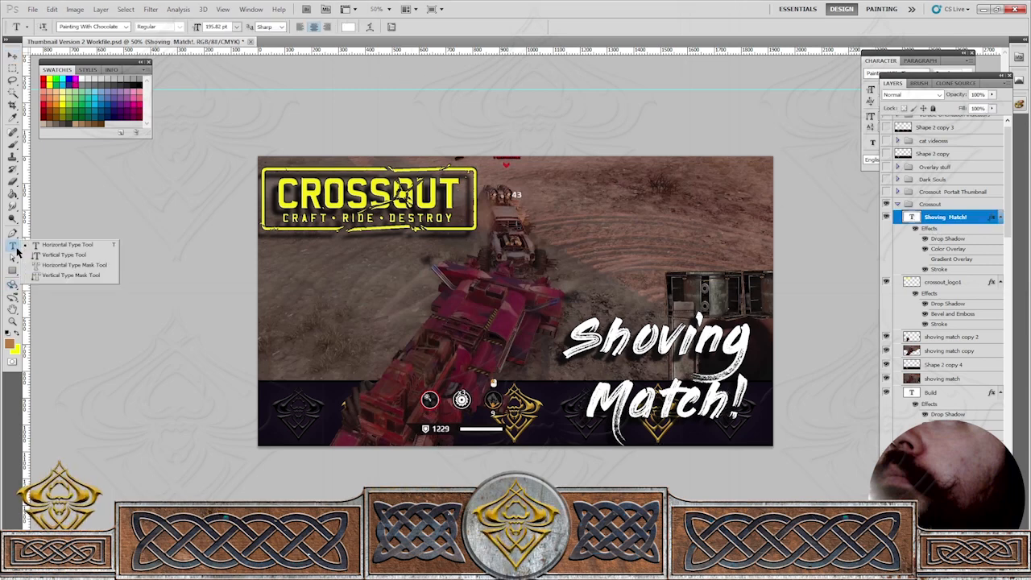
{"action": "left_click", "coordinate": [348, 27]}
{"action": "left_click", "coordinate": [632, 223]}
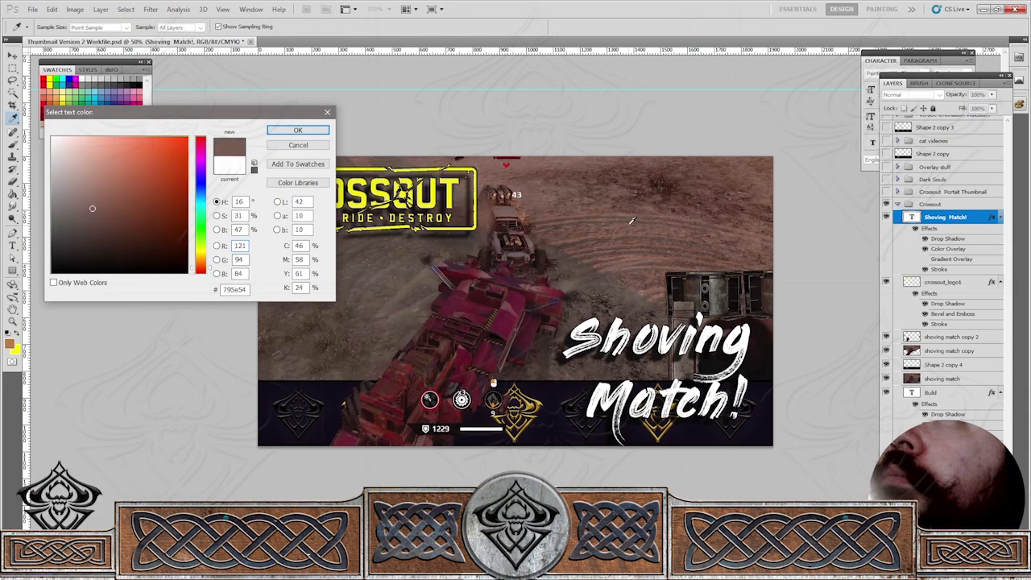
{"action": "left_click", "coordinate": [297, 130]}
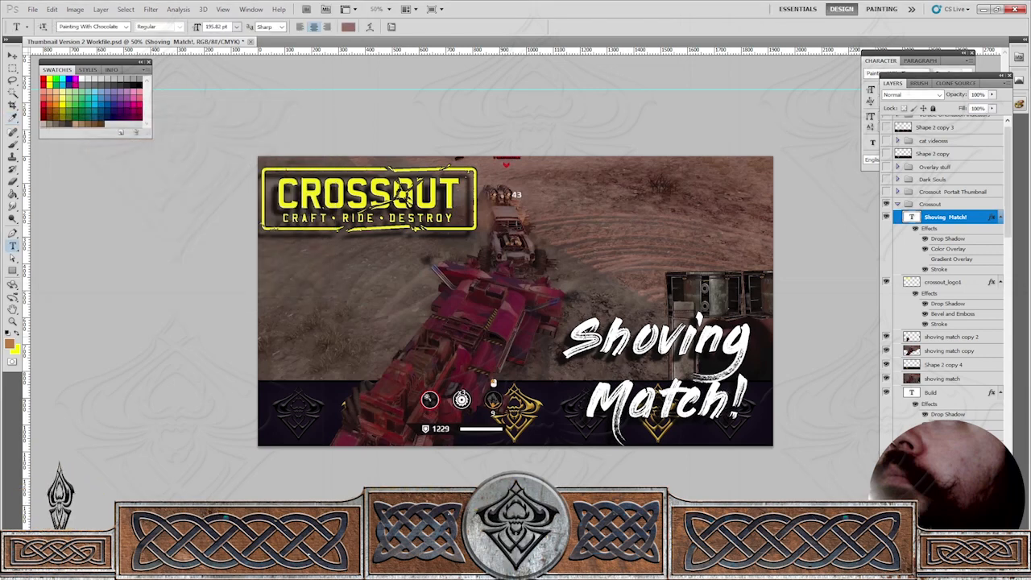
{"action": "left_click_drag", "start_coordinate": [566, 345], "coordinate": [695, 393]}
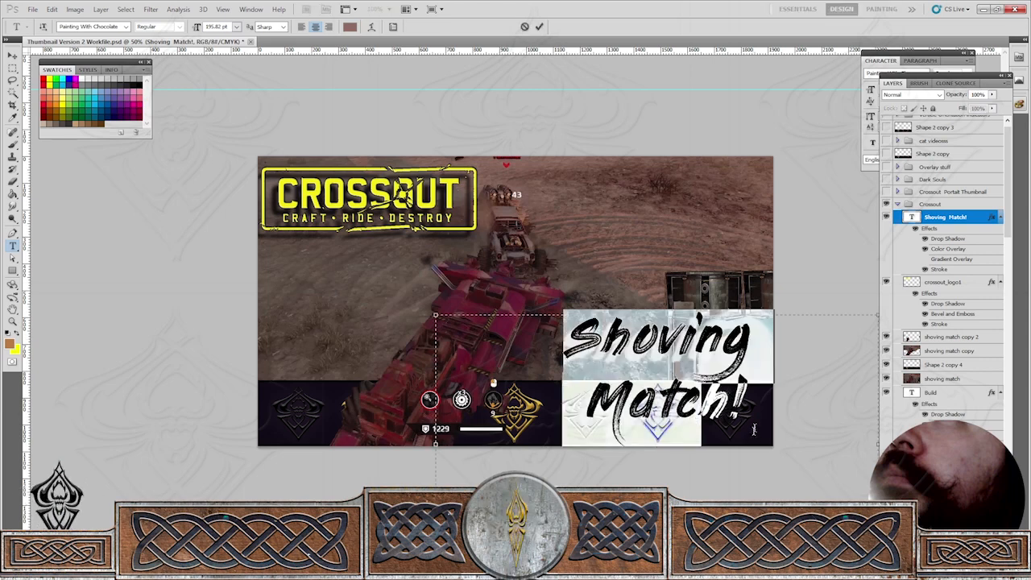
{"action": "left_click_drag", "start_coordinate": [753, 429], "coordinate": [755, 422]}
{"action": "left_click", "coordinate": [349, 26]}
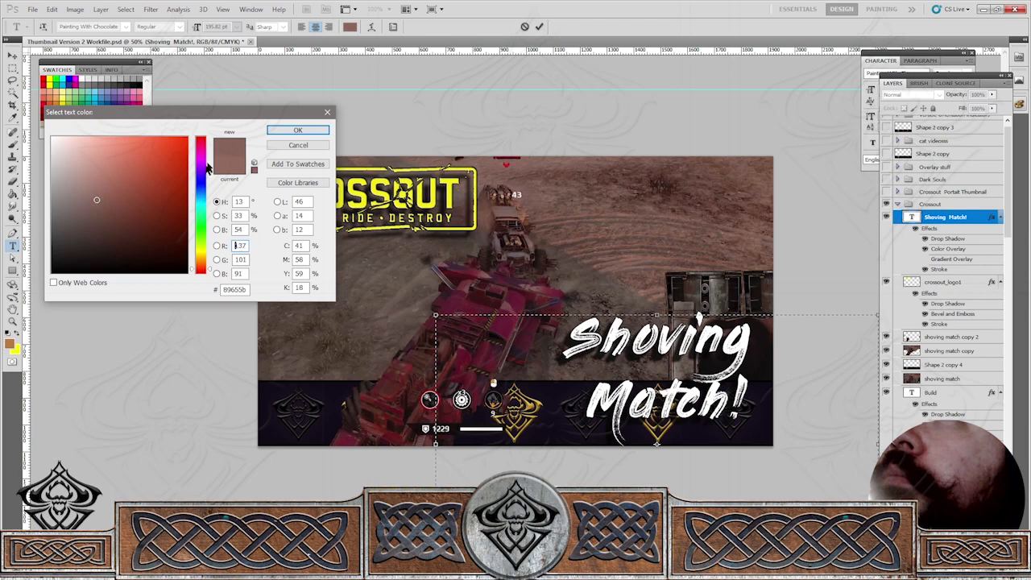
{"action": "left_click", "coordinate": [307, 134]}
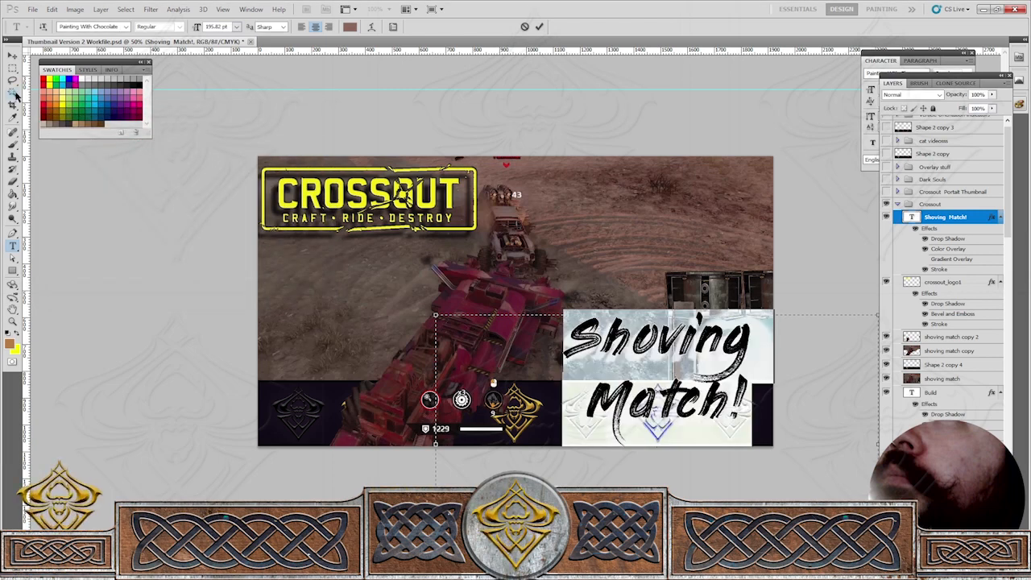
{"action": "left_click", "coordinate": [13, 56]}
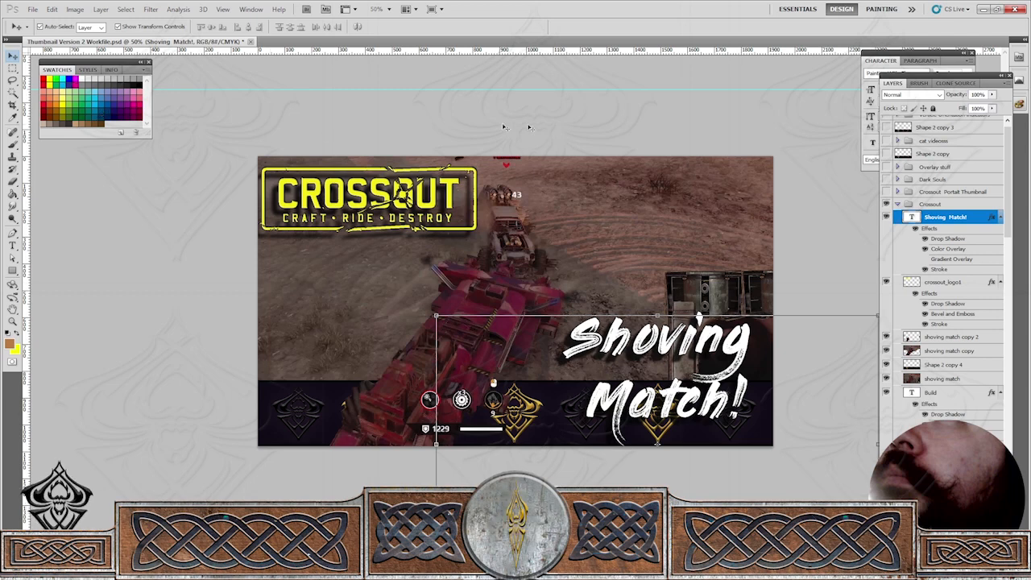
Open the title's Color Overlay color and try shades sampled from the terrain, the magenta vehicle, and the yellow Crossout logo.
{"action": "double_click", "coordinate": [926, 250]}
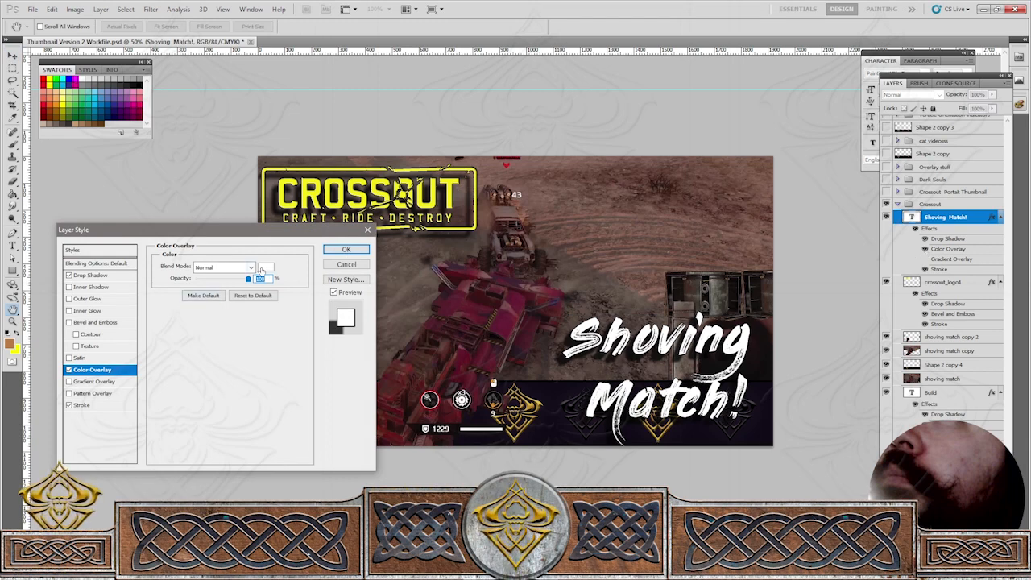
{"action": "left_click", "coordinate": [265, 266]}
{"action": "left_click", "coordinate": [464, 238]}
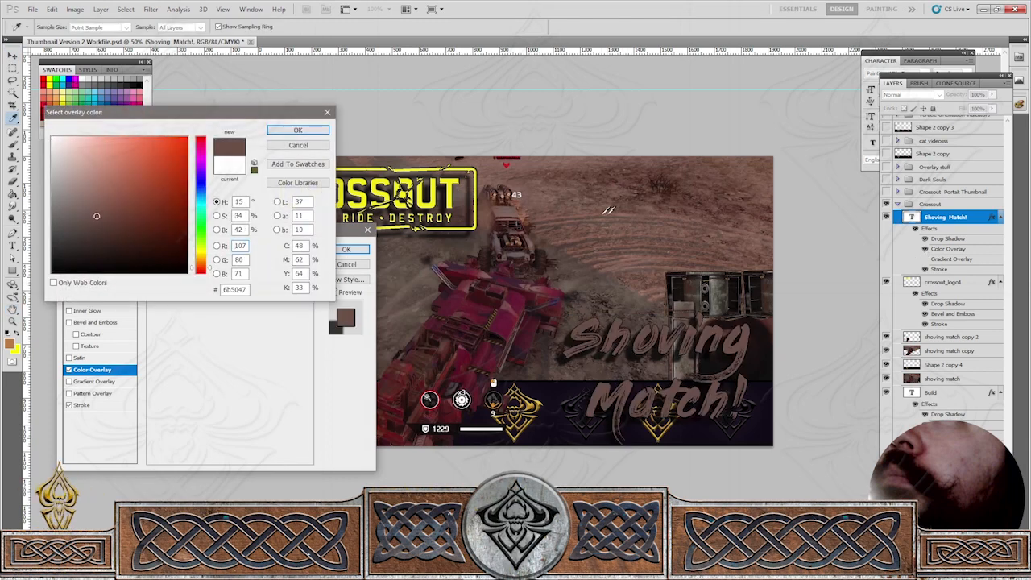
{"action": "left_click", "coordinate": [604, 213]}
{"action": "left_click", "coordinate": [687, 205]}
{"action": "left_click_drag", "start_coordinate": [755, 173], "coordinate": [503, 324]}
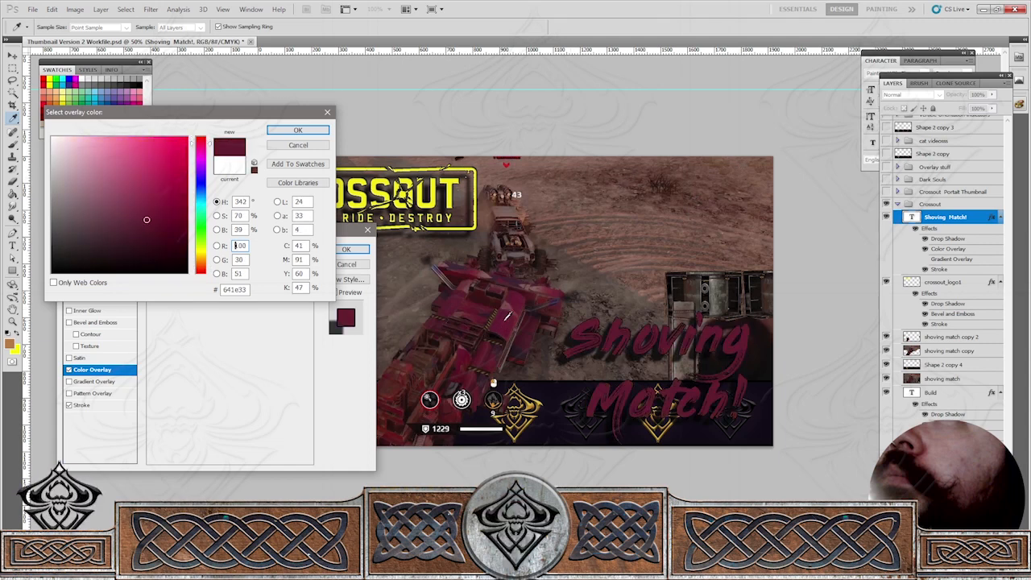
{"action": "left_click_drag", "start_coordinate": [522, 248], "coordinate": [509, 195]}
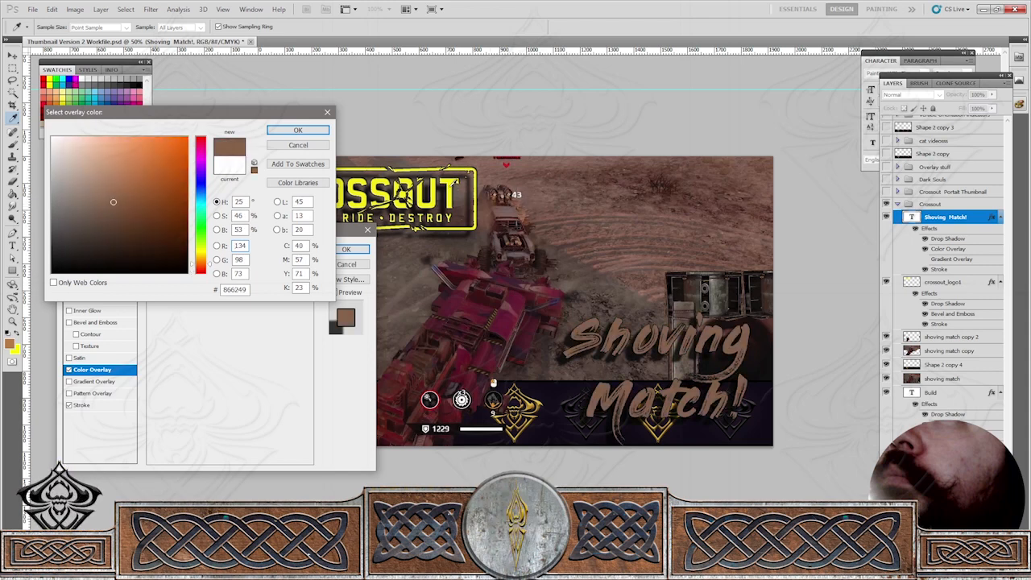
{"action": "left_click", "coordinate": [448, 190]}
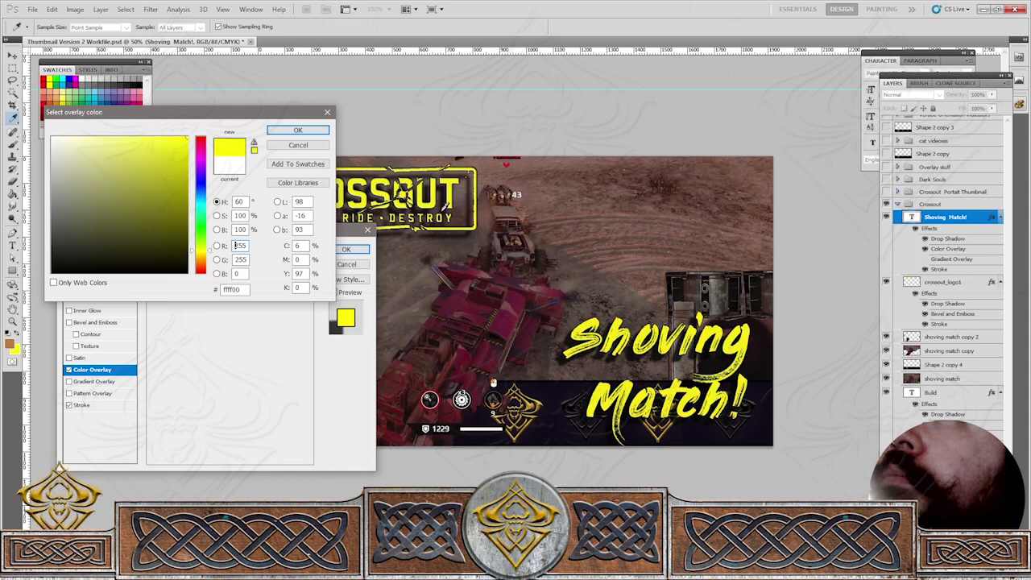
Try a muted yellow, a dark olive, and a bright red (#ff001e) for the title's color overlay.
{"action": "mouse_move", "coordinate": [187, 185]}
{"action": "left_mouse_down"}
{"action": "mouse_move", "coordinate": [169, 160]}
{"action": "mouse_move", "coordinate": [151, 170]}
{"action": "left_mouse_up"}
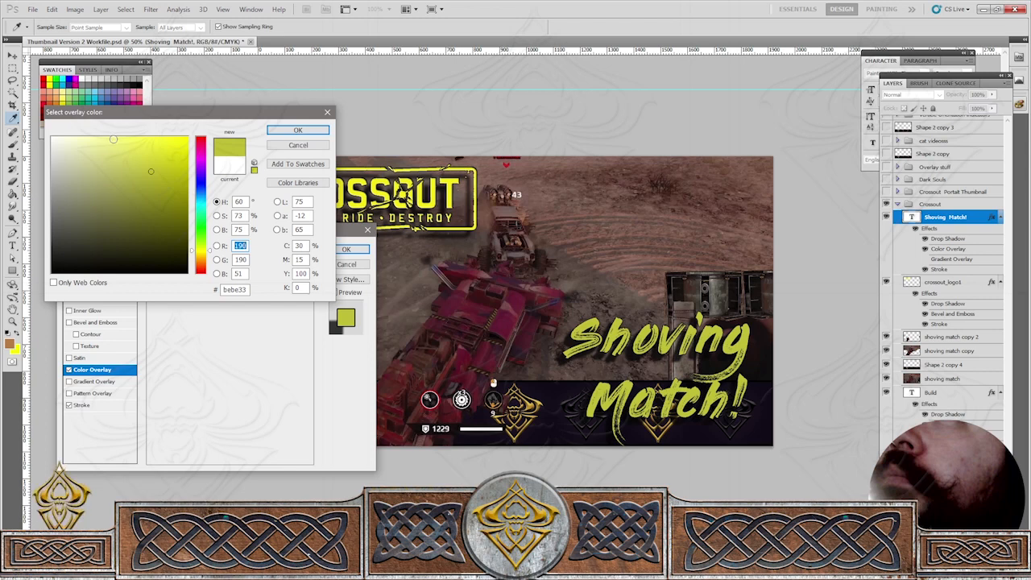
{"action": "mouse_move", "coordinate": [113, 139]}
{"action": "left_mouse_down"}
{"action": "mouse_move", "coordinate": [131, 202]}
{"action": "mouse_move", "coordinate": [159, 227]}
{"action": "left_mouse_up"}
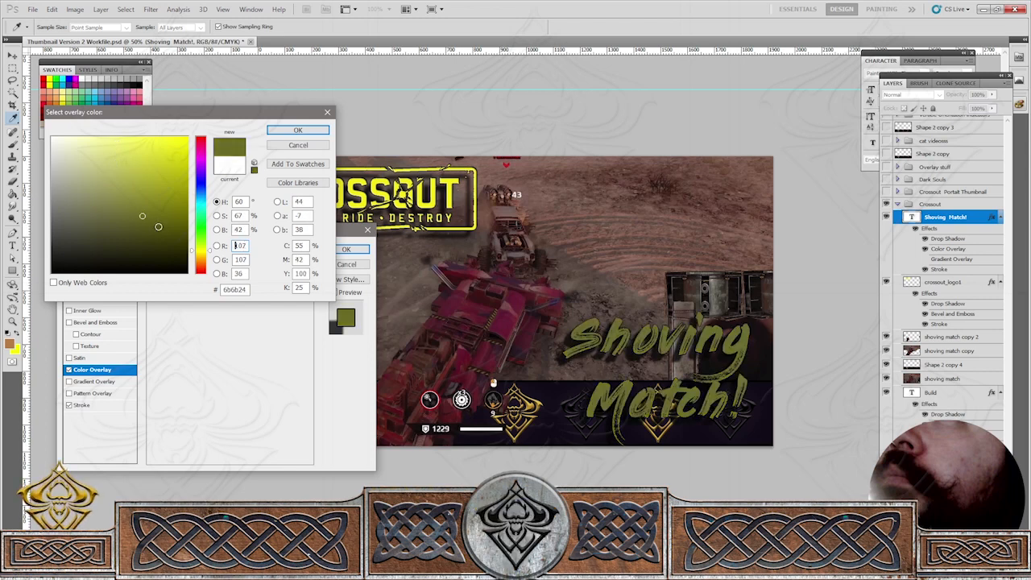
{"action": "left_click", "coordinate": [200, 141]}
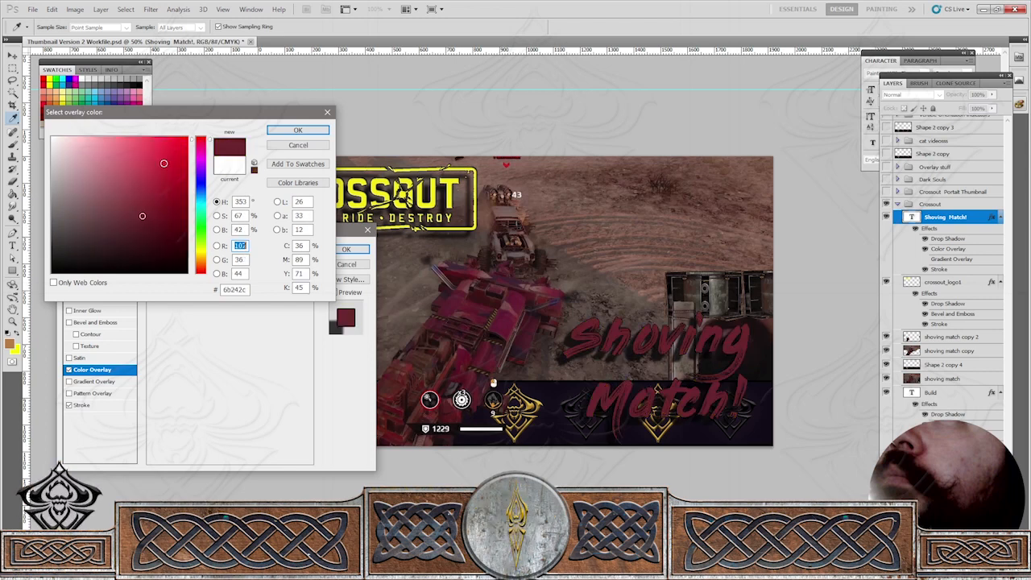
{"action": "mouse_move", "coordinate": [163, 164]}
{"action": "left_mouse_down"}
{"action": "mouse_move", "coordinate": [174, 143]}
{"action": "mouse_move", "coordinate": [158, 130]}
{"action": "mouse_move", "coordinate": [189, 148]}
{"action": "mouse_move", "coordinate": [182, 161]}
{"action": "mouse_move", "coordinate": [174, 141]}
{"action": "mouse_move", "coordinate": [205, 137]}
{"action": "left_mouse_up"}
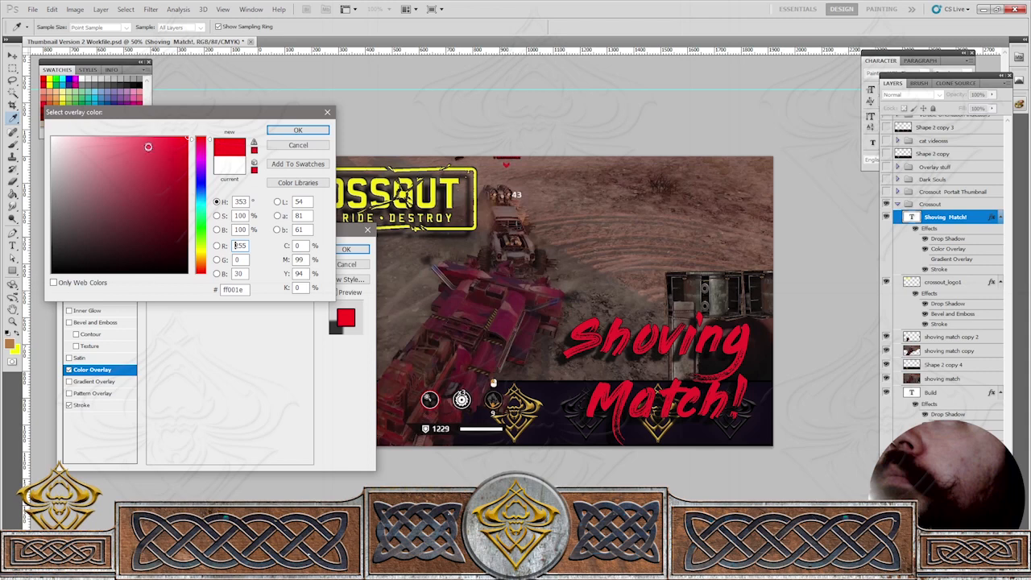
Try hot pink (#ff004e), soft pink (#df7a99), and vivid purple (#f000ff) for the title's color overlay.
{"action": "left_click", "coordinate": [205, 144]}
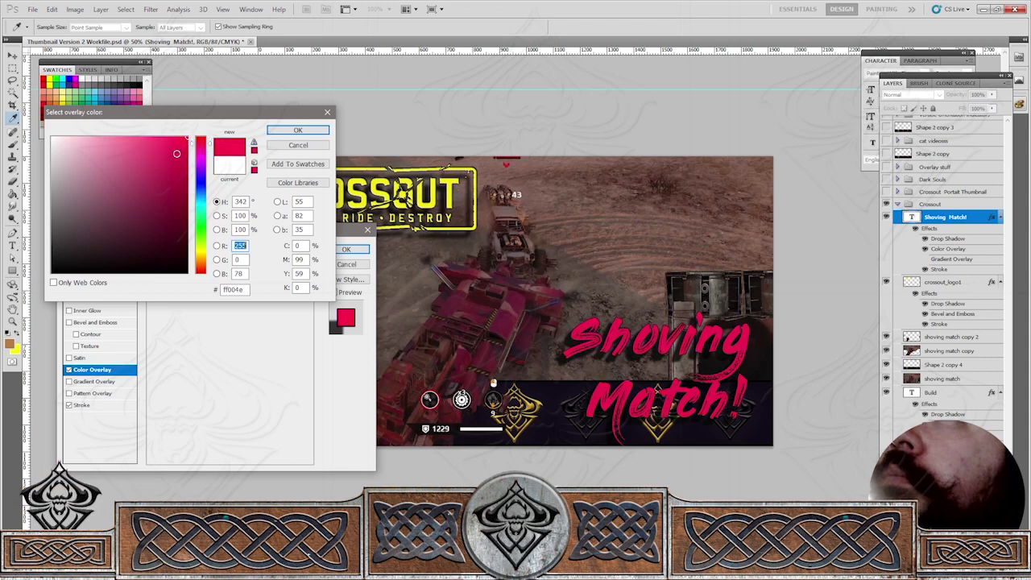
{"action": "left_click_drag", "start_coordinate": [177, 153], "coordinate": [191, 131]}
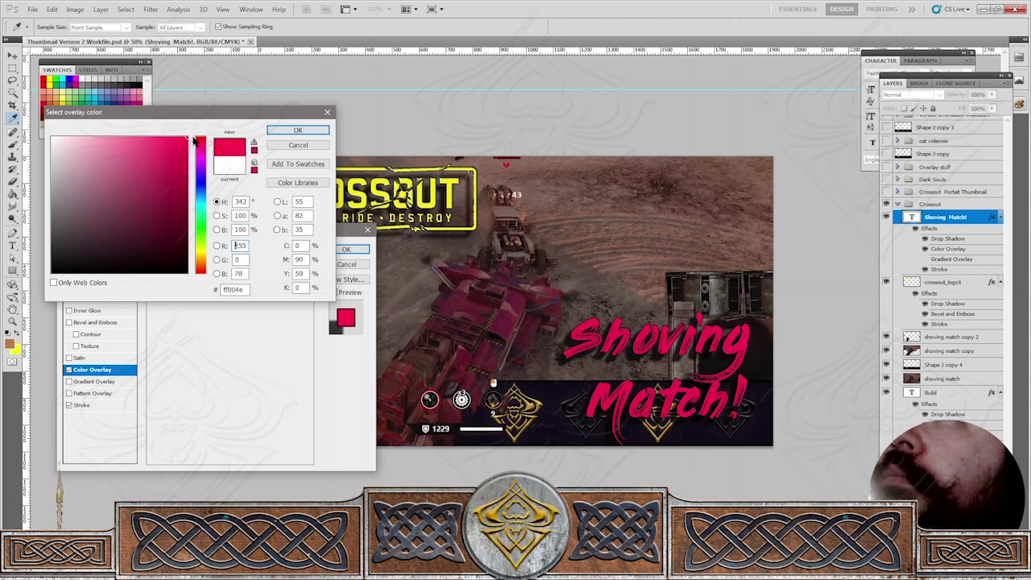
{"action": "left_click_drag", "start_coordinate": [153, 168], "coordinate": [113, 153]}
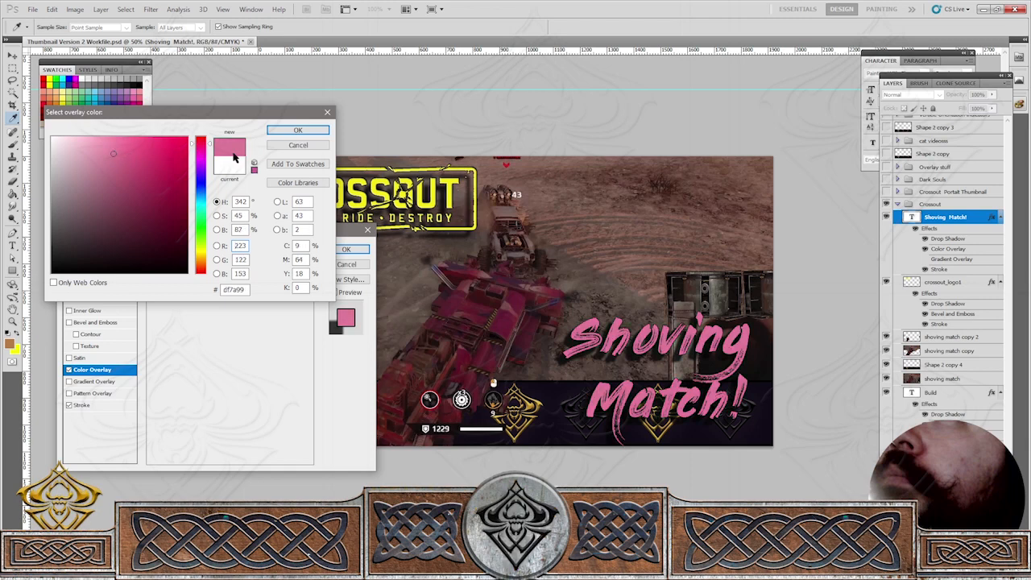
{"action": "left_click", "coordinate": [202, 160]}
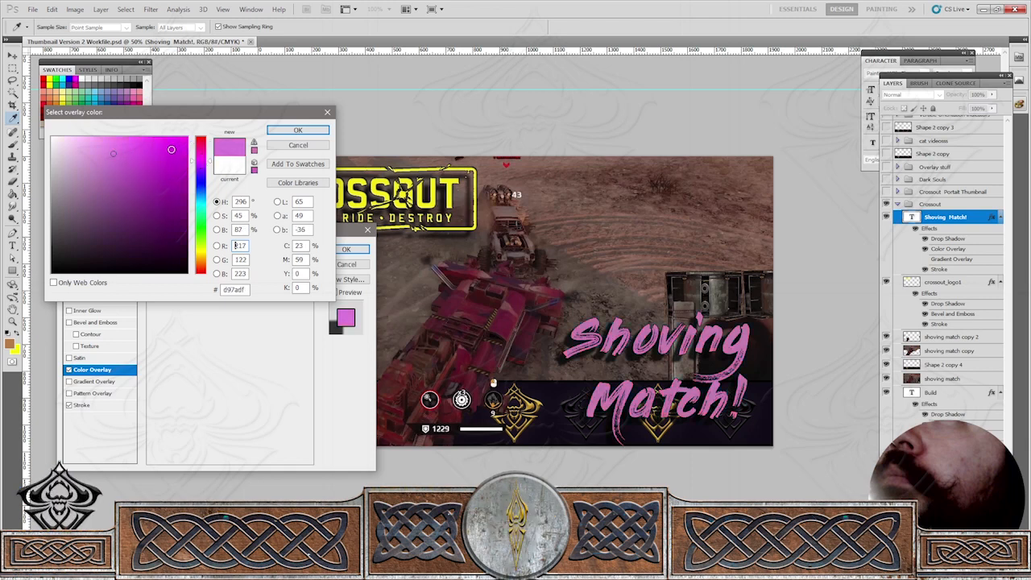
{"action": "left_click_drag", "start_coordinate": [171, 150], "coordinate": [196, 123]}
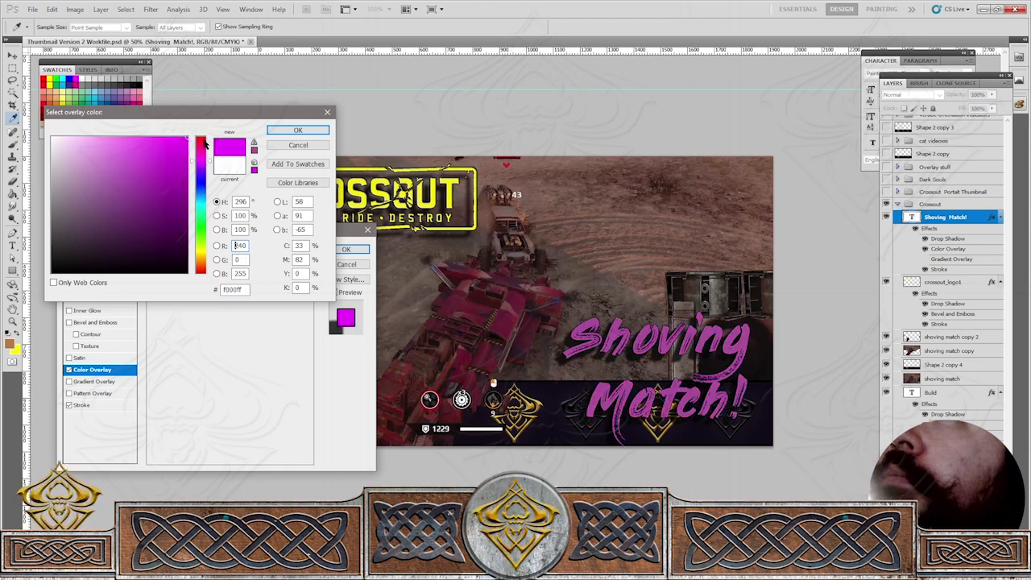
Set the title's color overlay to a strong red (#e80626), apply the layer style, and deselect the layer.
{"action": "left_click", "coordinate": [203, 143]}
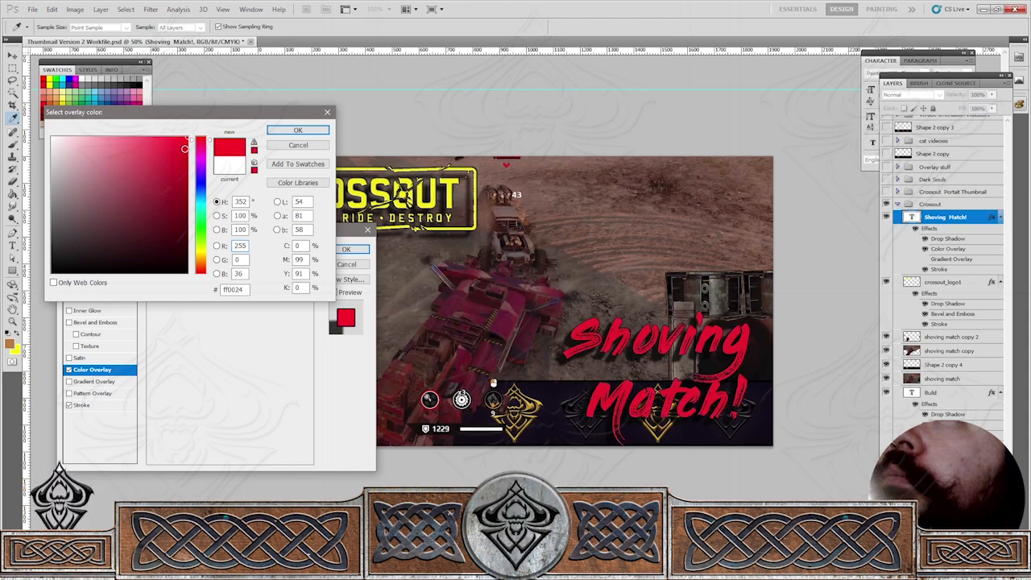
{"action": "left_click", "coordinate": [184, 149]}
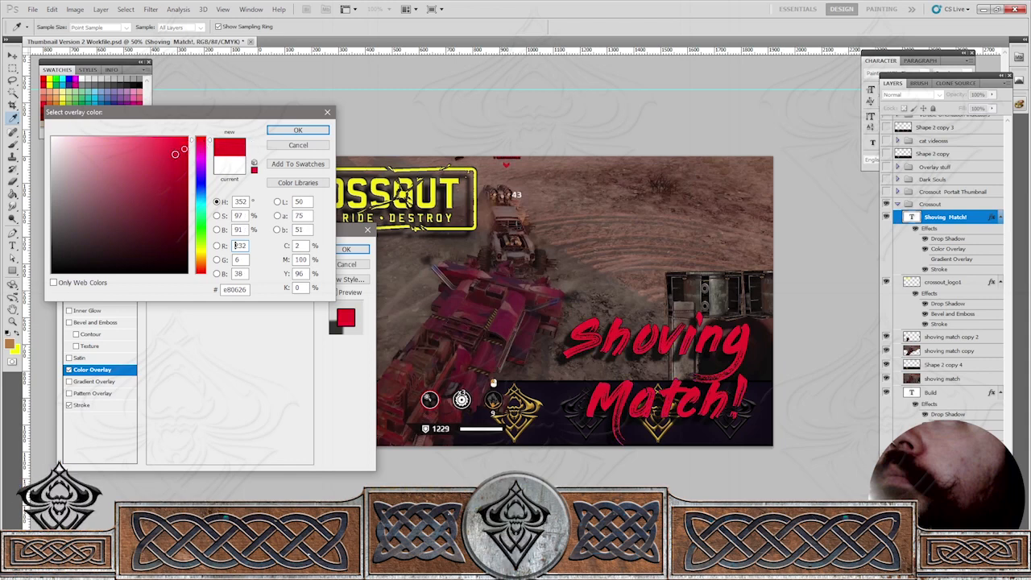
{"action": "left_click", "coordinate": [298, 131]}
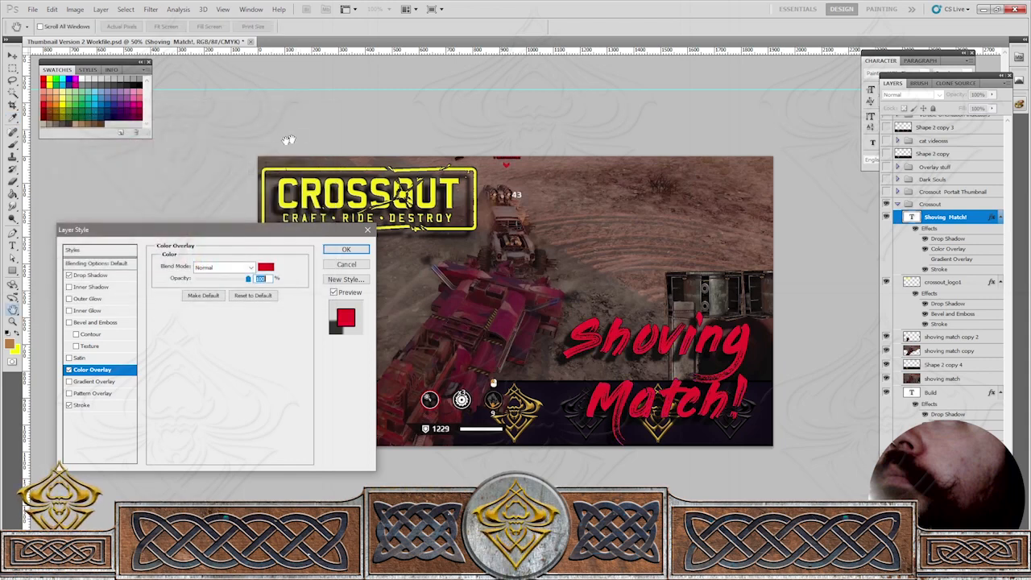
{"action": "left_click", "coordinate": [347, 248]}
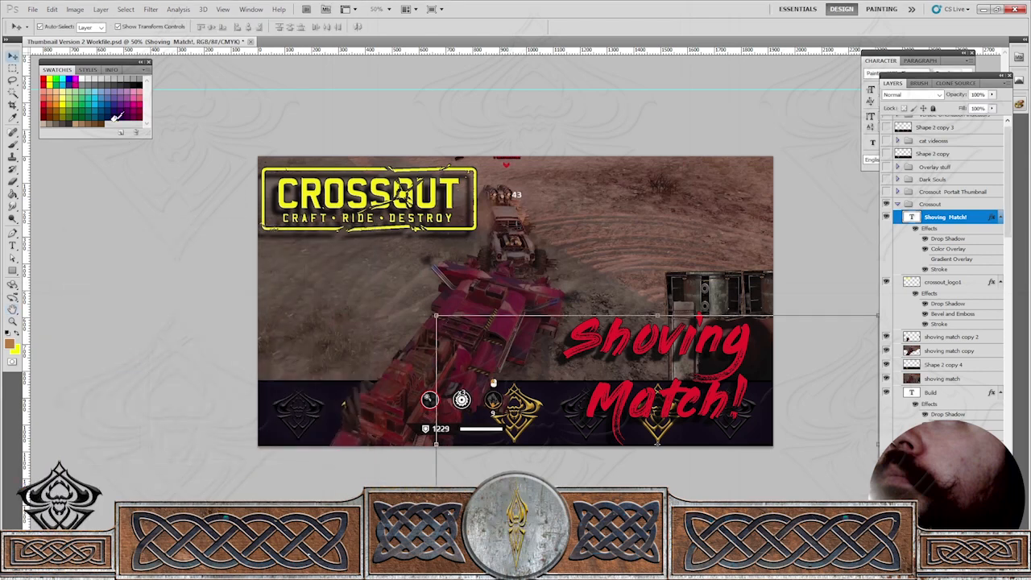
{"action": "left_click", "coordinate": [98, 236]}
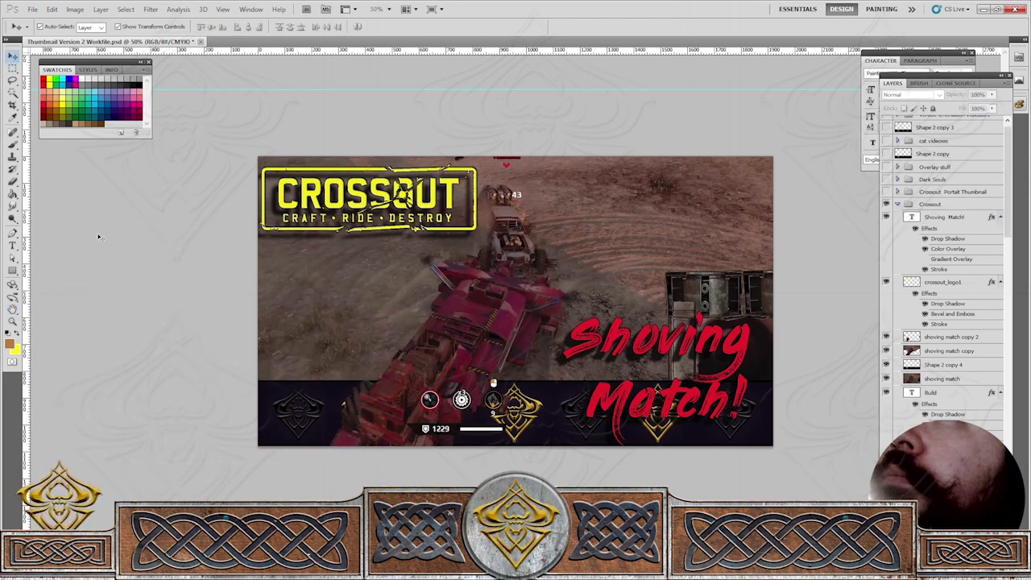
Start saving a copy of the thumbnail in JPEG format to the Video Thumbnails folder.
{"action": "left_click", "coordinate": [32, 9]}
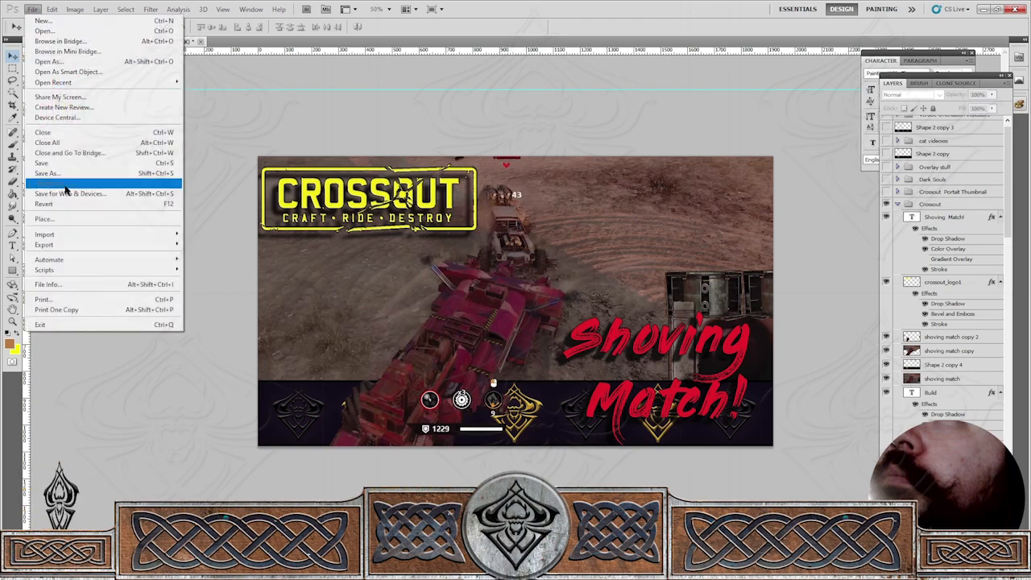
{"action": "left_click", "coordinate": [63, 175]}
{"action": "left_click", "coordinate": [256, 256]}
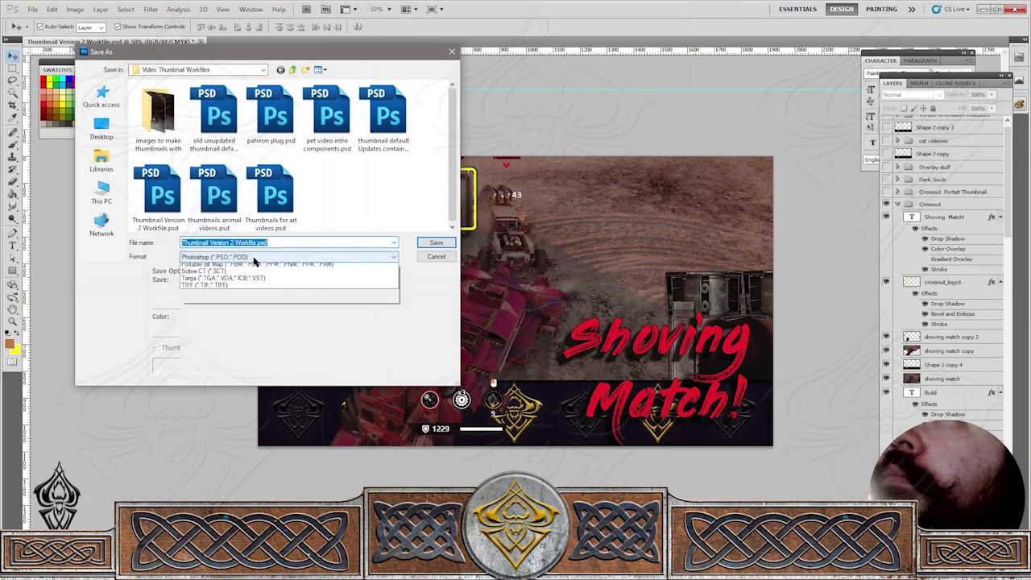
{"action": "left_click", "coordinate": [250, 330]}
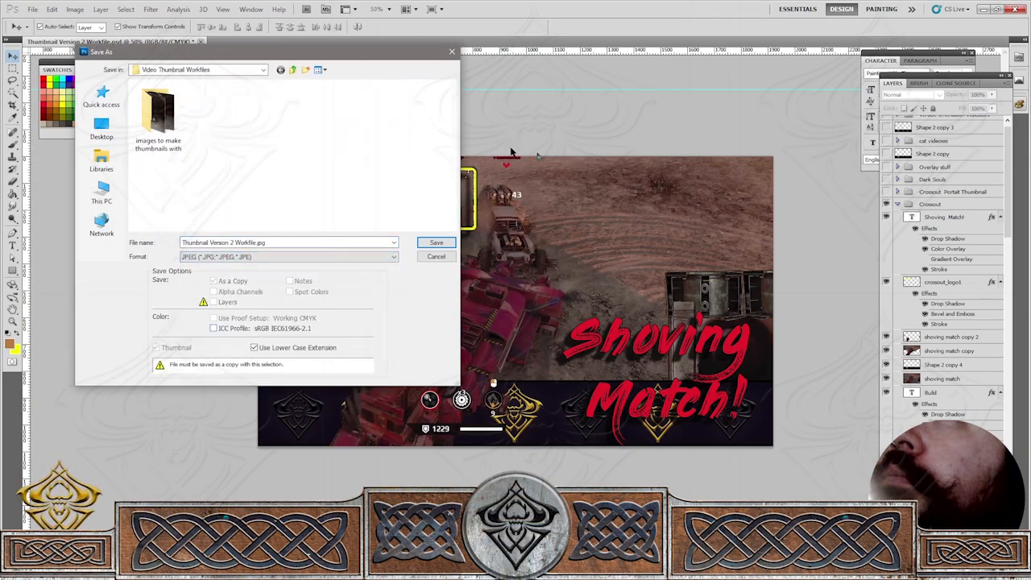
{"action": "left_click", "coordinate": [292, 69]}
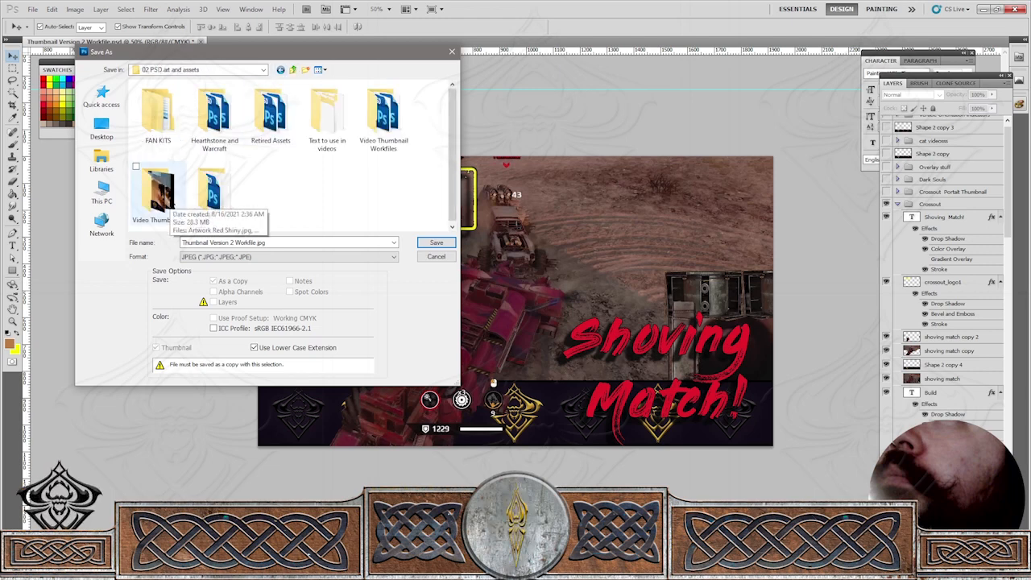
{"action": "double_click", "coordinate": [157, 197]}
Name the JPEG copy "Crossout Shoving Match".
{"action": "left_click", "coordinate": [314, 244]}
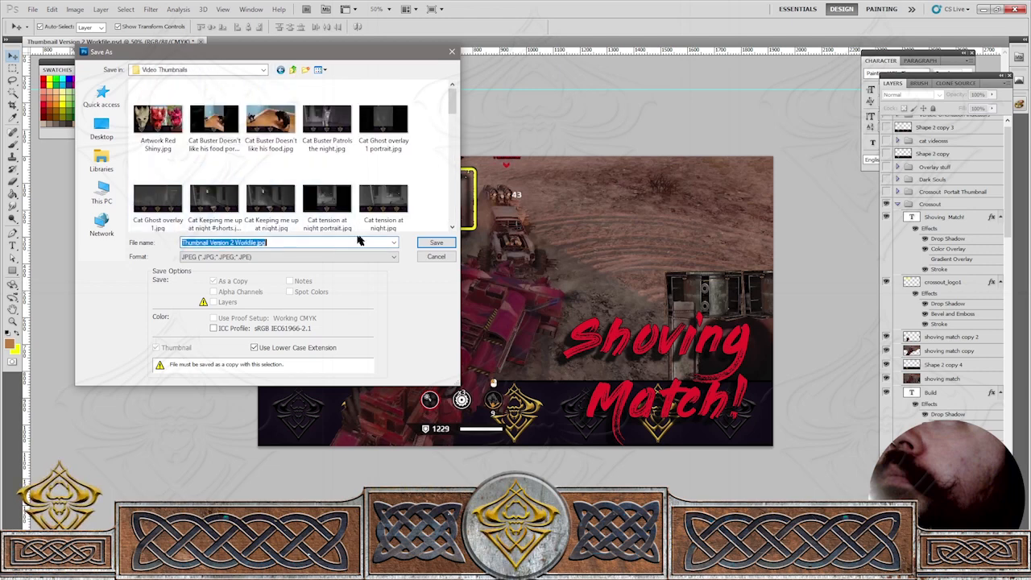
{"action": "type", "text": "Cros"}
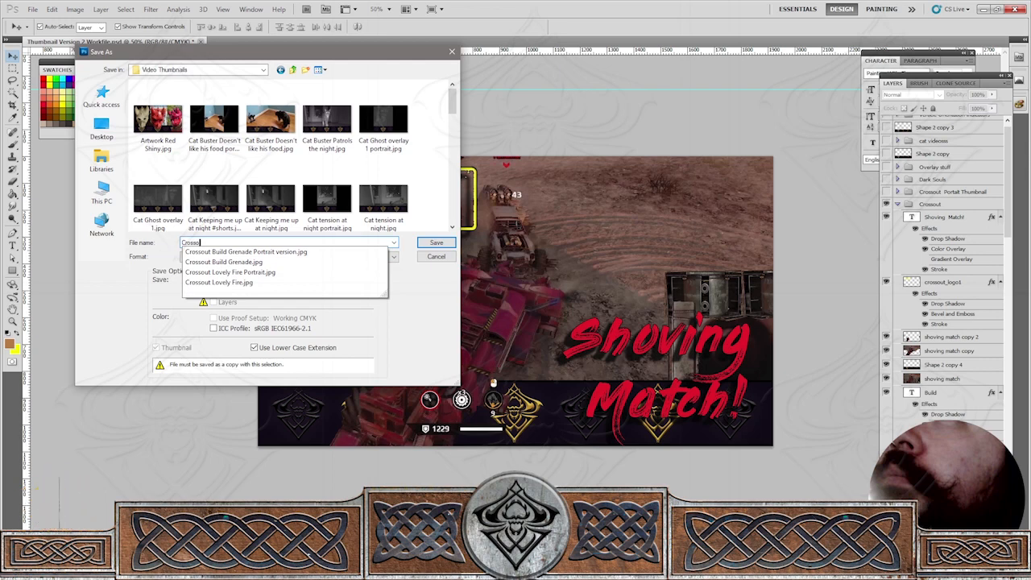
{"action": "type", "text": "sout S"}
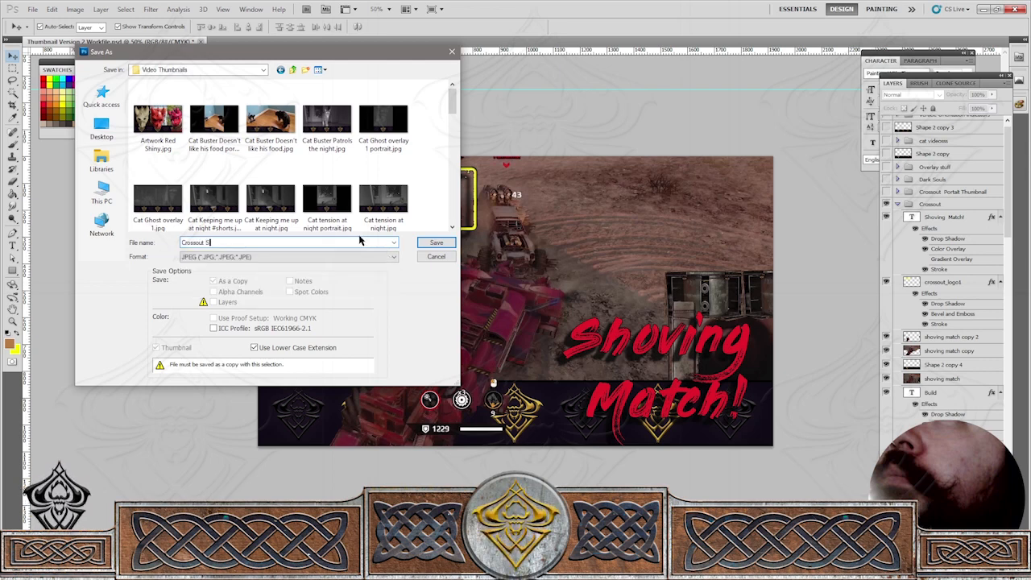
{"action": "type", "text": "hoving Mat"}
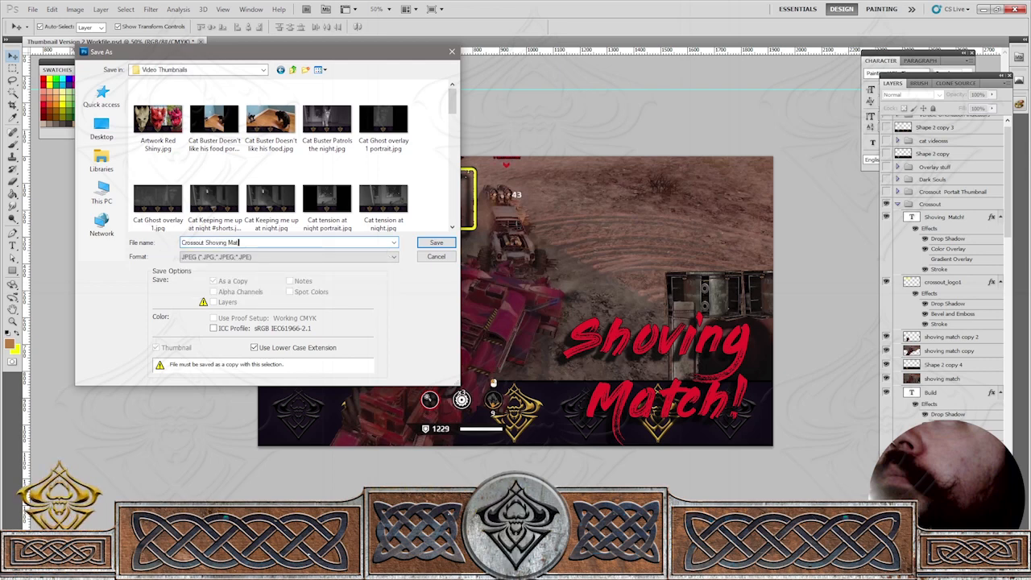
{"action": "key", "text": "BackSpace"}
{"action": "key", "text": "BackSpace"}
{"action": "key", "text": "BackSpace"}
{"action": "key", "text": "BackSpace"}
{"action": "key", "text": "BackSpace"}
{"action": "key", "text": "BackSpace"}
{"action": "key", "text": "BackSpace"}
{"action": "key", "text": "BackSpace"}
{"action": "type", "text": "wing Match"}
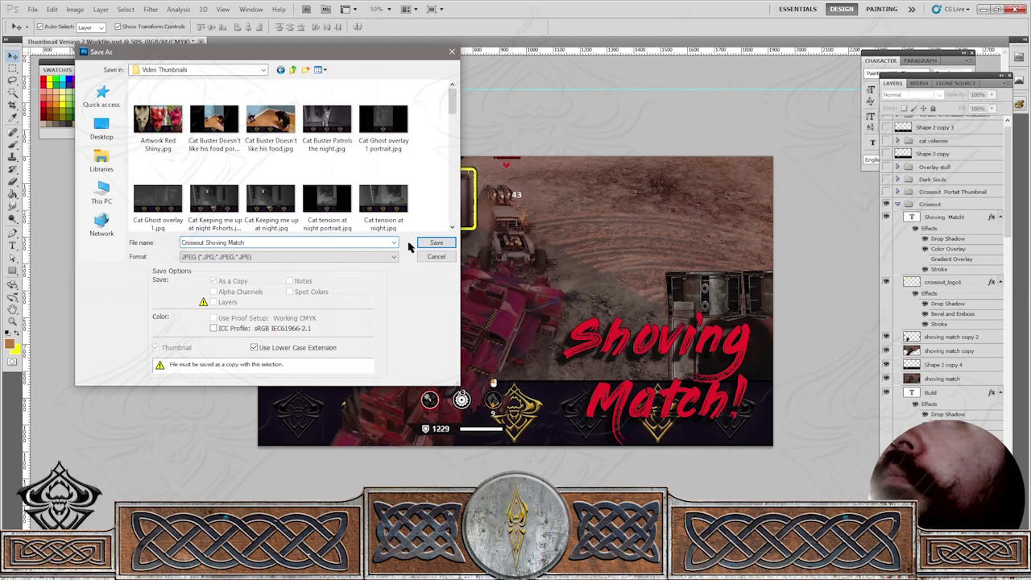
Save the JPEG copy at quality 12 (Maximum) with the Baseline ("Standard") format.
{"action": "left_click", "coordinate": [425, 245]}
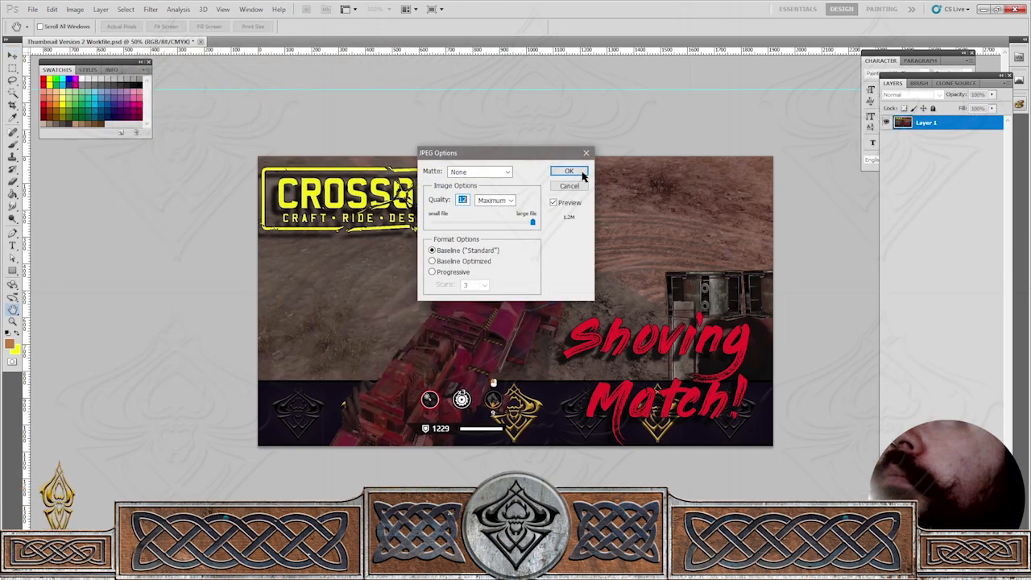
{"action": "left_click", "coordinate": [575, 171]}
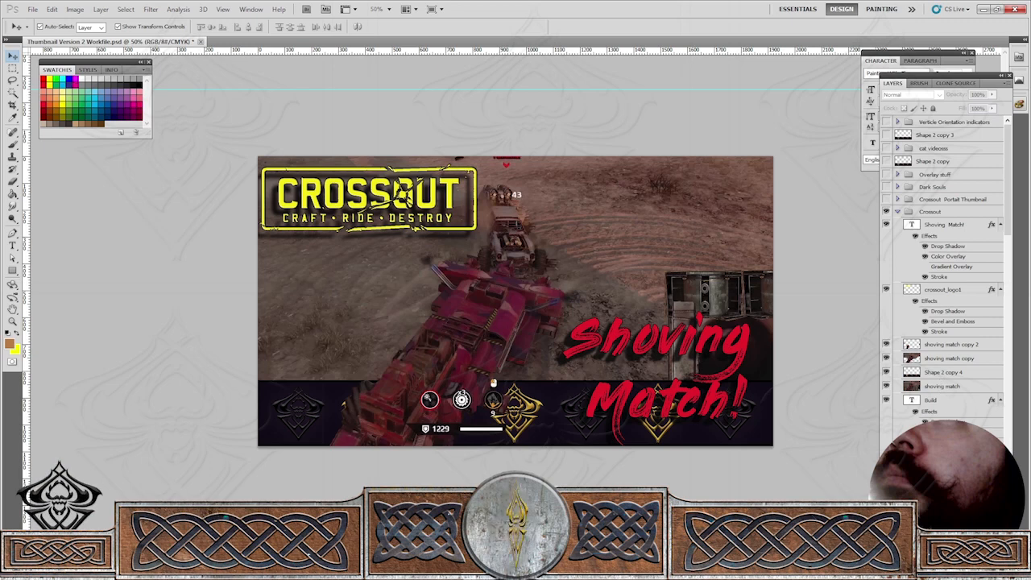
Create a new layer group directly above the Crossout group.
{"action": "left_click", "coordinate": [934, 212]}
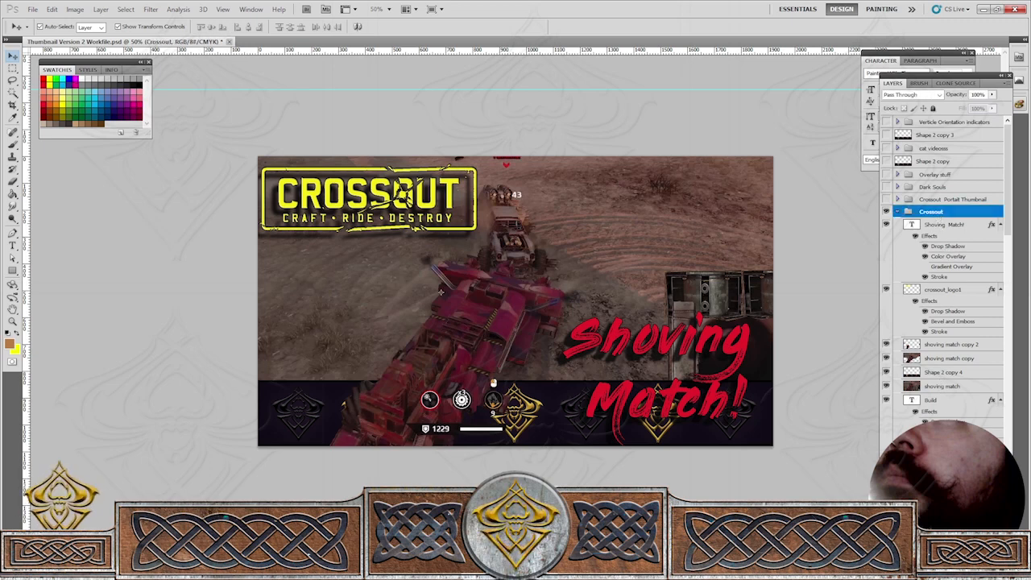
{"action": "key", "text": "ctrl+g"}
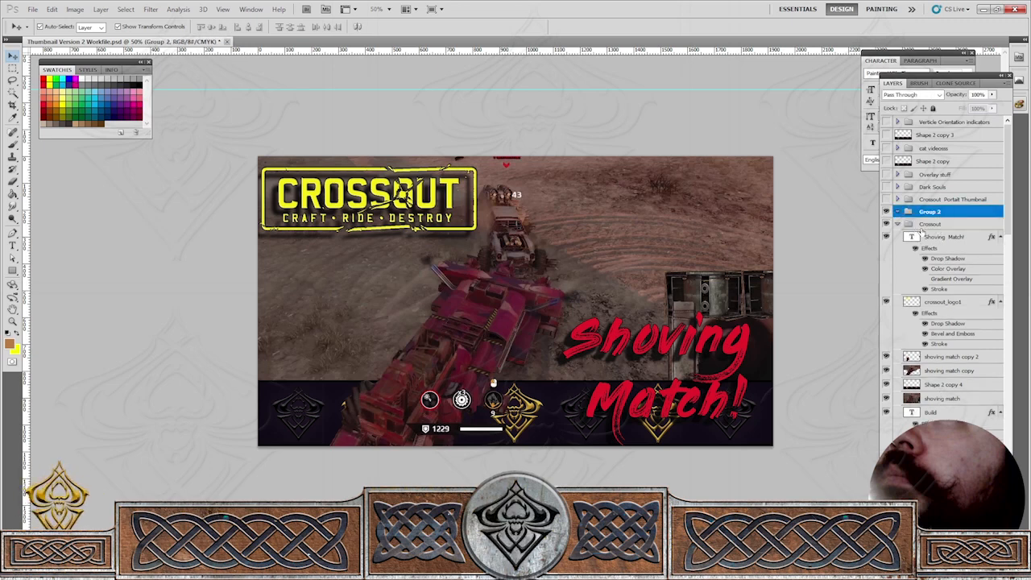
{"action": "left_click", "coordinate": [930, 242]}
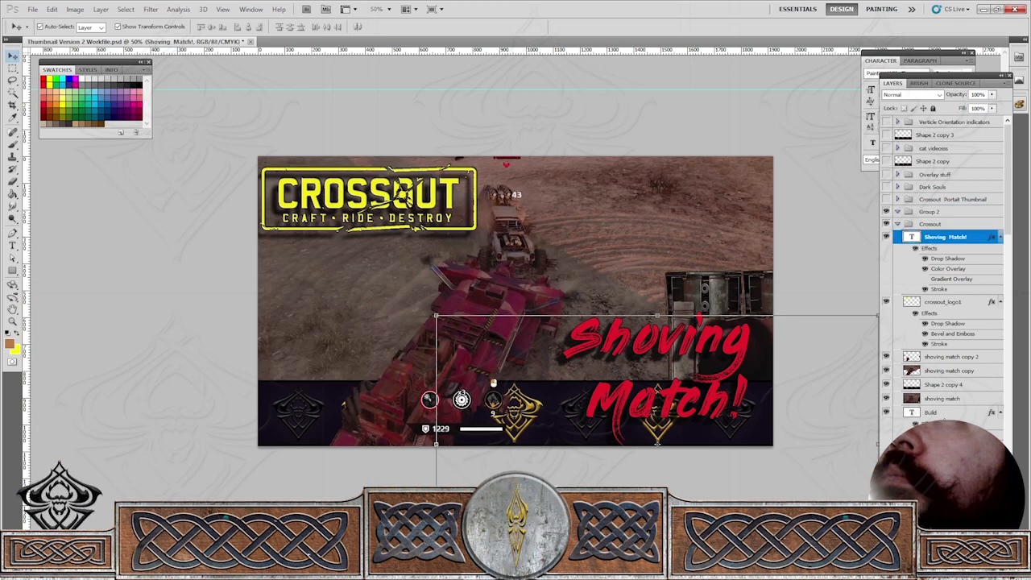
{"action": "scroll", "coordinate": [1013, 278], "scroll_direction": "down", "scroll_amount": 5}
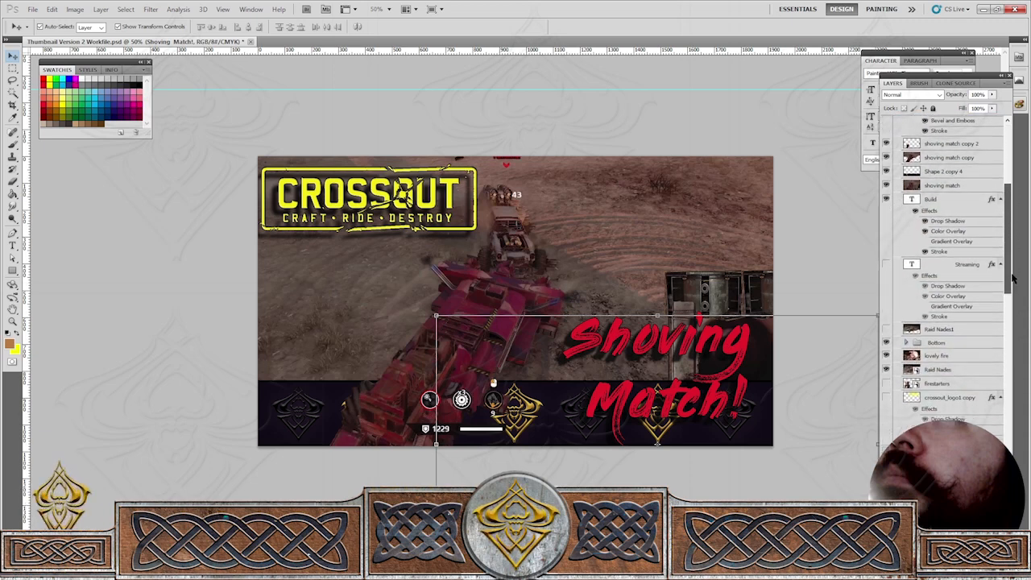
{"action": "left_click_drag", "start_coordinate": [1013, 272], "coordinate": [1017, 215]}
{"action": "left_click", "coordinate": [928, 357]}
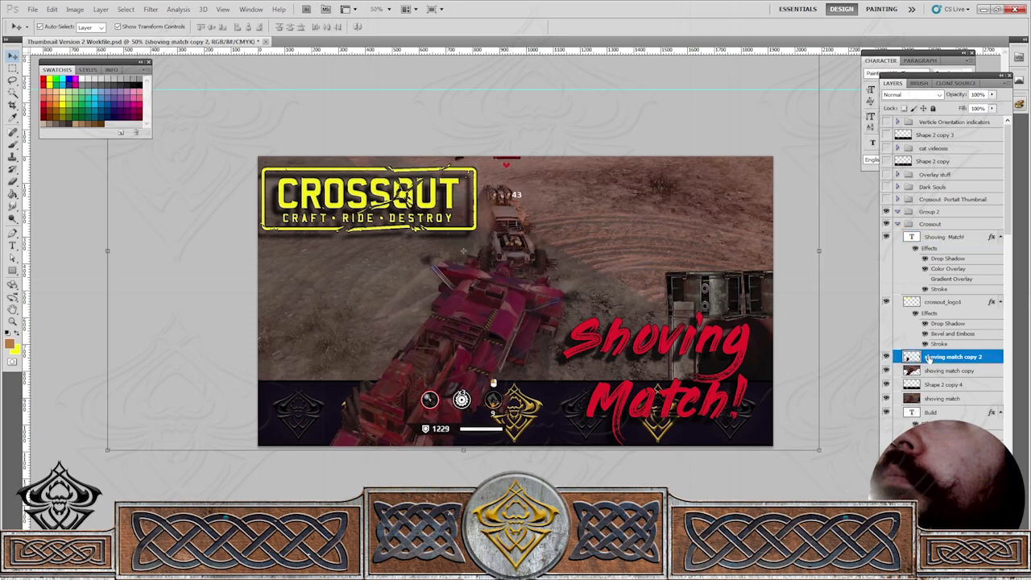
Duplicate the layers from the "Shoving Match!" title down to the shoving match image and move the copies into the Crossout Portait Thumbnail group.
{"action": "left_click", "coordinate": [946, 238]}
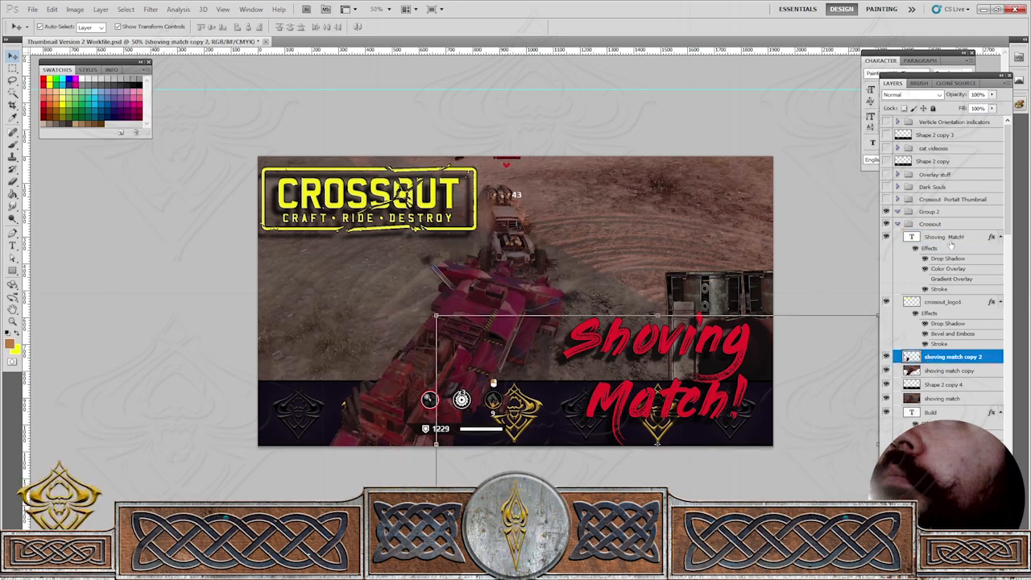
{"action": "left_click", "coordinate": [941, 402], "text": "shift"}
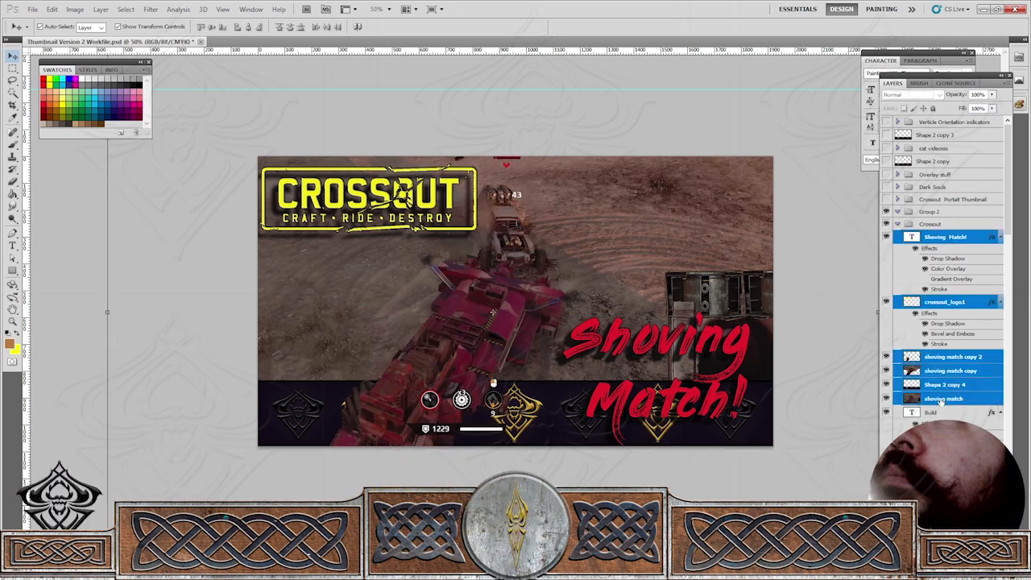
{"action": "right_click", "coordinate": [941, 401]}
{"action": "left_click", "coordinate": [896, 185]}
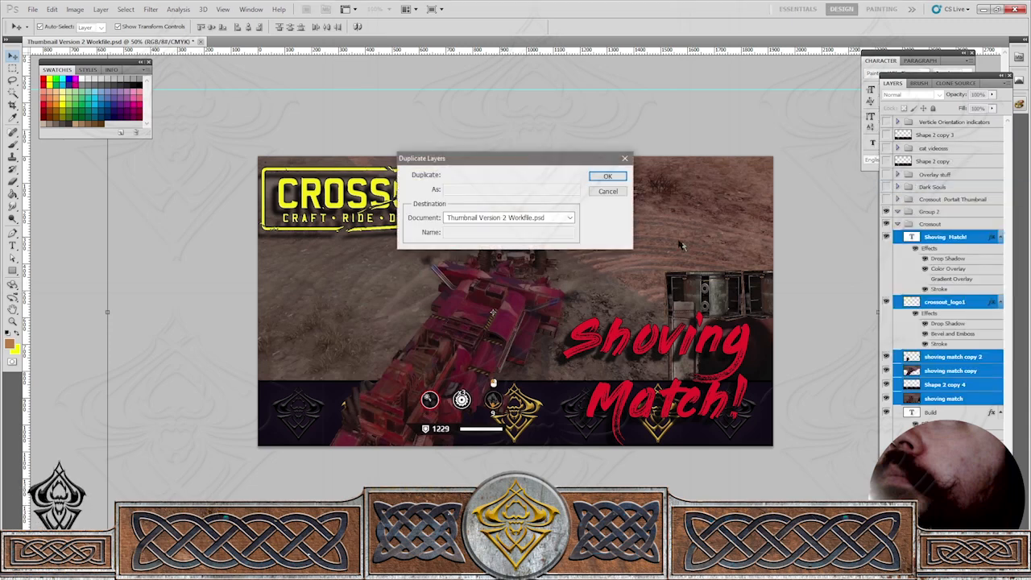
{"action": "left_click", "coordinate": [608, 176]}
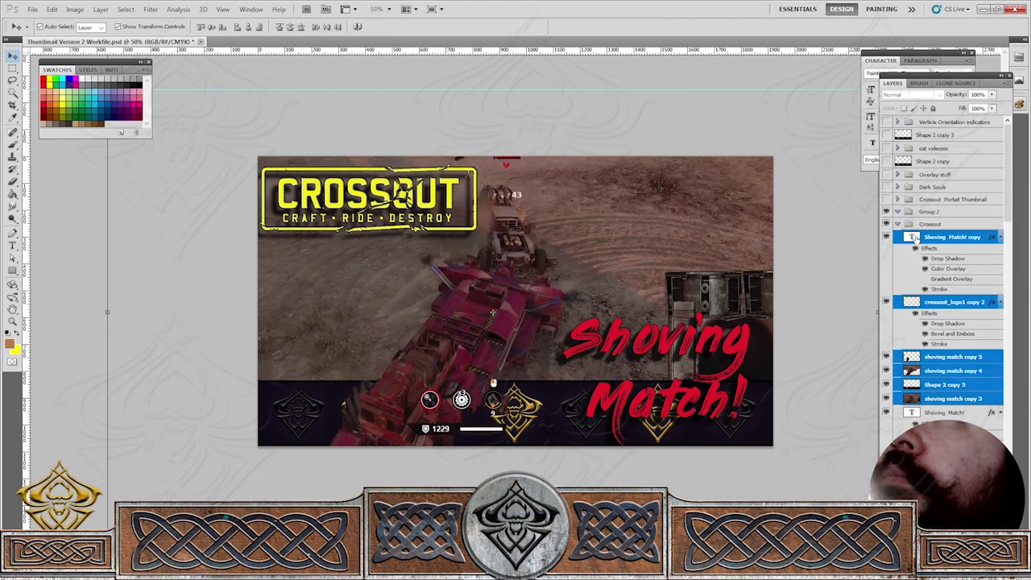
{"action": "left_click_drag", "start_coordinate": [916, 239], "coordinate": [938, 201]}
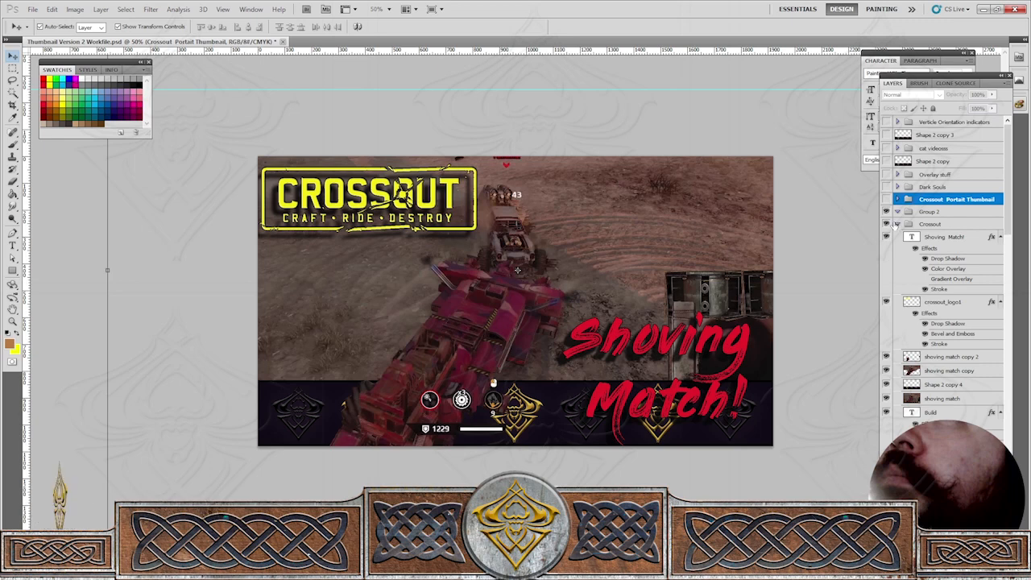
Hide the Crossout group, delete the empty Group 2, and show the Crossout Portait Thumbnail and Verticle Orientation indicators groups.
{"action": "left_click", "coordinate": [887, 224]}
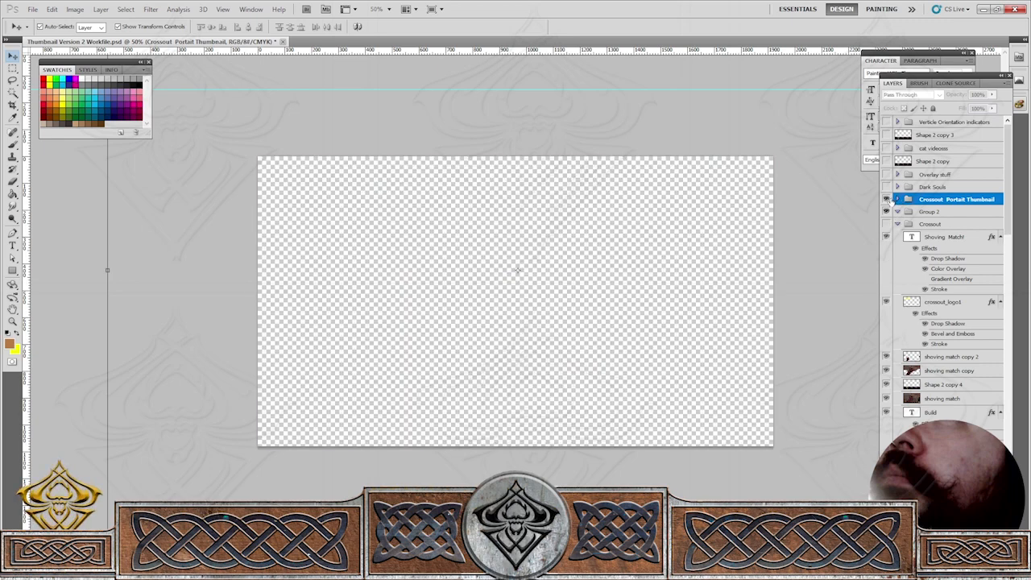
{"action": "left_click", "coordinate": [887, 199]}
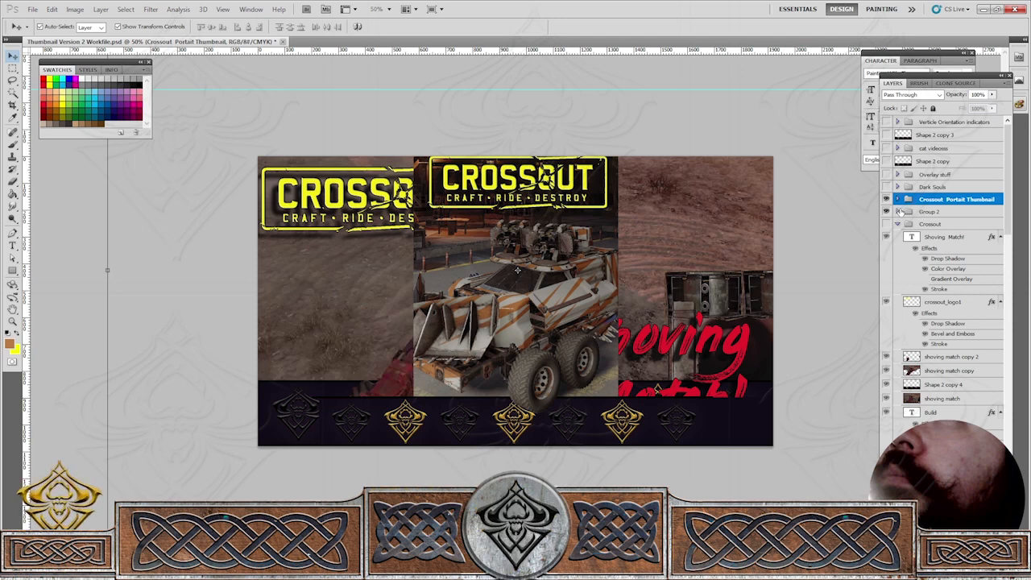
{"action": "left_click", "coordinate": [923, 215]}
{"action": "key", "text": "Delete"}
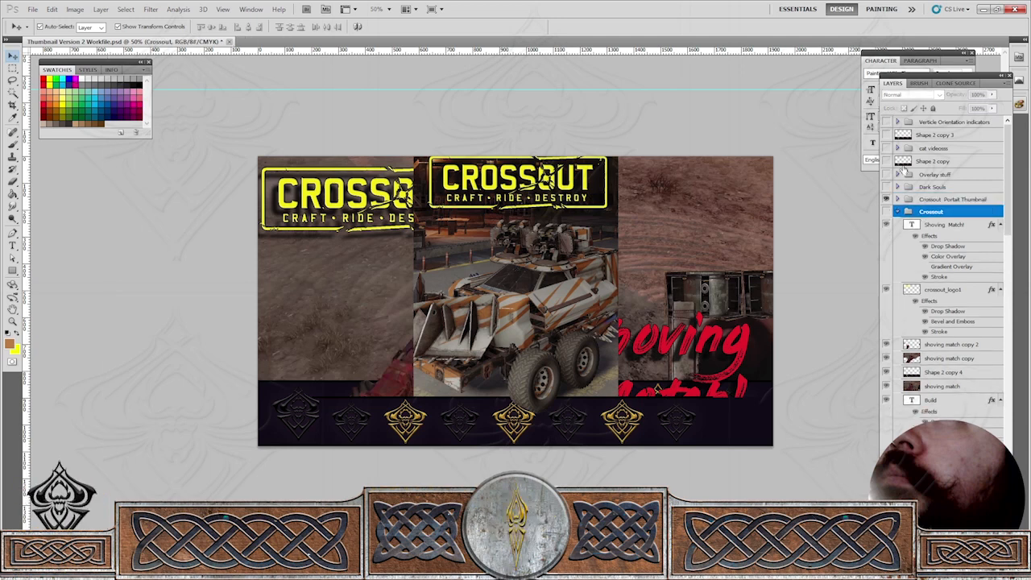
{"action": "left_click", "coordinate": [886, 121]}
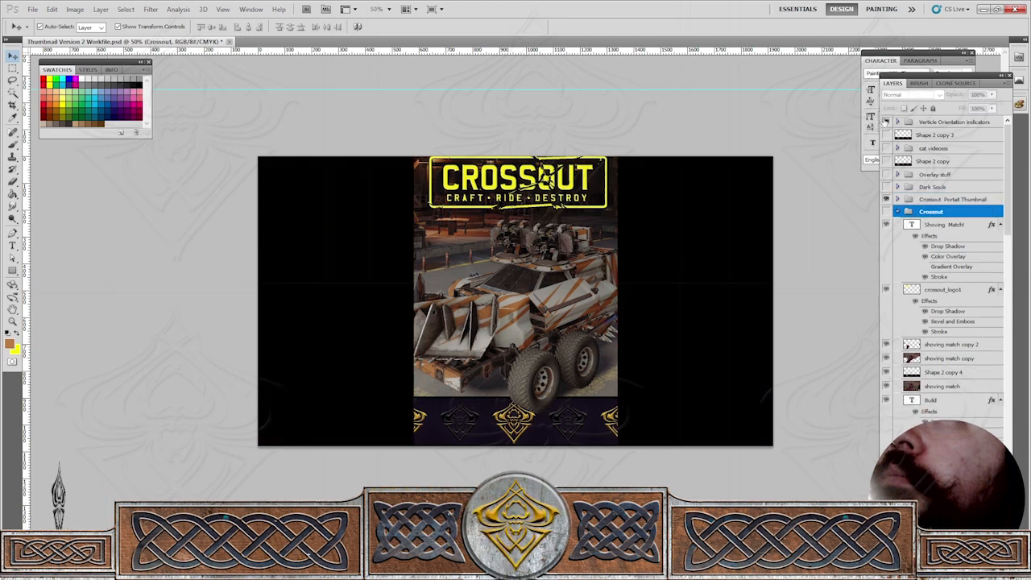
{"action": "left_click", "coordinate": [898, 198]}
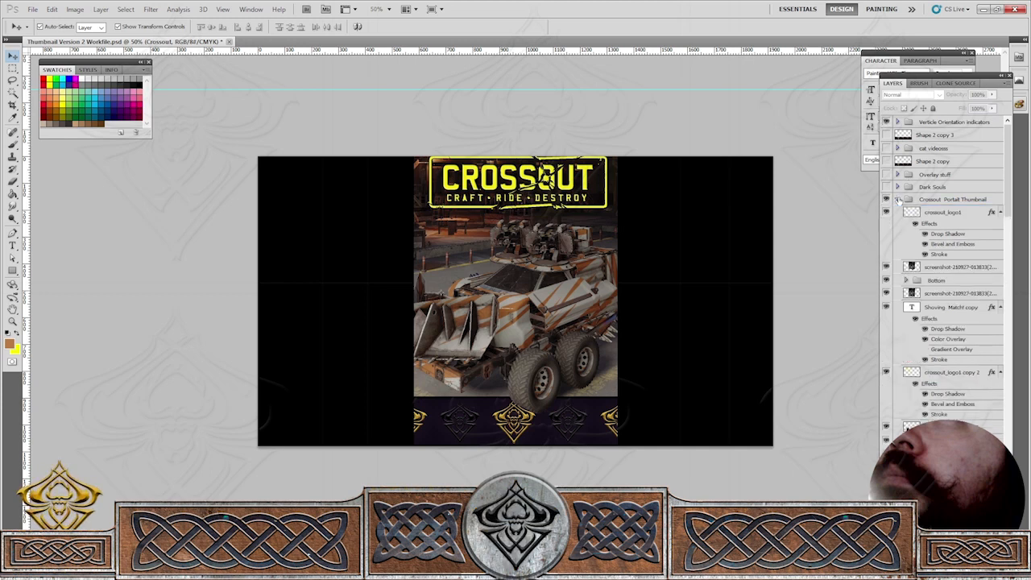
Duplicate the Verticle Orientation indicators group, place one at the top of the Crossout Portait Thumbnail group, and keep the other hidden outside it.
{"action": "right_click", "coordinate": [930, 124]}
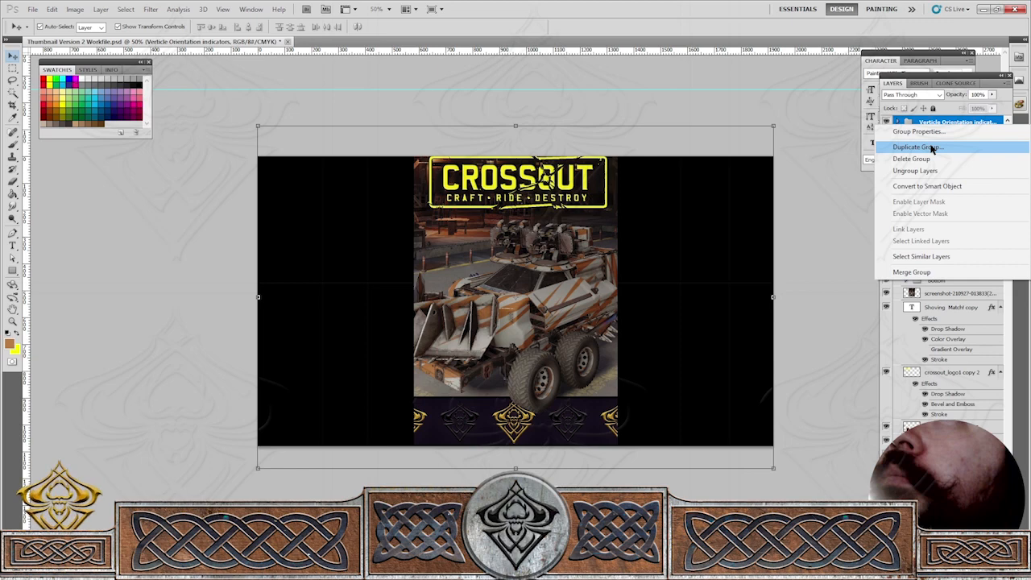
{"action": "left_click", "coordinate": [931, 148]}
{"action": "left_click", "coordinate": [625, 176]}
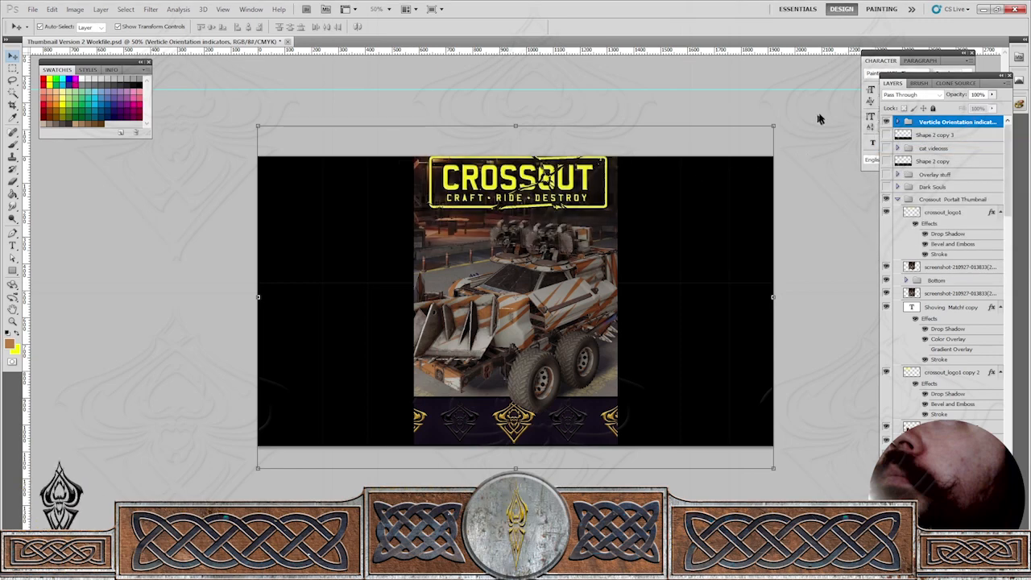
{"action": "left_click_drag", "start_coordinate": [912, 135], "coordinate": [947, 305]}
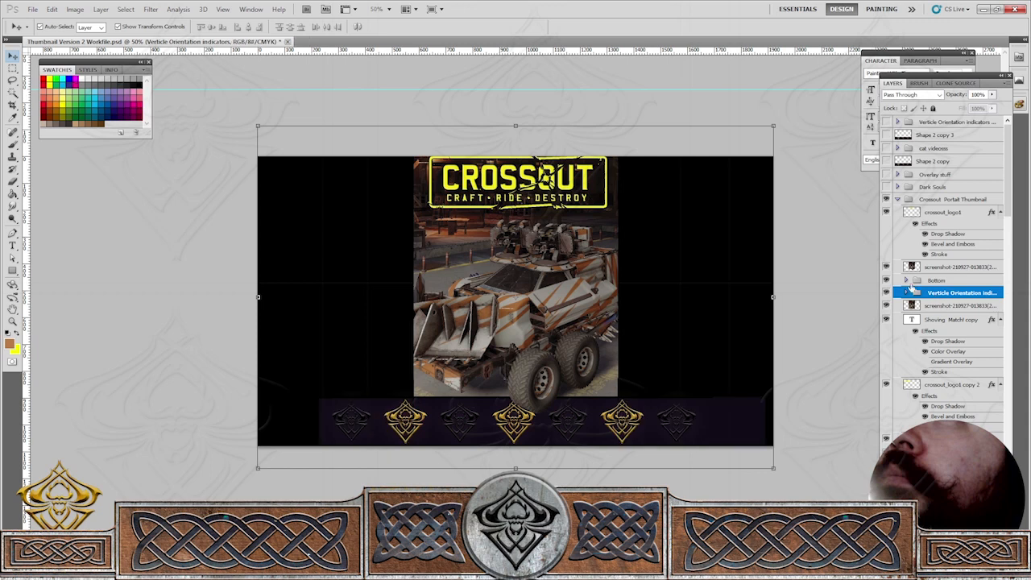
{"action": "left_click_drag", "start_coordinate": [941, 291], "coordinate": [941, 208]}
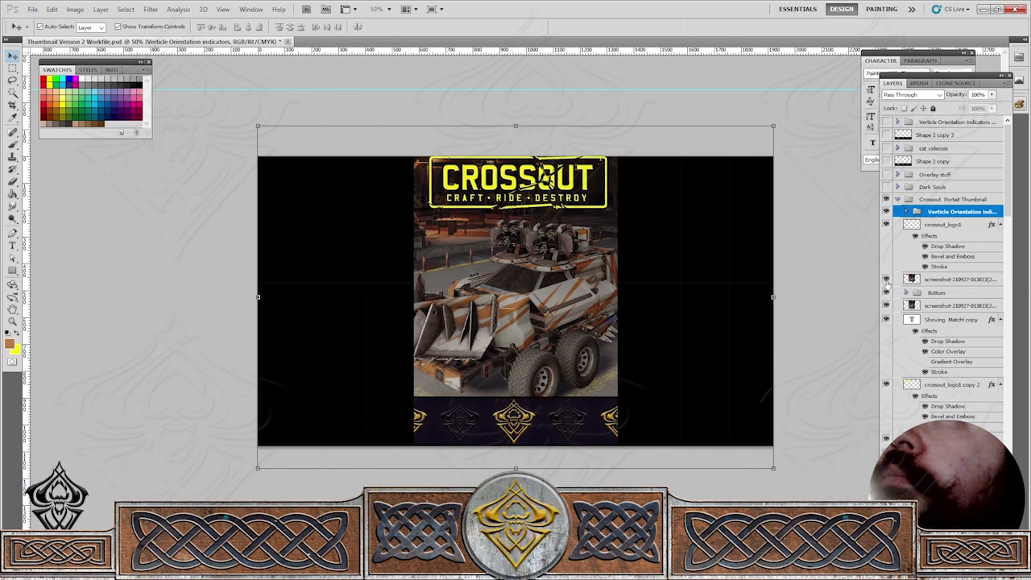
Rename the screenshot layer below the Bottom group as "raid nades".
{"action": "left_click", "coordinate": [932, 309]}
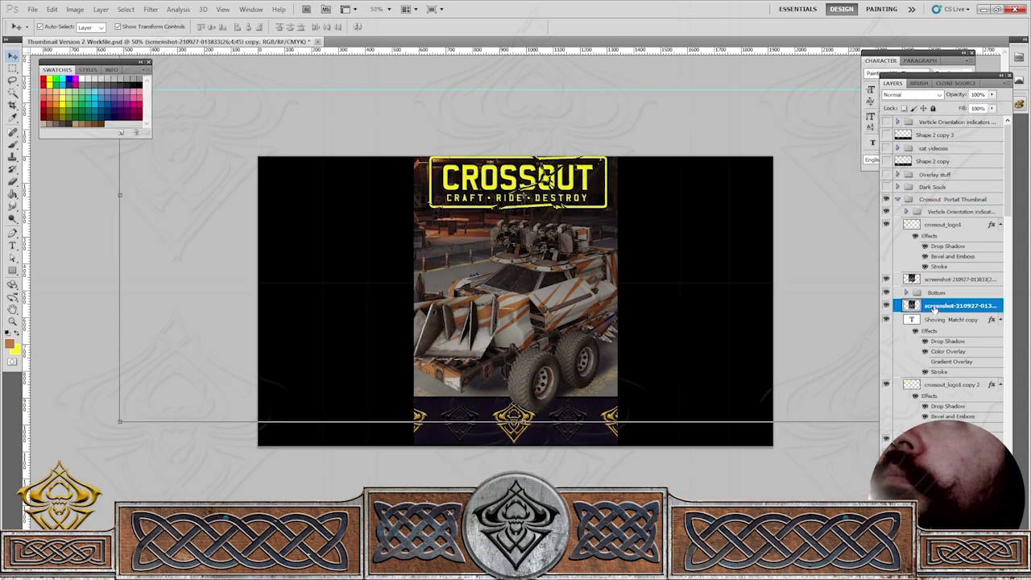
{"action": "right_click", "coordinate": [934, 308]}
{"action": "left_click", "coordinate": [935, 310]}
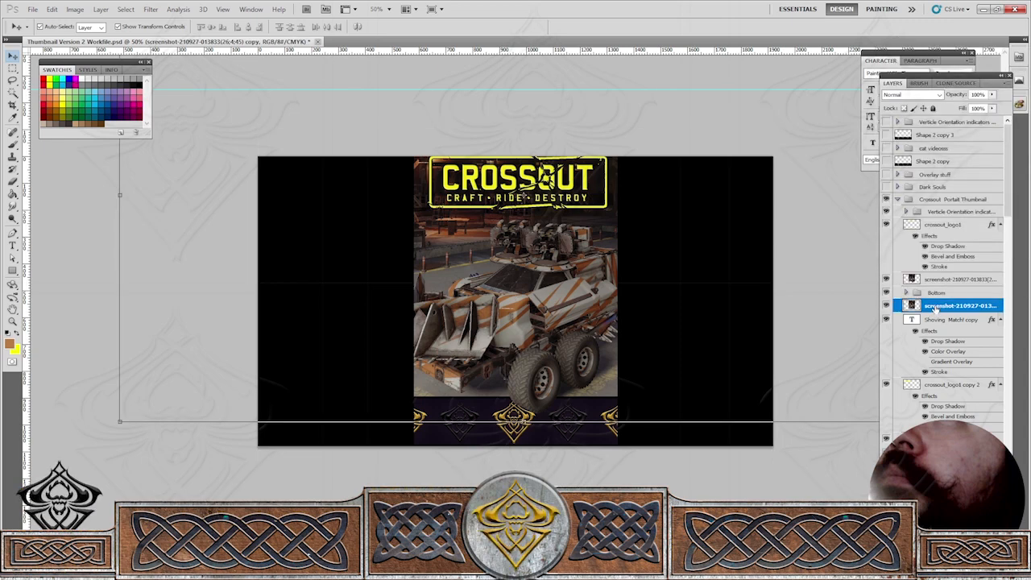
{"action": "double_click", "coordinate": [934, 307]}
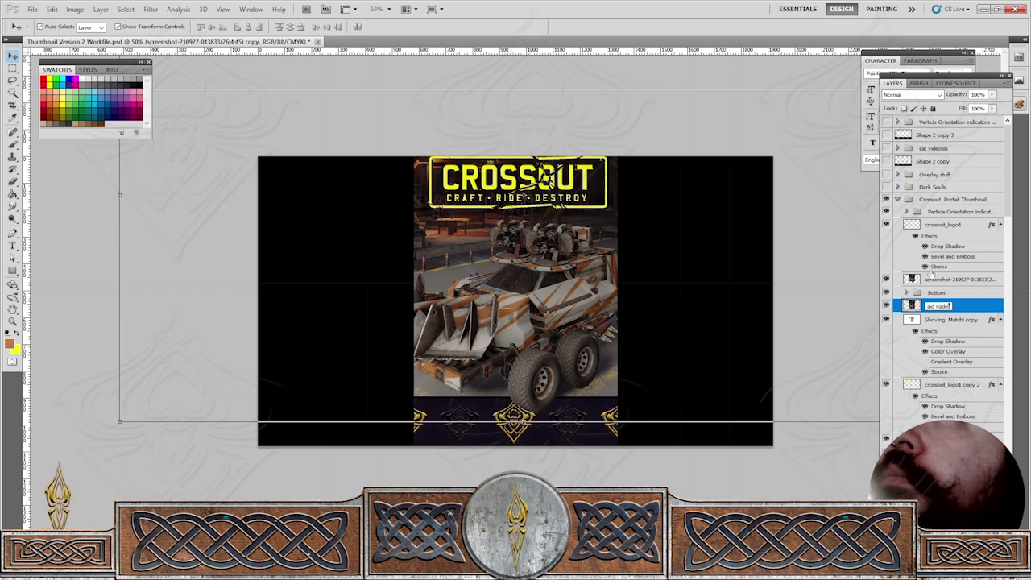
{"action": "left_click", "coordinate": [948, 279]}
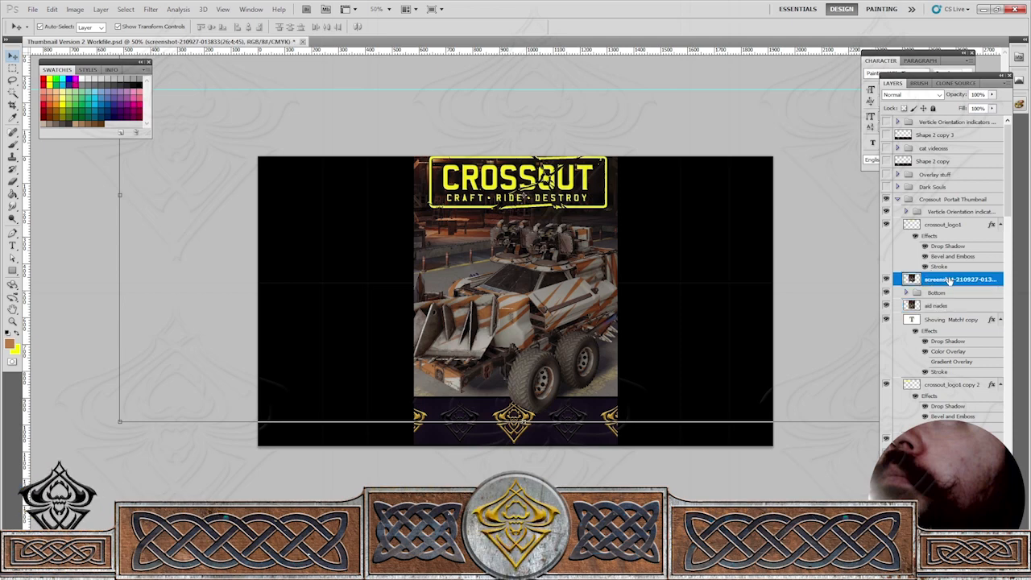
{"action": "left_click", "coordinate": [937, 307]}
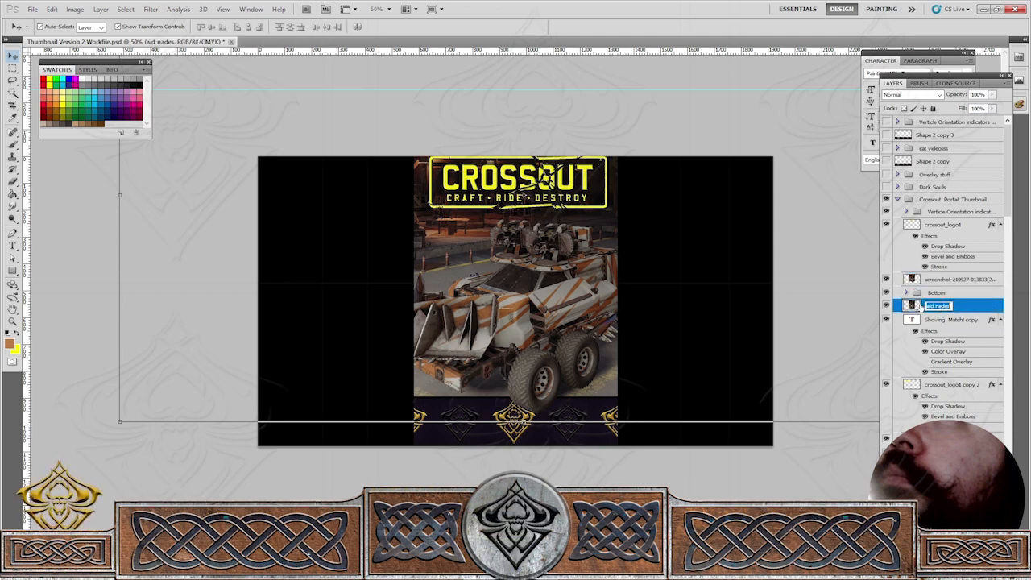
{"action": "double_click", "coordinate": [934, 306]}
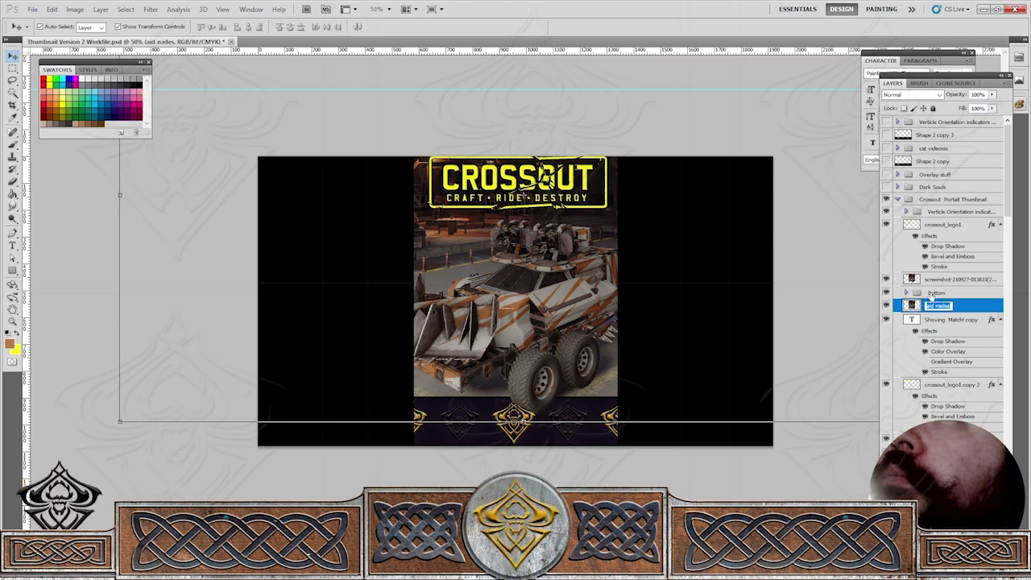
{"action": "key", "text": "Left"}
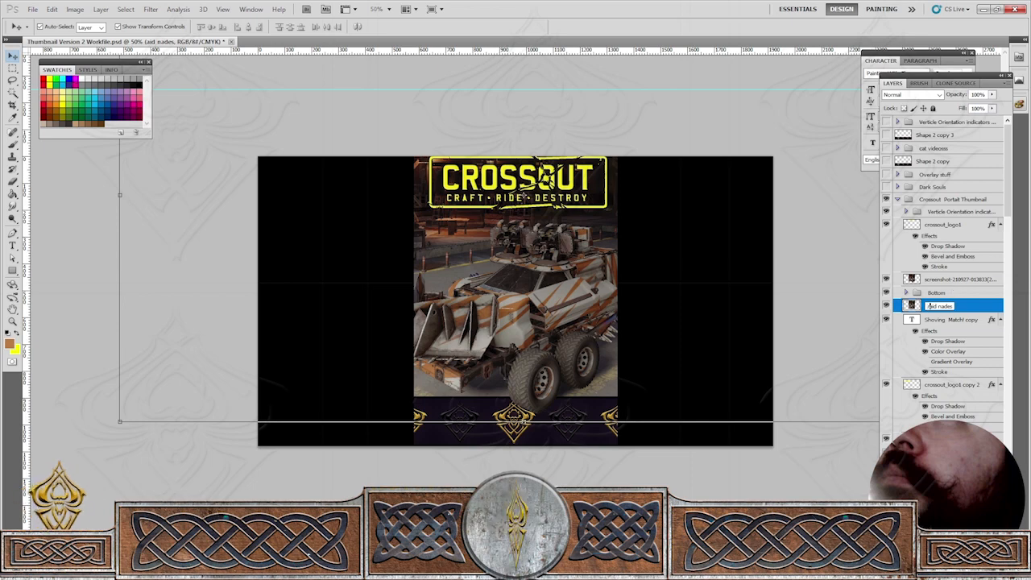
{"action": "type", "text": "r"}
{"action": "key", "text": "Return"}
Rename the screenshot layer above the Bottom group as "raid nades top".
{"action": "double_click", "coordinate": [964, 280]}
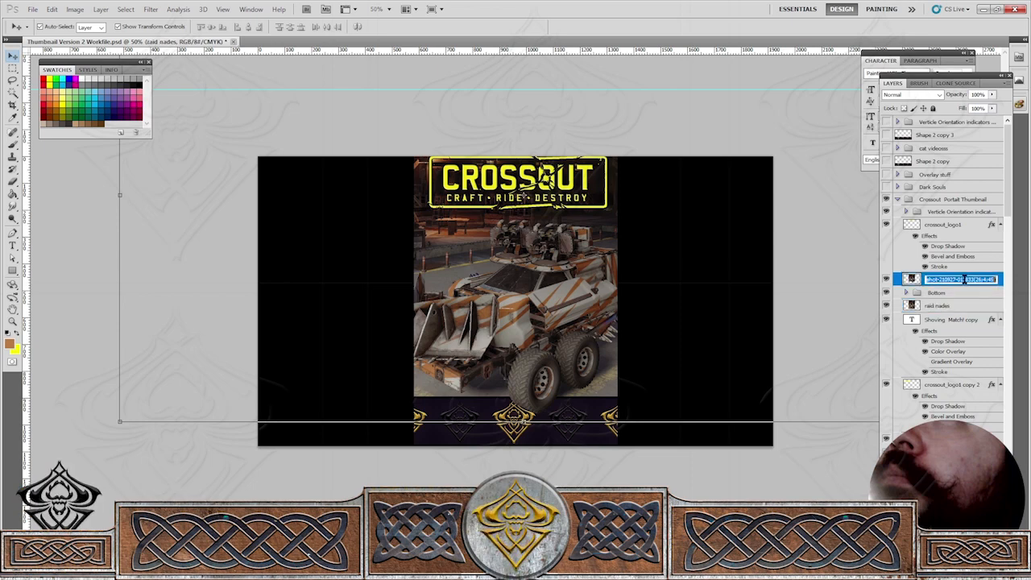
{"action": "type", "text": "cr"}
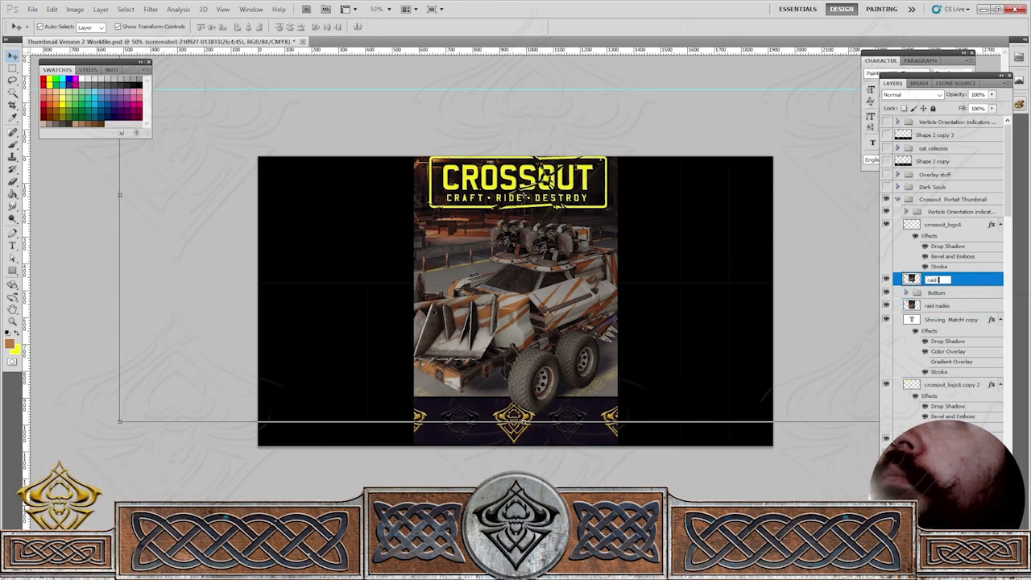
{"action": "type", "text": "es top"}
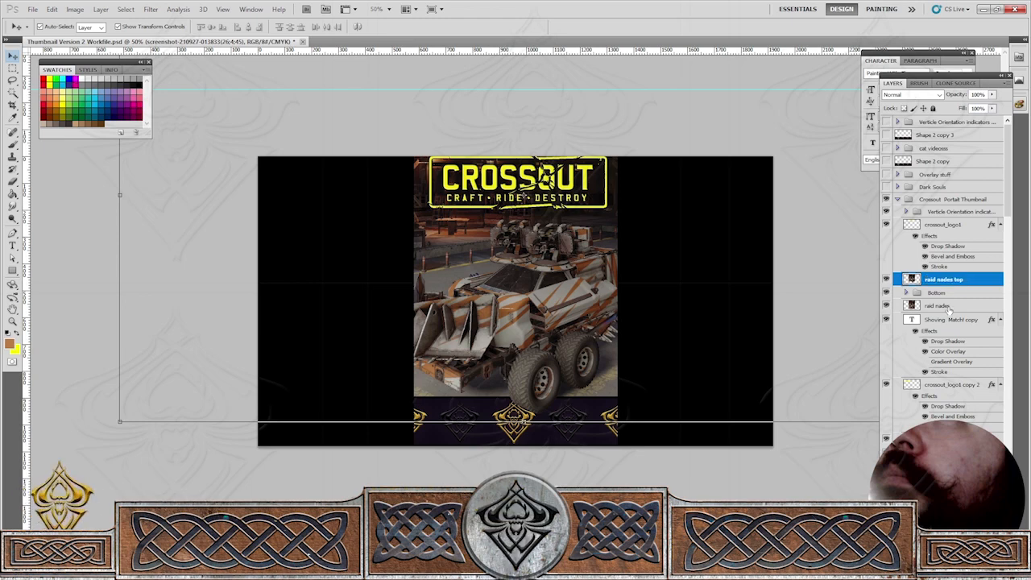
Hide the "raid nades top" and "raid nades" layers in the Crossout Portait Thumbnail group.
{"action": "left_click", "coordinate": [947, 308]}
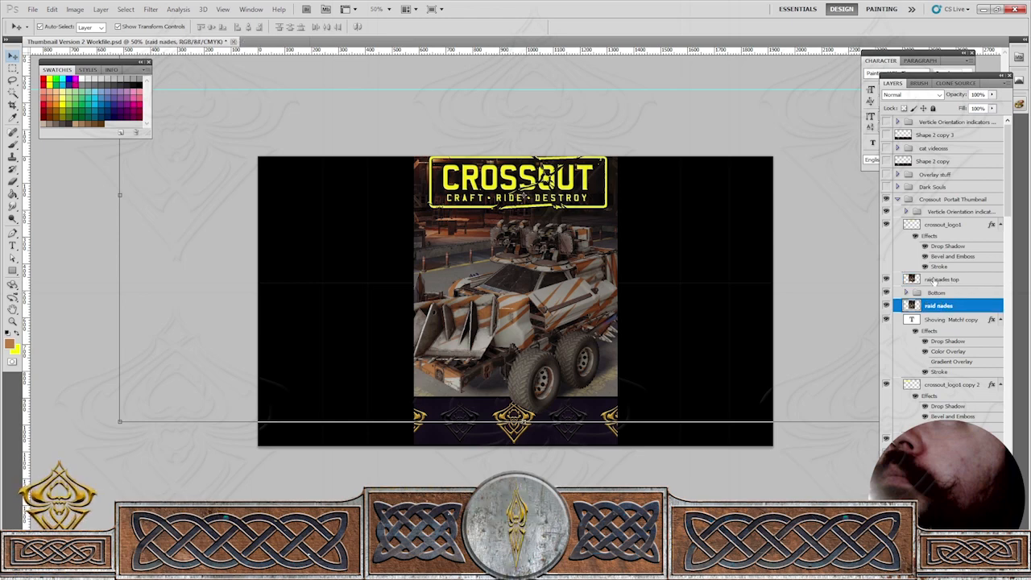
{"action": "left_click", "coordinate": [932, 280]}
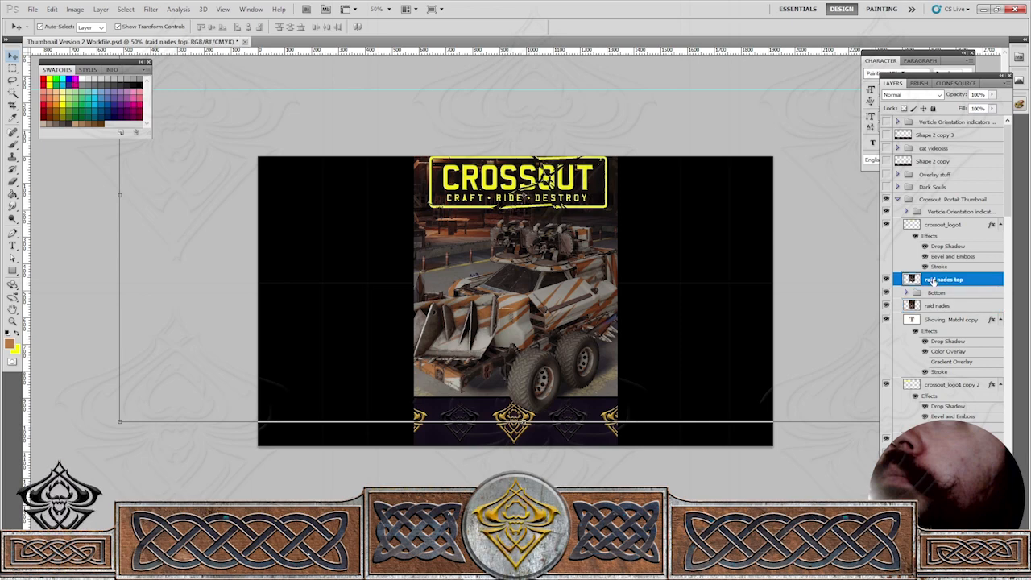
{"action": "left_click", "coordinate": [886, 278]}
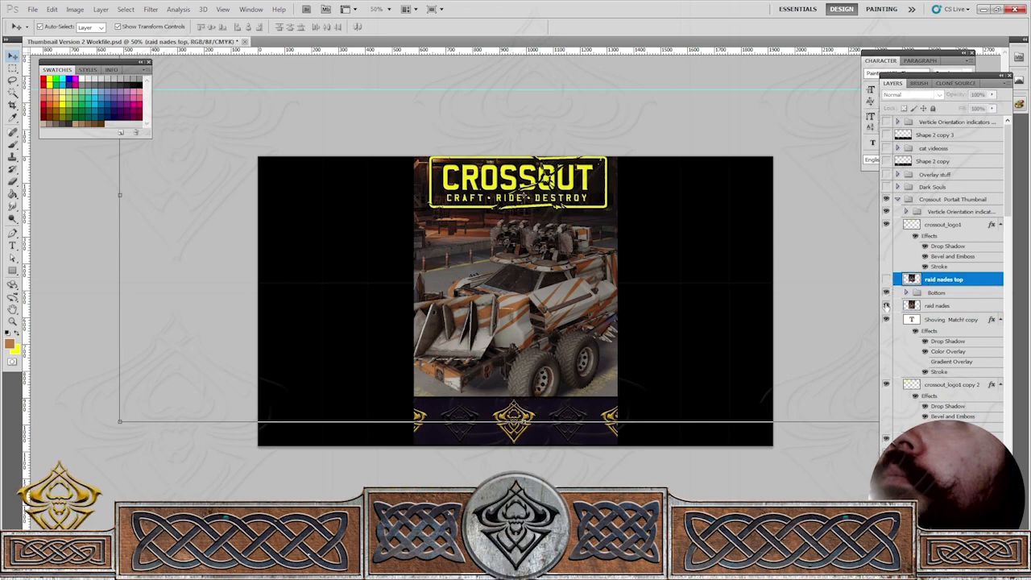
{"action": "left_click", "coordinate": [886, 306]}
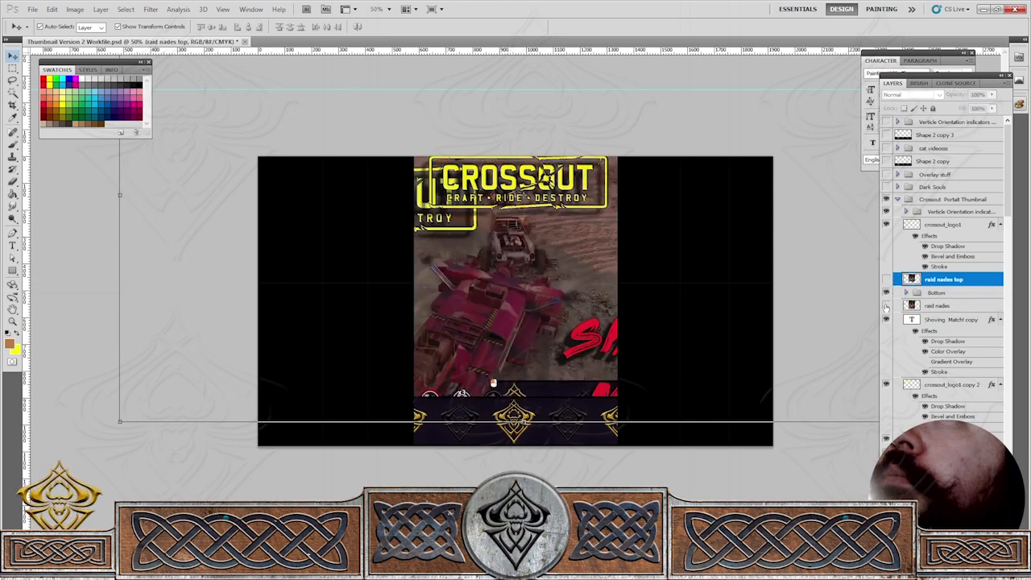
{"action": "left_click", "coordinate": [930, 323]}
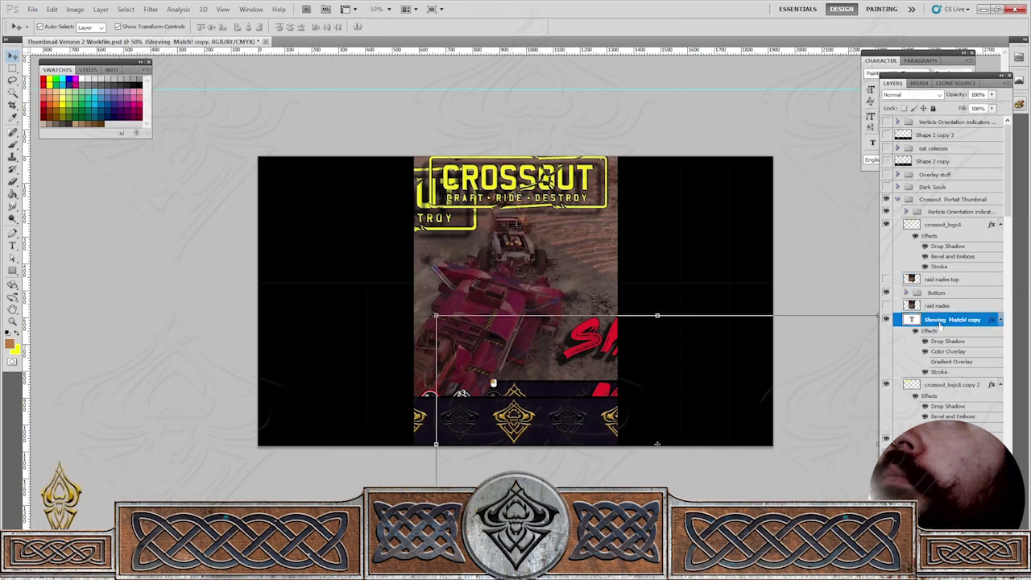
{"action": "left_click_drag", "start_coordinate": [938, 323], "coordinate": [964, 211]}
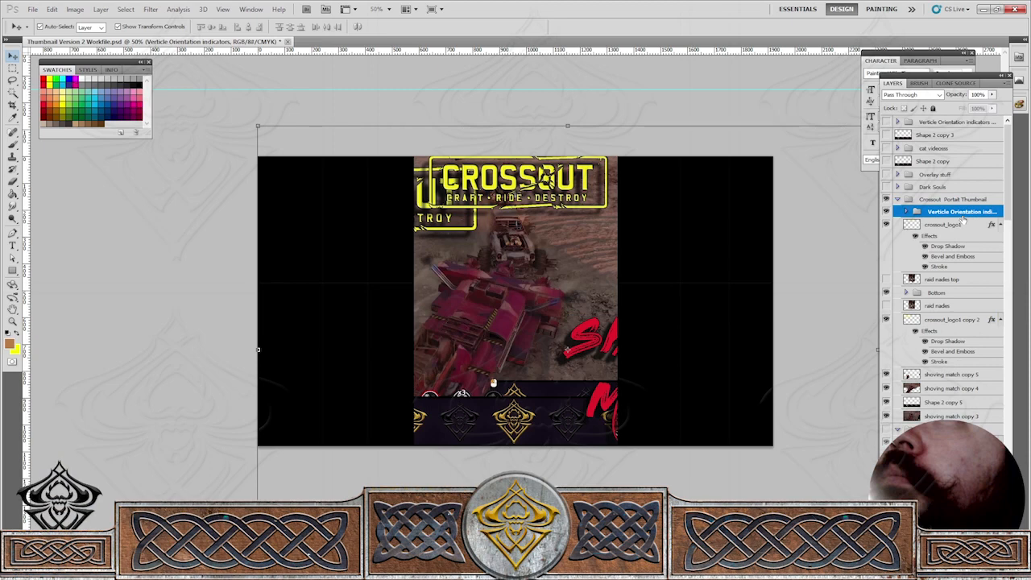
{"action": "key", "text": "ctrl+z"}
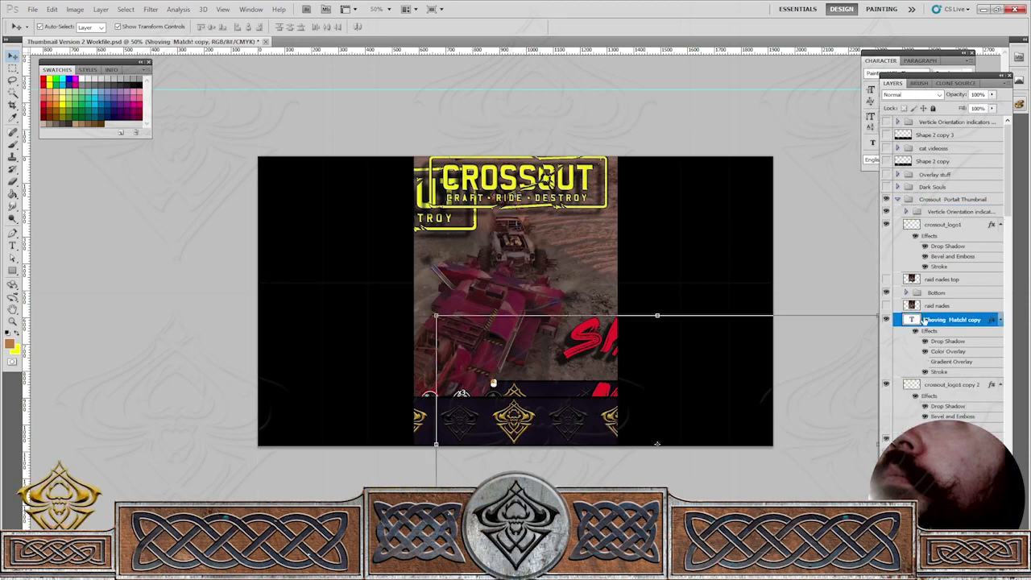
{"action": "left_click_drag", "start_coordinate": [927, 319], "coordinate": [943, 207]}
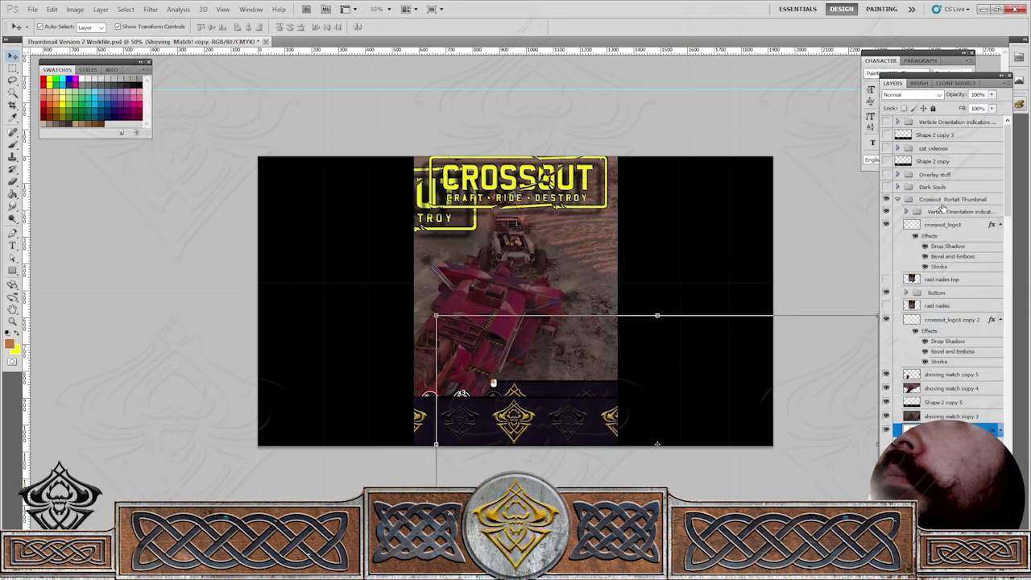
{"action": "key", "text": "ctrl+z"}
Move the Shoving Match! copy and crossout_logo1 copy 2 layers to the top of the Crossout Portait Thumbnail group, hiding crossout_logo1.
{"action": "left_click_drag", "start_coordinate": [931, 320], "coordinate": [995, 203]}
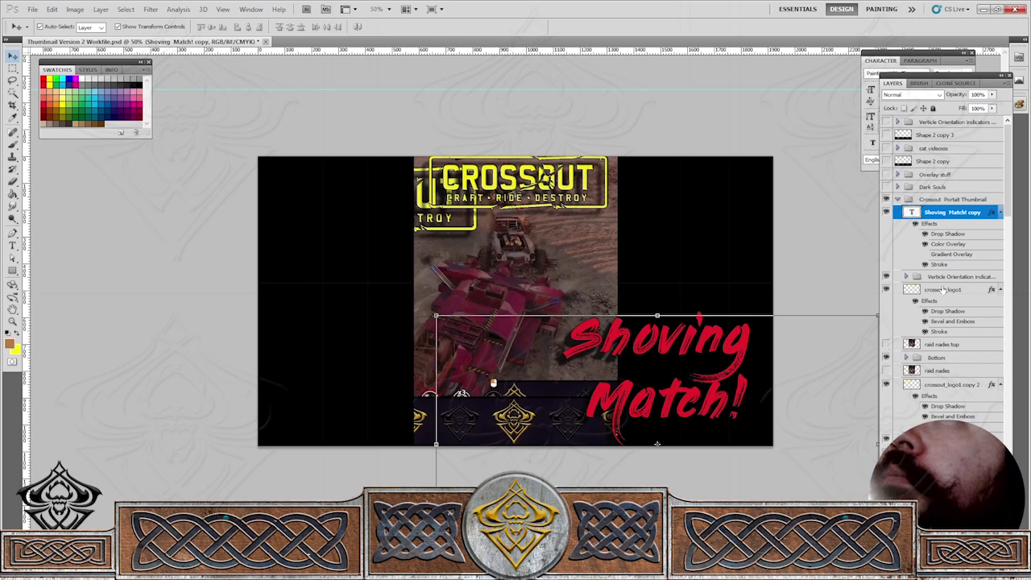
{"action": "left_click", "coordinate": [886, 289]}
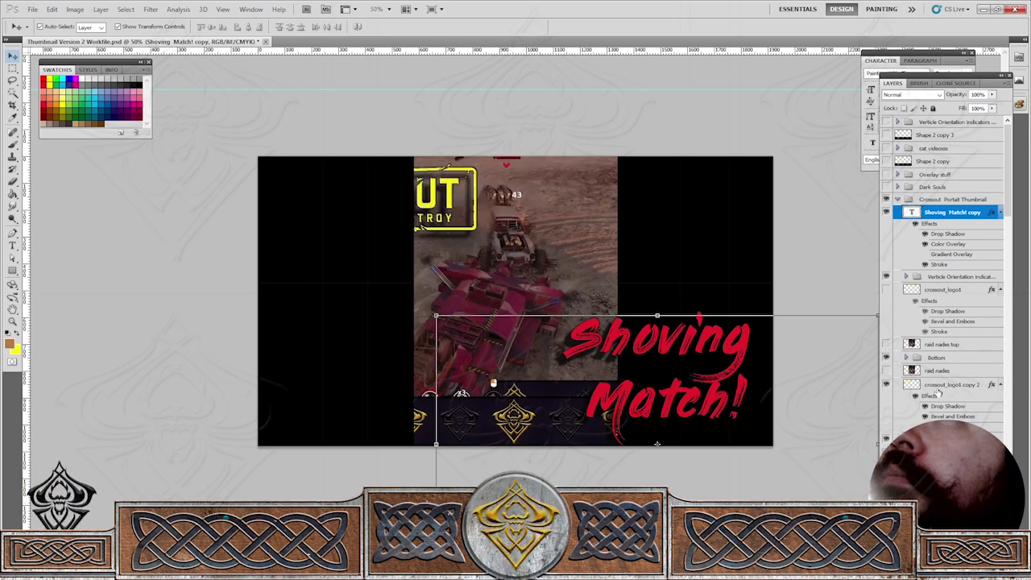
{"action": "left_click_drag", "start_coordinate": [938, 392], "coordinate": [981, 218]}
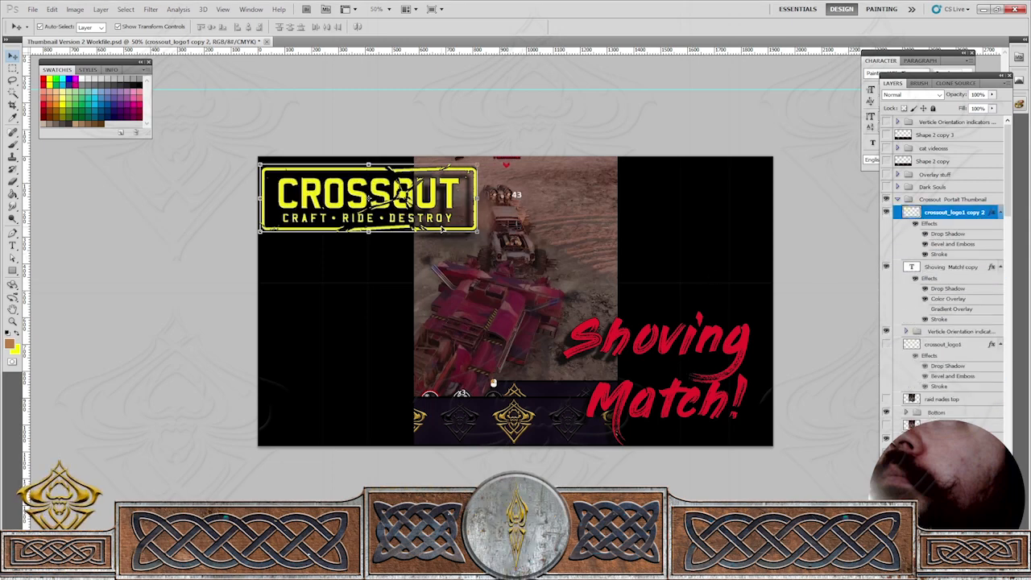
Position the yellow Crossout logo across the top of the portrait area and the red title over its lower part.
{"action": "left_click_drag", "start_coordinate": [444, 231], "coordinate": [579, 223]}
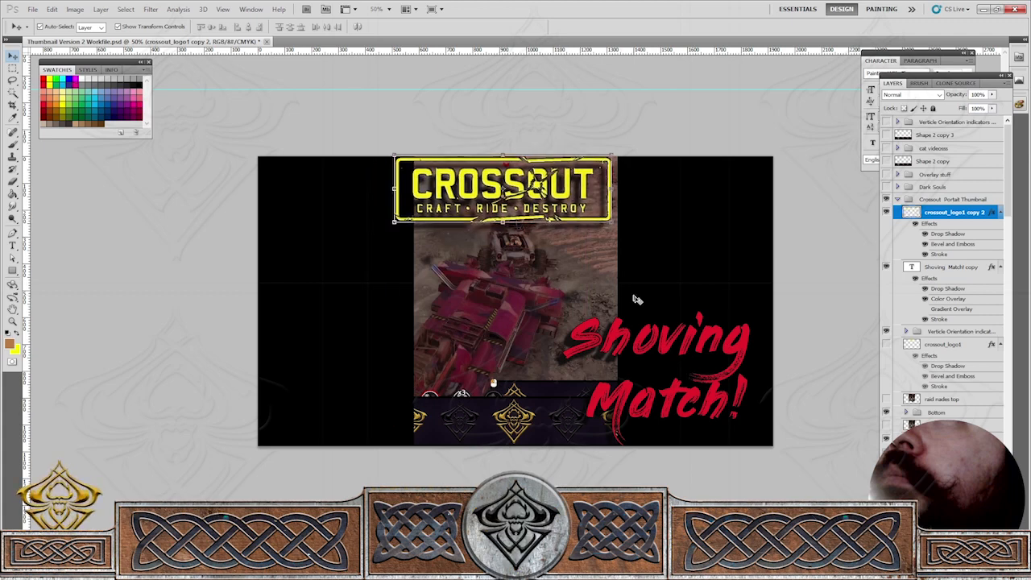
{"action": "left_click", "coordinate": [950, 268]}
{"action": "left_click_drag", "start_coordinate": [677, 348], "coordinate": [581, 372]}
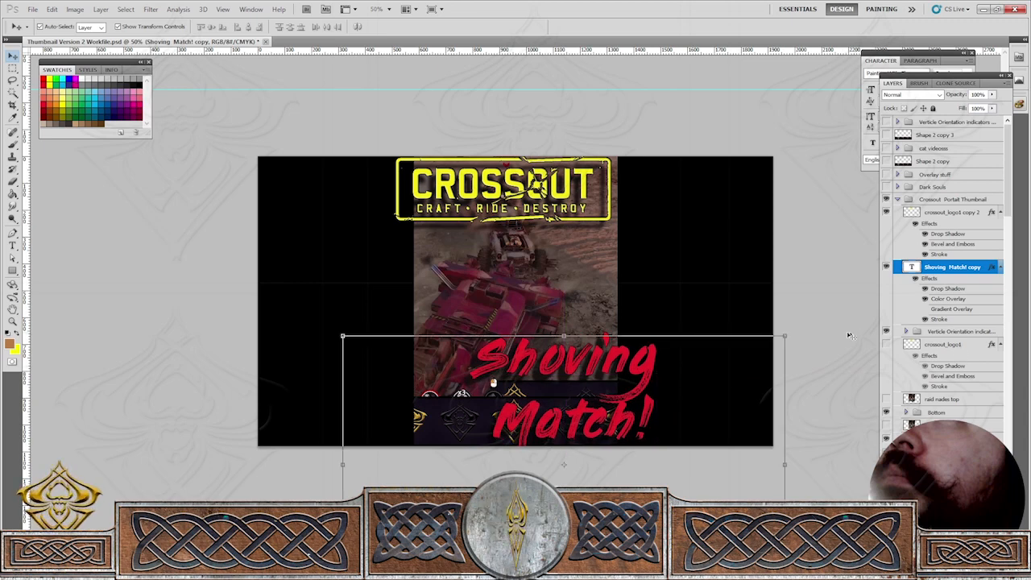
{"action": "left_click", "coordinate": [817, 310]}
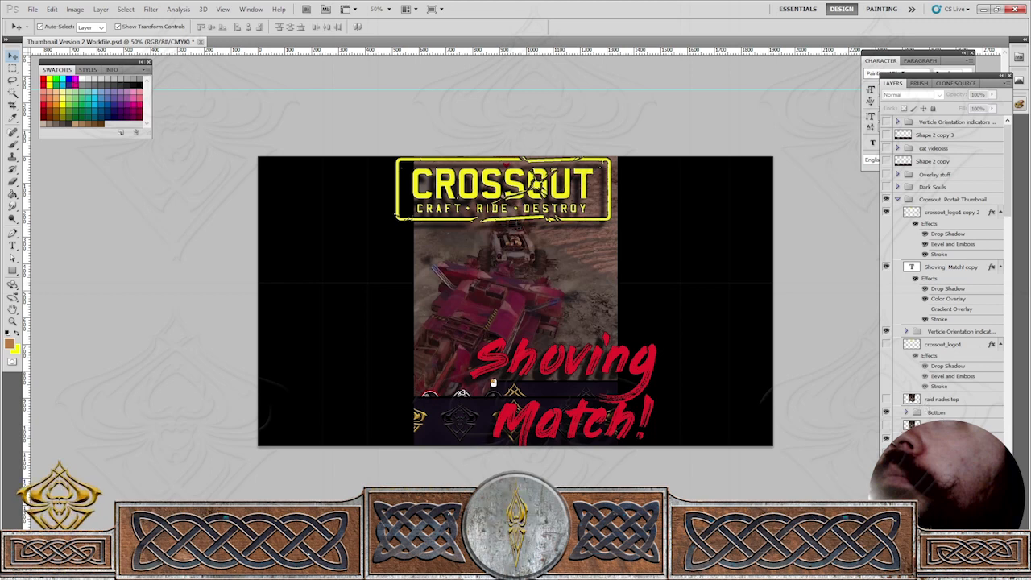
Remove the Shape 2 copy 5 bar behind the bottom banner of the portrait thumbnail.
{"action": "left_click", "coordinate": [941, 439]}
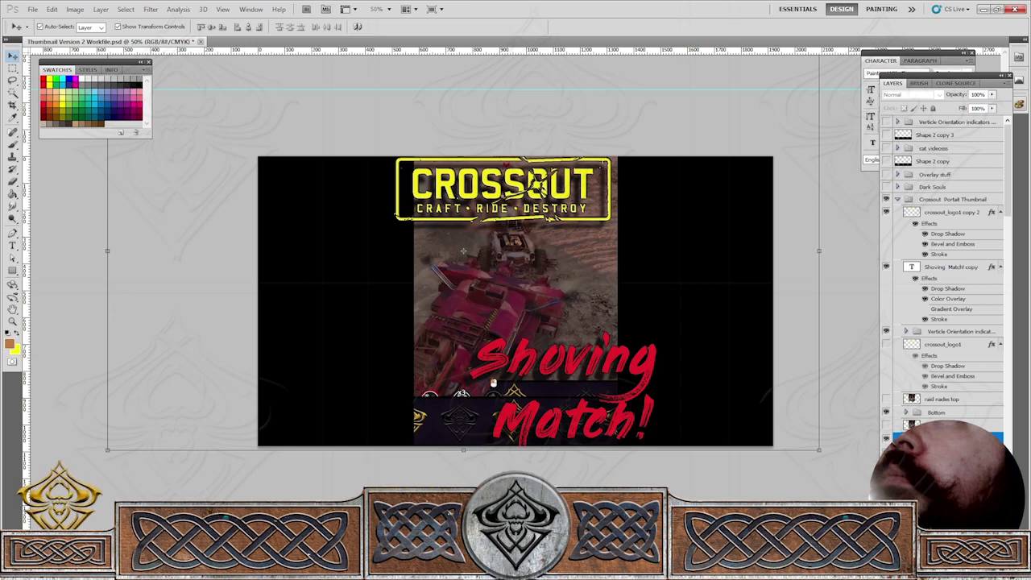
{"action": "left_click", "coordinate": [493, 384]}
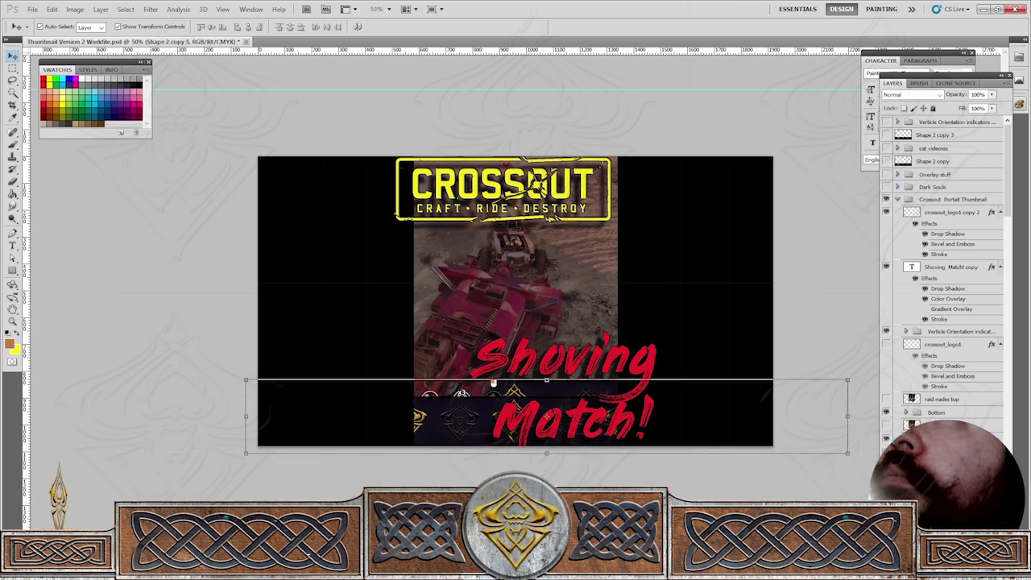
{"action": "left_click", "coordinate": [493, 384]}
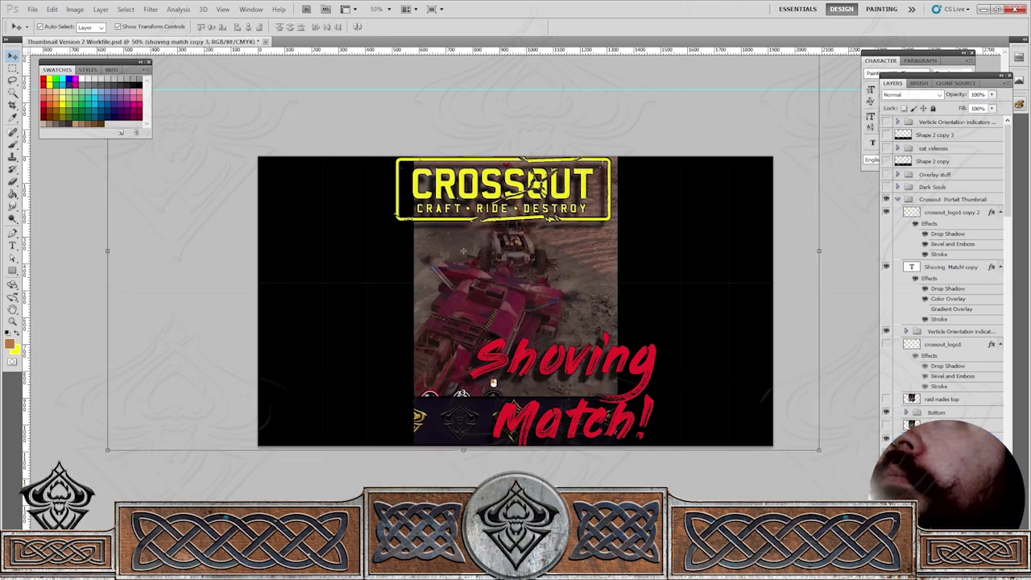
{"action": "left_click", "coordinate": [886, 410]}
{"action": "left_click", "coordinate": [886, 411]}
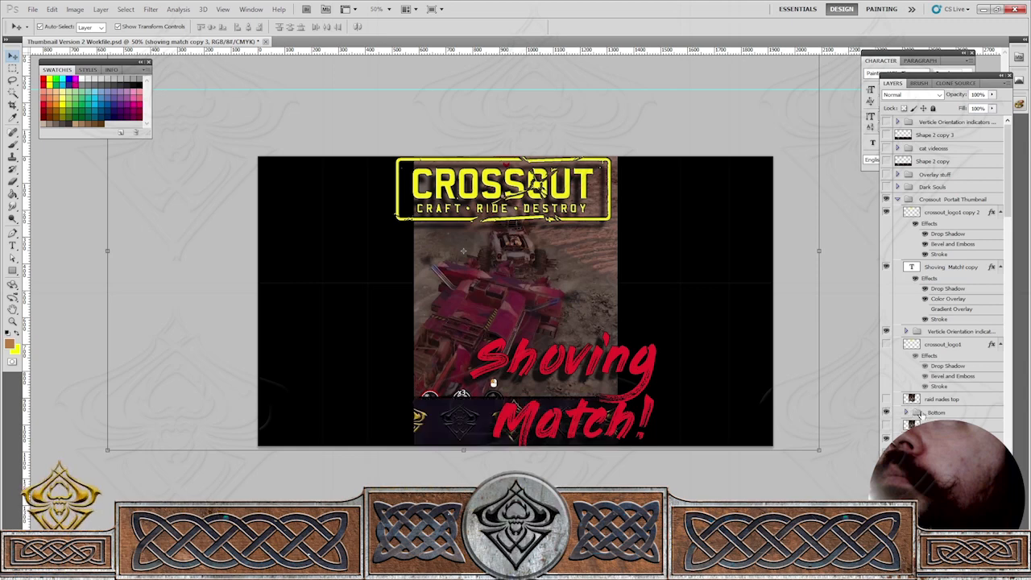
Move the Bottom group directly beneath the Verticle Orientation indicators group.
{"action": "left_click", "coordinate": [920, 413]}
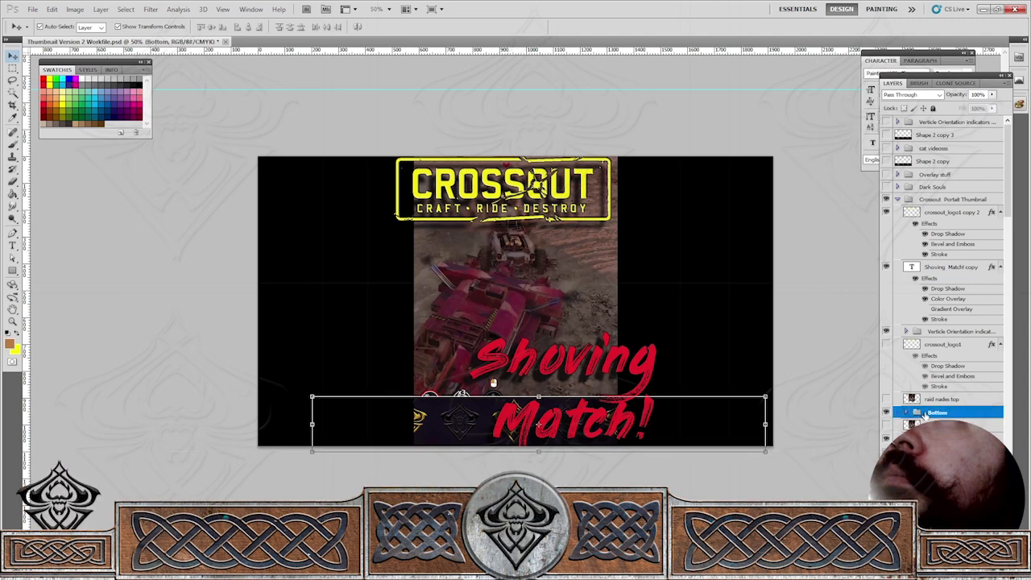
{"action": "left_click_drag", "start_coordinate": [925, 415], "coordinate": [926, 344]}
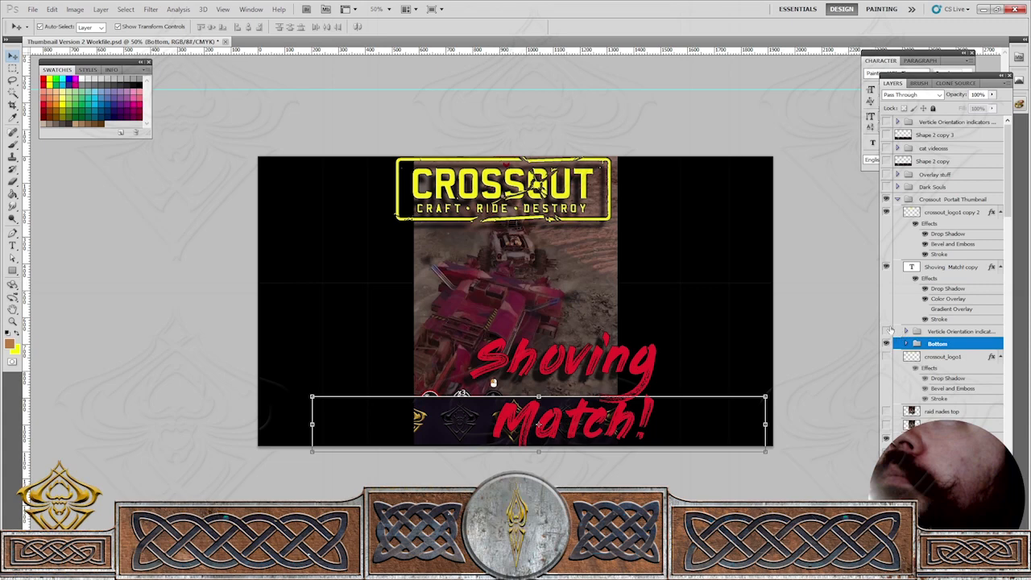
{"action": "left_click", "coordinate": [887, 331]}
{"action": "left_click", "coordinate": [886, 331]}
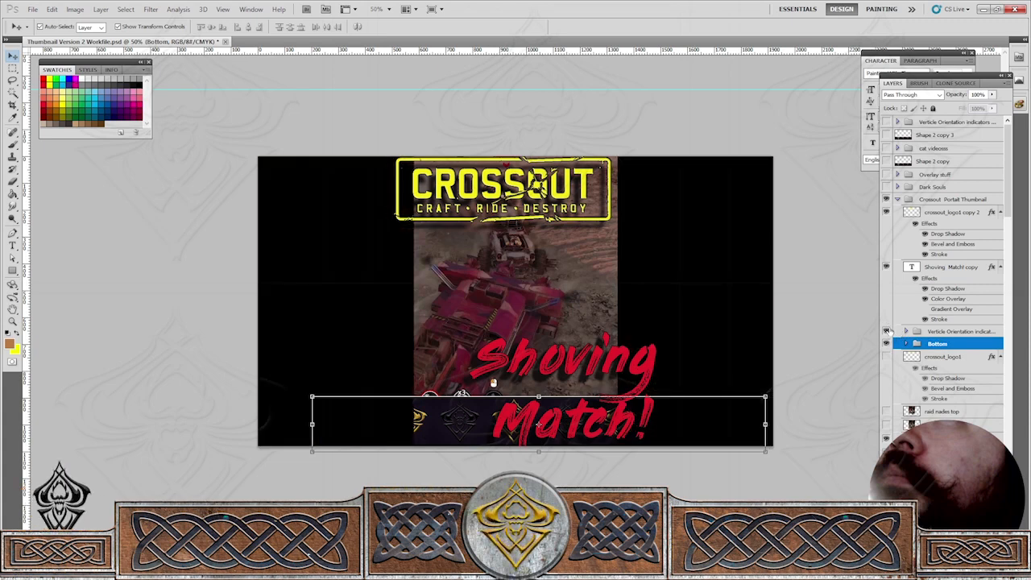
Move the shoving match copy 5 and shoving match copy 4 layers between the Verticle Orientation indicators and Bottom groups.
{"action": "left_click", "coordinate": [932, 333]}
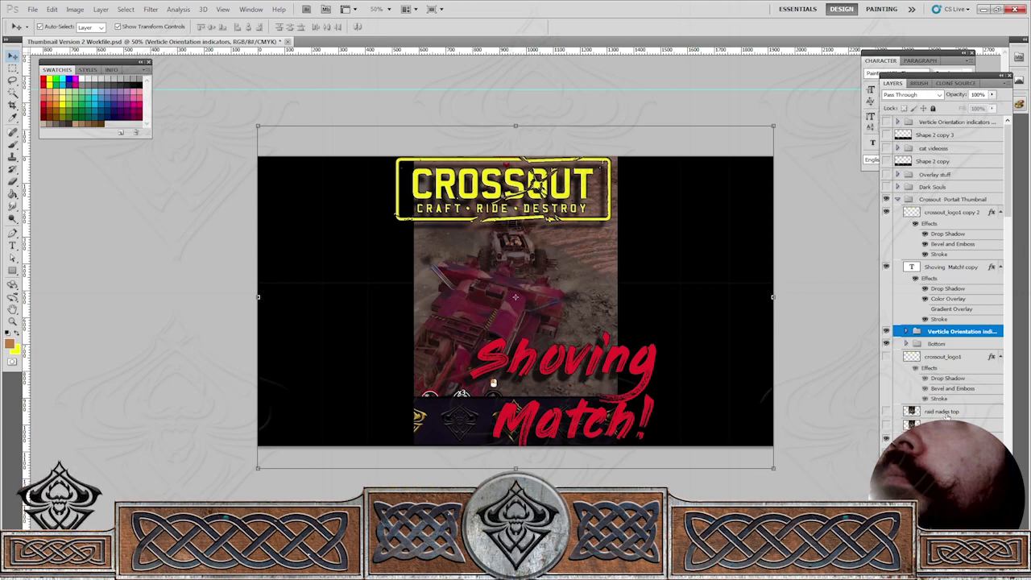
{"action": "left_click", "coordinate": [944, 439]}
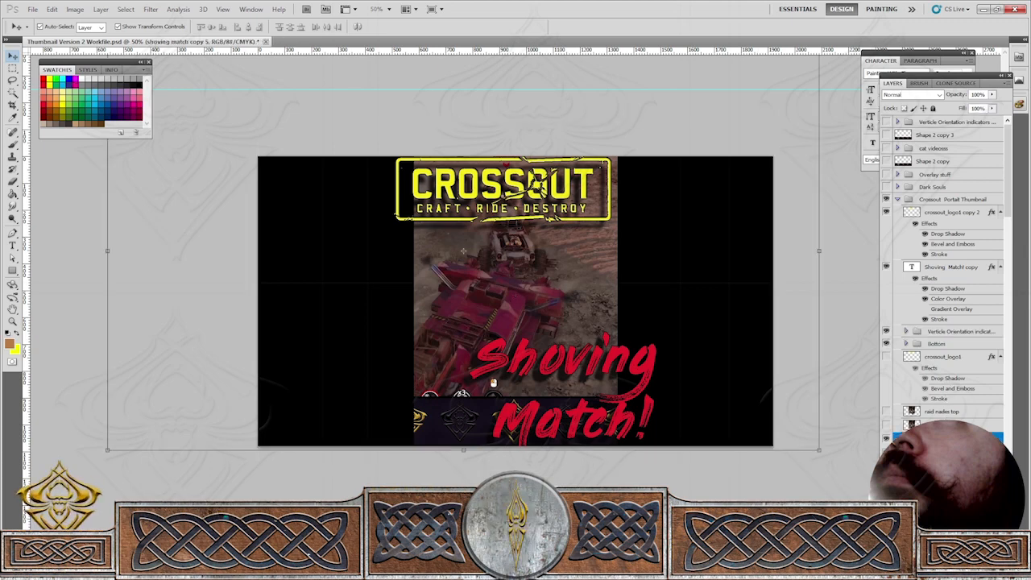
{"action": "mouse_move", "coordinate": [944, 439]}
{"action": "left_mouse_down"}
{"action": "mouse_move", "coordinate": [979, 313]}
{"action": "mouse_move", "coordinate": [971, 367]}
{"action": "left_mouse_up"}
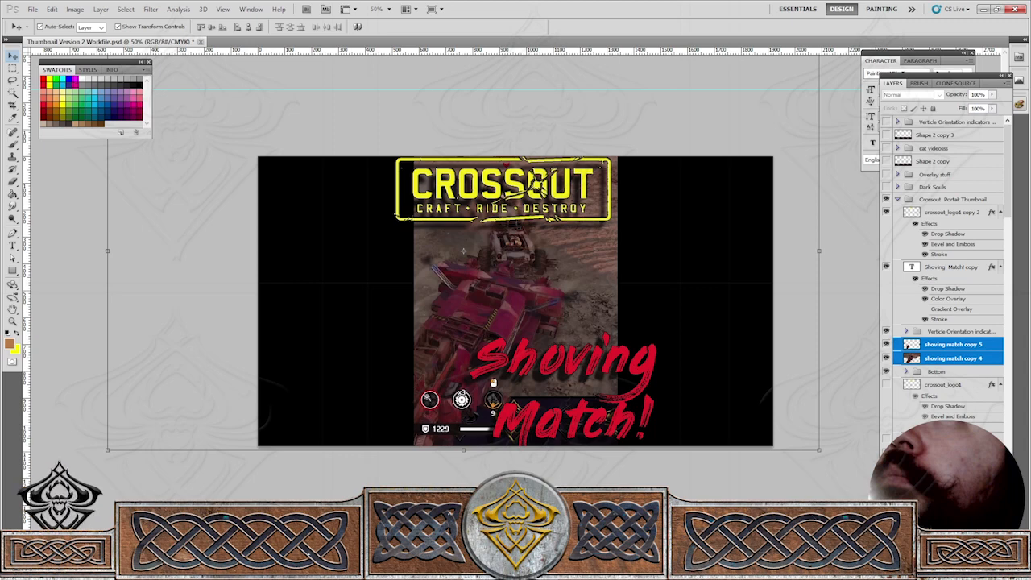
{"action": "left_click", "coordinate": [577, 318]}
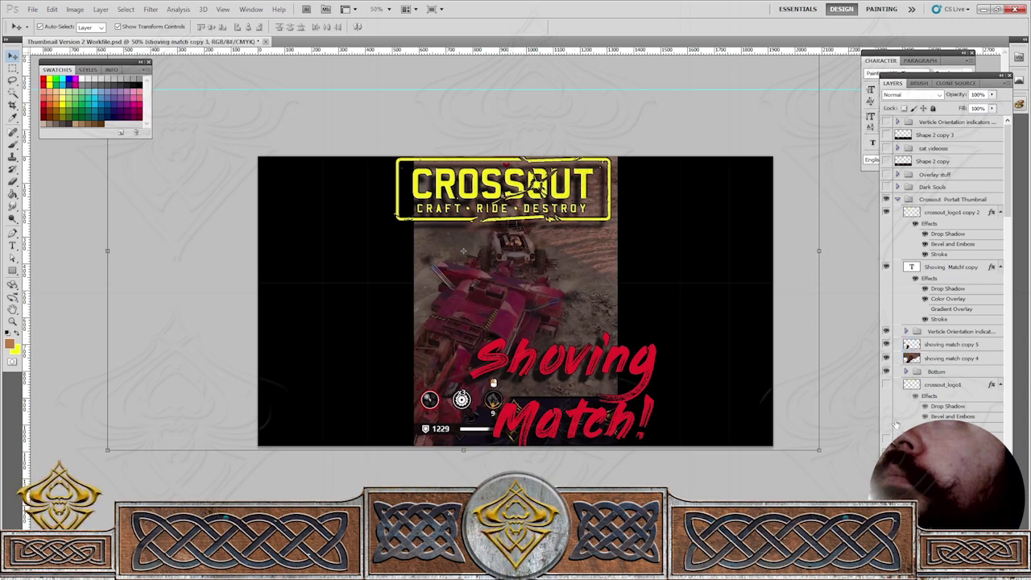
Hide the logo, title, shoving match copy 5 and copy 4 layers and the Bottom group, keeping the orientation indicators visible.
{"action": "left_click", "coordinate": [886, 371]}
{"action": "left_click_drag", "start_coordinate": [887, 357], "coordinate": [887, 331]}
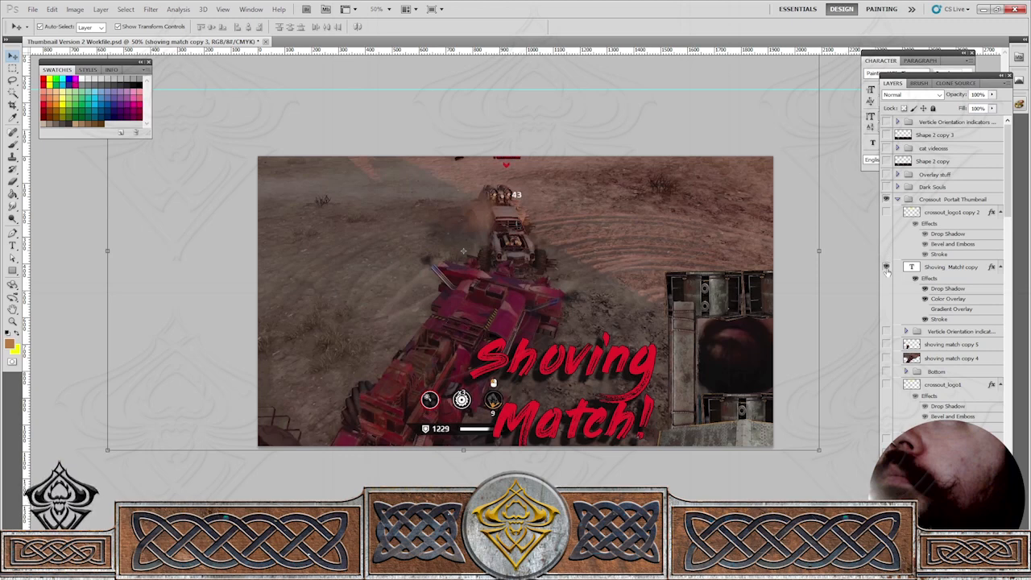
{"action": "left_click", "coordinate": [887, 267]}
{"action": "left_click", "coordinate": [886, 332]}
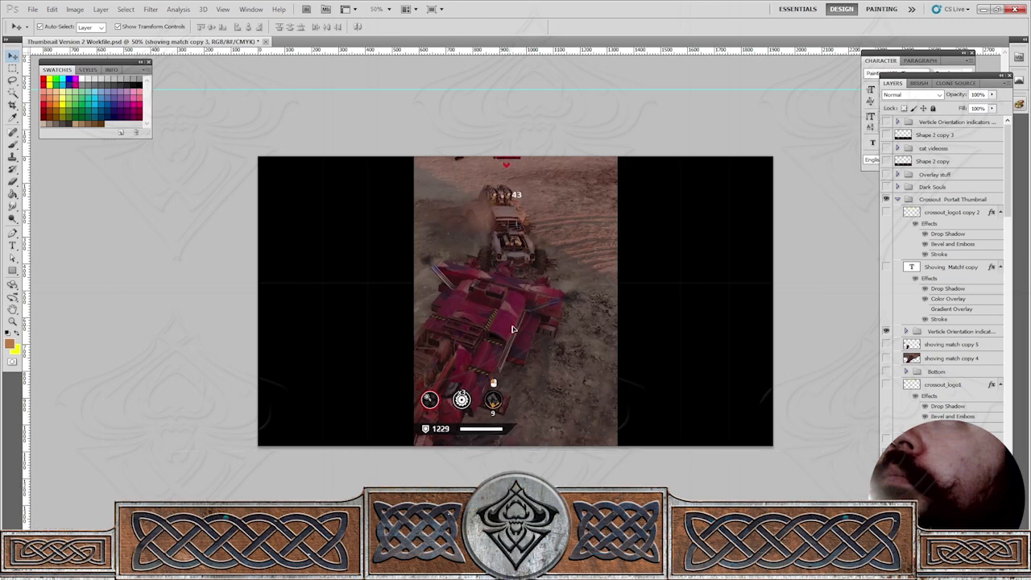
Try shifting the shoving match copy 3 background down and slightly right, and undo the move.
{"action": "left_click_drag", "start_coordinate": [509, 328], "coordinate": [523, 365]}
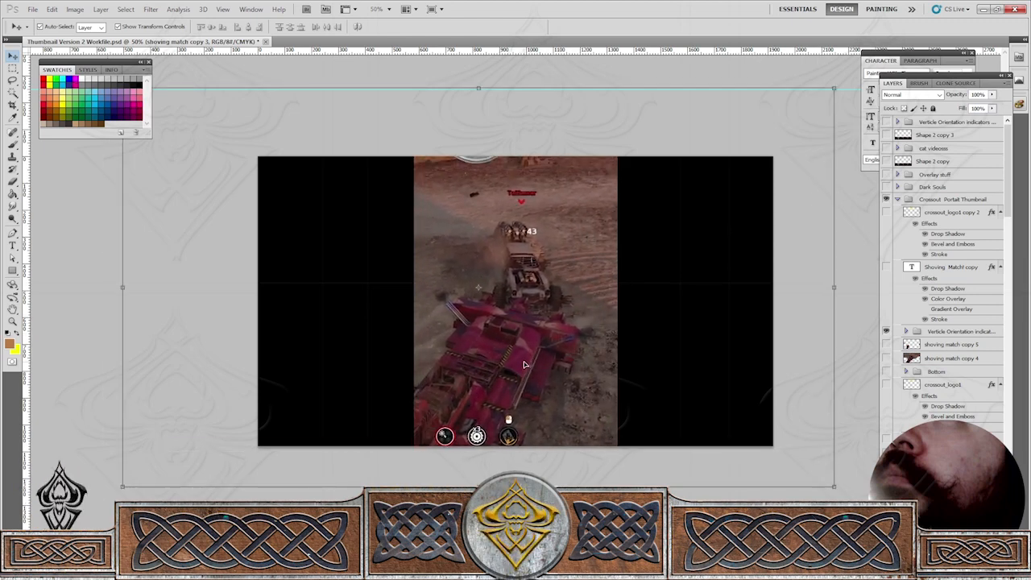
{"action": "key", "text": "ctrl+z"}
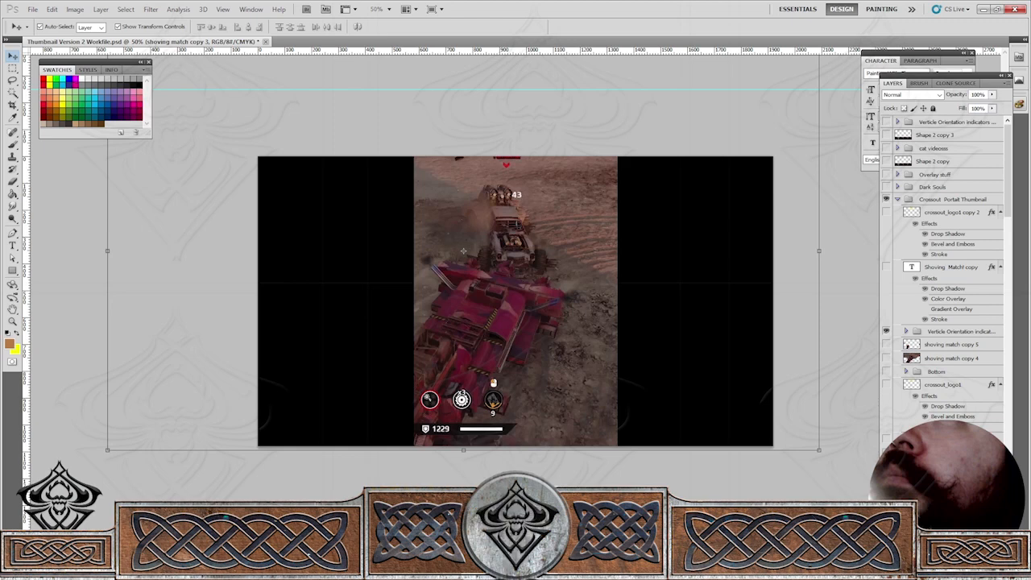
{"action": "left_click", "coordinate": [886, 506]}
{"action": "left_click", "coordinate": [886, 506]}
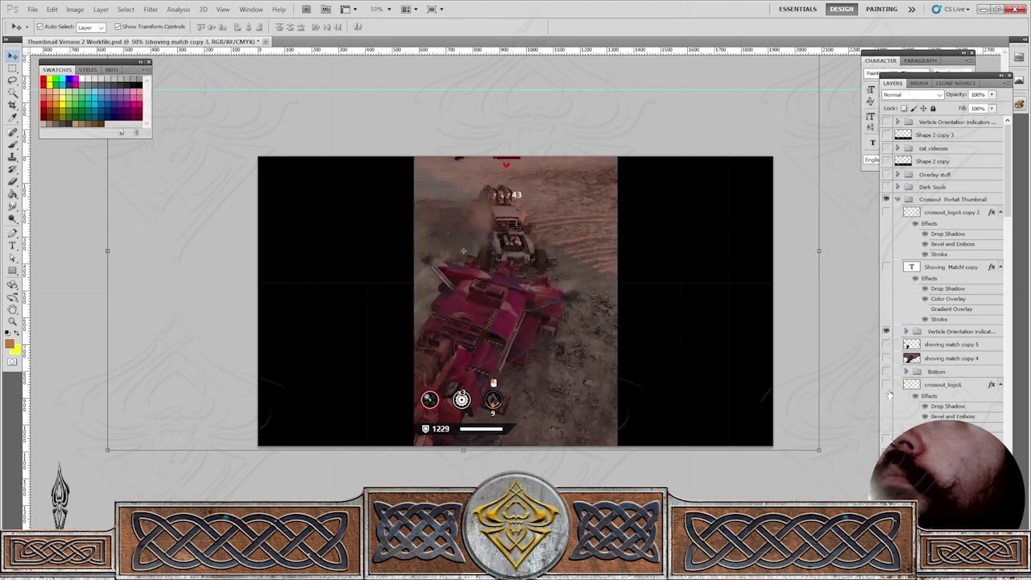
Place shoving match copy 3 directly beneath the Bottom group and show shoving match copy 4, copy 5 and Bottom again.
{"action": "left_click_drag", "start_coordinate": [926, 506], "coordinate": [926, 391]}
{"action": "left_click", "coordinate": [887, 359]}
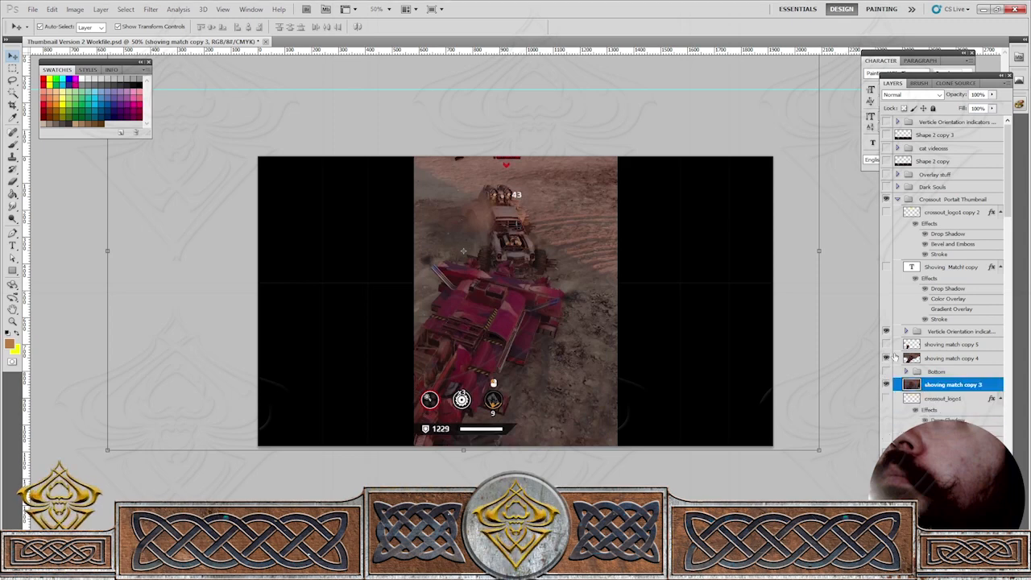
{"action": "left_click", "coordinate": [887, 345]}
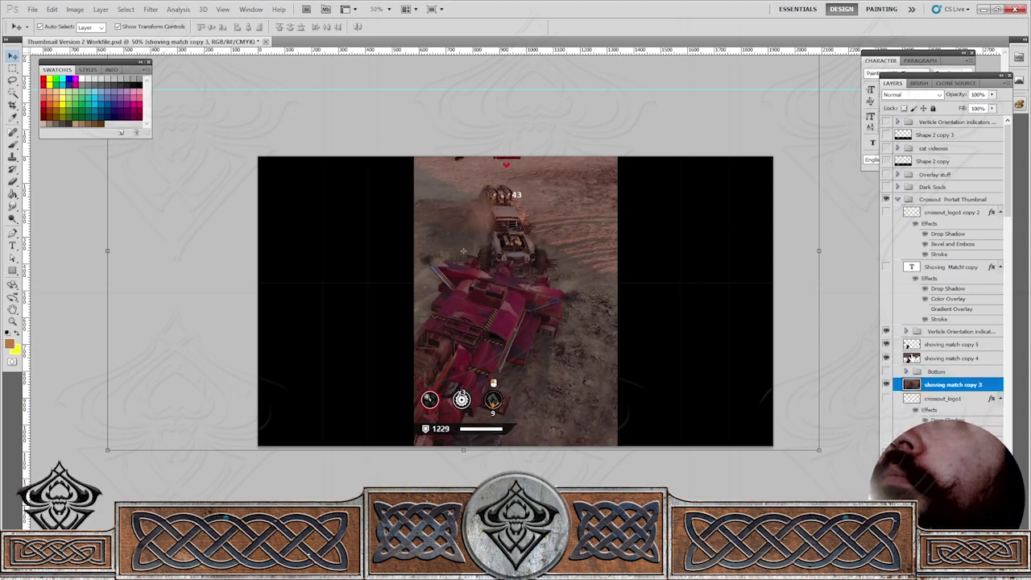
{"action": "left_click", "coordinate": [886, 371]}
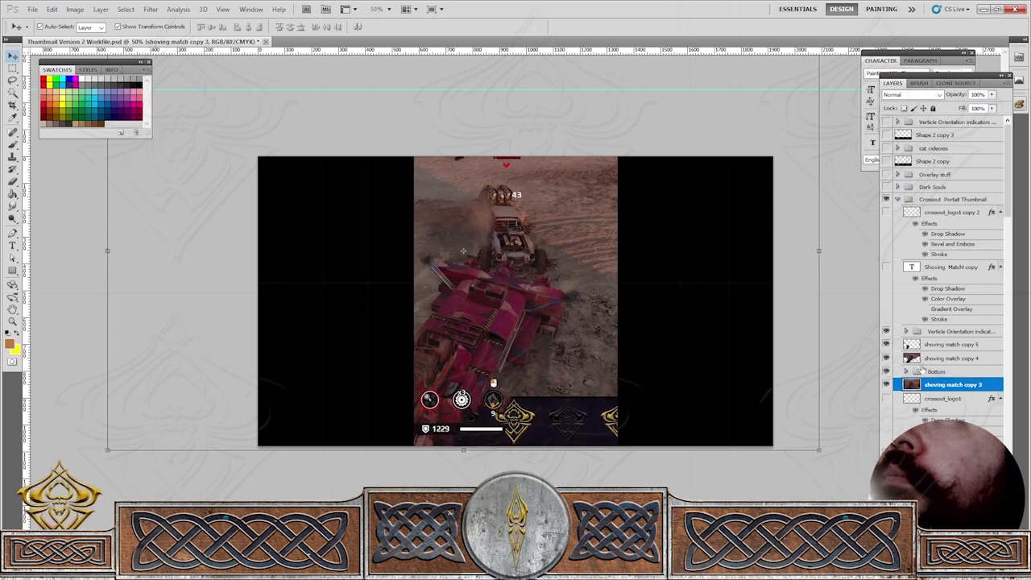
Nudge the shoving match copy 3, 4 and 5 layers together to the right so the vehicle sits more centrally in the portrait area.
{"action": "left_click", "coordinate": [936, 360], "text": "ctrl"}
{"action": "left_click", "coordinate": [936, 344], "text": "ctrl"}
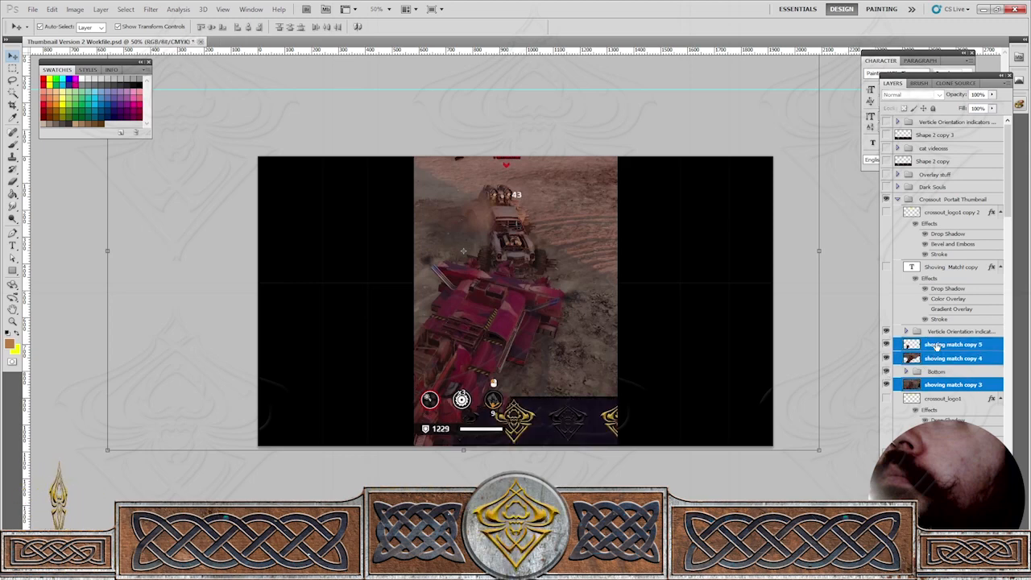
{"action": "key", "text": "Right"}
{"action": "key", "text": "Right"}
{"action": "key", "text": "Right"}
{"action": "key", "text": "Right"}
{"action": "key", "text": "Right"}
{"action": "key", "text": "Right"}
{"action": "key", "text": "Right"}
{"action": "key", "text": "Right"}
{"action": "key", "text": "Right"}
{"action": "key", "text": "Right"}
{"action": "key", "text": "Right"}
{"action": "key", "text": "Right"}
{"action": "key", "text": "Right"}
{"action": "key", "text": "Right"}
{"action": "key", "text": "Right"}
{"action": "key", "text": "Right"}
{"action": "key", "text": "Right"}
{"action": "key", "text": "Right"}
{"action": "key", "text": "Right"}
{"action": "key", "text": "Right"}
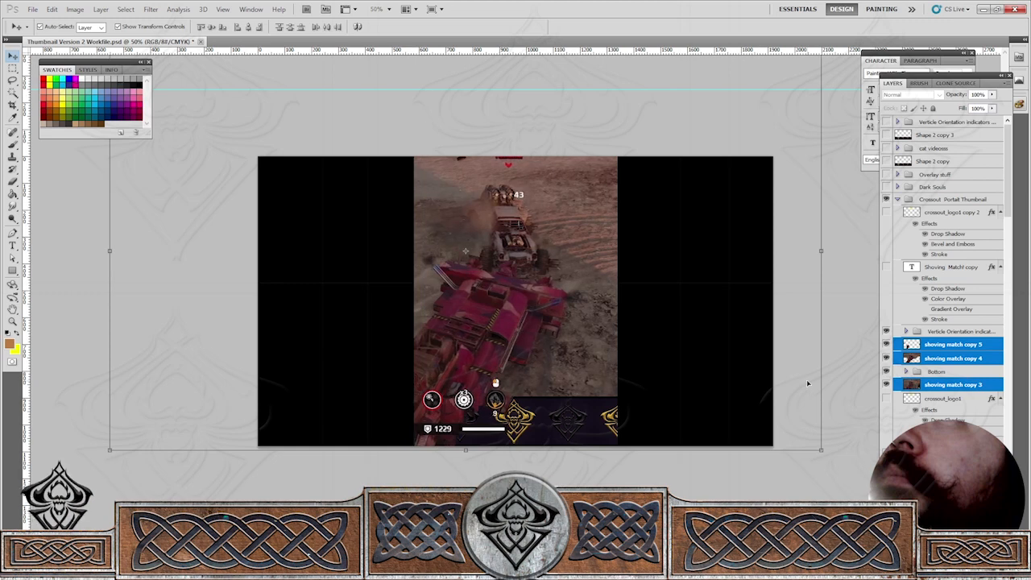
{"action": "key", "text": "Right"}
{"action": "key", "text": "Right"}
{"action": "key", "text": "Right"}
{"action": "key", "text": "Right"}
{"action": "key", "text": "Right"}
{"action": "key", "text": "Right"}
{"action": "key", "text": "Right"}
{"action": "key", "text": "Right"}
{"action": "key", "text": "Right"}
{"action": "key", "text": "Right"}
{"action": "key", "text": "Right"}
{"action": "key", "text": "Right"}
{"action": "key", "text": "Right"}
{"action": "key", "text": "Right"}
{"action": "key", "text": "Right"}
{"action": "key", "text": "Right"}
{"action": "key", "text": "Right"}
{"action": "key", "text": "Right"}
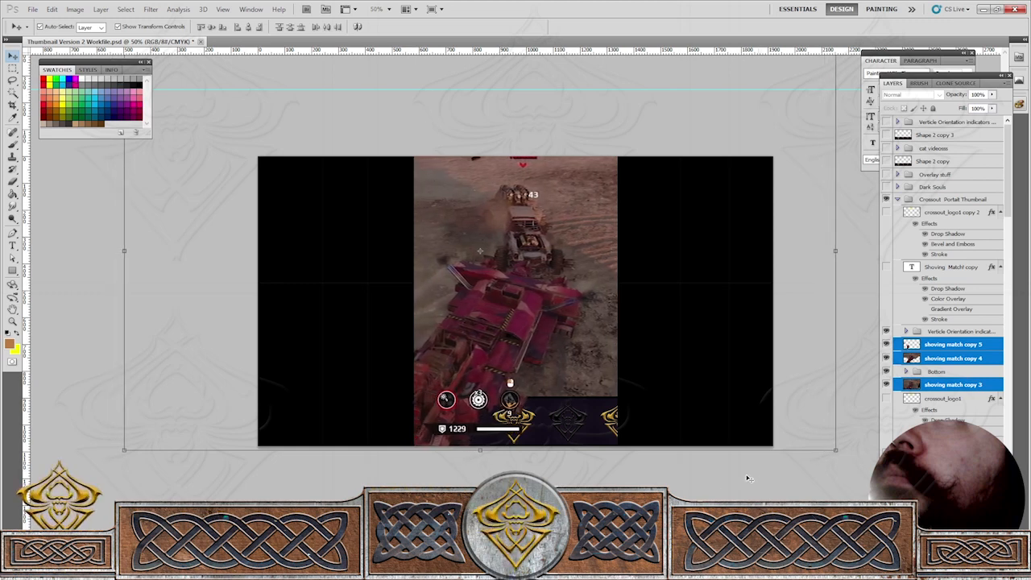
{"action": "key", "text": "Right"}
{"action": "key", "text": "Right"}
{"action": "key", "text": "Right"}
{"action": "key", "text": "Right"}
{"action": "key", "text": "Right"}
{"action": "key", "text": "Right"}
{"action": "key", "text": "Right"}
{"action": "key", "text": "Right"}
{"action": "key", "text": "Right"}
{"action": "key", "text": "Right"}
{"action": "key", "text": "Right"}
{"action": "key", "text": "Right"}
{"action": "key", "text": "Right"}
{"action": "key", "text": "Right"}
{"action": "key", "text": "Right"}
{"action": "key", "text": "Right"}
{"action": "key", "text": "Right"}
{"action": "key", "text": "Right"}
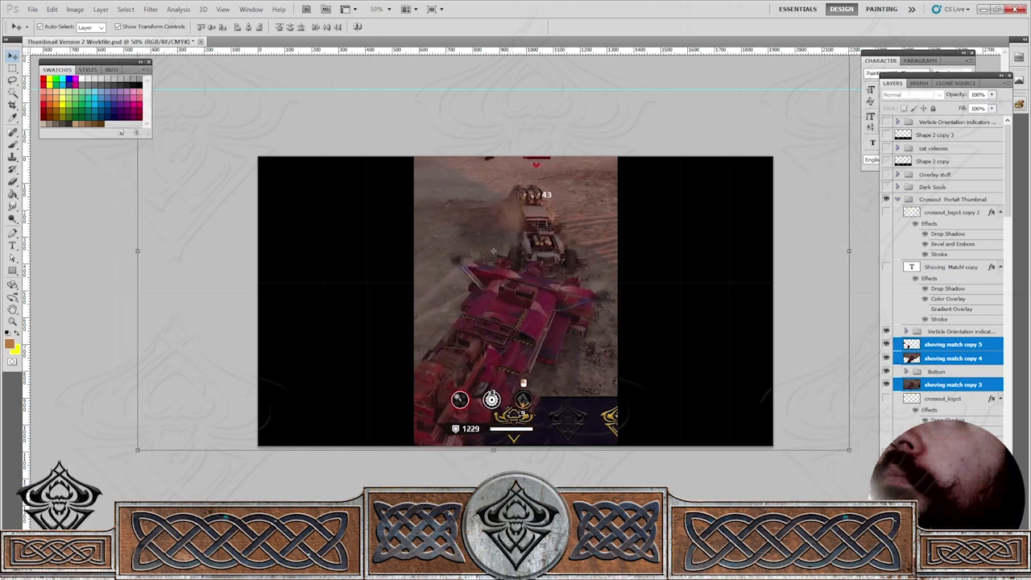
{"action": "key", "text": "Right"}
{"action": "key", "text": "Right"}
{"action": "key", "text": "Right"}
{"action": "key", "text": "Right"}
{"action": "key", "text": "Right"}
{"action": "key", "text": "Left"}
{"action": "key", "text": "Left"}
{"action": "key", "text": "Left"}
{"action": "key", "text": "Left"}
{"action": "key", "text": "Left"}
{"action": "key", "text": "Left"}
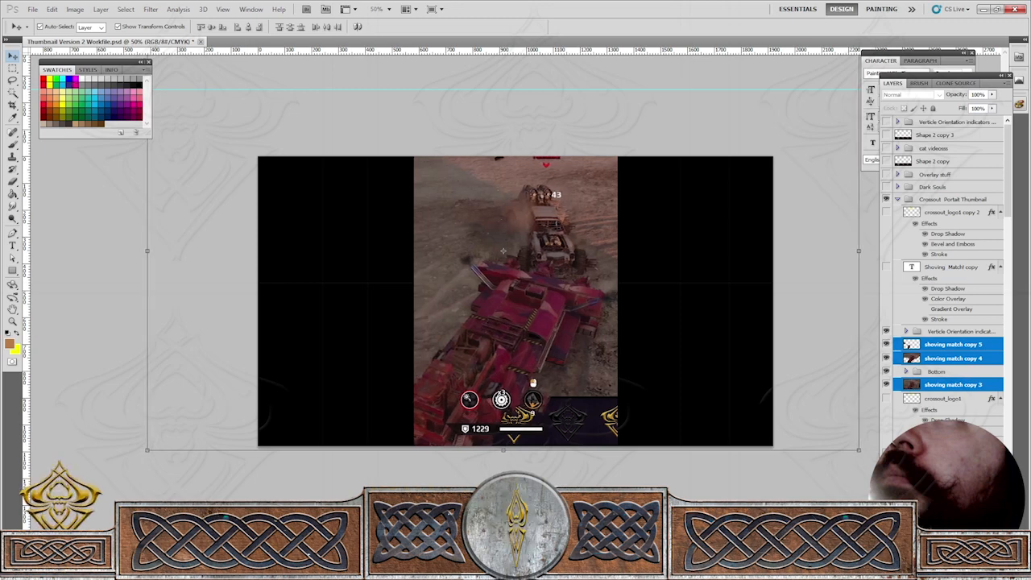
{"action": "key", "text": "Left"}
{"action": "key", "text": "Left"}
{"action": "key", "text": "Left"}
{"action": "key", "text": "Left"}
{"action": "key", "text": "Left"}
{"action": "left_click", "coordinate": [709, 486]}
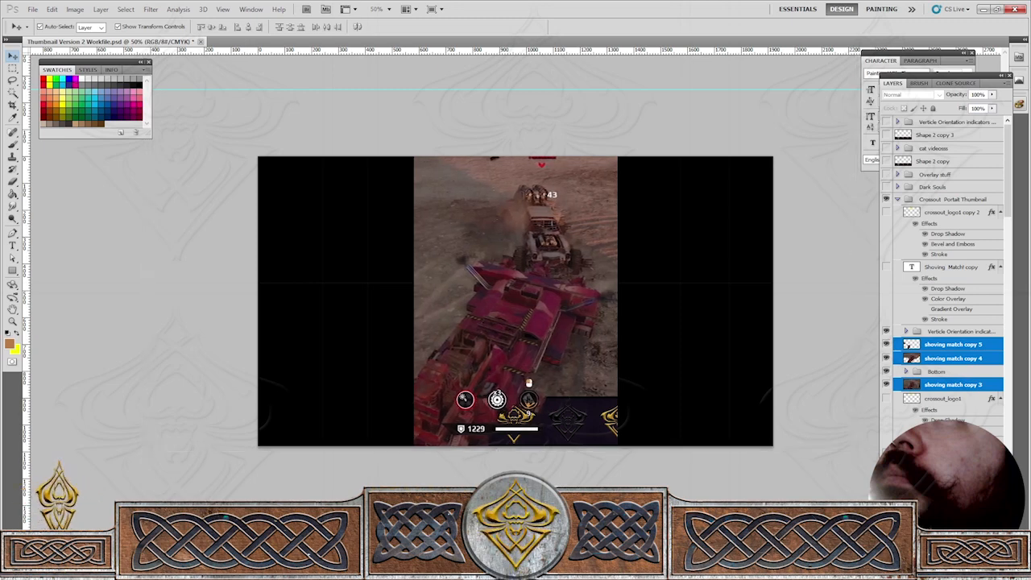
Show the Shoving Match! title and crossout_logo1 copy 2 layers again and nudge the title slightly to the right.
{"action": "left_click", "coordinate": [886, 267]}
{"action": "left_click", "coordinate": [886, 212]}
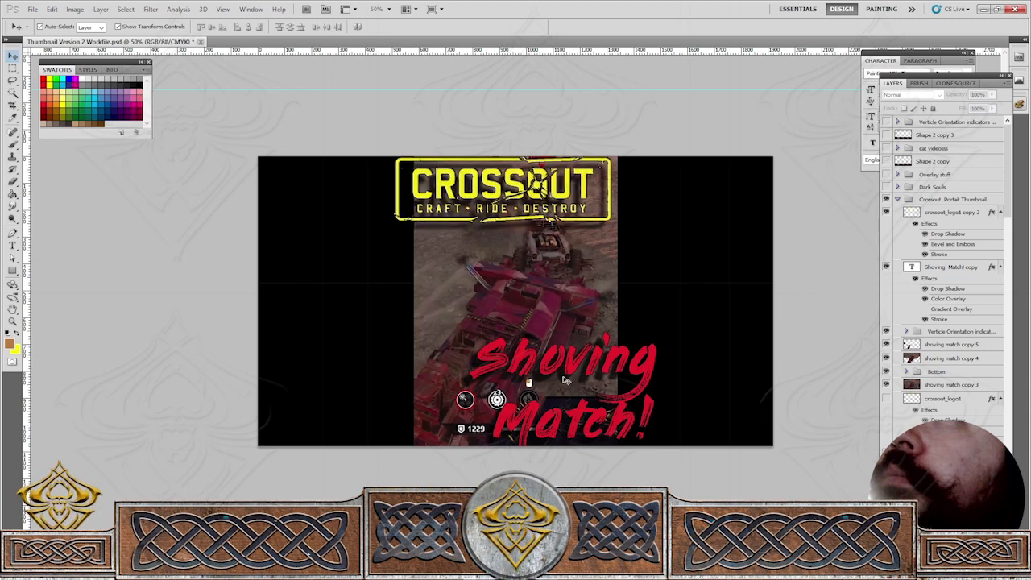
{"action": "left_click", "coordinate": [931, 270]}
{"action": "key", "text": "shift+Right"}
{"action": "key", "text": "shift+Right"}
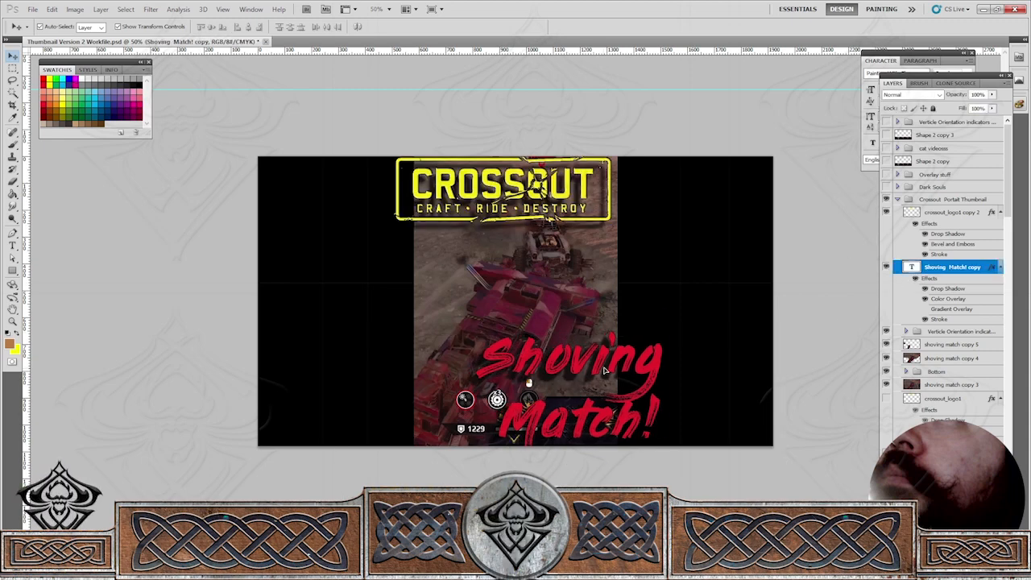
Move the crossout_logo1 copy 2 logo left so it overlaps the portrait area's upper left edge, and deselect all layers.
{"action": "left_click", "coordinate": [935, 213]}
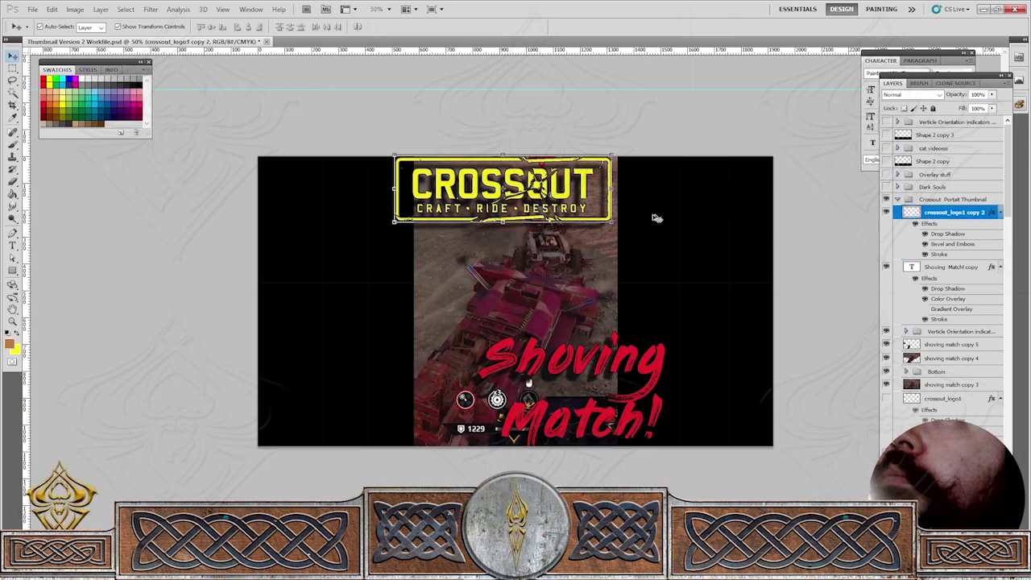
{"action": "left_click_drag", "start_coordinate": [581, 193], "coordinate": [498, 197]}
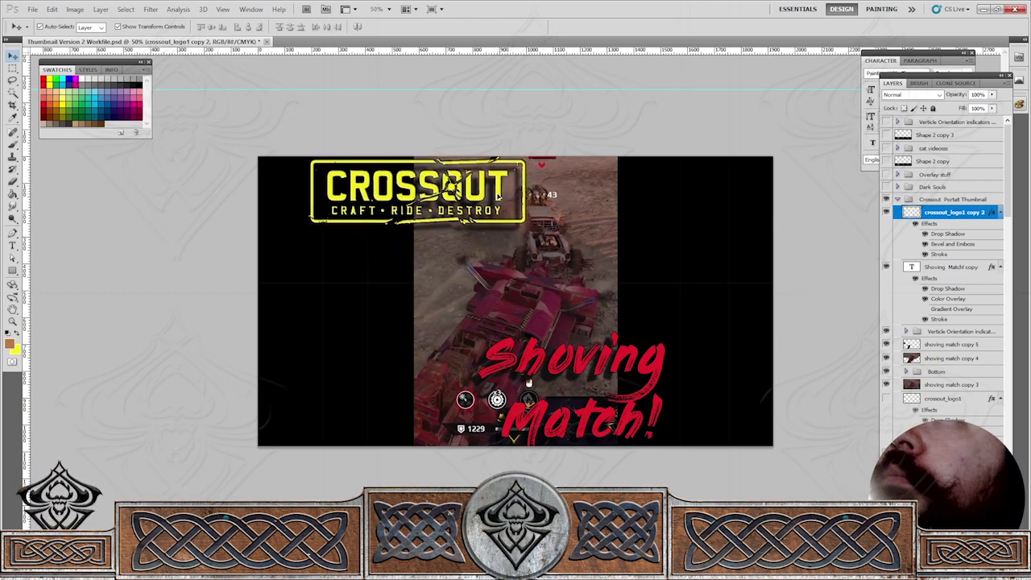
{"action": "left_click_drag", "start_coordinate": [496, 195], "coordinate": [502, 195]}
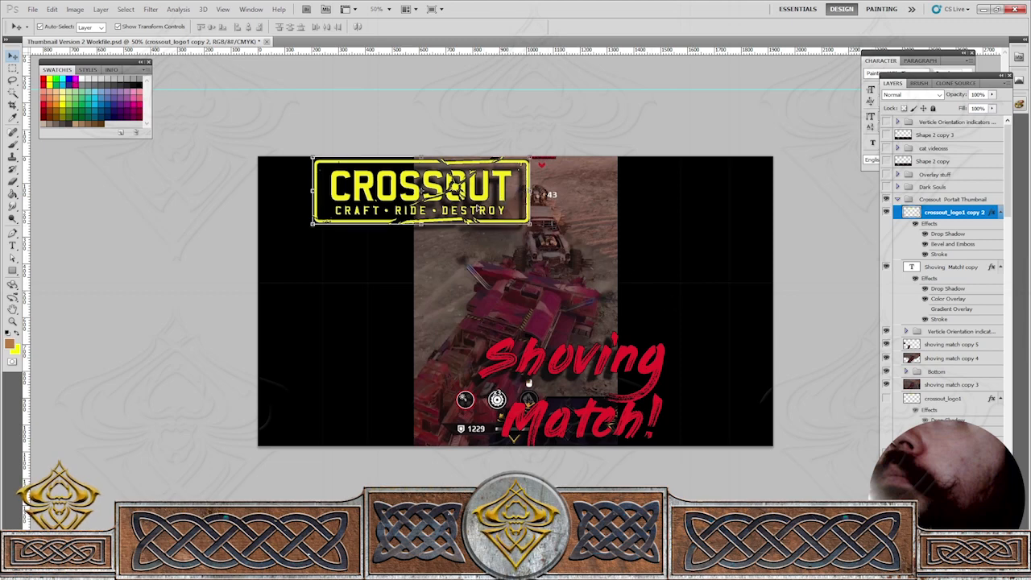
{"action": "left_click_drag", "start_coordinate": [506, 192], "coordinate": [511, 190]}
{"action": "key", "text": "ctrl+z"}
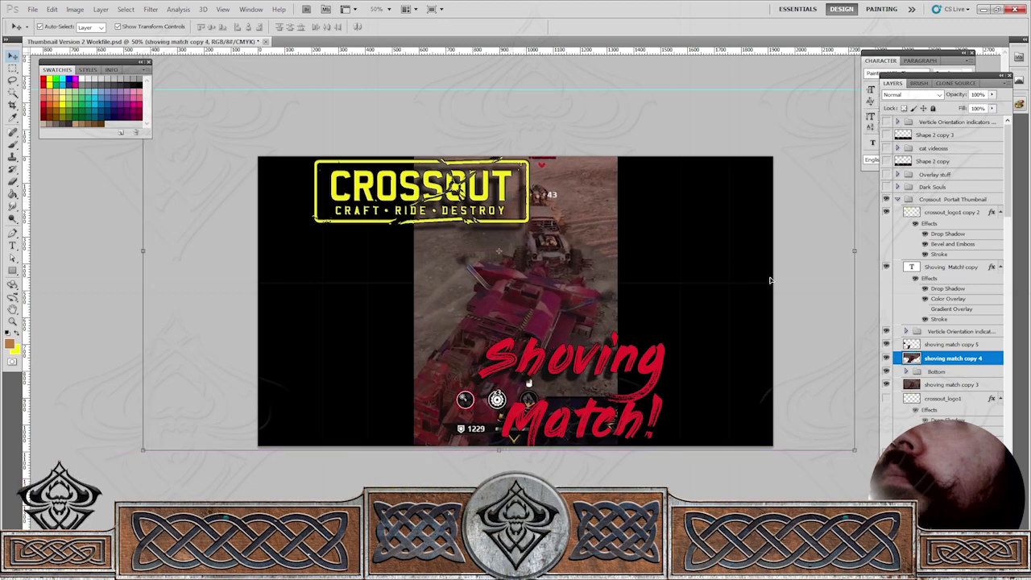
{"action": "left_click", "coordinate": [723, 118]}
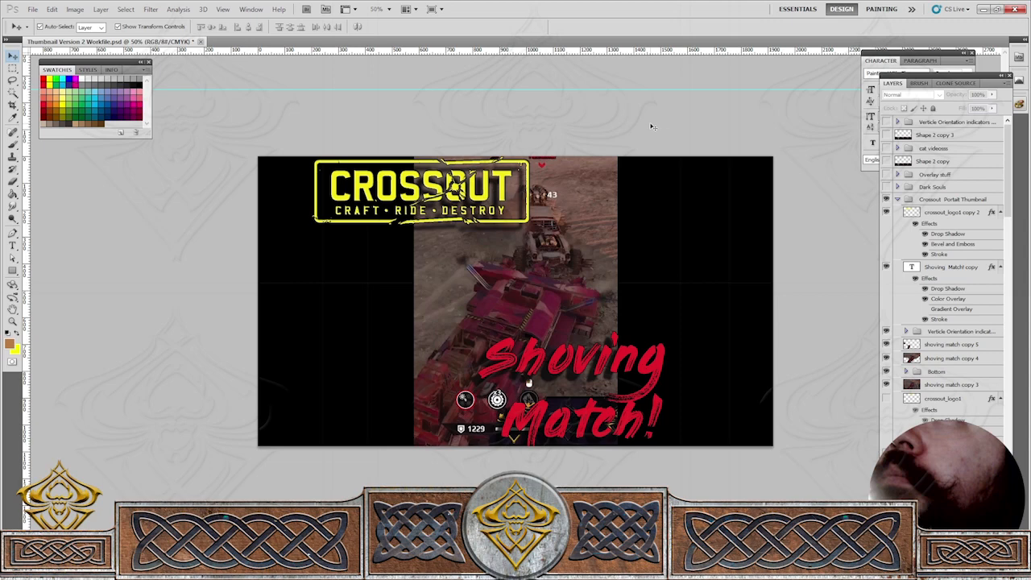
Start saving a copy of the artwork in JPEG format in the Video Thumbnails folder.
{"action": "left_click", "coordinate": [32, 9]}
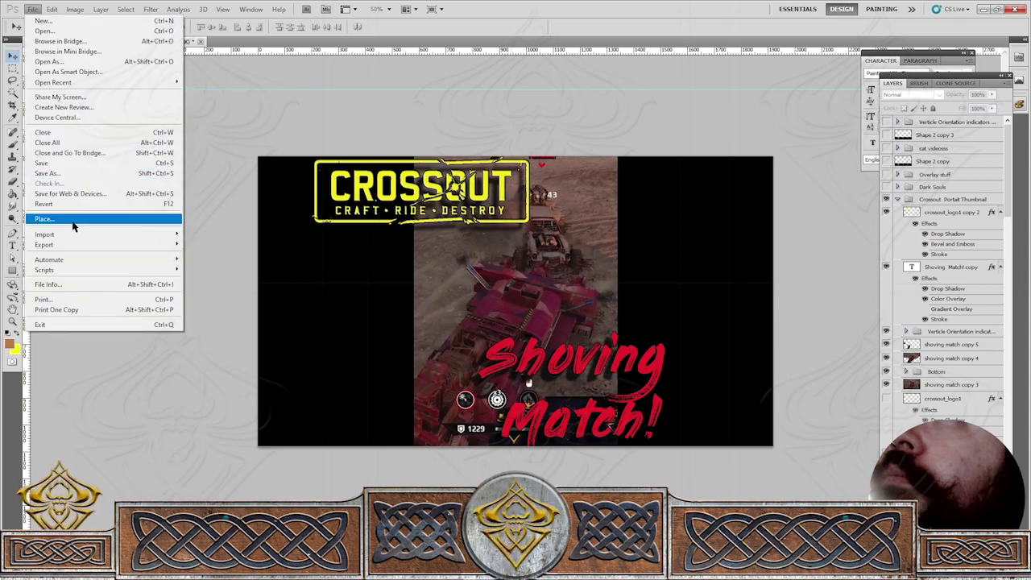
{"action": "left_click", "coordinate": [69, 172]}
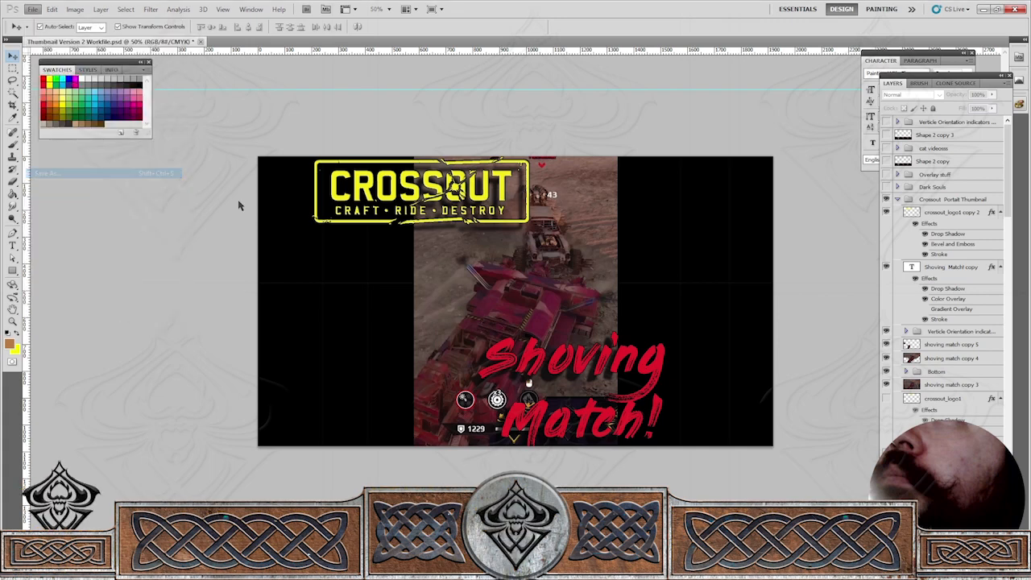
{"action": "left_click", "coordinate": [302, 256]}
{"action": "left_click", "coordinate": [266, 329]}
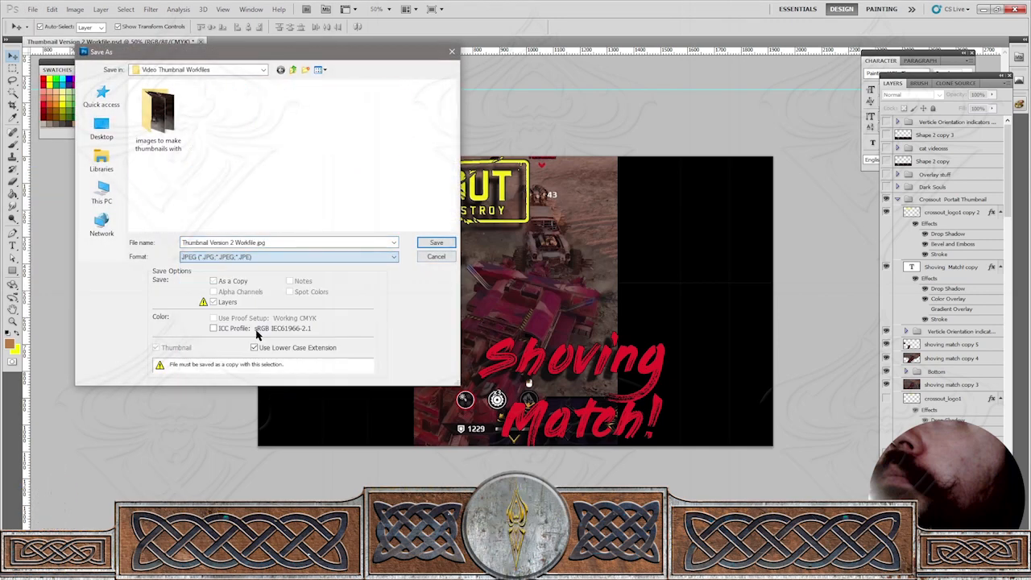
{"action": "left_click", "coordinate": [293, 71]}
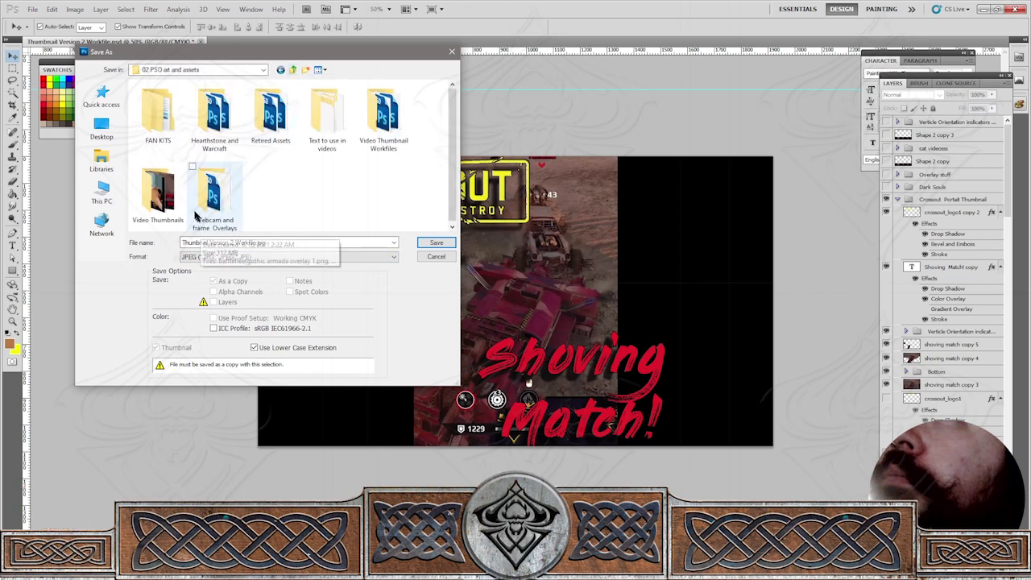
{"action": "double_click", "coordinate": [162, 197]}
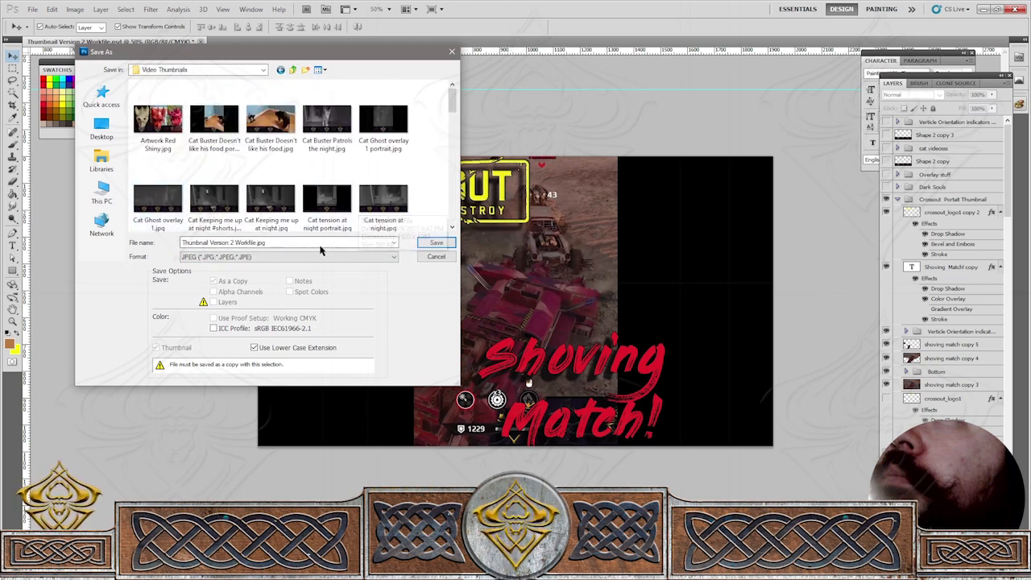
{"action": "left_click_drag", "start_coordinate": [451, 99], "coordinate": [451, 137]}
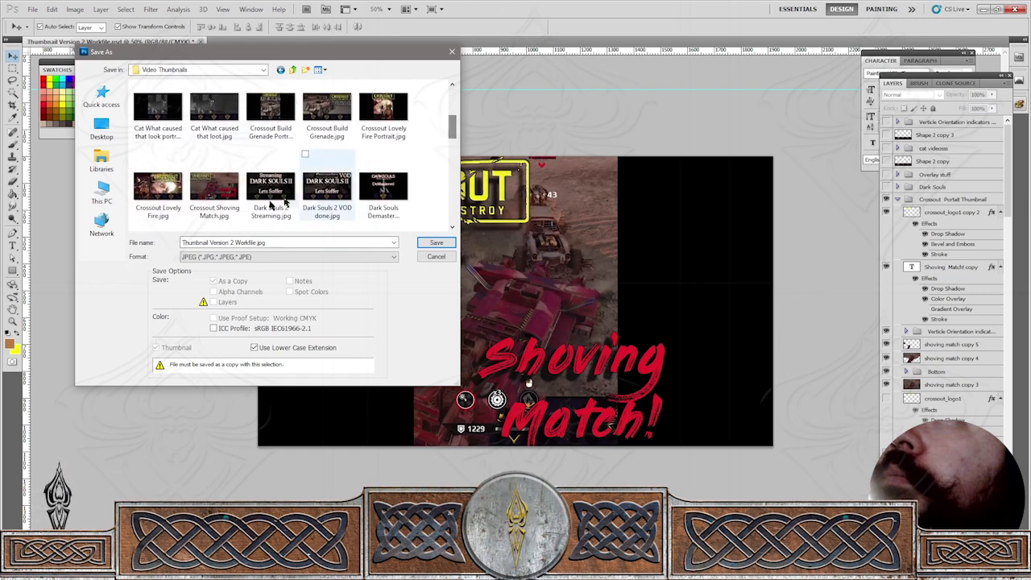
Name the JPEG copy Crossout Shoving Match portrait.jpg, based on the existing Crossout Shoving Match.jpg file name.
{"action": "left_click", "coordinate": [214, 190]}
{"action": "left_click", "coordinate": [270, 242]}
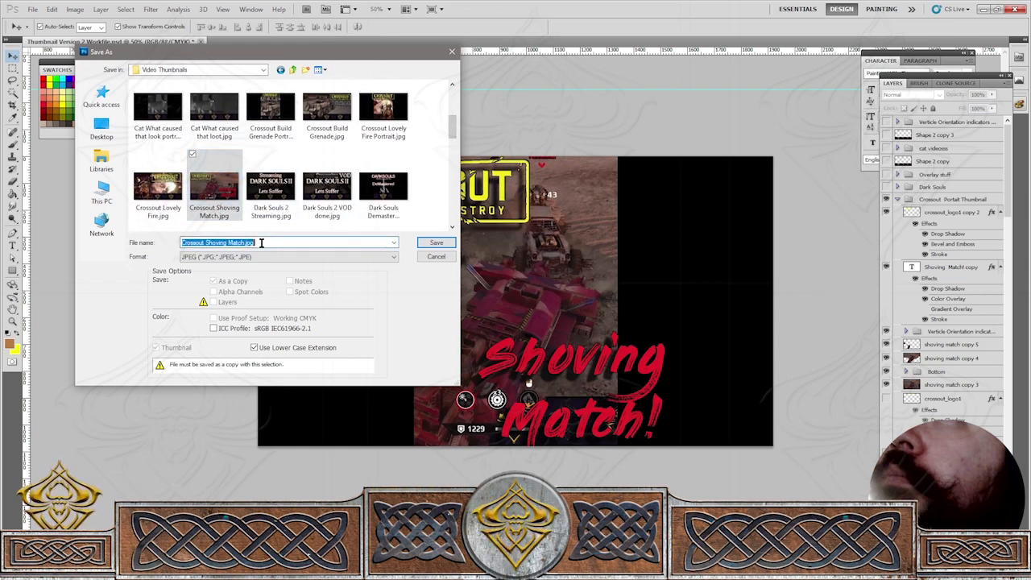
{"action": "key", "text": "Left"}
{"action": "key", "text": "Right"}
{"action": "key", "text": "Right"}
{"action": "key", "text": "Right"}
{"action": "key", "text": "Right"}
{"action": "key", "text": "Right"}
{"action": "key", "text": "Right"}
{"action": "key", "text": "Right"}
{"action": "key", "text": "Right"}
{"action": "key", "text": "Right"}
{"action": "key", "text": "Right"}
{"action": "key", "text": "Right"}
{"action": "key", "text": "Right"}
{"action": "key", "text": "Right"}
{"action": "key", "text": "Right"}
{"action": "key", "text": "Right"}
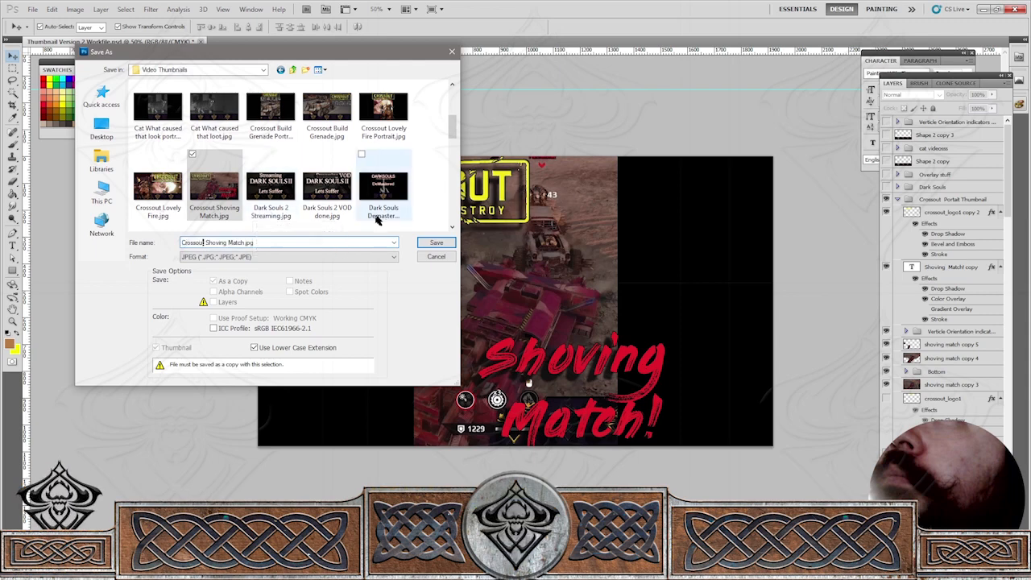
{"action": "key", "text": "Left"}
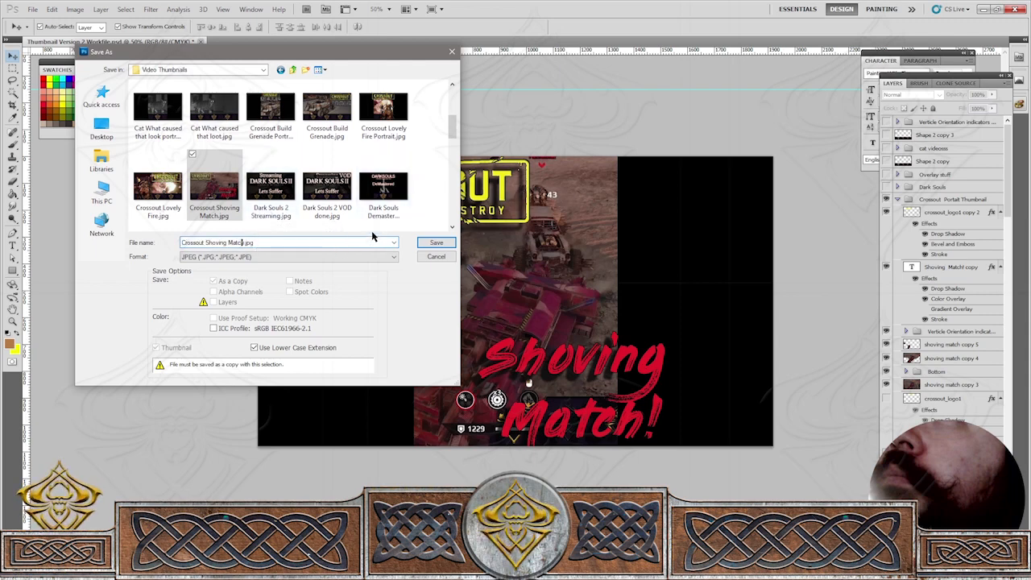
{"action": "type", "text": "po"}
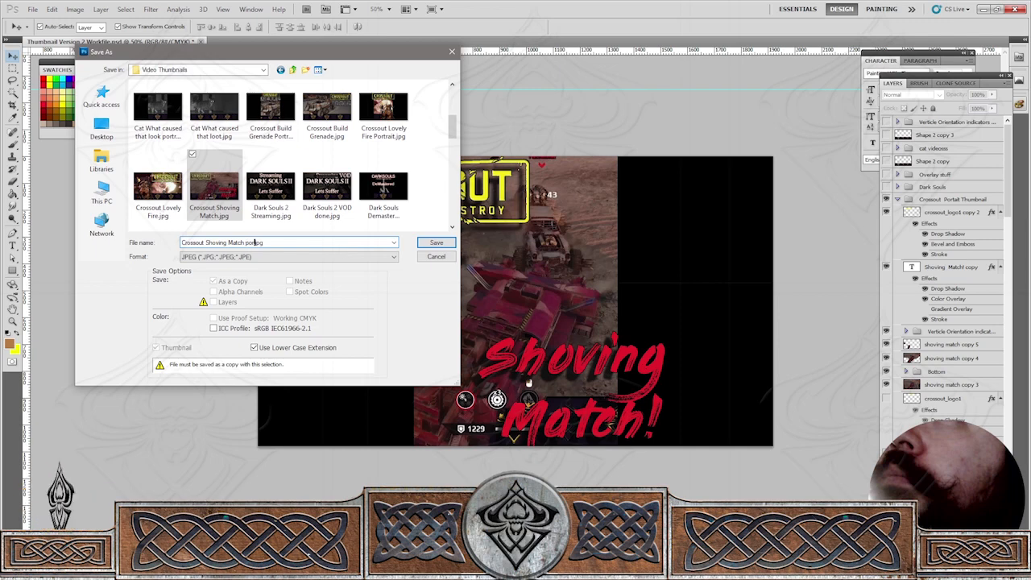
{"action": "type", "text": "rtrait"}
Export the JPEG at Maximum quality 12 with the Baseline ("Standard") format, and save the thumbnail work file.
{"action": "key", "text": "Return"}
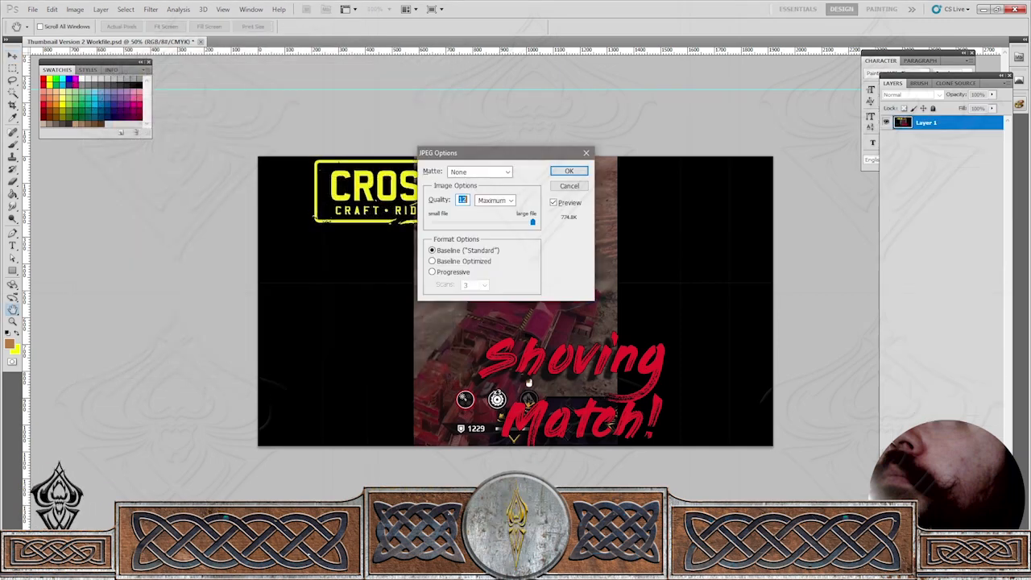
{"action": "left_click", "coordinate": [565, 172]}
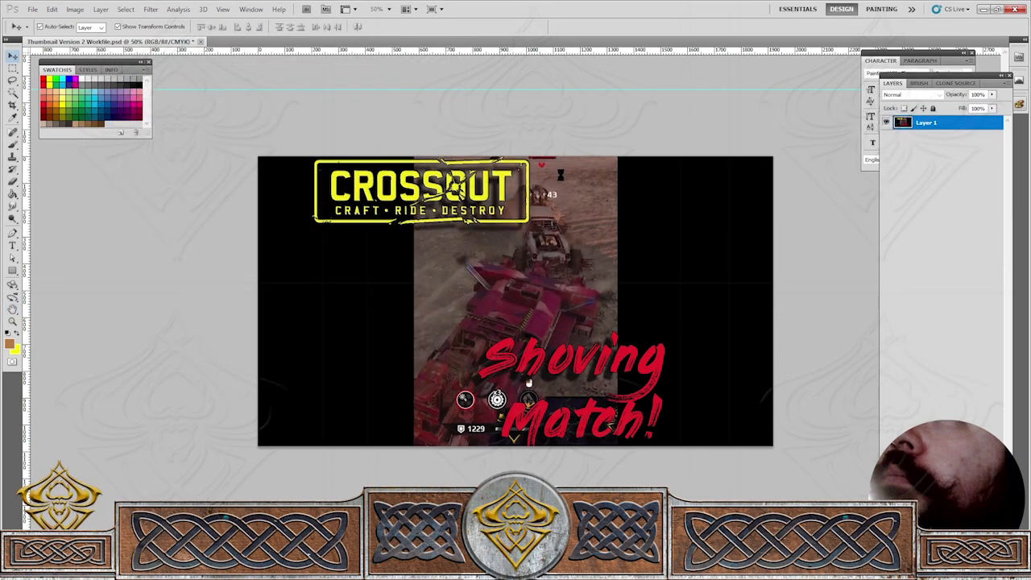
{"action": "left_click", "coordinate": [33, 9]}
{"action": "left_click", "coordinate": [66, 163]}
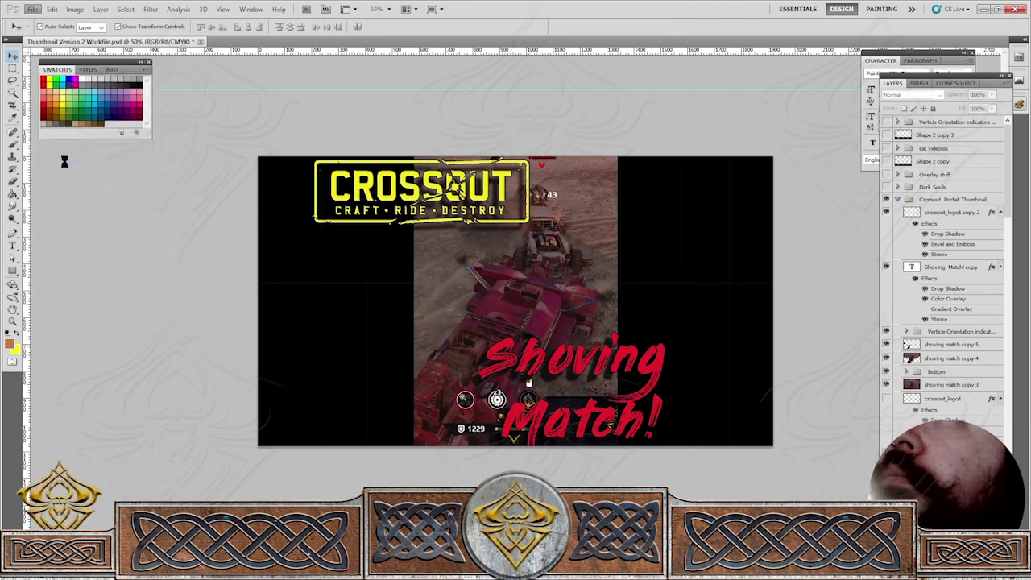